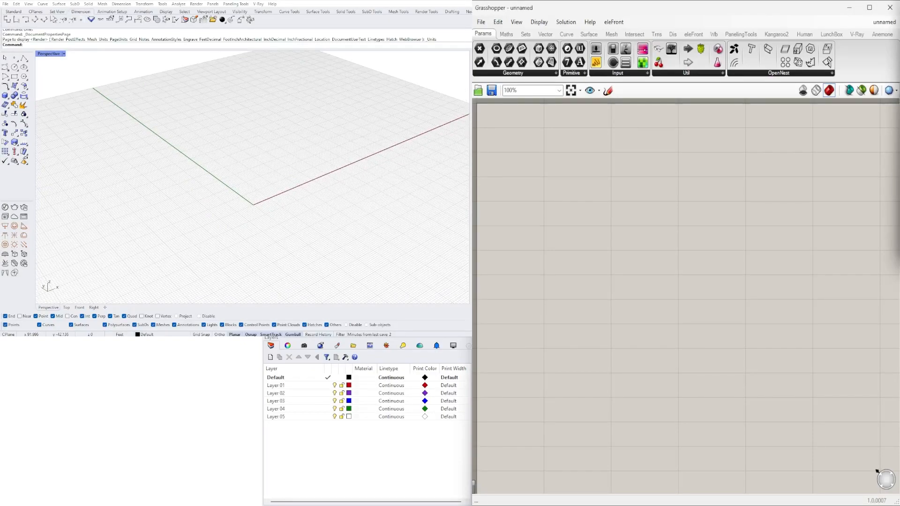
# Step: Insert the Z_SCALE MODEL1 file into the Perspective viewport as an embedded block and place it near the origin
pyautogui.moveTo(435, 457); pyautogui.dragTo(283, 179)
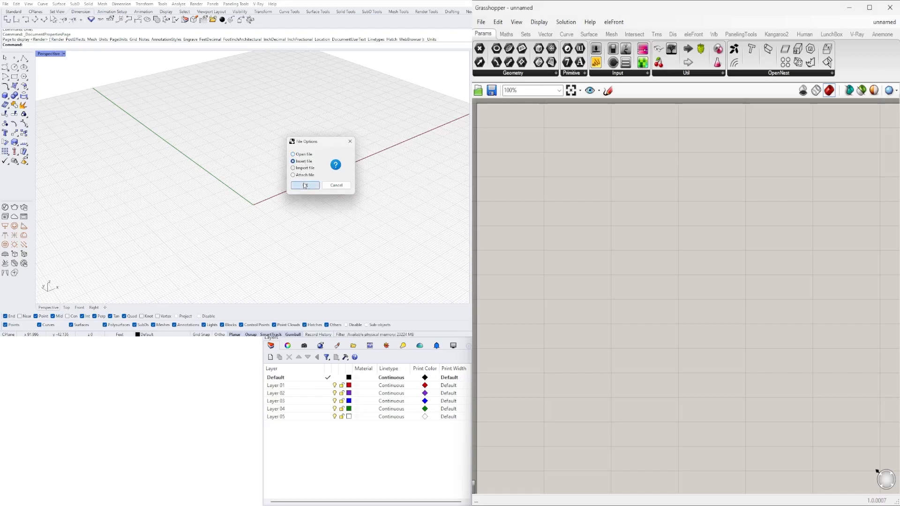
pyautogui.click(305, 185)
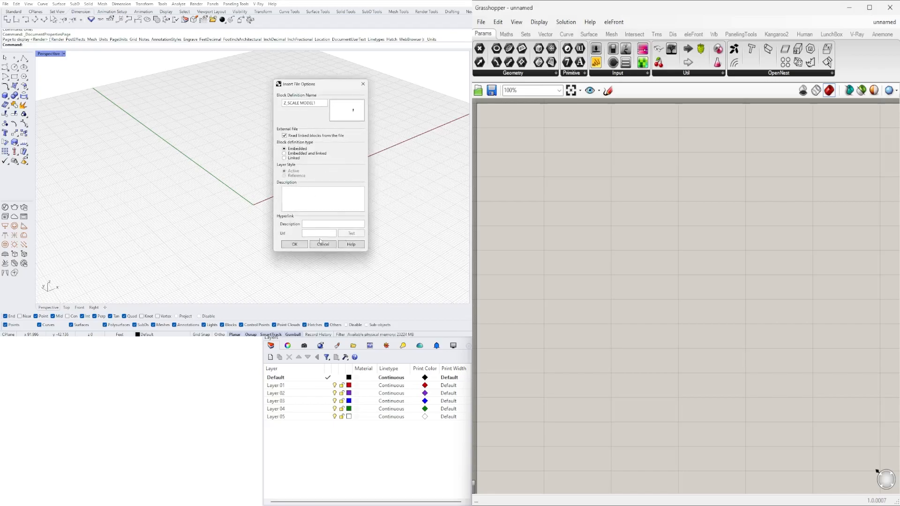
pyautogui.click(304, 243)
pyautogui.click(324, 236)
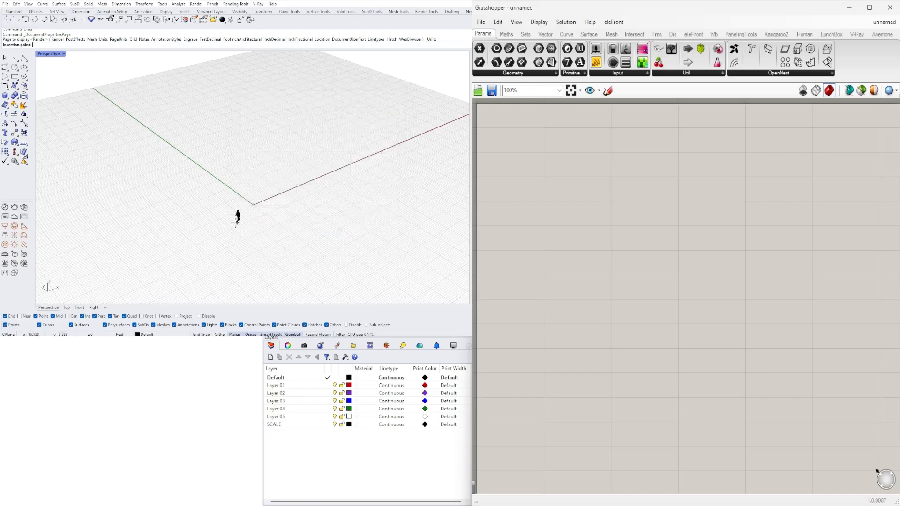
pyautogui.click(234, 206)
# Step: Move the inserted human scale figure a short distance so it stands beside the origin
pyautogui.scroll(2, 233, 203)
pyautogui.moveTo(233, 204); pyautogui.dragTo(200, 207)
pyautogui.click(210, 154)
pyautogui.scroll(-6, 208, 157)
pyautogui.keyDown('shift'); pyautogui.moveTo(209, 191); pyautogui.dragTo(219, 217, button='right'); pyautogui.keyUp('shift')
pyautogui.scroll(3, 262, 201)
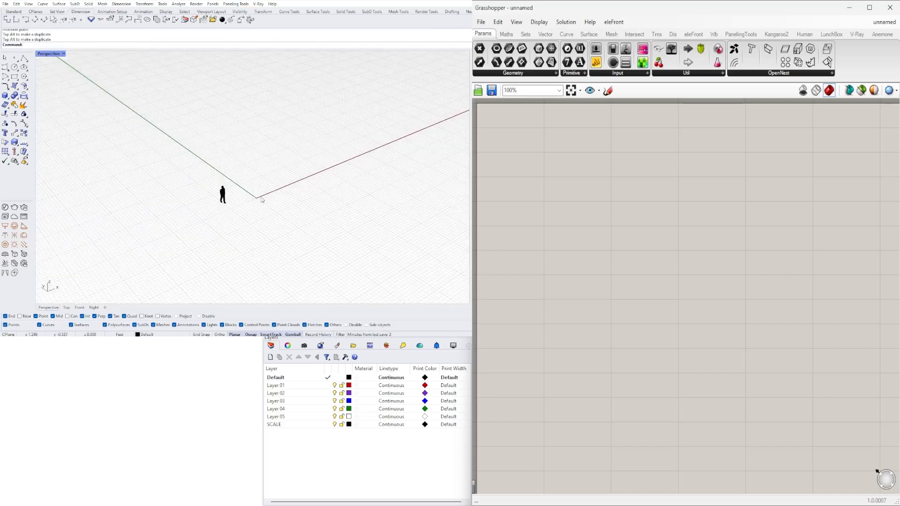
# Step: Switch to Grasshopper and add a Circle component to the empty canvas
pyautogui.doubleClick(598, 242)
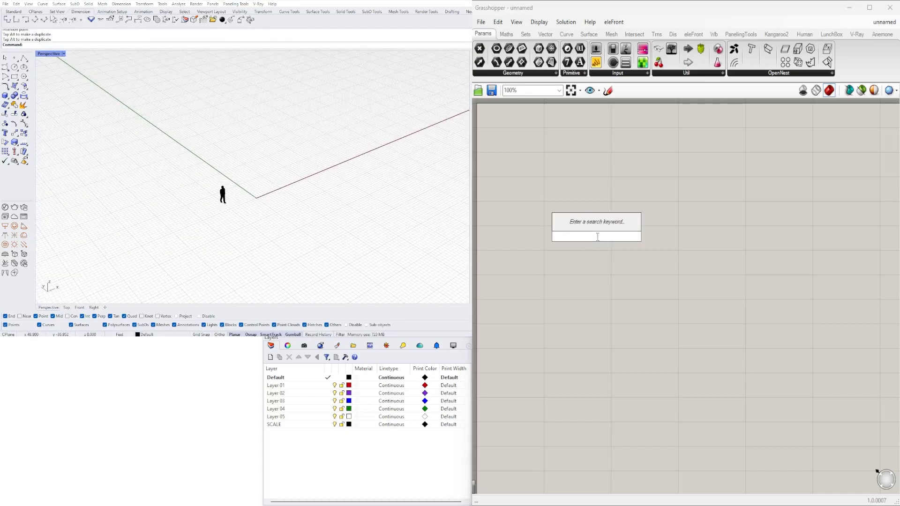
pyautogui.write('cir')
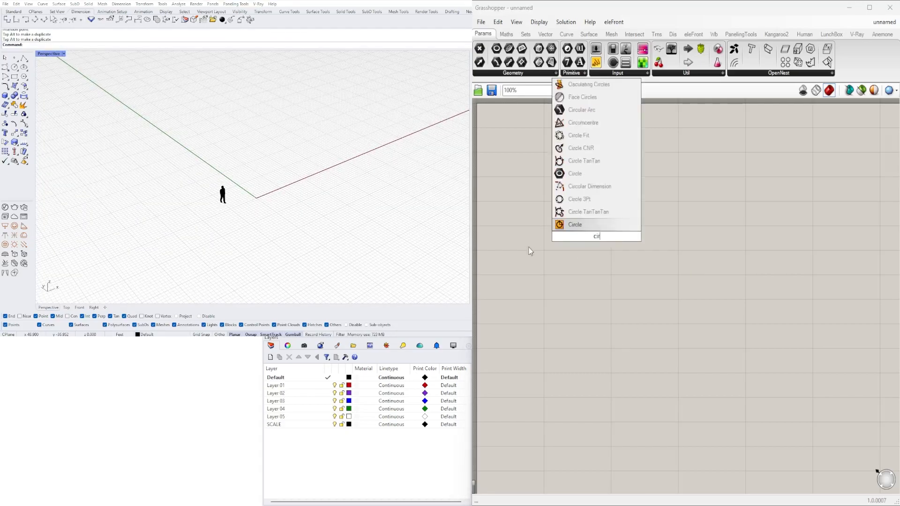
pyautogui.click(575, 224)
pyautogui.moveTo(592, 237); pyautogui.dragTo(711, 206)
pyautogui.click(662, 248)
# Step: Create a number slider with value 25.5 and connect it to the Circle's Radius input
pyautogui.doubleClick(598, 227)
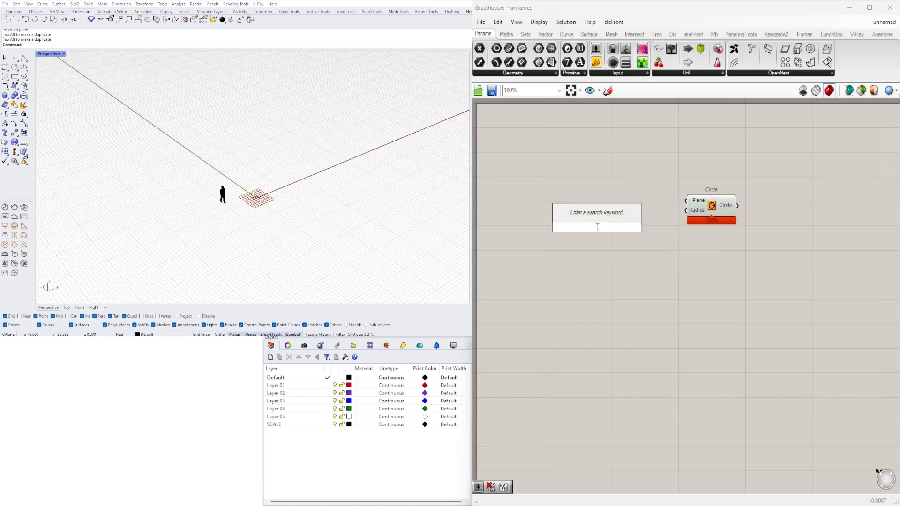
pyautogui.write('25.5')
pyautogui.press('Return')
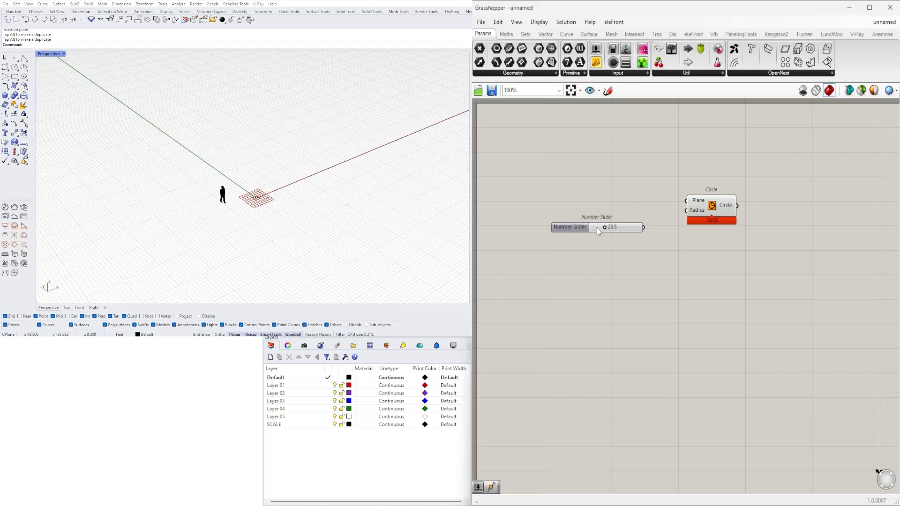
pyautogui.scroll(3, 640, 233)
pyautogui.moveTo(643, 240); pyautogui.dragTo(697, 210)
pyautogui.moveTo(609, 241); pyautogui.dragTo(636, 217)
pyautogui.scroll(-4, 666, 246)
pyautogui.moveTo(666, 244); pyautogui.dragTo(605, 250, button='right')
pyautogui.moveTo(621, 217); pyautogui.dragTo(659, 219)
pyautogui.click(428, 179)
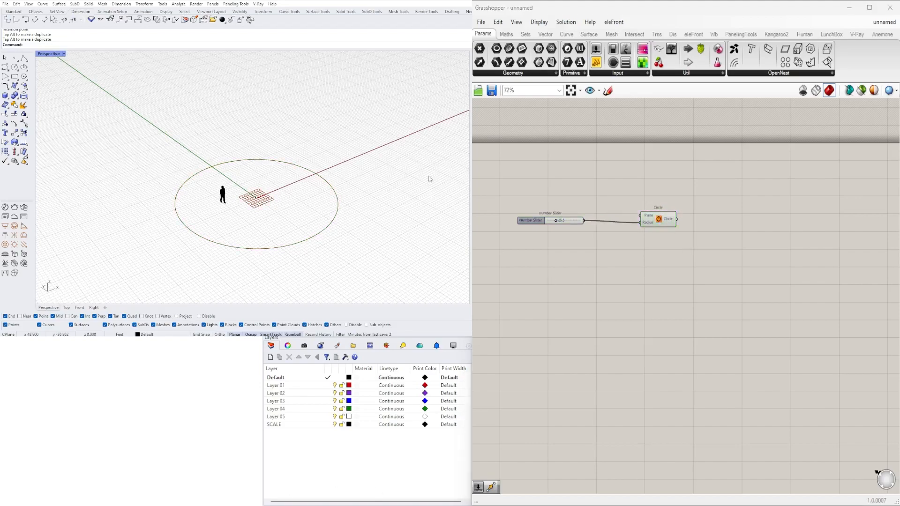
# Step: Add a Move component to the canvas, placed after the Circle component
pyautogui.doubleClick(653, 308)
pyautogui.write('move')
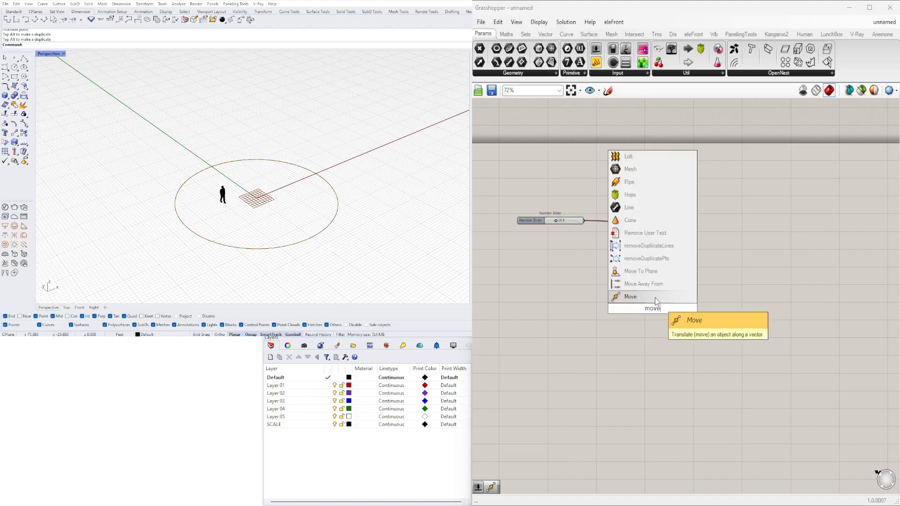
pyautogui.click(621, 297)
pyautogui.moveTo(674, 300); pyautogui.dragTo(755, 250)
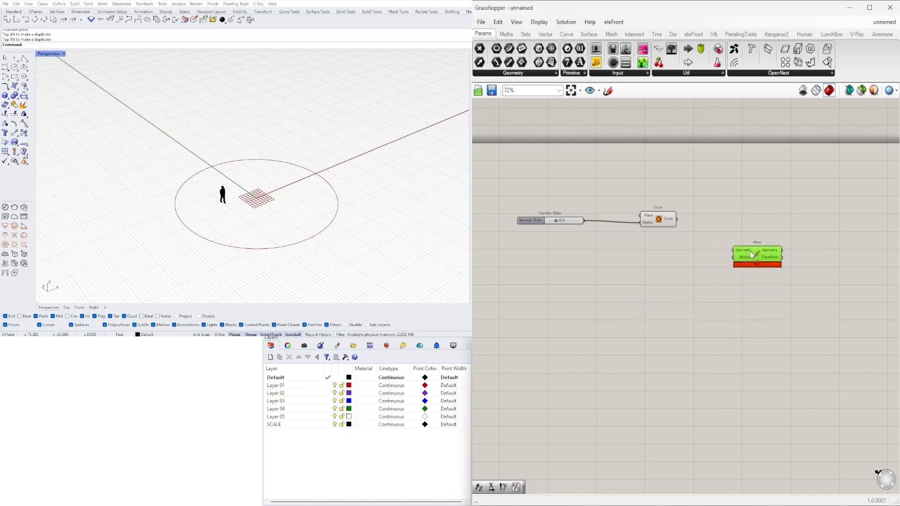
pyautogui.click(655, 216)
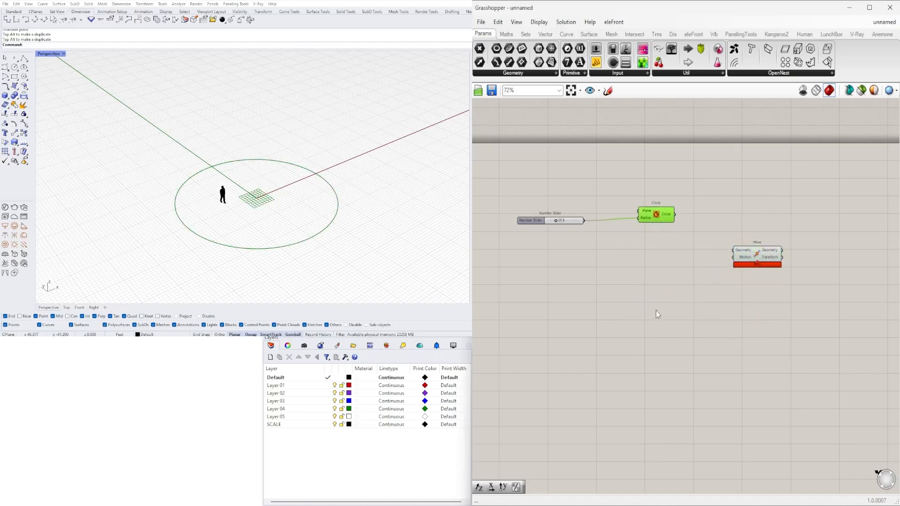
# Step: Add a Unit Z vector component below the Circle component
pyautogui.doubleClick(628, 274)
pyautogui.write('z')
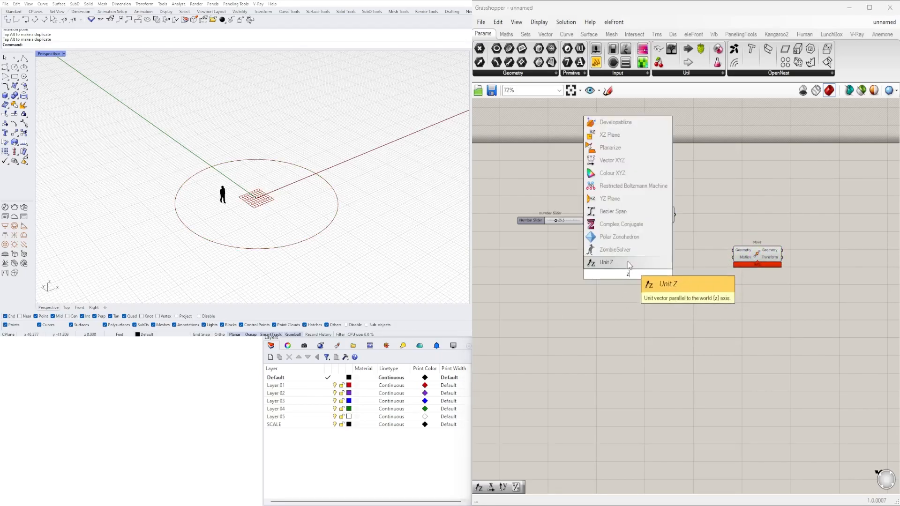
pyautogui.click(623, 261)
pyautogui.moveTo(640, 269); pyautogui.dragTo(663, 253)
# Step: Connect the Circle output to Move's Geometry and the Unit Z vector to its Motion input
pyautogui.moveTo(771, 250); pyautogui.dragTo(743, 227)
pyautogui.scroll(3, 681, 220)
pyautogui.moveTo(671, 216); pyautogui.dragTo(720, 240)
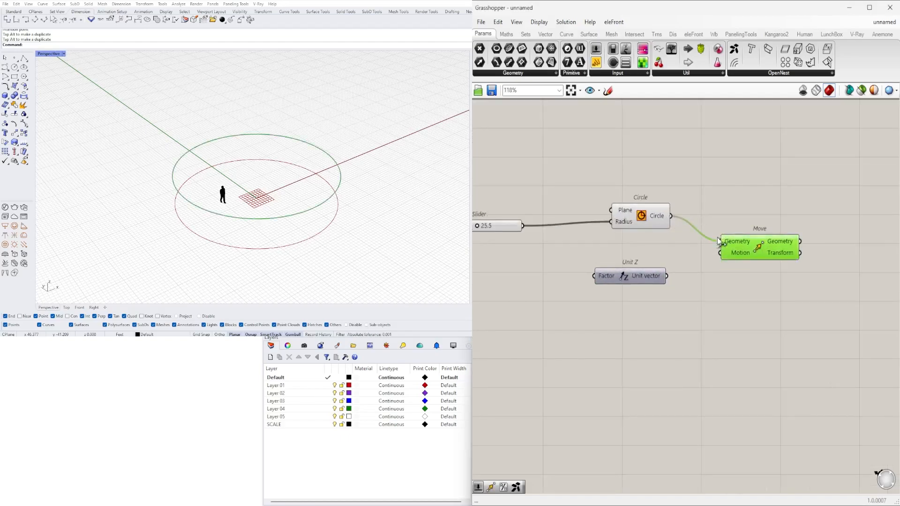
pyautogui.moveTo(654, 281); pyautogui.dragTo(720, 253)
pyautogui.moveTo(639, 267); pyautogui.dragTo(642, 283)
# Step: Duplicate the radius slider, connect the copy to Unit Z's Factor input and set it to 29.2
pyautogui.click(602, 331)
pyautogui.moveTo(600, 328); pyautogui.dragTo(702, 342, button='right')
pyautogui.moveTo(555, 236); pyautogui.dragTo(601, 297)
pyautogui.scroll(2, 663, 302)
pyautogui.moveTo(681, 292); pyautogui.dragTo(727, 295)
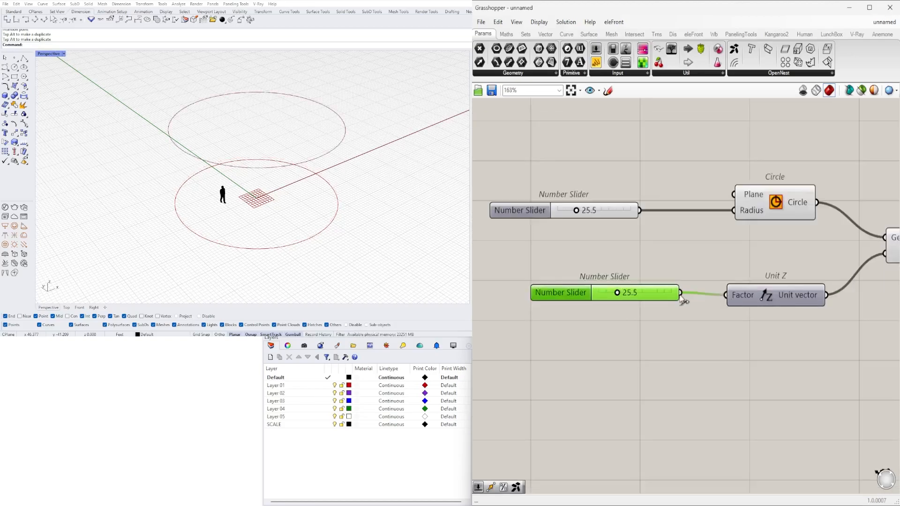
pyautogui.moveTo(661, 292); pyautogui.dragTo(628, 295)
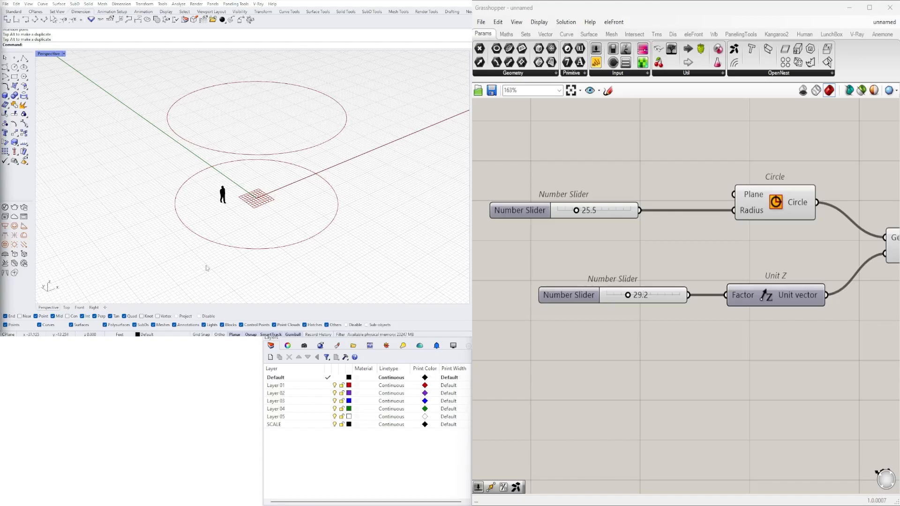
pyautogui.moveTo(573, 297); pyautogui.dragTo(530, 296)
# Step: Duplicate the radius slider and its Circle component and place the copied pair below the Unit Z row
pyautogui.scroll(-2, 582, 366)
pyautogui.moveTo(810, 291); pyautogui.dragTo(650, 284, button='right')
pyautogui.moveTo(686, 270); pyautogui.dragTo(704, 295)
pyautogui.click(542, 245)
pyautogui.keyDown('shift'); pyautogui.click(704, 300); pyautogui.keyUp('shift')
pyautogui.click(710, 275)
pyautogui.scroll(-3, 645, 300)
pyautogui.moveTo(576, 293); pyautogui.dragTo(640, 282, button='right')
pyautogui.moveTo(685, 280); pyautogui.dragTo(536, 237)
pyautogui.moveTo(668, 259); pyautogui.dragTo(669, 320)
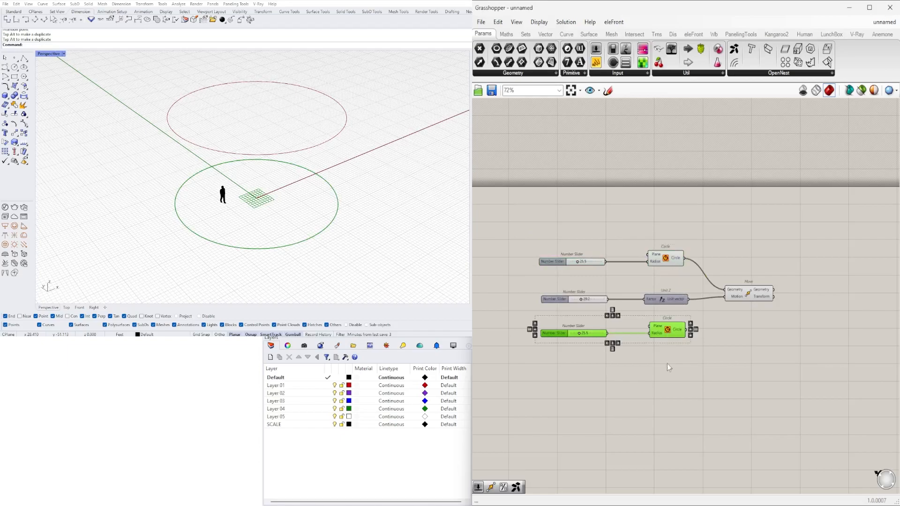
pyautogui.click(667, 356)
# Step: Set the second circle's radius slider to 16.2 and shift its Circle component away from the slider
pyautogui.scroll(5, 598, 336)
pyautogui.moveTo(552, 331); pyautogui.dragTo(543, 332)
pyautogui.scroll(-4, 551, 331)
pyautogui.moveTo(707, 352); pyautogui.dragTo(618, 317, button='right')
pyautogui.moveTo(618, 317); pyautogui.dragTo(656, 317)
pyautogui.click(758, 315)
# Step: Duplicate the Move component, feed the second circle into the copy's Geometry input, and space out the components
pyautogui.keyDown('alt'); pyautogui.moveTo(724, 269); pyautogui.dragTo(808, 300); pyautogui.keyUp('alt')
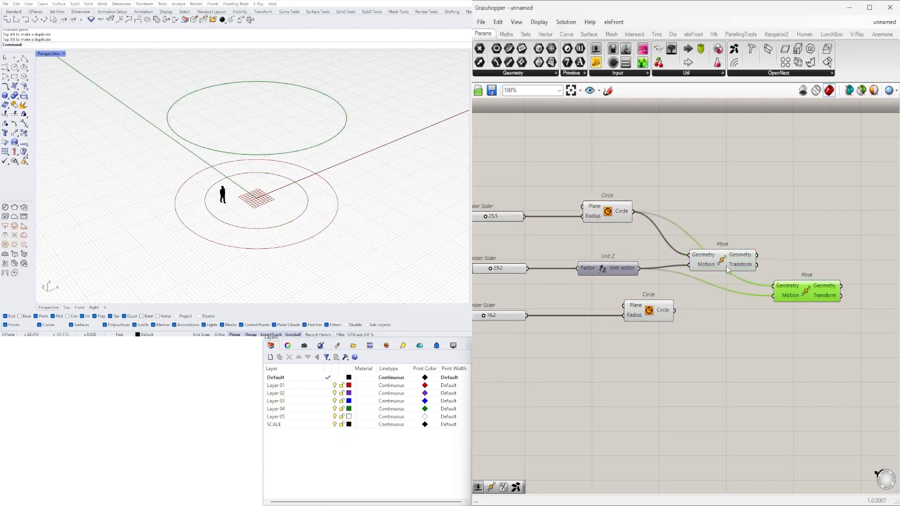
pyautogui.moveTo(675, 311); pyautogui.dragTo(773, 286)
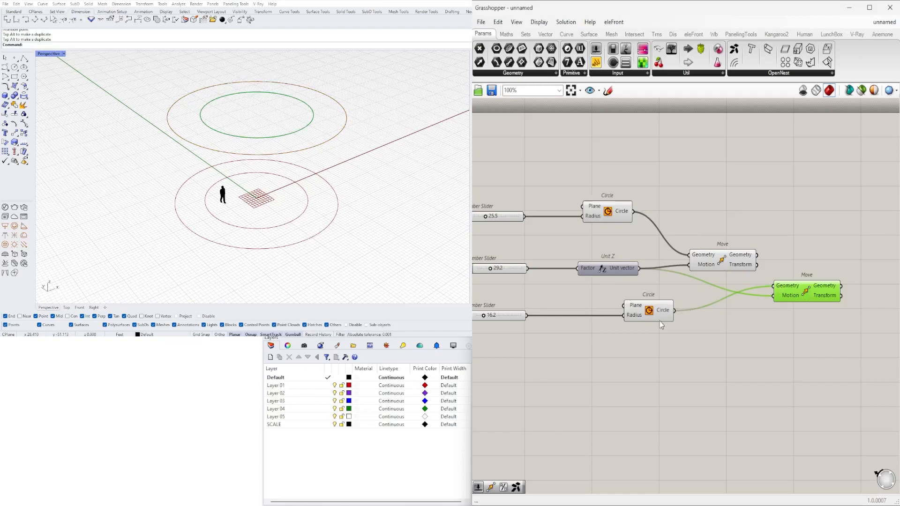
pyautogui.moveTo(636, 311); pyautogui.dragTo(641, 321)
pyautogui.moveTo(719, 268); pyautogui.dragTo(790, 222)
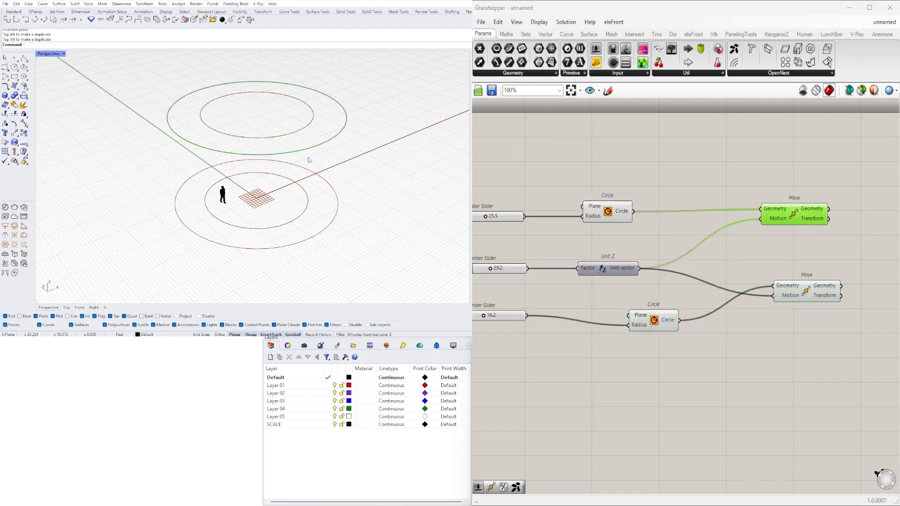
# Step: Add a Multiplication component with a factor of 2 between Unit Z and the second Move component
pyautogui.click(602, 274)
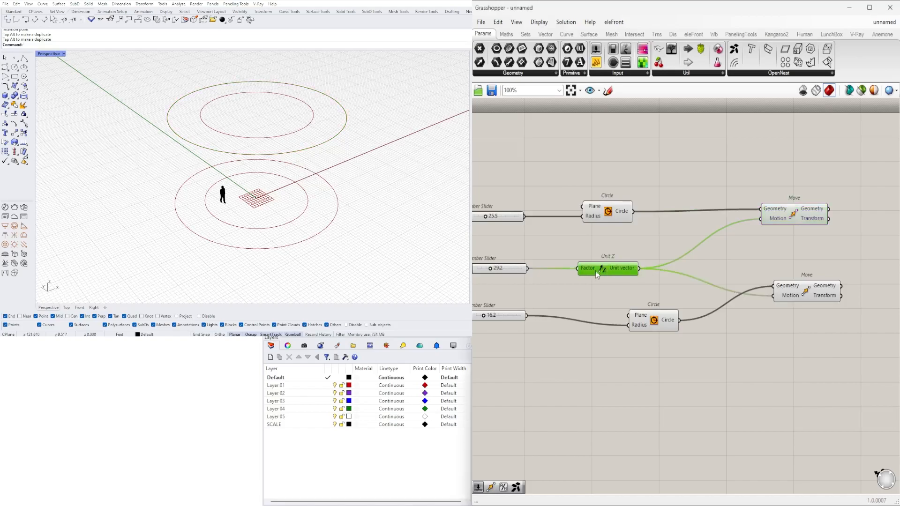
pyautogui.doubleClick(655, 290)
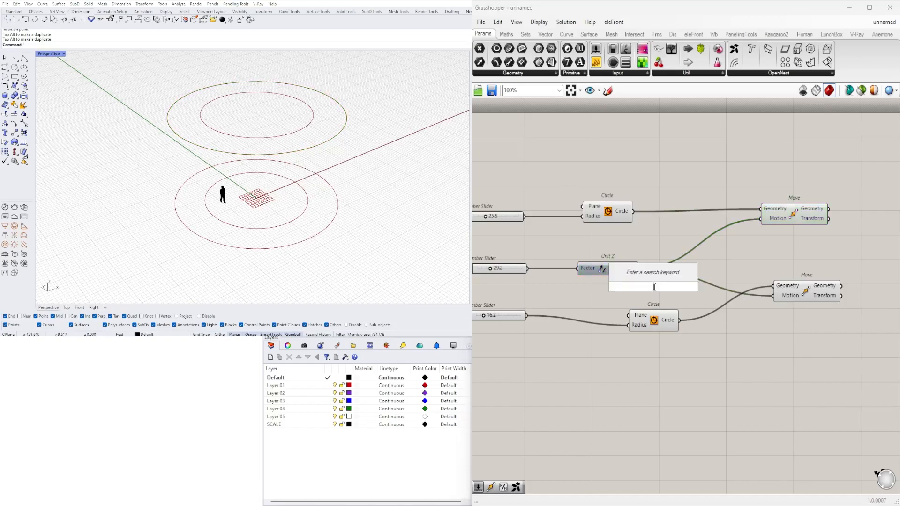
pyautogui.write('*')
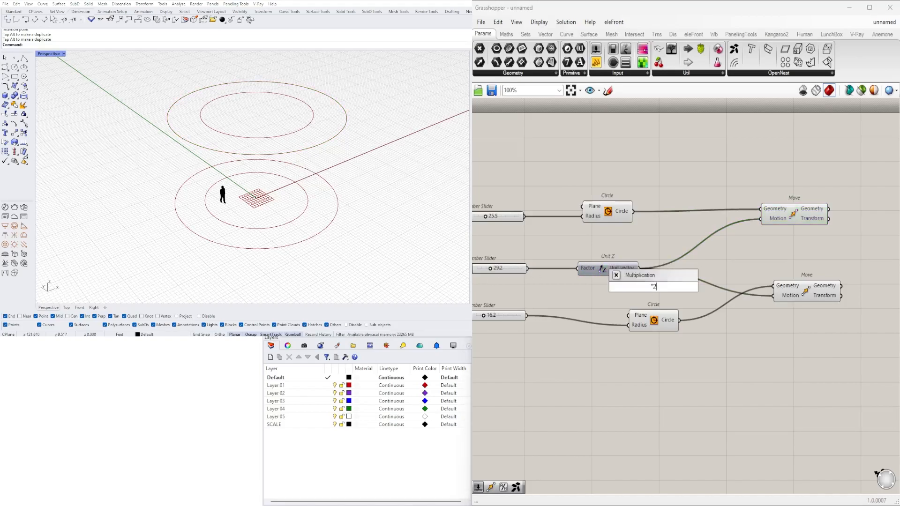
pyautogui.press('Return')
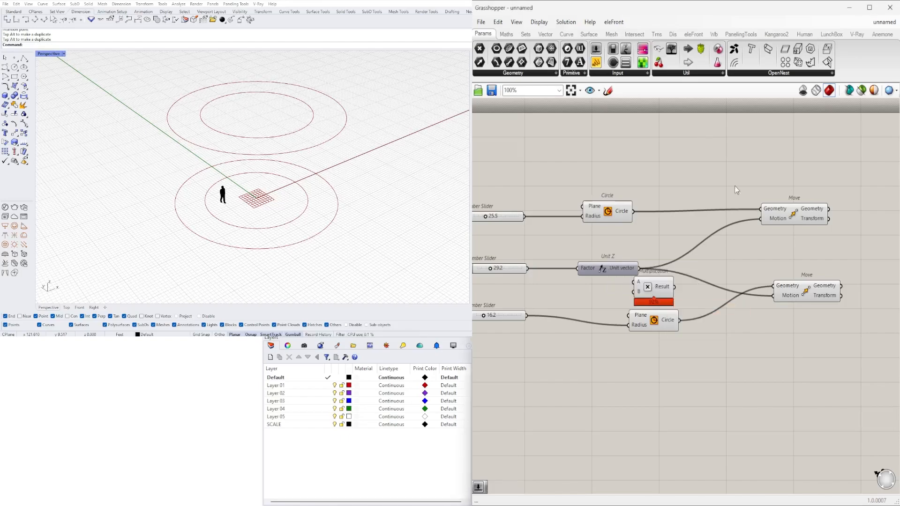
pyautogui.moveTo(659, 285); pyautogui.dragTo(709, 289)
# Step: Route the Unit Z vector through Multiplication's A input and connect its Result to the second Move's Motion input
pyautogui.moveTo(640, 268); pyautogui.dragTo(774, 296)
pyautogui.click(824, 281)
pyautogui.click(354, 474)
pyautogui.scroll(-5, 342, 165)
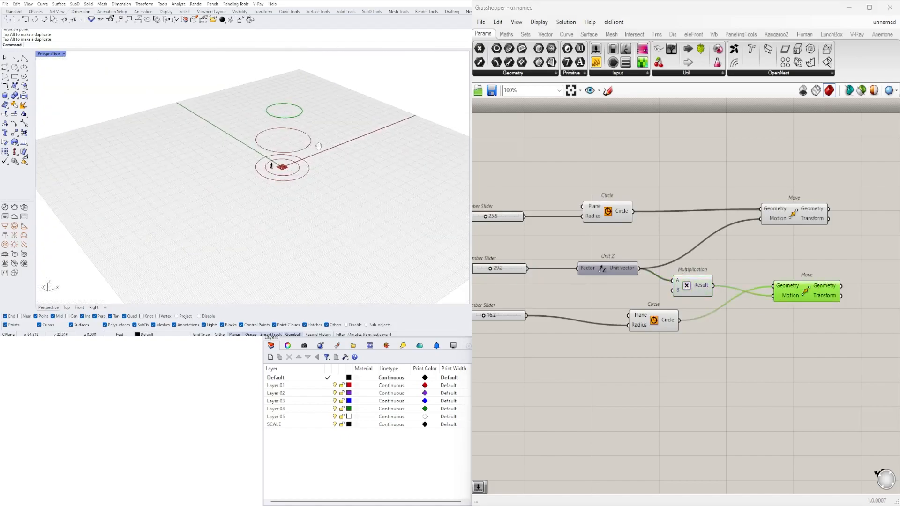
pyautogui.click(701, 353)
pyautogui.moveTo(702, 354); pyautogui.dragTo(747, 376, button='right')
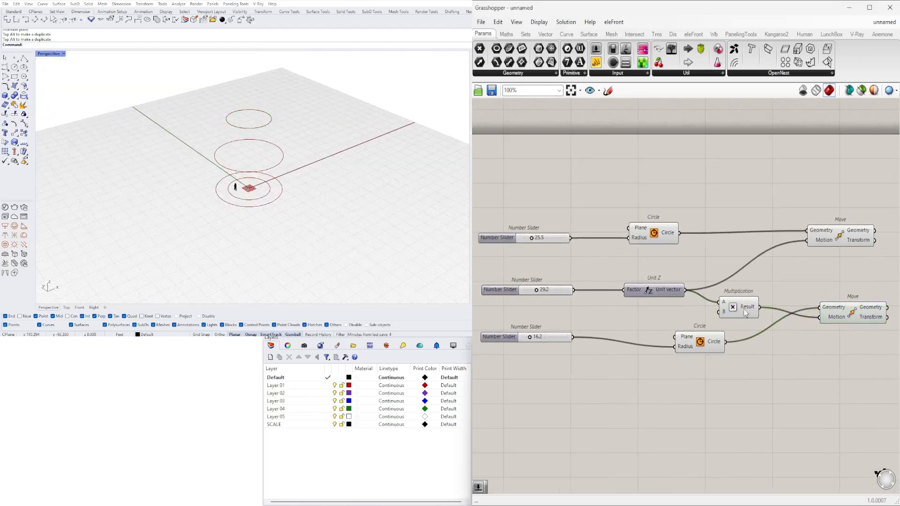
# Step: Turn off the preview of the second Circle component and bring its radius slider closer to it
pyautogui.click(710, 349)
pyautogui.rightClick(710, 349)
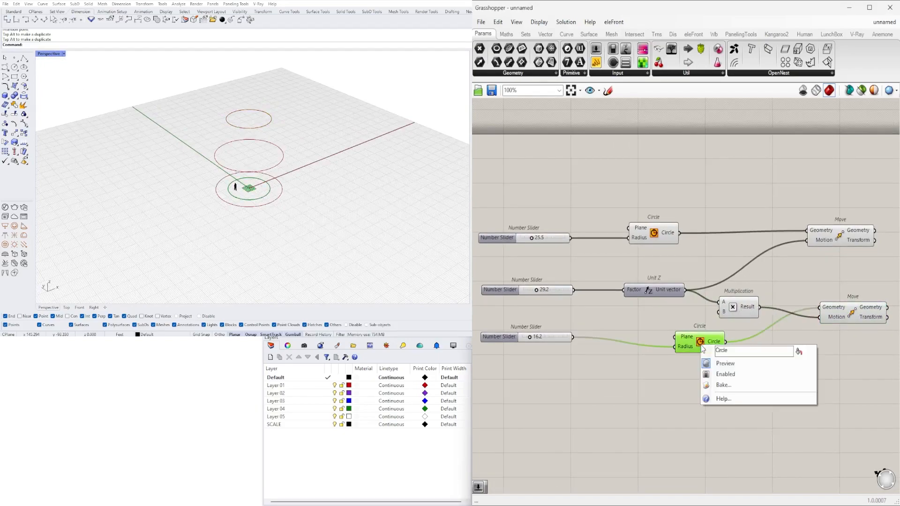
pyautogui.click(721, 364)
pyautogui.moveTo(498, 338); pyautogui.dragTo(552, 348)
# Step: Rearrange the two Move components so that they line up one above the other
pyautogui.click(823, 417)
pyautogui.moveTo(823, 417); pyautogui.dragTo(738, 407, button='right')
pyautogui.scroll(-2, 569, 229)
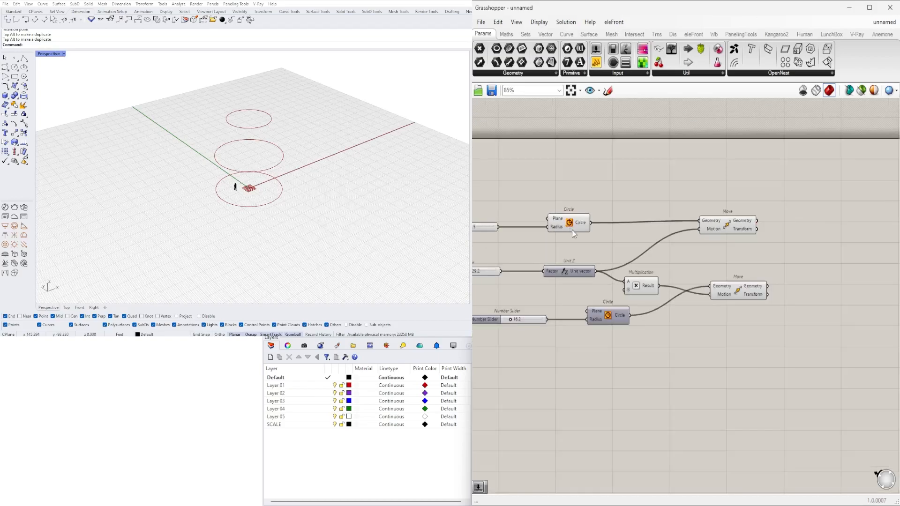
pyautogui.click(766, 237)
pyautogui.click(813, 270)
pyautogui.moveTo(747, 240); pyautogui.dragTo(789, 242)
pyautogui.click(659, 215)
pyautogui.moveTo(677, 182); pyautogui.dragTo(609, 176, button='right')
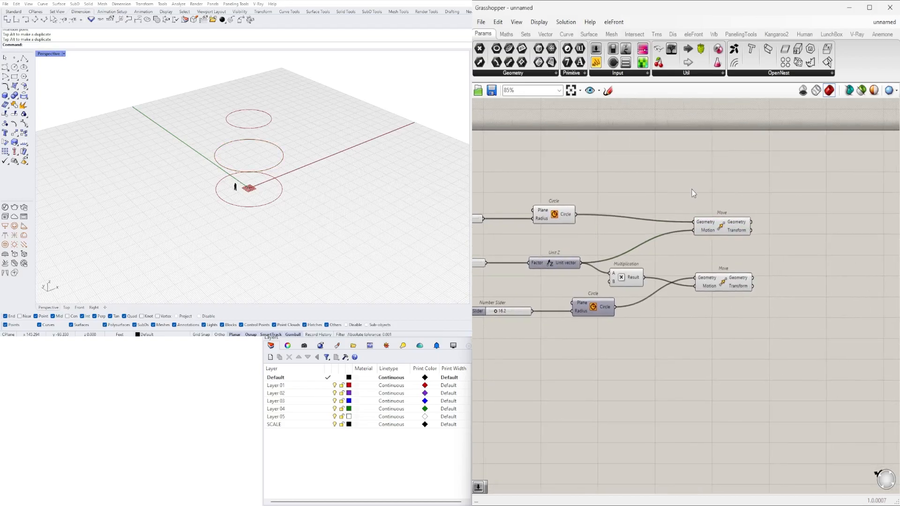
# Step: Add a Loft component to the canvas beyond the two Move components
pyautogui.doubleClick(691, 190)
pyautogui.write('loft')
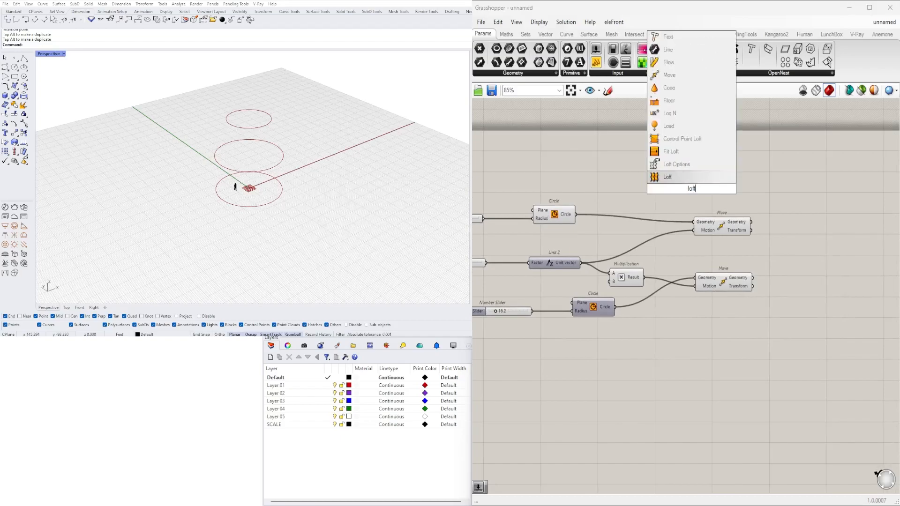
pyautogui.press('Return')
pyautogui.moveTo(685, 188); pyautogui.dragTo(765, 202)
# Step: Connect the base Circle and the Geometry outputs of both Move components to Loft's Curves input
pyautogui.click(556, 218)
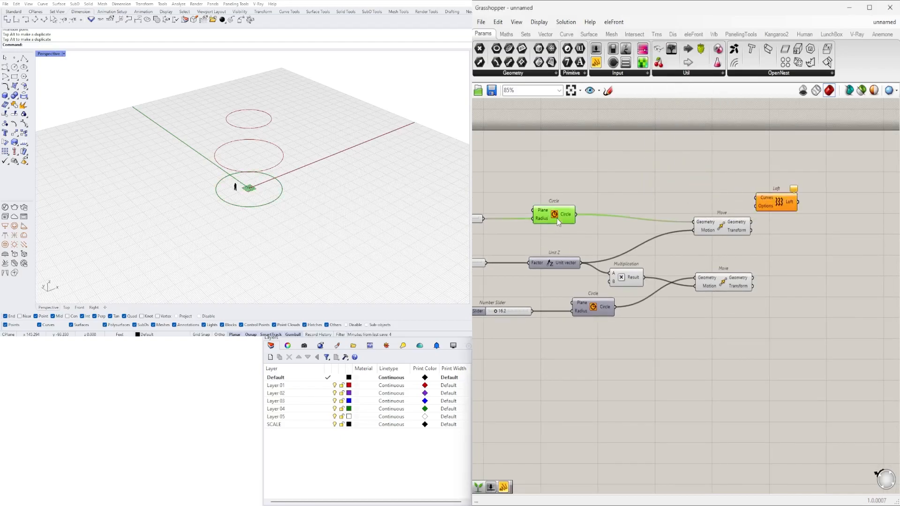
pyautogui.moveTo(577, 215); pyautogui.dragTo(824, 205)
pyautogui.keyDown('shift'); pyautogui.moveTo(751, 278); pyautogui.dragTo(835, 206); pyautogui.keyUp('shift')
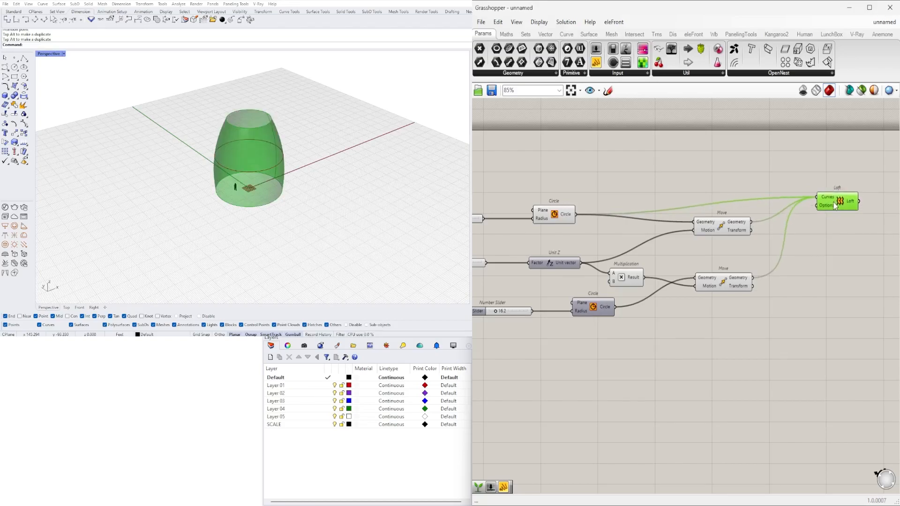
pyautogui.click(792, 192)
# Step: Set the top circle's radius slider to 40.8
pyautogui.moveTo(625, 199); pyautogui.dragTo(727, 200, button='right')
pyautogui.scroll(6, 618, 310)
pyautogui.moveTo(590, 308); pyautogui.dragTo(579, 306)
pyautogui.scroll(-3, 578, 306)
pyautogui.moveTo(630, 366); pyautogui.dragTo(659, 367)
# Step: Set the base circle's radius slider to 15.6
pyautogui.moveTo(612, 293); pyautogui.dragTo(734, 351, button='right')
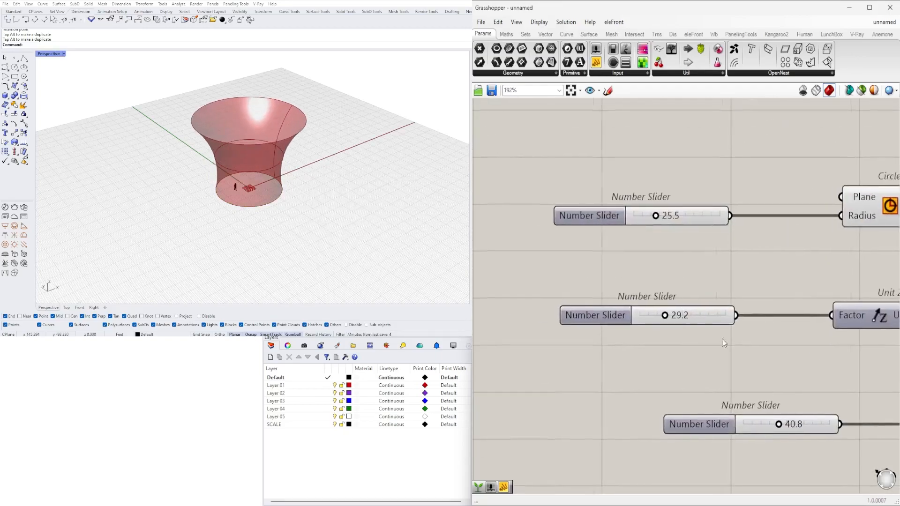
pyautogui.scroll(3, 661, 214)
pyautogui.moveTo(648, 220); pyautogui.dragTo(636, 222)
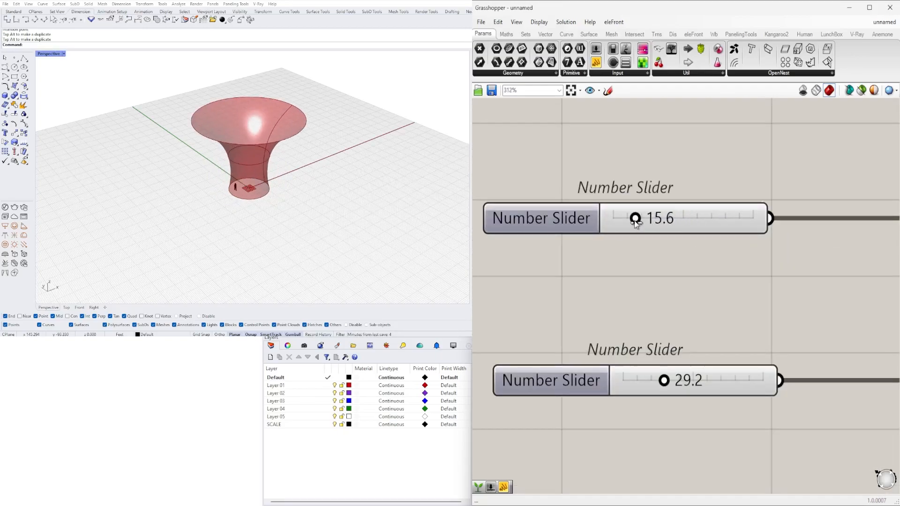
# Step: Reduce the top circle's radius slider to about 4.3
pyautogui.scroll(-3, 747, 342)
pyautogui.scroll(4, 751, 395)
pyautogui.moveTo(751, 395); pyautogui.dragTo(686, 402)
pyautogui.scroll(-5, 752, 265)
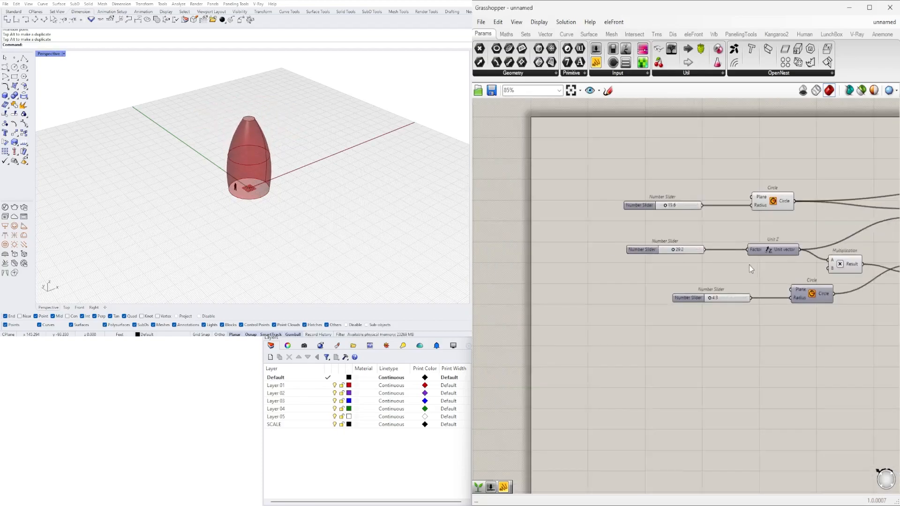
# Step: Set the height slider that drives Unit Z's Factor to 30
pyautogui.scroll(4, 752, 266)
pyautogui.moveTo(558, 249); pyautogui.dragTo(595, 248, button='right')
pyautogui.moveTo(647, 231); pyautogui.dragTo(580, 232, button='right')
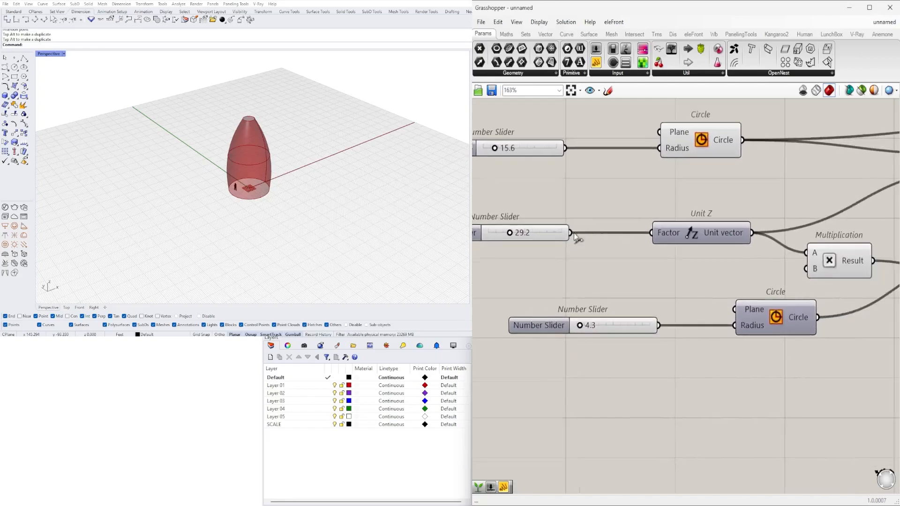
pyautogui.scroll(-3, 581, 232)
pyautogui.click(778, 253)
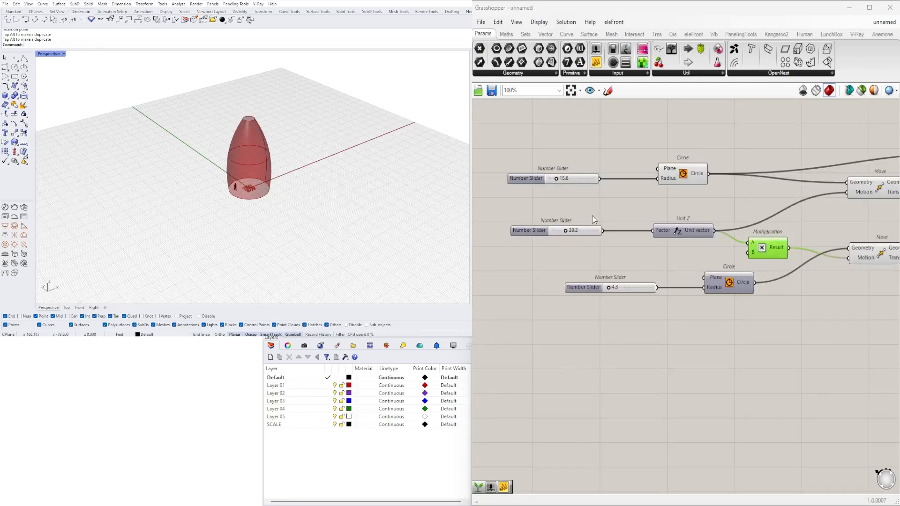
pyautogui.scroll(4, 549, 225)
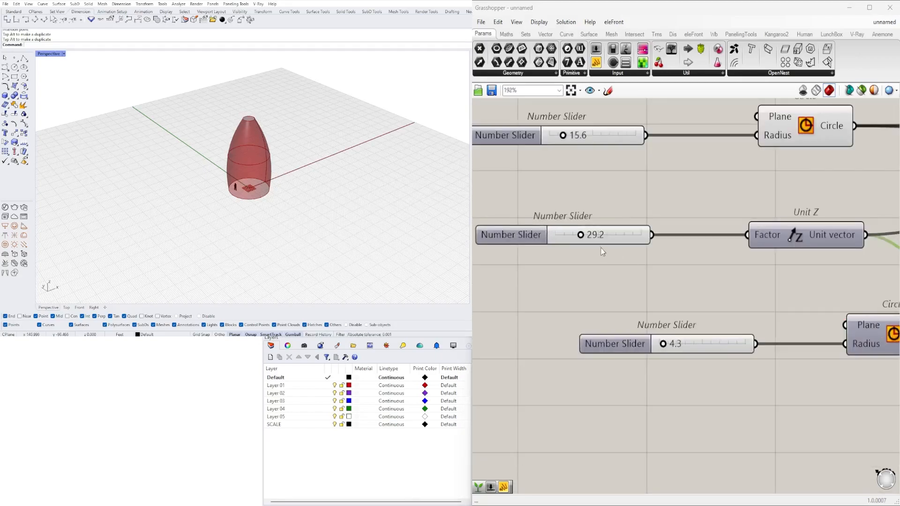
pyautogui.scroll(3, 582, 239)
pyautogui.doubleClick(588, 236)
pyautogui.write('30')
pyautogui.press('Return')
pyautogui.scroll(-3, 647, 291)
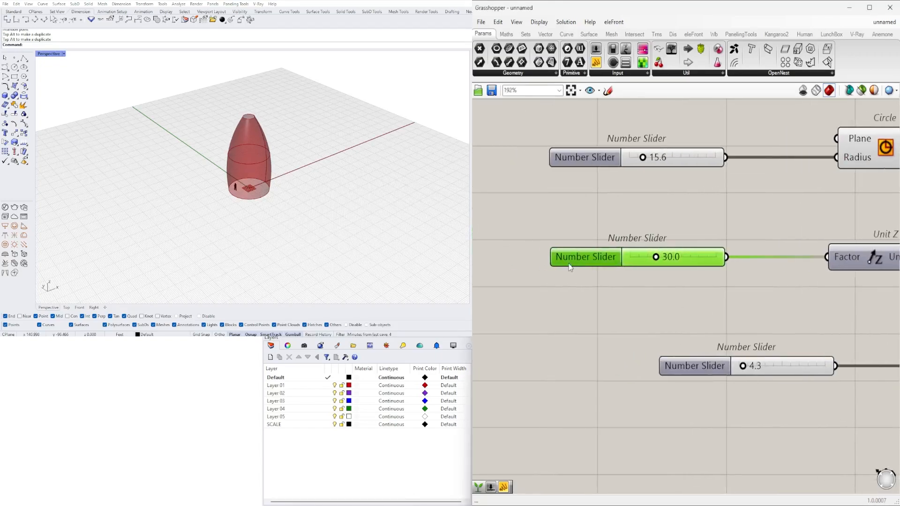
# Step: Move the height slider away from Unit Z and add a Division component with a divisor of 2 between them
pyautogui.moveTo(572, 263); pyautogui.dragTo(491, 263)
pyautogui.doubleClick(654, 286)
pyautogui.write('/2')
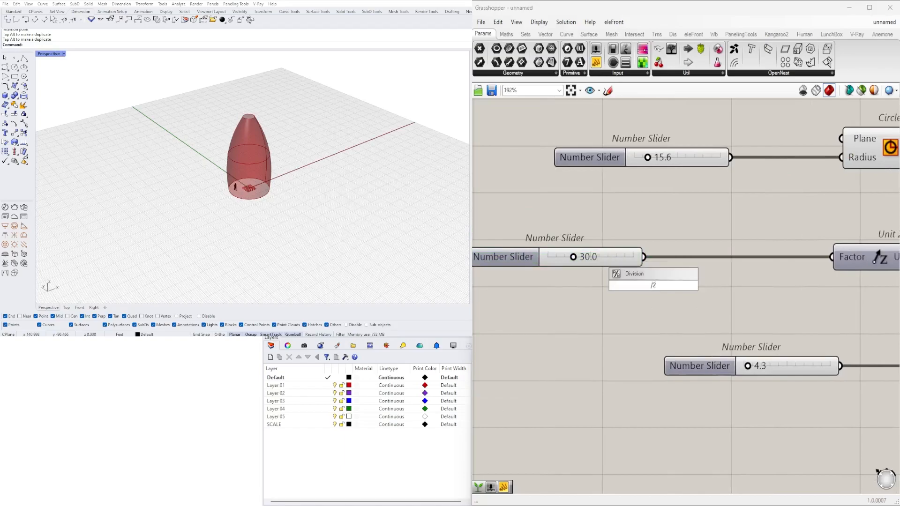
pyautogui.press('Return')
pyautogui.moveTo(643, 290); pyautogui.dragTo(705, 295)
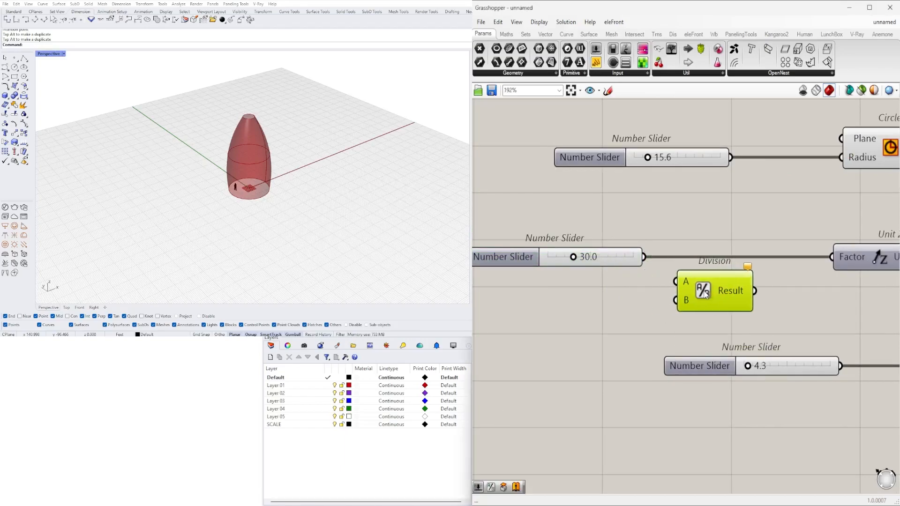
# Step: Connect the height slider to Division's A input and its Result to Unit Z's Factor, placing Division in line between them
pyautogui.moveTo(644, 256); pyautogui.dragTo(675, 281)
pyautogui.moveTo(753, 296); pyautogui.dragTo(832, 257)
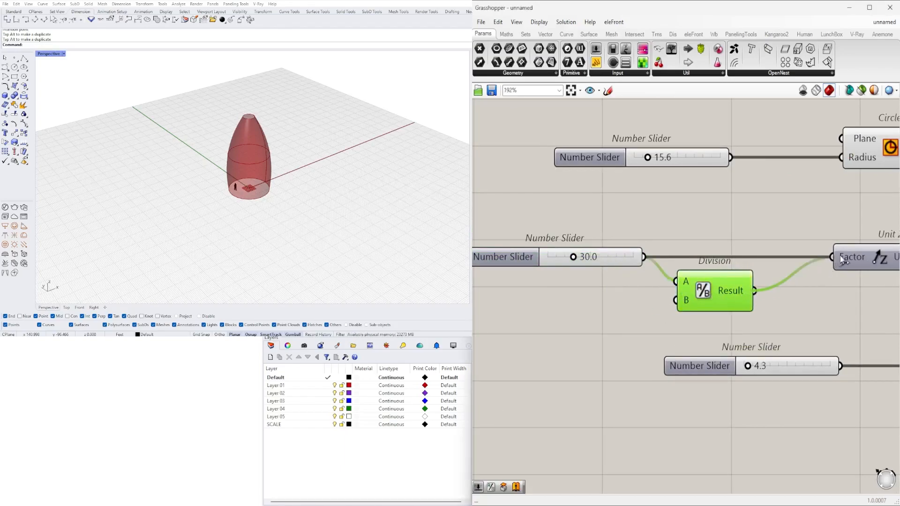
pyautogui.moveTo(730, 293); pyautogui.dragTo(774, 264)
pyautogui.scroll(-3, 598, 283)
pyautogui.click(597, 275)
# Step: Raise the height slider to 32.1
pyautogui.scroll(6, 597, 275)
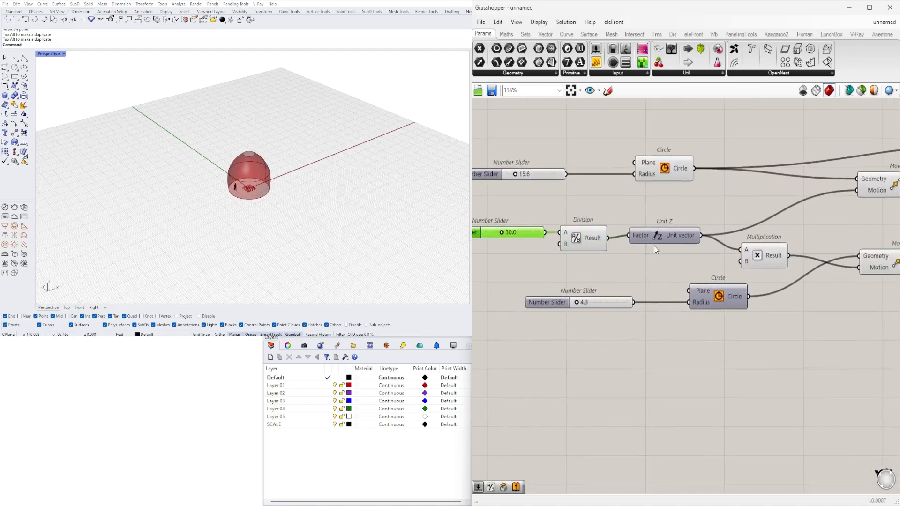
pyautogui.moveTo(680, 229)
pyautogui.mouseDown()
pyautogui.moveTo(660, 229)
pyautogui.moveTo(696, 229)
pyautogui.mouseUp()
pyautogui.scroll(-3, 705, 278)
pyautogui.moveTo(705, 278); pyautogui.dragTo(626, 270, button='right')
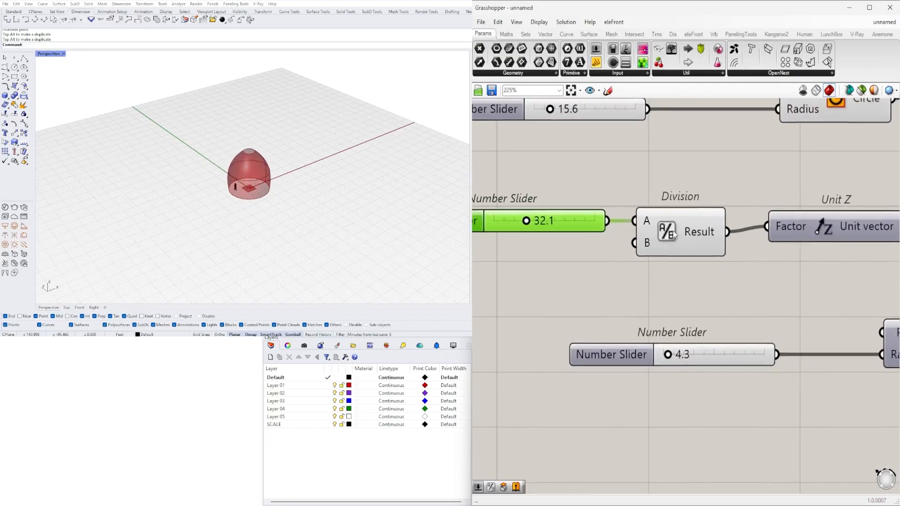
# Step: Shift Unit Z slightly so it lines up with Division and their connecting wire runs straight
pyautogui.click(677, 232)
pyautogui.click(701, 168)
pyautogui.scroll(-1, 715, 160)
pyautogui.moveTo(808, 217); pyautogui.dragTo(810, 222)
pyautogui.click(750, 262)
pyautogui.click(122, 203)
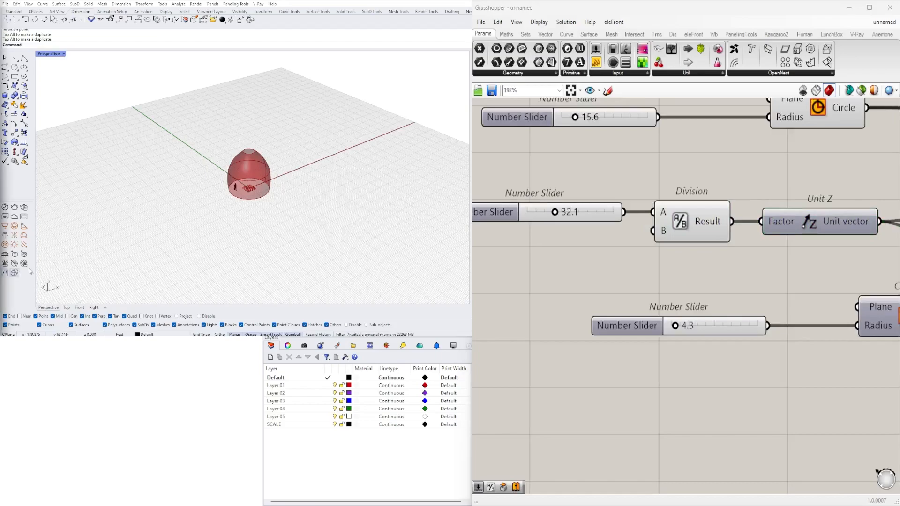
# Step: Rename the base circle's radius slider to BASE CIRCLE
pyautogui.rightClick(637, 320)
pyautogui.scroll(2, 595, 252)
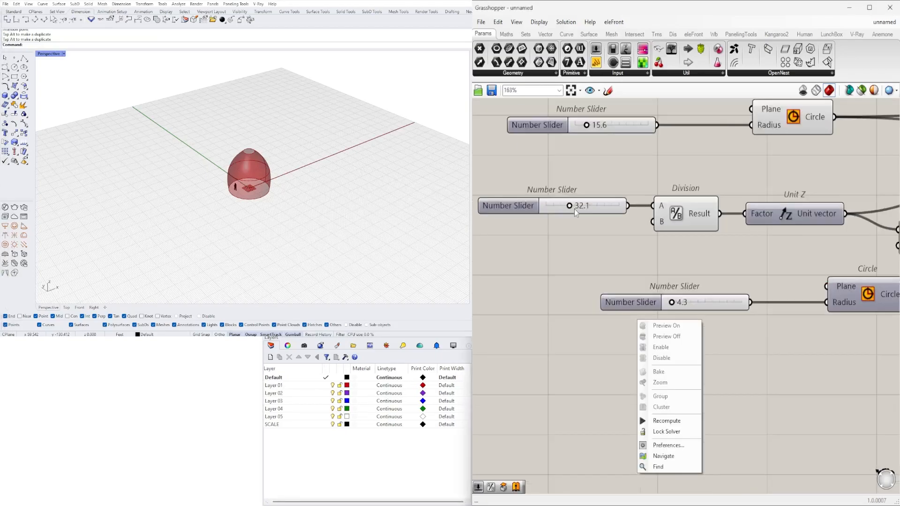
pyautogui.moveTo(575, 142); pyautogui.dragTo(589, 203, button='right')
pyautogui.rightClick(570, 184)
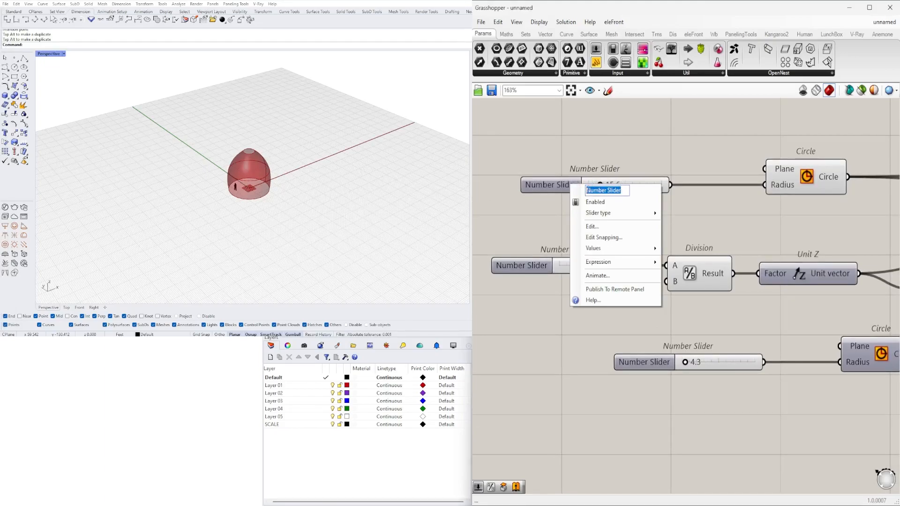
pyautogui.write('b')
pyautogui.press('BackSpace')
pyautogui.write('BASE CIRC')
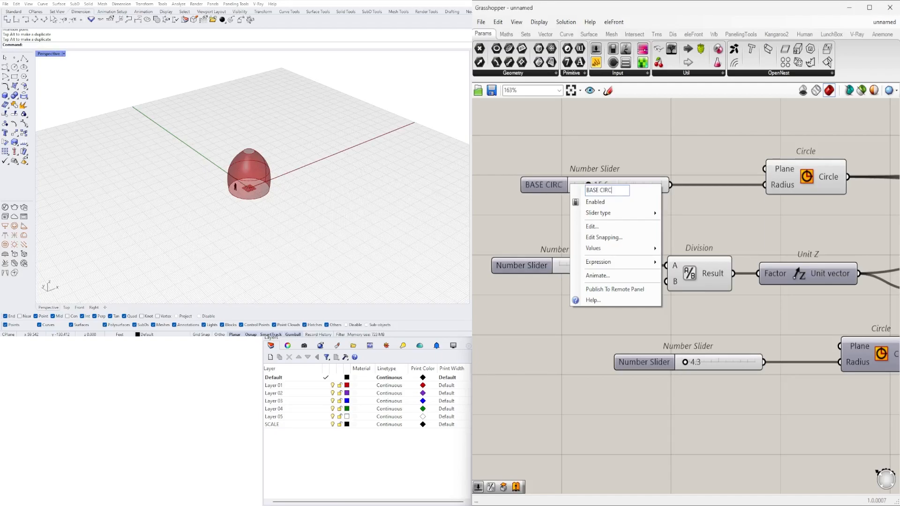
pyautogui.write('LE')
pyautogui.press('Return')
# Step: Rename the slider feeding Division to HEIGHT
pyautogui.scroll(-1, 592, 240)
pyautogui.rightClick(545, 264)
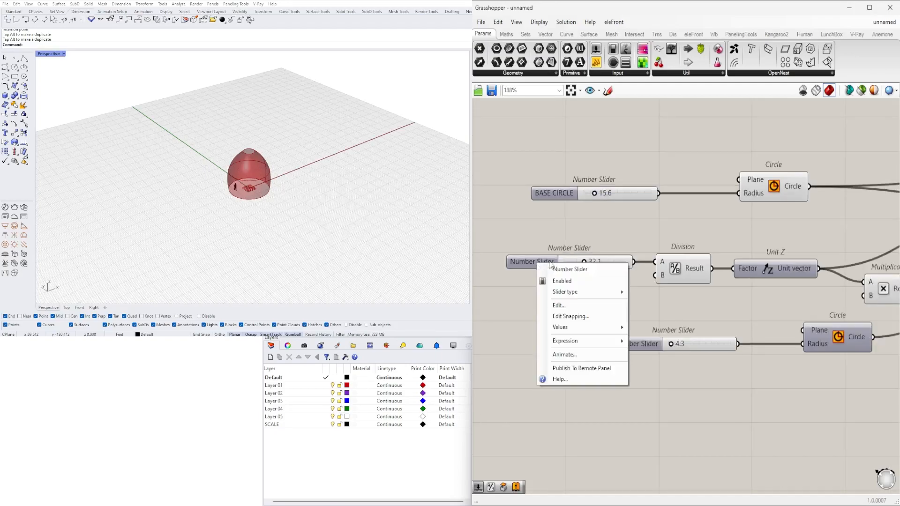
pyautogui.write('HEIGHT')
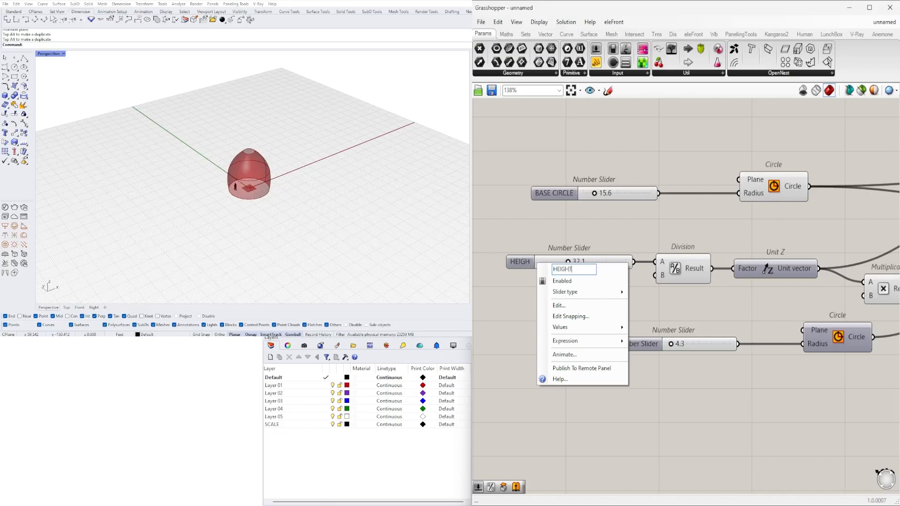
pyautogui.press('Return')
# Step: Rename the top circle's radius slider to TOP CIRCLE
pyautogui.moveTo(659, 349); pyautogui.dragTo(607, 342, button='right')
pyautogui.rightClick(596, 337)
pyautogui.moveTo(653, 342); pyautogui.dragTo(606, 341)
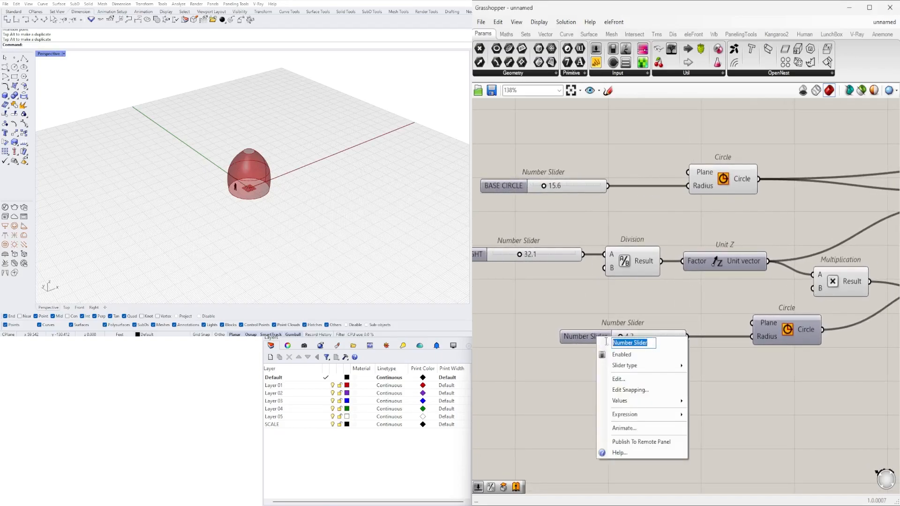
pyautogui.write('TOP CIRCLE')
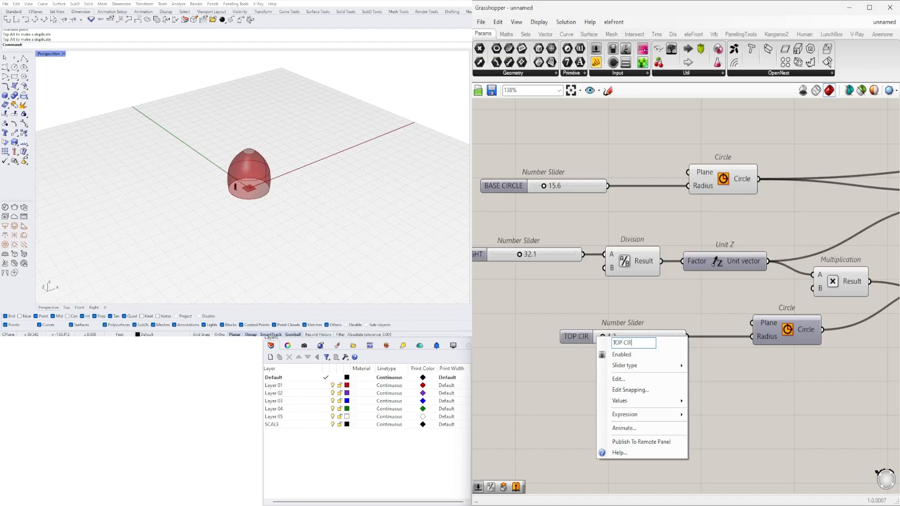
pyautogui.press('Return')
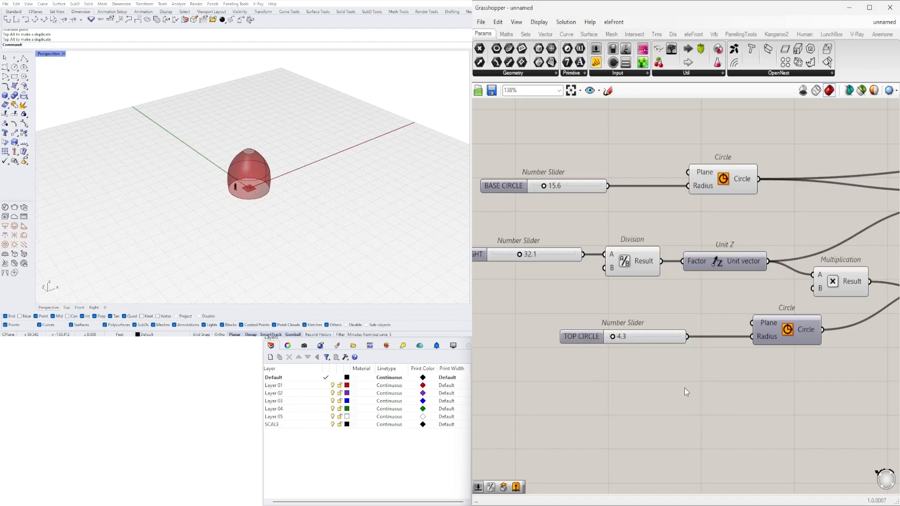
# Step: Select the Loft component and examine the lofted form against the human scale figure in the Rhino perspective view
pyautogui.scroll(-4, 657, 361)
pyautogui.moveTo(760, 356); pyautogui.dragTo(594, 350, button='right')
pyautogui.scroll(3, 706, 252)
pyautogui.click(733, 262)
pyautogui.moveTo(680, 298); pyautogui.dragTo(710, 276, button='right')
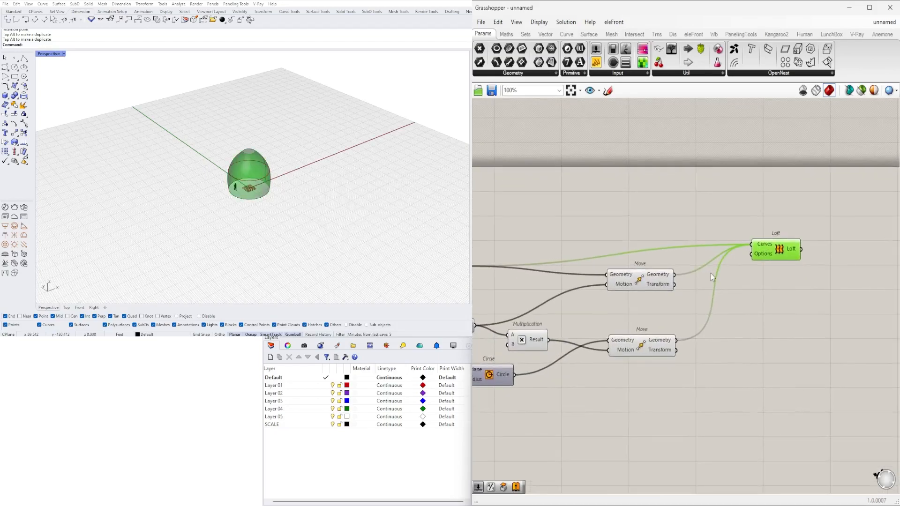
pyautogui.moveTo(780, 261); pyautogui.dragTo(682, 230, button='right')
pyautogui.moveTo(338, 167); pyautogui.dragTo(352, 134, button='right')
pyautogui.scroll(7, 244, 150)
pyautogui.moveTo(243, 150); pyautogui.dragTo(285, 172, button='right')
pyautogui.scroll(2, 261, 137)
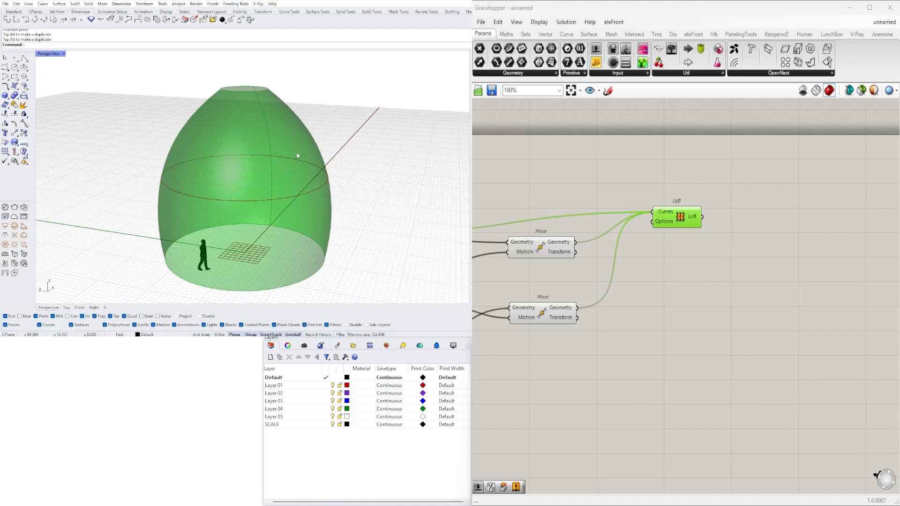
# Step: Bring up the LunchBox component set and move the upper Move and Loft components into a tighter layout
pyautogui.click(836, 37)
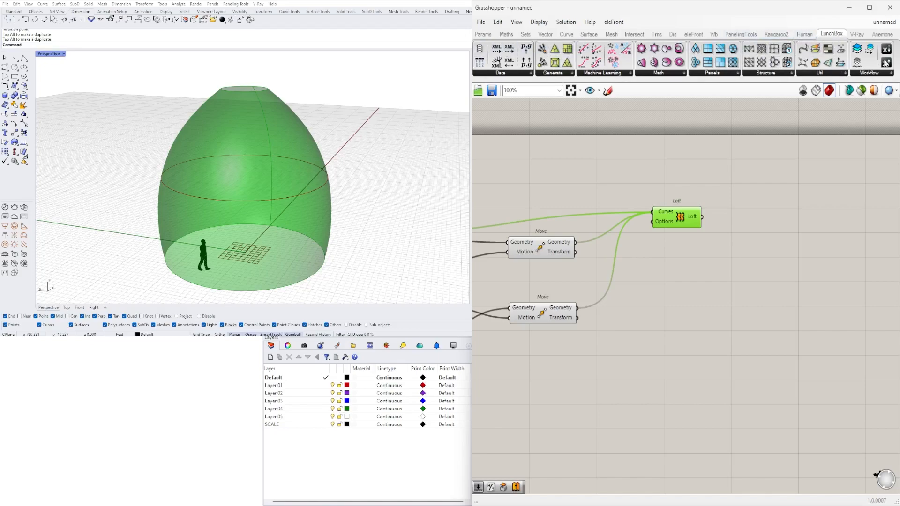
pyautogui.moveTo(339, 128); pyautogui.dragTo(334, 138, button='right')
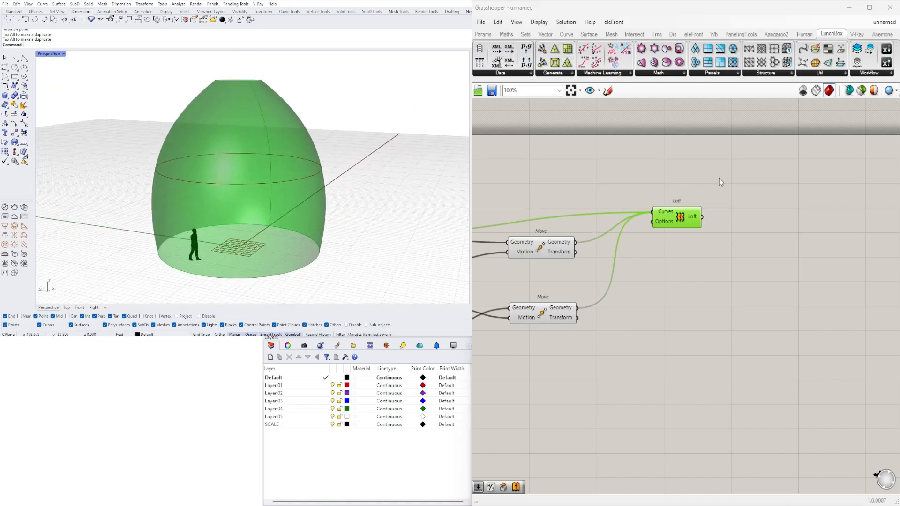
pyautogui.moveTo(634, 157); pyautogui.dragTo(673, 154, button='right')
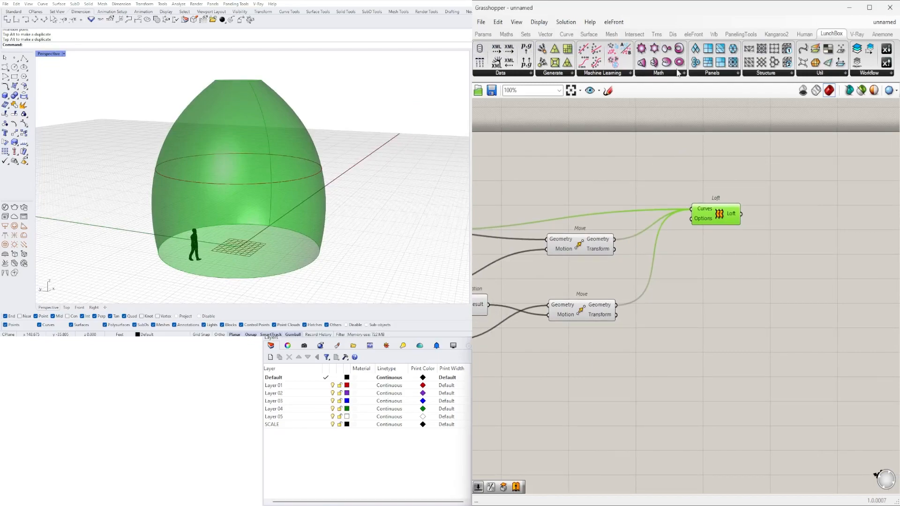
pyautogui.scroll(-5, 698, 172)
pyautogui.moveTo(618, 221); pyautogui.dragTo(618, 238)
pyautogui.moveTo(698, 203); pyautogui.dragTo(688, 216)
pyautogui.click(699, 257)
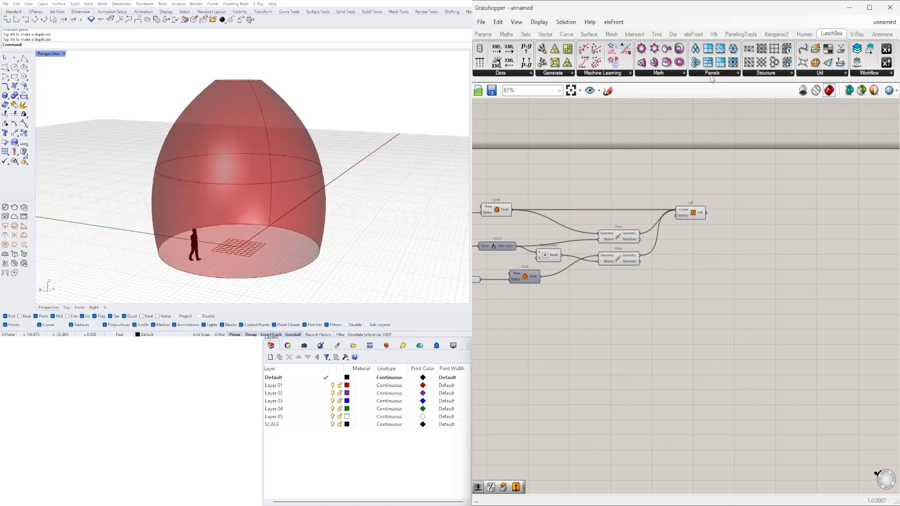
# Step: Add a LunchBox Quad Panels component beside Loft and connect the Loft output to its Surface input
pyautogui.click(708, 75)
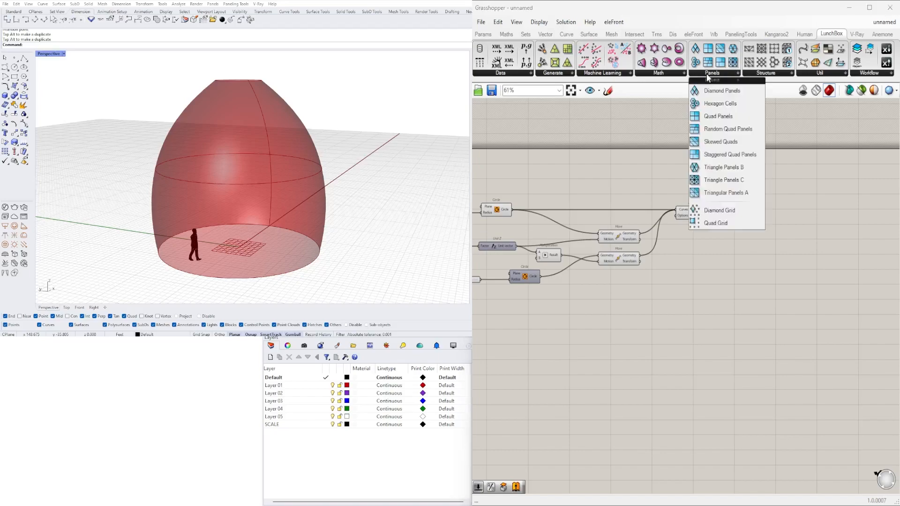
pyautogui.click(719, 119)
pyautogui.click(738, 215)
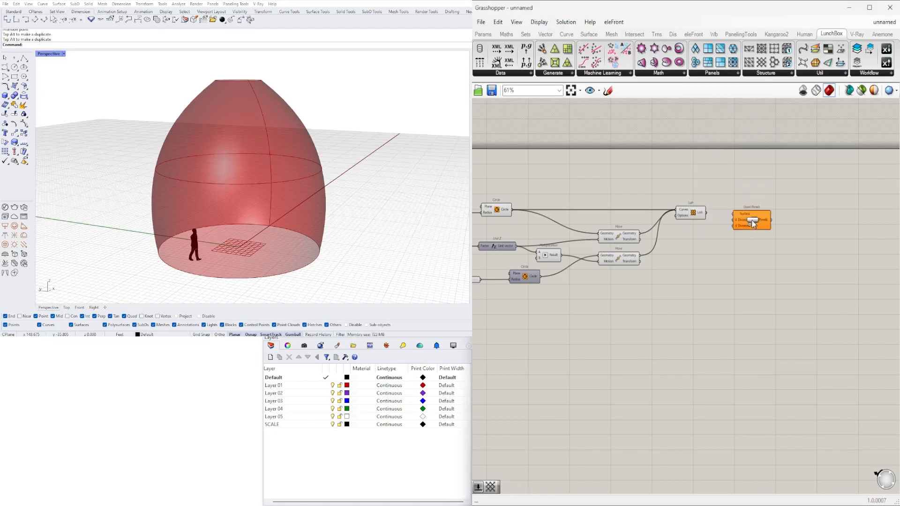
pyautogui.scroll(3, 688, 221)
pyautogui.moveTo(697, 204); pyautogui.dragTo(747, 205)
pyautogui.moveTo(779, 225); pyautogui.dragTo(681, 199, button='right')
pyautogui.moveTo(676, 181); pyautogui.dragTo(704, 178)
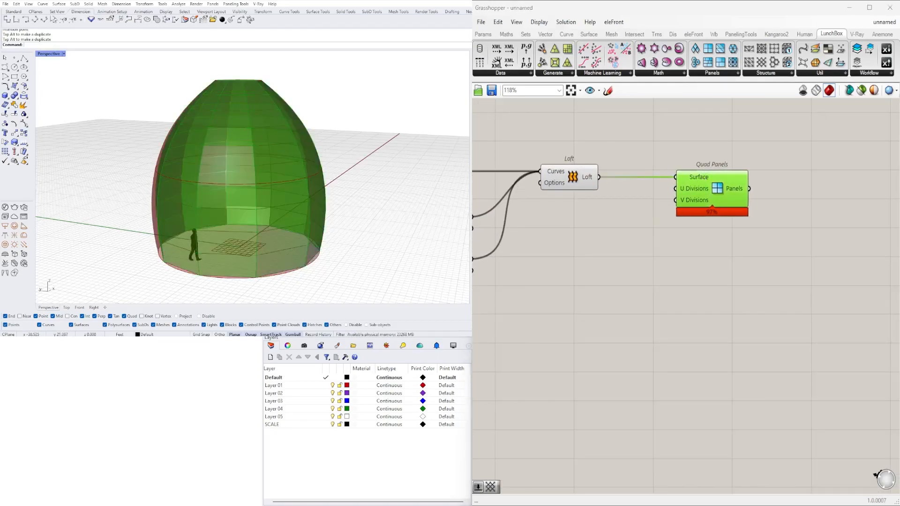
# Step: Move Quad Panels farther from Loft and slightly lower to free space around its inputs
pyautogui.scroll(-1, 717, 305)
pyautogui.rightClick(693, 275)
pyautogui.click(707, 193)
pyautogui.moveTo(707, 202); pyautogui.dragTo(745, 233)
# Step: Add a number slider with the value 12 below the Loft component
pyautogui.doubleClick(594, 262)
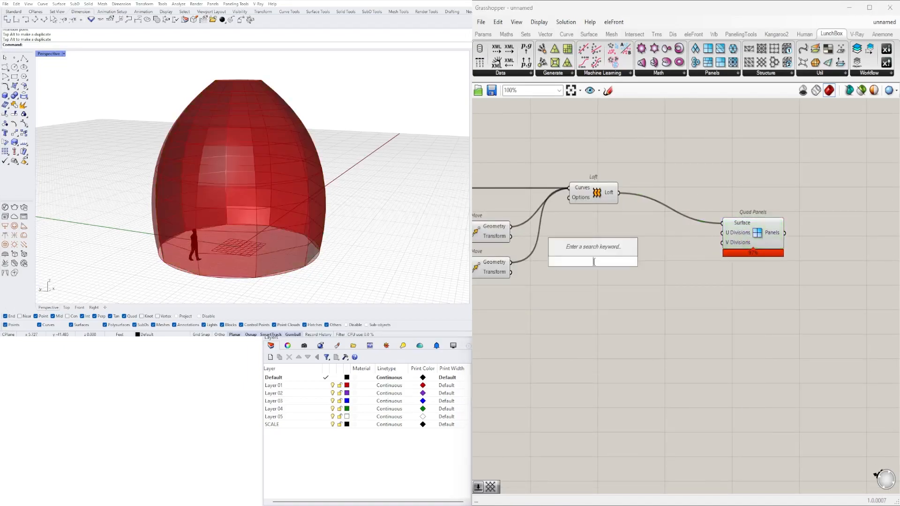
pyautogui.write('12')
pyautogui.press('Return')
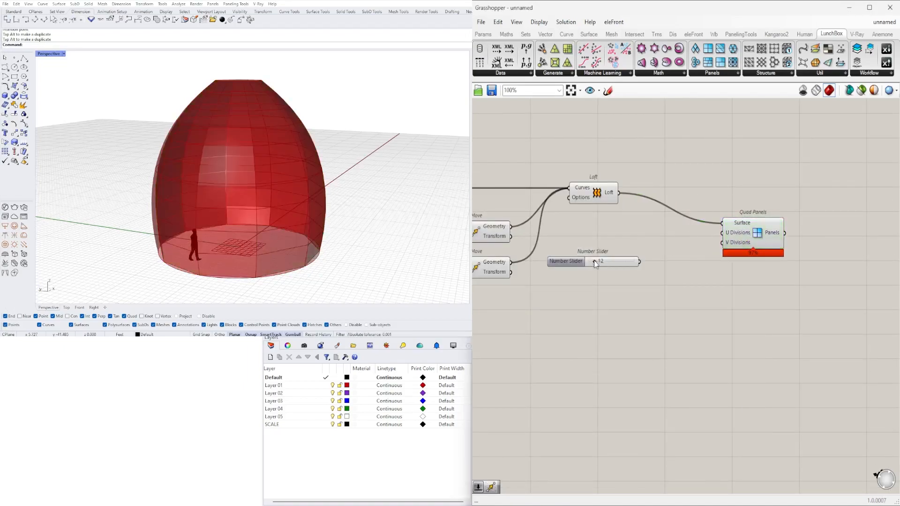
# Step: Set the new slider's maximum to 20
pyautogui.scroll(2, 554, 286)
pyautogui.doubleClick(581, 252)
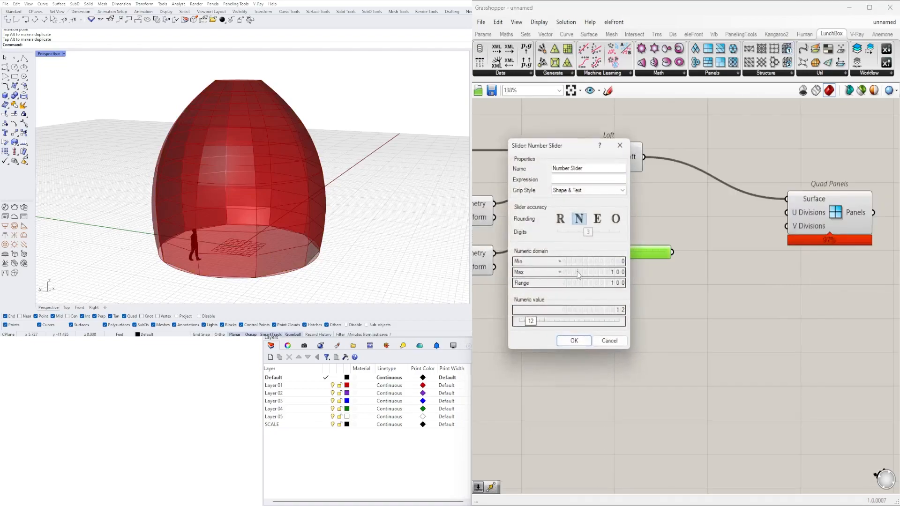
pyautogui.doubleClick(579, 273)
pyautogui.write('20')
pyautogui.press('Return')
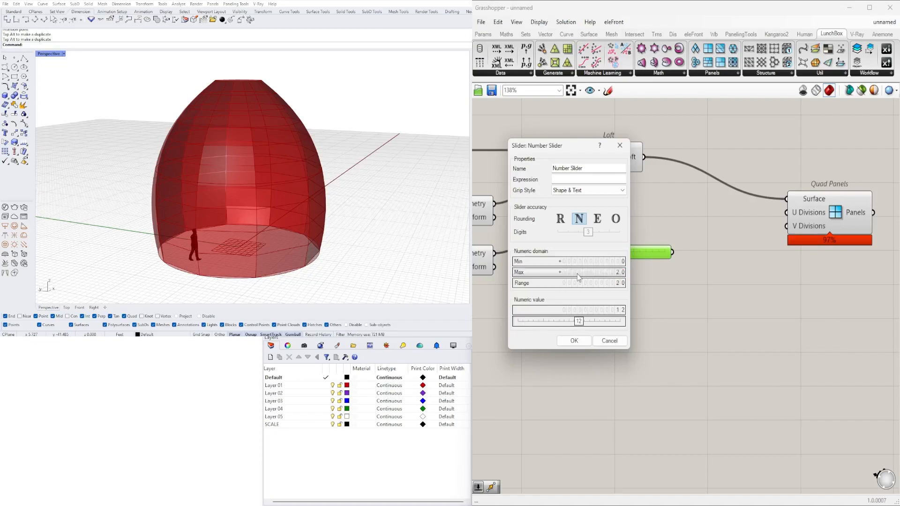
pyautogui.click(574, 341)
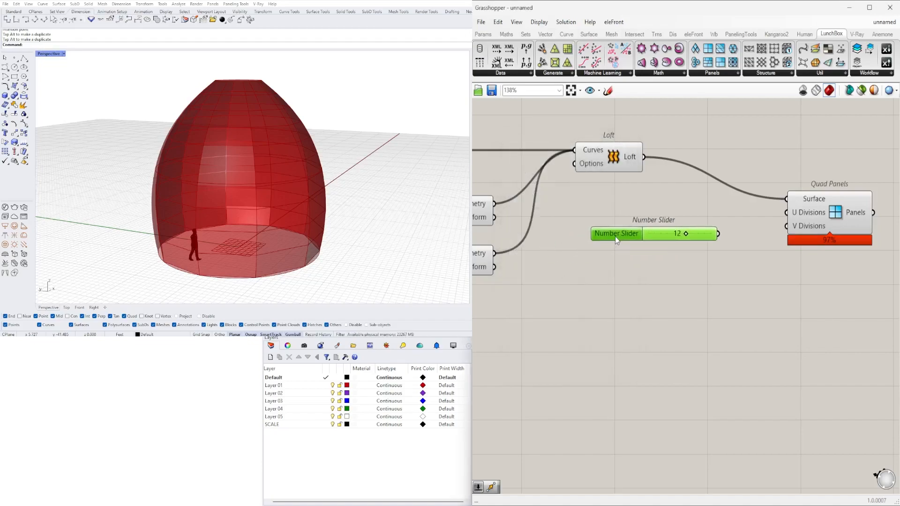
# Step: Duplicate the slider below the original and connect the pair to Quad Panels' U Divisions and V Divisions inputs
pyautogui.keyDown('alt'); pyautogui.moveTo(615, 233); pyautogui.dragTo(617, 252); pyautogui.keyUp('alt')
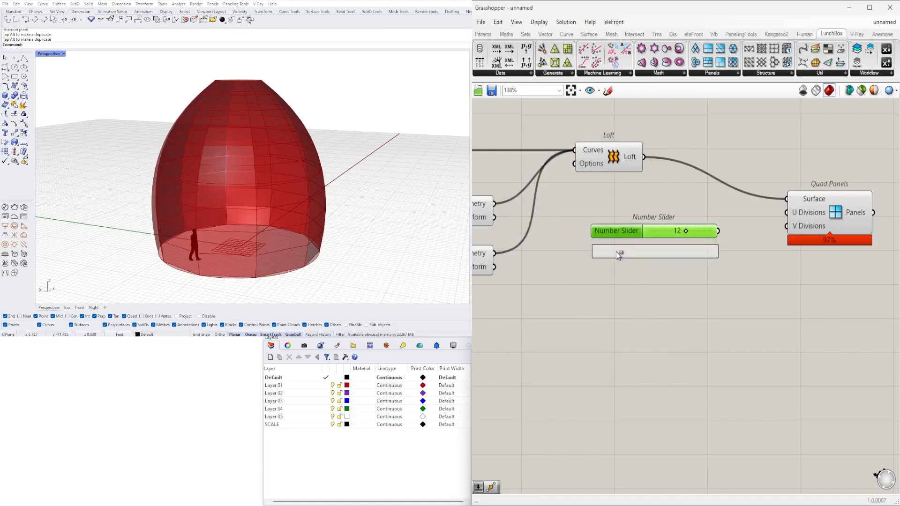
pyautogui.click(701, 279)
pyautogui.moveTo(717, 230); pyautogui.dragTo(786, 212)
pyautogui.moveTo(717, 249); pyautogui.dragTo(756, 235)
# Step: Set the U Divisions slider to 7 and move both division sliders together with Quad Panels lower on the canvas
pyautogui.scroll(4, 630, 234)
pyautogui.scroll(-4, 609, 230)
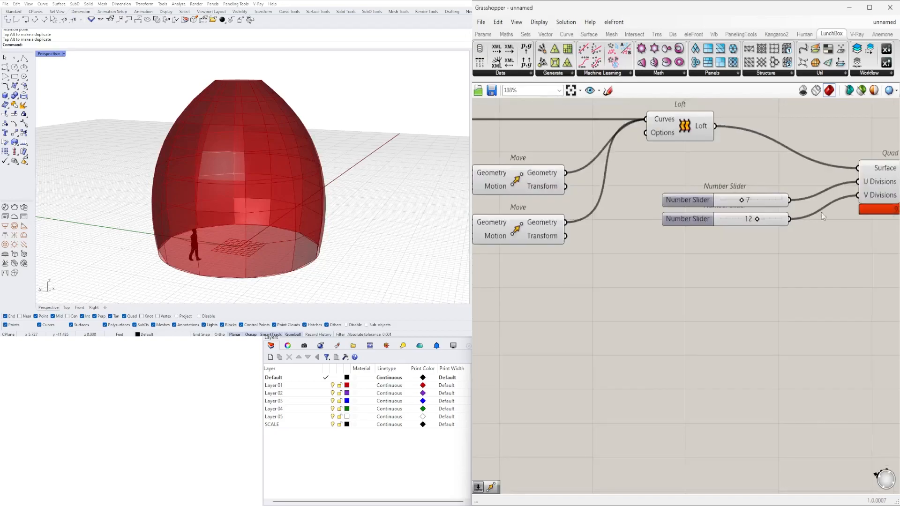
pyautogui.moveTo(824, 257); pyautogui.dragTo(696, 175)
pyautogui.moveTo(817, 215); pyautogui.dragTo(795, 282)
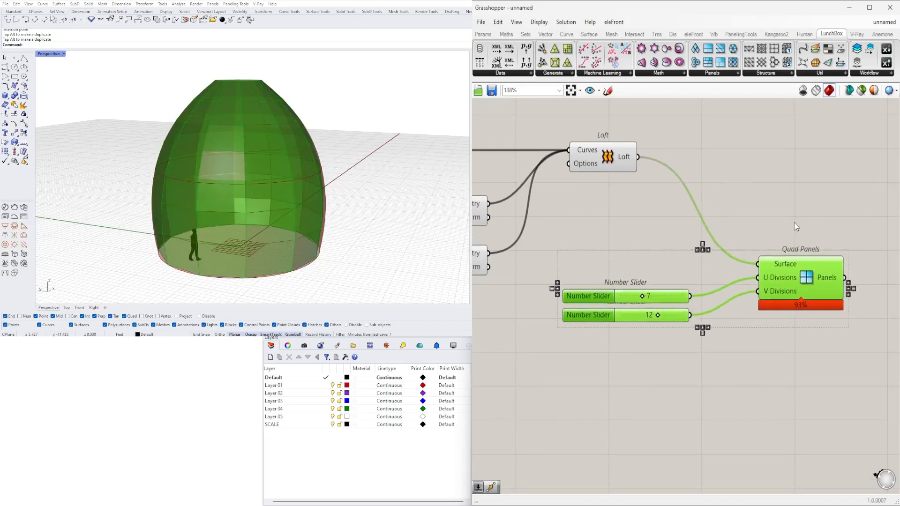
# Step: Turn off the preview of the Loft component and the upstream components that generate its section circles
pyautogui.click(796, 227)
pyautogui.moveTo(626, 228); pyautogui.dragTo(760, 227, button='right')
pyautogui.scroll(-2, 762, 227)
pyautogui.moveTo(742, 212); pyautogui.dragTo(632, 154)
pyautogui.scroll(-3, 633, 154)
pyautogui.moveTo(633, 154); pyautogui.dragTo(714, 197, button='right')
pyautogui.click(713, 313)
pyautogui.moveTo(716, 313); pyautogui.dragTo(592, 199)
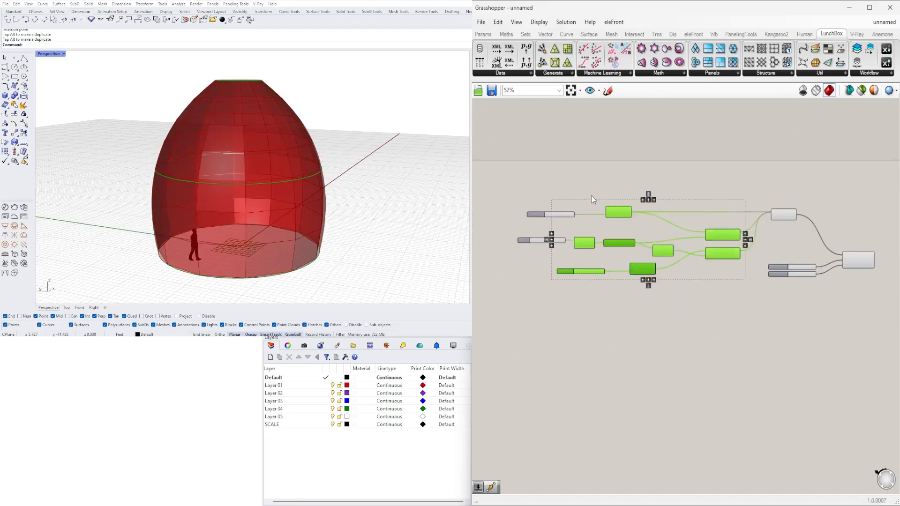
pyautogui.keyDown('shift'); pyautogui.moveTo(811, 249); pyautogui.dragTo(765, 179); pyautogui.keyUp('shift')
pyautogui.middleClick(771, 180)
pyautogui.click(798, 149)
pyautogui.moveTo(835, 185); pyautogui.dragTo(775, 171, button='right')
pyautogui.click(775, 171)
# Step: Examine the quad panels on the tower and compare their size with the human scale figure
pyautogui.scroll(3, 785, 241)
pyautogui.click(800, 265)
pyautogui.click(790, 372)
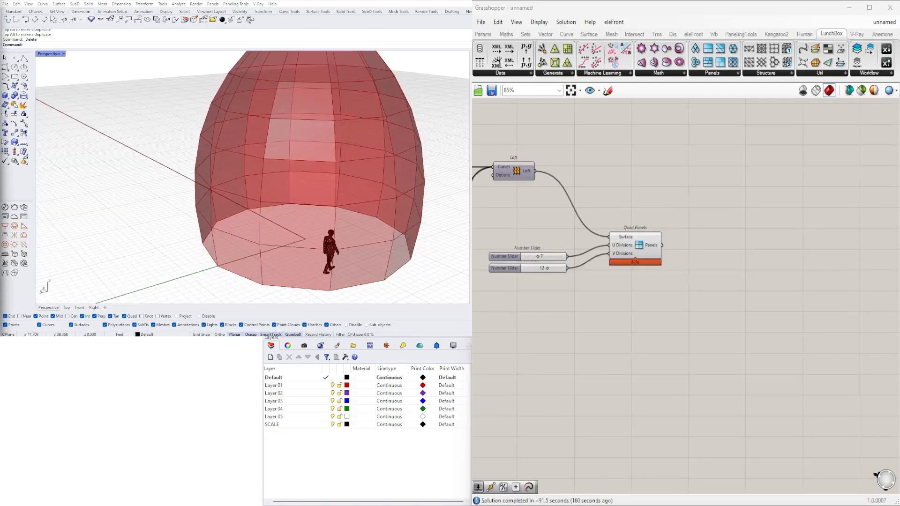
pyautogui.scroll(4, 638, 245)
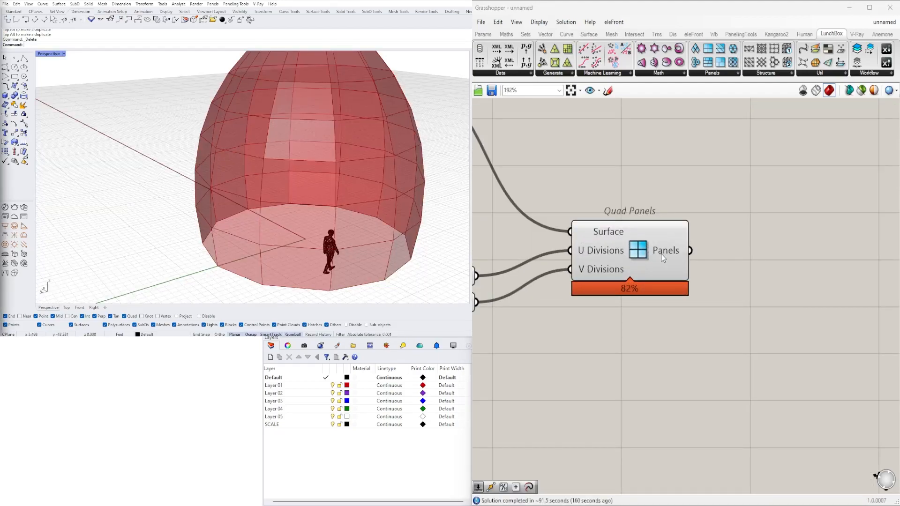
pyautogui.click(622, 276)
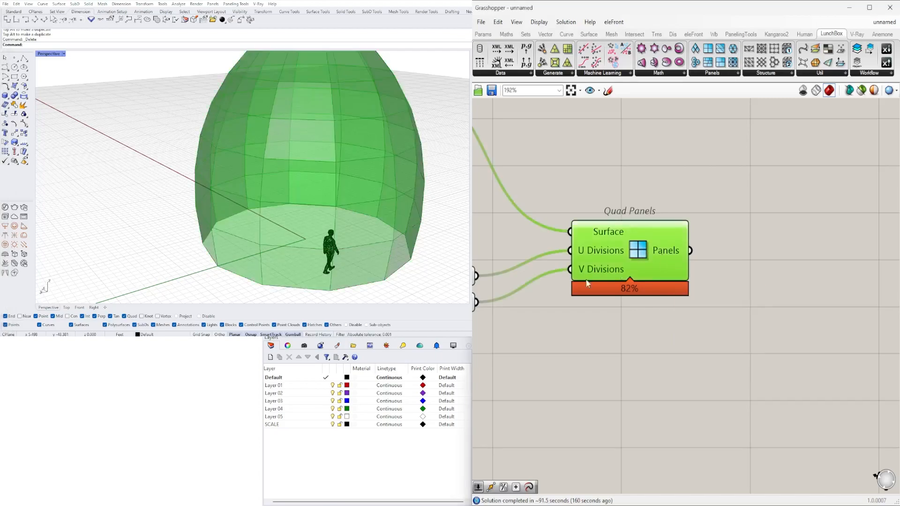
pyautogui.scroll(-5, 275, 189)
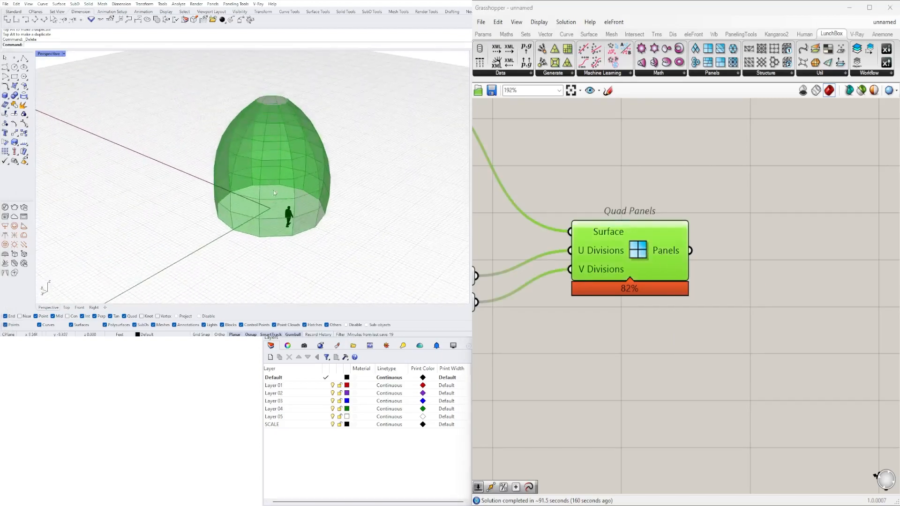
pyautogui.scroll(3, 278, 237)
pyautogui.scroll(5, 262, 231)
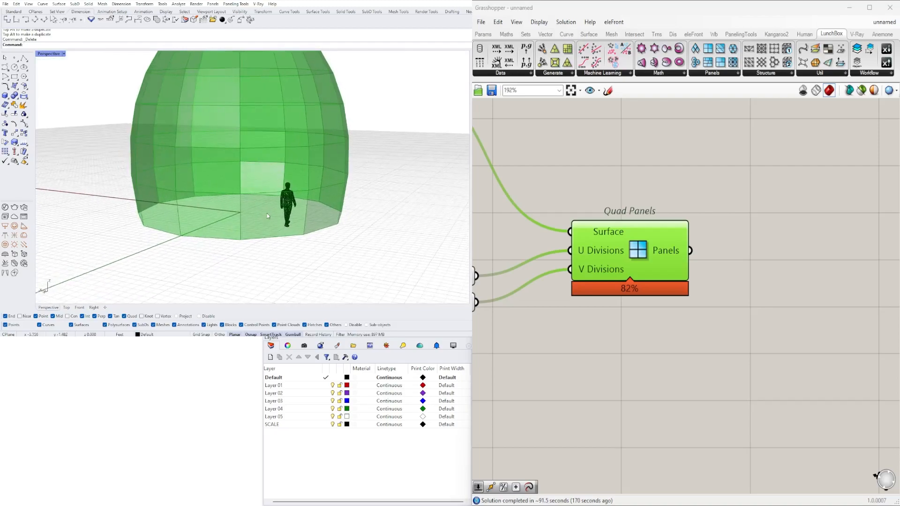
pyautogui.moveTo(289, 223); pyautogui.dragTo(305, 226, button='right')
pyautogui.moveTo(362, 230); pyautogui.dragTo(344, 213, button='right')
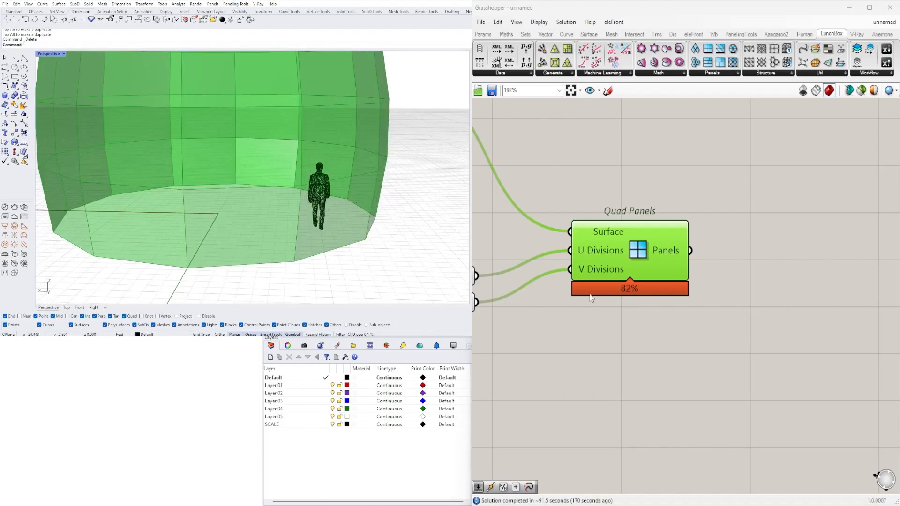
# Step: Add an Evaluate Surface component beside Quad Panels
pyautogui.doubleClick(741, 271)
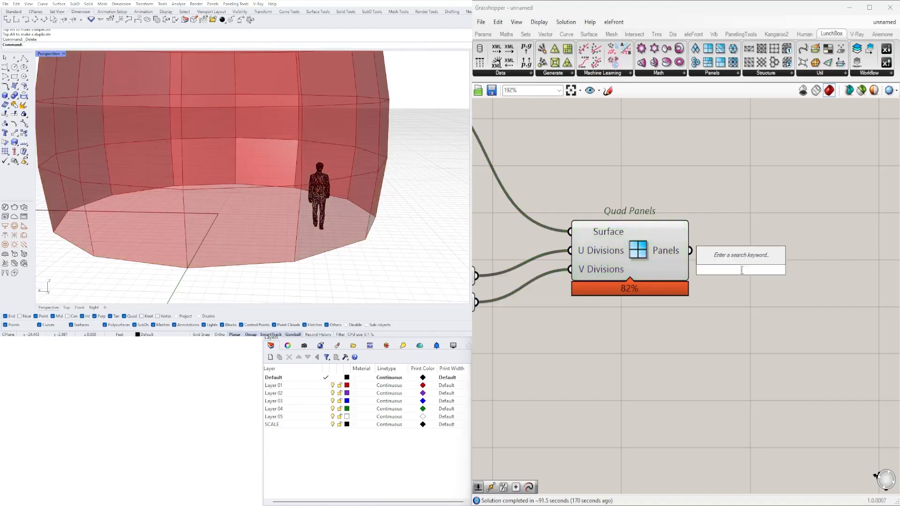
pyautogui.write('eval')
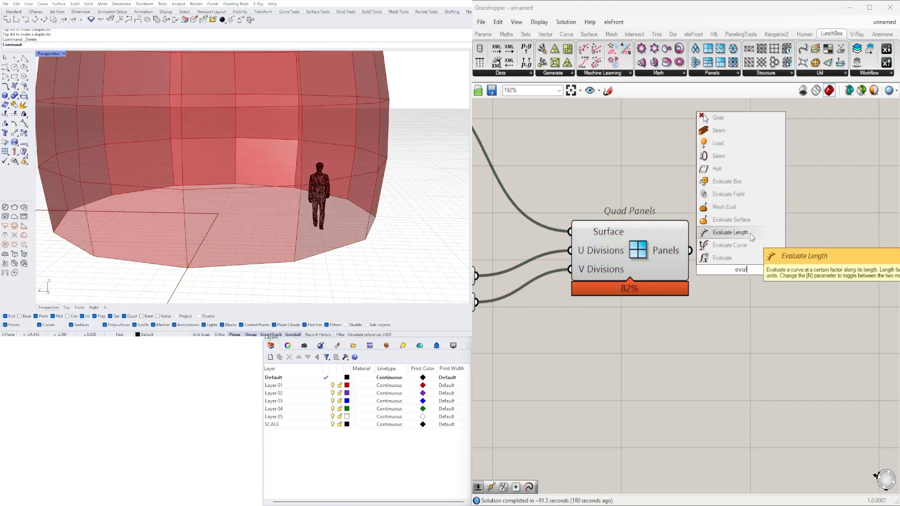
pyautogui.click(738, 220)
pyautogui.moveTo(757, 266); pyautogui.dragTo(673, 264, button='right')
pyautogui.moveTo(673, 265); pyautogui.dragTo(837, 283)
pyautogui.scroll(-2, 712, 279)
pyautogui.click(680, 272)
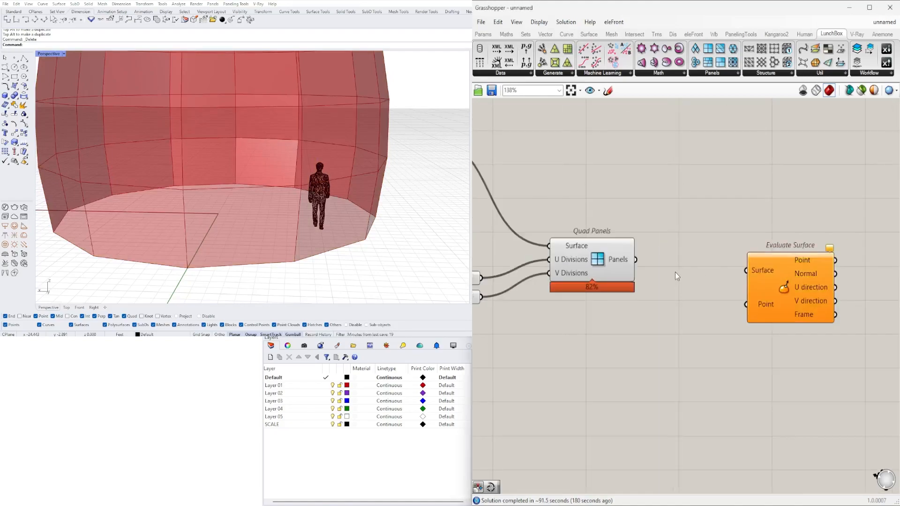
# Step: Connect the Panels output to Evaluate Surface's Surface input and reparameterize that input
pyautogui.moveTo(637, 261); pyautogui.dragTo(754, 272)
pyautogui.rightClick(771, 276)
pyautogui.click(797, 376)
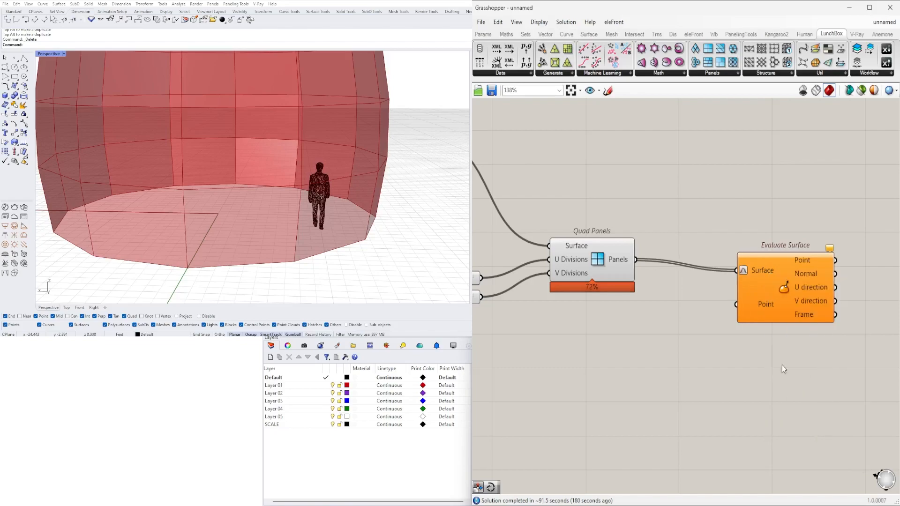
pyautogui.moveTo(741, 313); pyautogui.dragTo(734, 327)
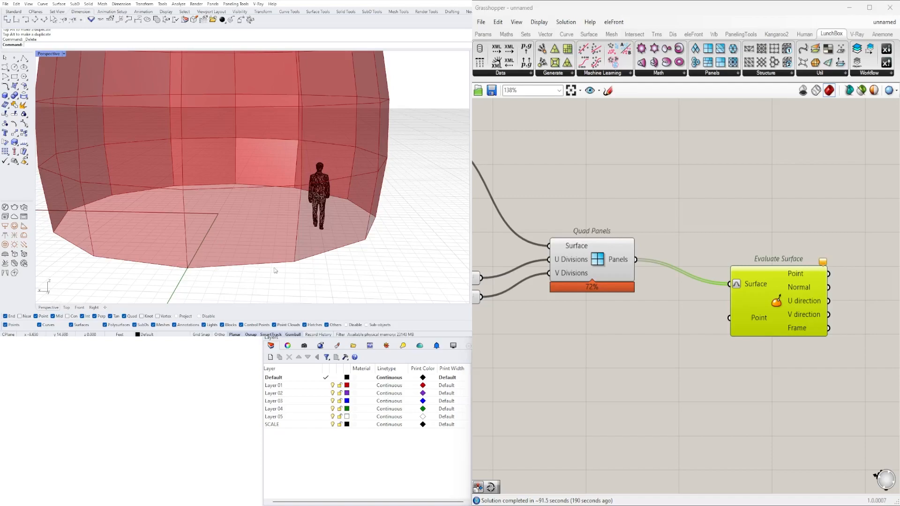
# Step: Add an MD Slider below Quad Panels, connect it to Evaluate Surface's Point input, and align Evaluate Surface with Quad Panels
pyautogui.doubleClick(666, 352)
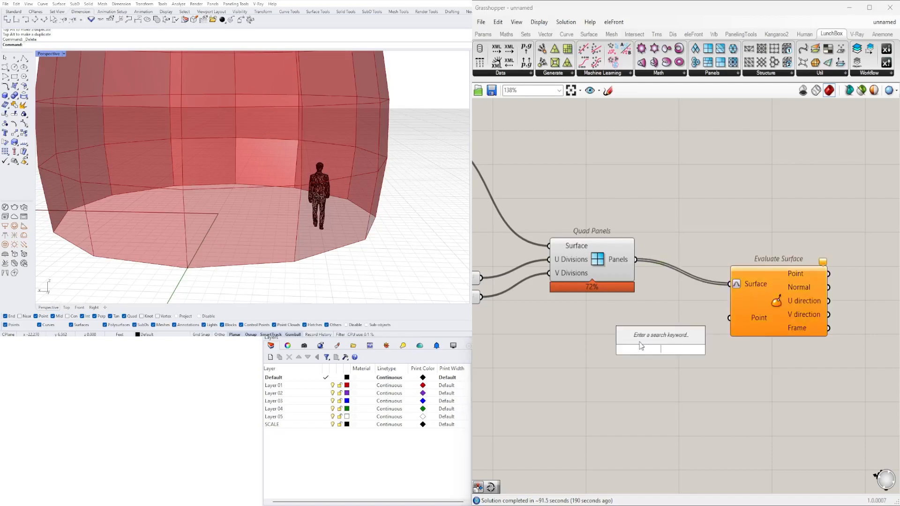
pyautogui.write('md')
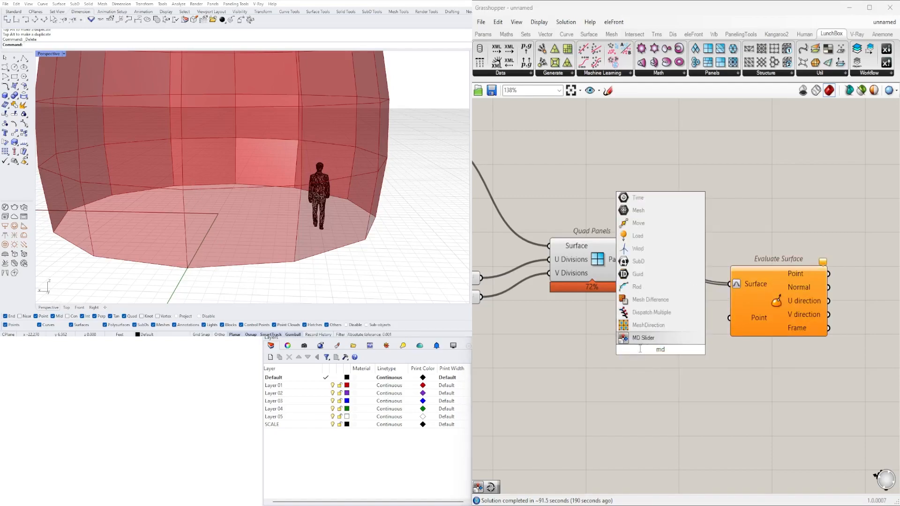
pyautogui.press('Return')
pyautogui.moveTo(694, 368); pyautogui.dragTo(639, 404)
pyautogui.moveTo(639, 404); pyautogui.dragTo(661, 280, button='right')
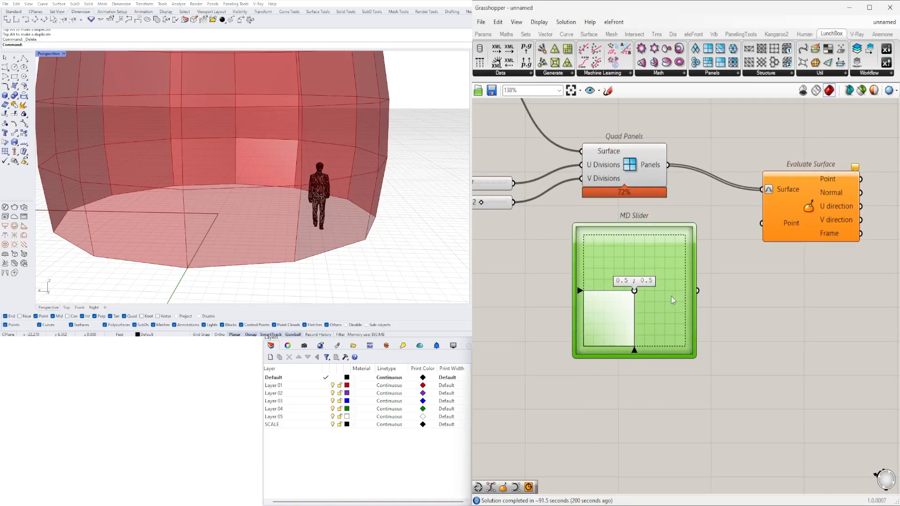
pyautogui.moveTo(699, 291); pyautogui.dragTo(762, 224)
pyautogui.click(798, 225)
pyautogui.scroll(-3, 231, 226)
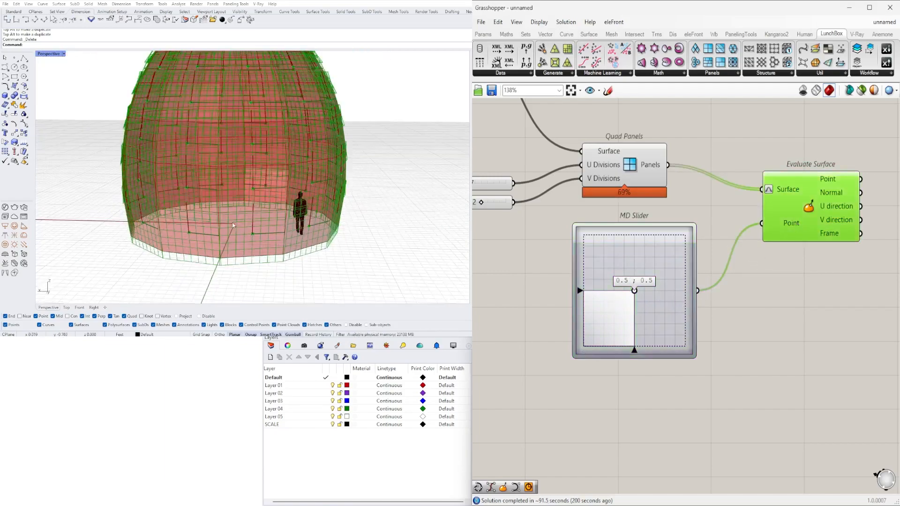
pyautogui.scroll(-2, 724, 234)
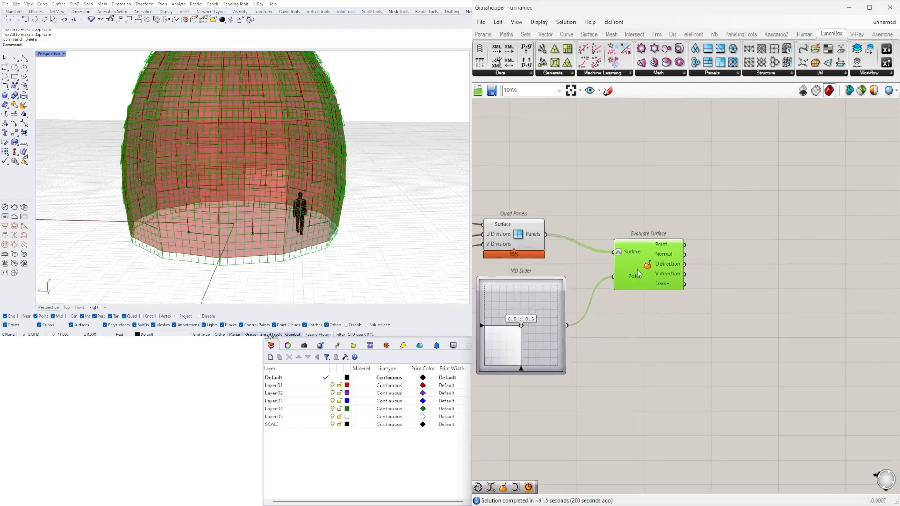
pyautogui.moveTo(668, 264); pyautogui.dragTo(664, 255)
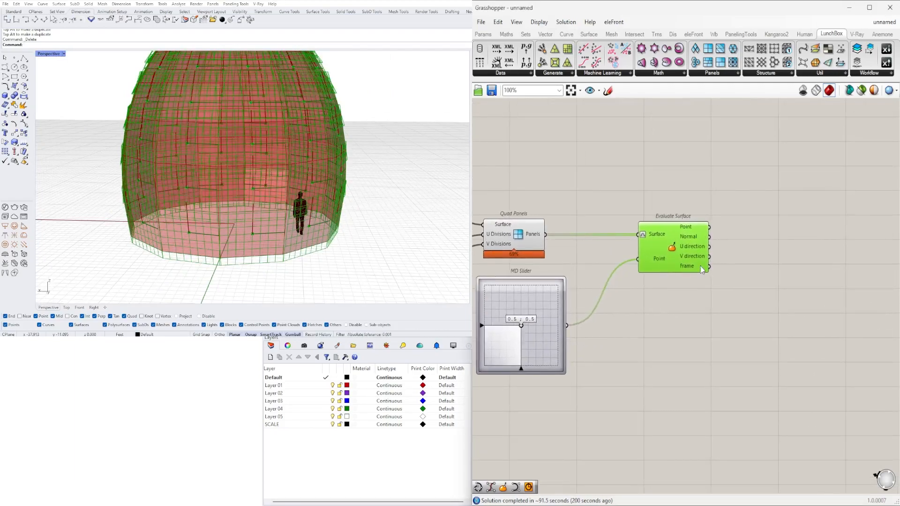
# Step: Add a Circle component and connect Evaluate Surface's Frame output to its Plane input
pyautogui.doubleClick(711, 277)
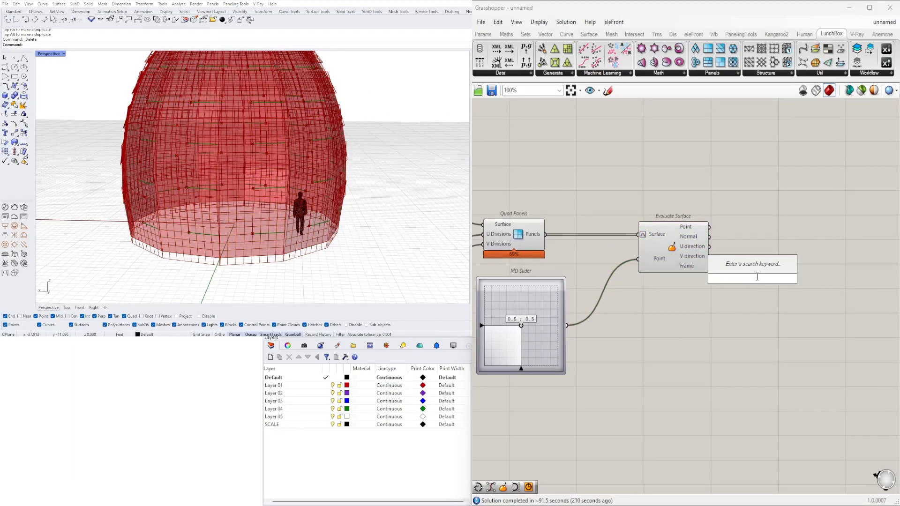
pyautogui.write('cir')
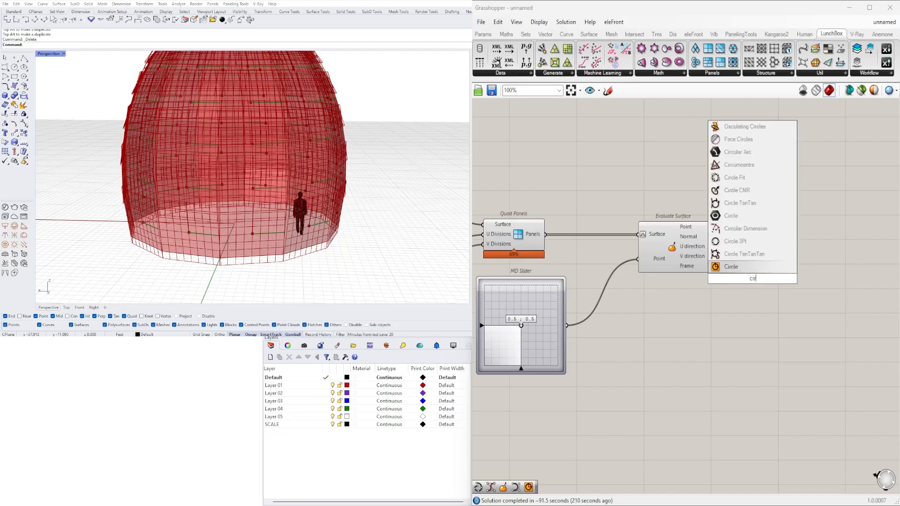
pyautogui.click(731, 266)
pyautogui.scroll(3, 697, 266)
pyautogui.moveTo(695, 265); pyautogui.dragTo(814, 308)
pyautogui.scroll(-4, 281, 178)
pyautogui.moveTo(281, 178); pyautogui.dragTo(296, 135, button='right')
pyautogui.scroll(8, 298, 135)
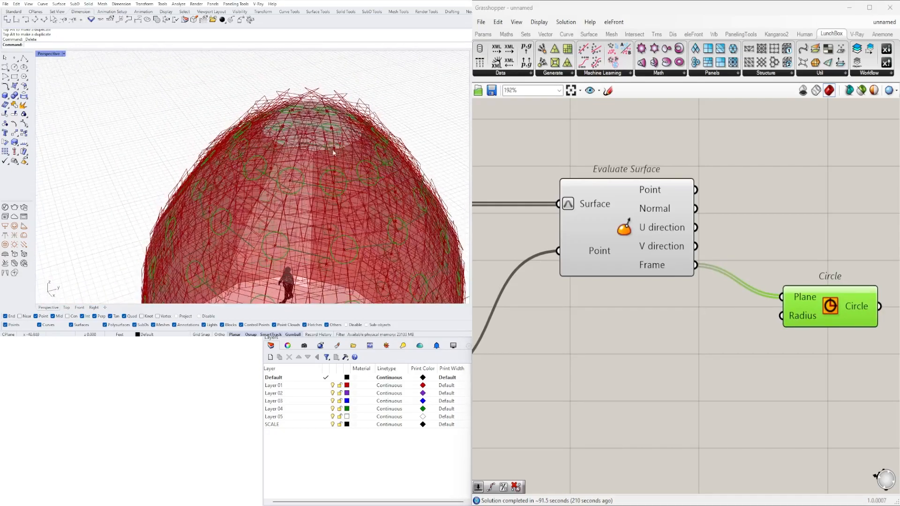
pyautogui.moveTo(777, 334); pyautogui.dragTo(704, 261, button='right')
pyautogui.moveTo(750, 242); pyautogui.dragTo(767, 263)
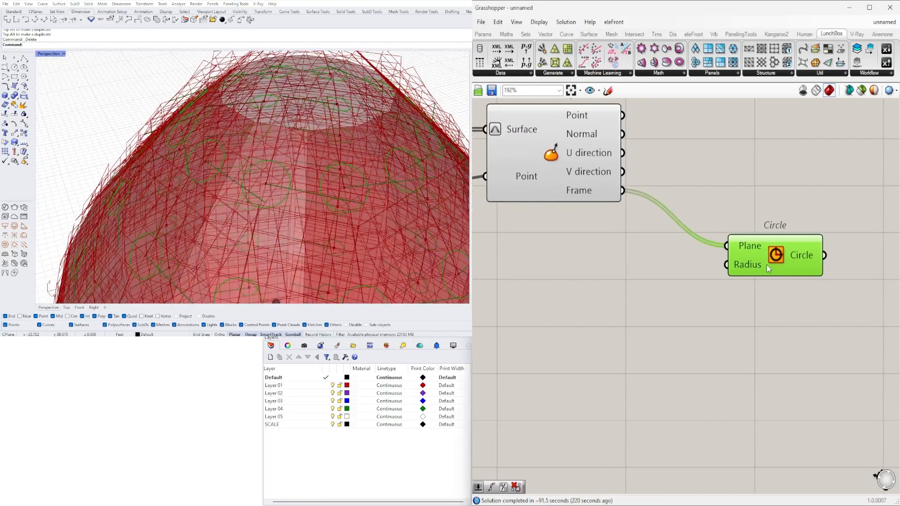
# Step: Add a number slider with the value 0.55 and connect it to the new Circle's Radius input
pyautogui.scroll(-1, 767, 264)
pyautogui.doubleClick(635, 284)
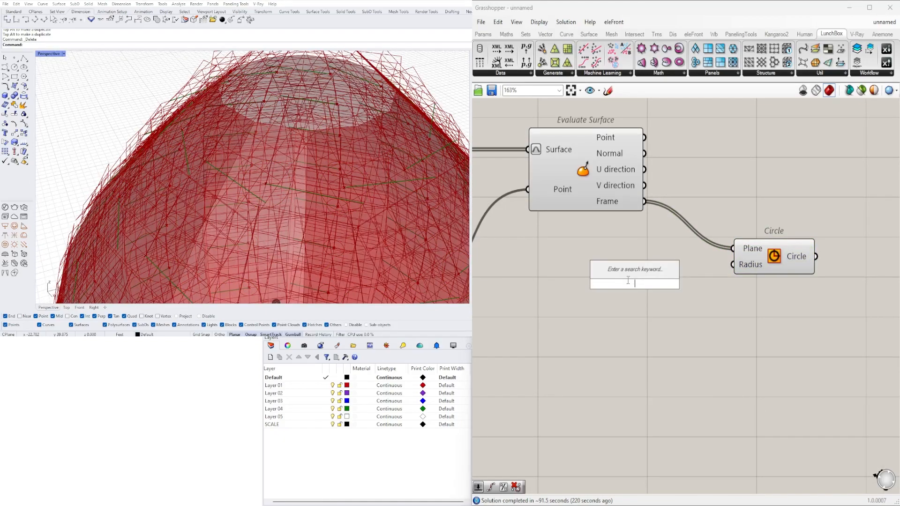
pyautogui.write('0.55')
pyautogui.press('Return')
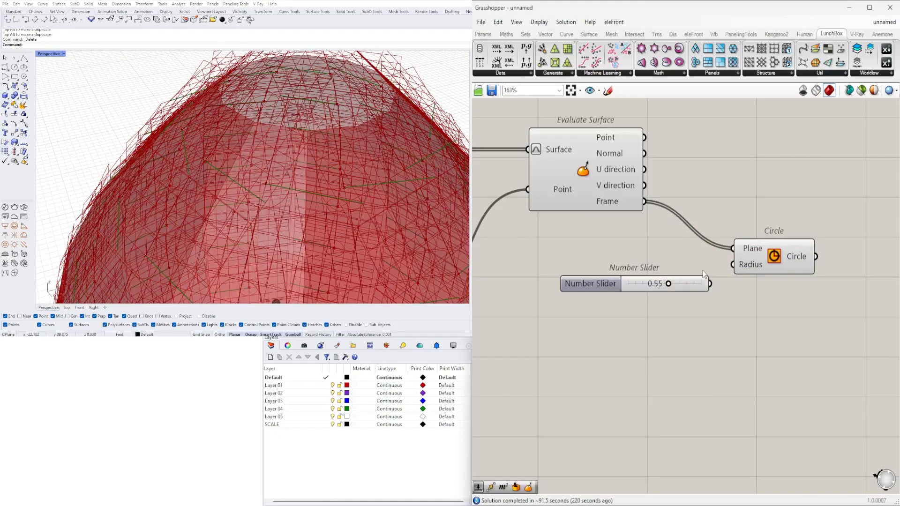
pyautogui.moveTo(718, 284); pyautogui.dragTo(739, 265)
pyautogui.moveTo(774, 258); pyautogui.dragTo(811, 254)
pyautogui.click(767, 321)
# Step: Turn off the preview of Evaluate Surface and inspect the circles on the panels
pyautogui.scroll(-4, 714, 334)
pyautogui.moveTo(640, 345); pyautogui.dragTo(671, 307, button='right')
pyautogui.click(691, 230)
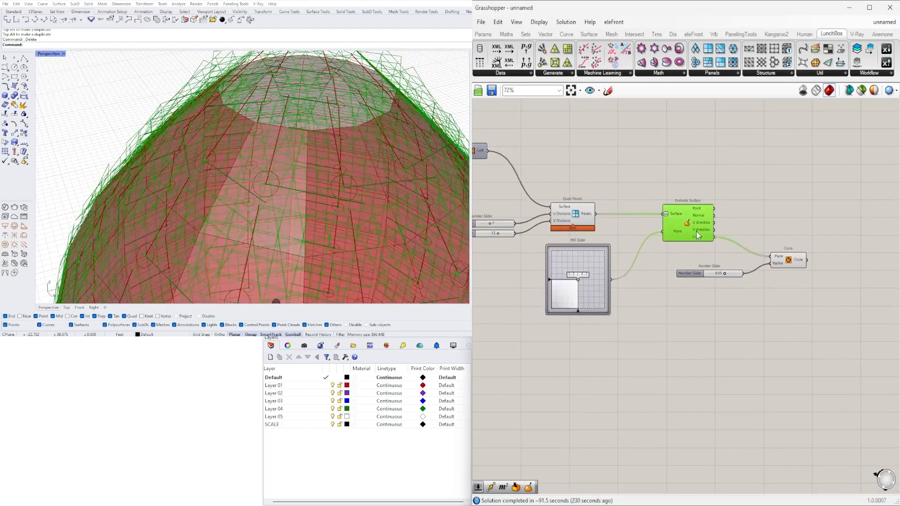
pyautogui.rightClick(694, 223)
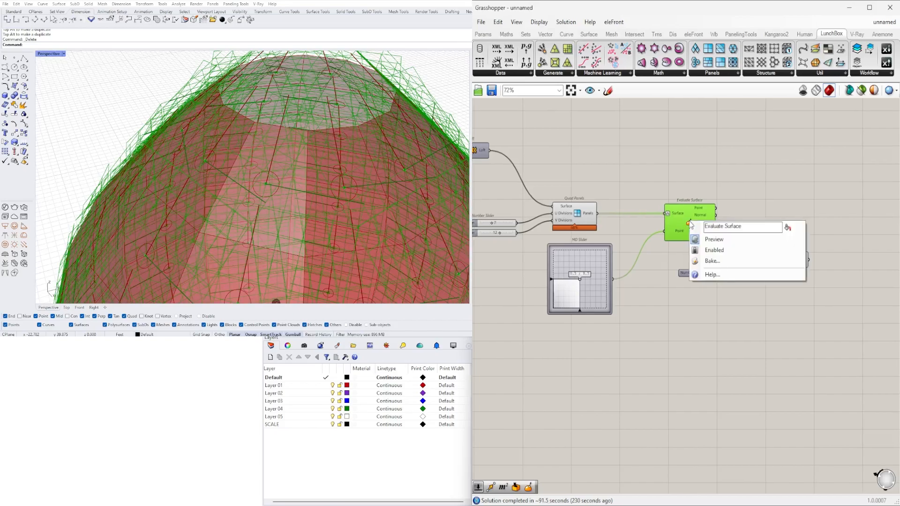
pyautogui.click(706, 240)
pyautogui.scroll(-3, 300, 174)
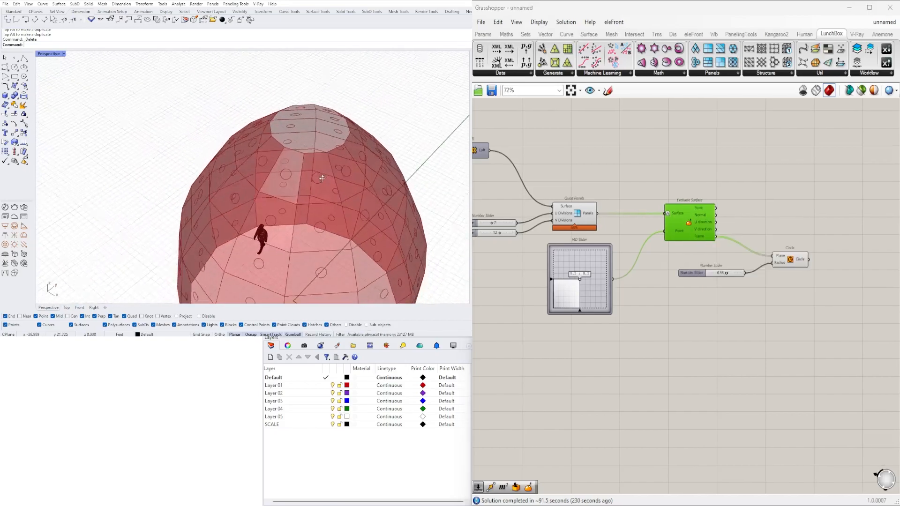
pyautogui.scroll(2, 290, 210)
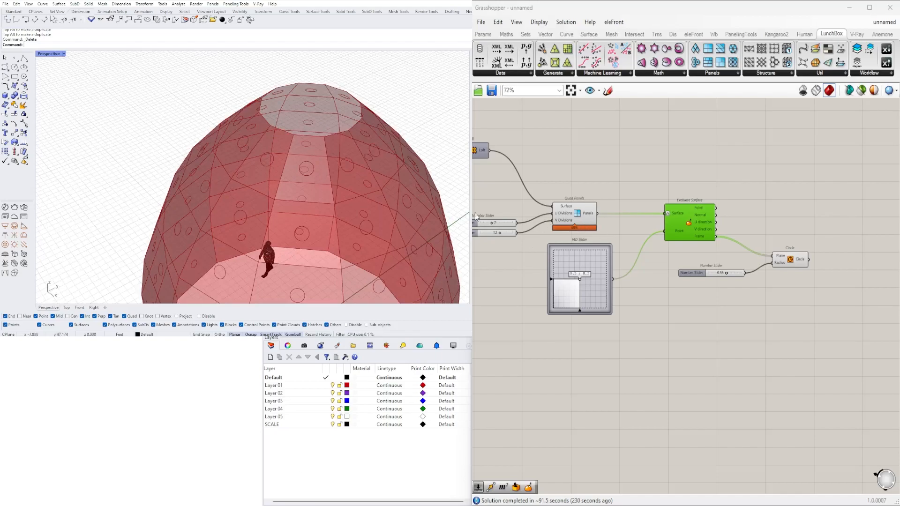
pyautogui.moveTo(283, 182); pyautogui.dragTo(325, 154, button='right')
pyautogui.scroll(2, 277, 177)
pyautogui.scroll(-2, 306, 173)
pyautogui.scroll(3, 266, 123)
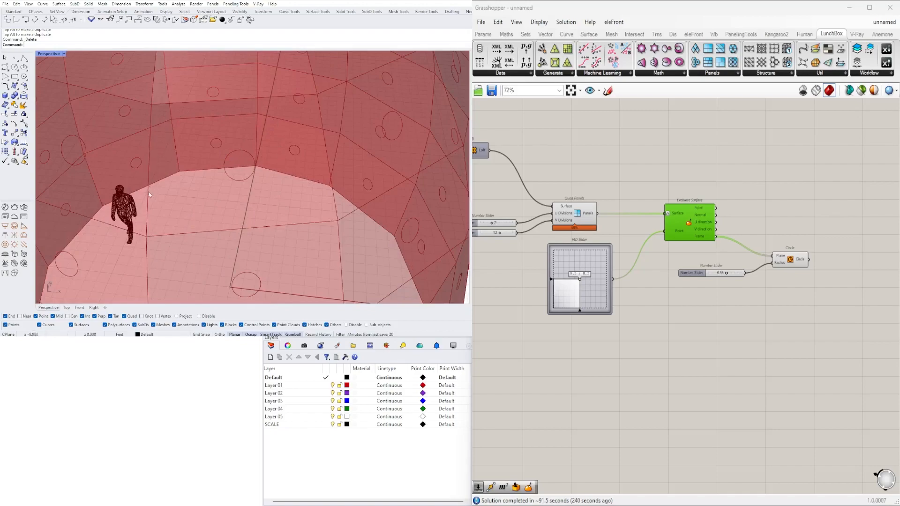
# Step: Add a Divide Curve component and connect the panel circles to its Curve input
pyautogui.moveTo(794, 263); pyautogui.dragTo(781, 272)
pyautogui.moveTo(781, 272); pyautogui.dragTo(691, 266, button='right')
pyautogui.doubleClick(741, 254)
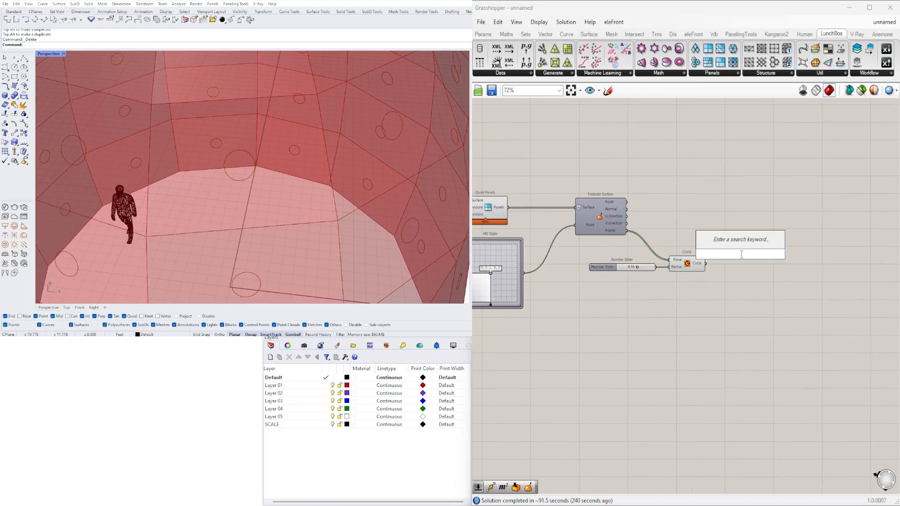
pyautogui.write('div')
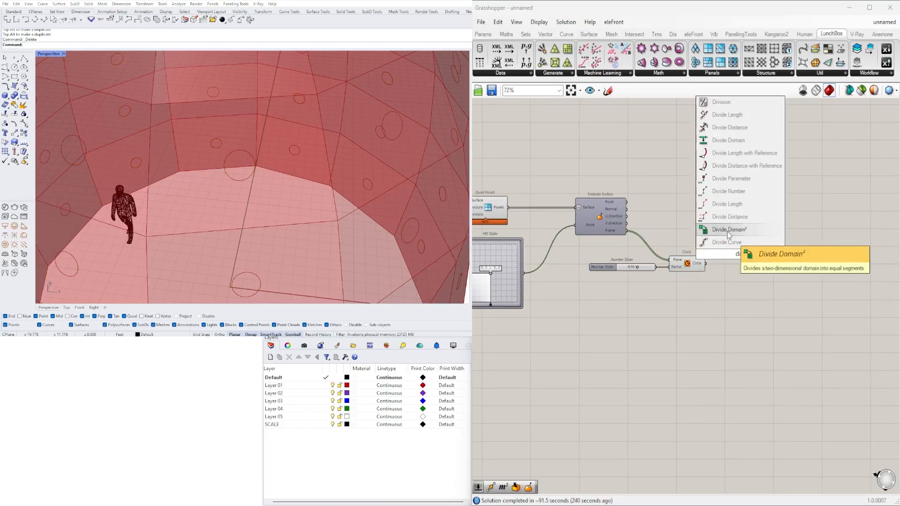
pyautogui.click(727, 242)
pyautogui.scroll(4, 731, 249)
pyautogui.moveTo(734, 251); pyautogui.dragTo(803, 228)
pyautogui.moveTo(682, 276); pyautogui.dragTo(771, 216)
pyautogui.moveTo(821, 233); pyautogui.dragTo(871, 224)
pyautogui.click(692, 190)
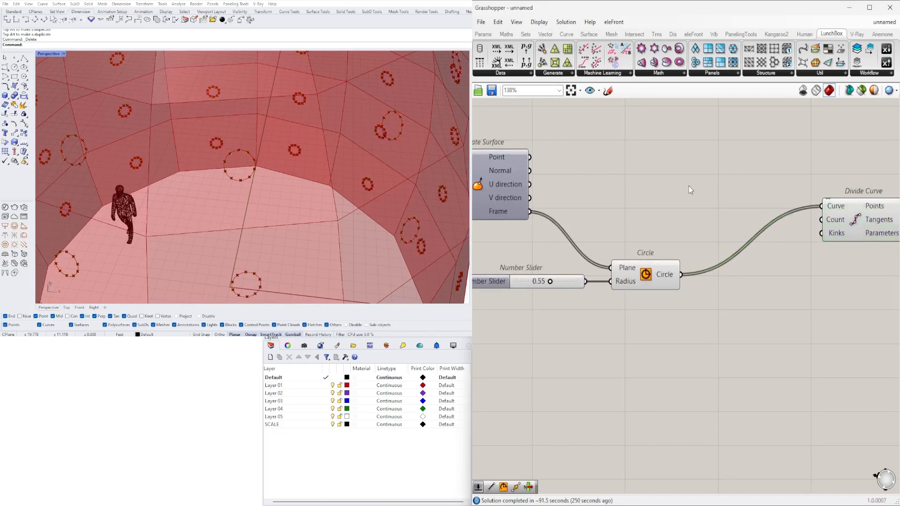
# Step: Add a number slider with the value 8, connect it to Divide Curve's Count input, and arrange both beside Circle
pyautogui.doubleClick(685, 184)
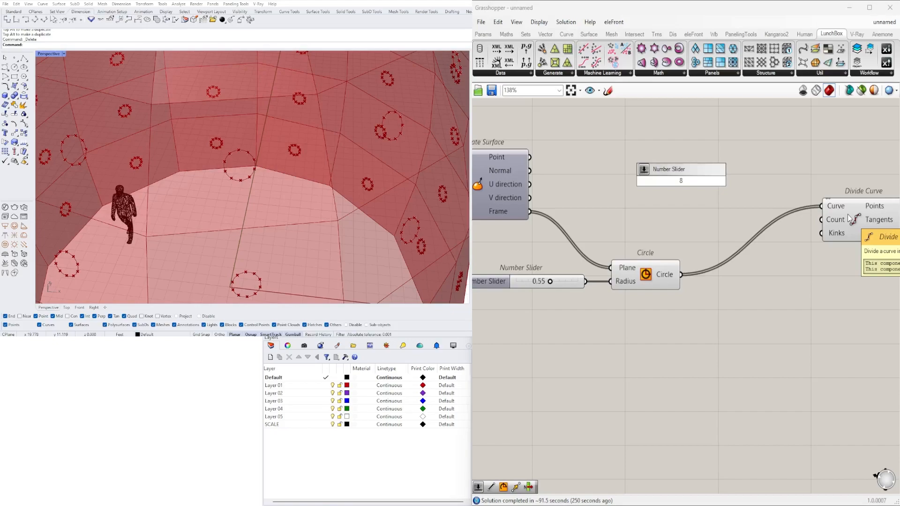
pyautogui.press('Return')
pyautogui.moveTo(745, 180); pyautogui.dragTo(821, 220)
pyautogui.moveTo(844, 239); pyautogui.dragTo(787, 225, button='right')
pyautogui.click(787, 223)
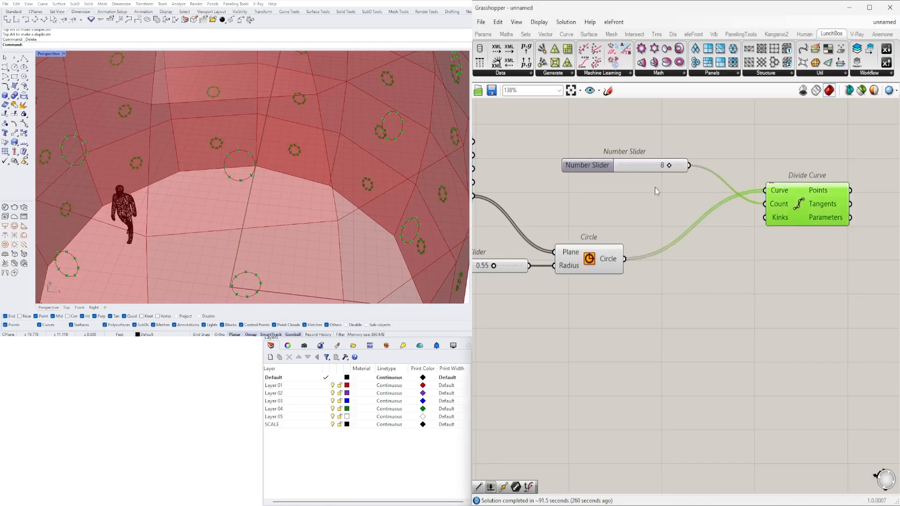
pyautogui.moveTo(608, 169); pyautogui.dragTo(573, 301)
pyautogui.moveTo(790, 205); pyautogui.dragTo(718, 272)
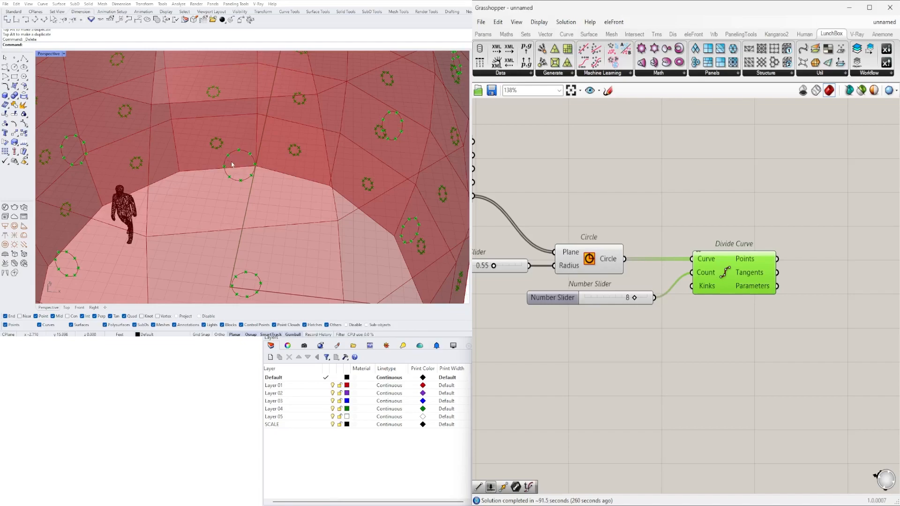
# Step: Add a two-point Line component to the canvas beside Divide Curve
pyautogui.scroll(-3, 740, 219)
pyautogui.doubleClick(759, 217)
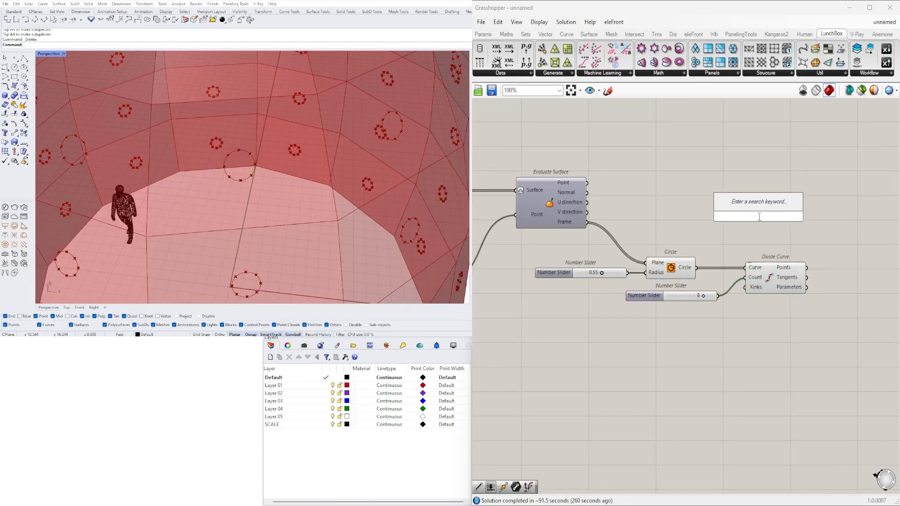
pyautogui.write('line')
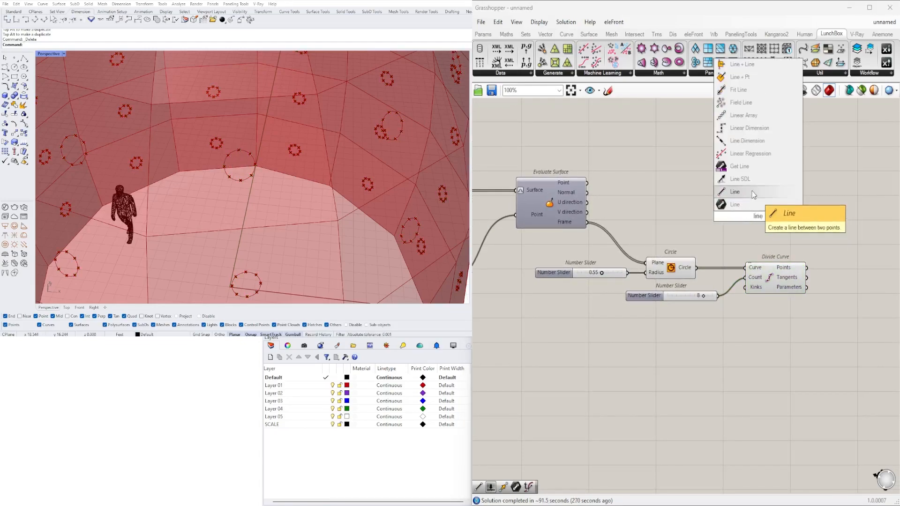
pyautogui.click(734, 205)
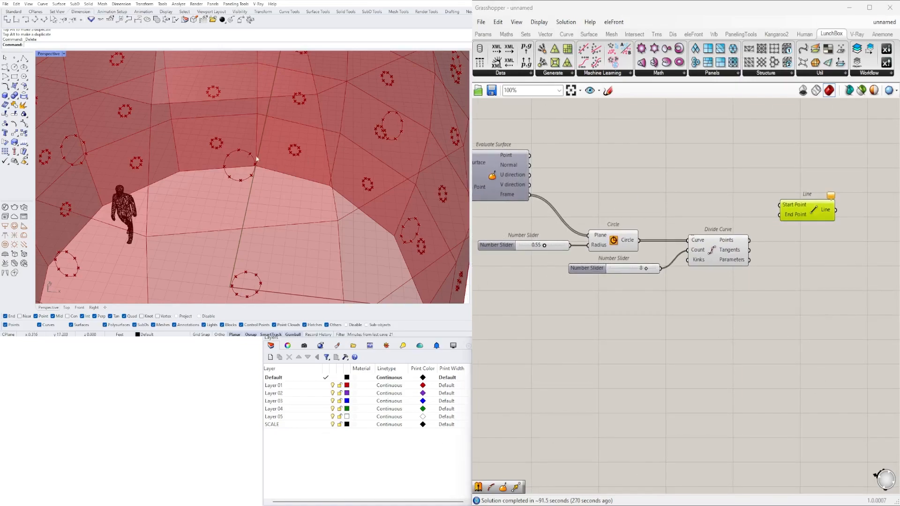
# Step: Connect Evaluate Surface's Point output to Line's Start Point and Divide Curve's Points output to its End Point
pyautogui.scroll(-5, 242, 140)
pyautogui.scroll(4, 235, 160)
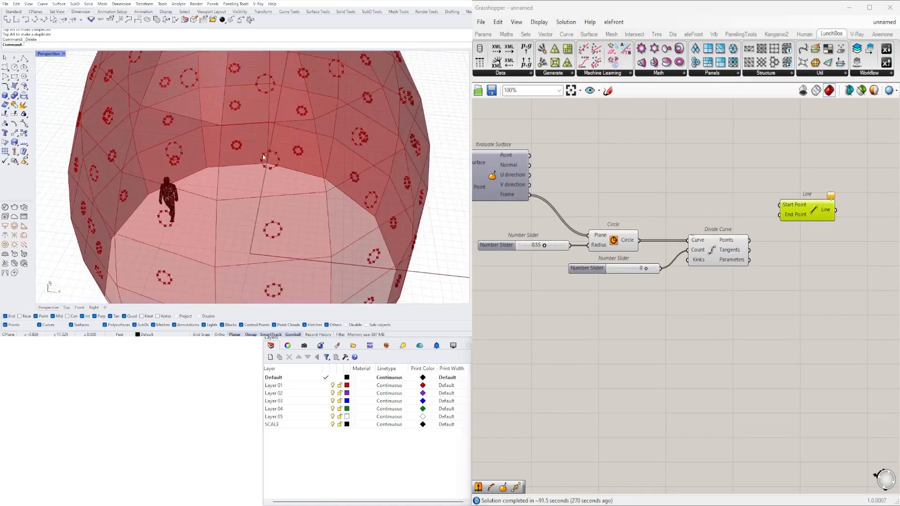
pyautogui.scroll(3, 724, 232)
pyautogui.scroll(-3, 631, 229)
pyautogui.scroll(1, 543, 186)
pyautogui.moveTo(525, 161); pyautogui.dragTo(821, 219)
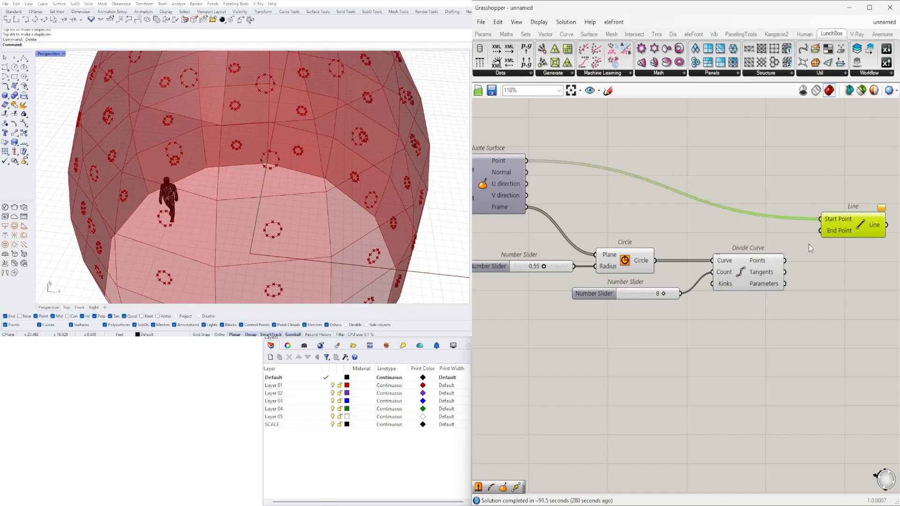
pyautogui.moveTo(785, 261); pyautogui.dragTo(818, 236)
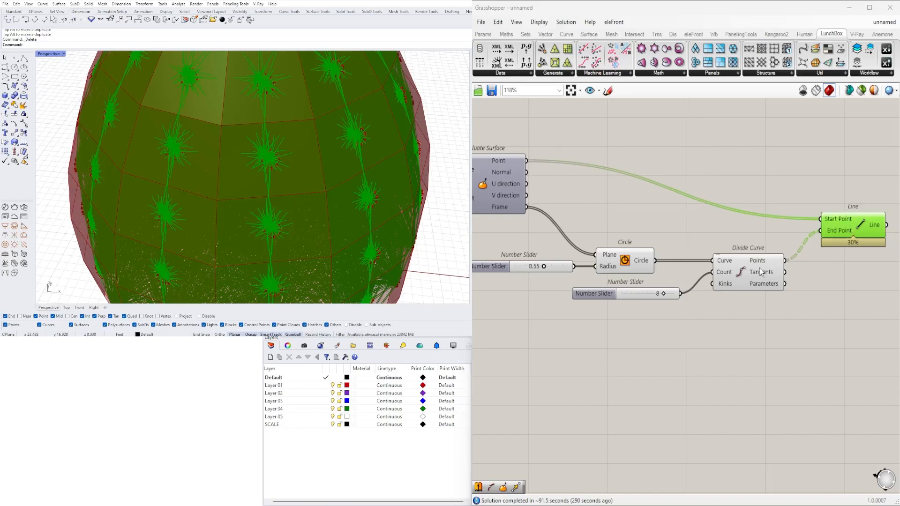
# Step: Graft Line's Start Point input and inspect the radial lines inside the panel circles
pyautogui.rightClick(833, 218)
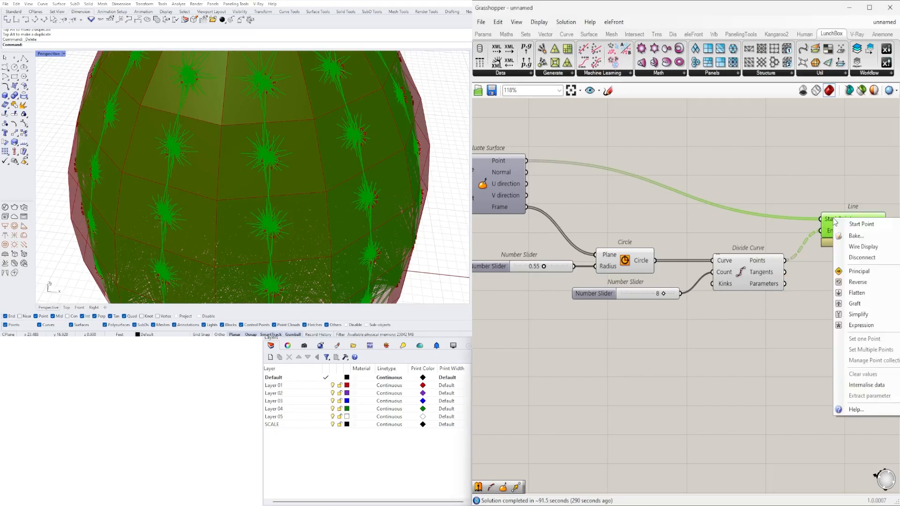
pyautogui.click(571, 150)
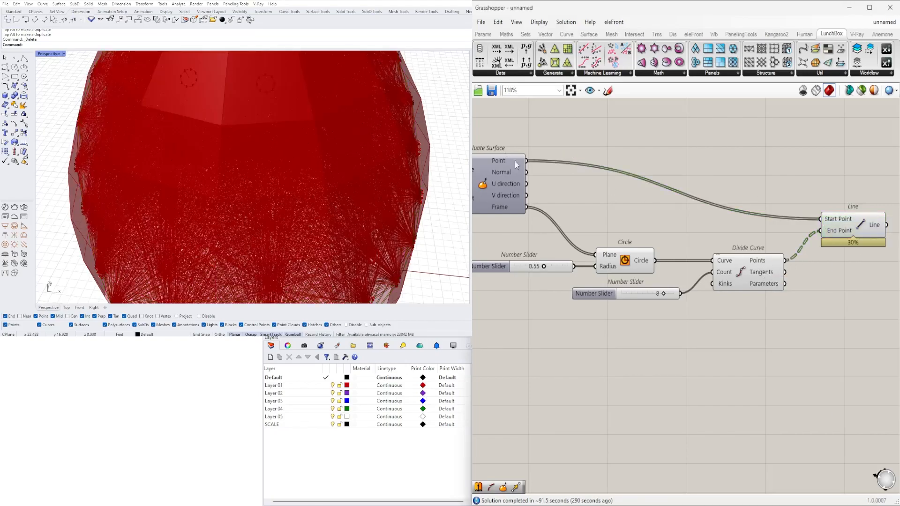
pyautogui.rightClick(832, 221)
pyautogui.click(859, 308)
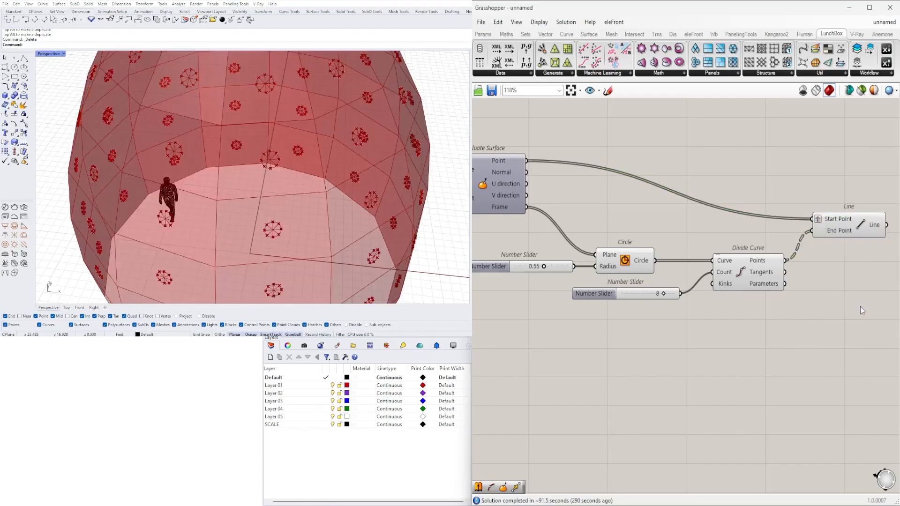
pyautogui.click(846, 225)
pyautogui.scroll(5, 278, 170)
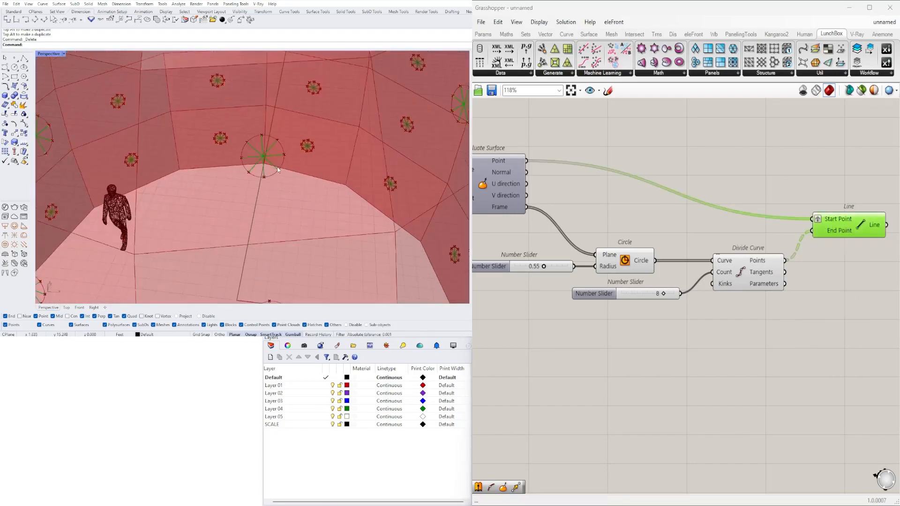
pyautogui.scroll(3, 256, 152)
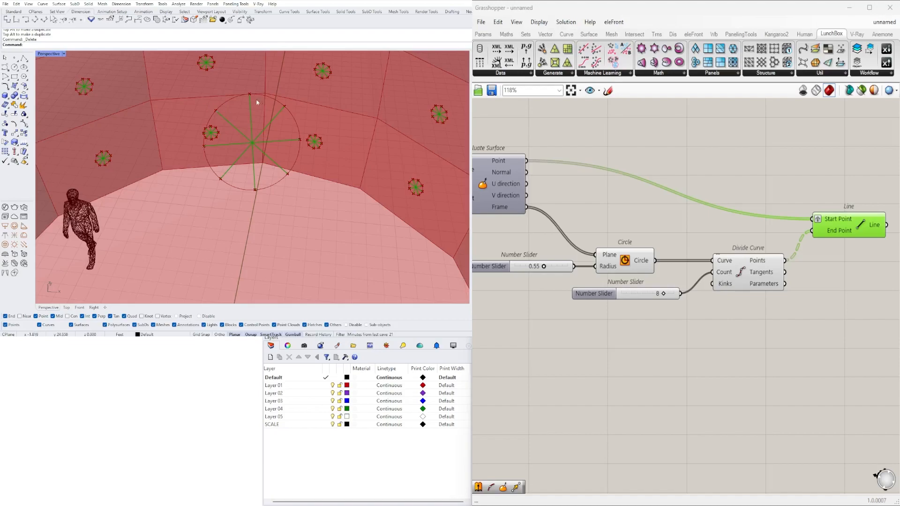
pyautogui.scroll(-5, 206, 154)
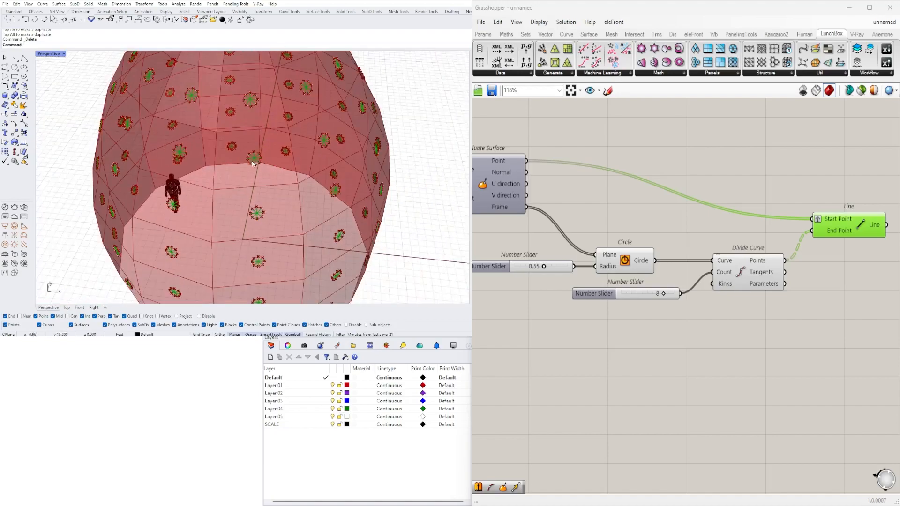
pyautogui.scroll(-3, 685, 230)
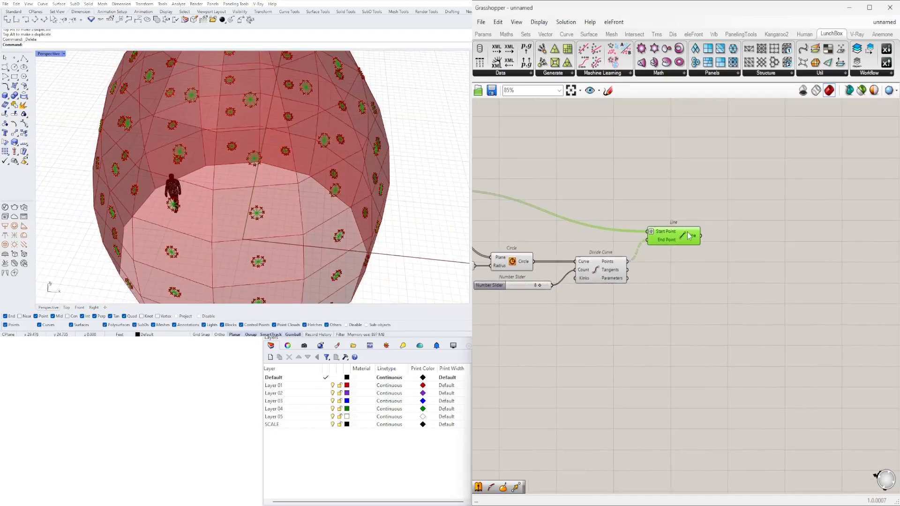
# Step: Add a List Item component and connect Line's output to its List input
pyautogui.moveTo(684, 229); pyautogui.dragTo(694, 222)
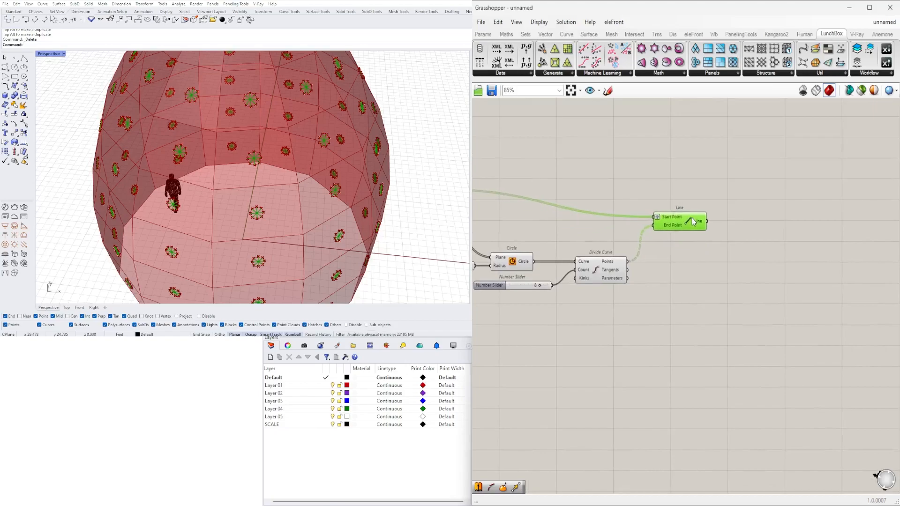
pyautogui.doubleClick(758, 250)
pyautogui.write('i')
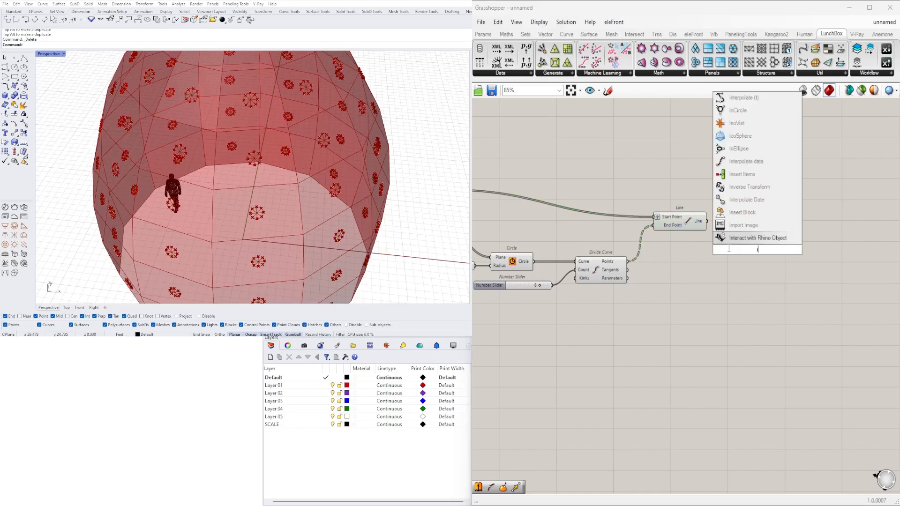
pyautogui.write('tem')
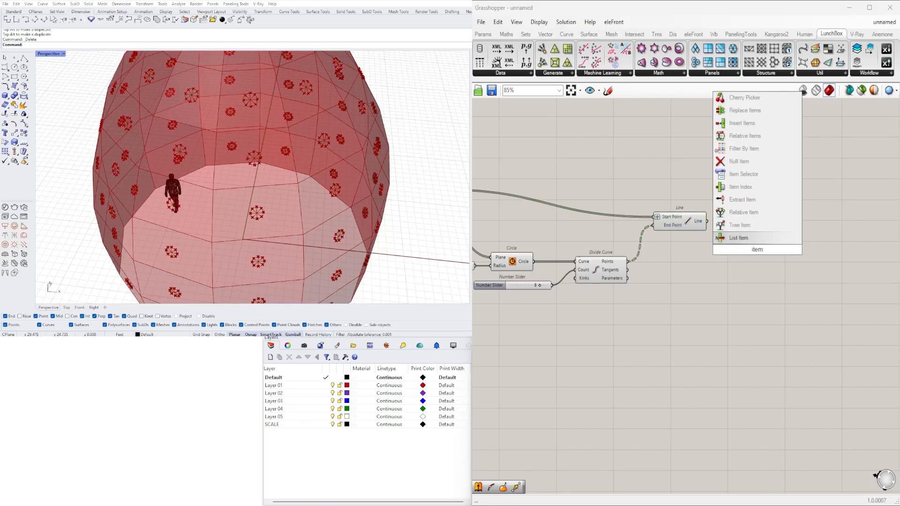
pyautogui.click(741, 236)
pyautogui.scroll(3, 713, 220)
pyautogui.click(668, 219)
pyautogui.moveTo(696, 212); pyautogui.dragTo(789, 266)
# Step: Add a number slider with the value 3 and connect it to List Item's Index input
pyautogui.doubleClick(688, 300)
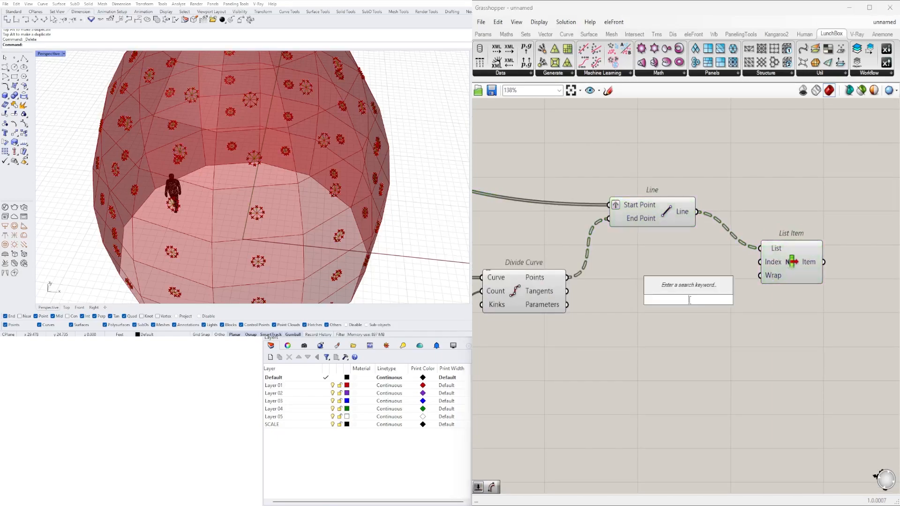
pyautogui.write('3')
pyautogui.press('Return')
pyautogui.scroll(3, 656, 284)
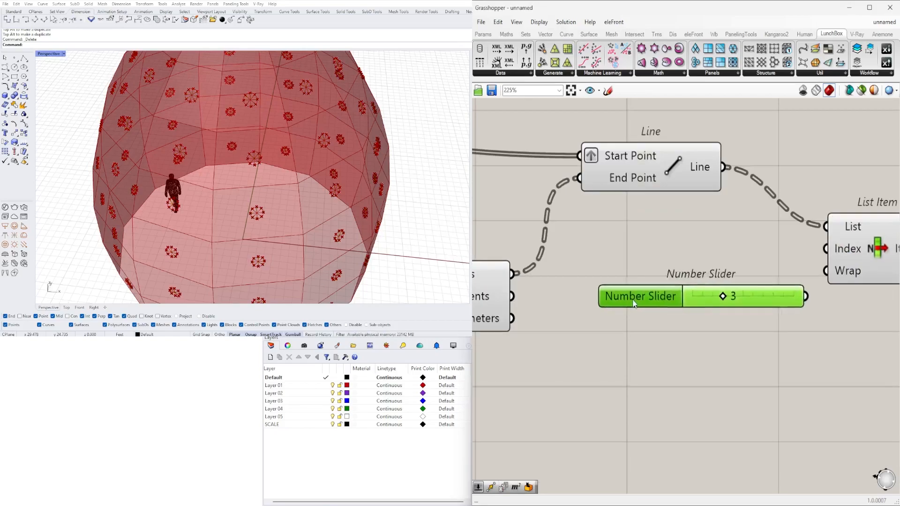
pyautogui.moveTo(779, 271); pyautogui.dragTo(847, 249)
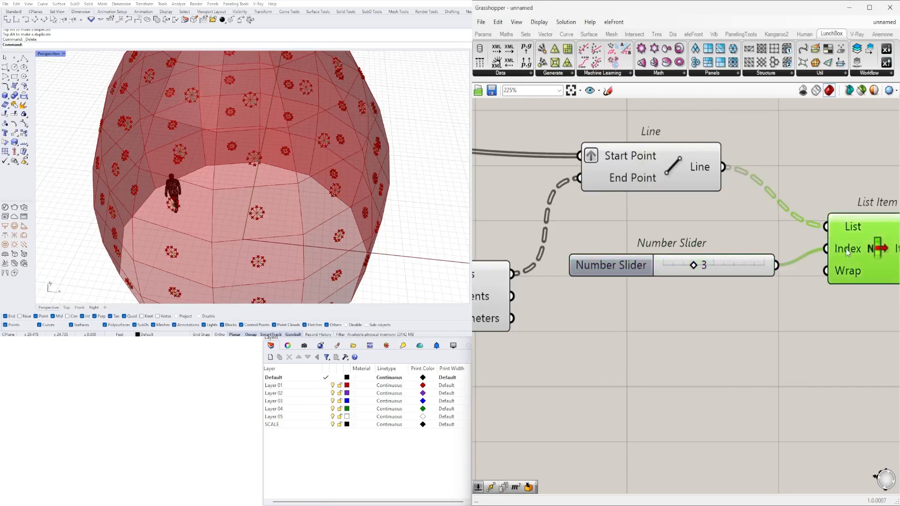
pyautogui.scroll(6, 701, 268)
pyautogui.moveTo(712, 274)
pyautogui.mouseDown()
pyautogui.moveTo(657, 275)
pyautogui.moveTo(816, 277)
pyautogui.moveTo(620, 276)
pyautogui.moveTo(785, 284)
pyautogui.moveTo(713, 275)
pyautogui.mouseUp()
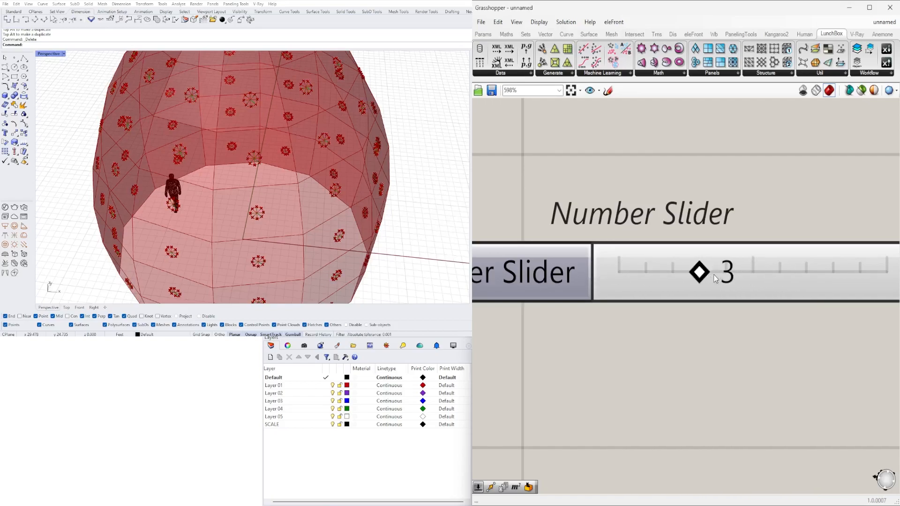
# Step: Arrange the index slider and List Item beside the Line component
pyautogui.scroll(-5, 713, 274)
pyautogui.scroll(-2, 643, 268)
pyautogui.moveTo(574, 263); pyautogui.dragTo(590, 249)
pyautogui.moveTo(836, 319); pyautogui.dragTo(656, 245)
pyautogui.moveTo(670, 281); pyautogui.dragTo(553, 267, button='right')
pyautogui.moveTo(490, 239); pyautogui.dragTo(602, 239)
pyautogui.click(753, 317)
# Step: Add a surface Contour component to the canvas above Evaluate Surface
pyautogui.scroll(-3, 753, 316)
pyautogui.moveTo(575, 297); pyautogui.dragTo(655, 257, button='right')
pyautogui.moveTo(582, 266); pyautogui.dragTo(759, 243, button='right')
pyautogui.scroll(-3, 725, 266)
pyautogui.scroll(-2, 569, 254)
pyautogui.click(519, 195)
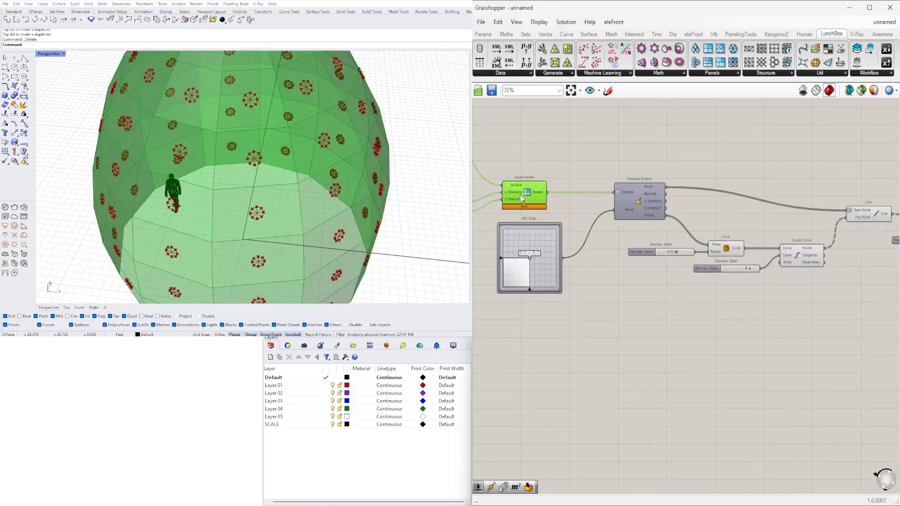
pyautogui.scroll(2, 519, 195)
pyautogui.doubleClick(675, 191)
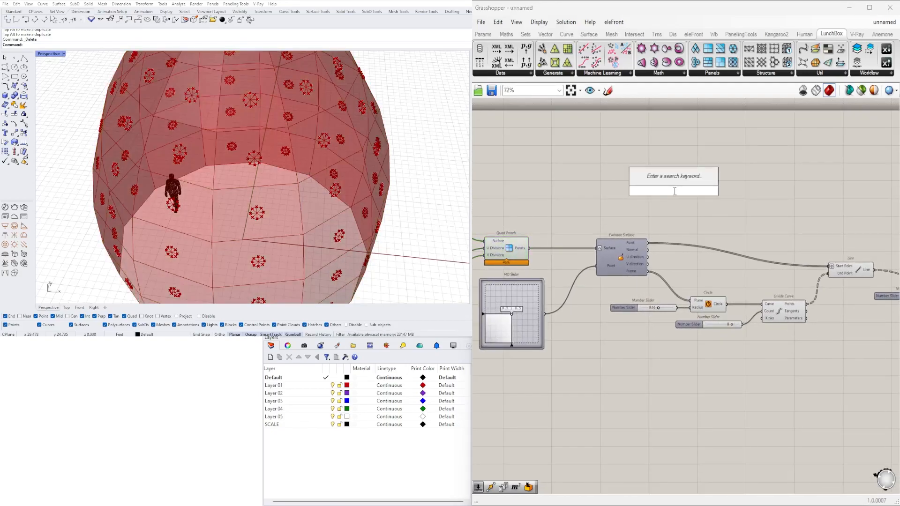
pyautogui.write('contour')
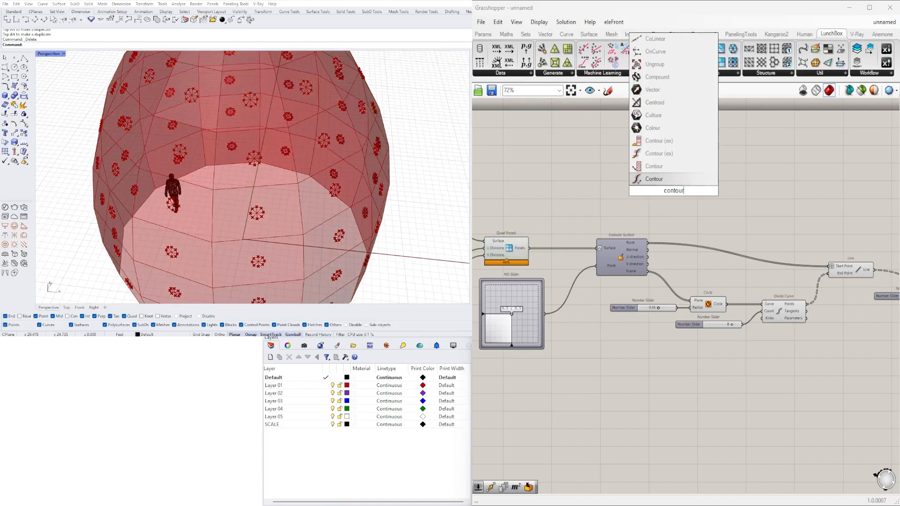
pyautogui.click(673, 165)
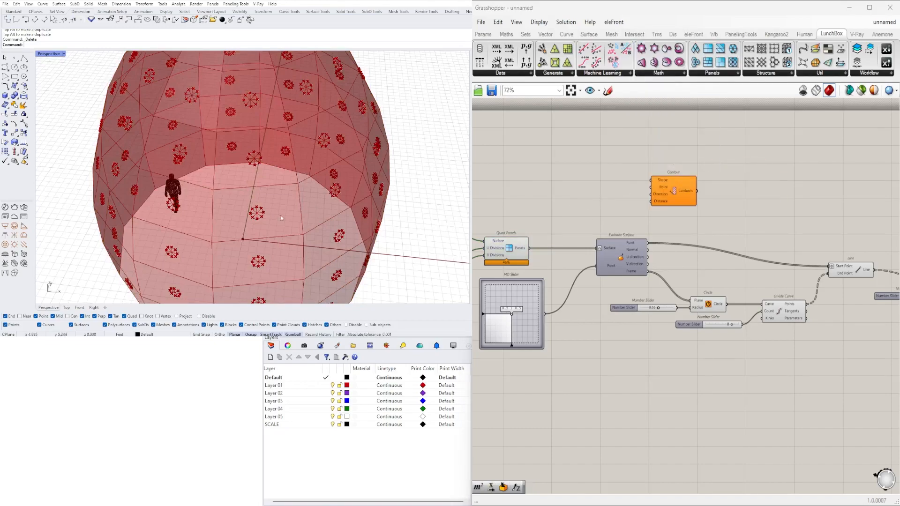
# Step: Connect Quad Panels' Panels output to Contour's Shape input and move Contour beyond the Line component
pyautogui.moveTo(501, 228); pyautogui.dragTo(535, 225, button='right')
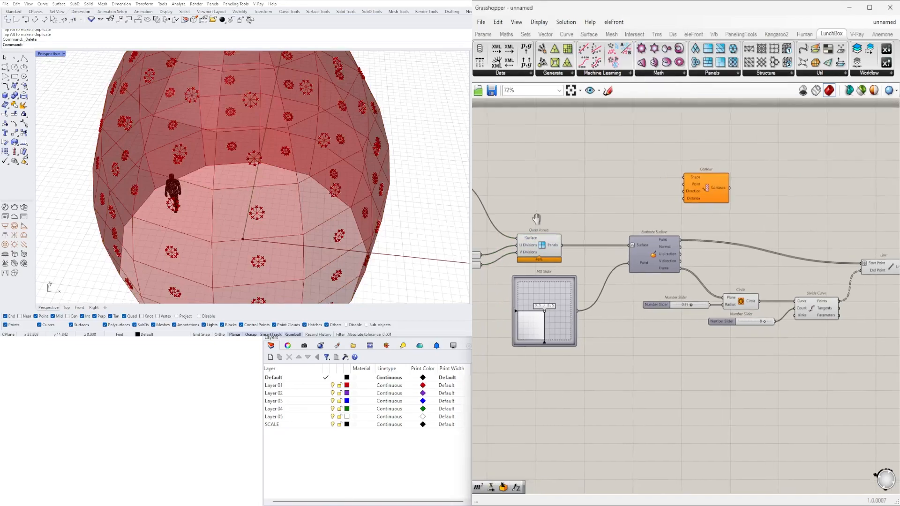
pyautogui.click(538, 251)
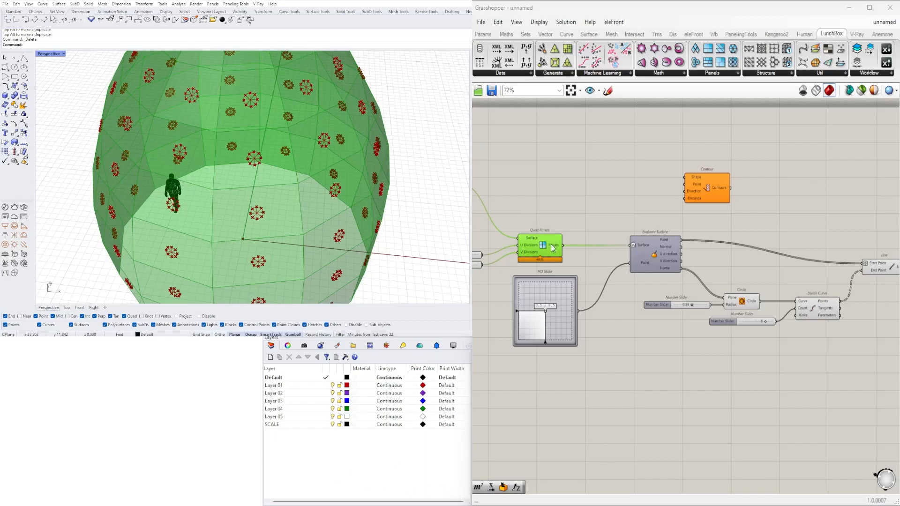
pyautogui.moveTo(562, 246); pyautogui.dragTo(686, 177)
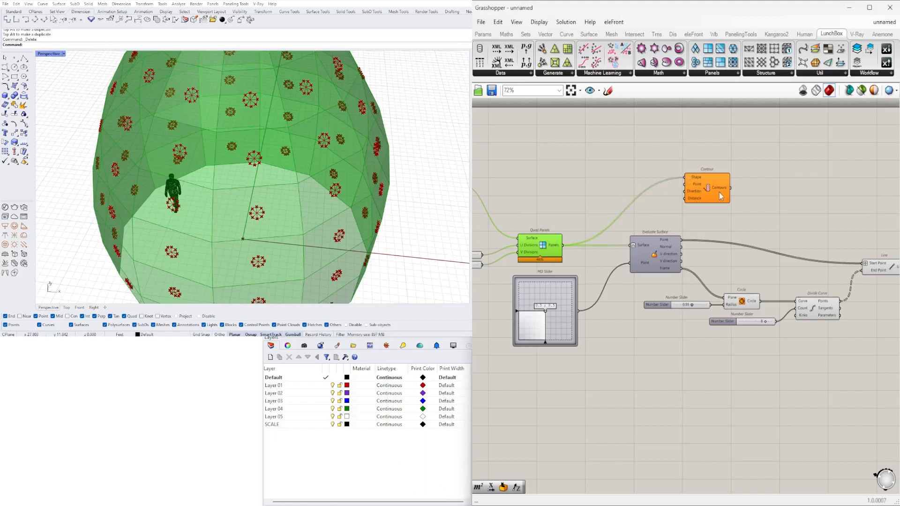
pyautogui.moveTo(718, 191); pyautogui.dragTo(611, 192, button='right')
pyautogui.moveTo(612, 192); pyautogui.dragTo(876, 190)
pyautogui.moveTo(763, 228)
pyautogui.mouseDown(button='right')
pyautogui.moveTo(723, 227)
pyautogui.moveTo(753, 227)
pyautogui.mouseUp(button='right')
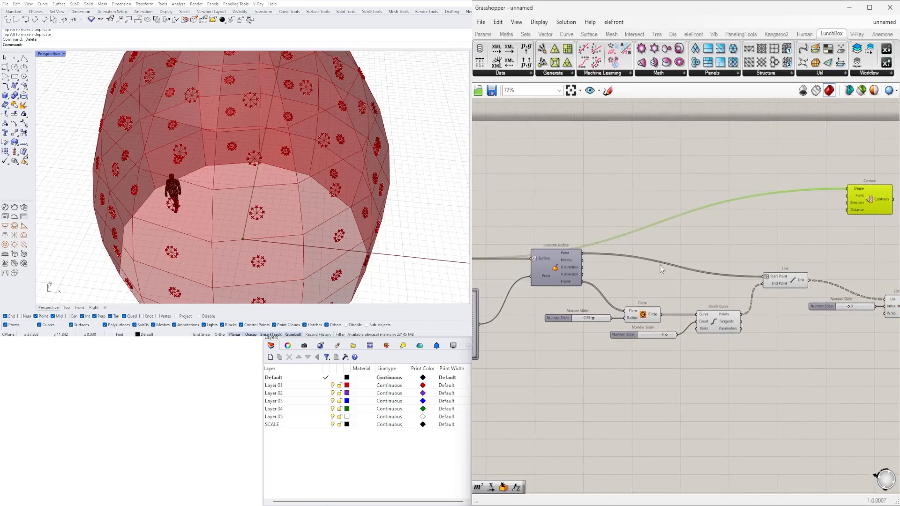
# Step: Connect Evaluate Surface's Point output to Contour's Point input
pyautogui.moveTo(568, 286); pyautogui.dragTo(681, 278, button='right')
pyautogui.moveTo(768, 216); pyautogui.dragTo(674, 223, button='right')
pyautogui.moveTo(869, 195); pyautogui.dragTo(700, 195)
pyautogui.moveTo(623, 247); pyautogui.dragTo(702, 195)
pyautogui.moveTo(762, 215); pyautogui.dragTo(701, 227, button='right')
# Step: Move Contour past List Item and connect List Item's output to Contour's Direction input
pyautogui.moveTo(648, 216); pyautogui.dragTo(812, 222)
pyautogui.moveTo(835, 244); pyautogui.dragTo(701, 239, button='right')
pyautogui.moveTo(698, 219); pyautogui.dragTo(836, 231)
pyautogui.scroll(2, 761, 287)
pyautogui.moveTo(741, 320); pyautogui.dragTo(833, 259)
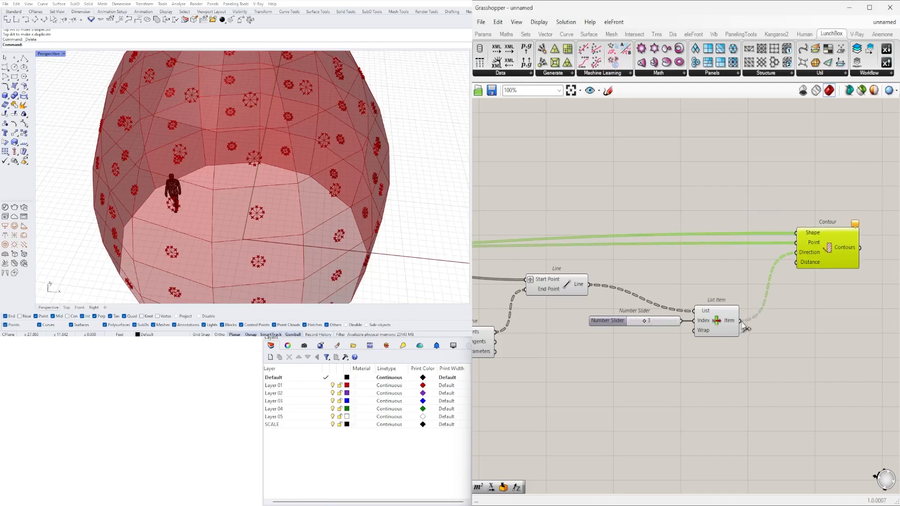
# Step: Add a number slider with the value 1.5 near the Contour component for its spacing
pyautogui.doubleClick(643, 198)
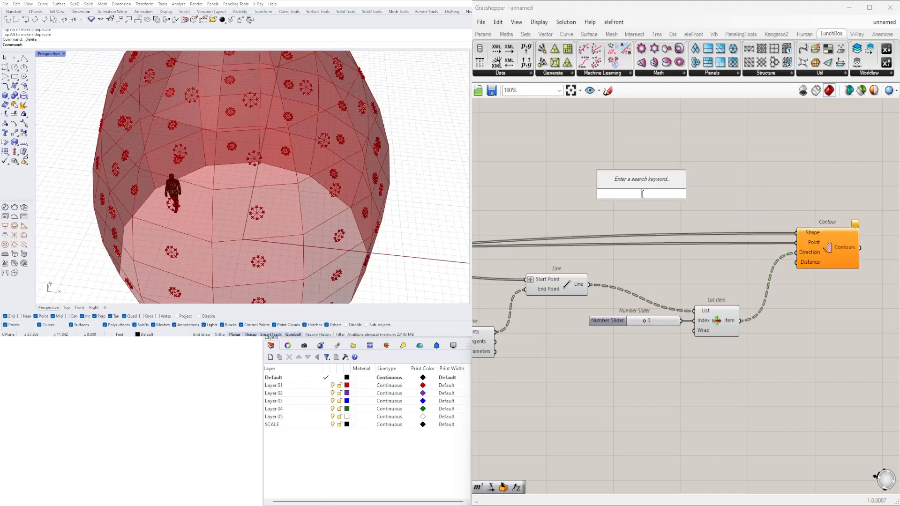
pyautogui.write('1')
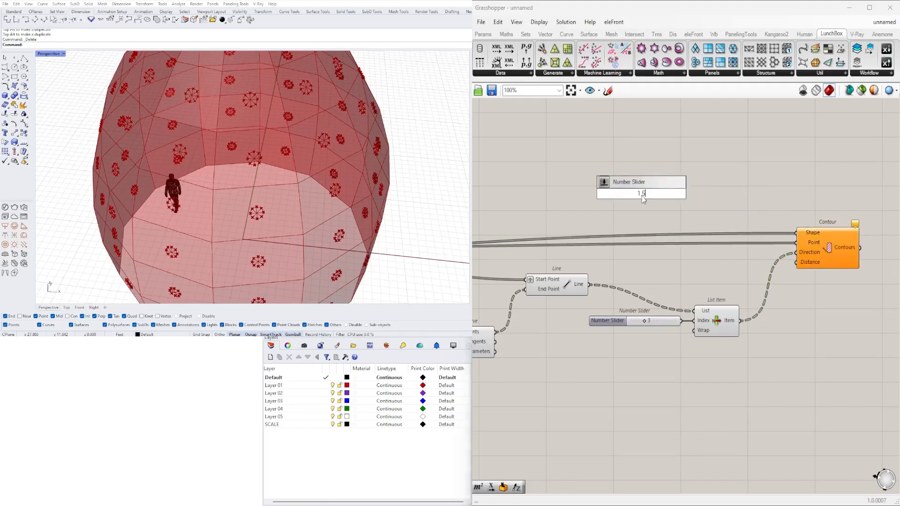
pyautogui.write('.5')
pyautogui.press('Return')
pyautogui.moveTo(856, 246); pyautogui.dragTo(805, 219, button='right')
pyautogui.moveTo(755, 213); pyautogui.dragTo(771, 212)
# Step: Graft the Point and Shape inputs of the Contour component
pyautogui.moveTo(779, 204)
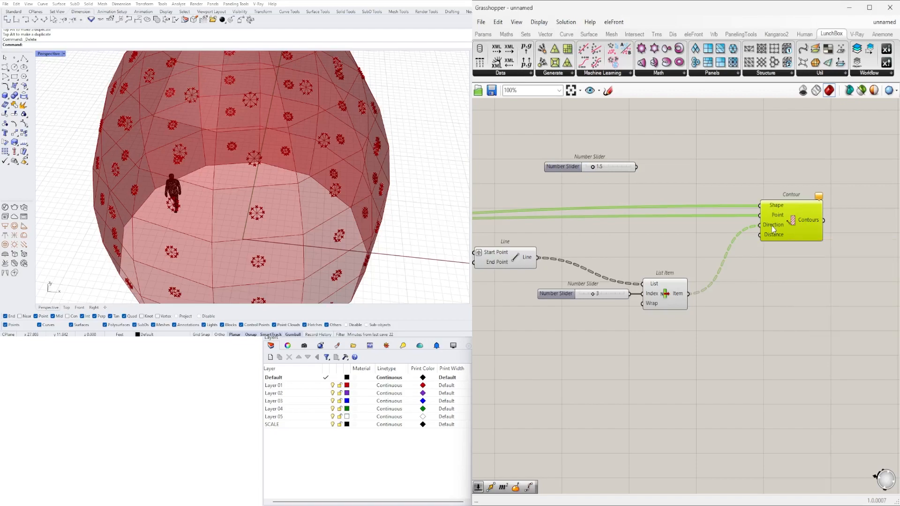
pyautogui.rightClick(775, 215)
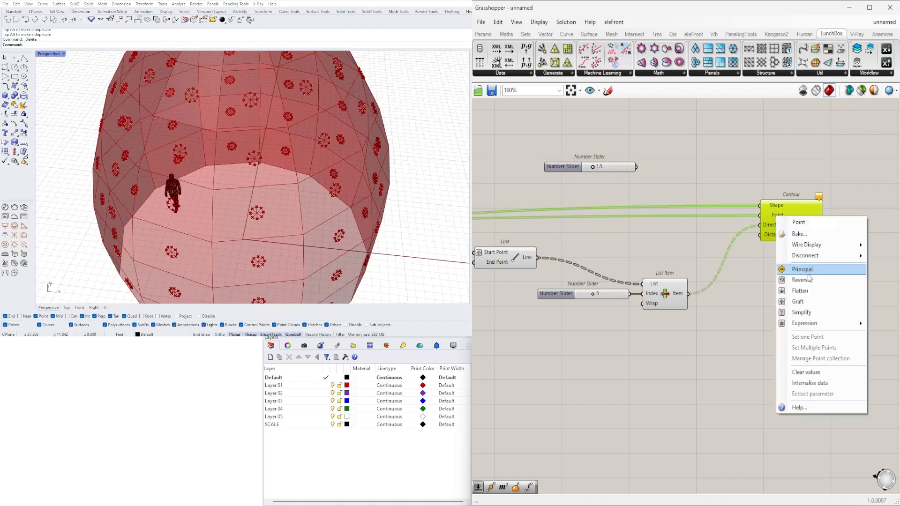
pyautogui.click(793, 296)
pyautogui.rightClick(774, 210)
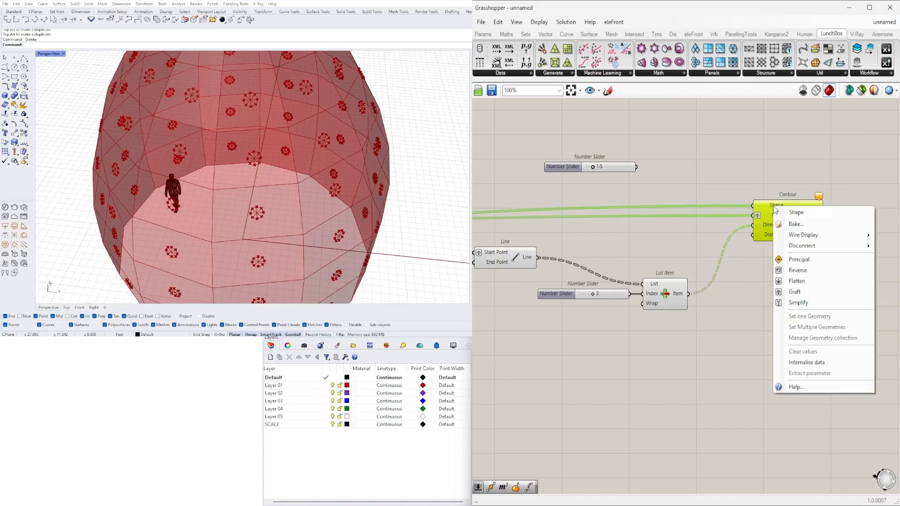
pyautogui.click(798, 291)
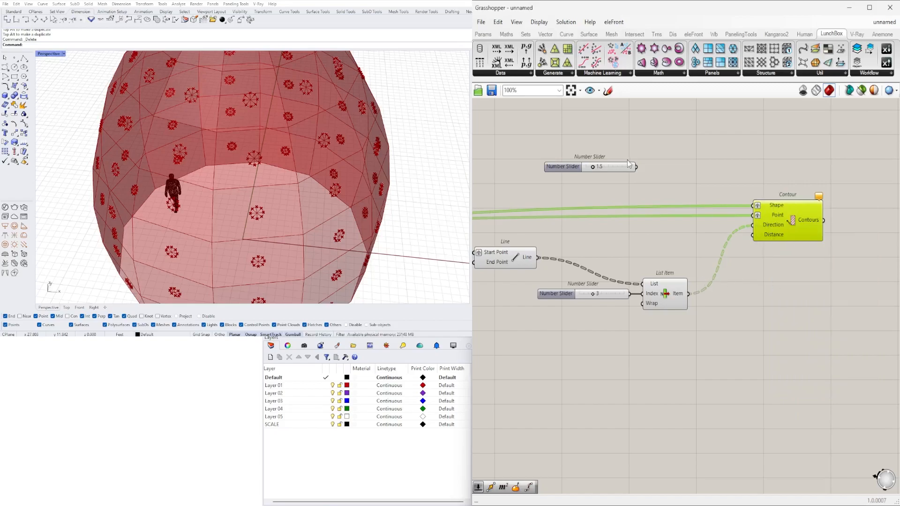
# Step: Connect the 1.5 number slider to the Contour component's Distance input
pyautogui.moveTo(637, 166); pyautogui.dragTo(753, 235)
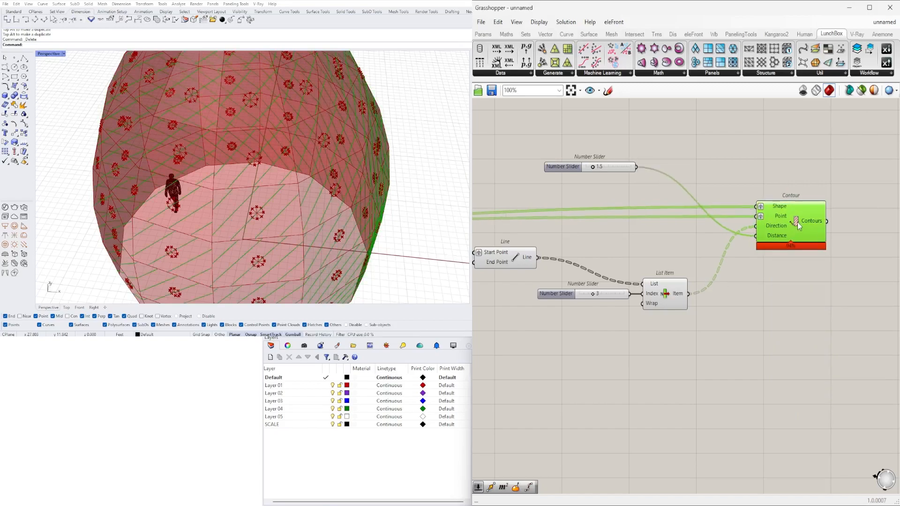
pyautogui.scroll(-2, 251, 169)
pyautogui.moveTo(251, 169)
pyautogui.mouseDown(button='right')
pyautogui.moveTo(276, 131)
pyautogui.moveTo(248, 152)
pyautogui.mouseUp(button='right')
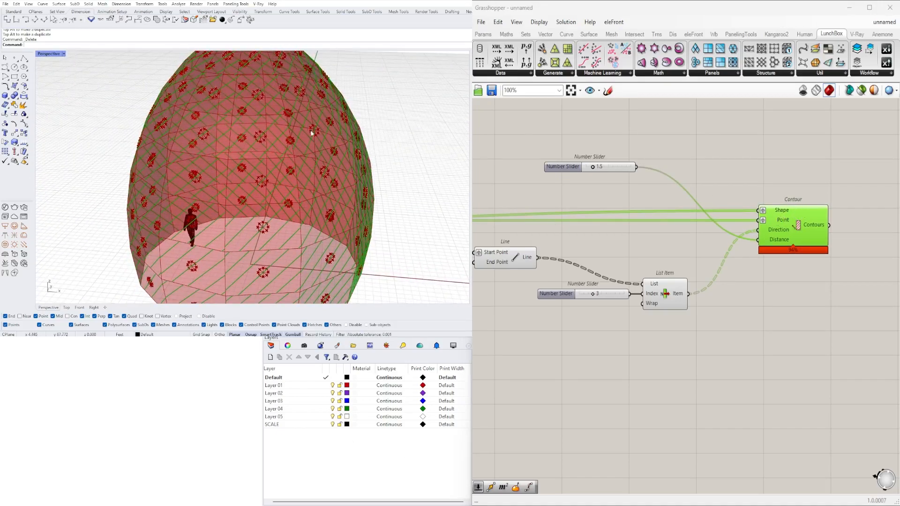
pyautogui.moveTo(592, 211); pyautogui.dragTo(604, 224, button='right')
pyautogui.scroll(6, 609, 306)
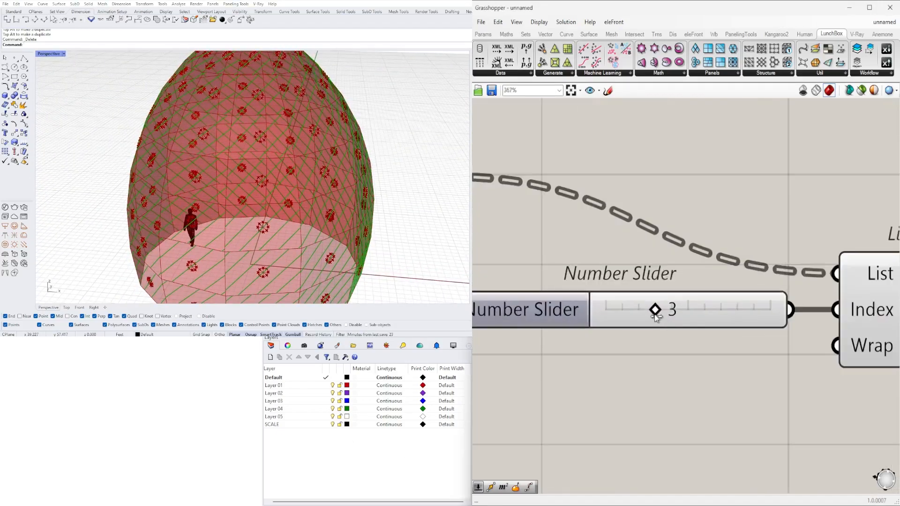
pyautogui.moveTo(651, 311)
pyautogui.mouseDown()
pyautogui.moveTo(613, 317)
pyautogui.moveTo(674, 310)
pyautogui.moveTo(660, 311)
pyautogui.mouseUp()
pyautogui.scroll(5, 275, 225)
pyautogui.scroll(-10, 457, 187)
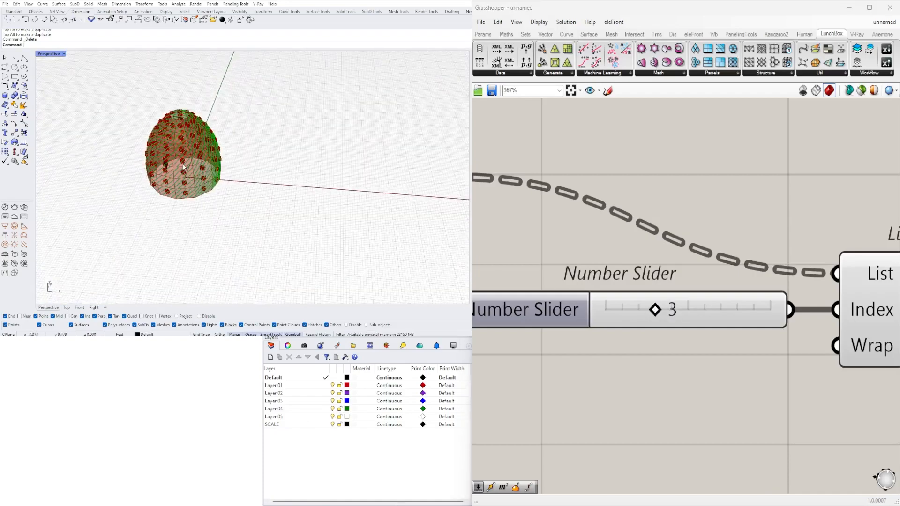
pyautogui.scroll(6, 291, 144)
pyautogui.scroll(-8, 563, 263)
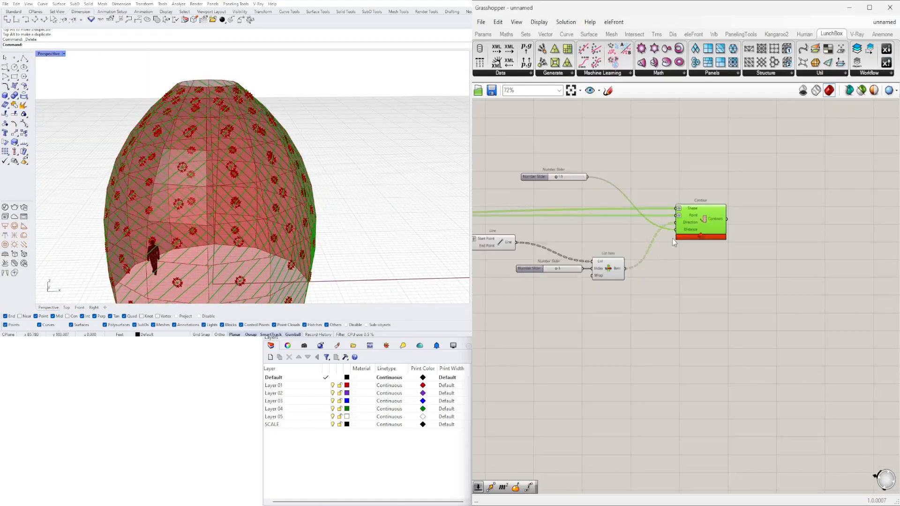
# Step: Move List Item farther away from the Line component and reposition its index slider between them
pyautogui.click(636, 276)
pyautogui.moveTo(636, 276); pyautogui.dragTo(740, 263, button='right')
pyautogui.moveTo(627, 257); pyautogui.dragTo(612, 318)
pyautogui.moveTo(712, 252); pyautogui.dragTo(768, 255)
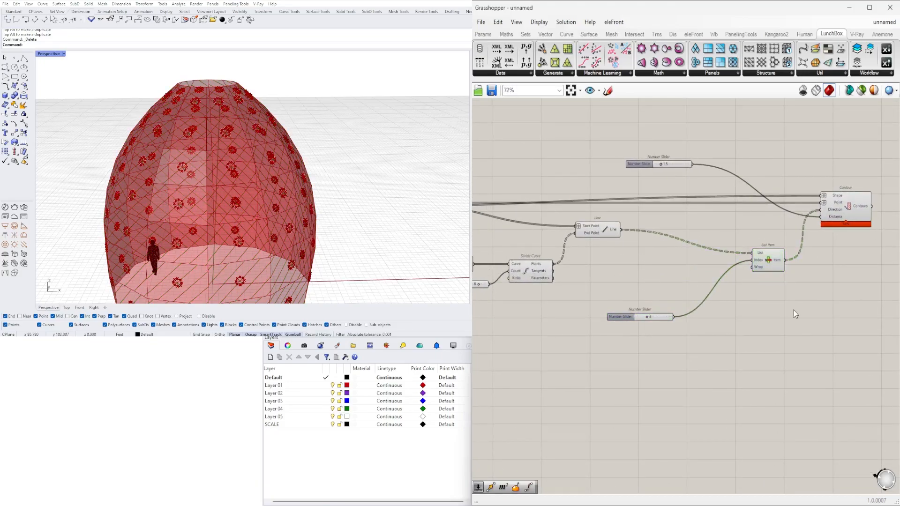
pyautogui.moveTo(617, 316); pyautogui.dragTo(645, 270)
pyautogui.click(769, 265)
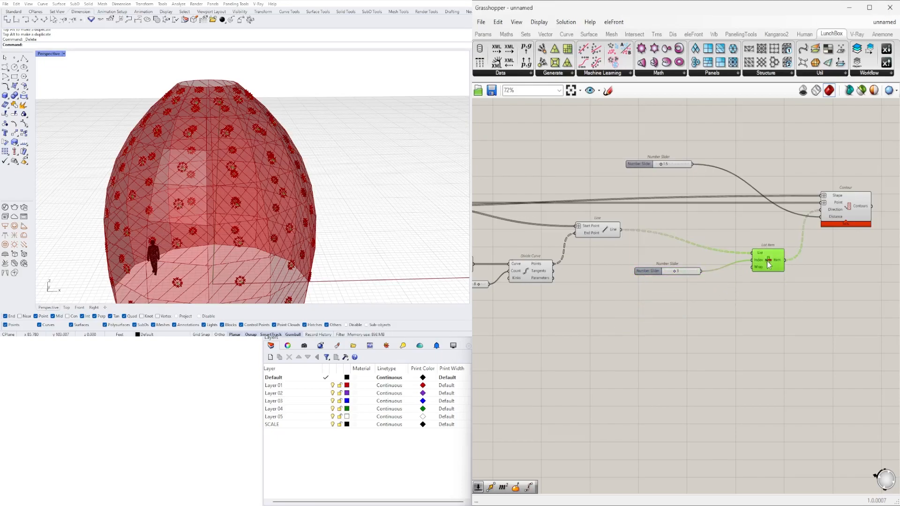
# Step: Examine the contours and the List Item direction lines on the tower's panels
pyautogui.click(841, 224)
pyautogui.scroll(2, 787, 252)
pyautogui.scroll(5, 231, 205)
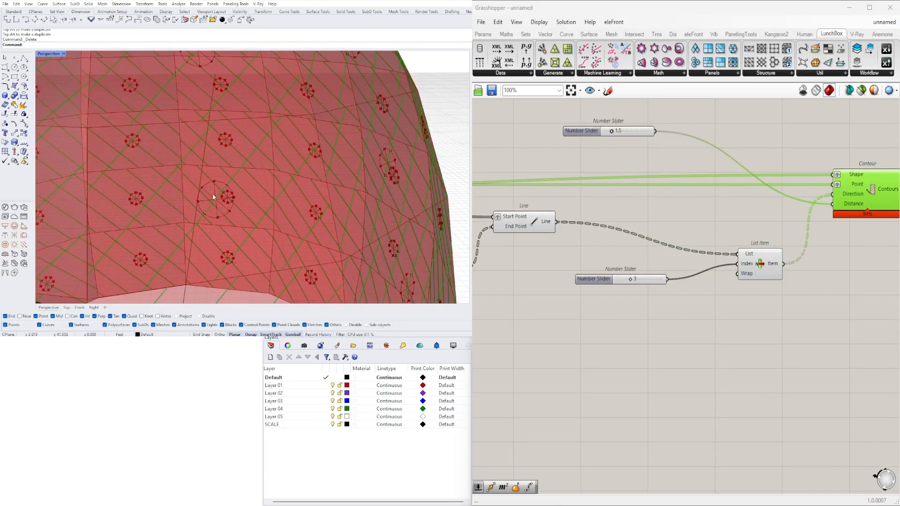
pyautogui.scroll(-5, 213, 197)
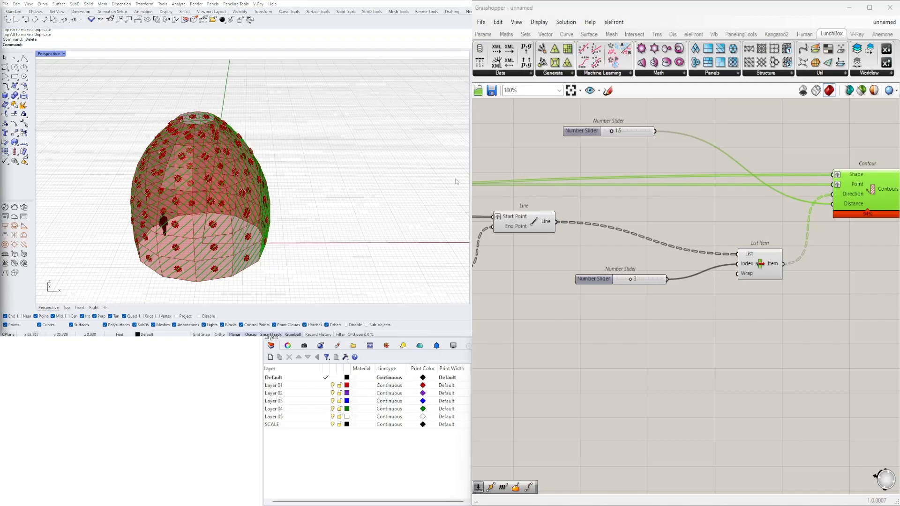
pyautogui.moveTo(755, 307); pyautogui.dragTo(623, 251)
pyautogui.click(714, 333)
pyautogui.moveTo(690, 338); pyautogui.dragTo(786, 313, button='right')
pyautogui.click(860, 242)
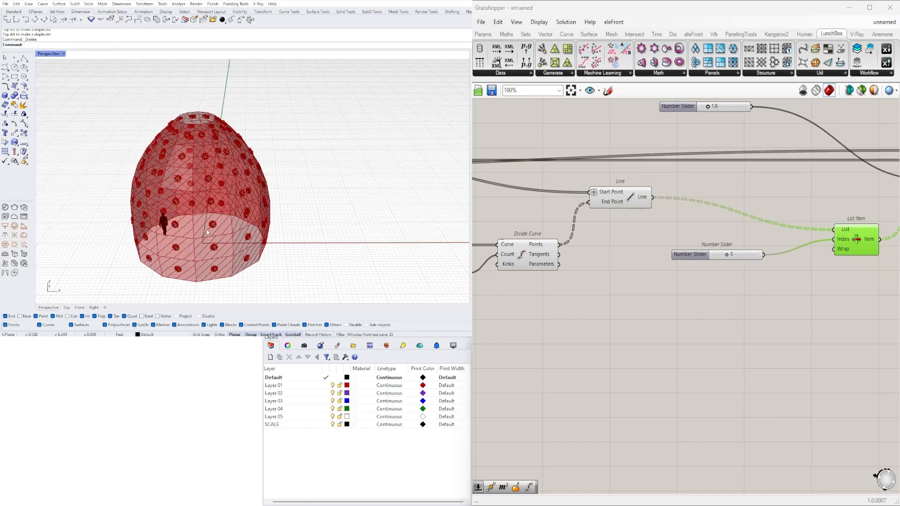
pyautogui.scroll(5, 211, 230)
pyautogui.moveTo(217, 226); pyautogui.dragTo(199, 192, button='right')
# Step: Set List Item's index slider to 5 and check the selected direction lines in the viewport
pyautogui.scroll(4, 727, 251)
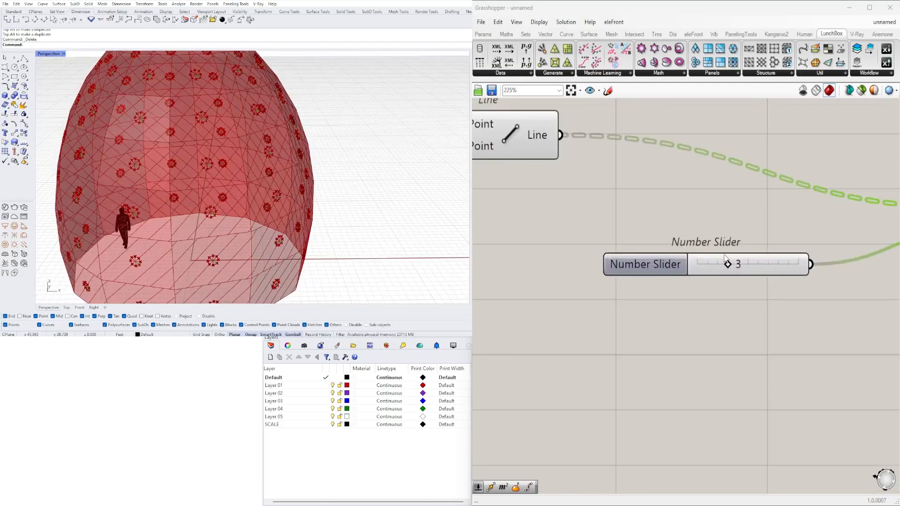
pyautogui.moveTo(727, 266); pyautogui.dragTo(746, 265)
pyautogui.click(775, 333)
pyautogui.scroll(-4, 775, 334)
pyautogui.moveTo(817, 342); pyautogui.dragTo(730, 315, button='right')
pyautogui.moveTo(816, 320); pyautogui.dragTo(670, 239)
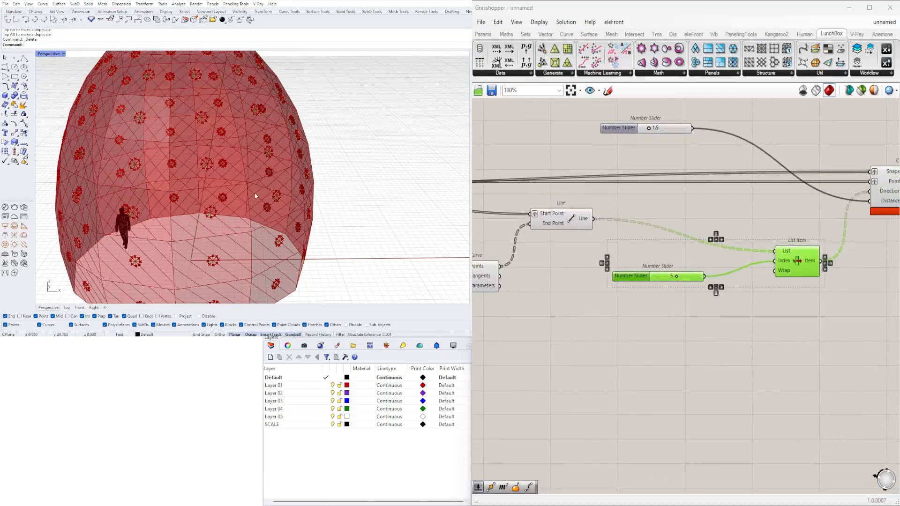
pyautogui.scroll(5, 213, 204)
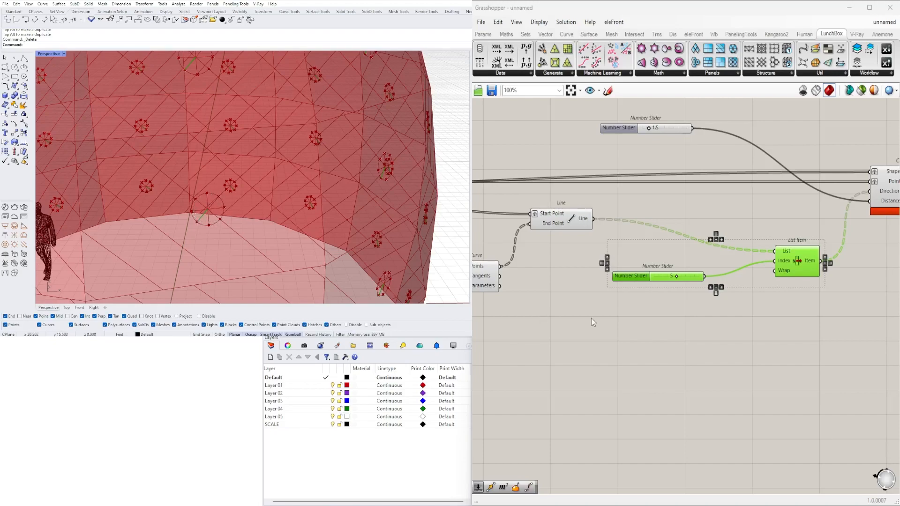
# Step: Add a Random component and place it just below List Item's index slider
pyautogui.moveTo(634, 324); pyautogui.dragTo(717, 291, button='right')
pyautogui.doubleClick(717, 292)
pyautogui.write('rand')
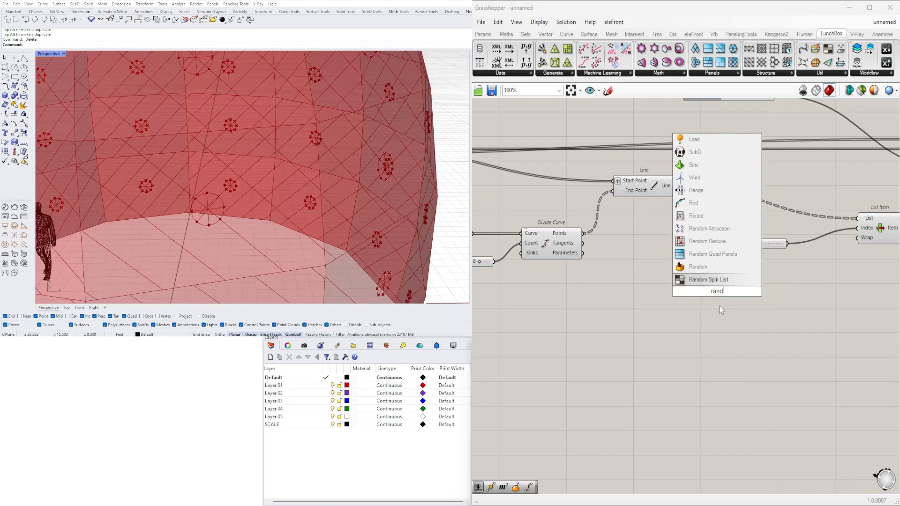
pyautogui.click(715, 269)
pyautogui.moveTo(722, 289); pyautogui.dragTo(756, 277)
pyautogui.click(655, 284)
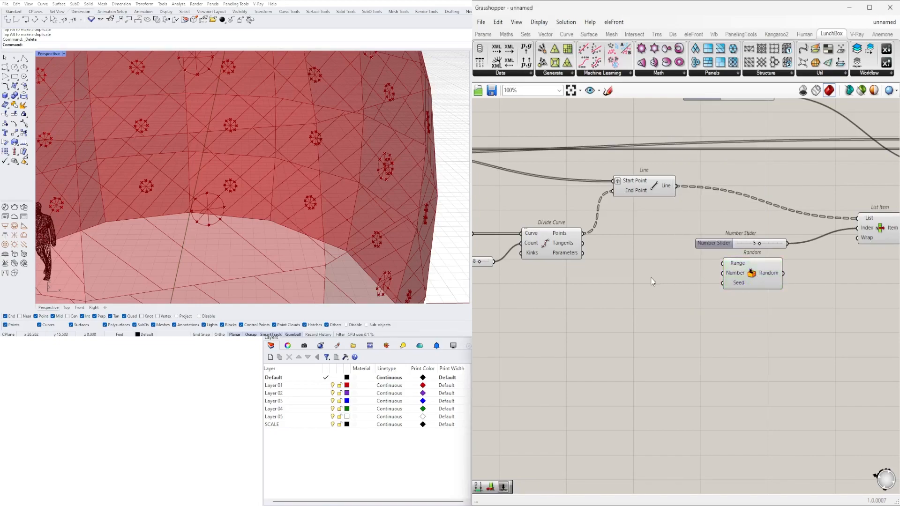
# Step: Check the data structure of the Line component's output and trace it back to the Quad Panels output
pyautogui.click(652, 190)
pyautogui.moveTo(664, 187)
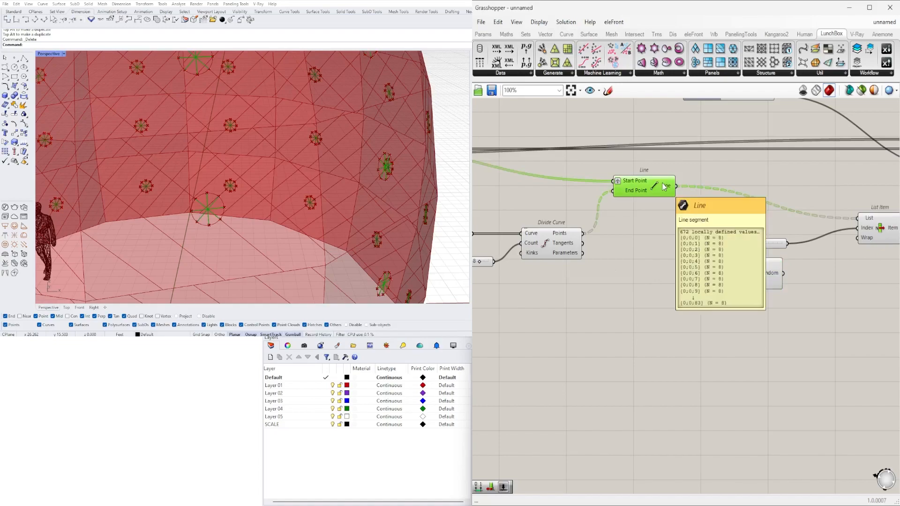
pyautogui.moveTo(678, 213); pyautogui.dragTo(666, 214, button='right')
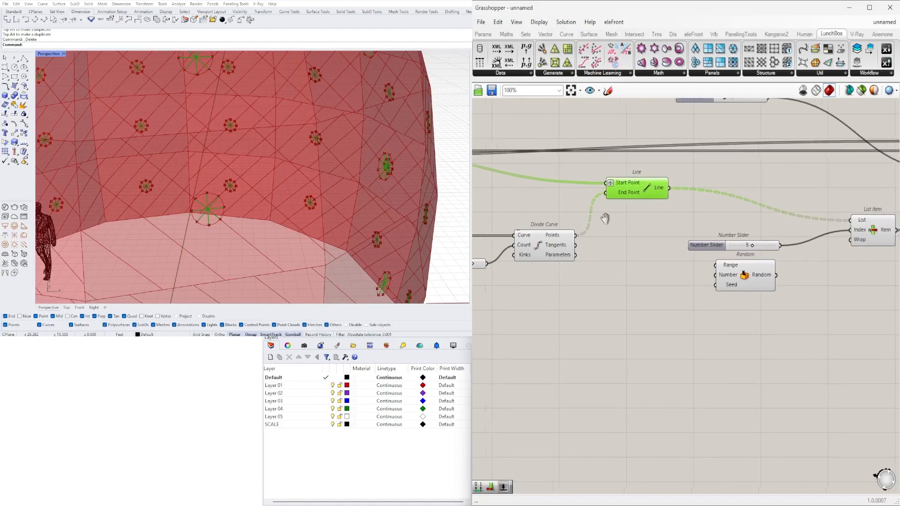
pyautogui.moveTo(599, 219); pyautogui.dragTo(667, 205, button='right')
pyautogui.scroll(-3, 668, 204)
pyautogui.moveTo(637, 257); pyautogui.dragTo(811, 260, button='right')
pyautogui.scroll(4, 673, 207)
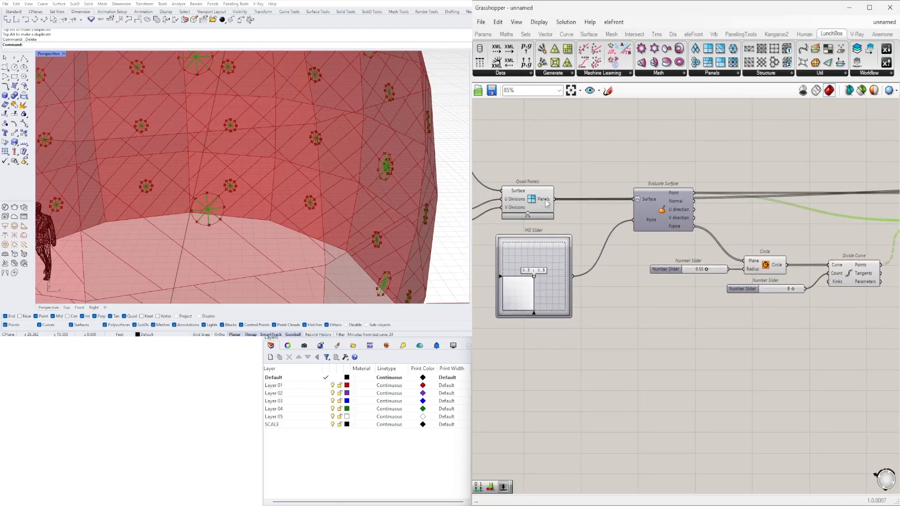
pyautogui.moveTo(547, 202)
# Step: Add a List Length component, connect Quad Panels' Panels output to its List input and flatten that input
pyautogui.doubleClick(626, 286)
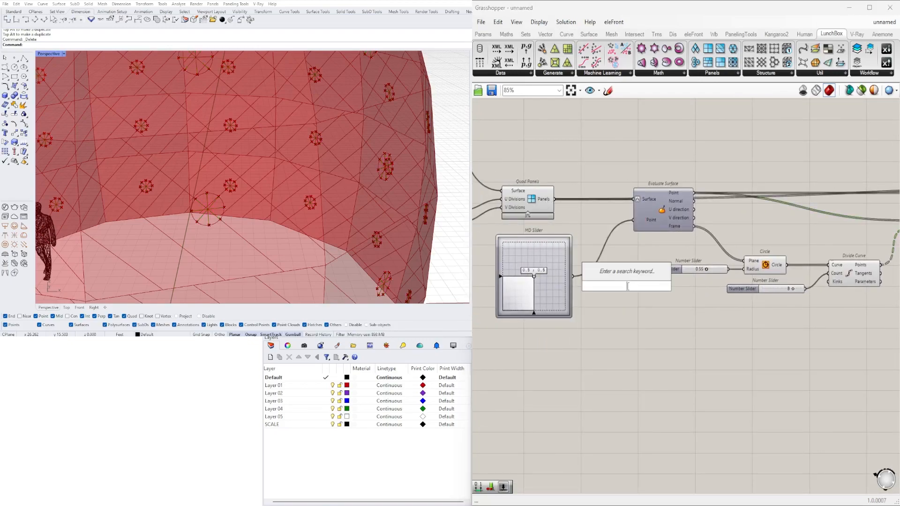
pyautogui.write('leng')
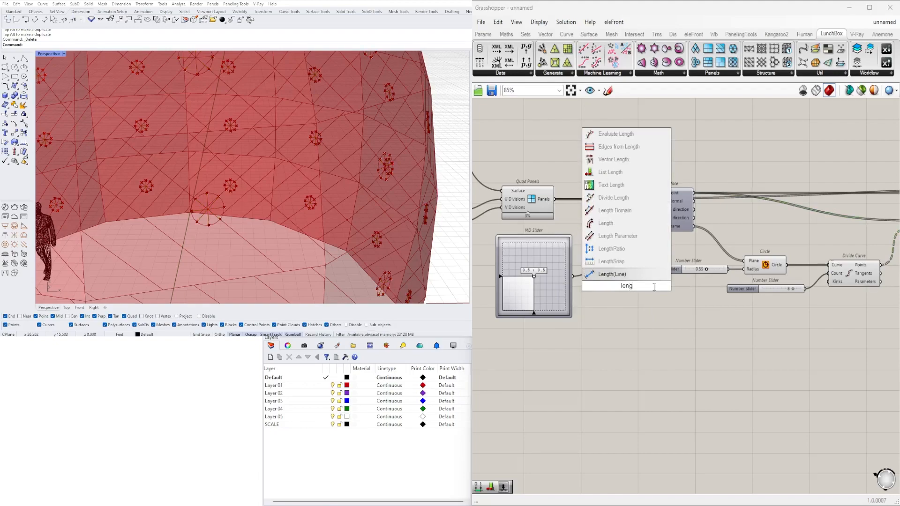
pyautogui.click(610, 172)
pyautogui.moveTo(555, 200); pyautogui.dragTo(786, 280)
pyautogui.rightClick(610, 286)
pyautogui.click(651, 360)
# Step: Move List Length beside the Random component and connect its Length output to Random's Number input
pyautogui.scroll(-4, 612, 294)
pyautogui.scroll(4, 767, 299)
pyautogui.scroll(3, 652, 310)
pyautogui.moveTo(652, 309)
pyautogui.moveTo(834, 353); pyautogui.dragTo(624, 280)
pyautogui.moveTo(623, 280); pyautogui.dragTo(634, 319)
pyautogui.click(529, 281)
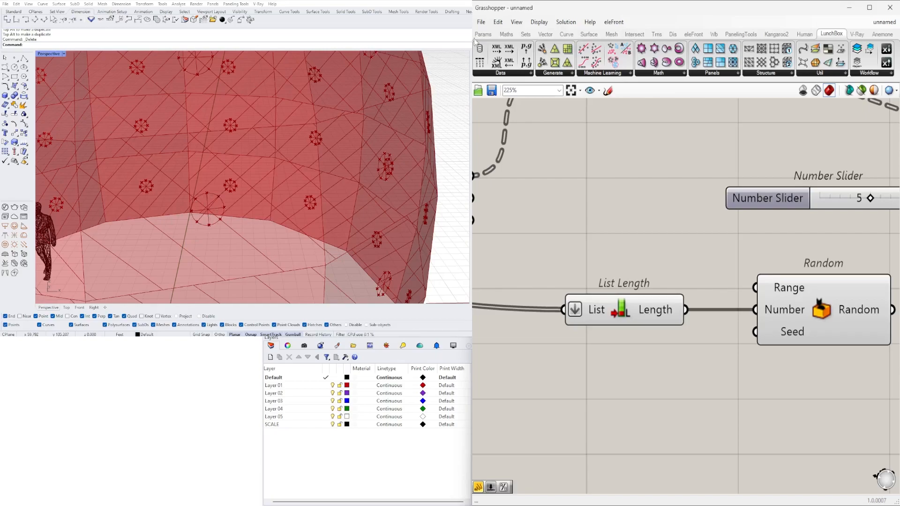
# Step: Create a panel containing "0 to 7" above List Length and connect it to Random's Range input
pyautogui.scroll(-5, 614, 240)
pyautogui.scroll(4, 682, 271)
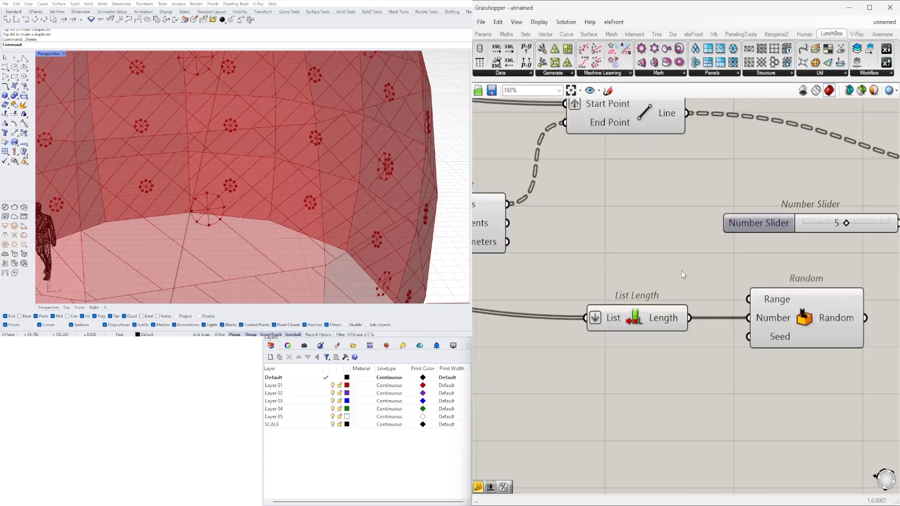
pyautogui.doubleClick(611, 268)
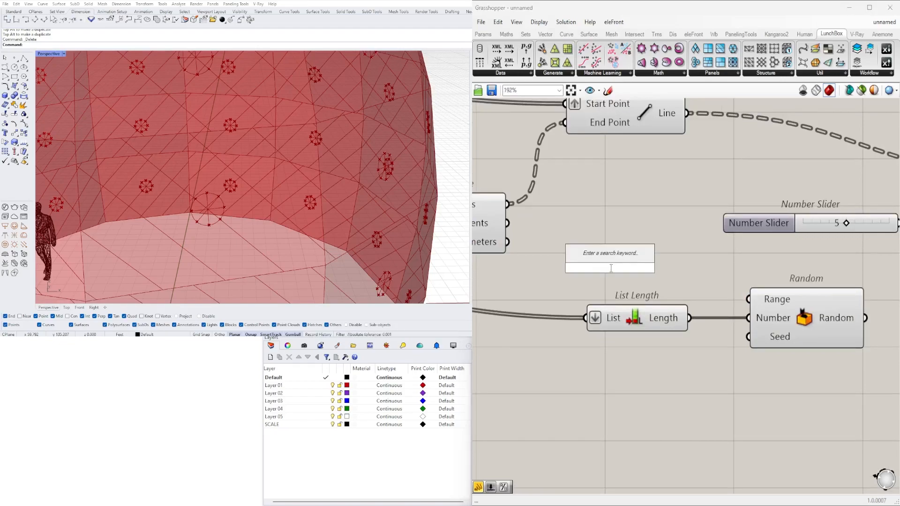
pyautogui.write('"')
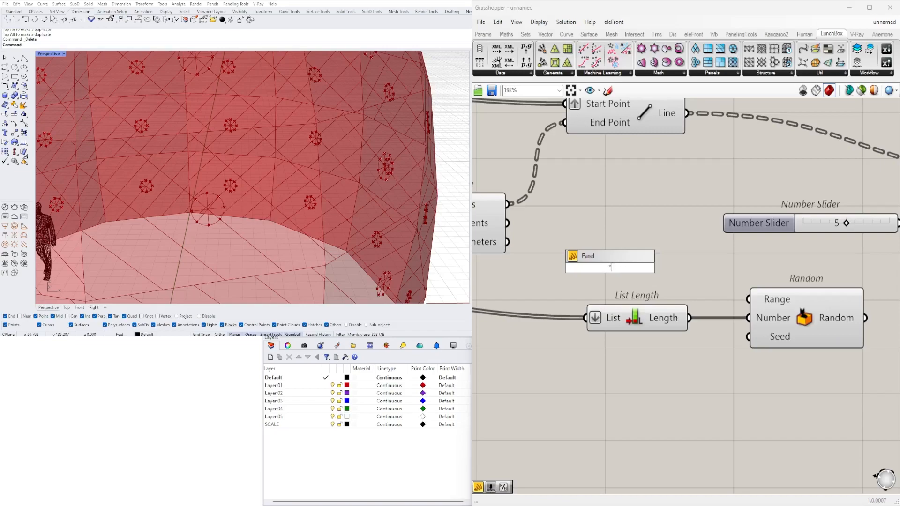
pyautogui.write('0 to 7')
pyautogui.press('Return')
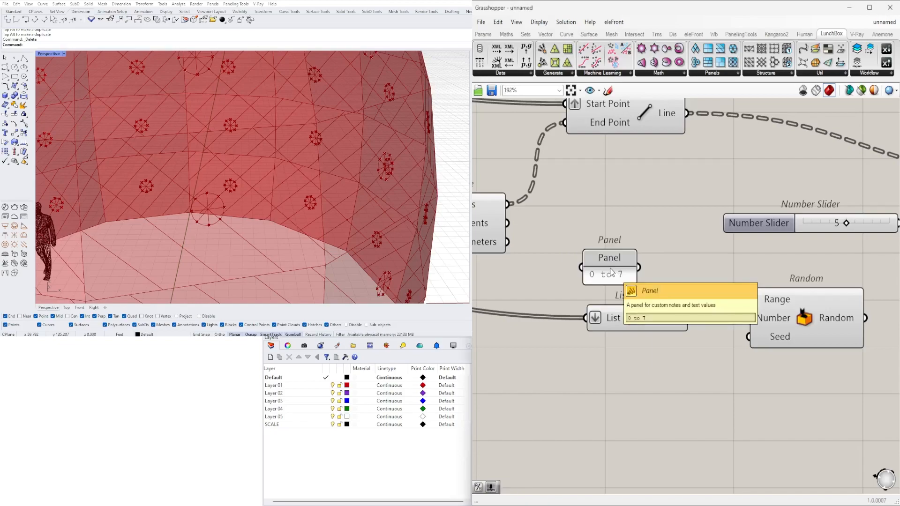
pyautogui.moveTo(580, 274); pyautogui.dragTo(613, 268)
pyautogui.moveTo(672, 260); pyautogui.dragTo(750, 299)
pyautogui.click(786, 314)
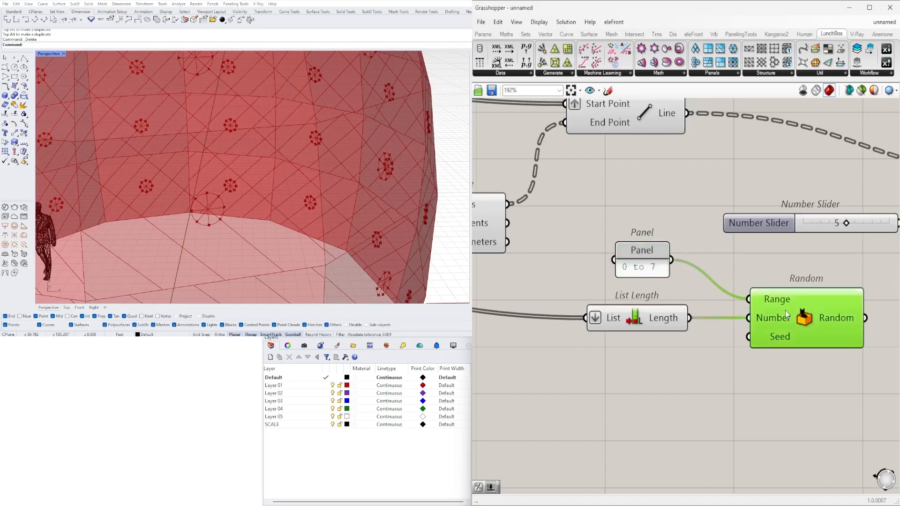
# Step: Add a number slider with the value 3 below List Length and connect it to Random's Seed input
pyautogui.scroll(-2, 862, 321)
pyautogui.moveTo(847, 345); pyautogui.dragTo(804, 325, button='right')
pyautogui.doubleClick(664, 334)
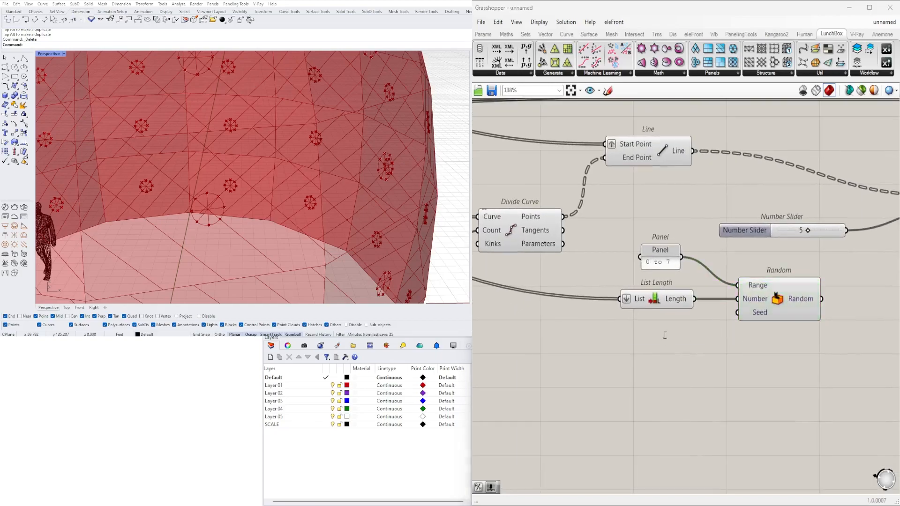
pyautogui.write('3')
pyautogui.press('Return')
pyautogui.moveTo(640, 336); pyautogui.dragTo(637, 336)
pyautogui.moveTo(722, 332); pyautogui.dragTo(737, 312)
pyautogui.click(795, 312)
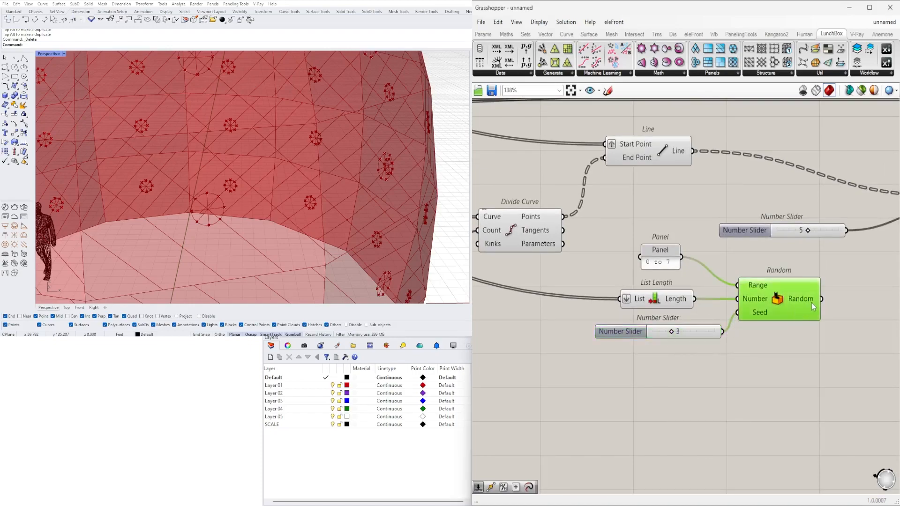
pyautogui.moveTo(813, 305); pyautogui.dragTo(752, 286, button='right')
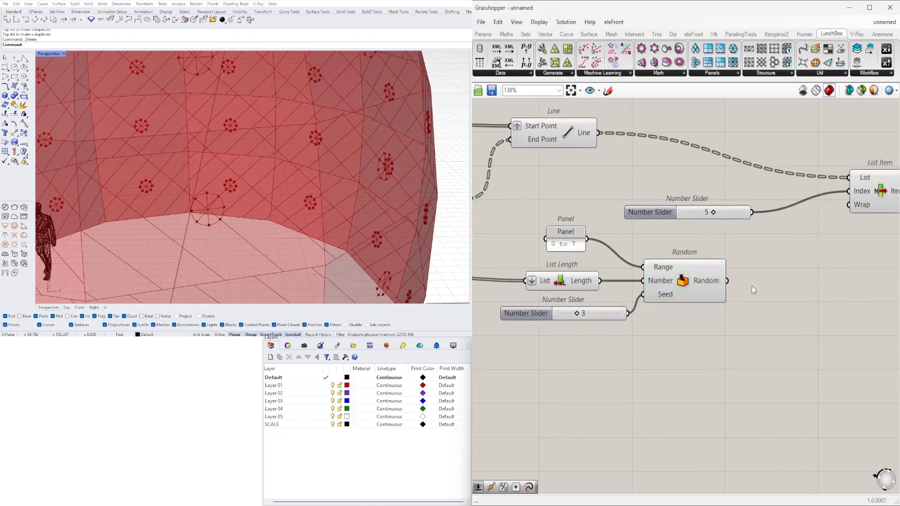
pyautogui.doubleClick(751, 286)
pyautogui.write('whole')
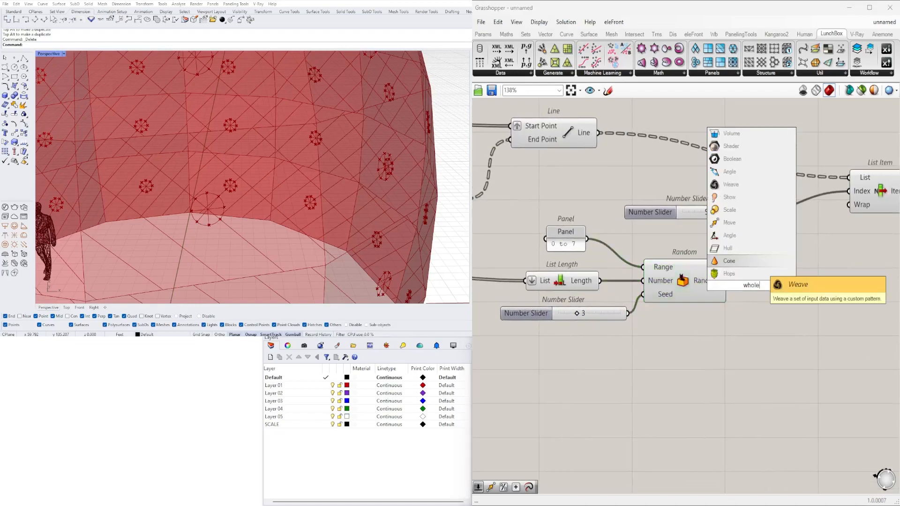
pyautogui.press('BackSpace')
pyautogui.press('BackSpace')
pyautogui.press('BackSpace')
pyautogui.press('BackSpace')
pyautogui.press('BackSpace')
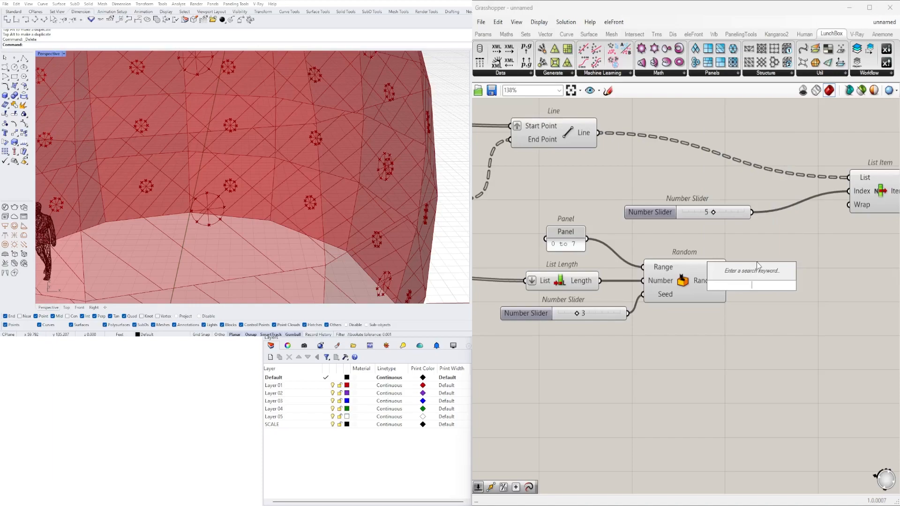
pyautogui.press('Escape')
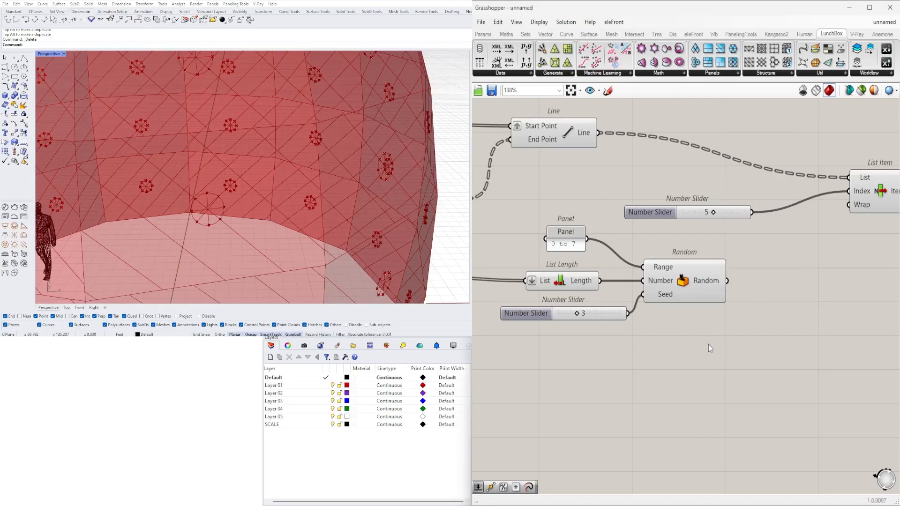
# Step: Add an Absolute math component after the Random component
pyautogui.click(507, 34)
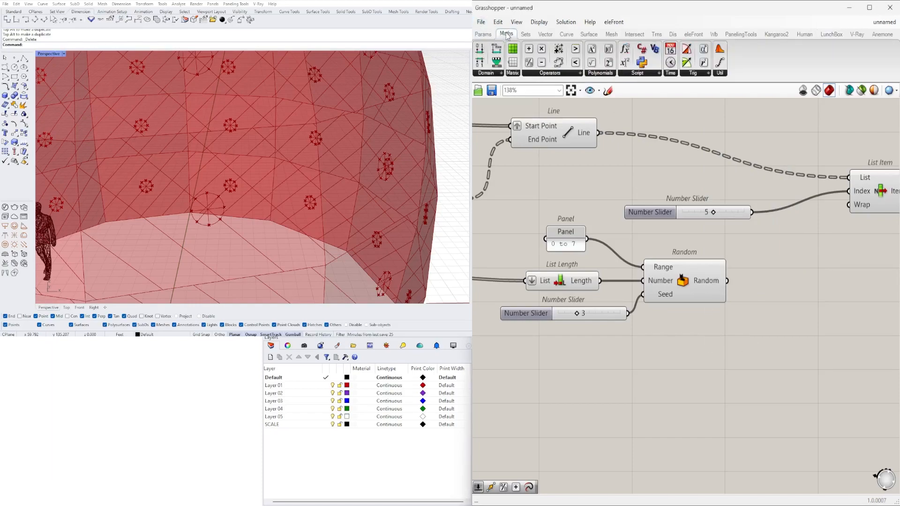
pyautogui.click(572, 74)
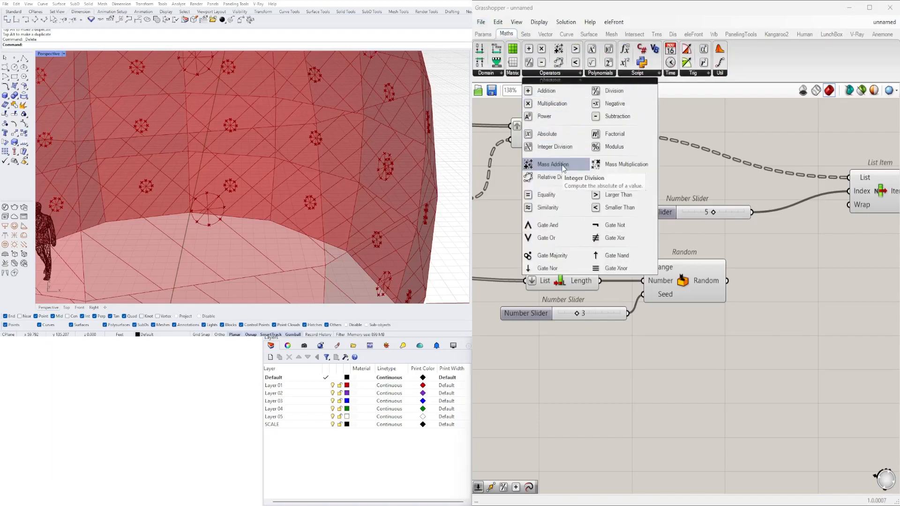
pyautogui.click(554, 135)
pyautogui.click(809, 288)
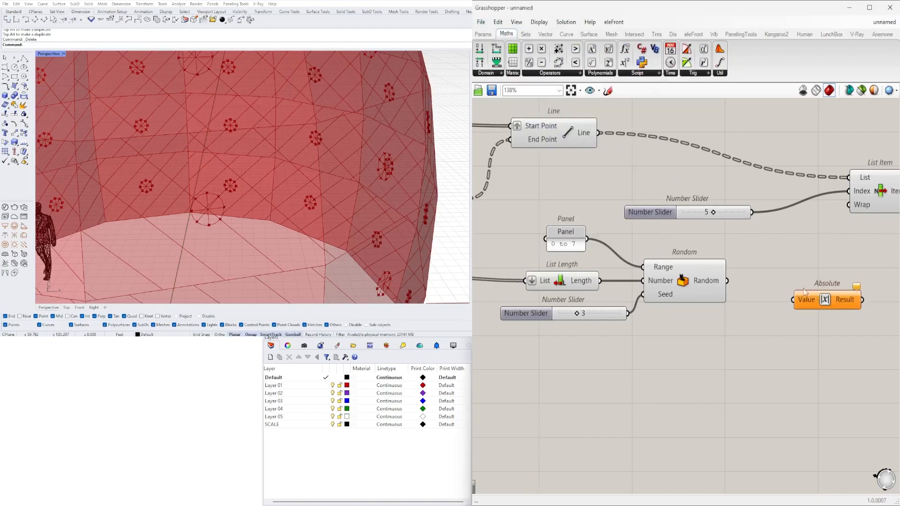
# Step: Test the Absolute component on Random's output, and delete the Absolute component
pyautogui.moveTo(727, 281); pyautogui.dragTo(787, 307)
pyautogui.moveTo(848, 305); pyautogui.dragTo(795, 288)
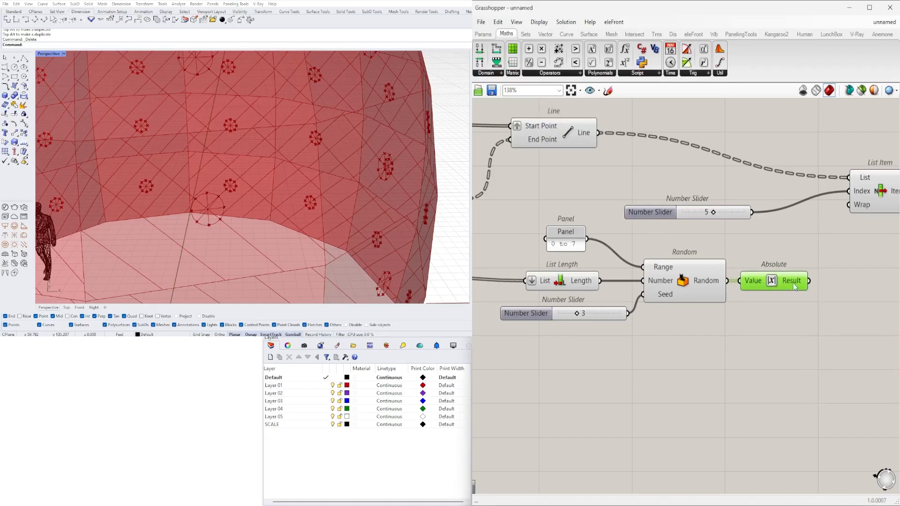
pyautogui.moveTo(798, 285)
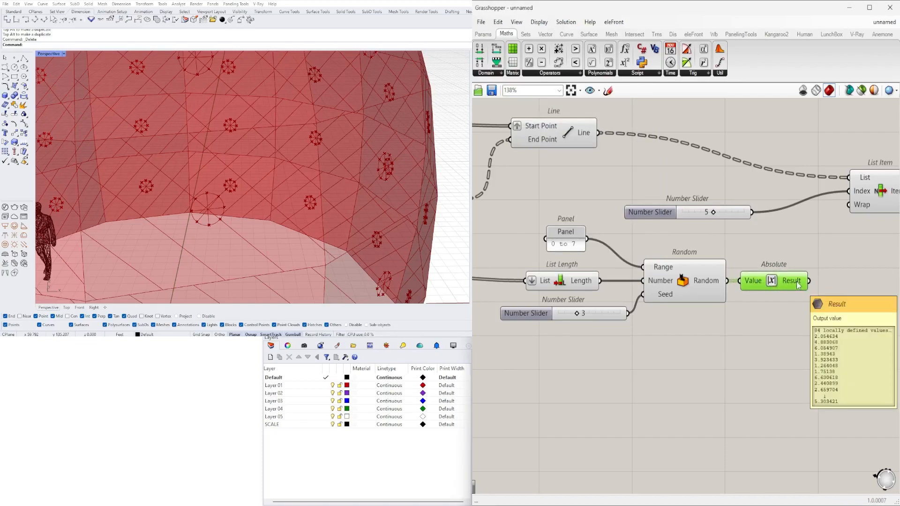
pyautogui.press('Delete')
# Step: Add a Round component after Random and connect Random's output to its Number input
pyautogui.doubleClick(767, 270)
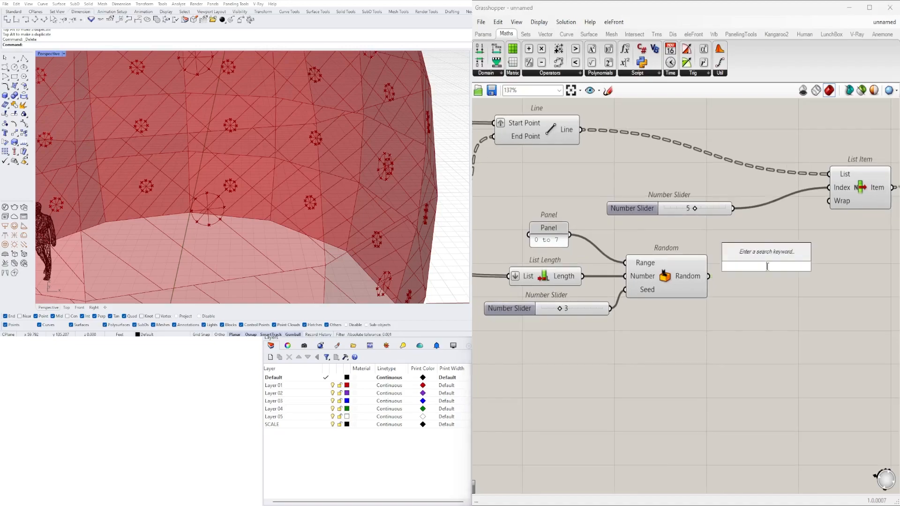
pyautogui.write('round')
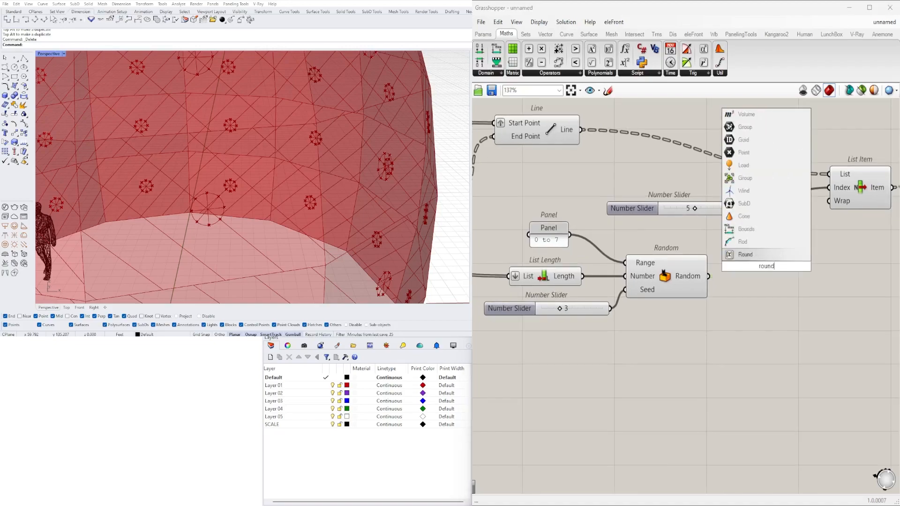
pyautogui.press('Return')
pyautogui.moveTo(709, 276); pyautogui.dragTo(741, 278)
pyautogui.click(744, 273)
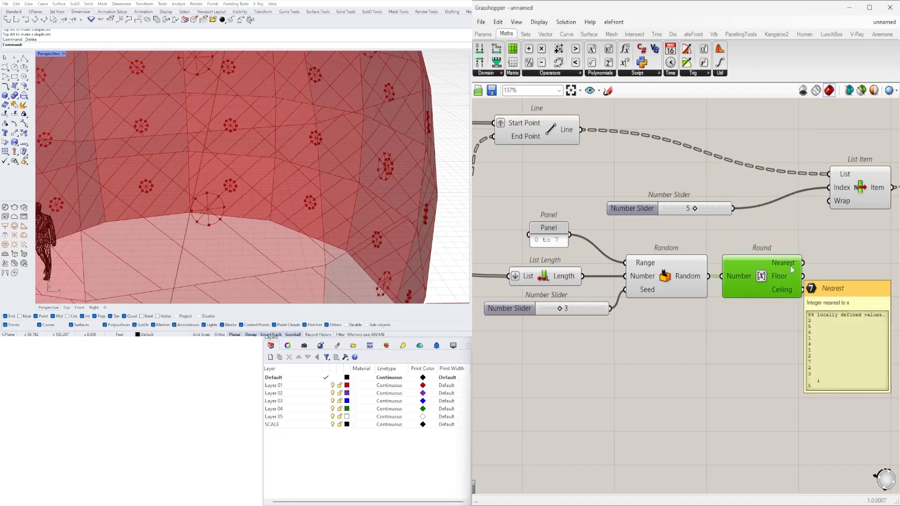
# Step: Disconnect the number slider from List Item's Index input and delete that slider
pyautogui.moveTo(790, 266); pyautogui.dragTo(673, 270, button='right')
pyautogui.scroll(2, 686, 271)
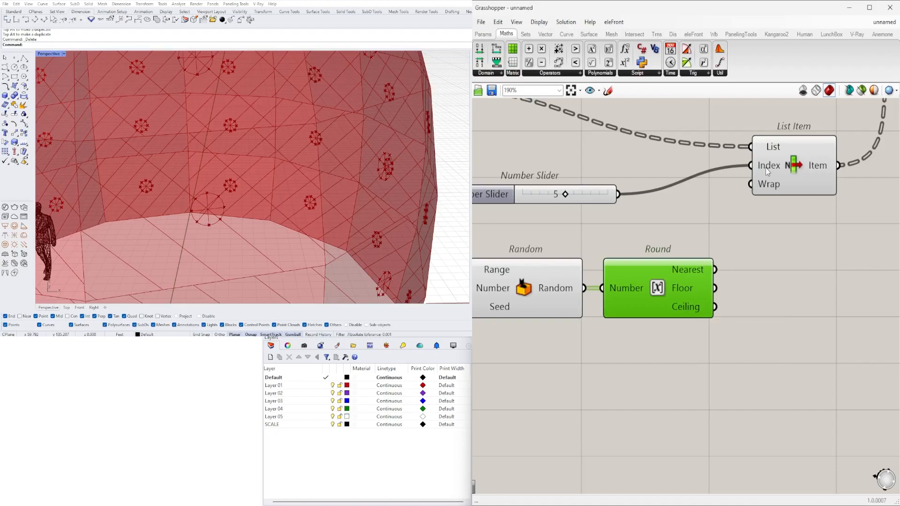
pyautogui.moveTo(751, 166); pyautogui.dragTo(581, 201)
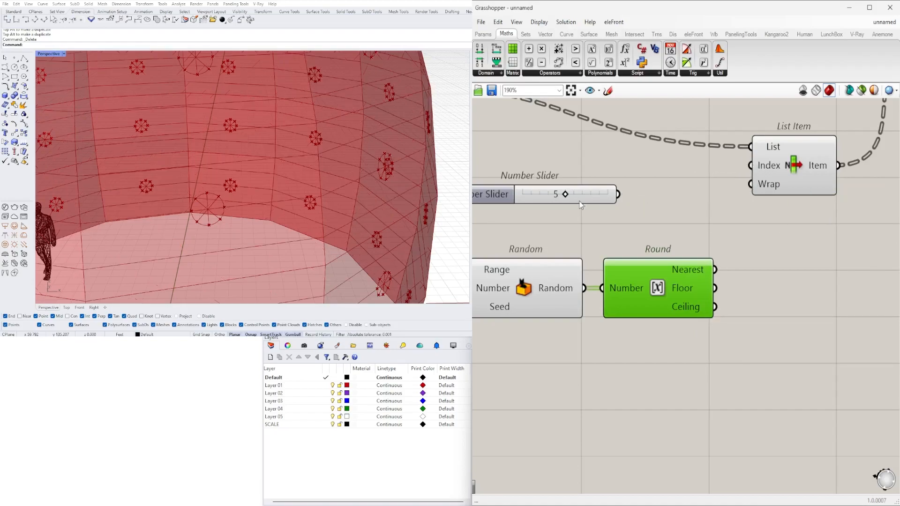
pyautogui.click(581, 199)
pyautogui.press('Delete')
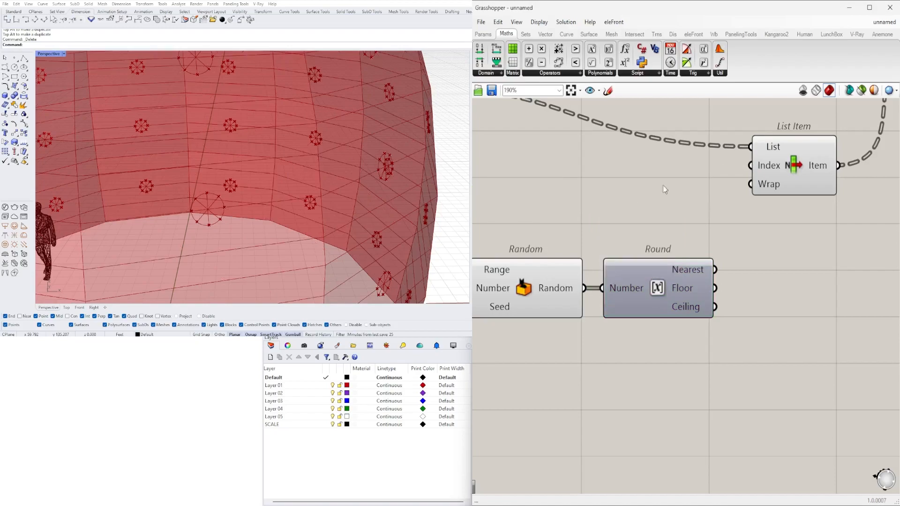
# Step: Graft the Index input of the List Item component
pyautogui.rightClick(763, 163)
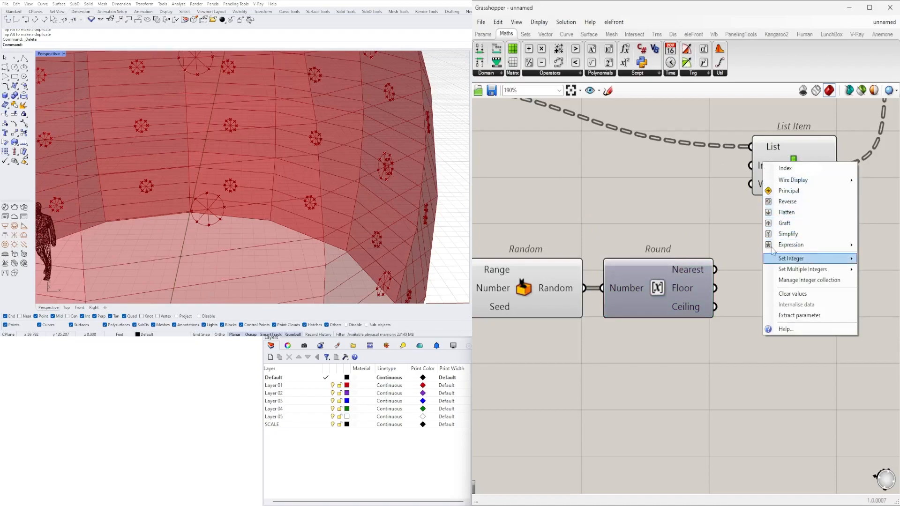
pyautogui.click(750, 184)
pyautogui.rightClick(766, 169)
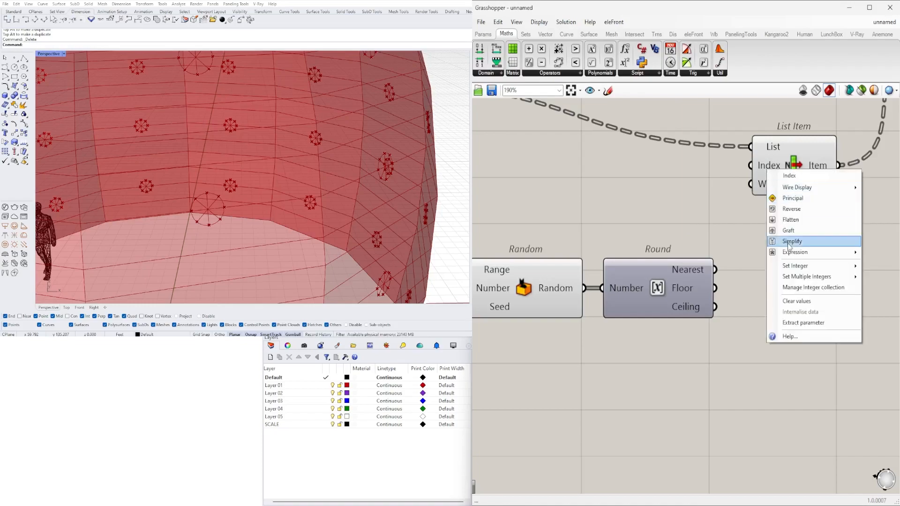
pyautogui.click(787, 231)
# Step: Connect Round's Nearest output to List Item's Index input
pyautogui.scroll(-2, 777, 280)
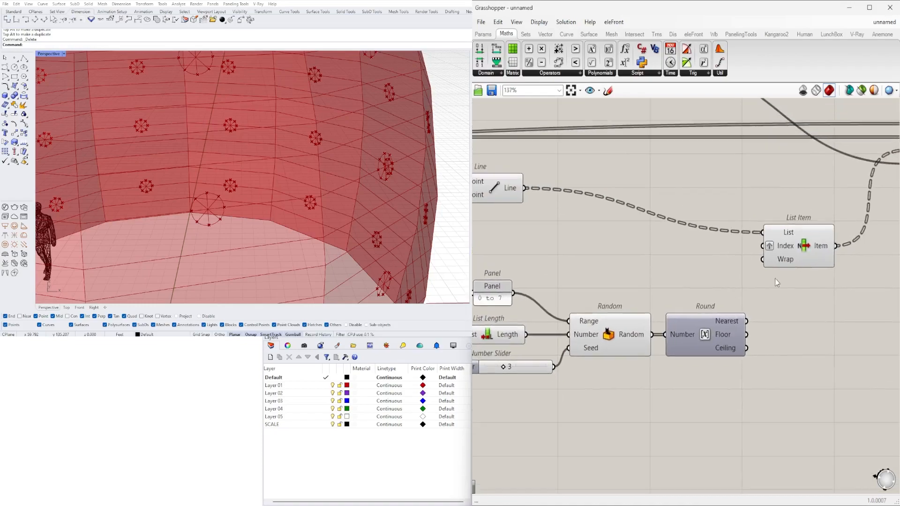
pyautogui.scroll(-10, 237, 200)
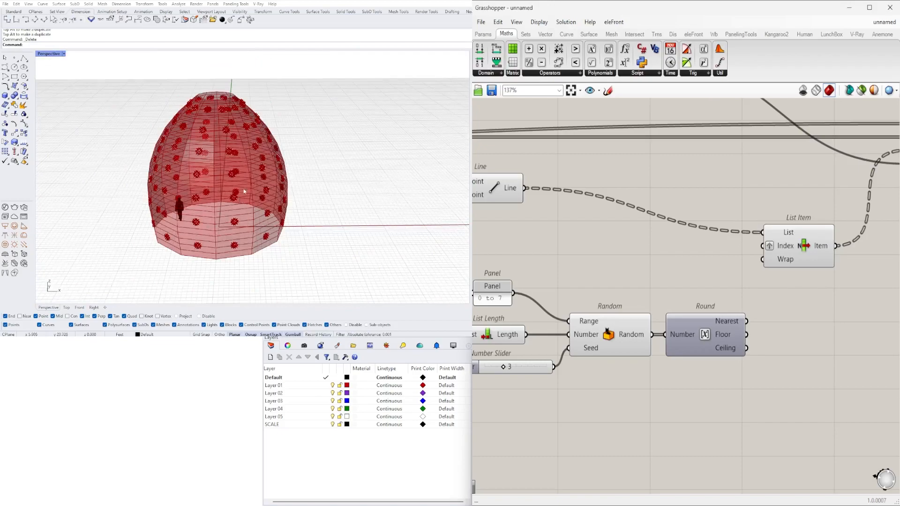
pyautogui.scroll(4, 722, 323)
pyautogui.moveTo(779, 319); pyautogui.dragTo(806, 161)
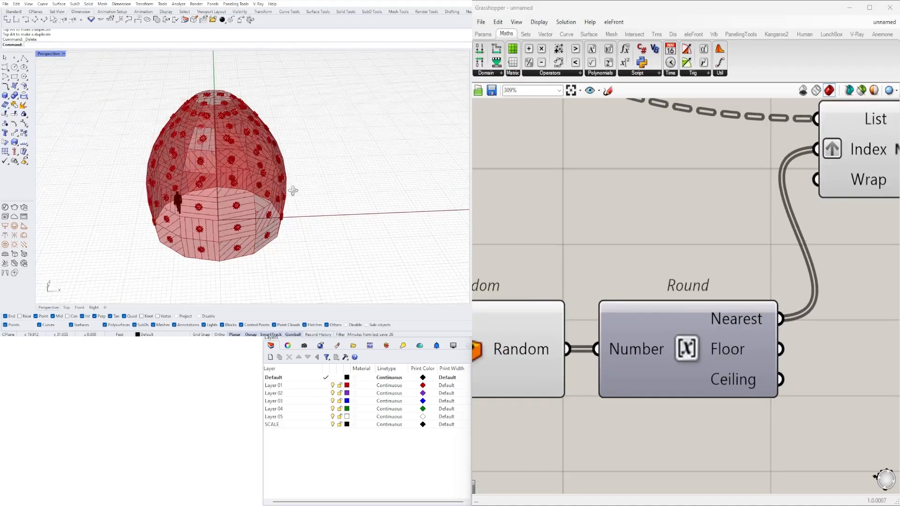
pyautogui.scroll(-6, 801, 202)
# Step: Move the Contour component slightly farther from the List Item component
pyautogui.click(797, 263)
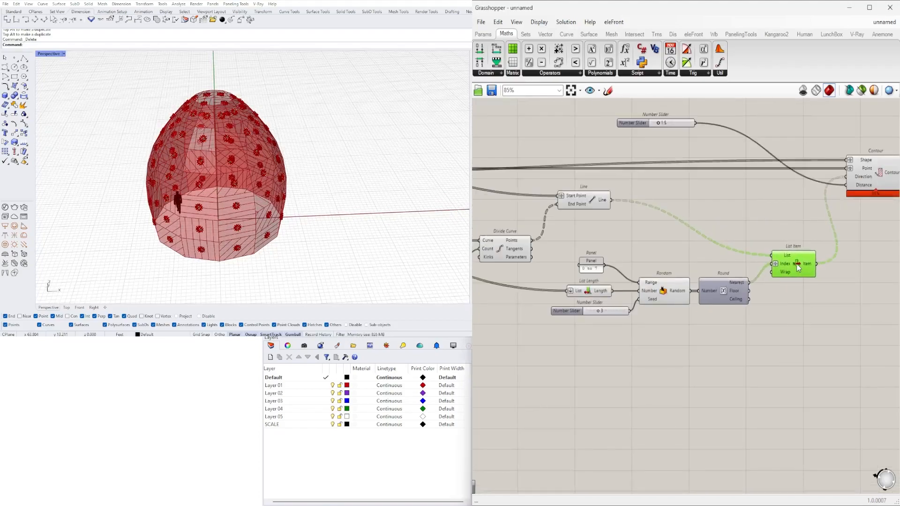
pyautogui.scroll(-4, 834, 263)
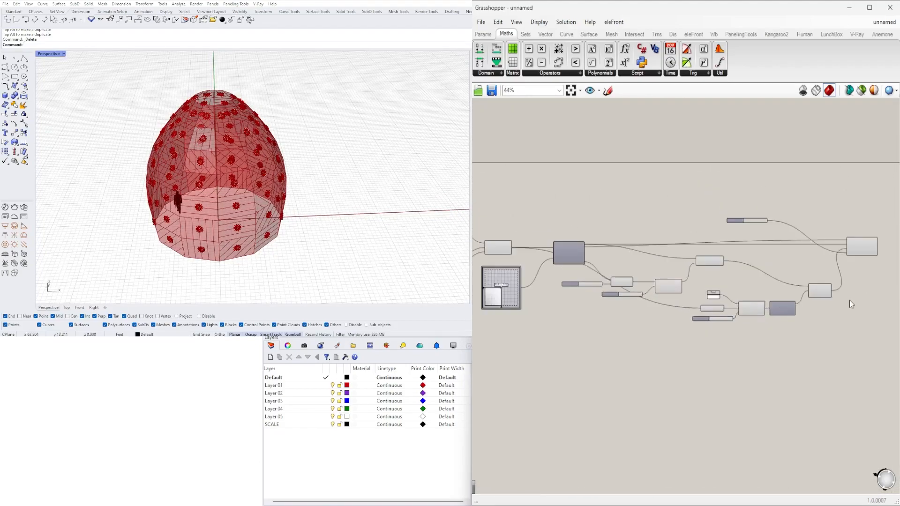
pyautogui.moveTo(863, 252); pyautogui.dragTo(877, 251)
pyautogui.click(858, 286)
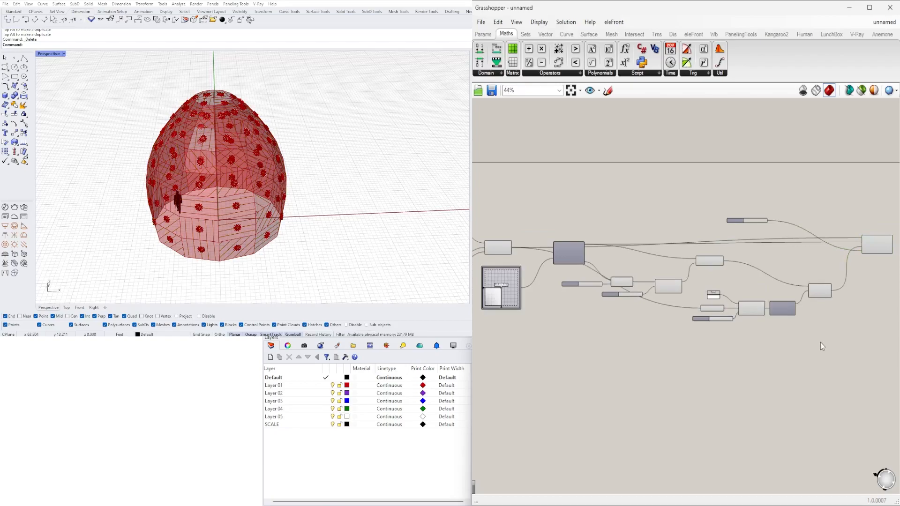
# Step: Turn off the preview of the components between Evaluate Surface and Contour, including Circle, Divide Curve, Line and List Item
pyautogui.scroll(-1, 821, 344)
pyautogui.moveTo(809, 354); pyautogui.dragTo(855, 365)
pyautogui.moveTo(828, 336); pyautogui.dragTo(590, 215)
pyautogui.middleClick(614, 229)
pyautogui.click(642, 198)
pyautogui.scroll(1, 837, 247)
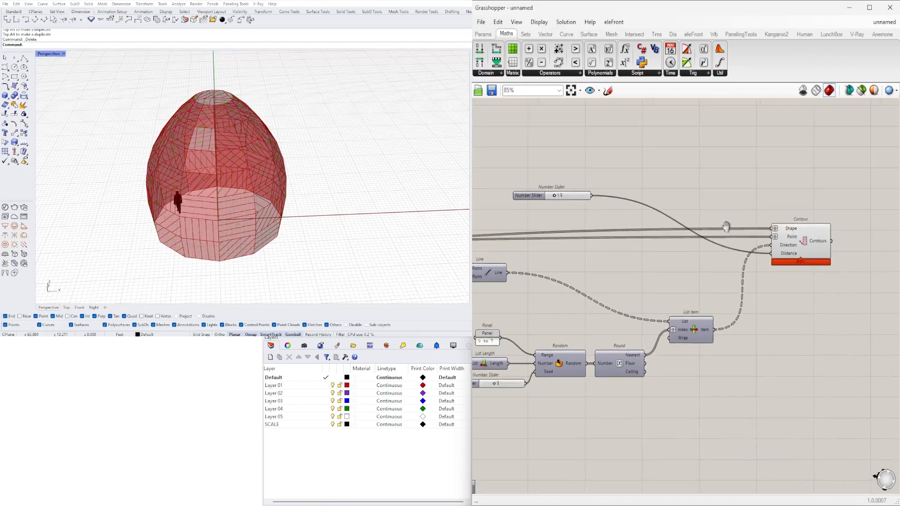
pyautogui.click(786, 239)
pyautogui.click(806, 286)
# Step: Move the Evaluate Surface component above the long wires running to Contour
pyautogui.scroll(4, 578, 238)
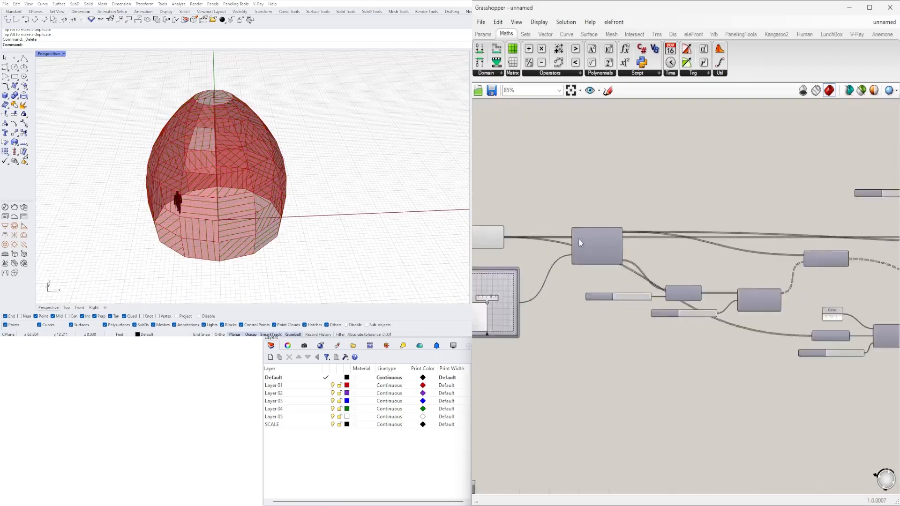
pyautogui.click(605, 243)
pyautogui.moveTo(606, 241); pyautogui.dragTo(632, 199)
pyautogui.scroll(-2, 631, 198)
pyautogui.moveTo(699, 224); pyautogui.dragTo(640, 213, button='right')
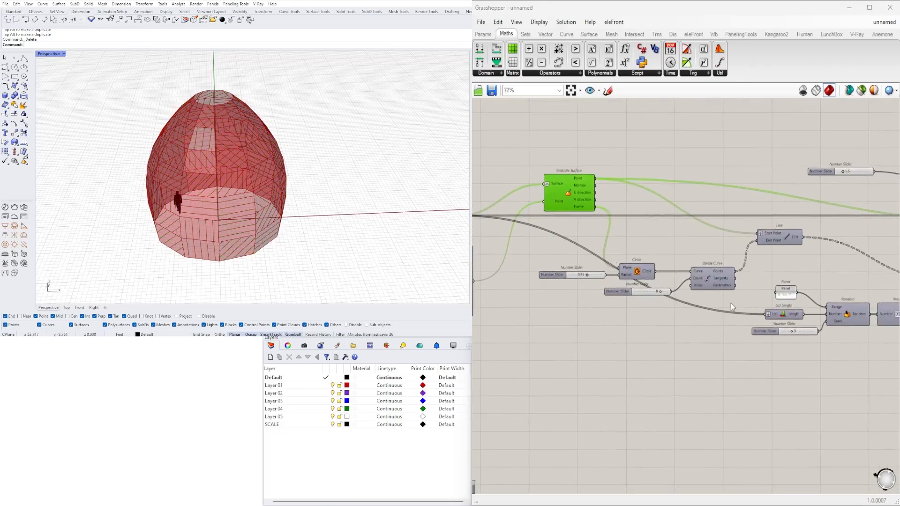
# Step: Set the slider feeding Random's Seed input to 4 and check the tower's contour pattern
pyautogui.scroll(8, 715, 319)
pyautogui.moveTo(716, 318)
pyautogui.mouseDown()
pyautogui.moveTo(680, 318)
pyautogui.moveTo(792, 322)
pyautogui.moveTo(724, 325)
pyautogui.mouseUp()
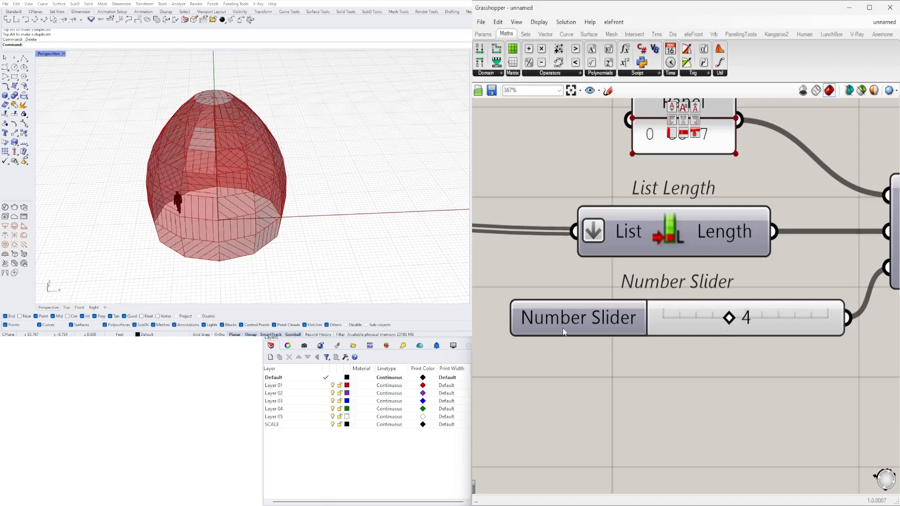
pyautogui.moveTo(190, 219); pyautogui.dragTo(186, 195, button='right')
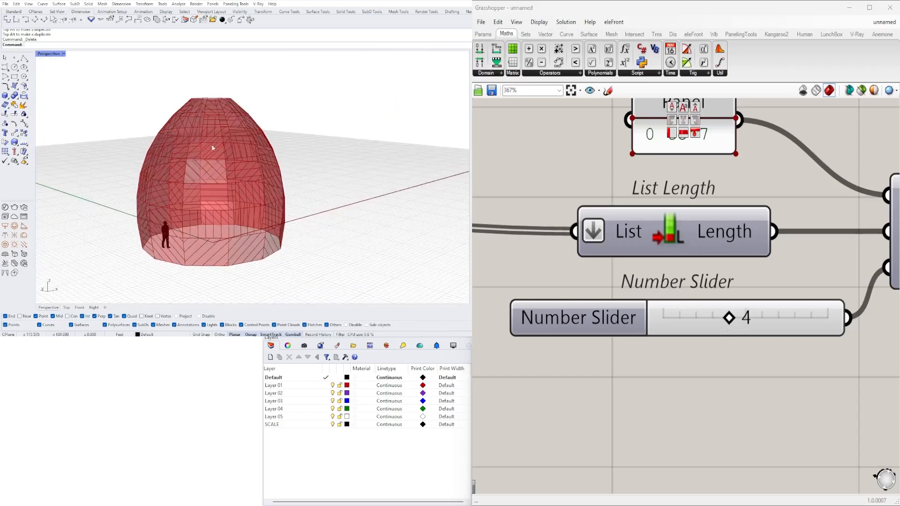
# Step: Move the slider feeding Divide Curve's Count input lower and set it to 10
pyautogui.scroll(-5, 610, 219)
pyautogui.moveTo(609, 219); pyautogui.dragTo(807, 238, button='right')
pyautogui.moveTo(650, 226); pyautogui.dragTo(754, 270, button='right')
pyautogui.scroll(4, 665, 237)
pyautogui.click(581, 245)
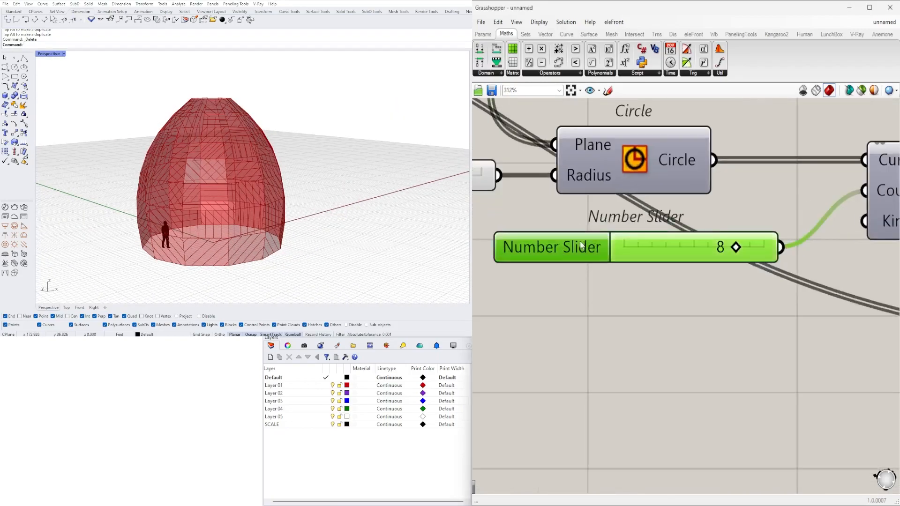
pyautogui.moveTo(581, 244); pyautogui.dragTo(549, 271)
pyautogui.scroll(2, 716, 277)
pyautogui.moveTo(725, 274); pyautogui.dragTo(761, 277)
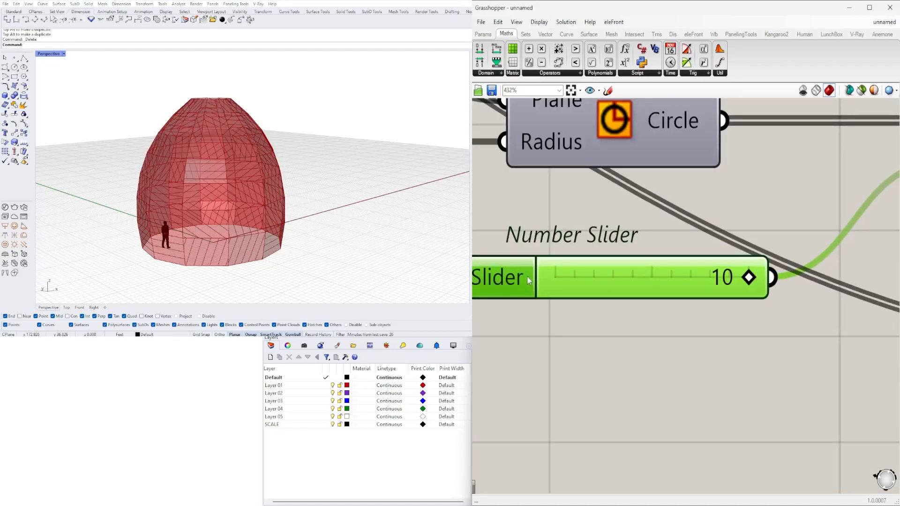
# Step: Raise the Count slider's maximum to 12 and set its value to 12
pyautogui.doubleClick(510, 279)
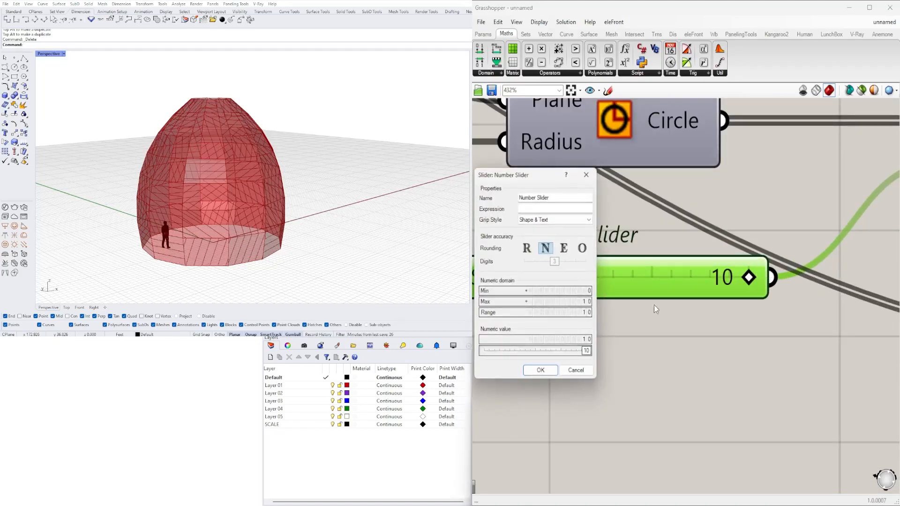
pyautogui.doubleClick(564, 301)
pyautogui.write('12')
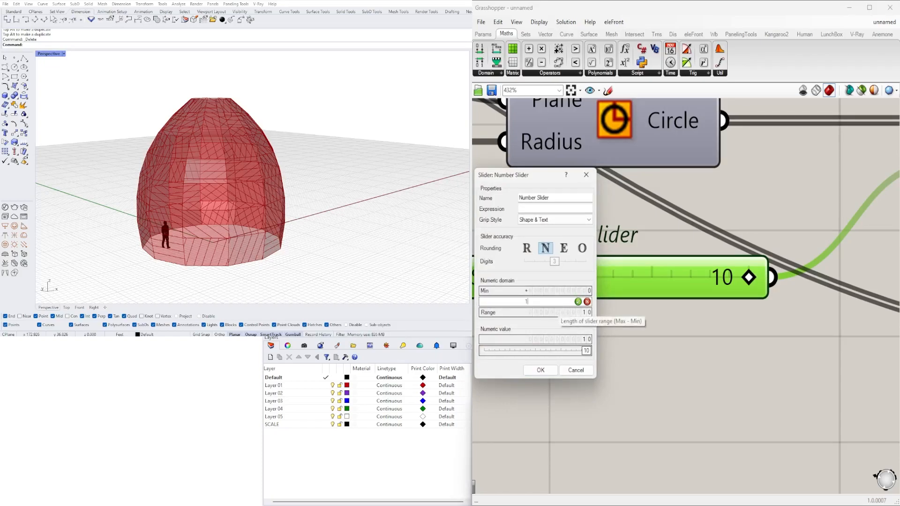
pyautogui.click(536, 371)
pyautogui.scroll(-3, 636, 300)
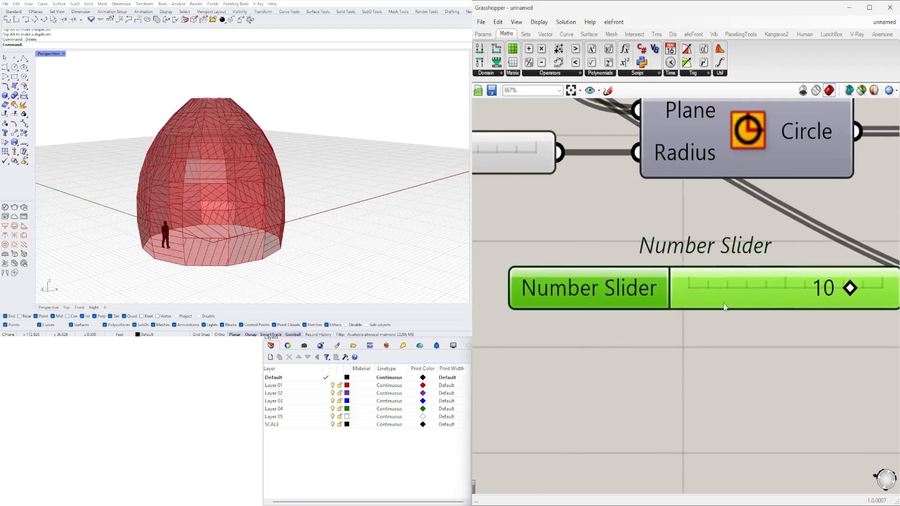
pyautogui.scroll(4, 685, 319)
pyautogui.moveTo(687, 309); pyautogui.dragTo(748, 310)
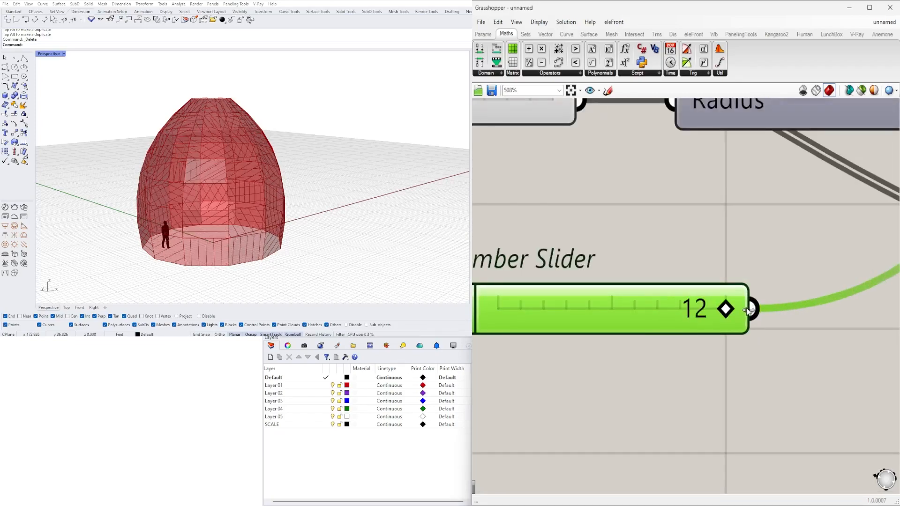
# Step: Examine how the division count, the Random component and its range panel relate along the definition
pyautogui.scroll(-7, 760, 310)
pyautogui.moveTo(825, 327); pyautogui.dragTo(601, 334, button='right')
pyautogui.click(676, 275)
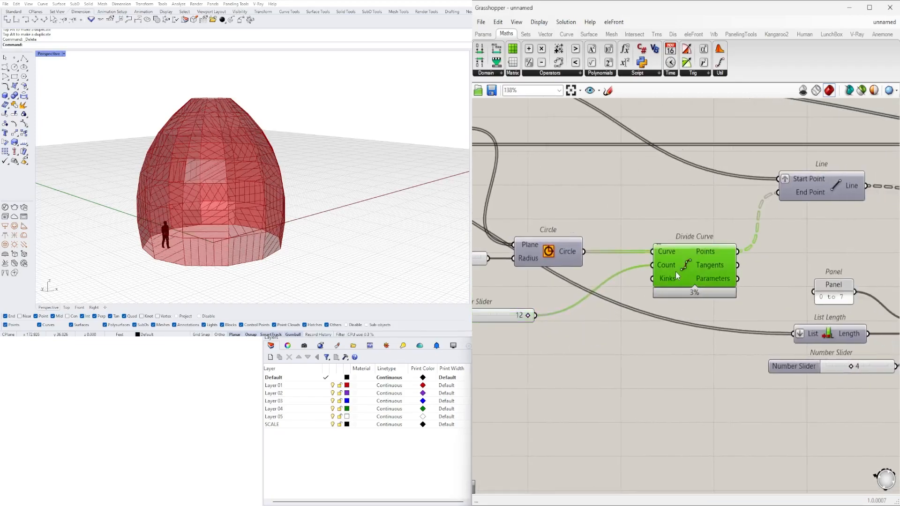
pyautogui.moveTo(672, 268)
pyautogui.scroll(-4, 598, 313)
pyautogui.scroll(4, 777, 335)
pyautogui.moveTo(778, 335); pyautogui.dragTo(692, 341, button='right')
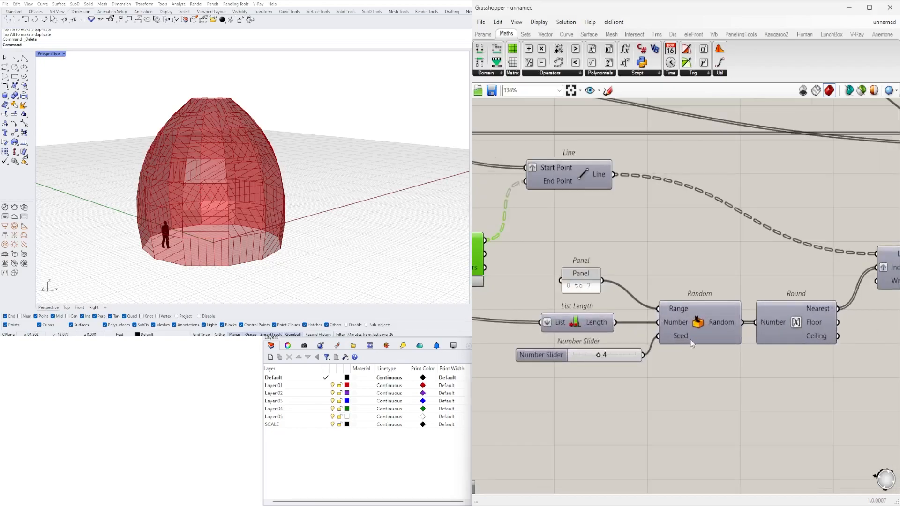
pyautogui.moveTo(678, 325)
pyautogui.click(716, 322)
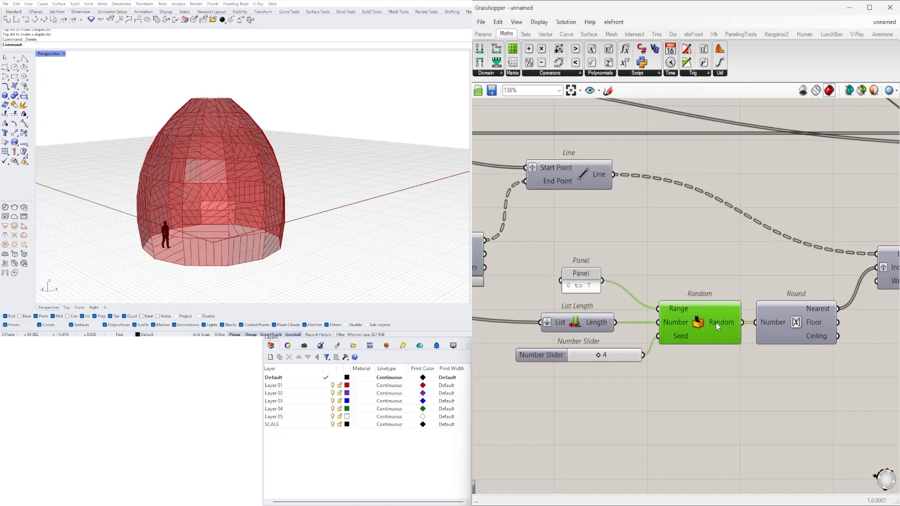
pyautogui.moveTo(615, 356)
pyautogui.moveTo(550, 328); pyautogui.dragTo(778, 325, button='right')
pyautogui.scroll(-1, 778, 325)
pyautogui.scroll(-1, 703, 324)
pyautogui.moveTo(525, 313); pyautogui.dragTo(573, 313, button='right')
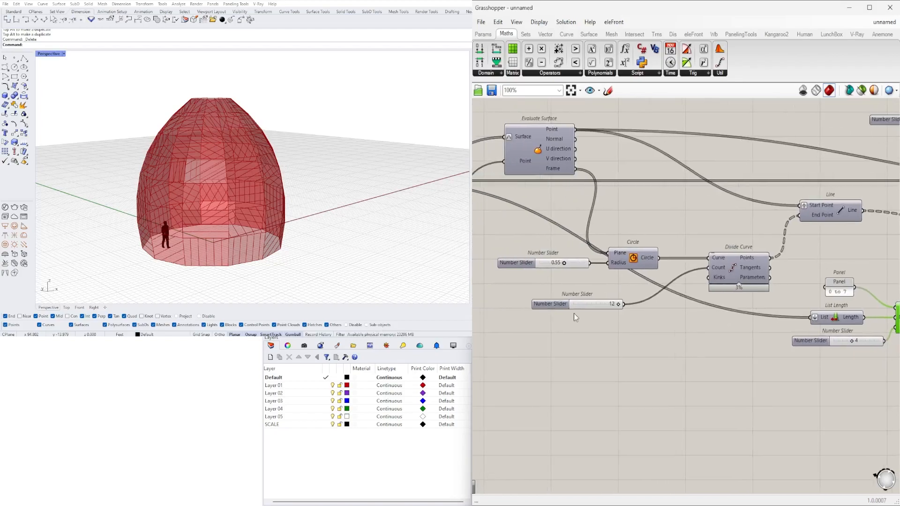
# Step: Move the Count slider slightly farther from the Divide Curve component
pyautogui.scroll(1, 551, 309)
pyautogui.moveTo(549, 307); pyautogui.dragTo(517, 317)
pyautogui.moveTo(864, 305); pyautogui.dragTo(690, 270, button='right')
pyautogui.click(716, 283)
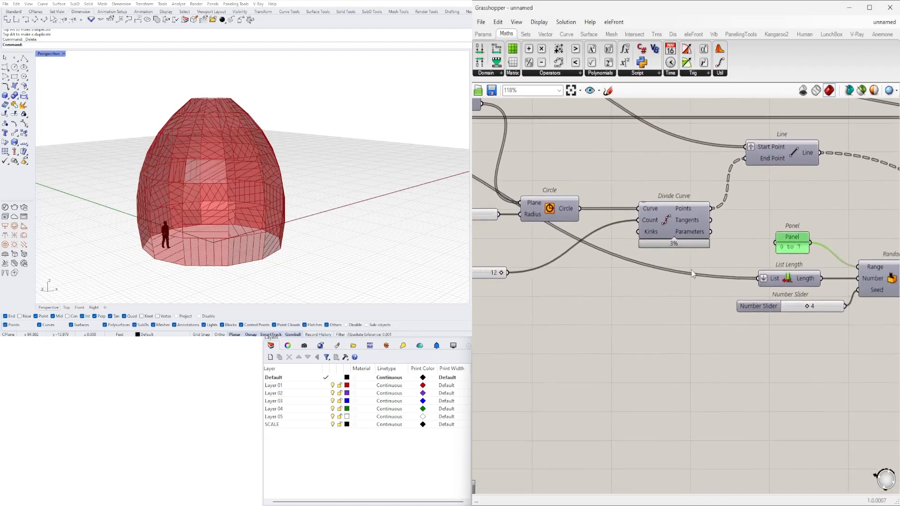
pyautogui.scroll(-1, 690, 270)
pyautogui.click(668, 282)
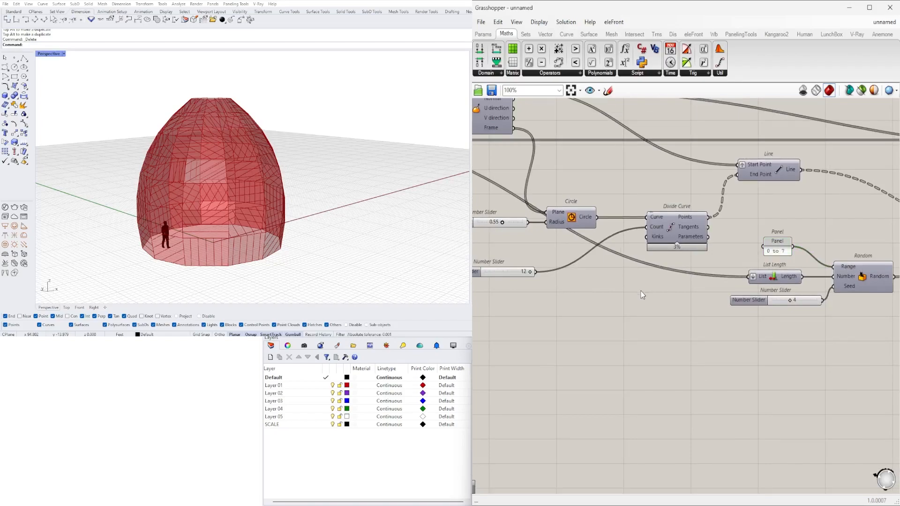
pyautogui.doubleClick(640, 291)
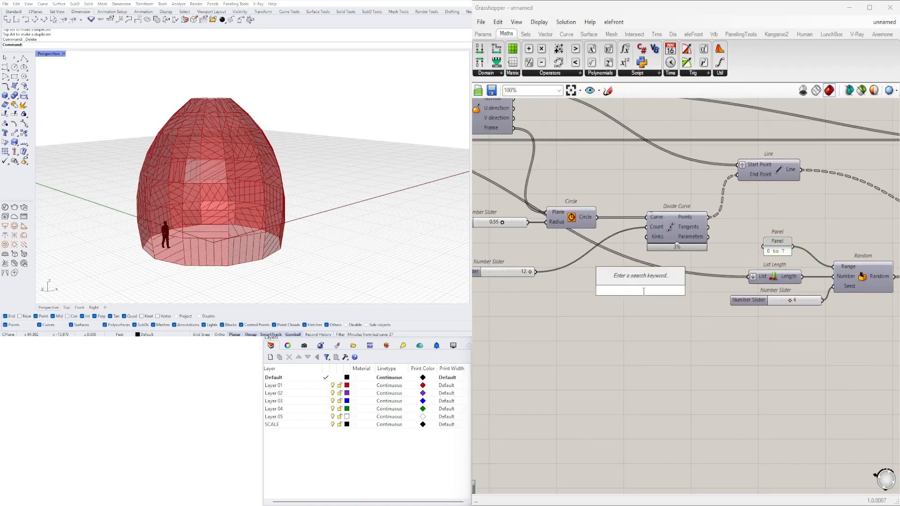
pyautogui.write('contr')
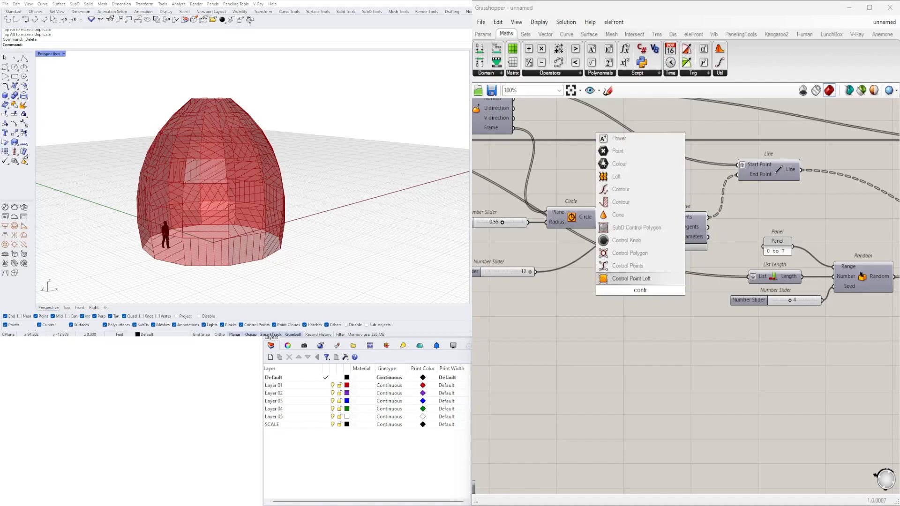
pyautogui.write('s')
pyautogui.press('BackSpace')
pyautogui.write('uct')
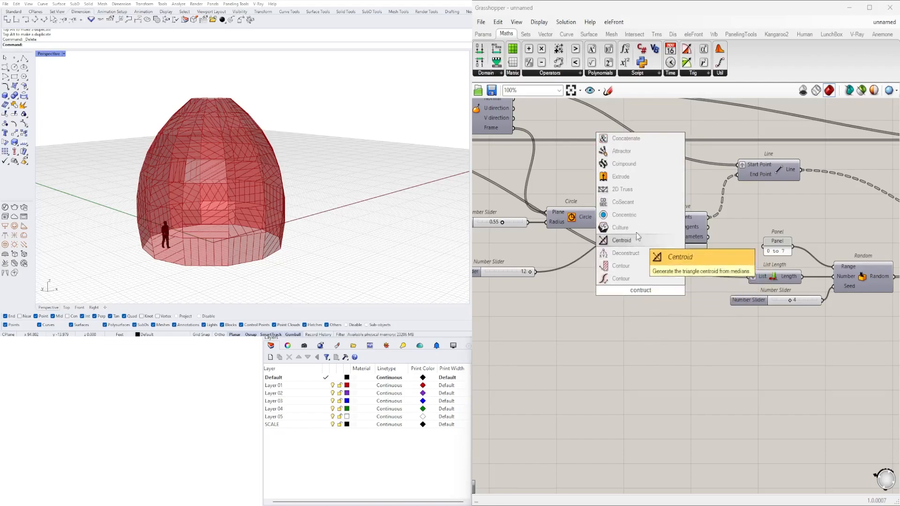
pyautogui.press('Escape')
# Step: Add a Construct Domain component below Divide Curve and feed its Domain end from the Count slider
pyautogui.doubleClick(649, 325)
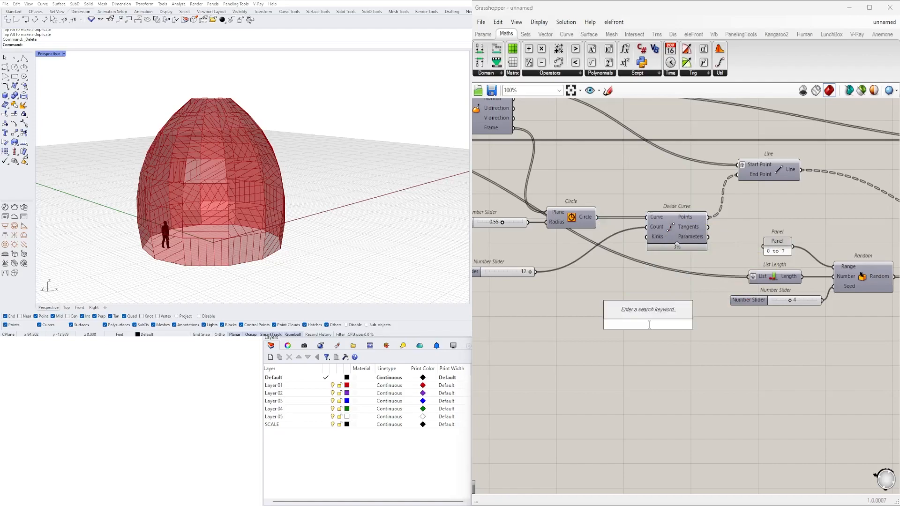
pyautogui.write('construct')
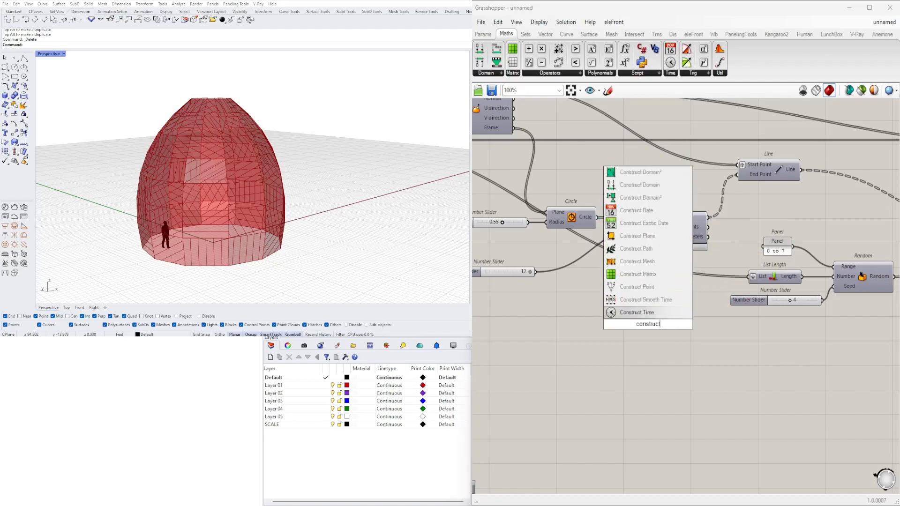
pyautogui.click(639, 185)
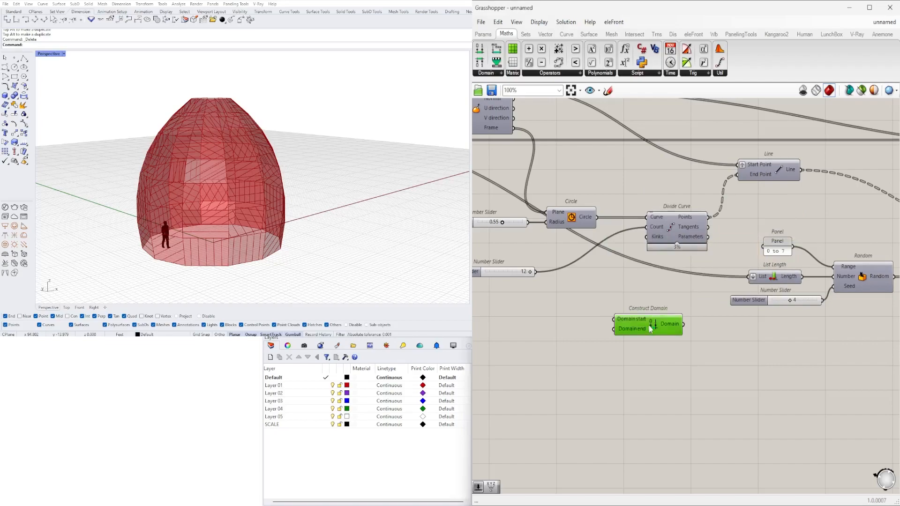
pyautogui.moveTo(650, 331); pyautogui.dragTo(661, 307)
pyautogui.moveTo(559, 271); pyautogui.dragTo(606, 261, button='right')
pyautogui.moveTo(585, 259); pyautogui.dragTo(672, 303)
# Step: Create a number slider with value 0 and connect it to Construct Domain's Domain start input
pyautogui.doubleClick(567, 308)
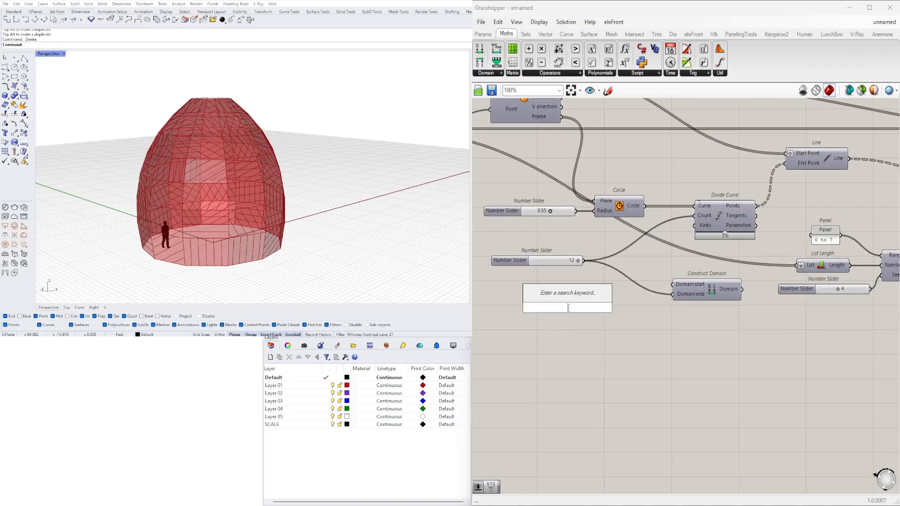
pyautogui.write('0')
pyautogui.press('Return')
pyautogui.moveTo(614, 308); pyautogui.dragTo(673, 285)
# Step: Connect Construct Domain's output to the Random component's Range input in place of the "0 to 7" panel
pyautogui.click(557, 264)
pyautogui.click(694, 285)
pyautogui.moveTo(742, 295); pyautogui.dragTo(674, 295, button='right')
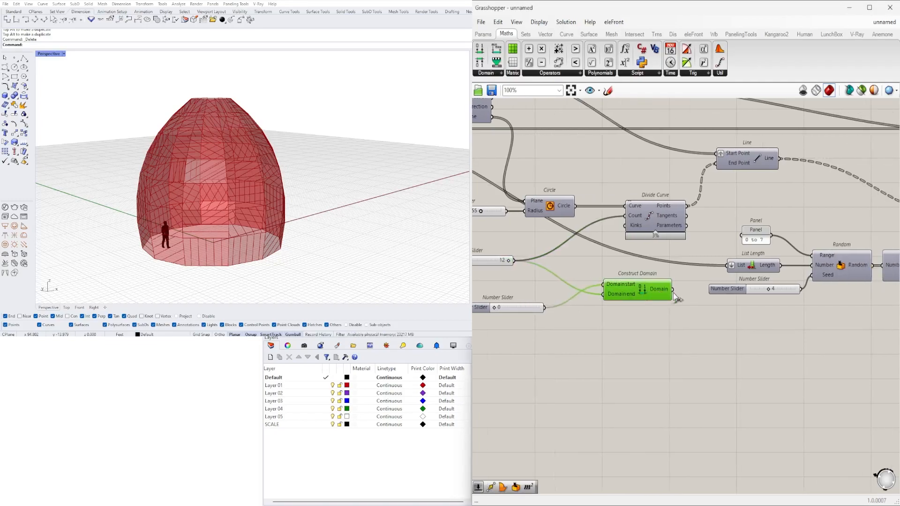
pyautogui.moveTo(672, 289); pyautogui.dragTo(811, 255)
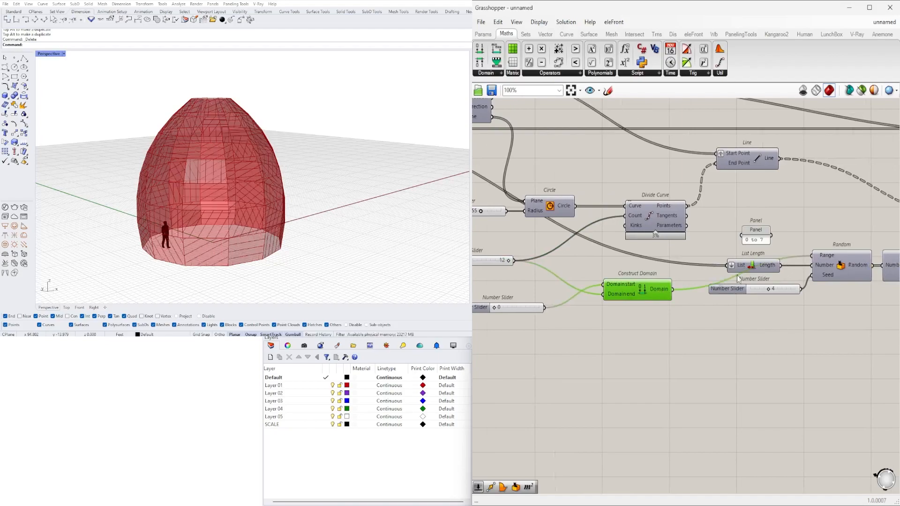
# Step: Stack List Length and the Seed slider beneath Construct Domain and try other seed values
pyautogui.moveTo(734, 266); pyautogui.dragTo(626, 318)
pyautogui.click(745, 295)
pyautogui.moveTo(744, 294); pyautogui.dragTo(625, 350)
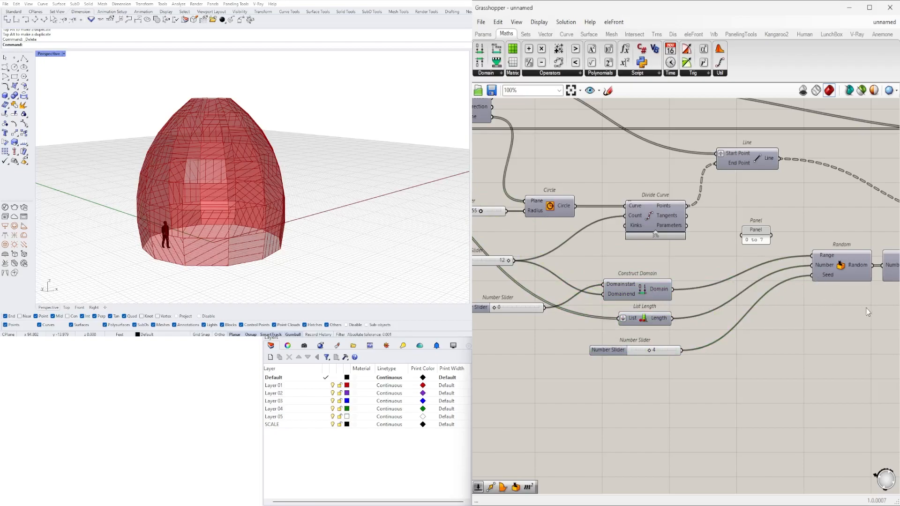
pyautogui.scroll(5, 649, 353)
pyautogui.moveTo(638, 341); pyautogui.dragTo(600, 345)
pyautogui.moveTo(636, 344)
pyautogui.mouseDown()
pyautogui.moveTo(759, 338)
pyautogui.moveTo(584, 336)
pyautogui.moveTo(634, 335)
pyautogui.mouseUp()
# Step: Raise the Count slider's maximum to 20 and set its value to 20
pyautogui.scroll(-6, 639, 286)
pyautogui.moveTo(623, 236); pyautogui.dragTo(742, 294, button='right')
pyautogui.scroll(4, 547, 268)
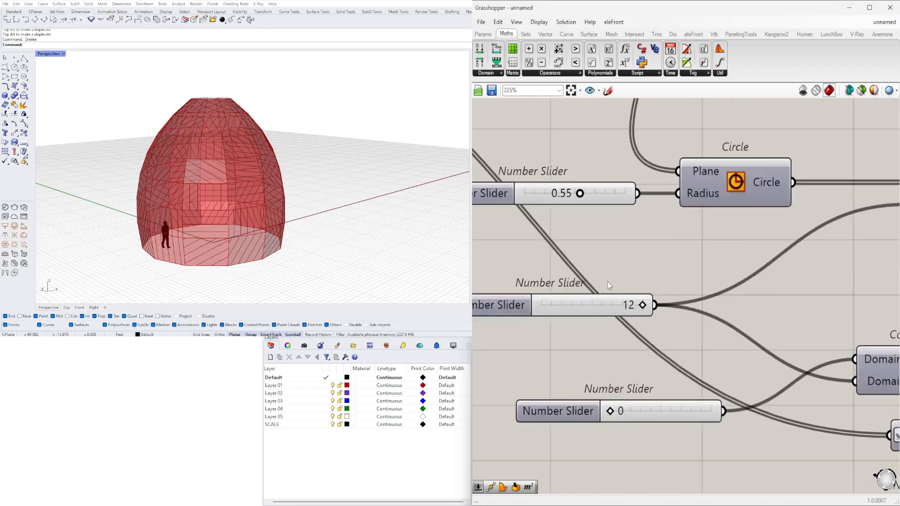
pyautogui.doubleClick(584, 306)
pyautogui.doubleClick(600, 327)
pyautogui.write('20')
pyautogui.click(587, 396)
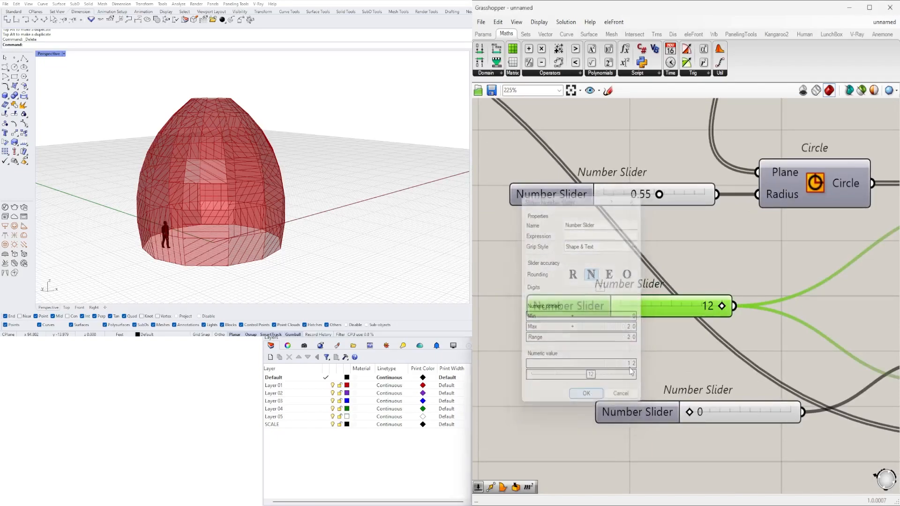
pyautogui.moveTo(682, 307); pyautogui.dragTo(810, 303)
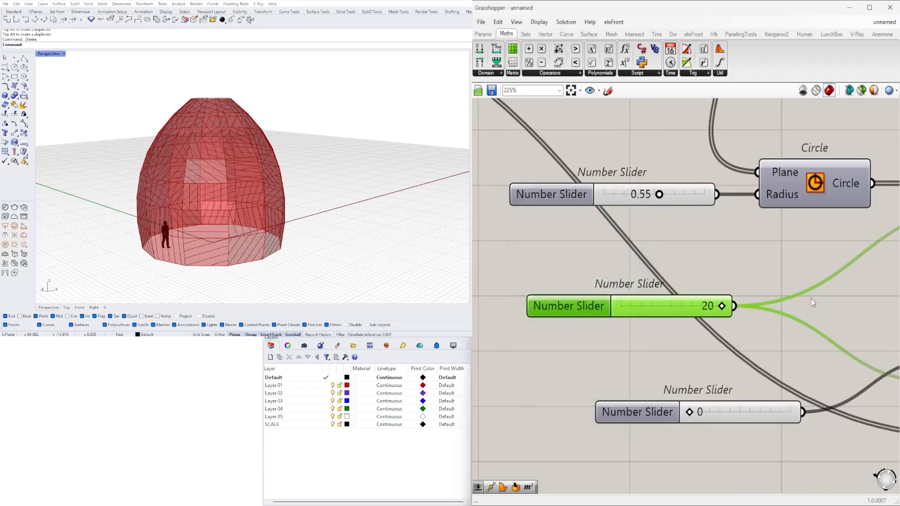
# Step: Set the Random component's Seed slider to 9 and inspect the tower's contour pattern from several angles
pyautogui.scroll(-5, 656, 319)
pyautogui.scroll(2, 625, 382)
pyautogui.moveTo(755, 384); pyautogui.dragTo(571, 365, button='right')
pyautogui.scroll(4, 611, 376)
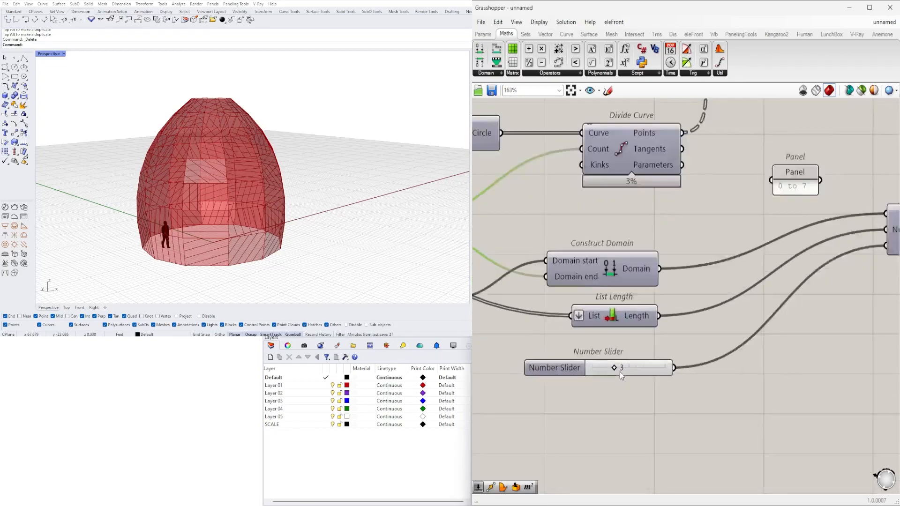
pyautogui.moveTo(621, 370); pyautogui.dragTo(680, 367)
pyautogui.scroll(5, 240, 187)
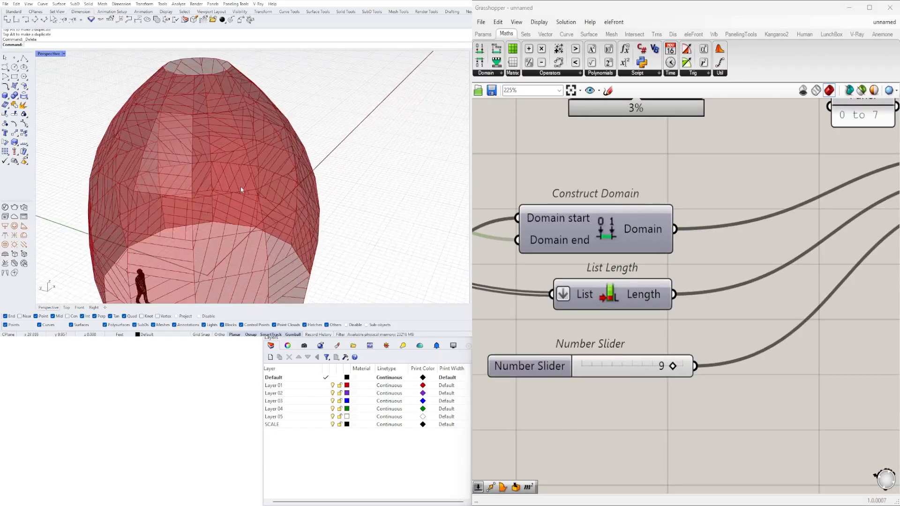
pyautogui.scroll(-5, 277, 173)
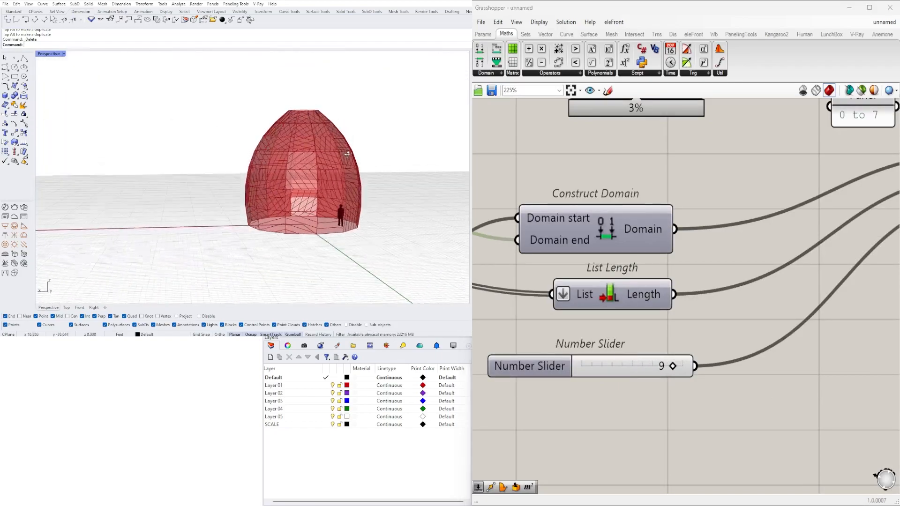
pyautogui.scroll(-5, 677, 316)
pyautogui.scroll(5, 698, 324)
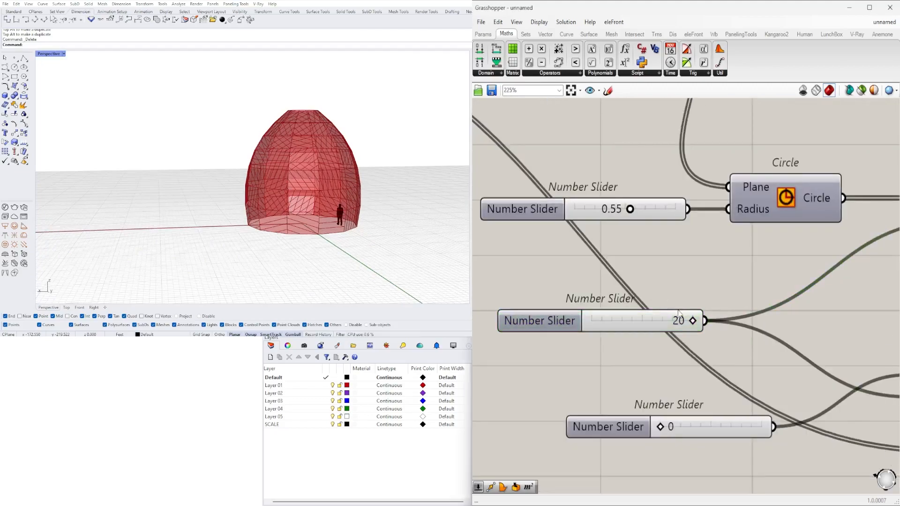
# Step: Try Count slider values of 6, 8 and 3 and compare the contour directions on the tower
pyautogui.doubleClick(677, 325)
pyautogui.press('Return')
pyautogui.moveTo(346, 155); pyautogui.dragTo(395, 160, button='right')
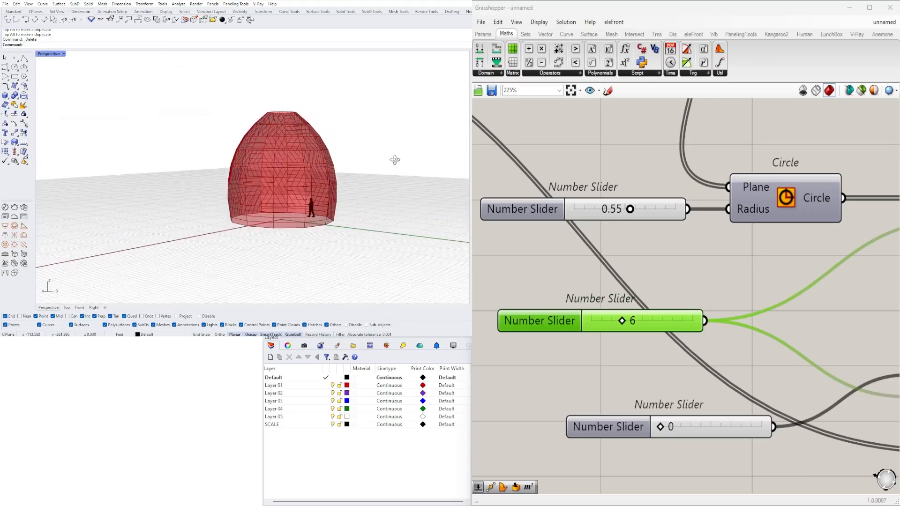
pyautogui.doubleClick(632, 322)
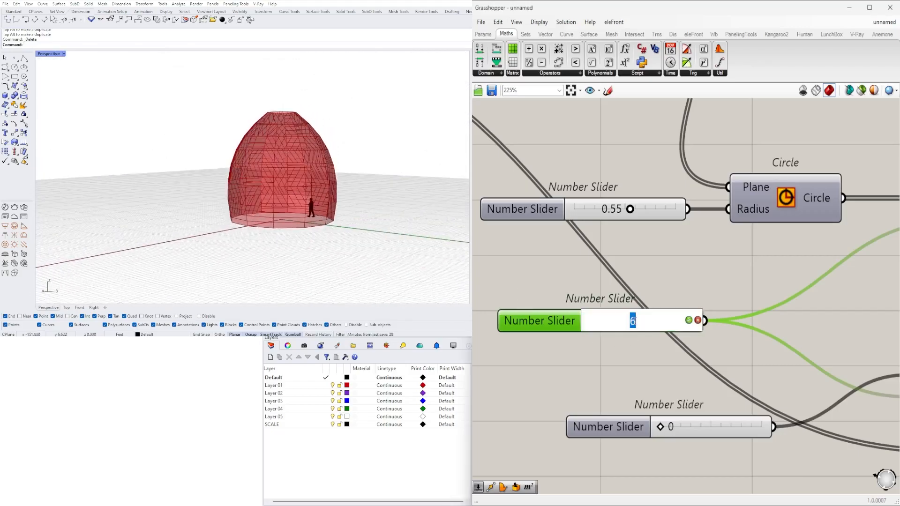
pyautogui.press('Return')
pyautogui.scroll(5, 279, 223)
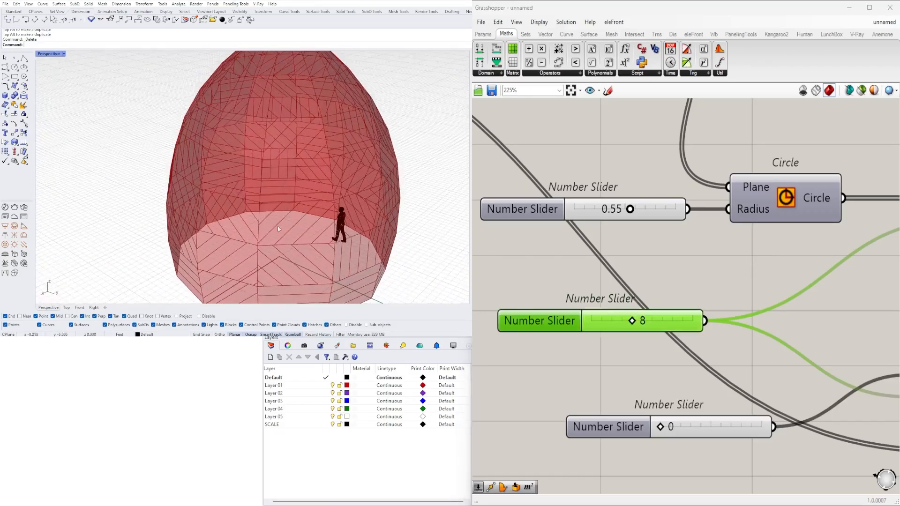
pyautogui.doubleClick(650, 320)
pyautogui.write('3')
pyautogui.press('Return')
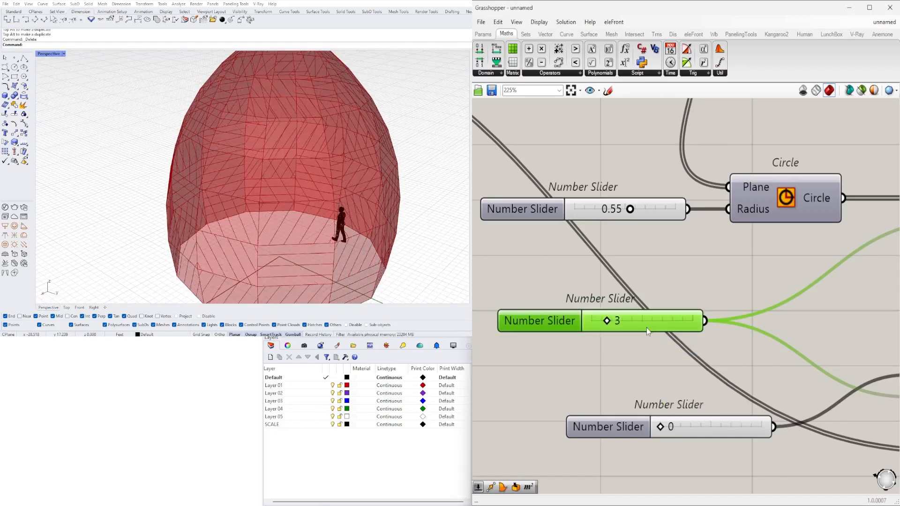
# Step: Inspect the contoured tower in the Perspective viewport and lower the Random component's Seed slider to 0
pyautogui.scroll(-4, 733, 359)
pyautogui.moveTo(348, 260); pyautogui.dragTo(294, 211, button='right')
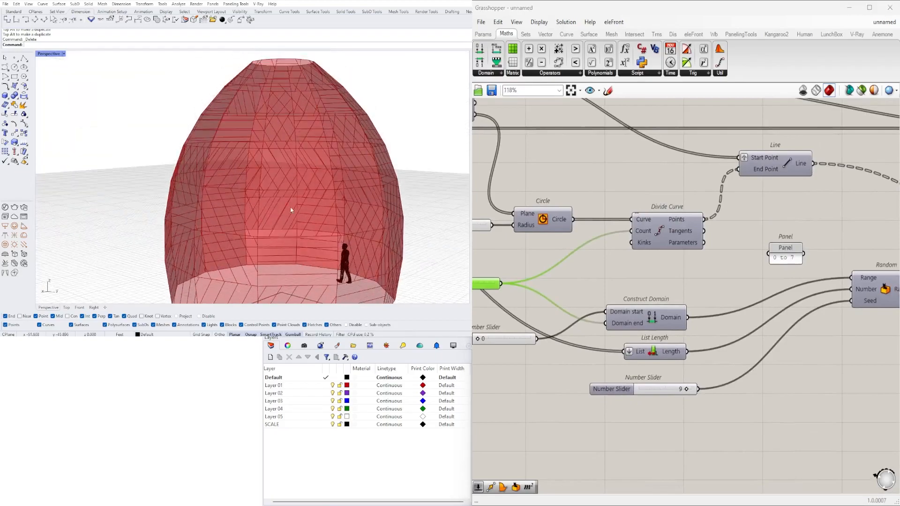
pyautogui.scroll(5, 696, 382)
pyautogui.scroll(-5, 660, 380)
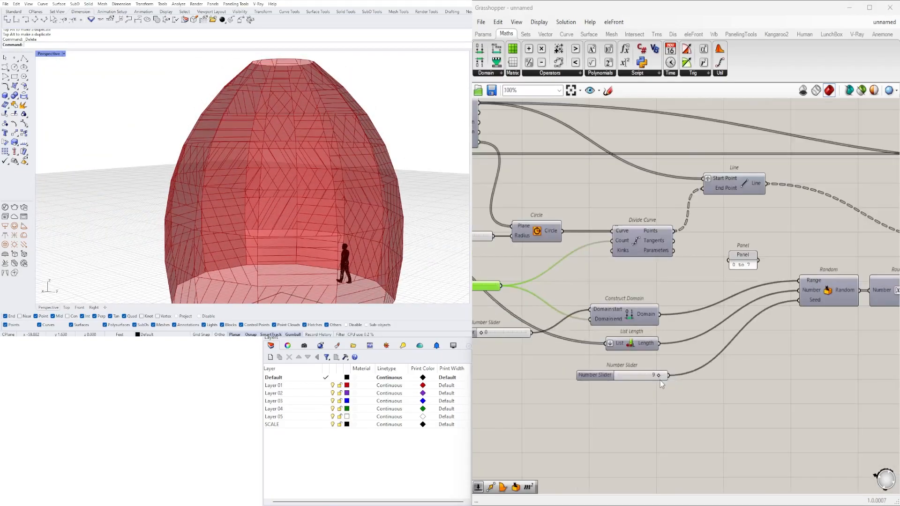
pyautogui.moveTo(631, 376); pyautogui.dragTo(599, 377)
# Step: Set the Count slider shared by Divide Curve and Construct Domain to 5
pyautogui.scroll(-2, 666, 350)
pyautogui.moveTo(494, 298); pyautogui.dragTo(642, 313, button='right')
pyautogui.scroll(5, 641, 314)
pyautogui.moveTo(625, 314)
pyautogui.mouseDown()
pyautogui.moveTo(649, 314)
pyautogui.moveTo(634, 317)
pyautogui.mouseUp()
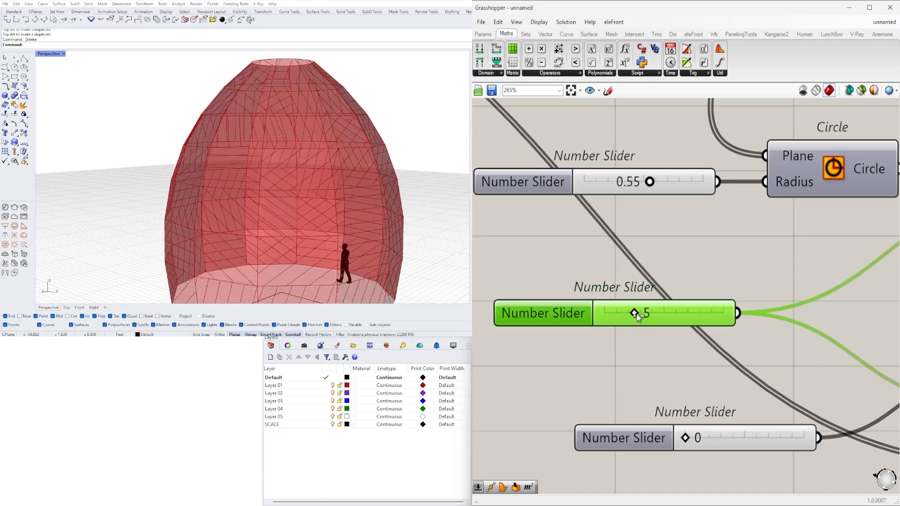
# Step: Move Construct Domain, List Length and the Seed slider as a compact group directly beneath Divide Curve
pyautogui.scroll(-4, 326, 187)
pyautogui.moveTo(327, 191); pyautogui.dragTo(403, 192, button='right')
pyautogui.scroll(-3, 695, 271)
pyautogui.scroll(-3, 720, 288)
pyautogui.moveTo(789, 387); pyautogui.dragTo(715, 358, button='right')
pyautogui.moveTo(681, 394); pyautogui.dragTo(533, 304)
pyautogui.scroll(3, 635, 301)
pyautogui.moveTo(669, 313); pyautogui.dragTo(688, 273)
pyautogui.click(635, 375)
pyautogui.rightClick(634, 375)
pyautogui.click(570, 353)
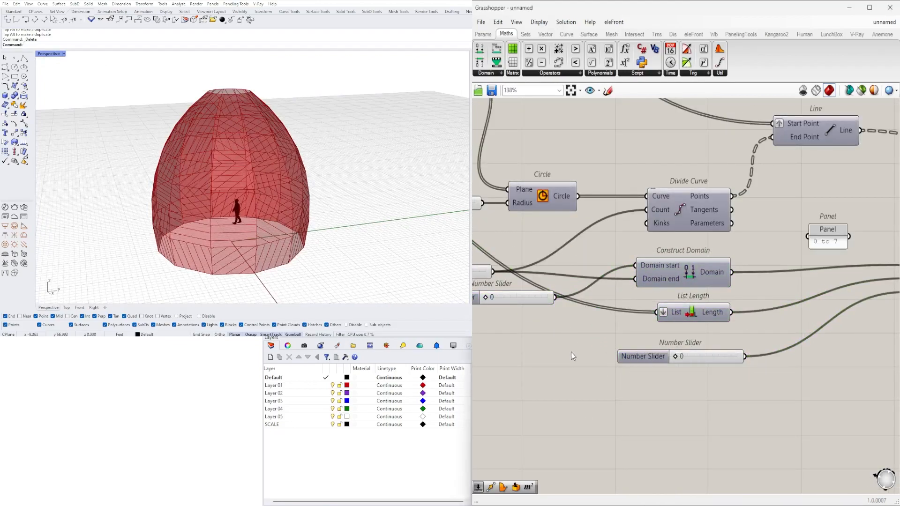
# Step: Align the Count slider just above the slider feeding Domain start
pyautogui.moveTo(571, 352); pyautogui.dragTo(664, 402, button='right')
pyautogui.moveTo(496, 319); pyautogui.dragTo(556, 306)
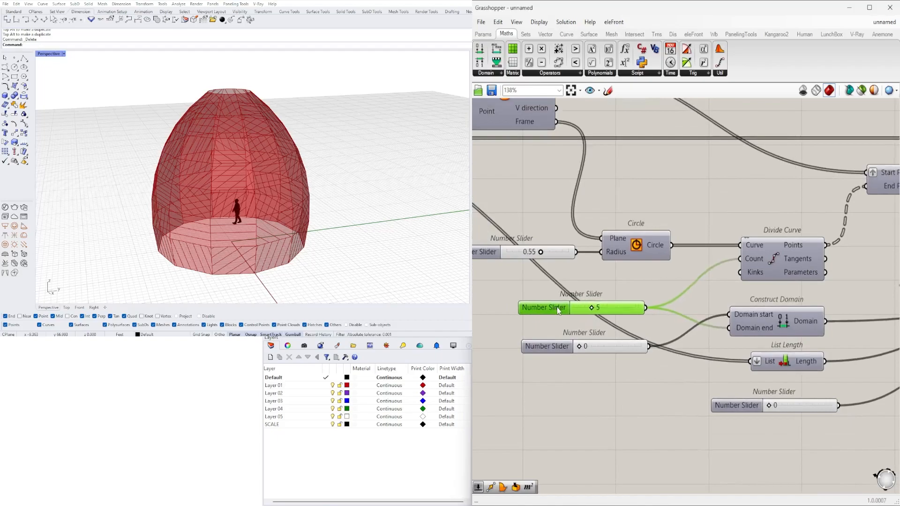
pyautogui.click(703, 296)
# Step: Highlight the Contour component's result and examine the contour lines on the tower's panels up close
pyautogui.scroll(-4, 770, 297)
pyautogui.moveTo(825, 305); pyautogui.dragTo(739, 303, button='right')
pyautogui.click(762, 237)
pyautogui.click(337, 170)
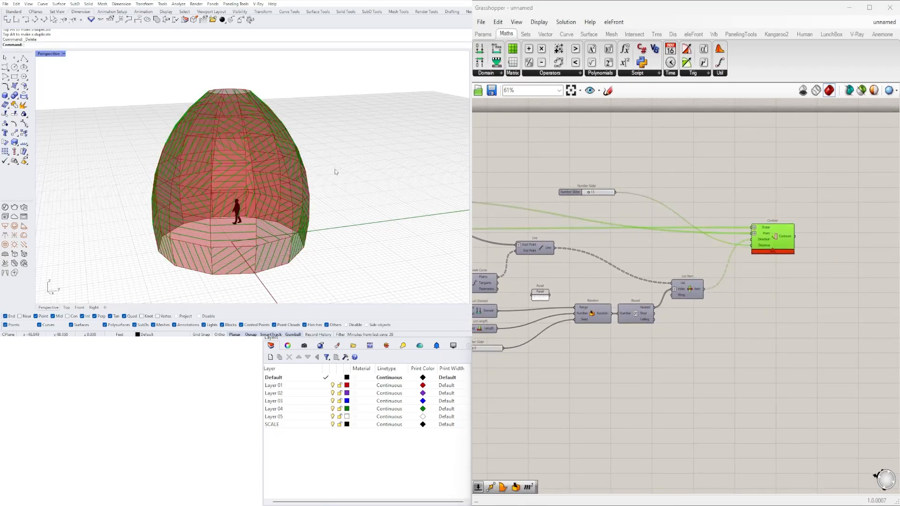
pyautogui.scroll(3, 337, 171)
pyautogui.moveTo(281, 178); pyautogui.dragTo(305, 216, button='right')
pyautogui.scroll(-2, 238, 221)
pyautogui.moveTo(238, 220); pyautogui.dragTo(304, 204, button='right')
pyautogui.scroll(3, 188, 238)
pyautogui.scroll(-3, 275, 226)
pyautogui.scroll(3, 304, 205)
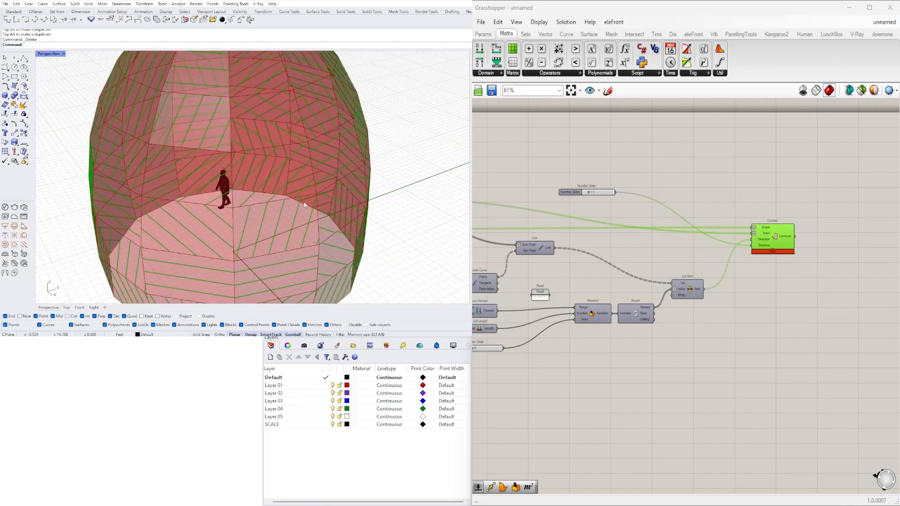
pyautogui.scroll(-5, 245, 208)
pyautogui.scroll(4, 249, 207)
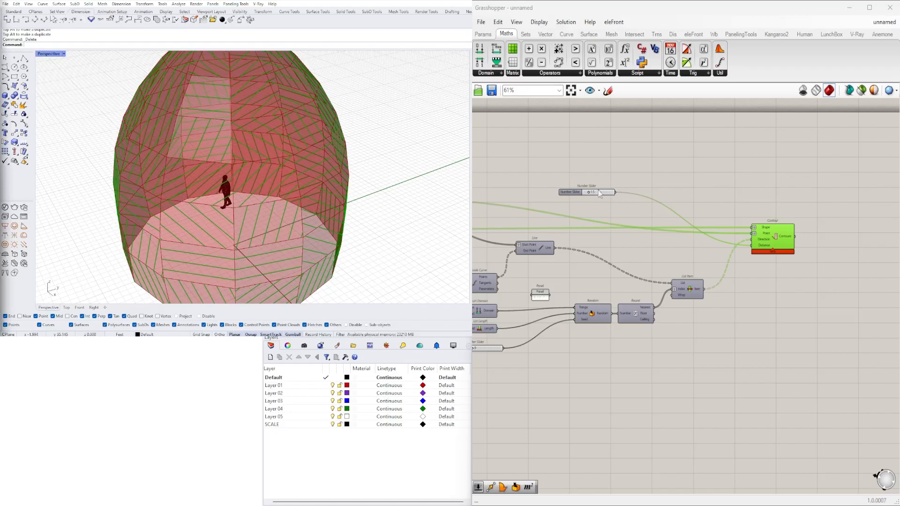
# Step: Add a LunchBox Panel Frame component above Evaluate Surface and feed the Quad Panels output into its Panel input
pyautogui.scroll(-1, 640, 213)
pyautogui.moveTo(657, 229); pyautogui.dragTo(807, 237, button='right')
pyautogui.scroll(5, 579, 201)
pyautogui.scroll(-4, 666, 241)
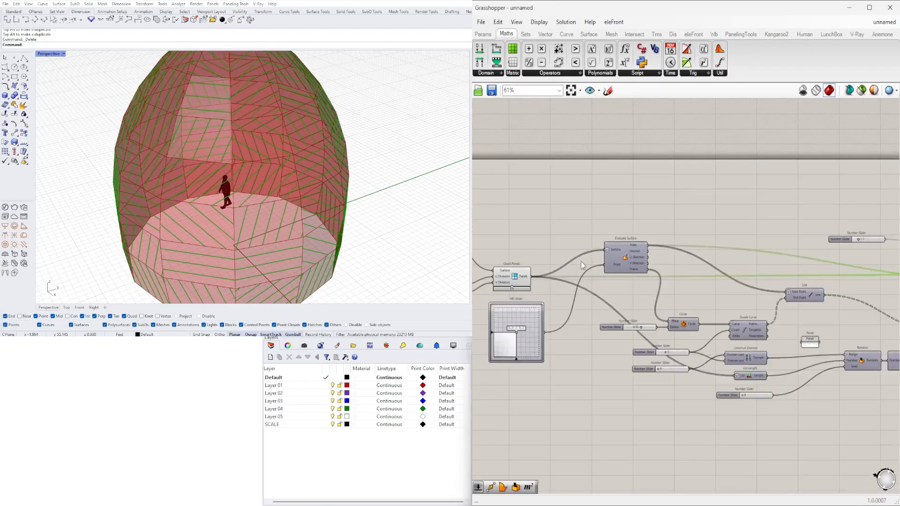
pyautogui.moveTo(587, 261); pyautogui.dragTo(637, 248, button='right')
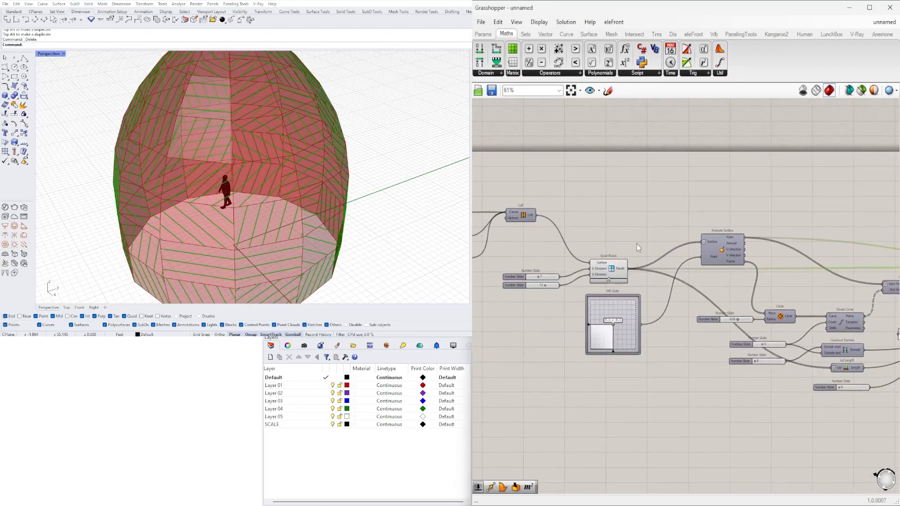
pyautogui.click(832, 38)
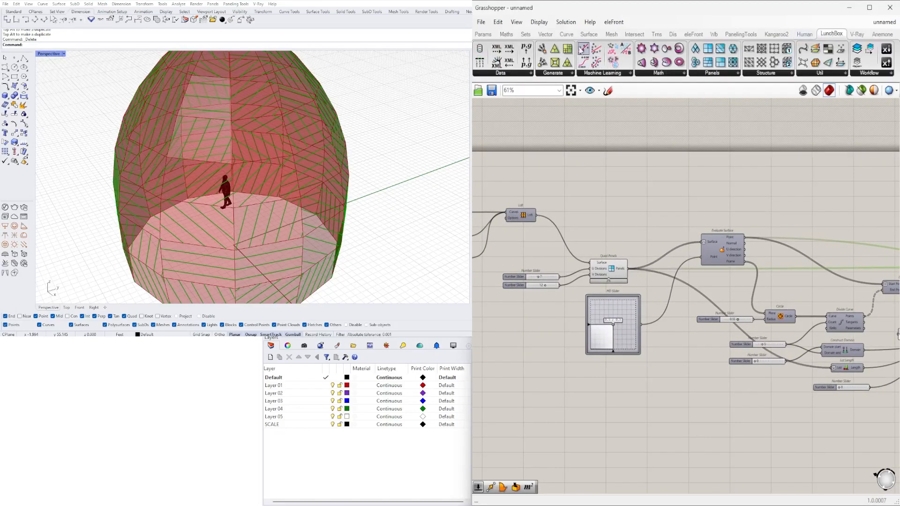
pyautogui.click(555, 75)
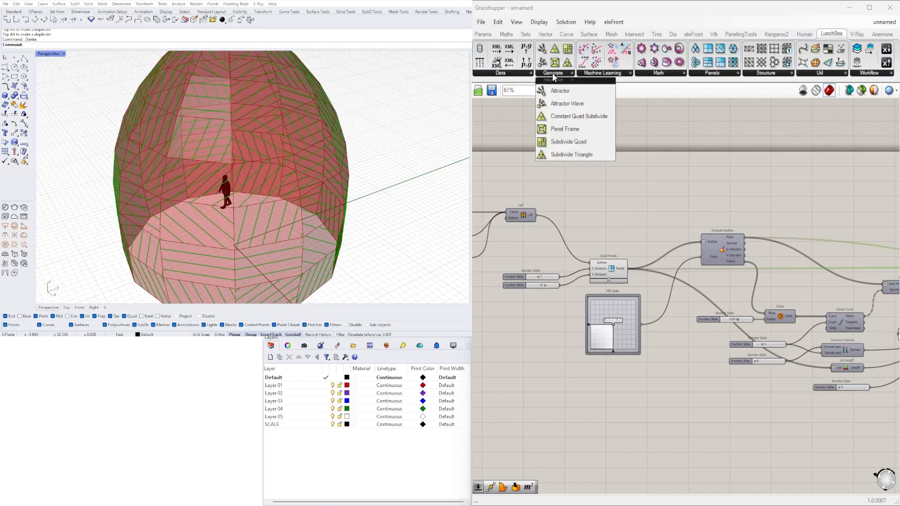
pyautogui.click(571, 133)
pyautogui.click(675, 203)
pyautogui.scroll(3, 675, 203)
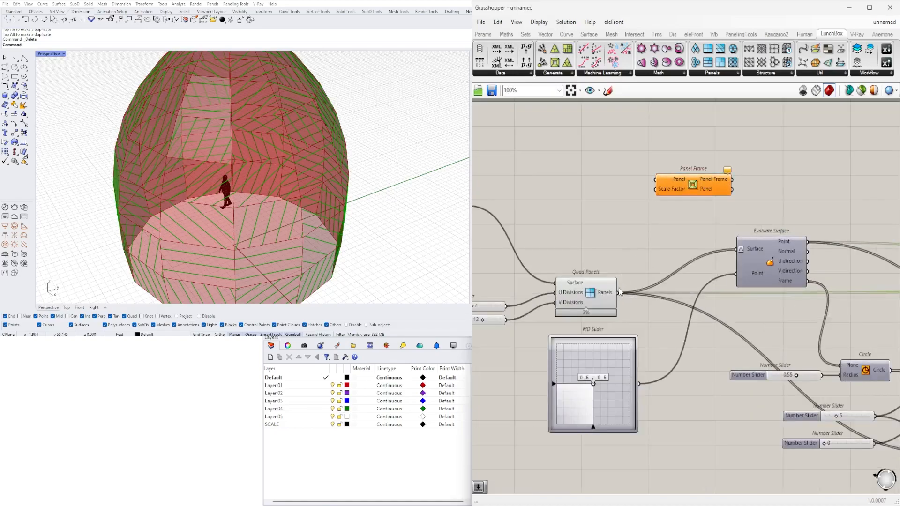
pyautogui.moveTo(621, 300); pyautogui.dragTo(721, 196)
# Step: Add a number slider to Panel Frame's Scale Factor and set it to 0.85
pyautogui.doubleClick(636, 174)
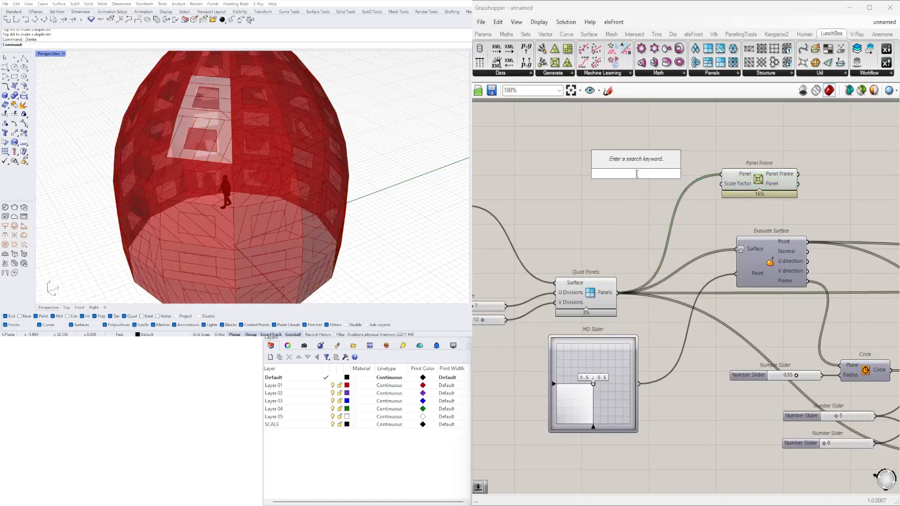
pyautogui.write('.8')
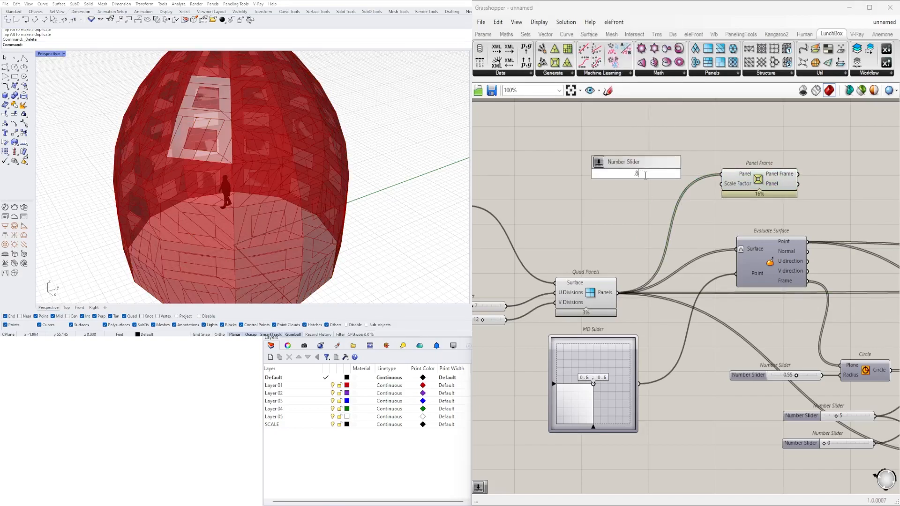
pyautogui.write('8')
pyautogui.press('Return')
pyautogui.scroll(4, 687, 176)
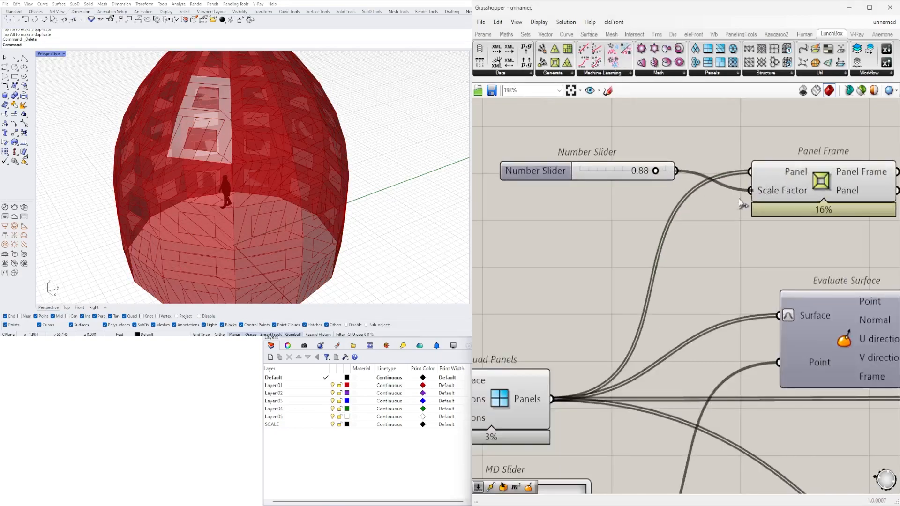
pyautogui.scroll(8, 655, 168)
pyautogui.moveTo(658, 182)
pyautogui.mouseDown()
pyautogui.moveTo(630, 181)
pyautogui.moveTo(649, 183)
pyautogui.mouseUp()
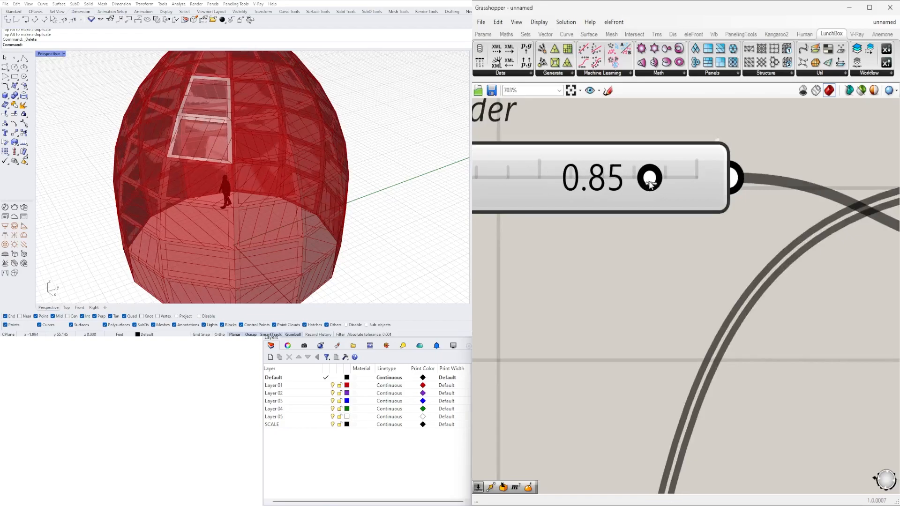
pyautogui.scroll(-9, 562, 181)
# Step: Highlight the Panel Frame and Quad Panels results in turn to compare them on the tower
pyautogui.click(693, 206)
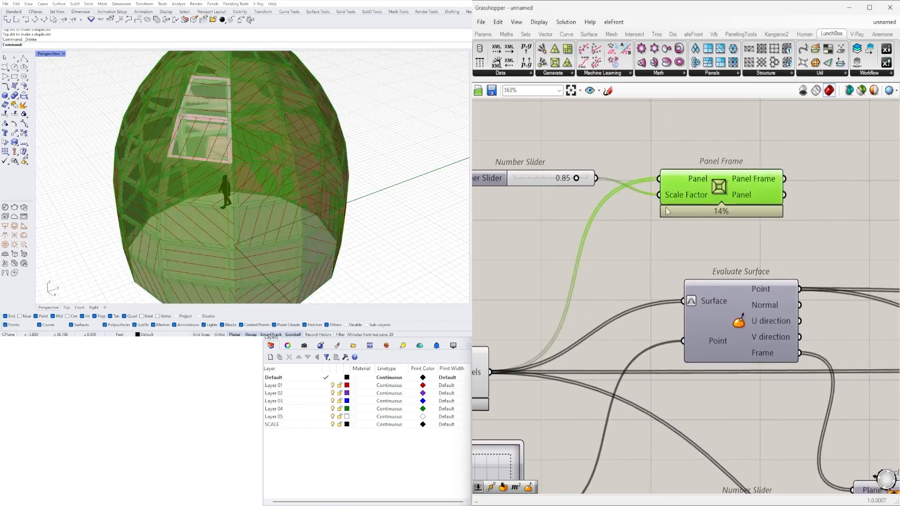
pyautogui.scroll(-3, 769, 239)
pyautogui.moveTo(792, 250); pyautogui.dragTo(706, 256, button='right')
pyautogui.click(746, 251)
pyautogui.scroll(-1, 681, 227)
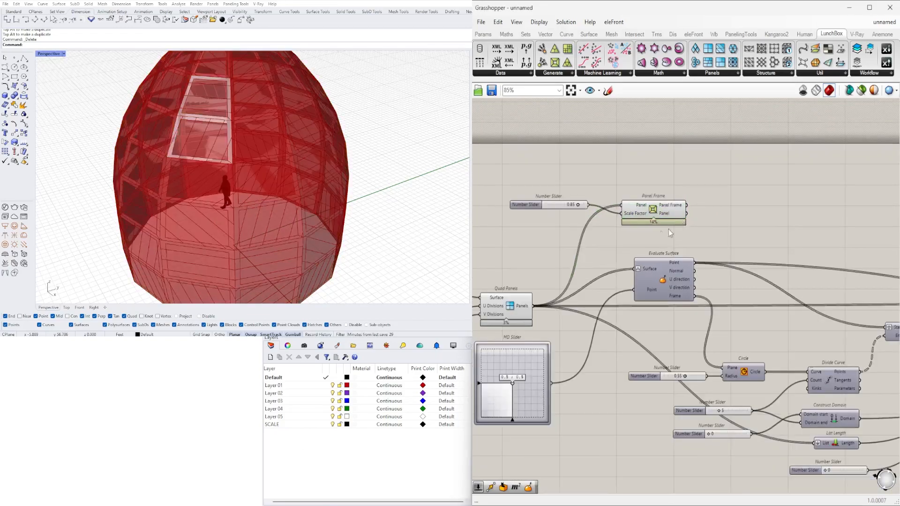
pyautogui.moveTo(522, 308); pyautogui.dragTo(588, 295, button='right')
pyautogui.click(588, 295)
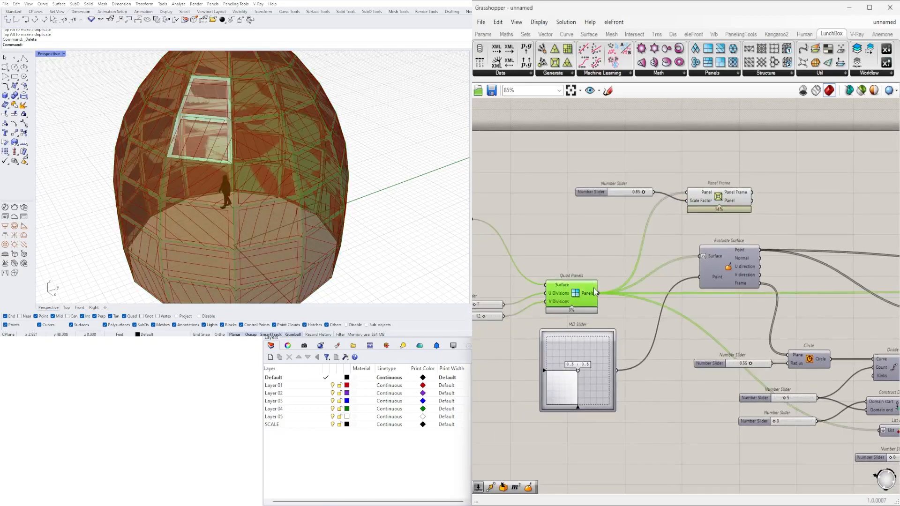
# Step: Replace Contour's Shape input with the Panel output of Panel Frame
pyautogui.moveTo(760, 284); pyautogui.dragTo(573, 259, button='right')
pyautogui.moveTo(559, 187); pyautogui.dragTo(548, 159, button='right')
pyautogui.click(544, 149)
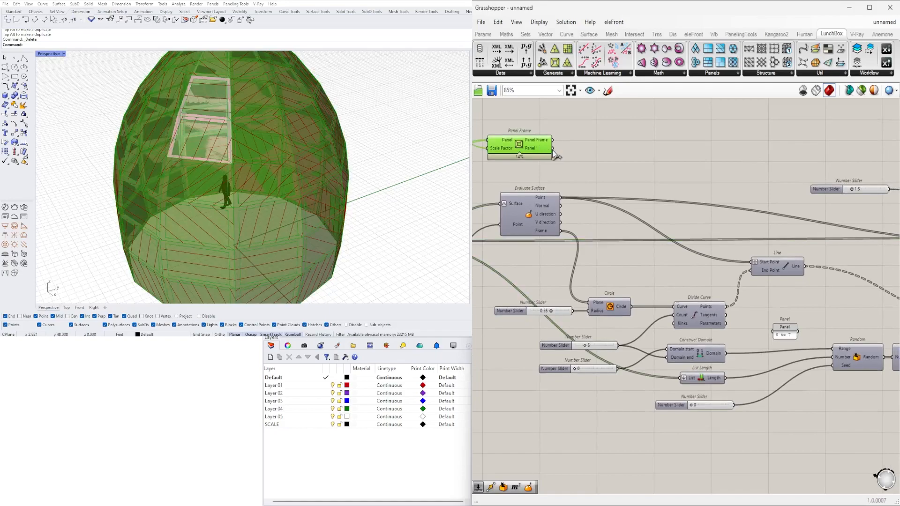
pyautogui.scroll(-5, 570, 145)
pyautogui.moveTo(550, 160); pyautogui.dragTo(707, 208)
pyautogui.scroll(6, 793, 162)
pyautogui.click(724, 187)
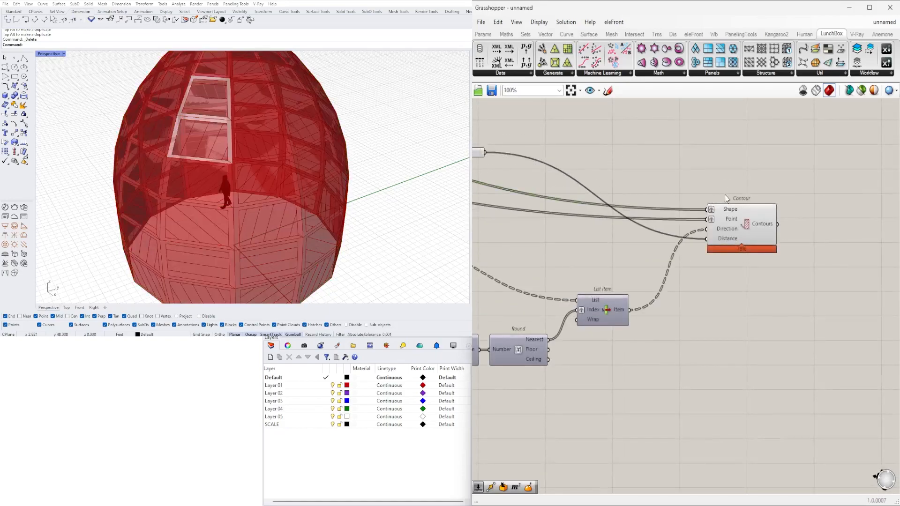
pyautogui.click(743, 211)
# Step: Move Evaluate Surface down closer to Circle and shift the Line component slightly down toward Divide Curve
pyautogui.scroll(-1, 545, 236)
pyautogui.moveTo(545, 236); pyautogui.dragTo(771, 260, button='right')
pyautogui.scroll(-3, 771, 261)
pyautogui.moveTo(526, 248); pyautogui.dragTo(695, 243, button='right')
pyautogui.scroll(1, 644, 258)
pyautogui.moveTo(711, 232); pyautogui.dragTo(716, 260)
pyautogui.click(803, 251)
pyautogui.moveTo(804, 253); pyautogui.dragTo(630, 210, button='right')
pyautogui.moveTo(723, 238); pyautogui.dragTo(719, 253)
pyautogui.click(782, 243)
# Step: Move Panel Frame together with its Scale Factor slider down to sit just above Evaluate Surface
pyautogui.moveTo(825, 263); pyautogui.dragTo(711, 235, button='right')
pyautogui.scroll(-2, 801, 236)
pyautogui.click(810, 209)
pyautogui.moveTo(646, 194); pyautogui.dragTo(716, 205, button='right')
pyautogui.moveTo(592, 177); pyautogui.dragTo(508, 124)
pyautogui.moveTo(570, 157); pyautogui.dragTo(580, 190)
pyautogui.click(589, 177)
# Step: Align the MD Slider directly beneath Quad Panels
pyautogui.moveTo(534, 229); pyautogui.dragTo(623, 226, button='right')
pyautogui.scroll(4, 624, 226)
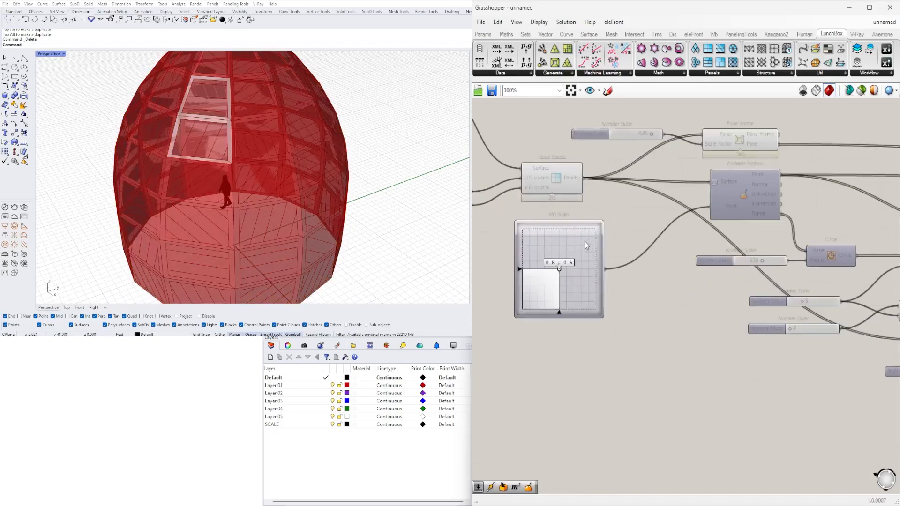
pyautogui.moveTo(584, 242); pyautogui.dragTo(579, 237)
pyautogui.scroll(-3, 641, 274)
pyautogui.moveTo(776, 212); pyautogui.dragTo(531, 192, button='right')
pyautogui.moveTo(814, 217); pyautogui.dragTo(794, 218)
pyautogui.click(750, 281)
pyautogui.moveTo(686, 273); pyautogui.dragTo(893, 262, button='right')
pyautogui.scroll(5, 574, 175)
pyautogui.scroll(-2, 755, 187)
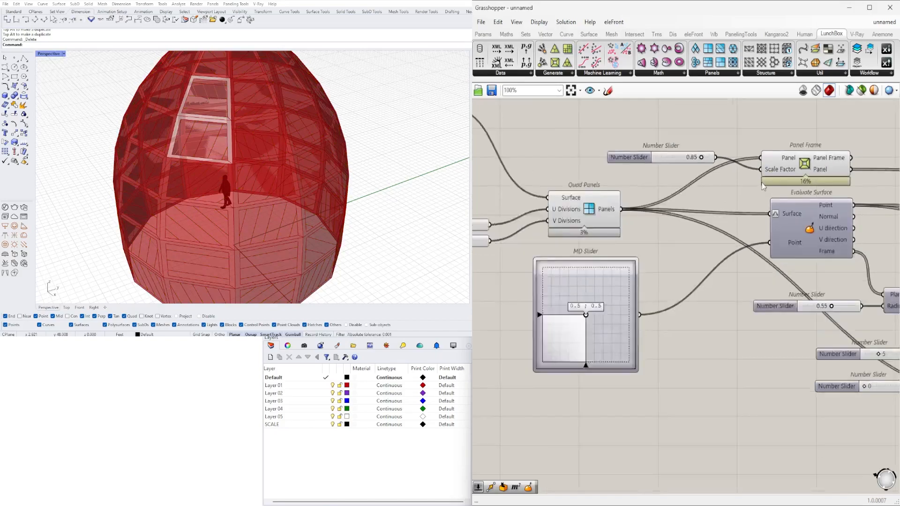
# Step: Turn off the preview of Quad Panels and move the Scale Factor slider over above it
pyautogui.moveTo(697, 120); pyautogui.dragTo(595, 197)
pyautogui.middleClick(604, 159)
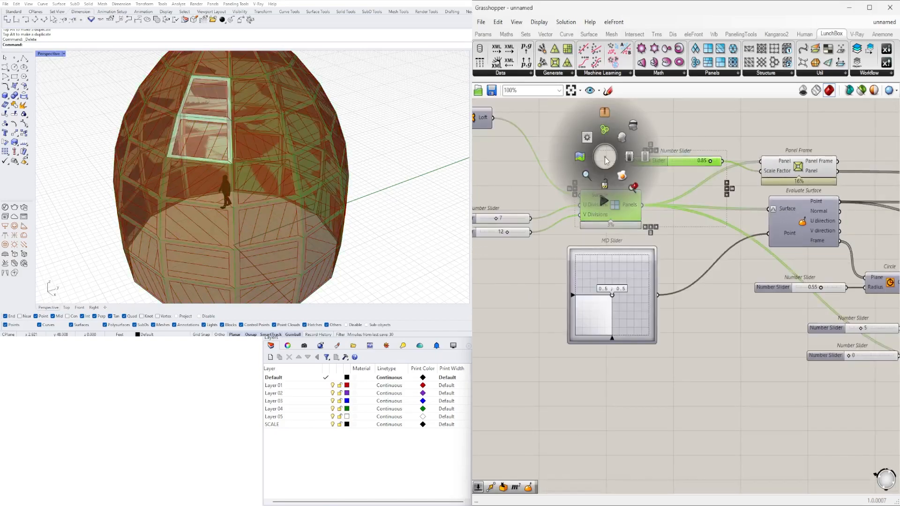
pyautogui.click(633, 123)
pyautogui.click(680, 115)
pyautogui.moveTo(655, 161); pyautogui.dragTo(615, 157)
pyautogui.click(541, 175)
# Step: Examine the panel frames and the contour lines inside them up close on the tower
pyautogui.moveTo(332, 187); pyautogui.dragTo(357, 151, button='right')
pyautogui.scroll(3, 134, 182)
pyautogui.moveTo(134, 182); pyautogui.dragTo(309, 94, button='right')
pyautogui.scroll(-4, 171, 192)
pyautogui.scroll(6, 317, 124)
pyautogui.scroll(-3, 318, 124)
pyautogui.scroll(-3, 313, 82)
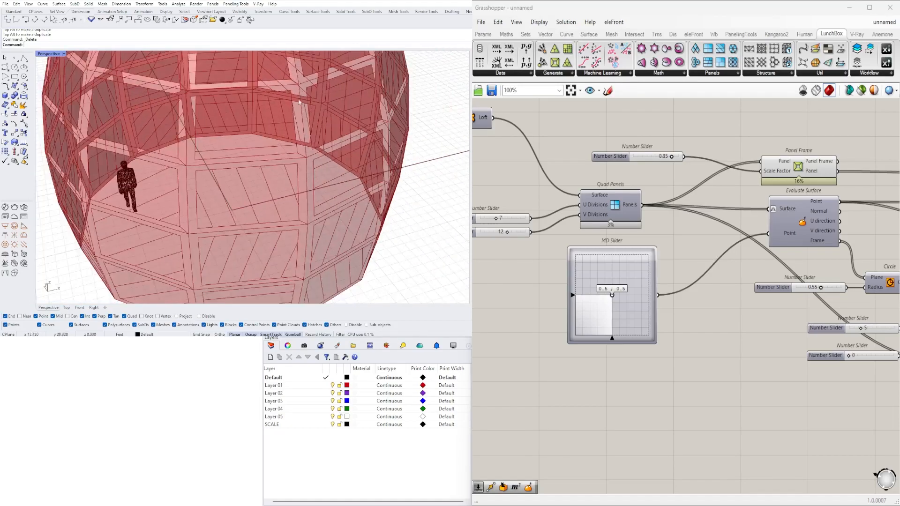
pyautogui.scroll(-4, 811, 172)
pyautogui.moveTo(844, 188); pyautogui.dragTo(844, 216, button='right')
pyautogui.scroll(3, 766, 220)
pyautogui.click(803, 180)
pyautogui.scroll(-1, 621, 204)
pyautogui.click(604, 149)
pyautogui.moveTo(634, 155); pyautogui.dragTo(564, 252, button='right')
pyautogui.click(640, 198)
pyautogui.moveTo(619, 205); pyautogui.dragTo(657, 192, button='right')
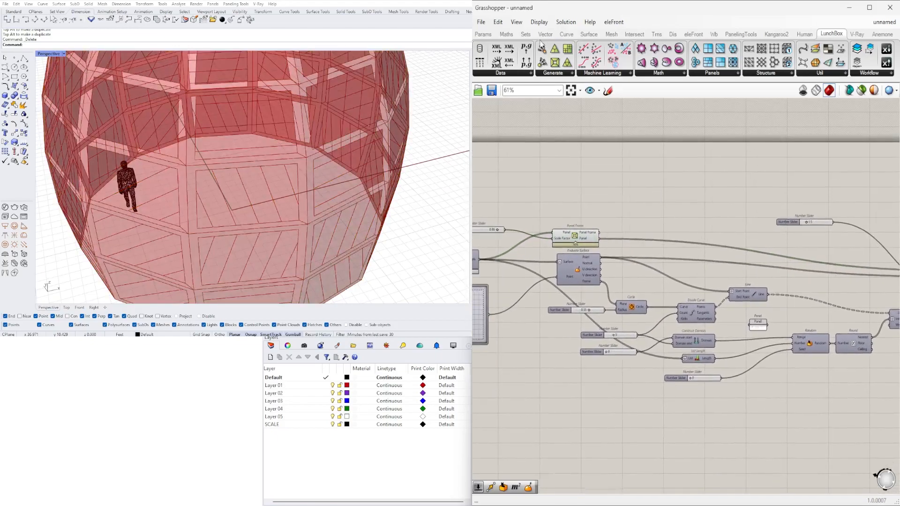
pyautogui.click(550, 75)
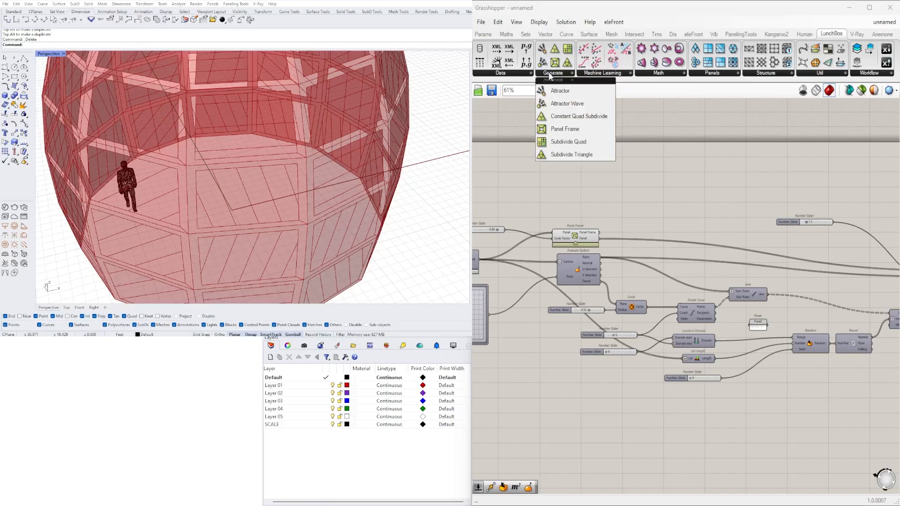
pyautogui.click(562, 141)
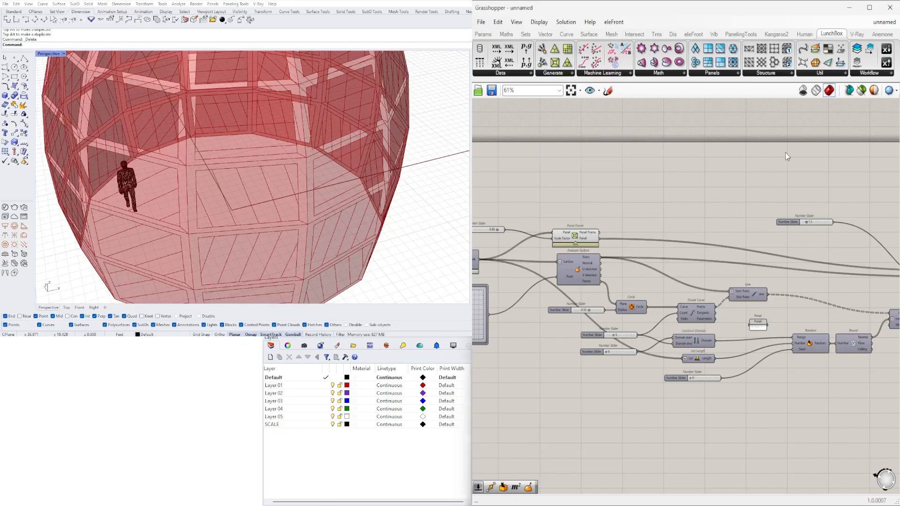
pyautogui.click(834, 74)
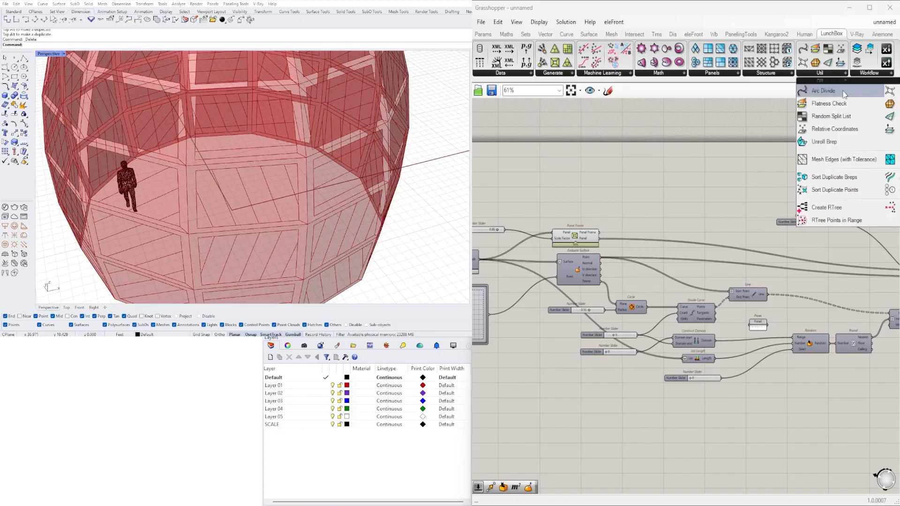
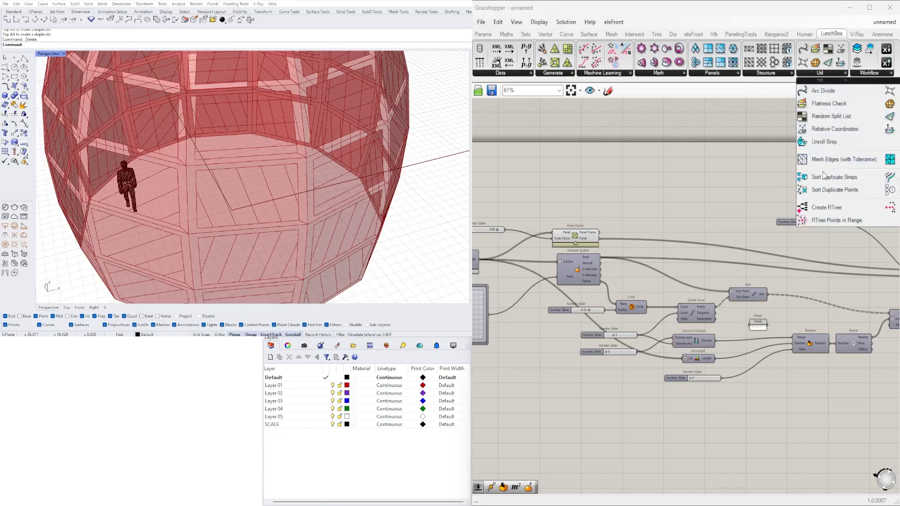
pyautogui.click(689, 205)
# Step: Add an Extrude component and place it above and beyond Panel Frame
pyautogui.doubleClick(689, 204)
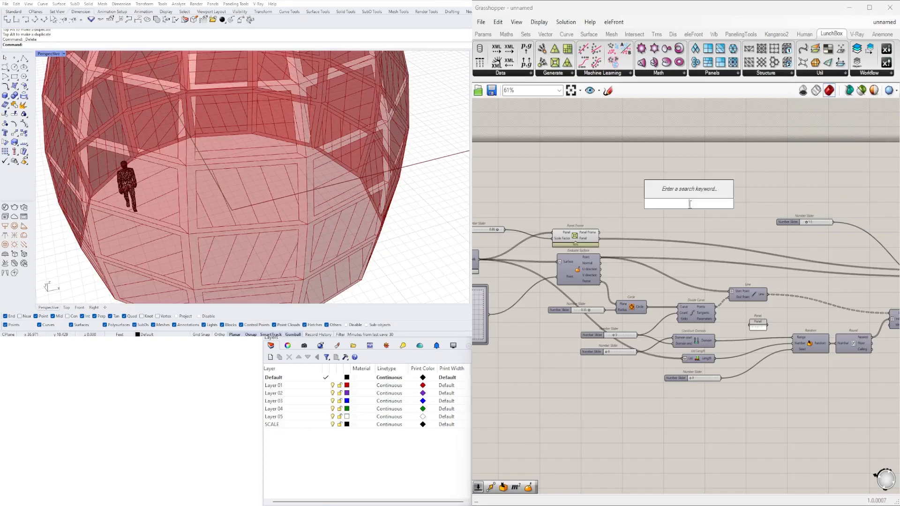
pyautogui.write('ext')
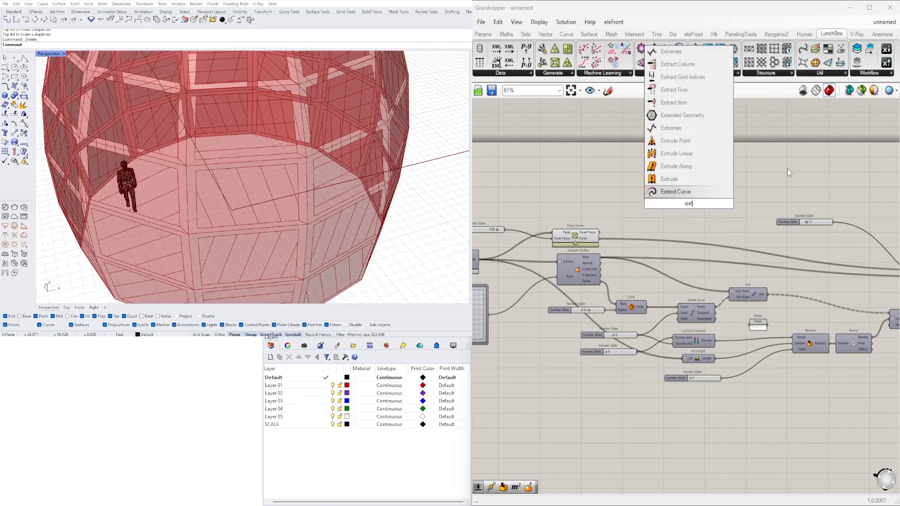
pyautogui.click(669, 179)
pyautogui.click(584, 236)
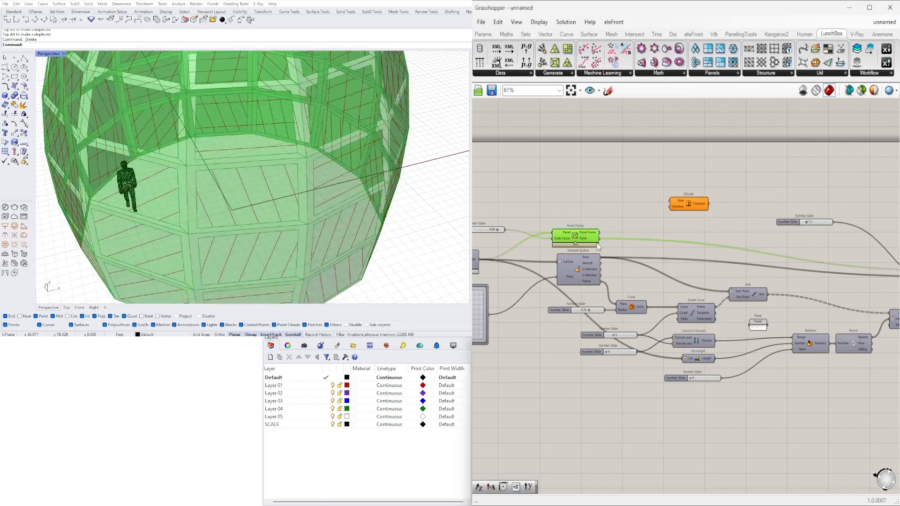
pyautogui.moveTo(688, 205); pyautogui.dragTo(727, 190)
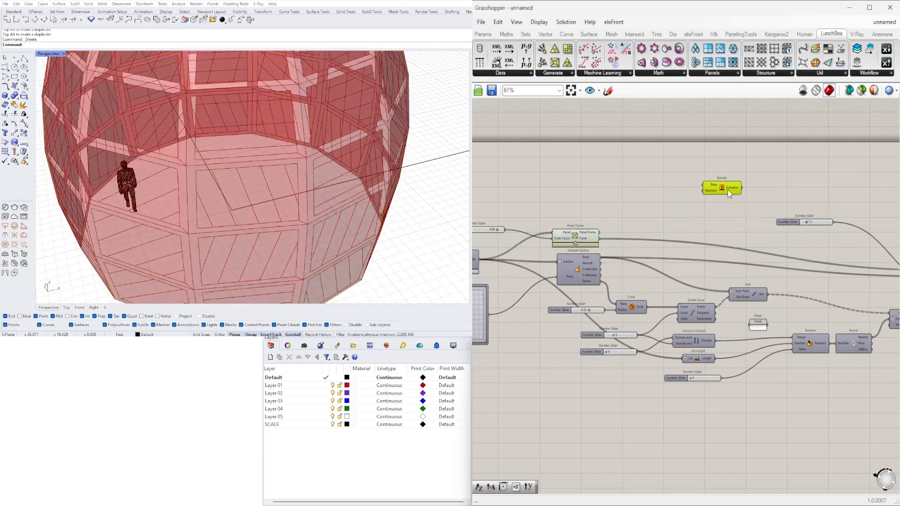
pyautogui.click(592, 263)
# Step: Add an Amplitude component between Panel Frame and Extrude, and connect the Panel Frame output to its Vector input
pyautogui.scroll(1, 583, 233)
pyautogui.scroll(3, 584, 236)
pyautogui.click(583, 236)
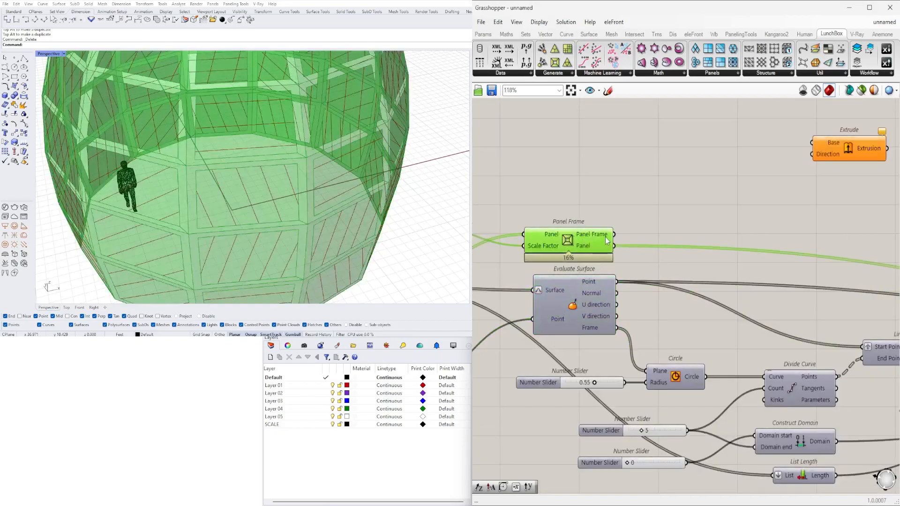
pyautogui.doubleClick(648, 190)
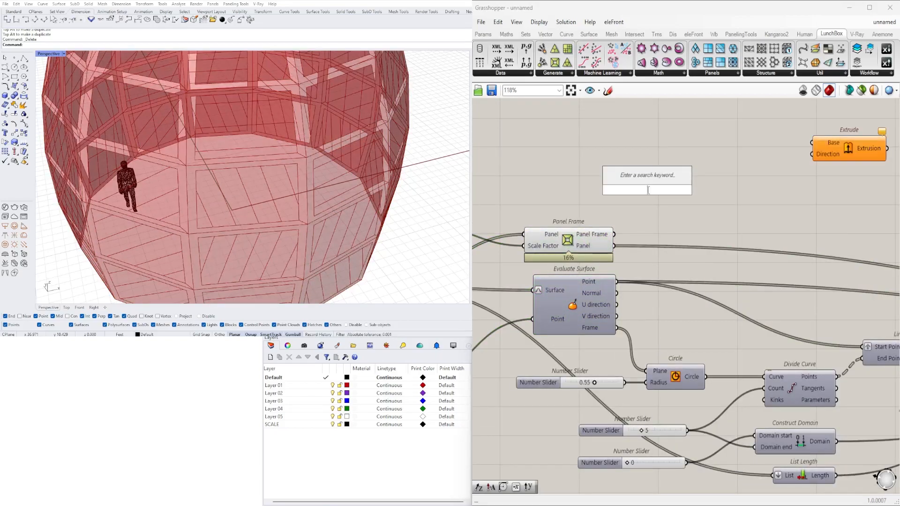
pyautogui.write('ampl')
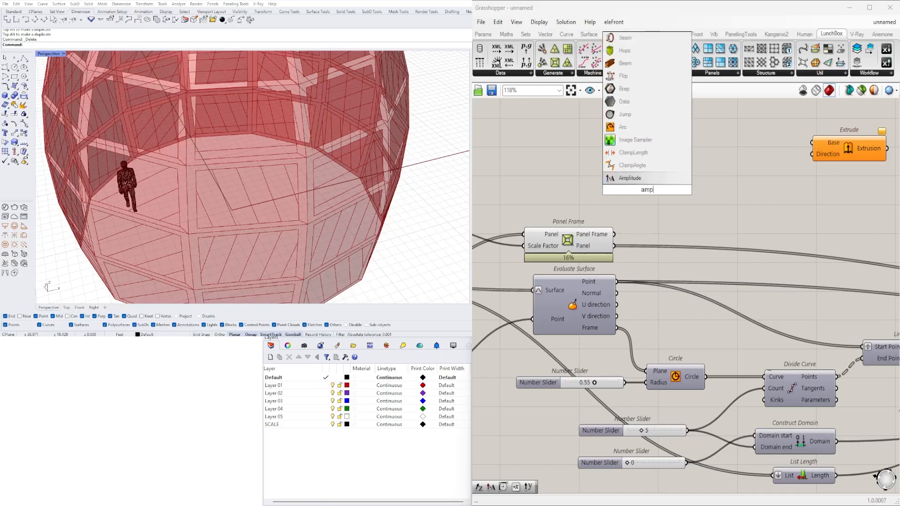
pyautogui.click(609, 178)
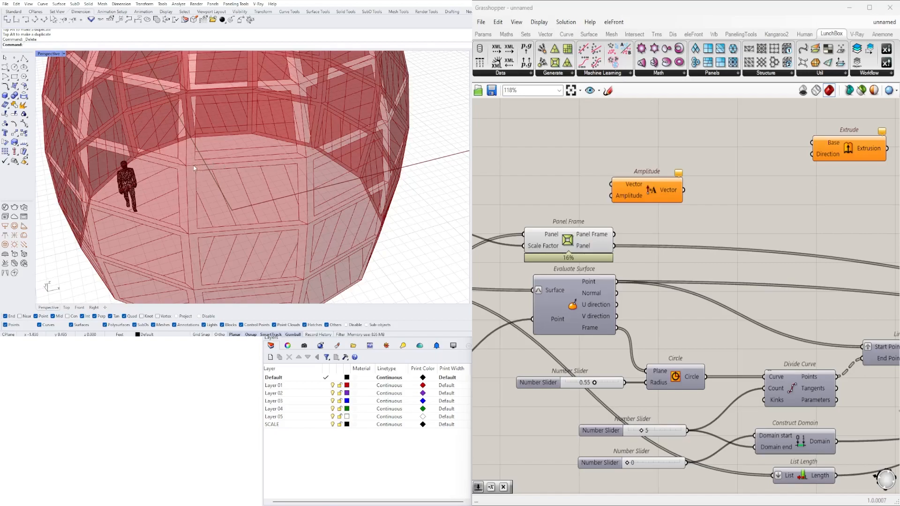
pyautogui.moveTo(634, 193); pyautogui.dragTo(709, 181)
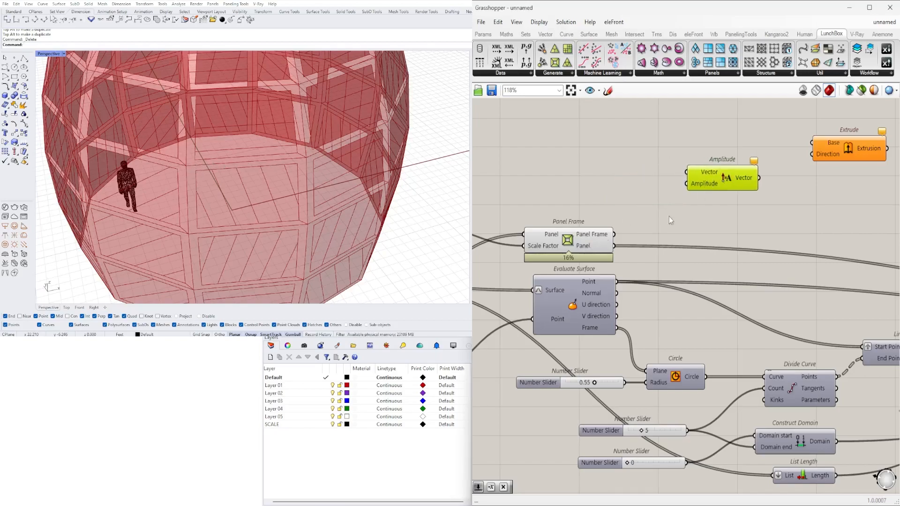
pyautogui.moveTo(624, 232); pyautogui.dragTo(687, 172)
# Step: Connect Amplitude's vector to Extrude's Direction and the Panel Frame output to its Base, moving Extrude down beside the wires
pyautogui.moveTo(754, 184); pyautogui.dragTo(663, 184, button='right')
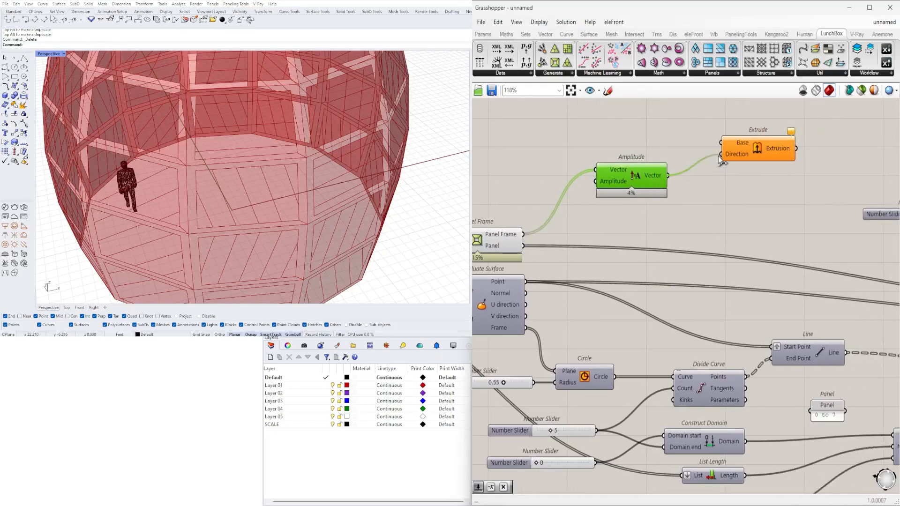
pyautogui.moveTo(759, 153); pyautogui.dragTo(763, 211)
pyautogui.moveTo(617, 235); pyautogui.dragTo(752, 203)
pyautogui.click(689, 237)
# Step: Examine the extruded panel frames and the joints between neighbouring frames up close
pyautogui.moveTo(234, 197); pyautogui.dragTo(303, 103, button='right')
pyautogui.scroll(3, 268, 140)
pyautogui.scroll(-3, 268, 140)
pyautogui.moveTo(311, 160); pyautogui.dragTo(249, 157, button='right')
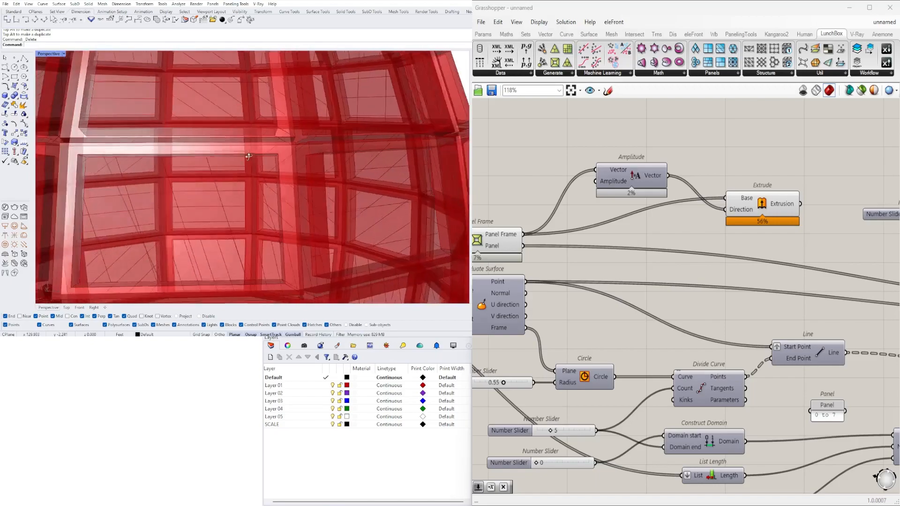
pyautogui.scroll(-7, 248, 158)
pyautogui.scroll(8, 93, 149)
pyautogui.scroll(4, 102, 169)
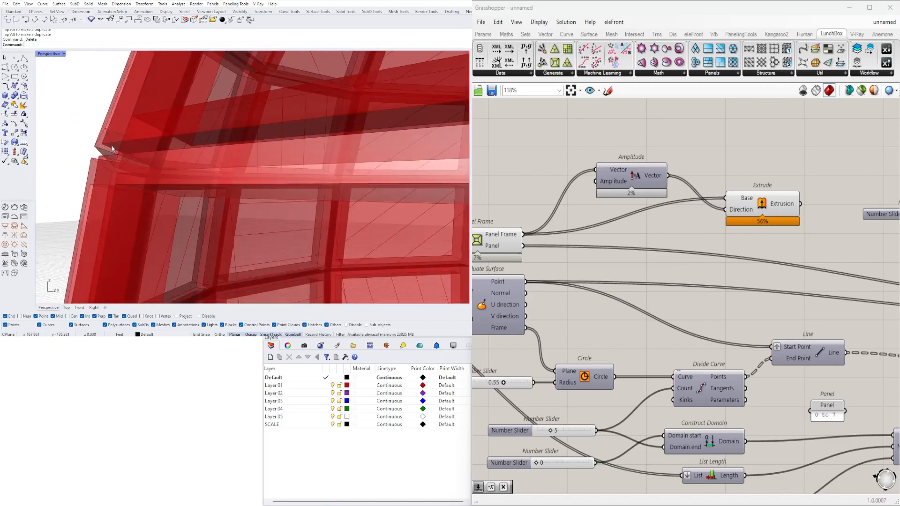
# Step: Examine the overall extruded frame lattice around the tower's lower levels from several angles
pyautogui.scroll(-8, 114, 149)
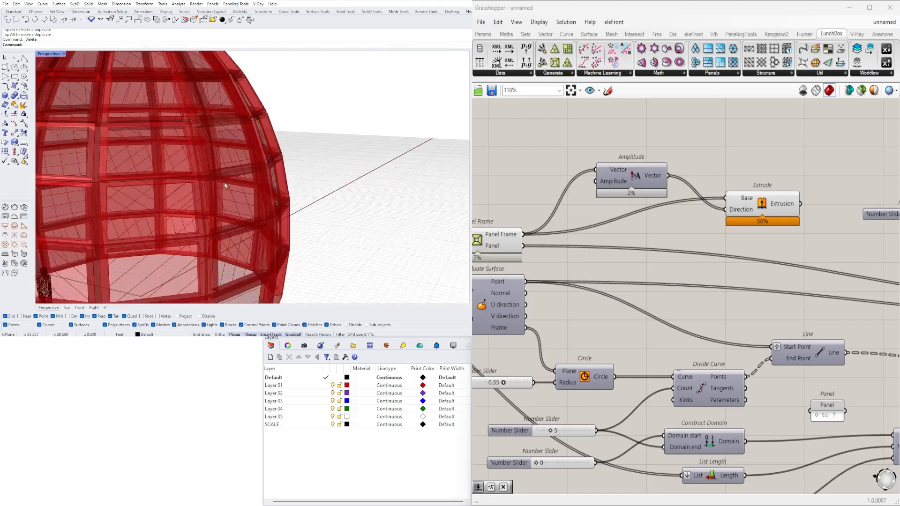
pyautogui.moveTo(260, 172); pyautogui.dragTo(226, 191, button='right')
pyautogui.scroll(7, 245, 263)
pyautogui.scroll(-7, 231, 235)
pyautogui.moveTo(231, 235); pyautogui.dragTo(280, 232, button='right')
pyautogui.scroll(-3, 583, 250)
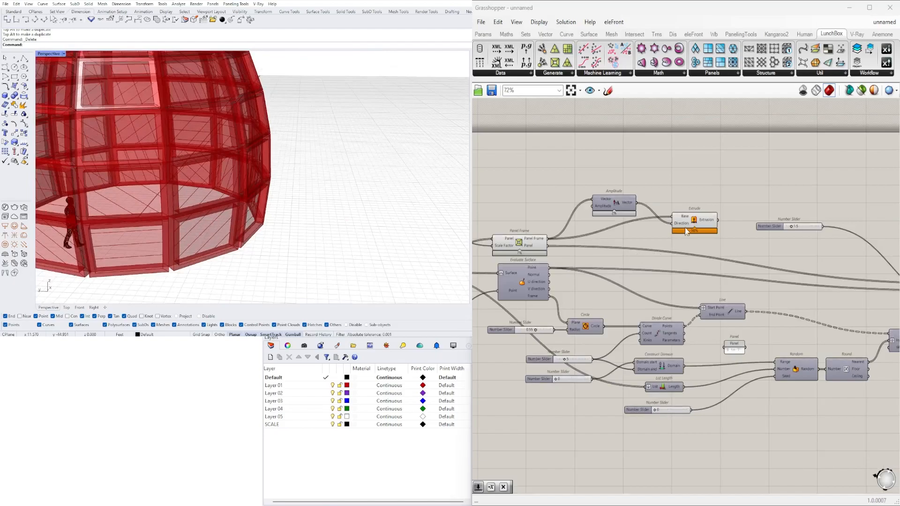
# Step: Inspect the slider driving Panel Frame's scale factor and highlight Extrude to check the frame geometry and its bottom joints
pyautogui.click(696, 211)
pyautogui.moveTo(567, 235); pyautogui.dragTo(857, 248, button='right')
pyautogui.scroll(-4, 857, 248)
pyautogui.scroll(5, 700, 260)
pyautogui.scroll(3, 714, 250)
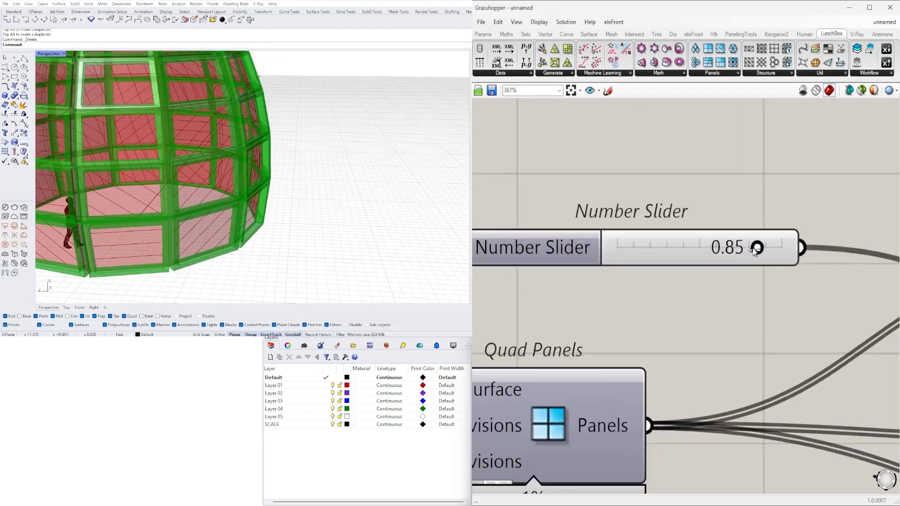
pyautogui.moveTo(756, 247)
pyautogui.mouseDown()
pyautogui.moveTo(740, 247)
pyautogui.moveTo(757, 247)
pyautogui.mouseUp()
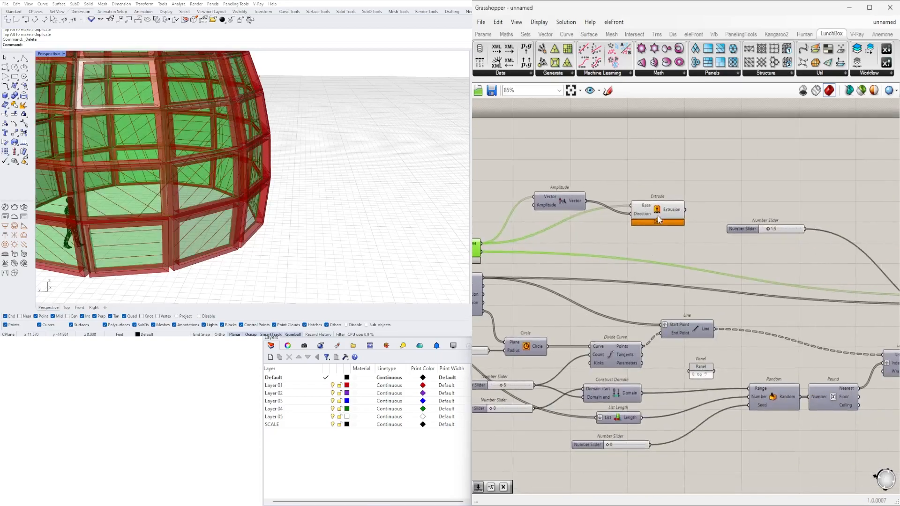
pyautogui.click(658, 216)
pyautogui.moveTo(685, 175); pyautogui.dragTo(549, 229)
pyautogui.moveTo(653, 214); pyautogui.dragTo(632, 221)
pyautogui.click(633, 202)
pyautogui.click(634, 213)
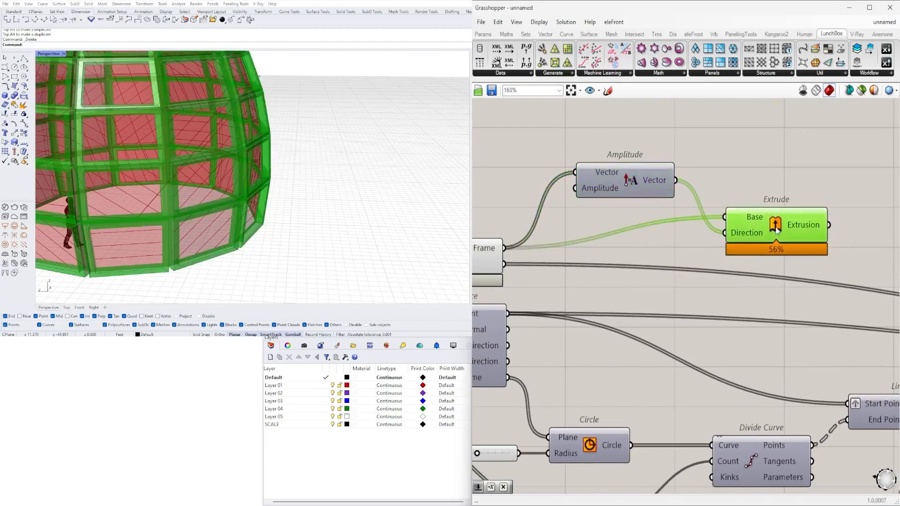
pyautogui.scroll(5, 168, 259)
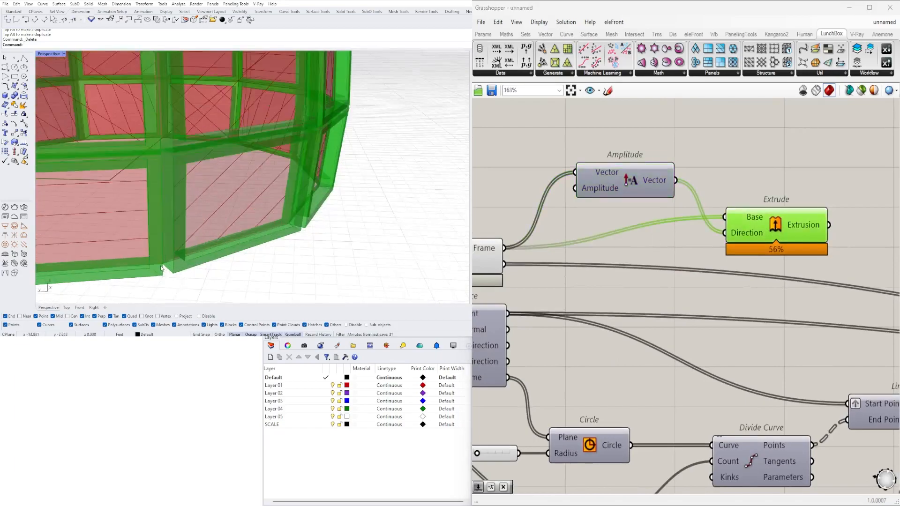
# Step: Add a 1.50 number slider above Panel Frame and connect it to Amplitude's Amplitude input
pyautogui.moveTo(573, 223); pyautogui.dragTo(648, 240, button='right')
pyautogui.doubleClick(503, 219)
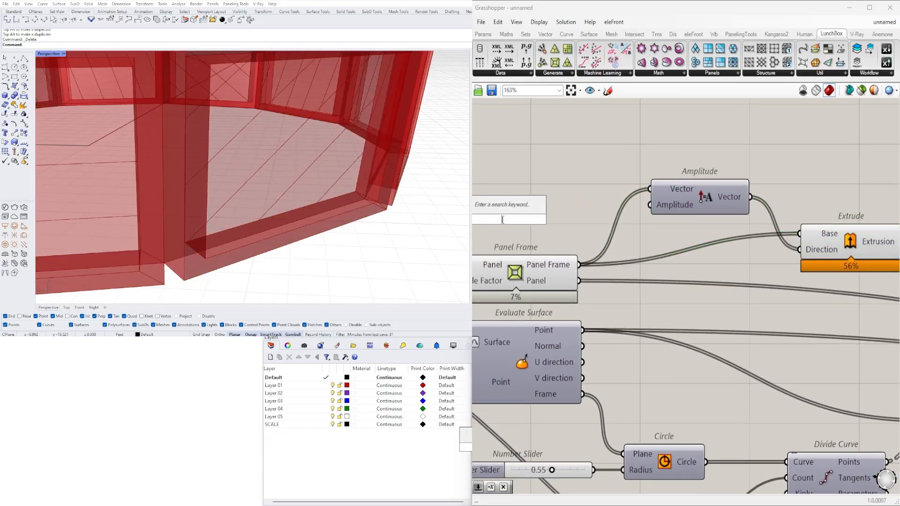
pyautogui.write('1.50')
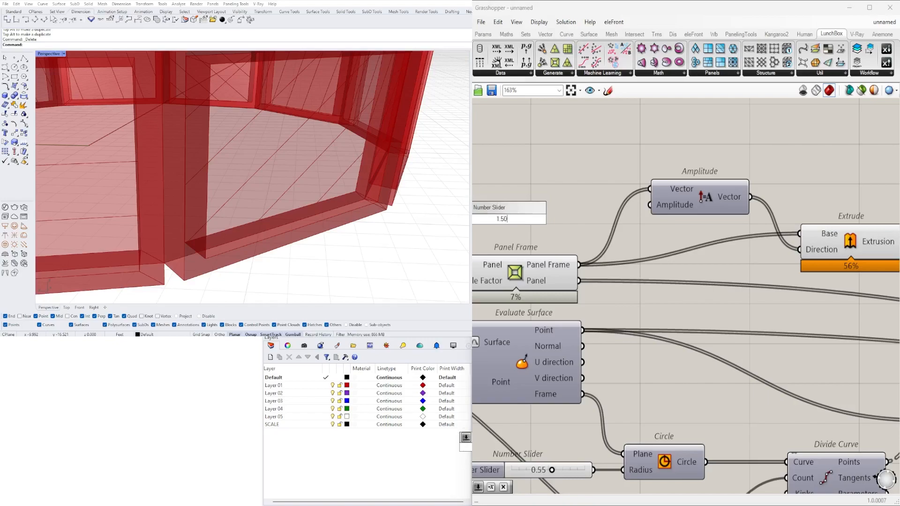
pyautogui.press('Return')
pyautogui.moveTo(578, 219); pyautogui.dragTo(649, 205)
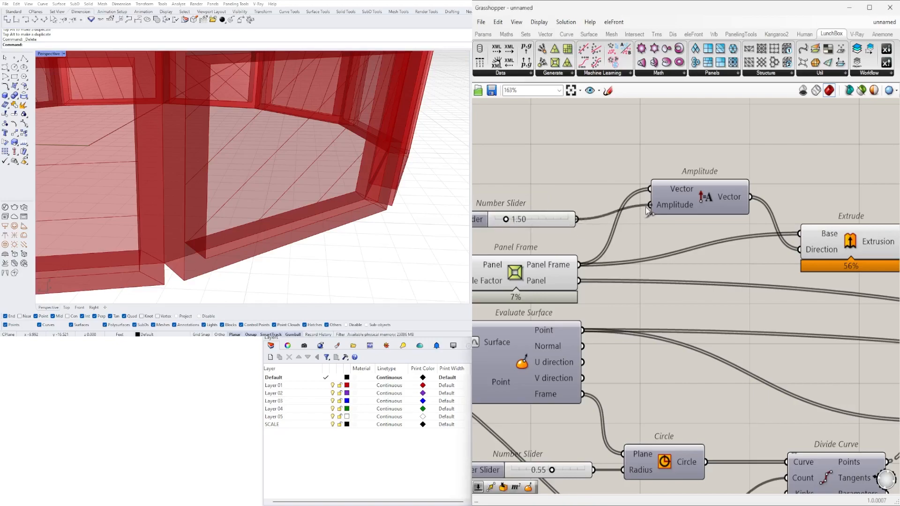
# Step: Set the slider feeding Amplitude to 0.50
pyautogui.click(520, 230)
pyautogui.doubleClick(521, 223)
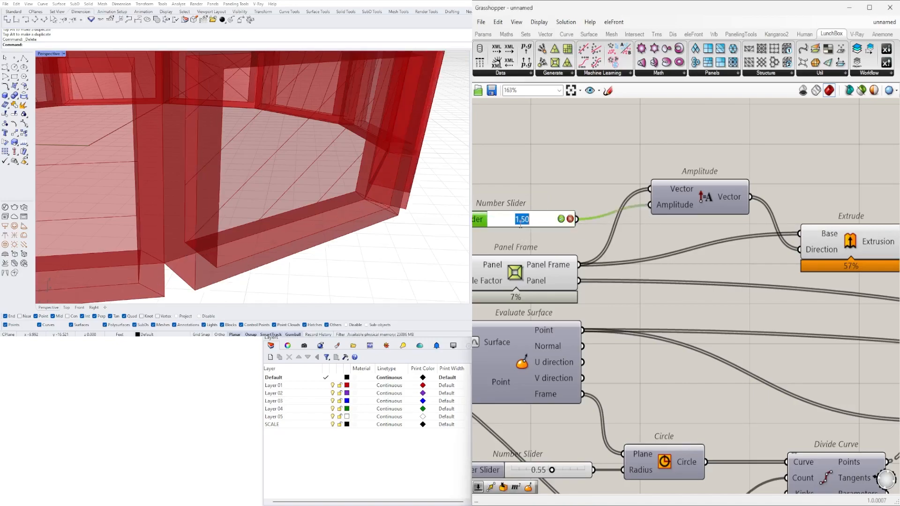
pyautogui.press('Return')
# Step: Shift Extrude farther from Amplitude and add a Move component just above it
pyautogui.scroll(-6, 570, 237)
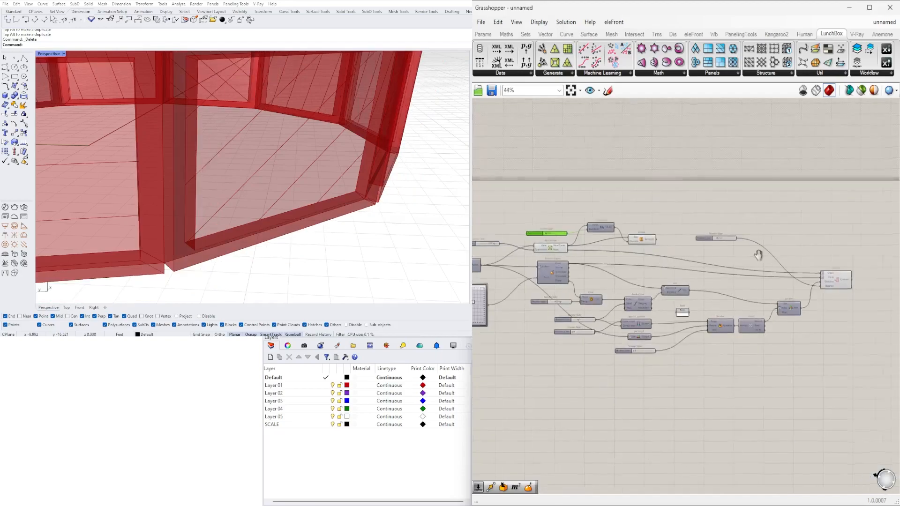
pyautogui.scroll(3, 667, 237)
pyautogui.moveTo(619, 246)
pyautogui.mouseDown()
pyautogui.moveTo(641, 253)
pyautogui.moveTo(629, 251)
pyautogui.mouseUp()
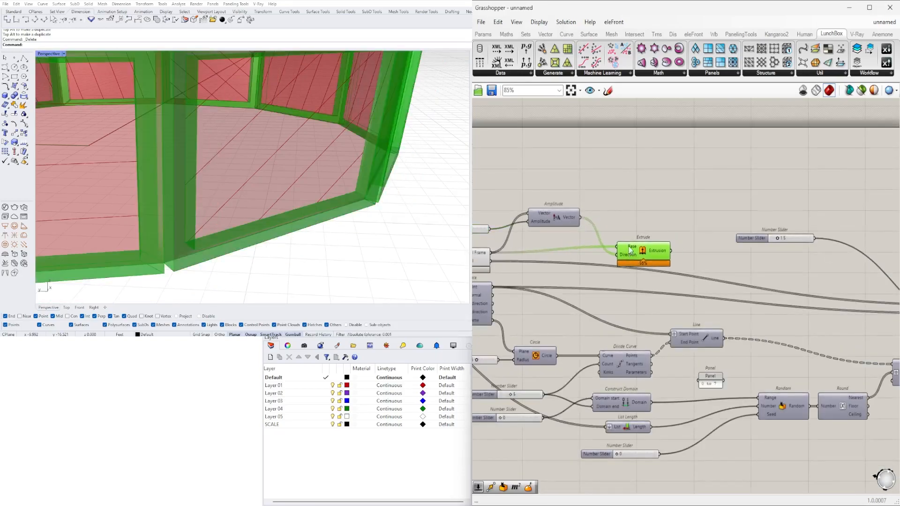
pyautogui.scroll(-2, 590, 230)
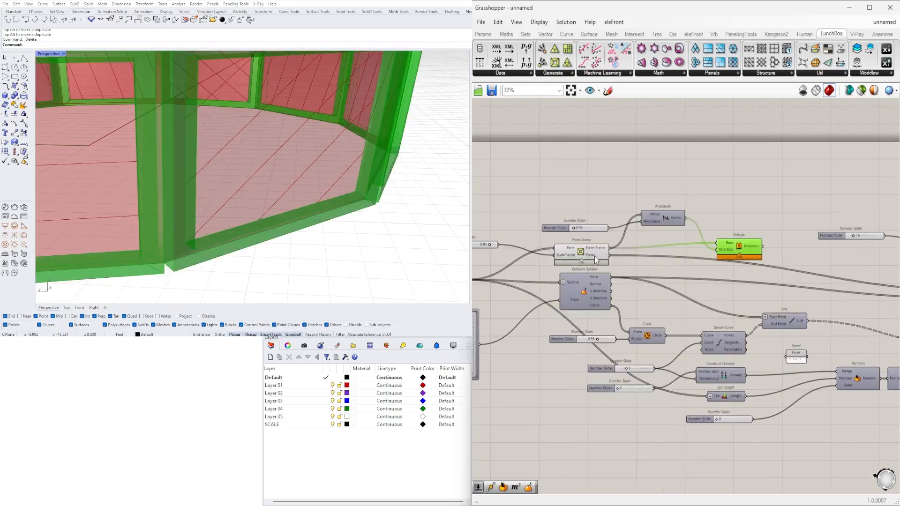
pyautogui.click(596, 253)
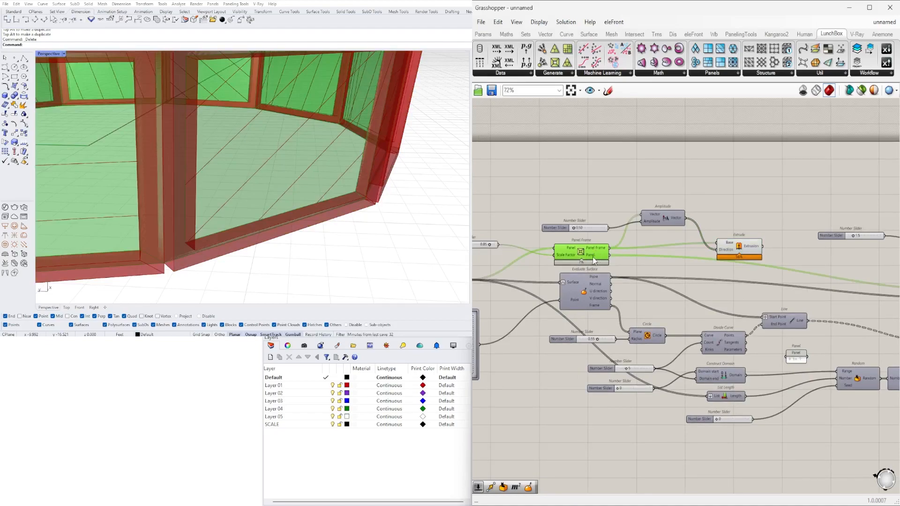
pyautogui.click(739, 248)
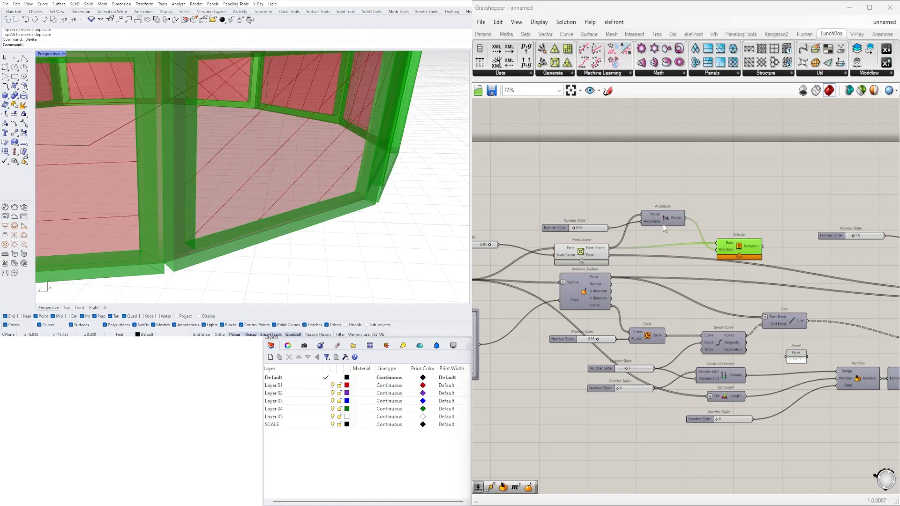
pyautogui.moveTo(737, 244); pyautogui.dragTo(767, 251)
pyautogui.doubleClick(771, 220)
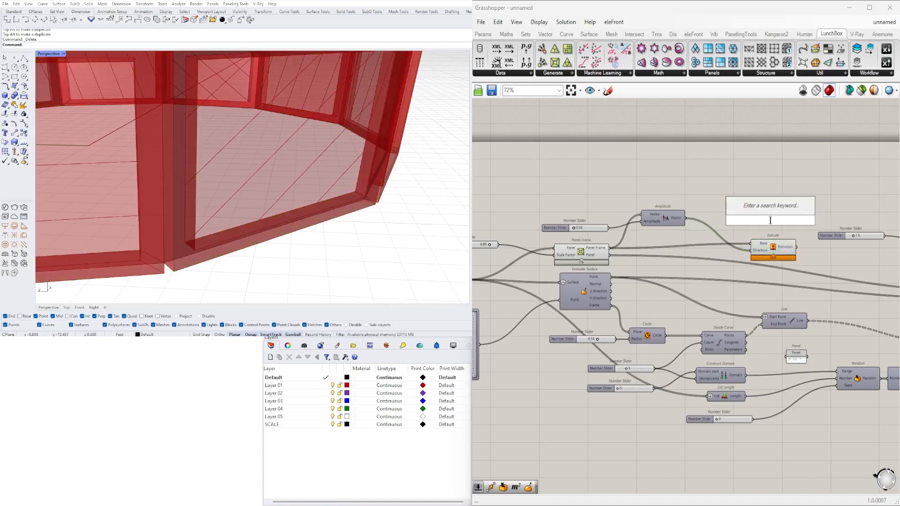
pyautogui.write('move')
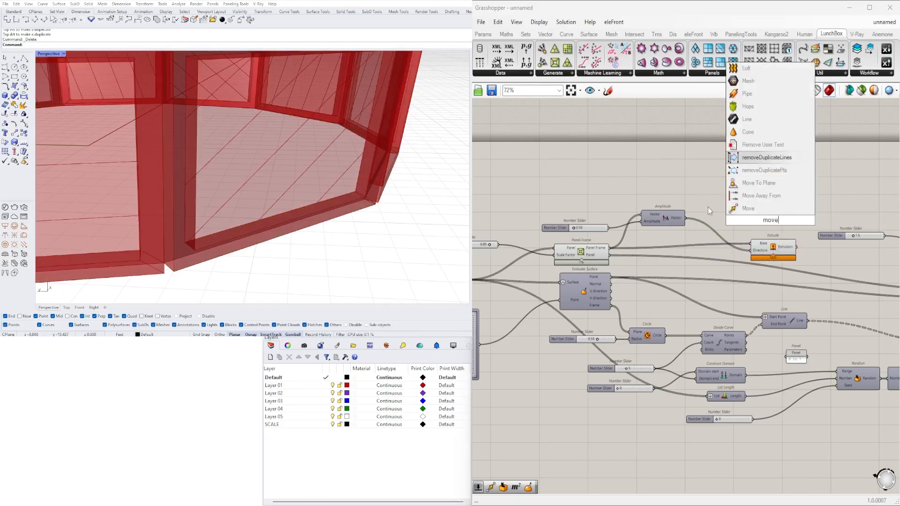
pyautogui.press('Return')
pyautogui.moveTo(759, 220); pyautogui.dragTo(764, 219)
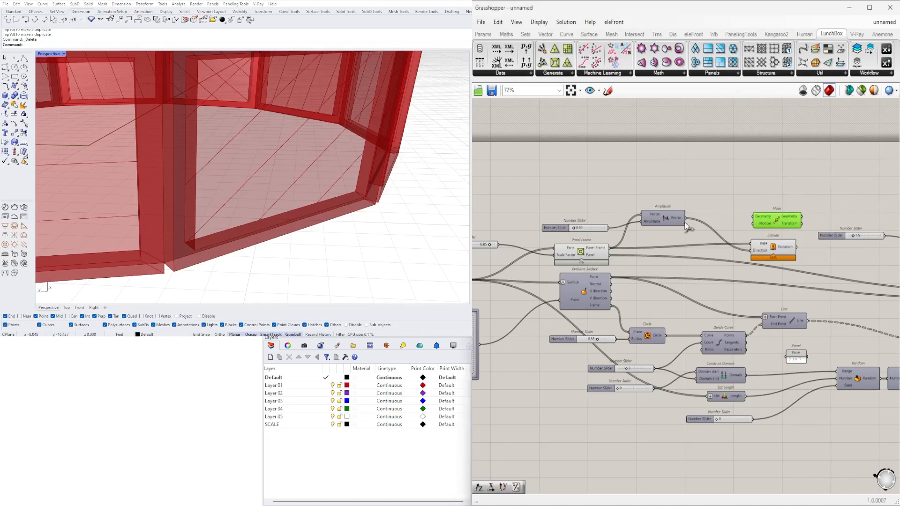
# Step: Add a Division component between Amplitude and Move, and place it slightly above them
pyautogui.doubleClick(711, 199)
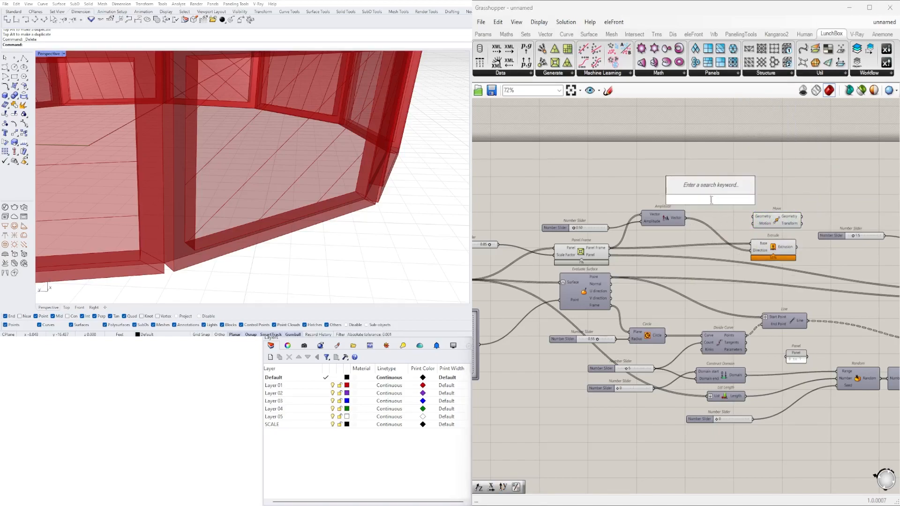
pyautogui.write('Division')
pyautogui.press('Return')
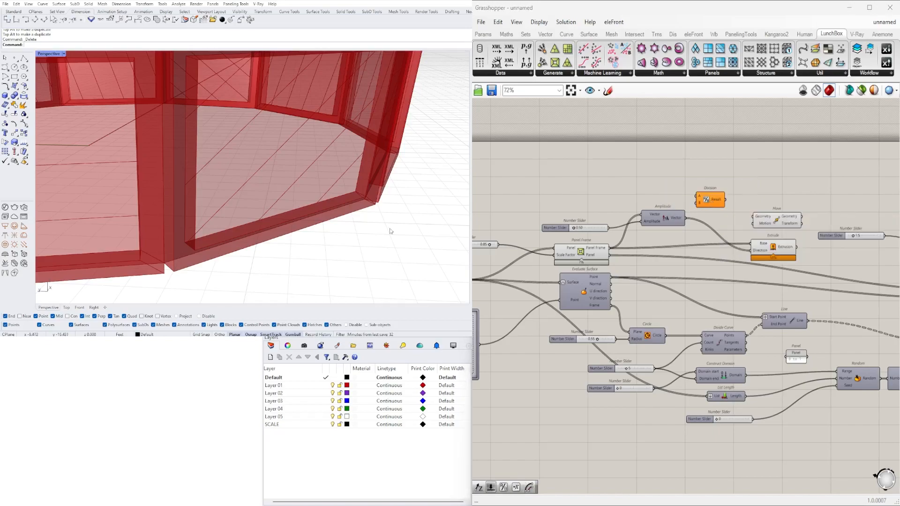
pyautogui.moveTo(713, 205)
pyautogui.mouseDown()
pyautogui.moveTo(716, 227)
pyautogui.moveTo(701, 220)
pyautogui.moveTo(723, 208)
pyautogui.mouseUp()
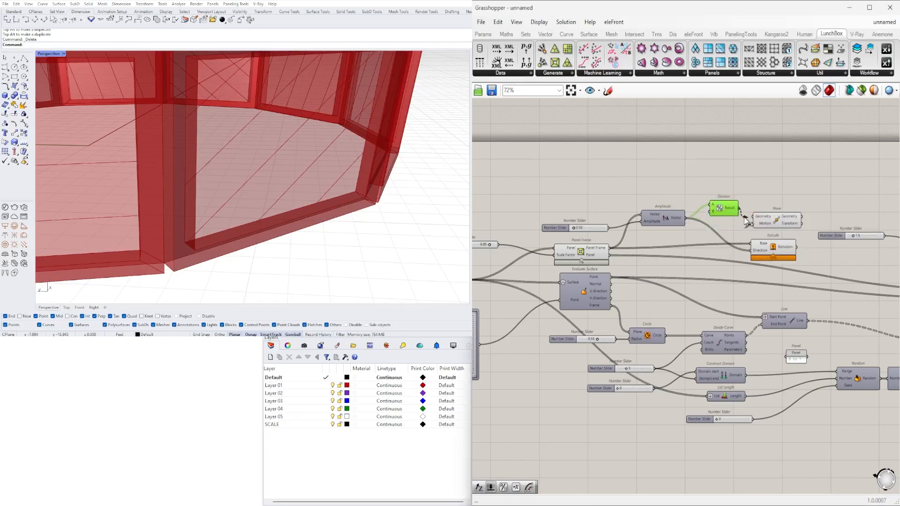
# Step: Connect Division's result to Move's Motion and Panel Frame's inner Panel output to Move's Geometry
pyautogui.moveTo(776, 228); pyautogui.dragTo(781, 226)
pyautogui.moveTo(610, 248); pyautogui.dragTo(754, 218)
pyautogui.moveTo(795, 193); pyautogui.dragTo(784, 193, button='right')
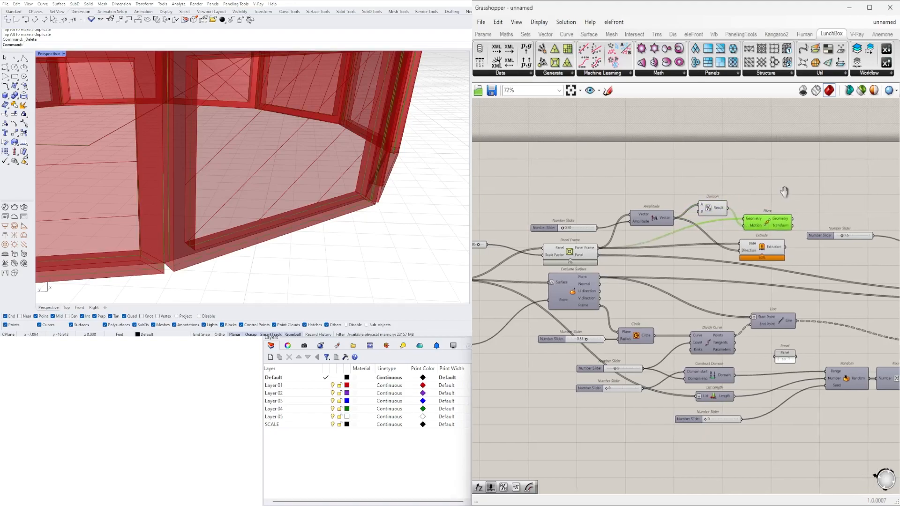
pyautogui.moveTo(598, 257); pyautogui.dragTo(745, 220)
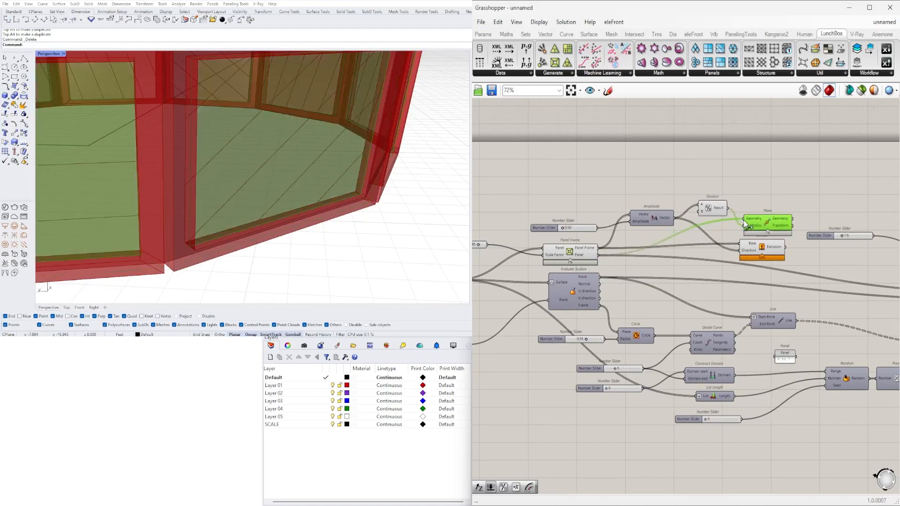
# Step: Rearrange the Division, Move and Extrude components so they sit clear of each other
pyautogui.moveTo(763, 224); pyautogui.dragTo(655, 224, button='right')
pyautogui.click(655, 224)
pyautogui.moveTo(650, 266)
pyautogui.mouseDown()
pyautogui.moveTo(658, 268)
pyautogui.moveTo(657, 242)
pyautogui.moveTo(660, 272)
pyautogui.mouseUp()
pyautogui.moveTo(658, 240); pyautogui.dragTo(662, 239)
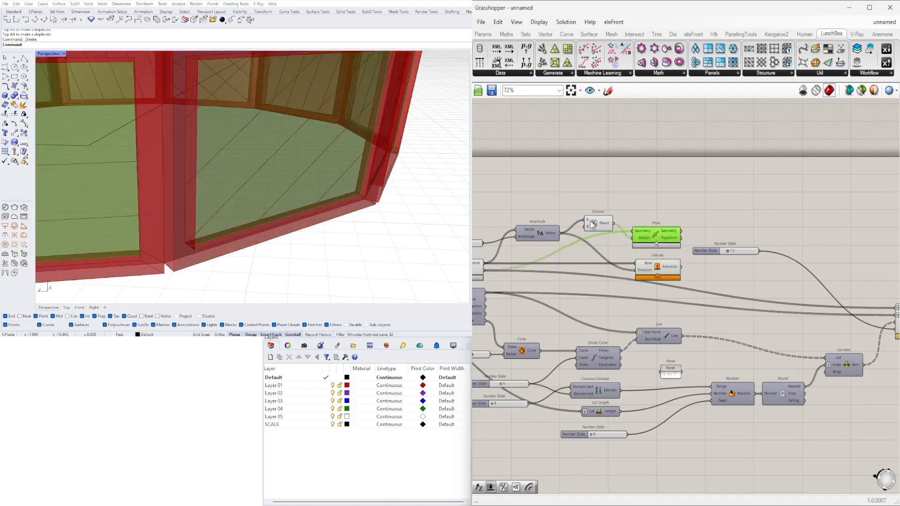
pyautogui.moveTo(591, 222); pyautogui.dragTo(595, 216)
# Step: Connect Move's Geometry output to Contour's Shape input so the moved inner panels are contoured
pyautogui.moveTo(718, 210); pyautogui.dragTo(613, 216, button='right')
pyautogui.click(601, 215)
pyautogui.moveTo(582, 208); pyautogui.dragTo(799, 283)
pyautogui.click(793, 249)
pyautogui.click(805, 293)
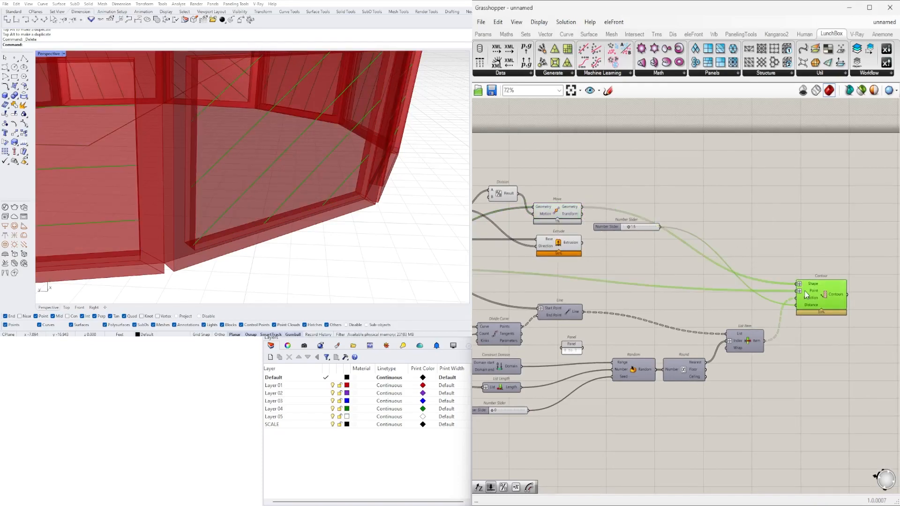
# Step: Highlight Extrude and the amplitude slider to check how the moved inner panels sit within the frame depth
pyautogui.moveTo(507, 209); pyautogui.dragTo(659, 207, button='right')
pyautogui.scroll(-1, 656, 207)
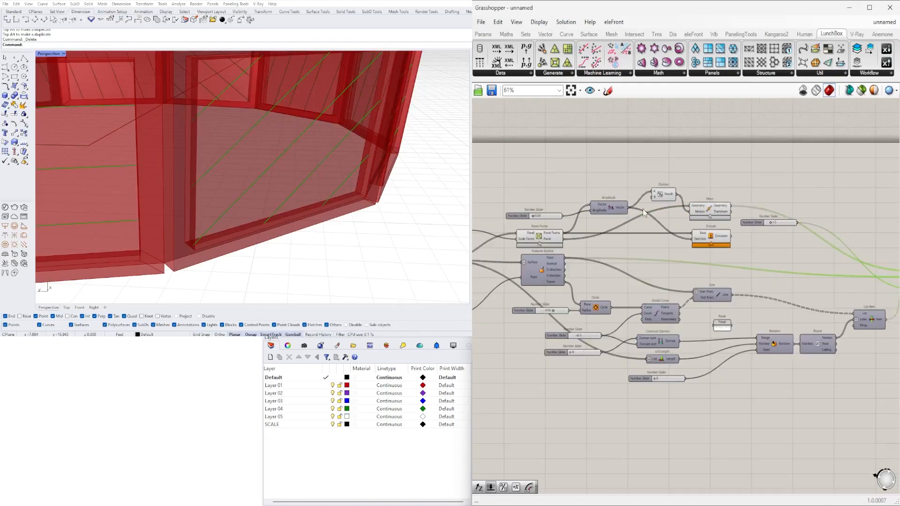
pyautogui.scroll(2, 639, 246)
pyautogui.click(764, 244)
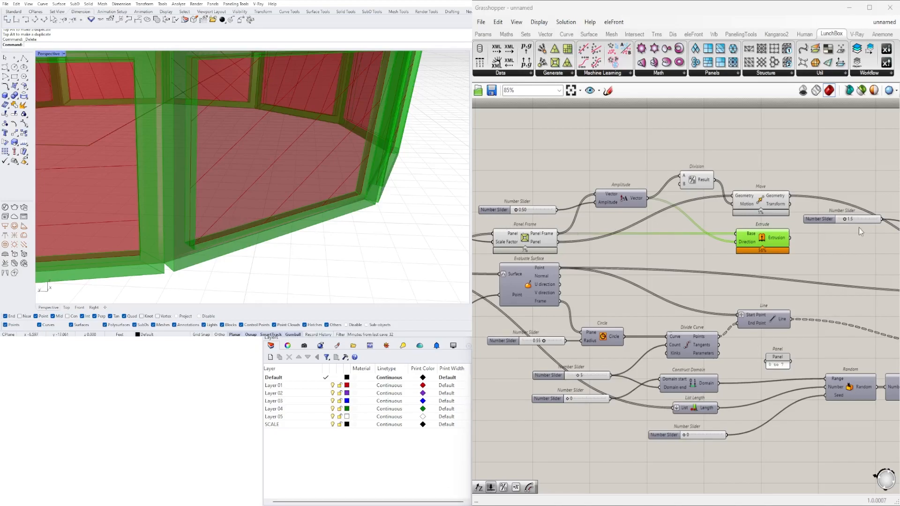
pyautogui.moveTo(589, 239); pyautogui.dragTo(621, 241, button='right')
pyautogui.click(533, 214)
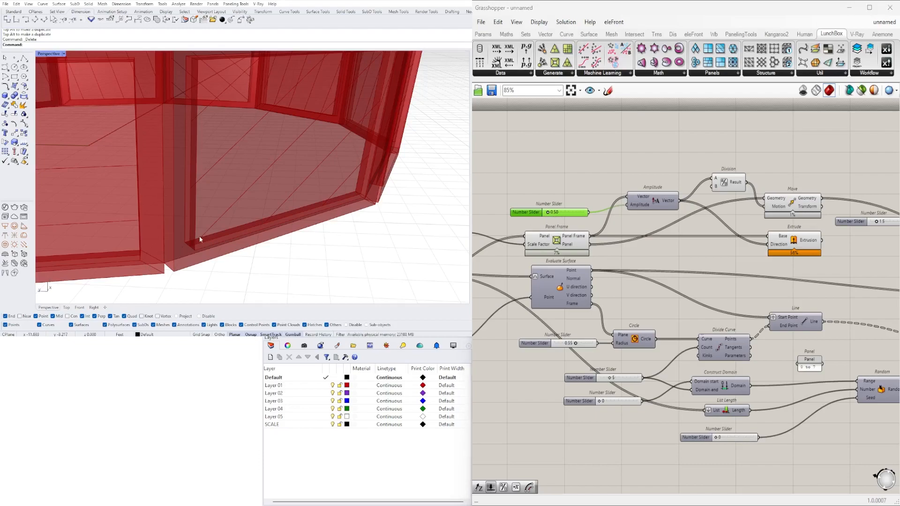
pyautogui.moveTo(527, 216); pyautogui.dragTo(518, 181)
# Step: Add a Pipe component beyond Contour and connect the Contours output to its Curve input
pyautogui.scroll(-3, 719, 208)
pyautogui.moveTo(845, 237); pyautogui.dragTo(641, 259, button='right')
pyautogui.scroll(4, 822, 263)
pyautogui.click(743, 283)
pyautogui.moveTo(750, 284); pyautogui.dragTo(637, 274, button='right')
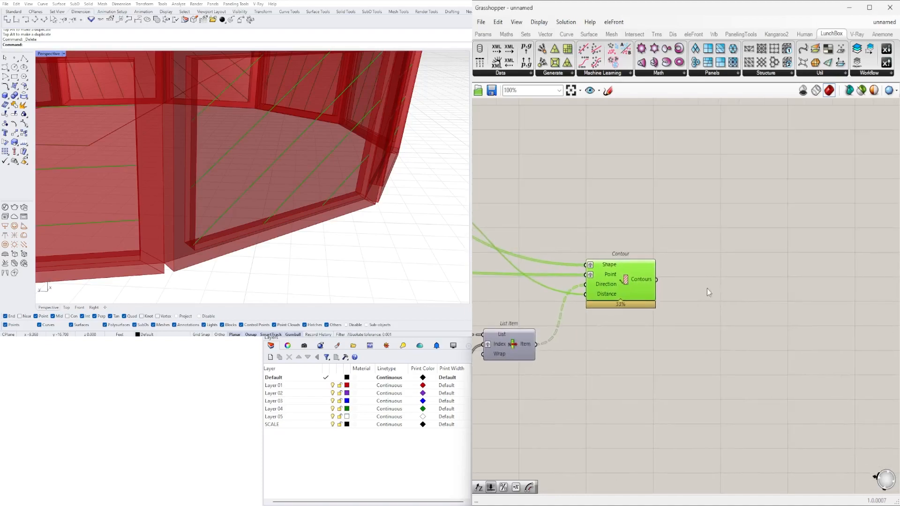
pyautogui.doubleClick(720, 290)
pyautogui.write('pipe')
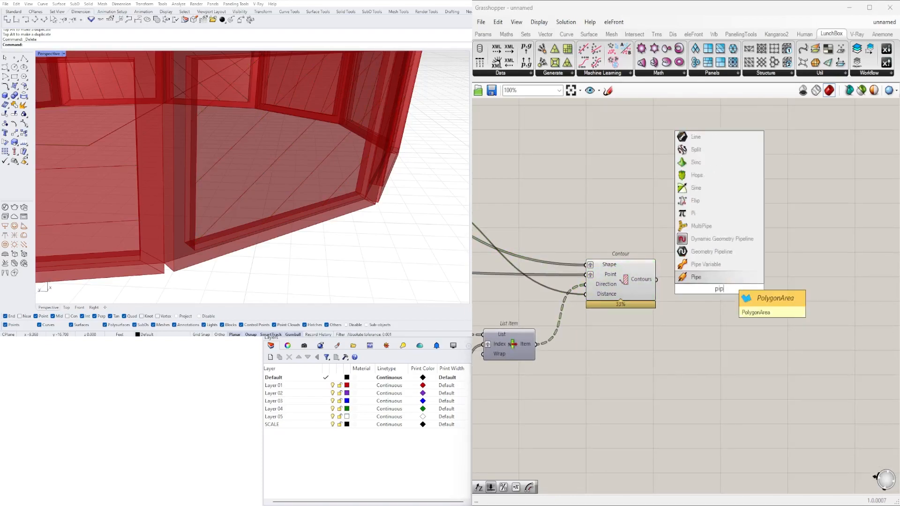
pyautogui.click(706, 278)
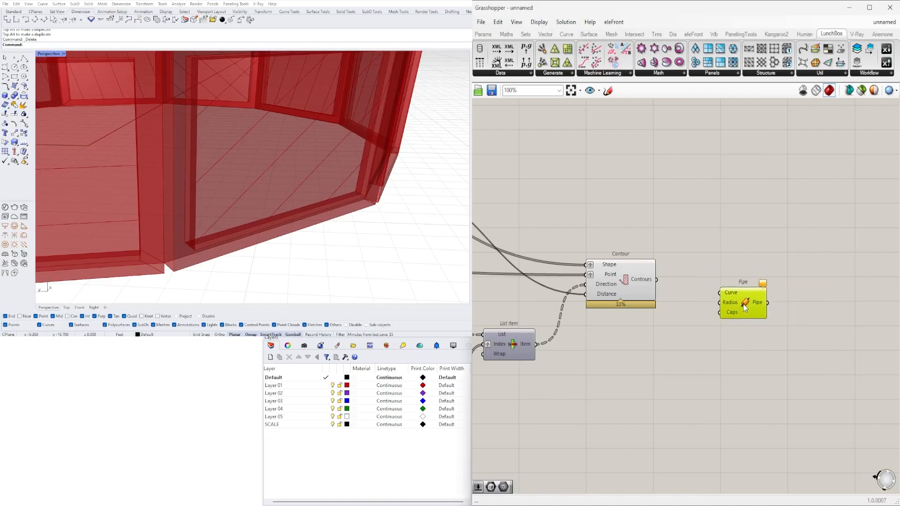
pyautogui.click(652, 285)
pyautogui.moveTo(656, 283); pyautogui.dragTo(746, 313)
# Step: Add a 0.15 number slider, connect it to Pipe's Radius, and place it beneath Contour
pyautogui.doubleClick(600, 375)
pyautogui.write('.15')
pyautogui.press('Return')
pyautogui.scroll(3, 654, 374)
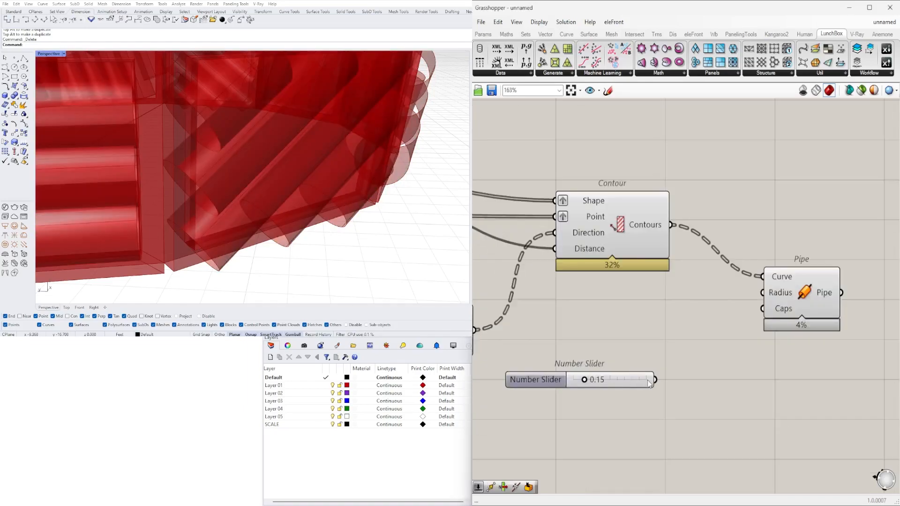
pyautogui.moveTo(672, 375); pyautogui.dragTo(763, 293)
pyautogui.moveTo(629, 381); pyautogui.dragTo(674, 304)
# Step: Set Pipe's Caps option to Round
pyautogui.click(786, 298)
pyautogui.moveTo(788, 312); pyautogui.dragTo(699, 313, button='right')
pyautogui.rightClick(694, 314)
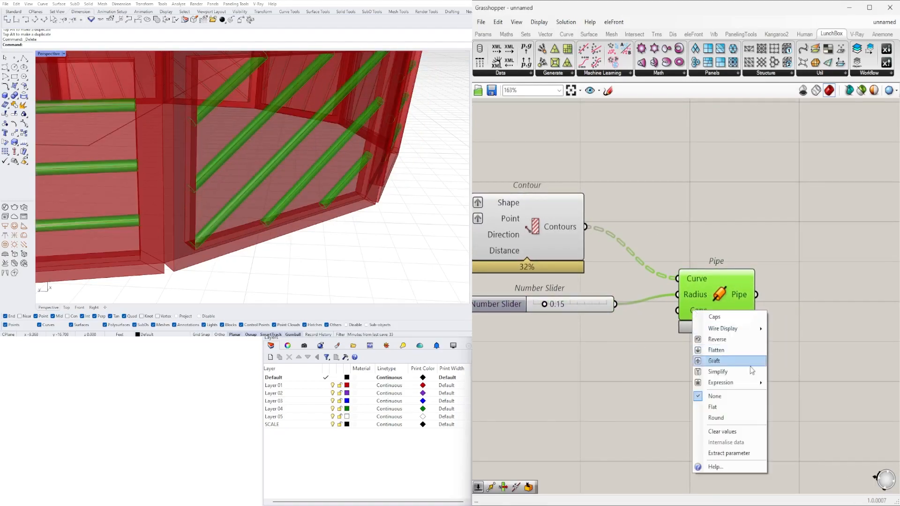
pyautogui.click(728, 418)
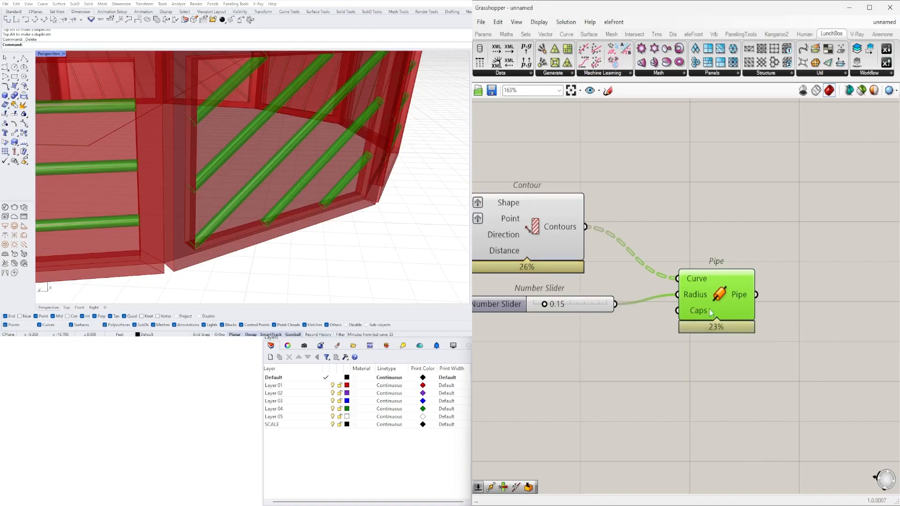
pyautogui.click(696, 365)
pyautogui.click(710, 292)
pyautogui.click(559, 346)
pyautogui.moveTo(559, 346); pyautogui.dragTo(572, 346, button='right')
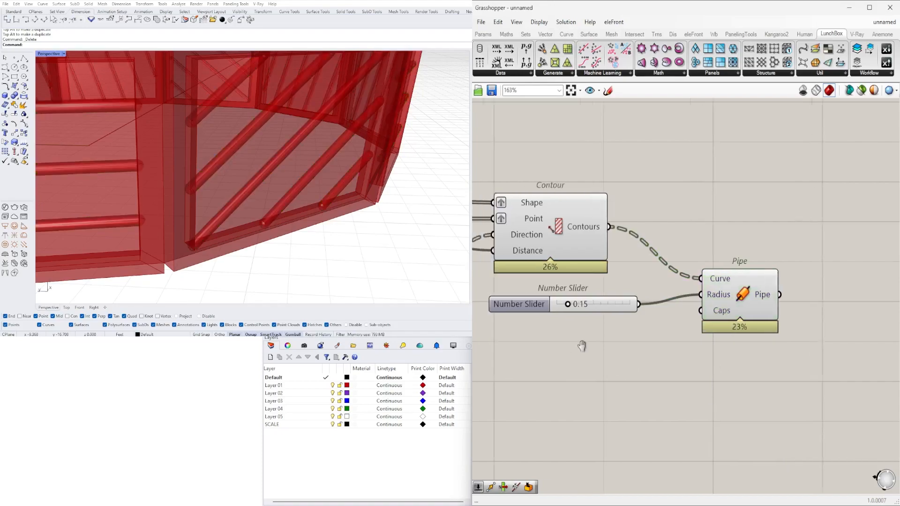
# Step: Try driving Pipe's Radius from the 1.5 contour distance slider, placed beneath List Item
pyautogui.scroll(2, 572, 346)
pyautogui.scroll(3, 301, 220)
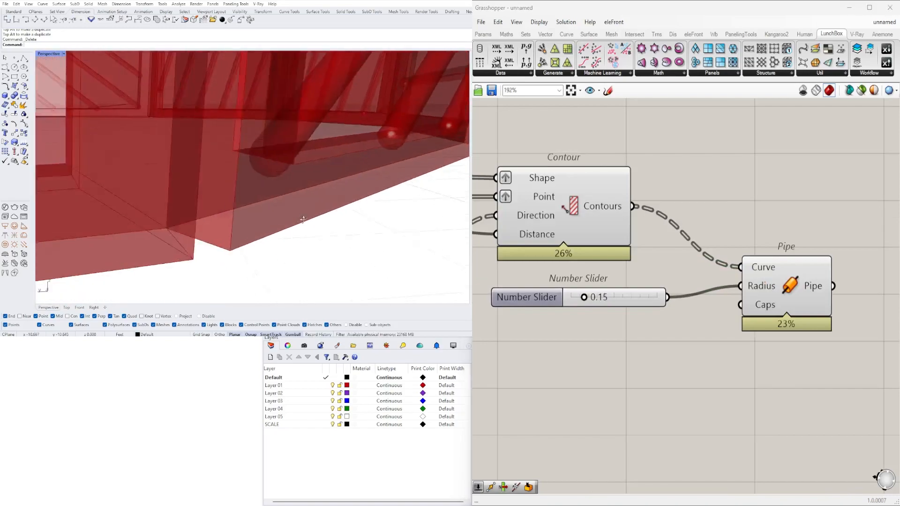
pyautogui.scroll(8, 302, 221)
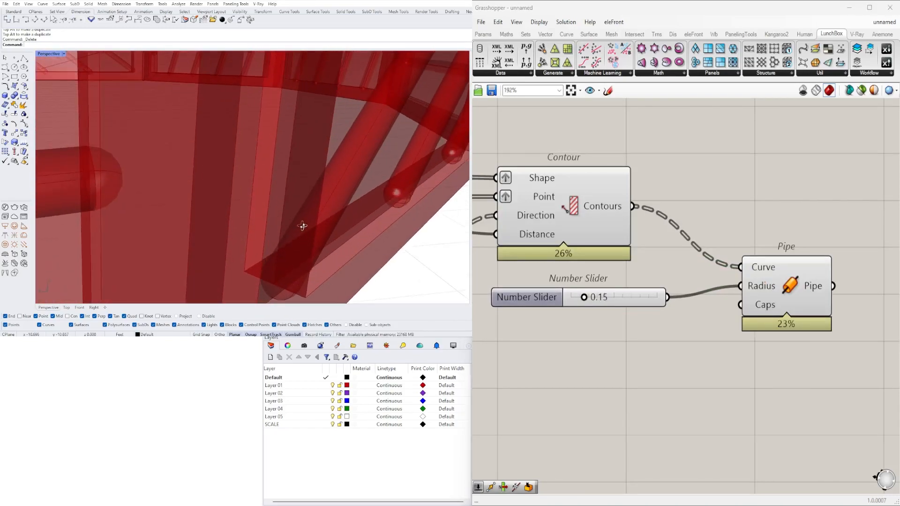
pyautogui.click(567, 295)
pyautogui.scroll(-5, 800, 323)
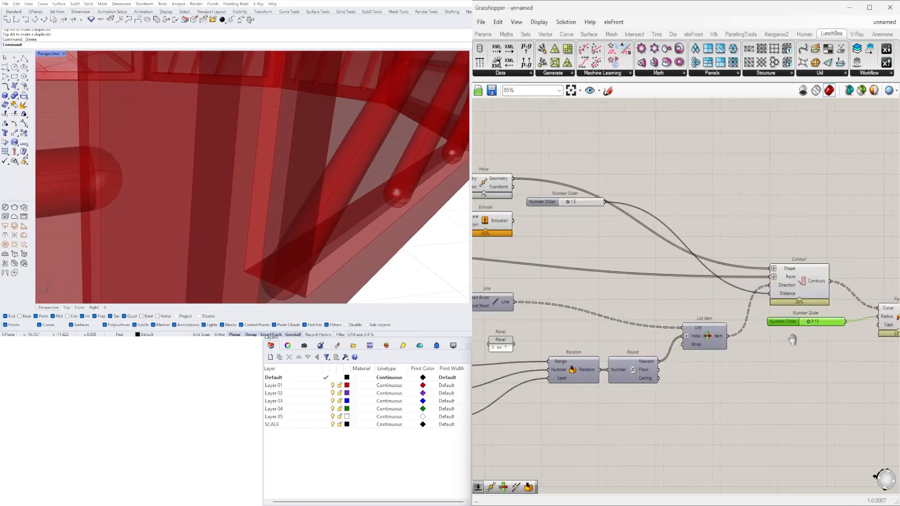
pyautogui.moveTo(568, 196); pyautogui.dragTo(724, 378)
pyautogui.scroll(3, 723, 378)
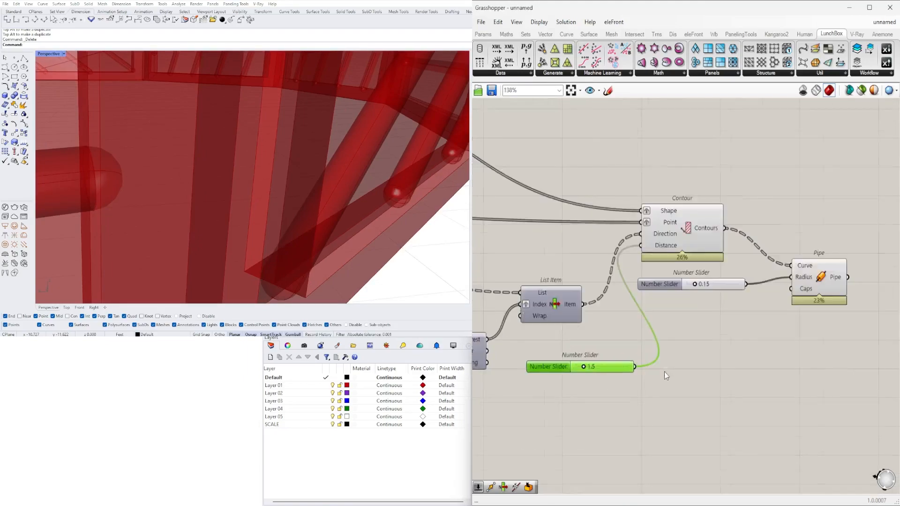
pyautogui.moveTo(632, 367); pyautogui.dragTo(823, 265)
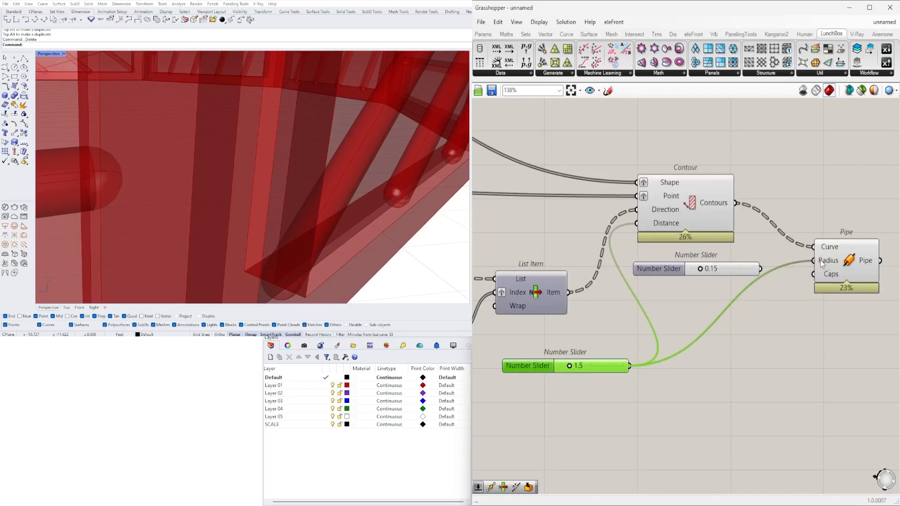
pyautogui.click(852, 263)
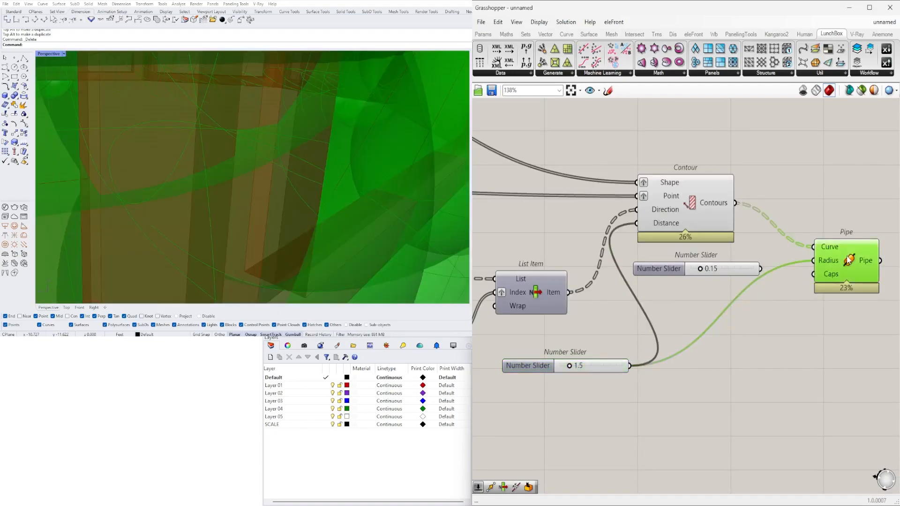
pyautogui.keyDown('ctrl'); pyautogui.moveTo(803, 269); pyautogui.dragTo(634, 367); pyautogui.keyUp('ctrl')
# Step: Reposition the 1.5 contour distance slider beside Contour's inputs and place the Pipe component above Contour
pyautogui.scroll(-5, 693, 306)
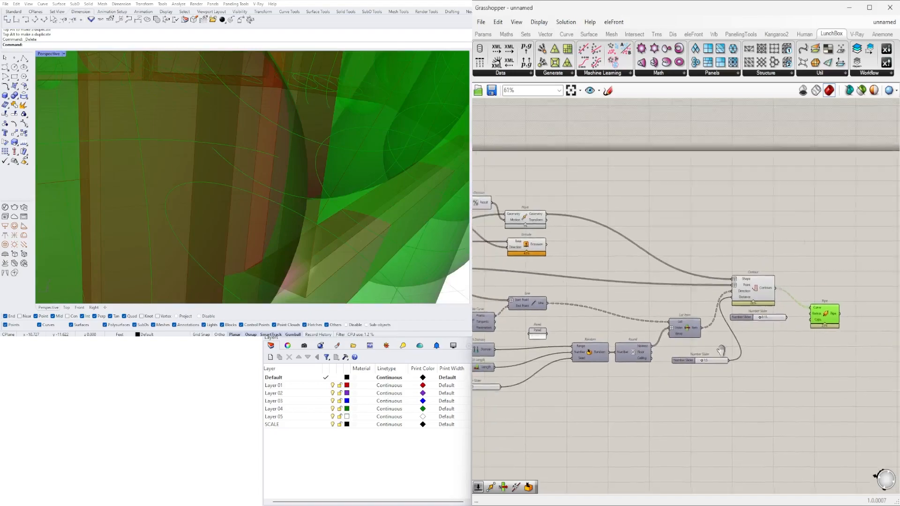
pyautogui.scroll(3, 680, 364)
pyautogui.moveTo(680, 364); pyautogui.dragTo(654, 251)
pyautogui.scroll(-3, 653, 251)
pyautogui.moveTo(742, 309); pyautogui.dragTo(686, 224)
# Step: Reposition the 0.50 amplitude slider ahead of the Amplitude component
pyautogui.moveTo(555, 233); pyautogui.dragTo(776, 227, button='right')
pyautogui.scroll(2, 691, 204)
pyautogui.scroll(4, 633, 203)
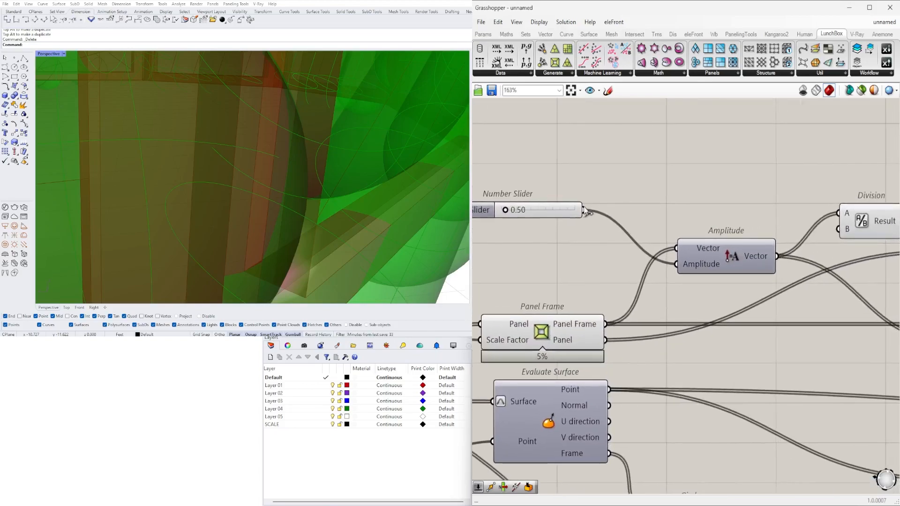
pyautogui.scroll(-12, 586, 206)
pyautogui.moveTo(584, 209); pyautogui.dragTo(780, 207)
pyautogui.scroll(8, 685, 186)
pyautogui.scroll(-1, 775, 207)
pyautogui.moveTo(634, 214); pyautogui.dragTo(816, 232, button='right')
pyautogui.moveTo(595, 270); pyautogui.dragTo(601, 256)
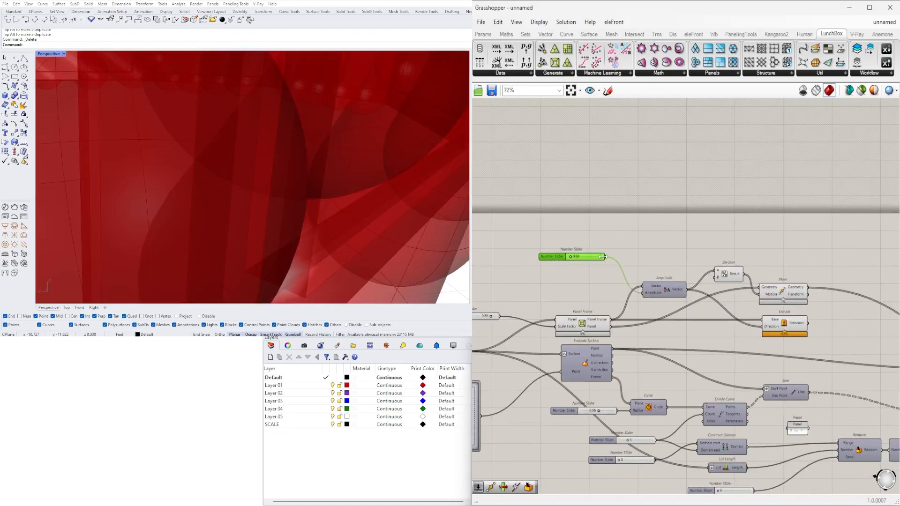
# Step: Add a Division component above Amplitude and connect the 0.50 amplitude slider to its A input
pyautogui.scroll(5, 604, 256)
pyautogui.click(691, 251)
pyautogui.doubleClick(692, 253)
pyautogui.write('/')
pyautogui.press('Return')
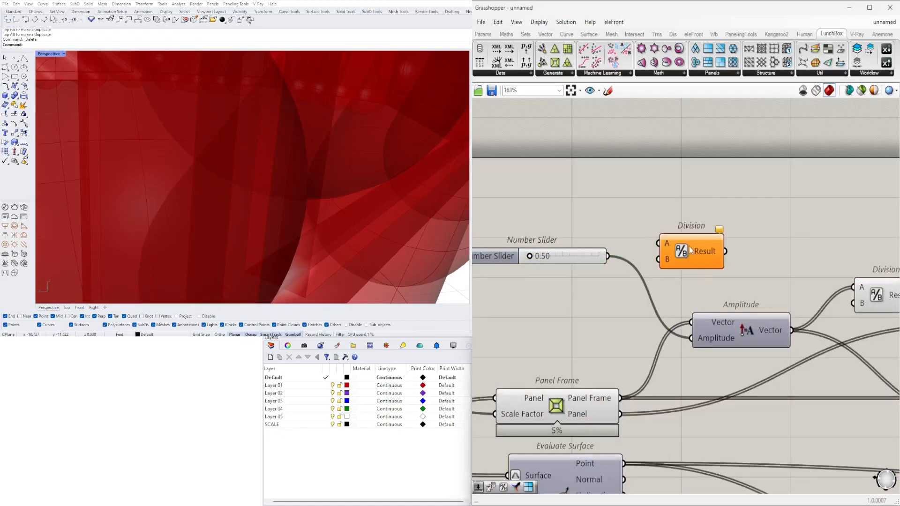
pyautogui.moveTo(693, 251); pyautogui.dragTo(707, 218)
pyautogui.moveTo(608, 256); pyautogui.dragTo(675, 209)
# Step: Add a number slider of 2 and connect it to the new Division's B input
pyautogui.doubleClick(559, 204)
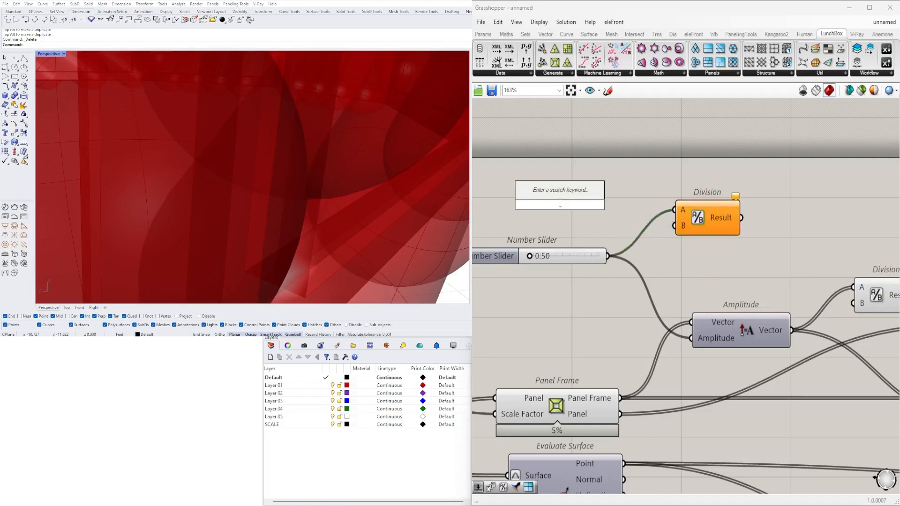
pyautogui.write('2')
pyautogui.press('Return')
pyautogui.moveTo(594, 204); pyautogui.dragTo(737, 225)
# Step: Connect the new Division's Result to Pipe's Radius and reposition the Pipe component to the right of Contour
pyautogui.scroll(-1, 787, 234)
pyautogui.moveTo(787, 234); pyautogui.dragTo(663, 251, button='right')
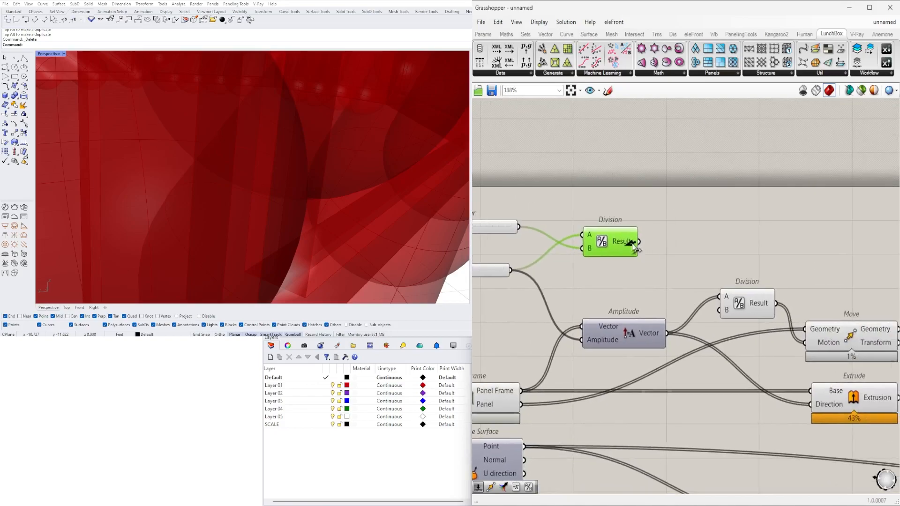
pyautogui.scroll(-5, 635, 246)
pyautogui.scroll(4, 806, 305)
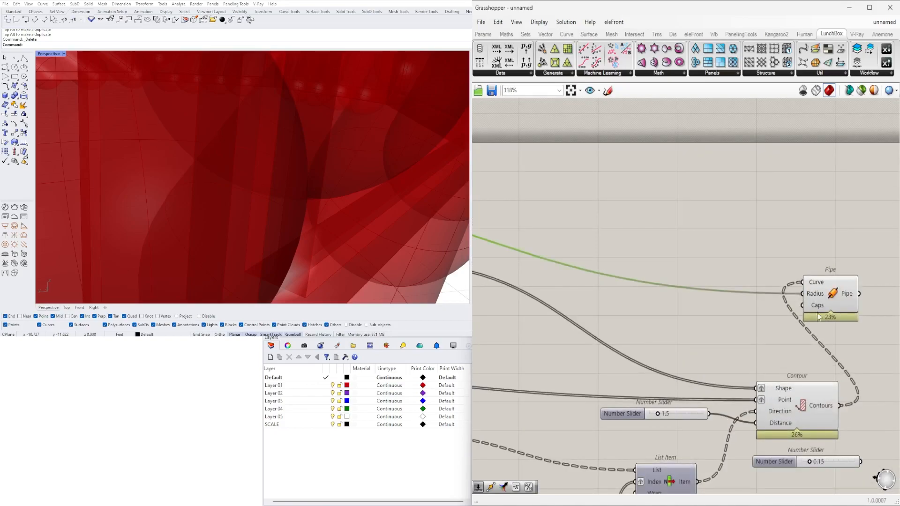
pyautogui.moveTo(859, 317); pyautogui.dragTo(727, 313, button='right')
pyautogui.moveTo(709, 291); pyautogui.dragTo(818, 346)
# Step: Check the pipe thickness against the frame depth and shift the Pipe component slightly higher on the canvas
pyautogui.scroll(-5, 306, 268)
pyautogui.moveTo(307, 268); pyautogui.dragTo(341, 207, button='right')
pyautogui.scroll(5, 380, 209)
pyautogui.scroll(-3, 380, 209)
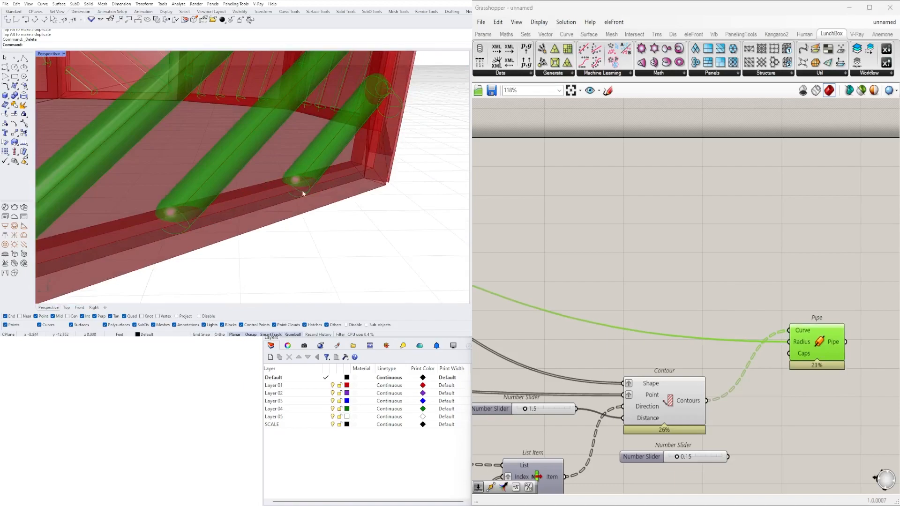
pyautogui.click(741, 287)
pyautogui.moveTo(818, 345); pyautogui.dragTo(836, 305)
pyautogui.click(686, 338)
# Step: Set the pipe radius divisor slider to 4
pyautogui.scroll(-5, 685, 338)
pyautogui.moveTo(610, 307); pyautogui.dragTo(880, 304, button='right')
pyautogui.scroll(8, 613, 277)
pyautogui.scroll(3, 584, 196)
pyautogui.moveTo(573, 229); pyautogui.dragTo(611, 230)
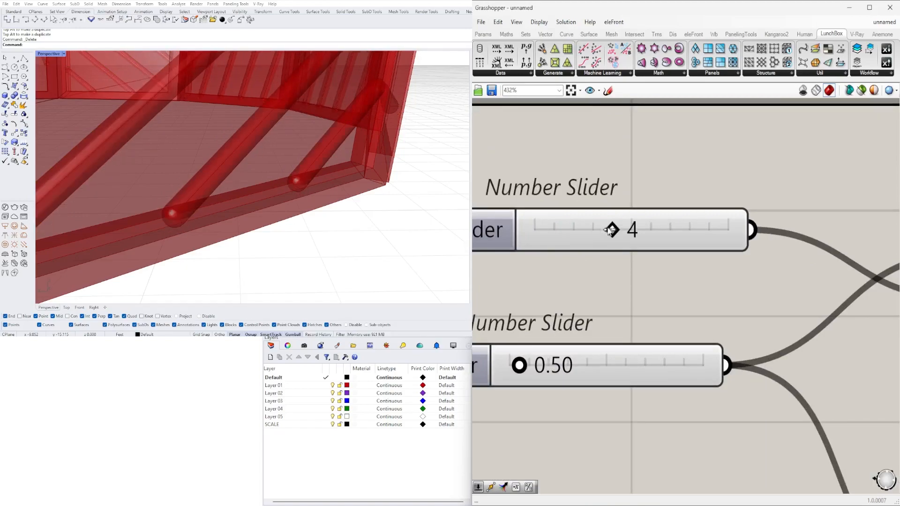
# Step: Examine how the pipes sit within the frames, up close and across the lower part of the tower
pyautogui.scroll(-10, 332, 122)
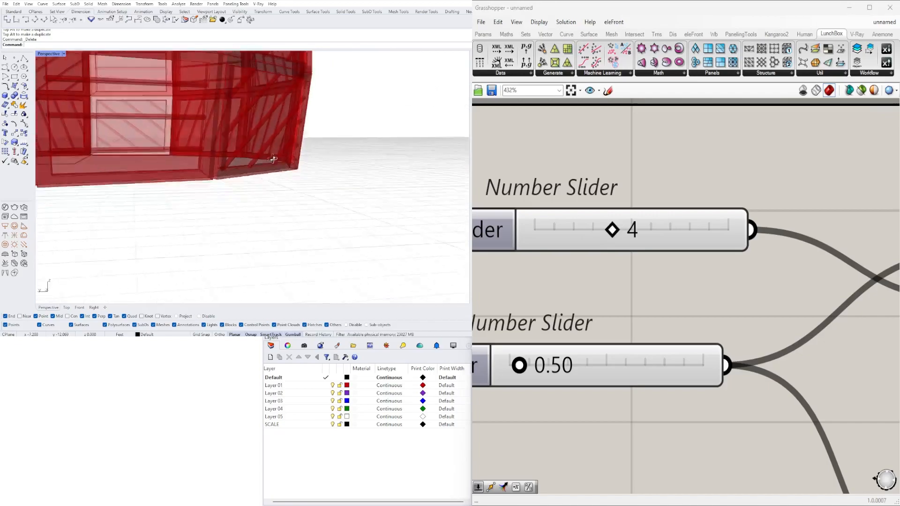
pyautogui.scroll(-3, 228, 173)
pyautogui.moveTo(228, 174); pyautogui.dragTo(237, 137, button='right')
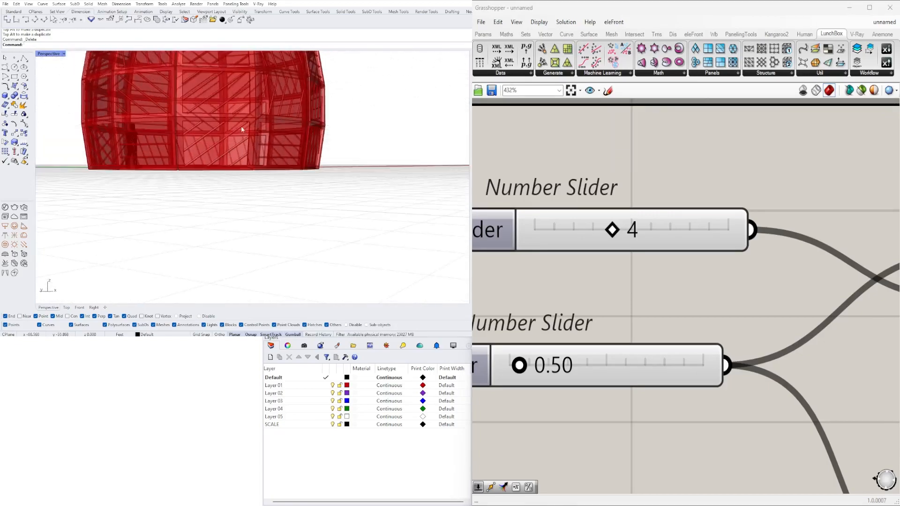
pyautogui.scroll(12, 242, 136)
pyautogui.scroll(-3, 227, 168)
pyautogui.moveTo(224, 166); pyautogui.dragTo(228, 171, button='right')
pyautogui.scroll(3, 227, 171)
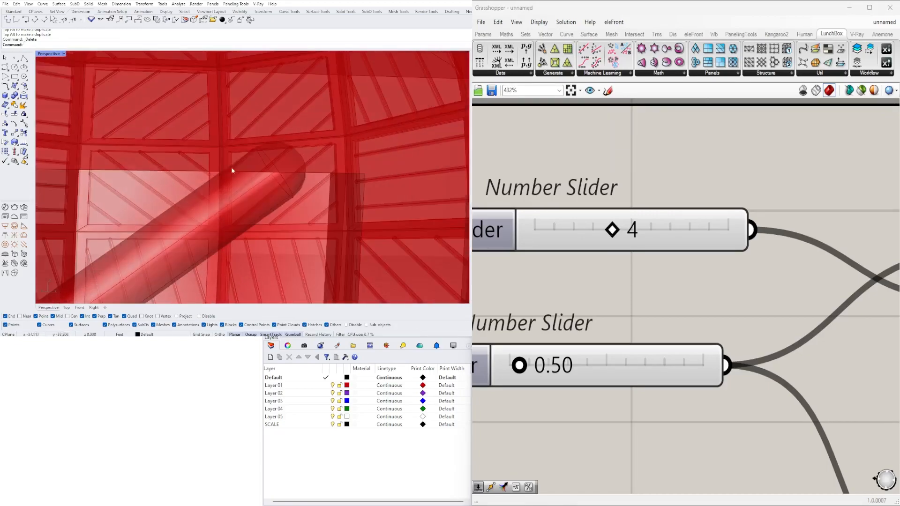
pyautogui.scroll(-8, 296, 177)
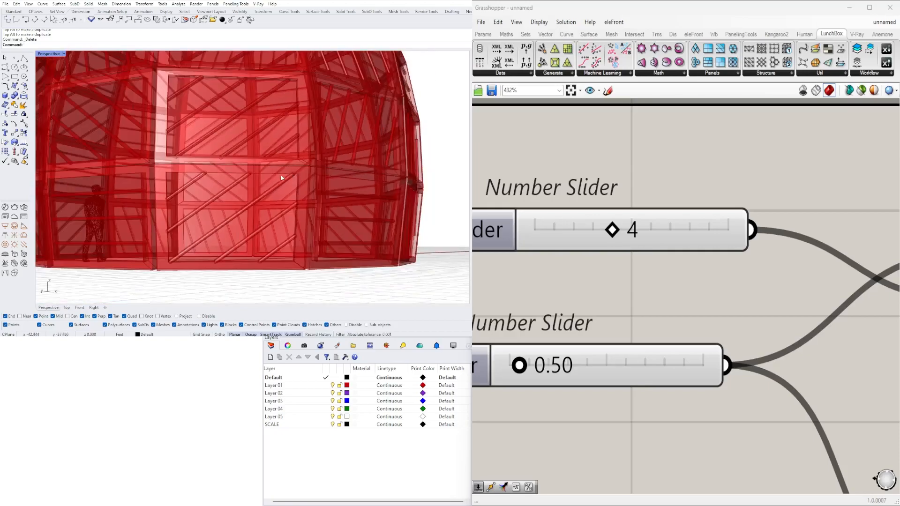
pyautogui.scroll(-5, 721, 202)
# Step: Shift the divisor slider, the 0.50 slider and their Division component together closer to Amplitude
pyautogui.scroll(-3, 722, 203)
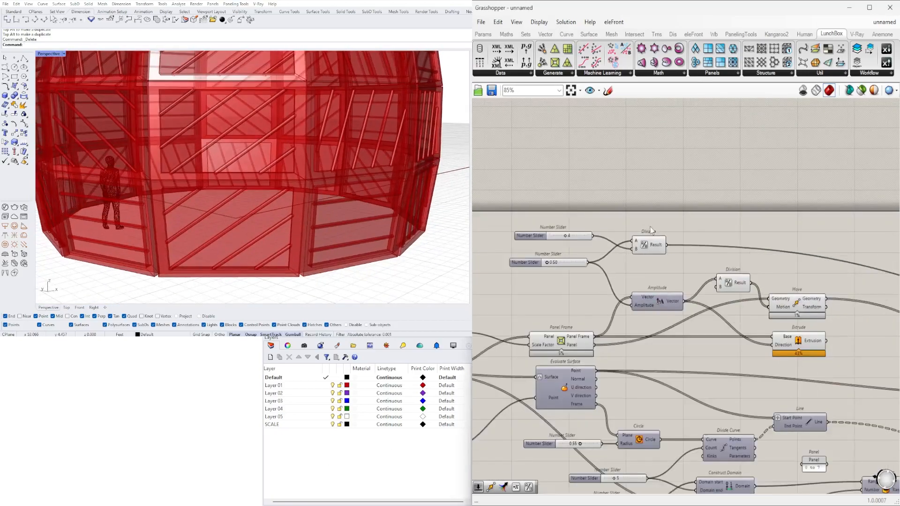
pyautogui.moveTo(644, 216); pyautogui.dragTo(539, 280)
pyautogui.moveTo(656, 244); pyautogui.dragTo(665, 268)
pyautogui.click(628, 235)
pyautogui.moveTo(204, 233)
pyautogui.mouseDown(button='right')
pyautogui.moveTo(291, 211)
pyautogui.moveTo(195, 225)
pyautogui.mouseUp(button='right')
pyautogui.scroll(6, 196, 225)
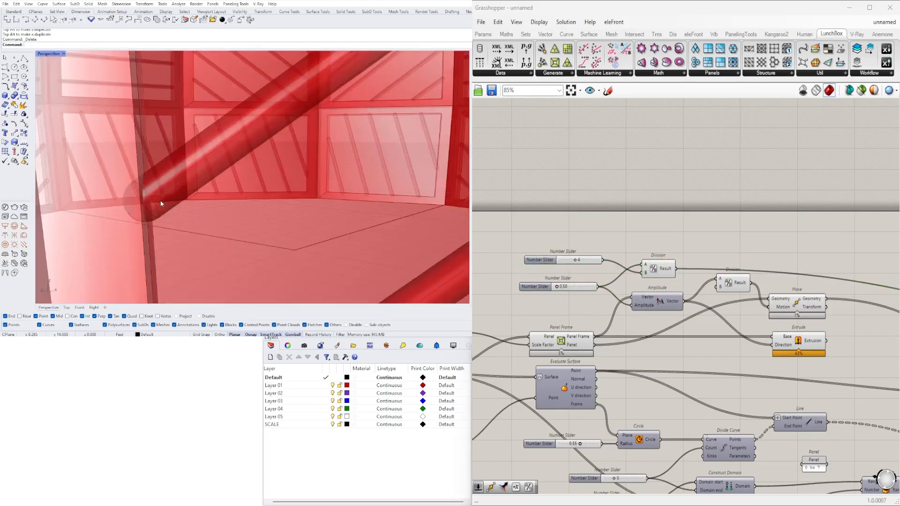
pyautogui.scroll(-6, 161, 203)
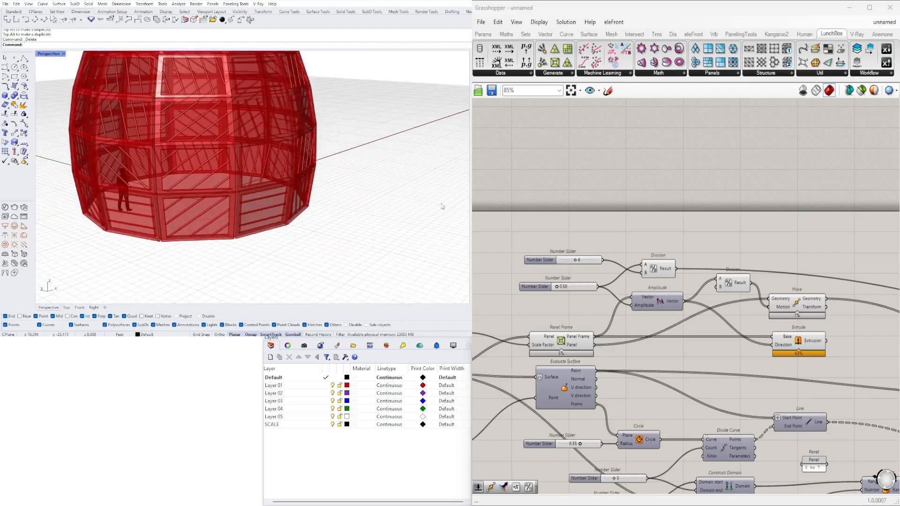
# Step: Highlight the Pipe geometry and turn off the preview of the Contour component
pyautogui.scroll(-4, 692, 285)
pyautogui.scroll(5, 692, 285)
pyautogui.click(774, 319)
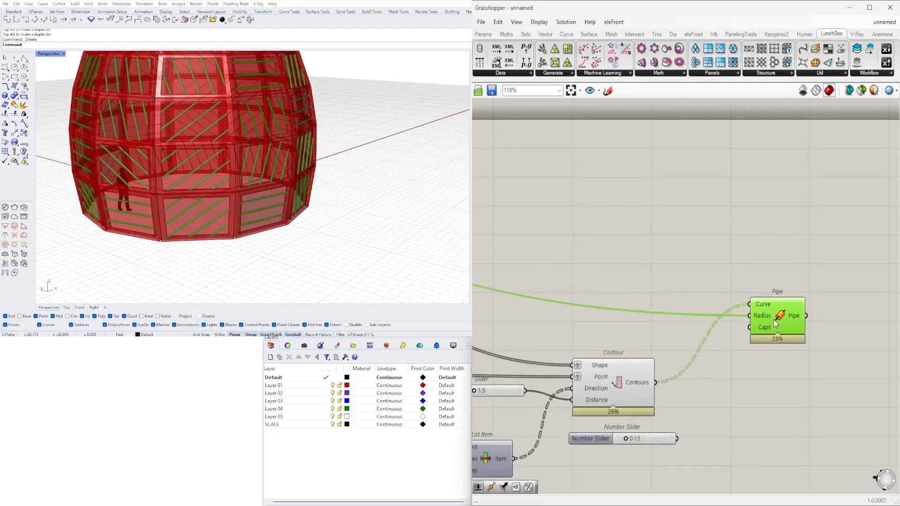
pyautogui.scroll(-3, 711, 278)
pyautogui.moveTo(622, 327); pyautogui.dragTo(771, 298, button='right')
pyautogui.moveTo(837, 317); pyautogui.dragTo(766, 300, button='right')
pyautogui.click(742, 304)
pyautogui.click(744, 374)
pyautogui.moveTo(744, 374); pyautogui.dragTo(621, 281)
pyautogui.middleClick(669, 262)
pyautogui.click(695, 232)
# Step: Turn off the previews of the Move component and the two Division components
pyautogui.moveTo(530, 254); pyautogui.dragTo(710, 288, button='right')
pyautogui.scroll(3, 710, 288)
pyautogui.click(623, 182)
pyautogui.middleClick(623, 164)
pyautogui.click(640, 144)
pyautogui.moveTo(572, 155); pyautogui.dragTo(712, 195, button='right')
pyautogui.moveTo(705, 276); pyautogui.dragTo(583, 157)
pyautogui.middleClick(583, 145)
pyautogui.click(611, 115)
# Step: Turn off the Panel Frame preview and view the whole tower with only its extruded frames and pipes
pyautogui.moveTo(552, 199); pyautogui.dragTo(715, 225, button='right')
pyautogui.scroll(-4, 715, 225)
pyautogui.scroll(2, 701, 269)
pyautogui.moveTo(711, 277); pyautogui.dragTo(624, 239)
pyautogui.middleClick(637, 237)
pyautogui.moveTo(281, 197); pyautogui.dragTo(307, 245, button='right')
pyautogui.scroll(-3, 234, 187)
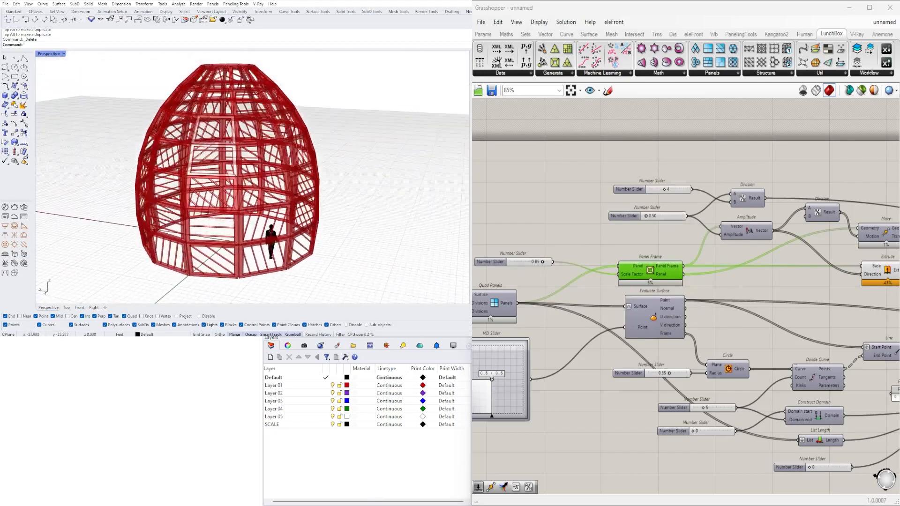
pyautogui.scroll(-2, 659, 251)
pyautogui.scroll(2, 841, 429)
# Step: Set the slider feeding Divide Curve's Count to 7
pyautogui.moveTo(603, 322); pyautogui.dragTo(658, 322, button='right')
pyautogui.scroll(5, 699, 333)
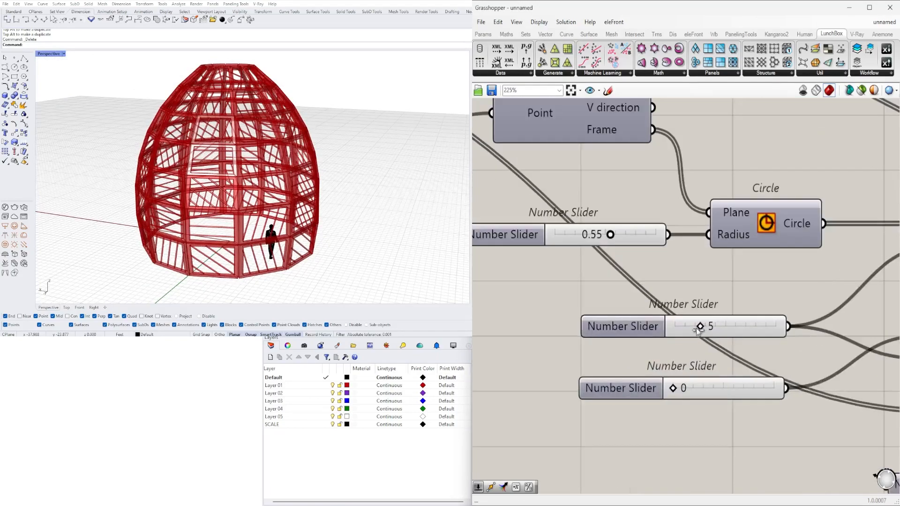
pyautogui.moveTo(701, 327); pyautogui.dragTo(723, 331)
# Step: Set the Random component's seed slider to 3
pyautogui.scroll(-5, 668, 305)
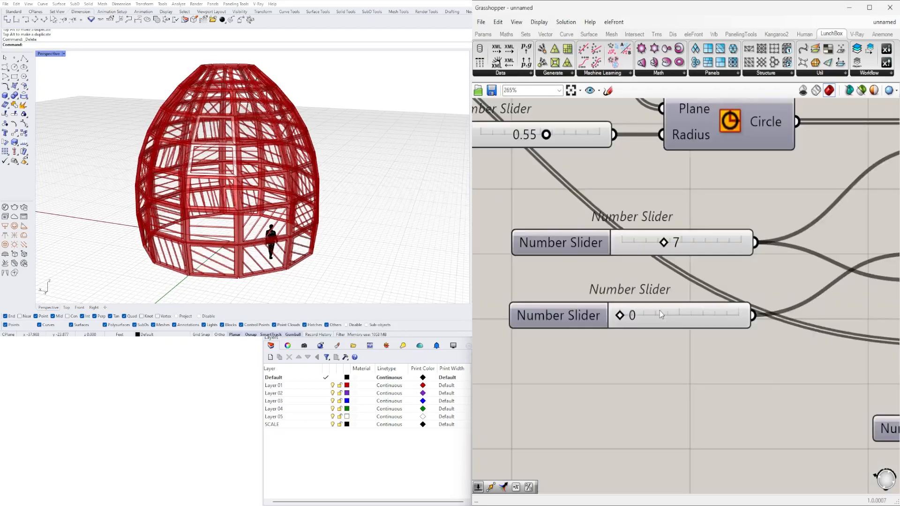
pyautogui.moveTo(757, 332); pyautogui.dragTo(597, 321, button='right')
pyautogui.scroll(3, 631, 362)
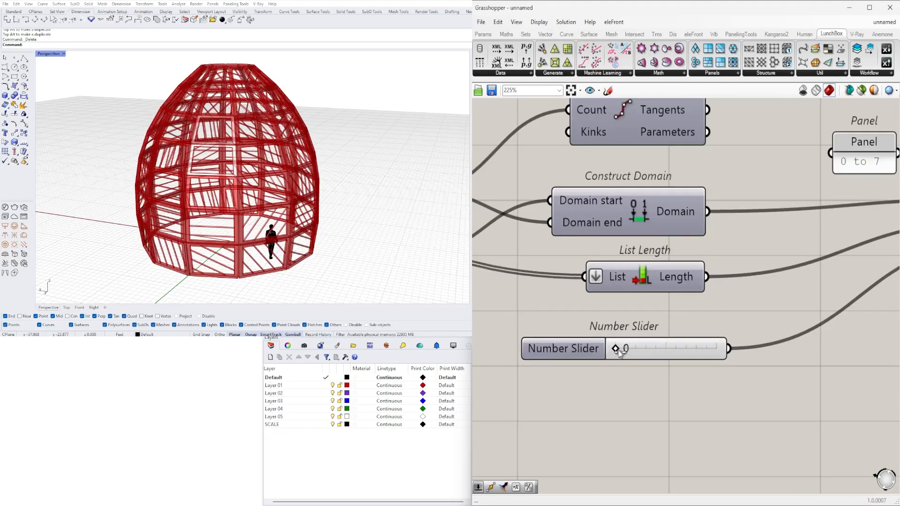
pyautogui.moveTo(643, 347); pyautogui.dragTo(645, 347)
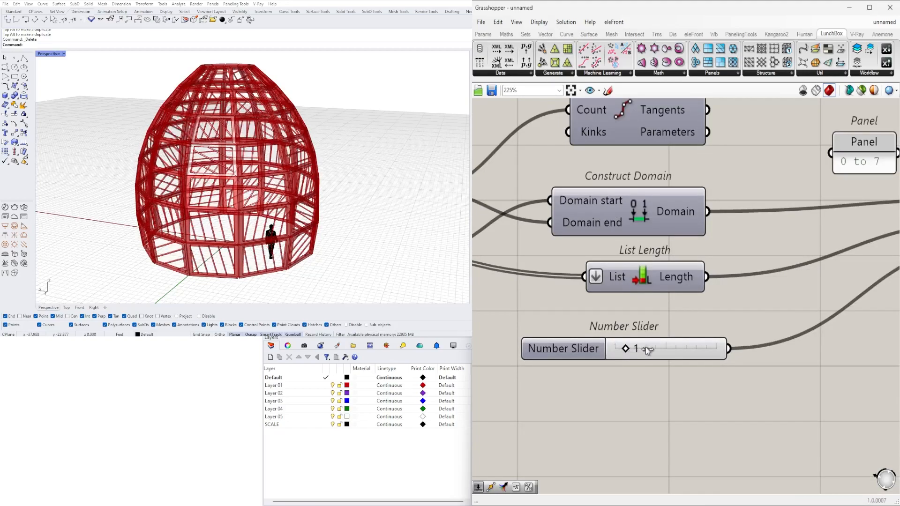
pyautogui.scroll(-3, 646, 348)
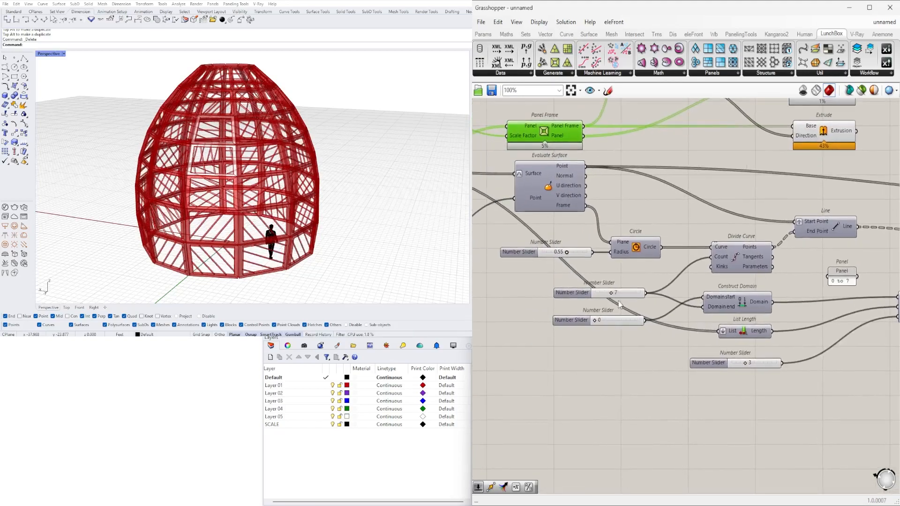
# Step: Set the slider feeding Divide Curve's Count to 4 and view the tower from another side
pyautogui.scroll(5, 618, 302)
pyautogui.moveTo(713, 295); pyautogui.dragTo(682, 299)
pyautogui.moveTo(352, 239); pyautogui.dragTo(422, 229, button='right')
pyautogui.moveTo(346, 248); pyautogui.dragTo(349, 223, button='right')
# Step: Set the contour distance slider to 0.5
pyautogui.scroll(-6, 715, 282)
pyautogui.moveTo(797, 324); pyautogui.dragTo(559, 316, button='right')
pyautogui.scroll(-3, 721, 319)
pyautogui.scroll(3, 649, 333)
pyautogui.scroll(-3, 642, 344)
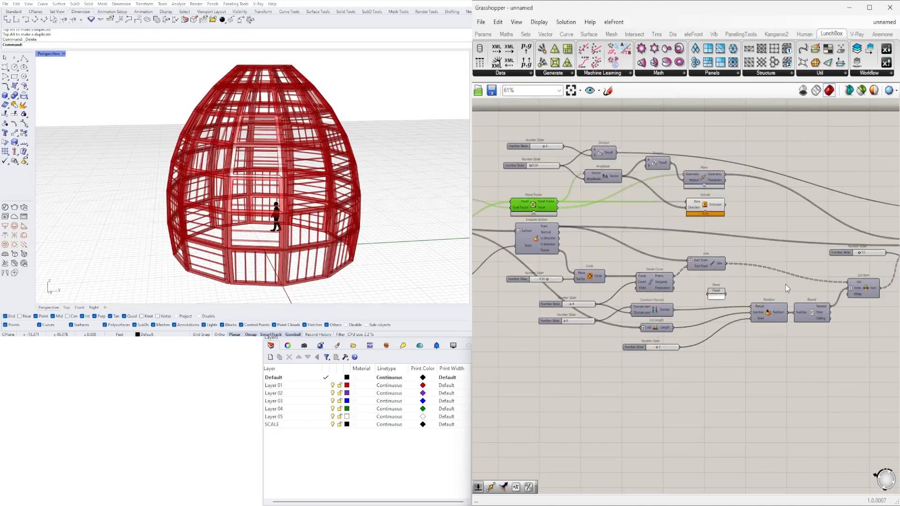
pyautogui.moveTo(803, 281); pyautogui.dragTo(640, 283, button='right')
pyautogui.scroll(6, 702, 258)
pyautogui.moveTo(641, 259); pyautogui.dragTo(628, 272)
pyautogui.doubleClick(693, 265)
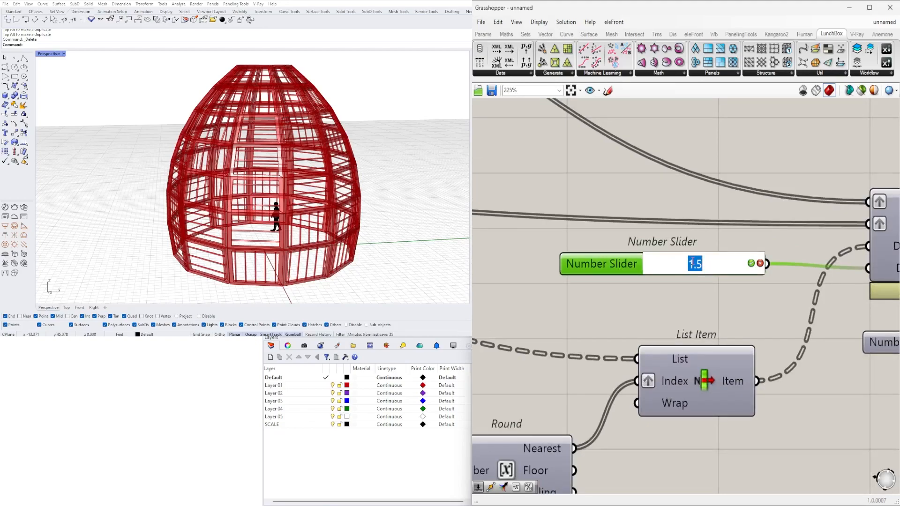
pyautogui.press('Return')
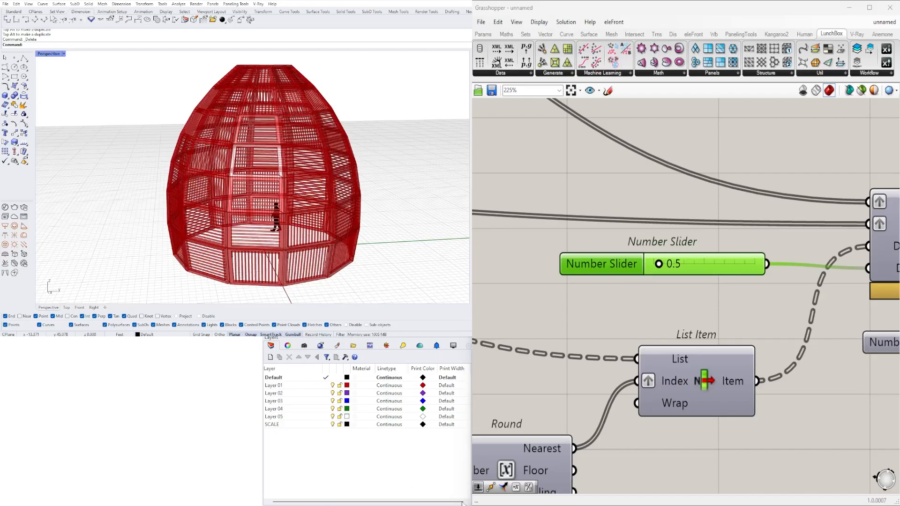
# Step: Set the pipe radius divisor slider to 5
pyautogui.scroll(-7, 667, 307)
pyautogui.moveTo(779, 335); pyautogui.dragTo(717, 405, button='right')
pyautogui.scroll(6, 581, 360)
pyautogui.scroll(-3, 701, 388)
pyautogui.moveTo(611, 275); pyautogui.dragTo(684, 301, button='right')
pyautogui.scroll(-4, 689, 305)
pyautogui.moveTo(613, 294); pyautogui.dragTo(841, 333, button='right')
pyautogui.scroll(10, 532, 263)
pyautogui.doubleClick(648, 260)
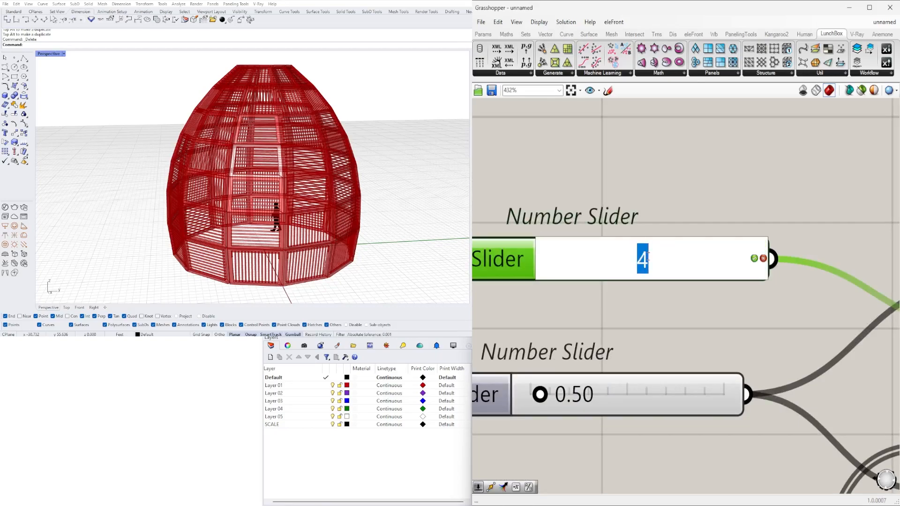
pyautogui.write('5')
pyautogui.press('Return')
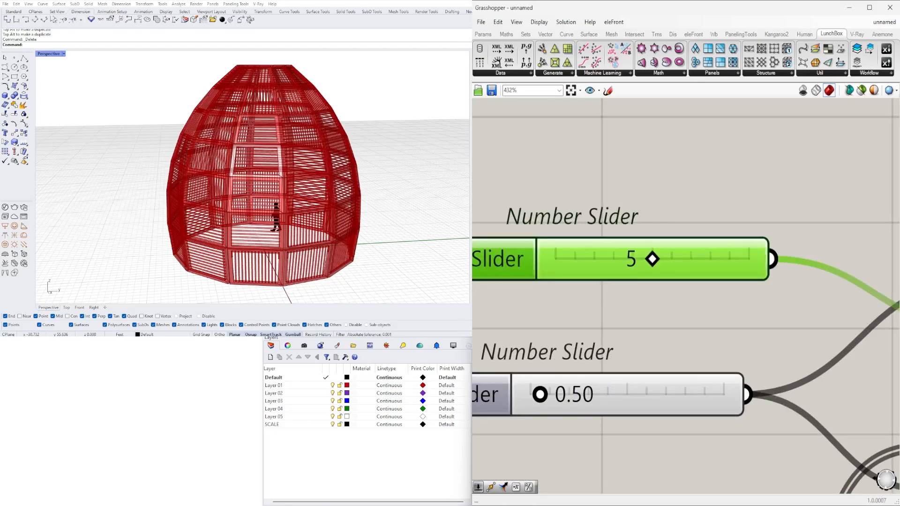
pyautogui.moveTo(267, 204); pyautogui.dragTo(295, 204, button='right')
pyautogui.scroll(-10, 623, 263)
pyautogui.scroll(6, 647, 380)
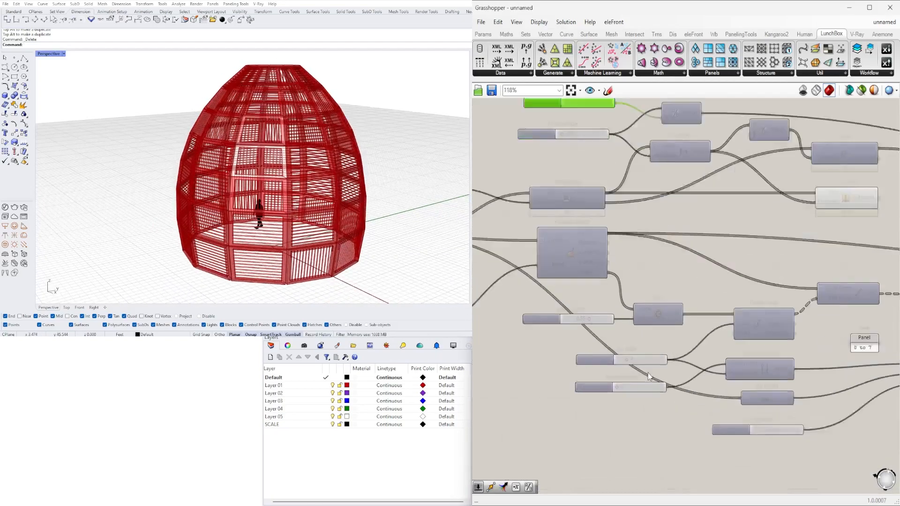
# Step: Set the slider feeding Divide Curve's Count to 7, and raise it to 8 for more pipe directions
pyautogui.scroll(-2, 646, 384)
pyautogui.scroll(9, 644, 390)
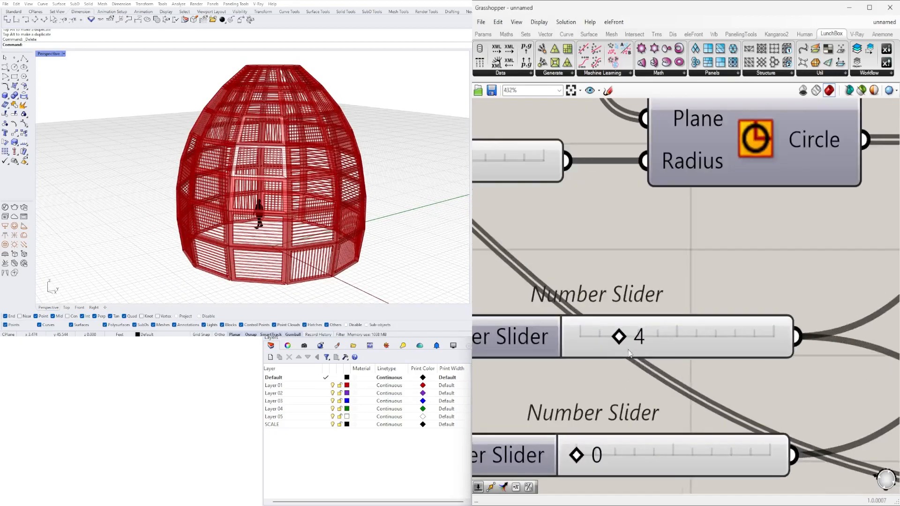
pyautogui.moveTo(636, 338); pyautogui.dragTo(643, 338)
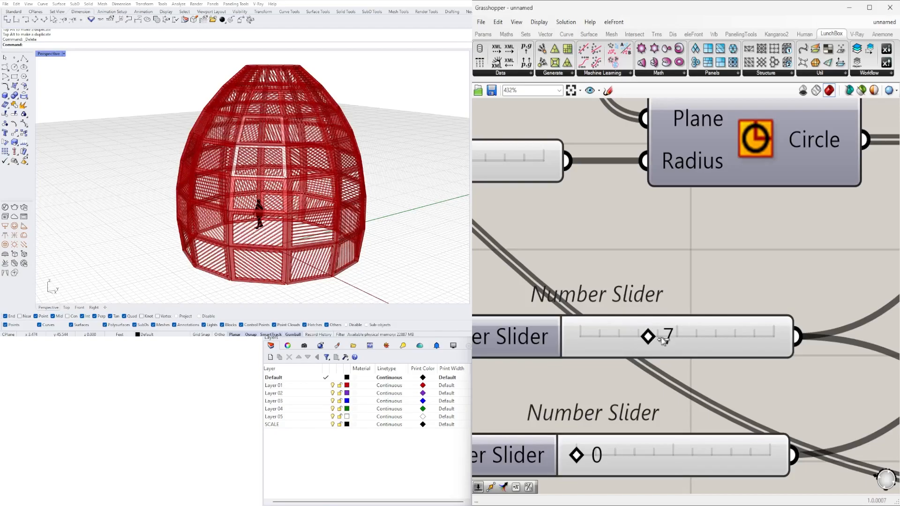
pyautogui.moveTo(669, 341); pyautogui.dragTo(672, 340)
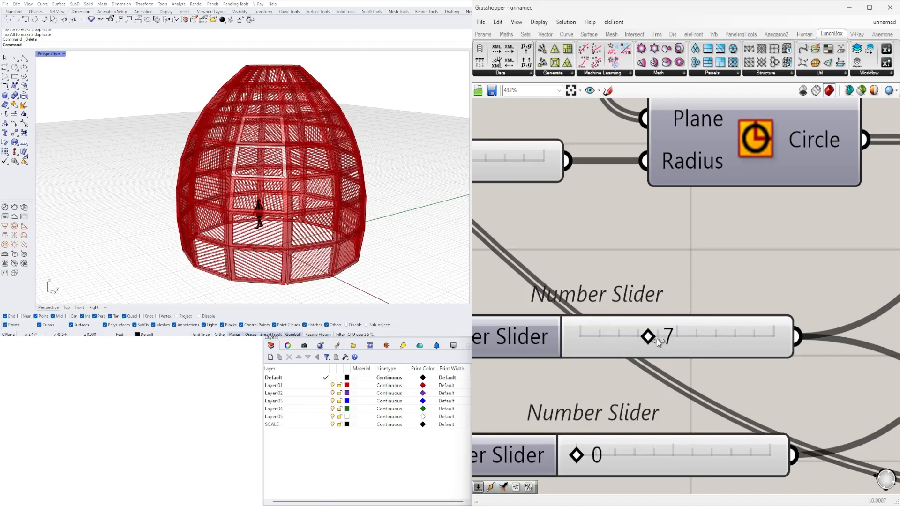
pyautogui.moveTo(657, 338); pyautogui.dragTo(666, 338)
# Step: Examine the random direction components and the pipe infill of the tower from above, close up and at eye level
pyautogui.scroll(-8, 688, 307)
pyautogui.moveTo(771, 333); pyautogui.dragTo(655, 345, button='right')
pyautogui.scroll(5, 655, 346)
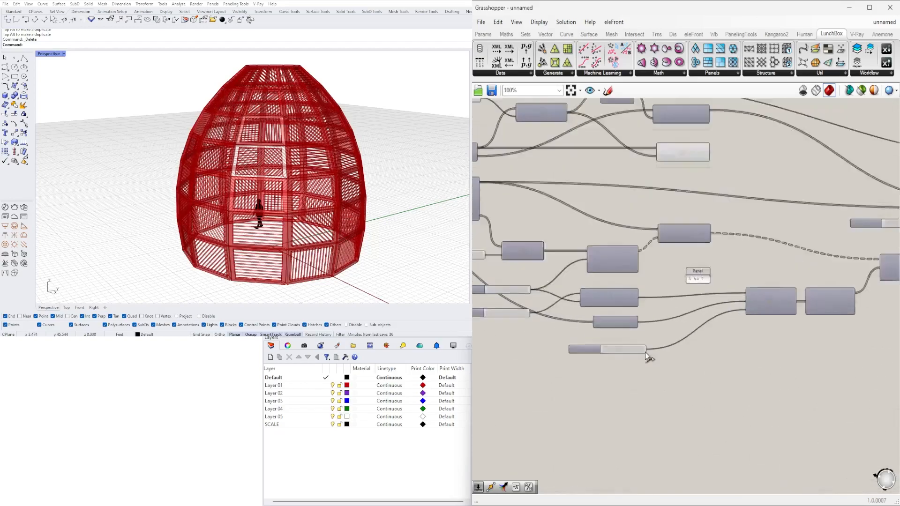
pyautogui.moveTo(577, 365); pyautogui.dragTo(615, 372, button='right')
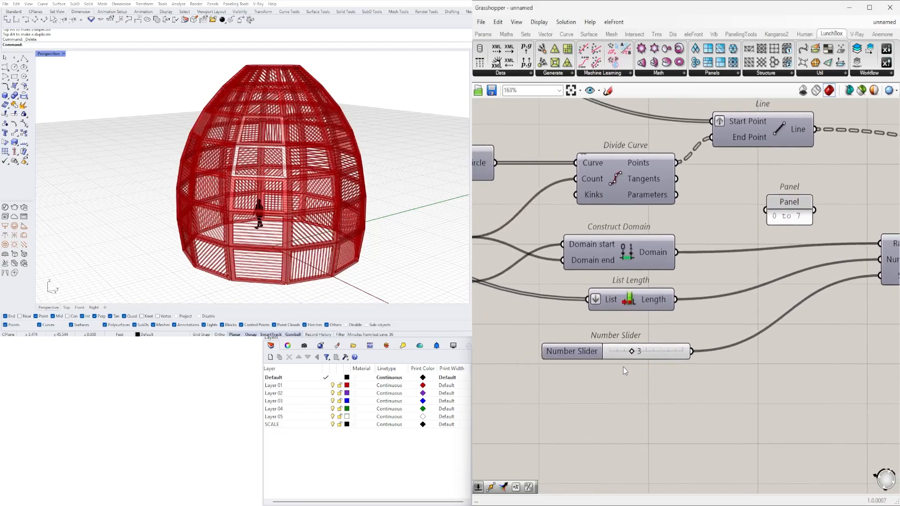
pyautogui.scroll(-3, 621, 369)
pyautogui.moveTo(217, 176); pyautogui.dragTo(297, 228, button='right')
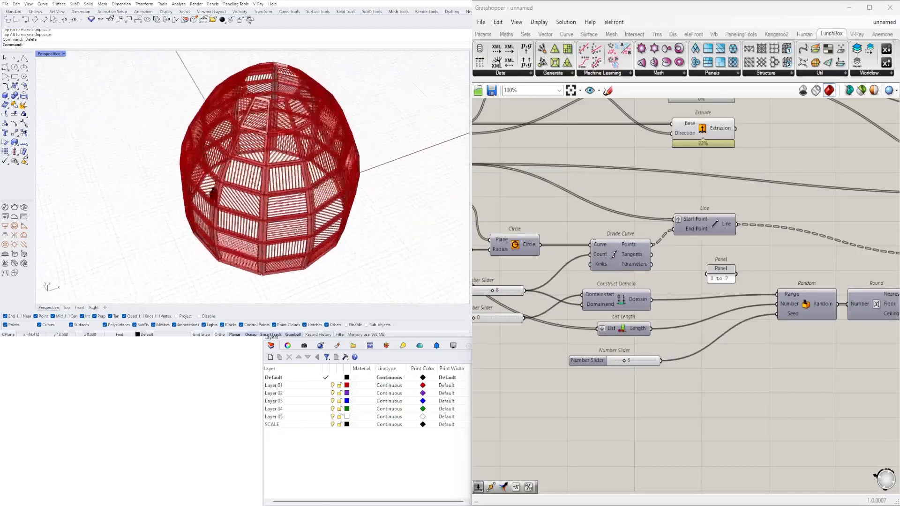
pyautogui.scroll(10, 136, 91)
pyautogui.scroll(-10, 136, 91)
pyautogui.scroll(-4, 368, 220)
pyautogui.moveTo(234, 244); pyautogui.dragTo(450, 225, button='right')
pyautogui.scroll(3, 307, 246)
# Step: Add a Custom Preview component beside the Pipe component and connect the Pipe output to its Geometry input
pyautogui.scroll(-5, 590, 334)
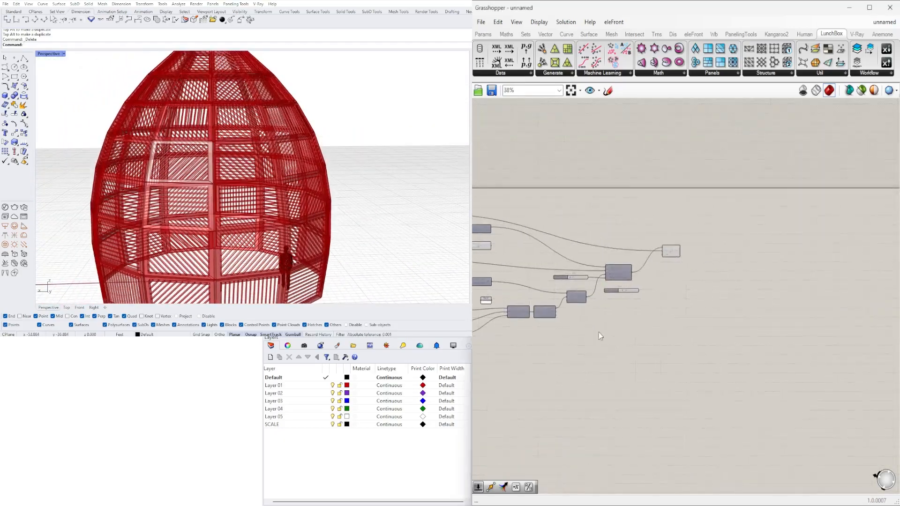
pyautogui.scroll(4, 645, 237)
pyautogui.click(658, 224)
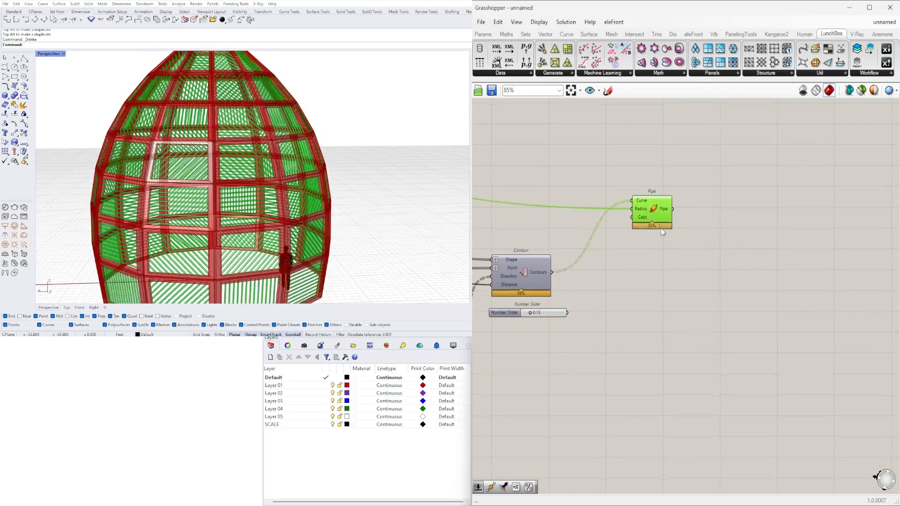
pyautogui.moveTo(659, 229); pyautogui.dragTo(650, 275, button='right')
pyautogui.click(676, 239)
pyautogui.doubleClick(690, 208)
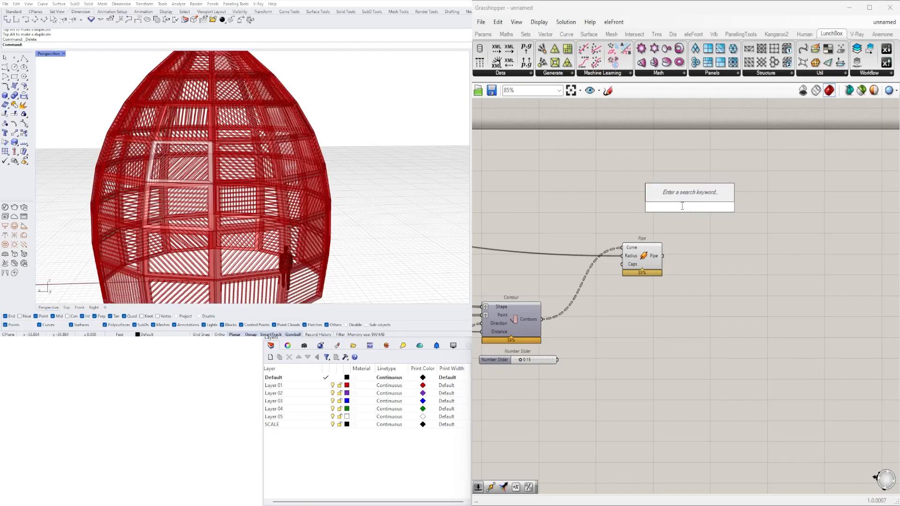
pyautogui.write('cust')
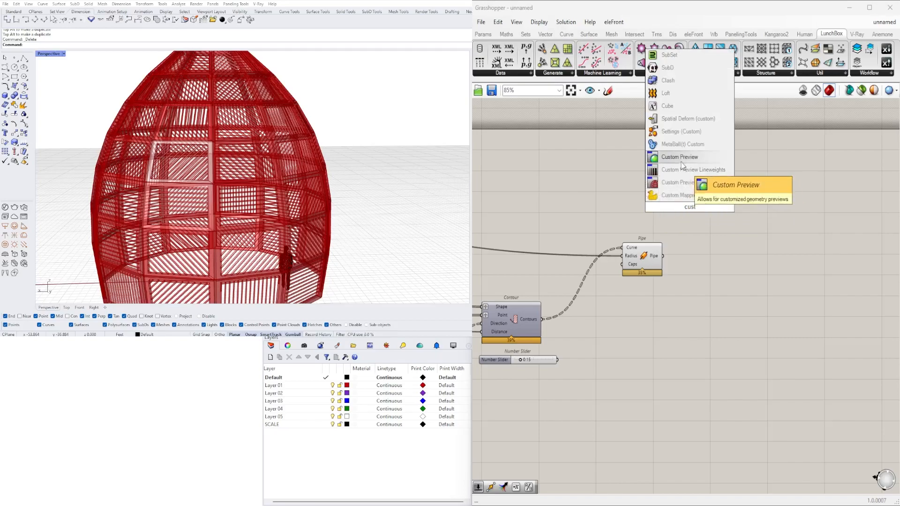
pyautogui.click(680, 157)
pyautogui.moveTo(683, 201); pyautogui.dragTo(757, 263)
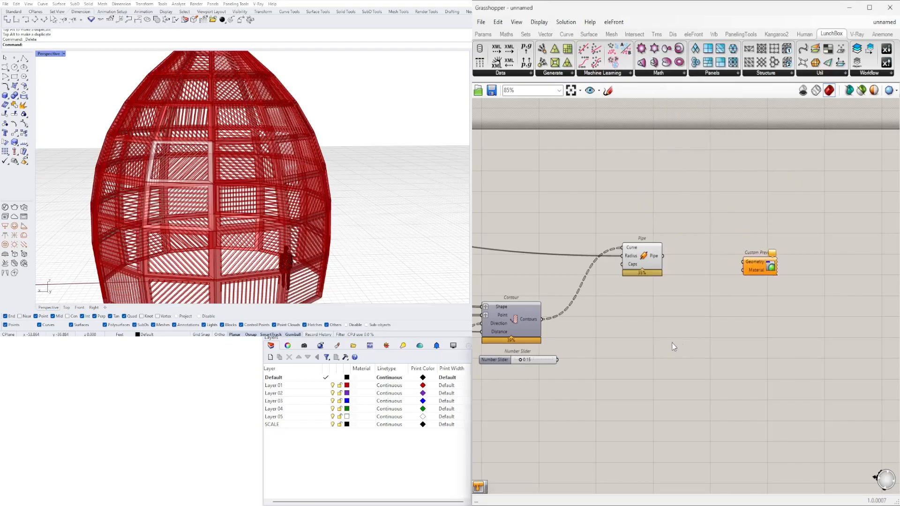
pyautogui.moveTo(708, 268); pyautogui.dragTo(837, 261)
# Step: Add a Colour Picker below the Pipe component and connect it to the Custom Preview's Material input
pyautogui.doubleClick(714, 302)
pyautogui.write('colo')
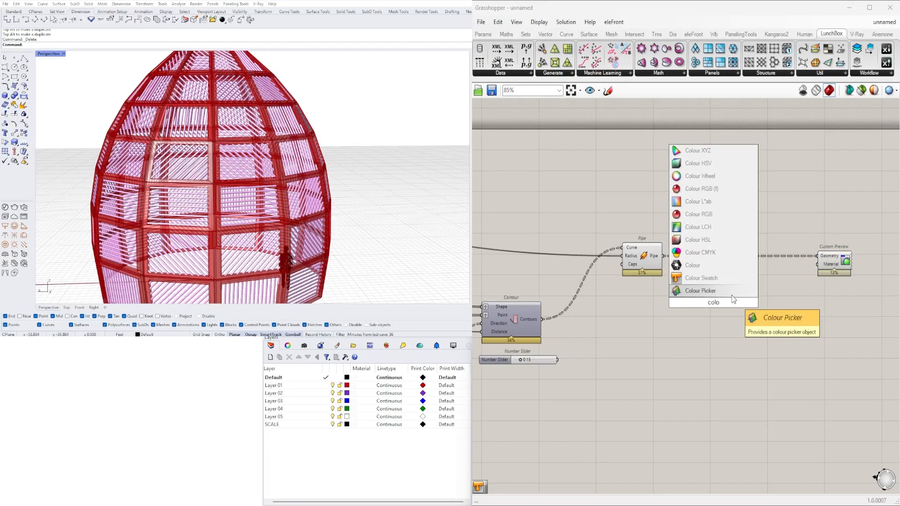
pyautogui.click(730, 294)
pyautogui.moveTo(695, 260); pyautogui.dragTo(782, 316)
pyautogui.moveTo(788, 359); pyautogui.dragTo(893, 264)
pyautogui.click(810, 225)
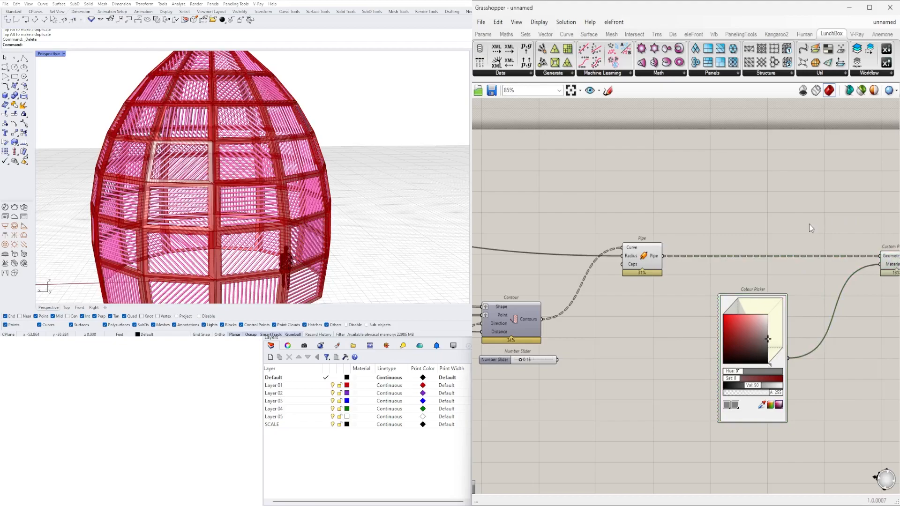
# Step: Set the Colour Picker to a light turquoise with hue 175°, saturation 45 and value 100
pyautogui.scroll(-3, 768, 226)
pyautogui.scroll(3, 834, 246)
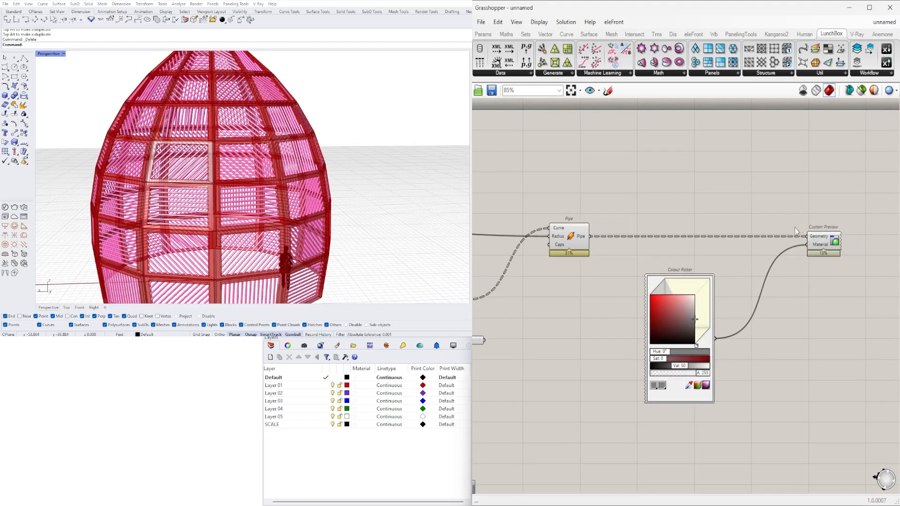
pyautogui.scroll(5, 675, 321)
pyautogui.moveTo(697, 317); pyautogui.dragTo(675, 261)
pyautogui.moveTo(652, 390); pyautogui.dragTo(713, 390)
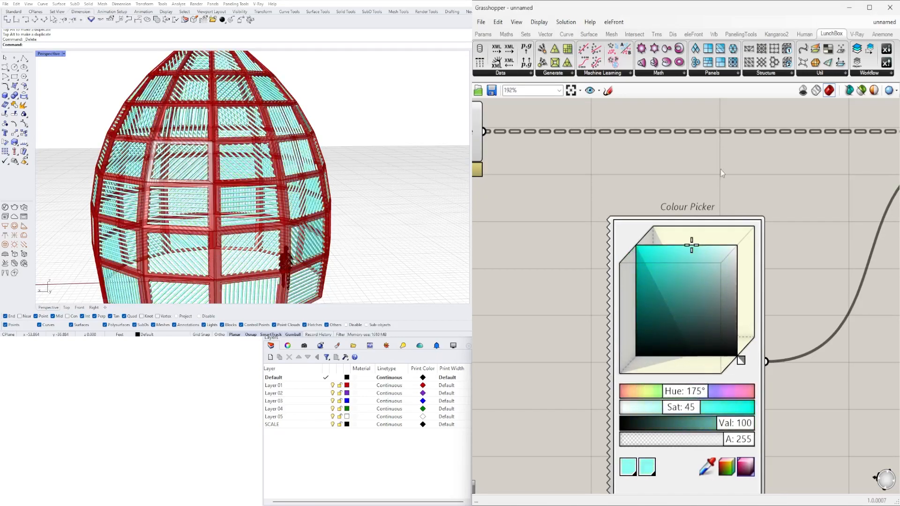
# Step: Duplicate the Custom Preview together with its Colour Picker and place the copy below the original pair
pyautogui.scroll(-9, 723, 134)
pyautogui.moveTo(847, 291); pyautogui.dragTo(720, 155)
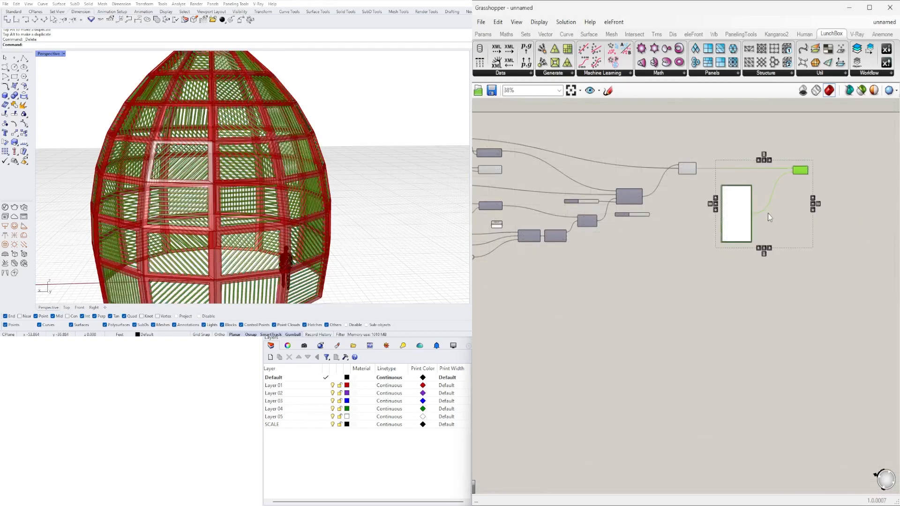
pyautogui.scroll(-3, 750, 212)
pyautogui.moveTo(743, 212); pyautogui.dragTo(773, 155, button='right')
pyautogui.moveTo(773, 156); pyautogui.dragTo(776, 212)
pyautogui.press('alt')
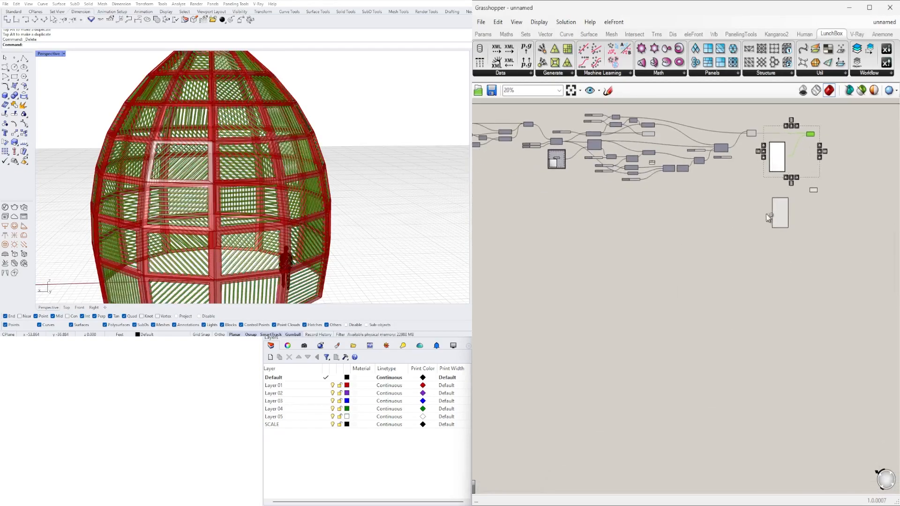
pyautogui.click(702, 208)
# Step: Connect the frame Extrude component's output to the Geometry input of the duplicated Custom Preview
pyautogui.scroll(8, 698, 159)
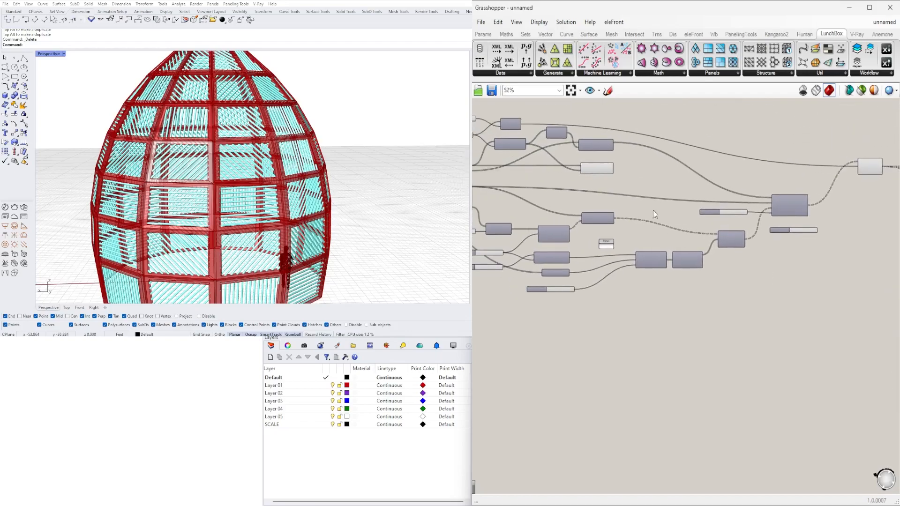
pyautogui.click(609, 164)
pyautogui.moveTo(615, 161); pyautogui.dragTo(757, 268)
pyautogui.scroll(-6, 614, 160)
pyautogui.scroll(5, 787, 220)
pyautogui.scroll(-4, 782, 237)
pyautogui.scroll(3, 780, 233)
pyautogui.scroll(-2, 733, 215)
pyautogui.moveTo(730, 209); pyautogui.dragTo(715, 256, button='right')
pyautogui.click(715, 255)
pyautogui.scroll(4, 710, 164)
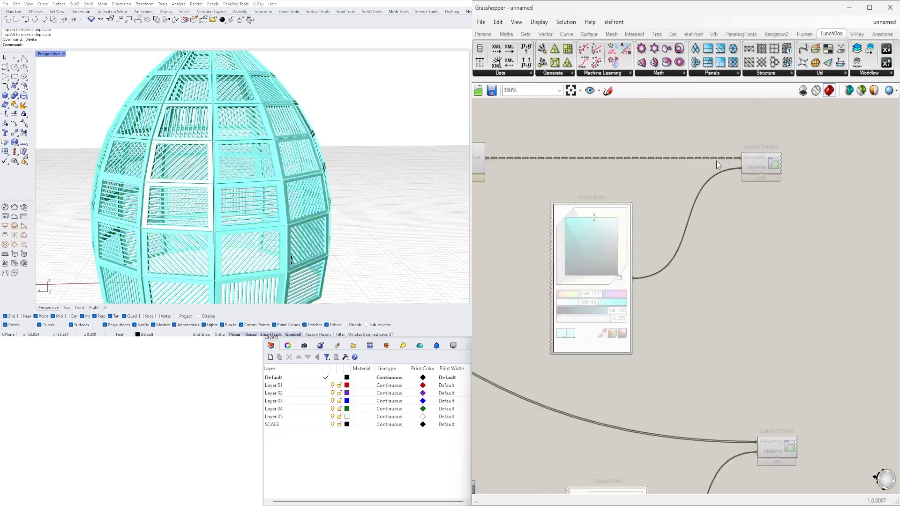
# Step: Set the wire display of the Geometry input to Hidden on both Custom Preview components
pyautogui.rightClick(746, 158)
pyautogui.moveTo(799, 186)
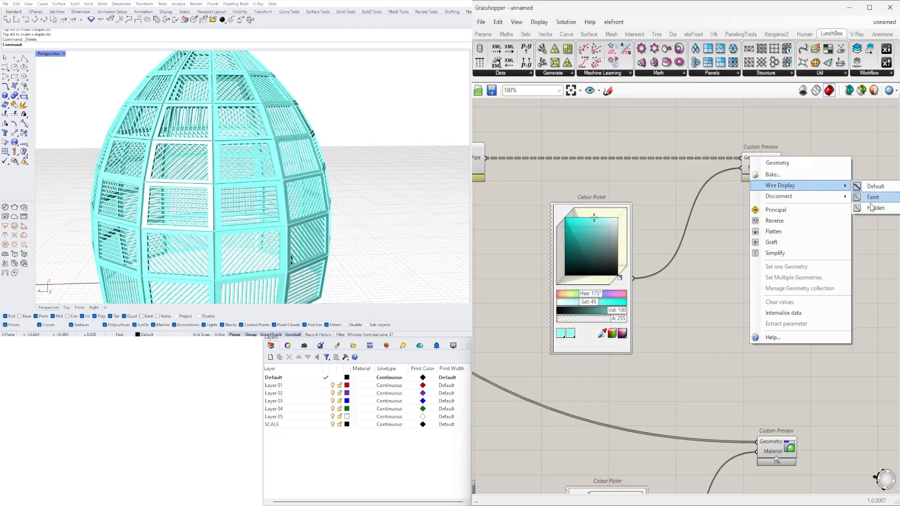
pyautogui.click(872, 207)
pyautogui.scroll(-3, 755, 201)
pyautogui.scroll(5, 769, 304)
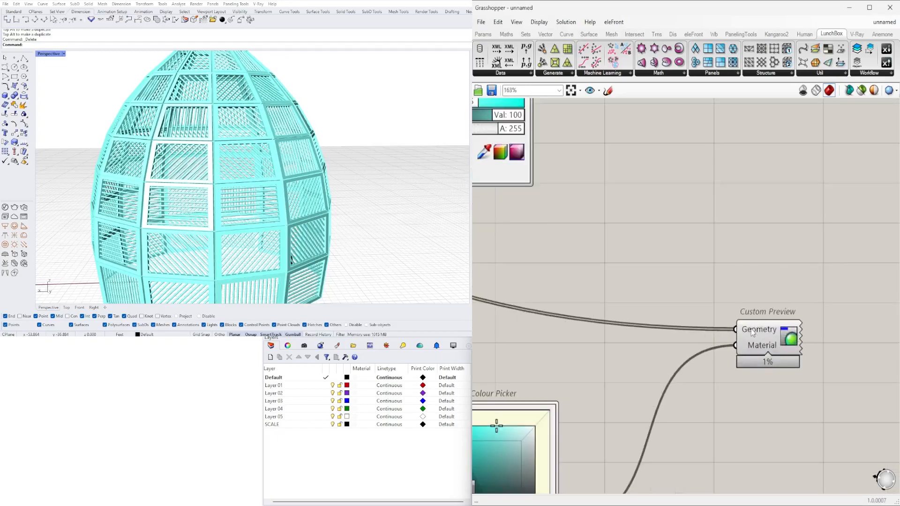
pyautogui.rightClick(751, 332)
pyautogui.moveTo(780, 345)
pyautogui.click(862, 370)
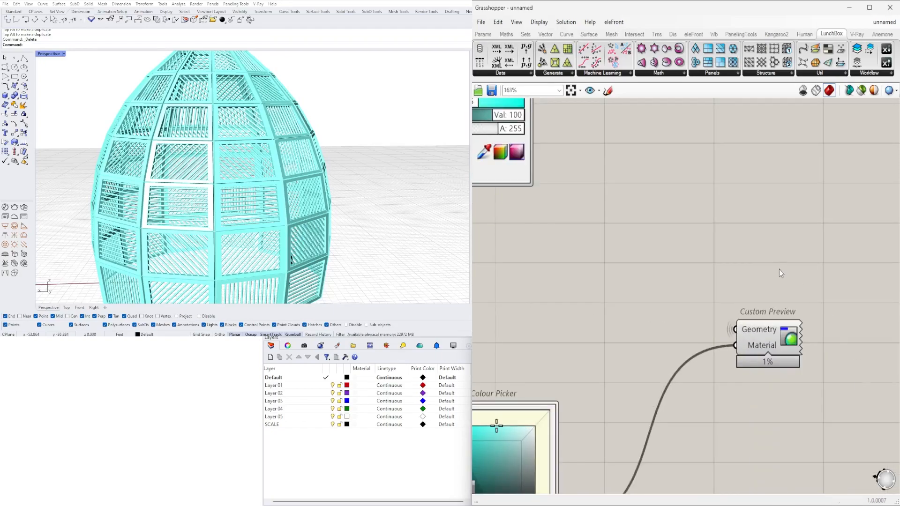
# Step: Move each Custom Preview component directly above its own Colour Picker
pyautogui.scroll(-5, 778, 269)
pyautogui.moveTo(773, 308)
pyautogui.mouseDown()
pyautogui.moveTo(714, 366)
pyautogui.moveTo(726, 319)
pyautogui.moveTo(671, 313)
pyautogui.mouseUp()
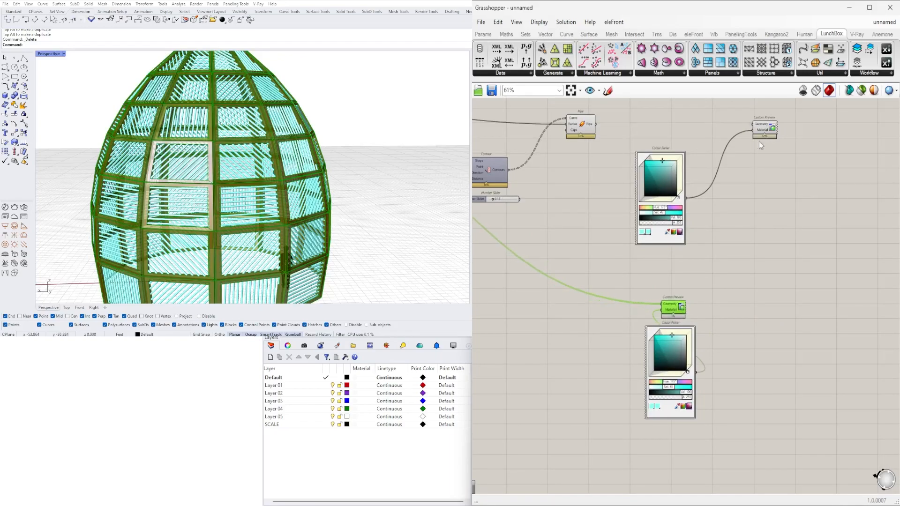
pyautogui.moveTo(765, 129); pyautogui.dragTo(657, 140)
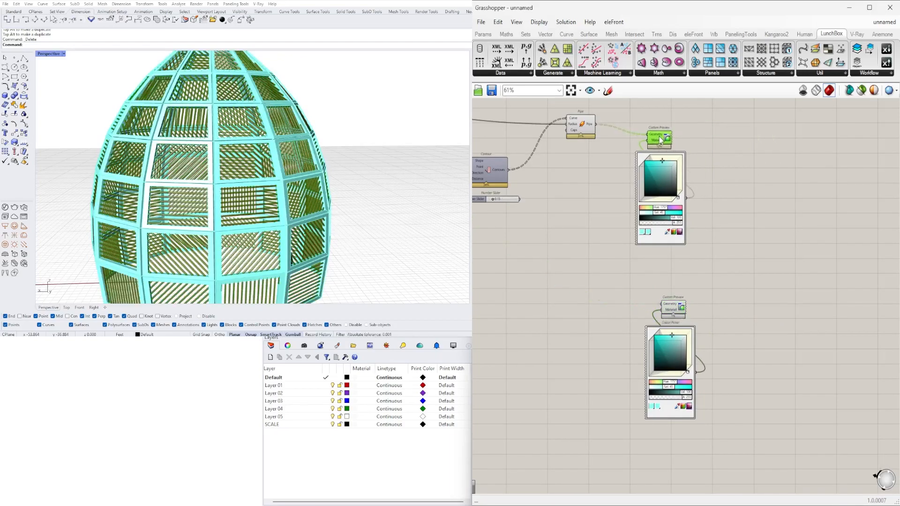
# Step: Change the upper Colour Picker for the pipe louvres to light green with hue 138°, saturation 50 and value 100
pyautogui.moveTo(786, 256); pyautogui.dragTo(640, 117)
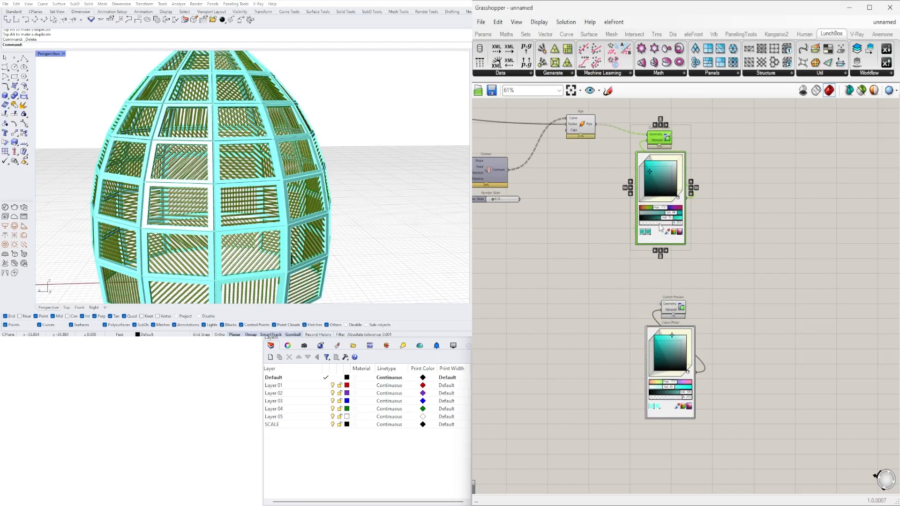
pyautogui.moveTo(668, 177); pyautogui.dragTo(677, 197)
pyautogui.scroll(4, 678, 151)
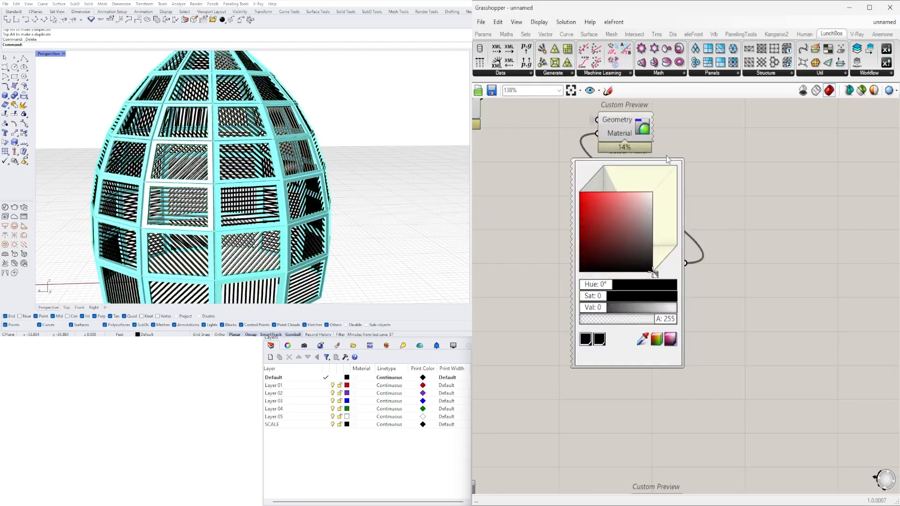
pyautogui.scroll(2, 635, 251)
pyautogui.click(599, 199)
pyautogui.moveTo(604, 144); pyautogui.dragTo(599, 142)
pyautogui.moveTo(571, 323); pyautogui.dragTo(612, 322)
# Step: Change the lower Colour Picker for the panel frames to mid grey with hue 0°, saturation 0 and value 50
pyautogui.scroll(-5, 785, 226)
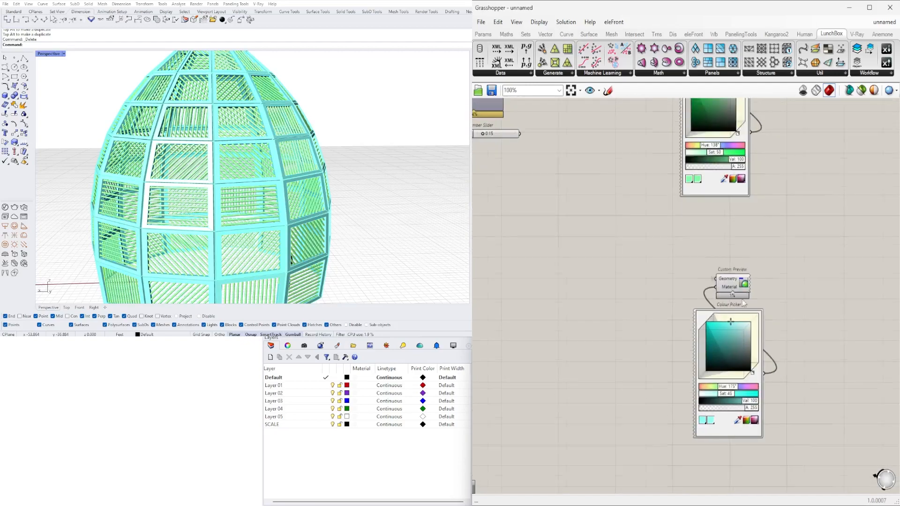
pyautogui.scroll(8, 712, 347)
pyautogui.moveTo(831, 387)
pyautogui.mouseDown()
pyautogui.moveTo(848, 427)
pyautogui.moveTo(839, 436)
pyautogui.mouseUp()
pyautogui.scroll(-4, 795, 280)
pyautogui.scroll(4, 789, 322)
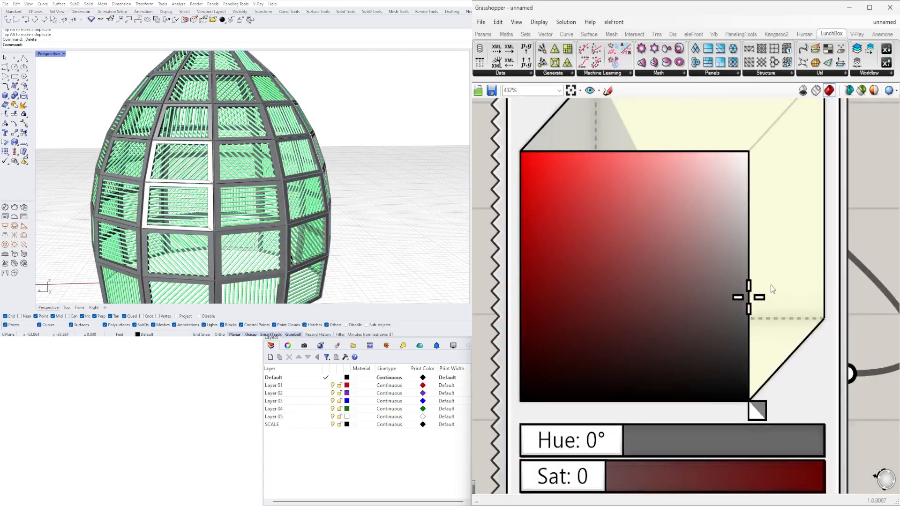
pyautogui.scroll(-4, 789, 263)
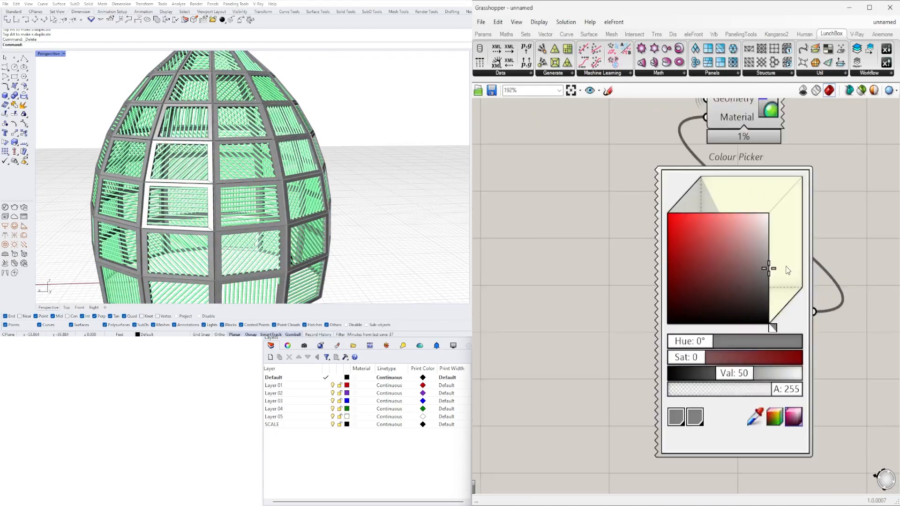
pyautogui.scroll(-5, 783, 262)
pyautogui.scroll(4, 740, 357)
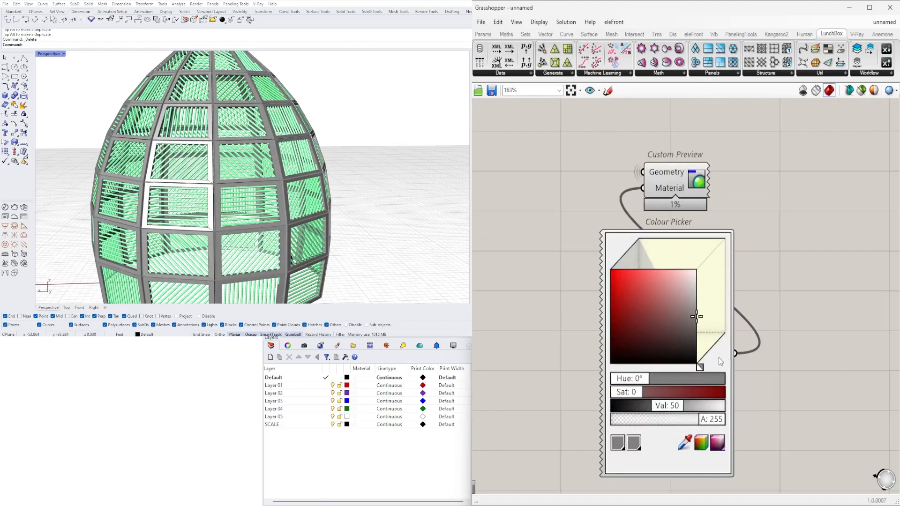
# Step: Set the wire display of the Material input to Hidden on both Custom Preview components
pyautogui.scroll(-2, 718, 358)
pyautogui.rightClick(678, 233)
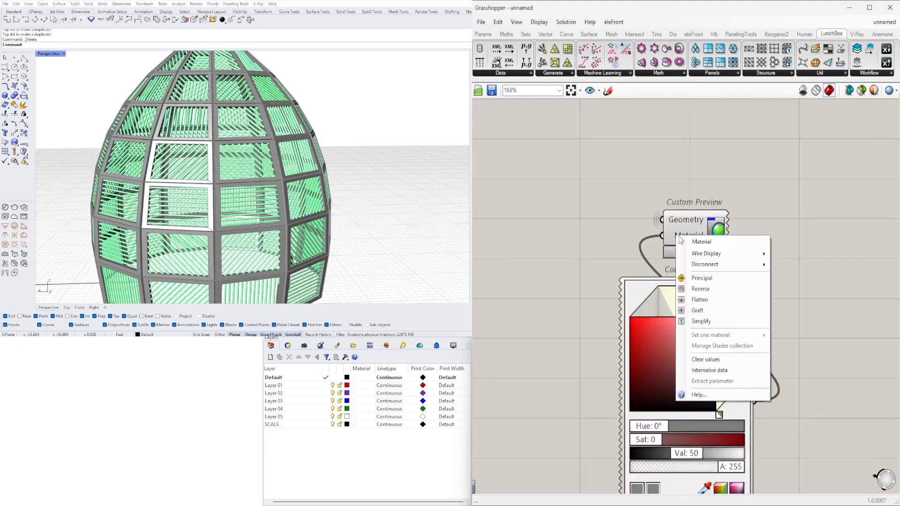
pyautogui.moveTo(755, 253)
pyautogui.click(798, 275)
pyautogui.scroll(2, 785, 189)
pyautogui.scroll(-5, 769, 200)
pyautogui.moveTo(714, 165); pyautogui.dragTo(686, 277, button='right')
pyautogui.scroll(5, 709, 392)
pyautogui.scroll(-4, 691, 159)
pyautogui.scroll(6, 695, 228)
pyautogui.rightClick(709, 208)
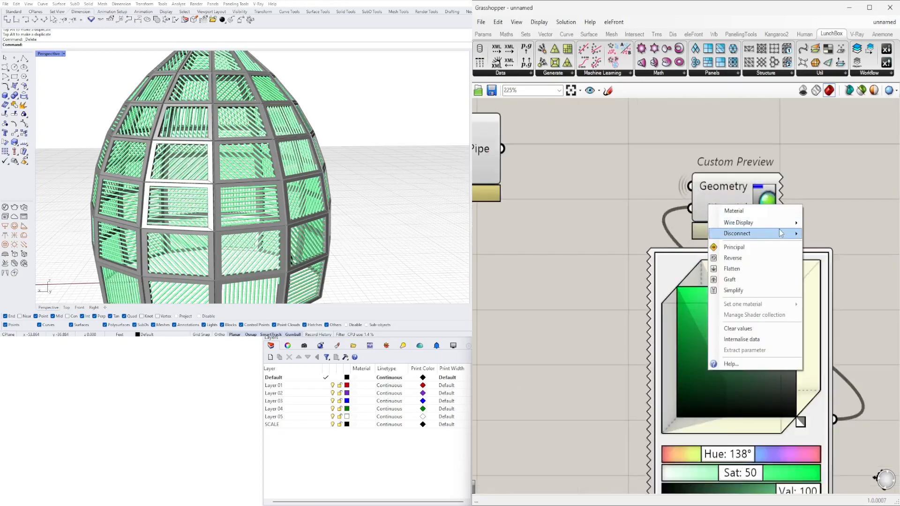
pyautogui.moveTo(781, 234)
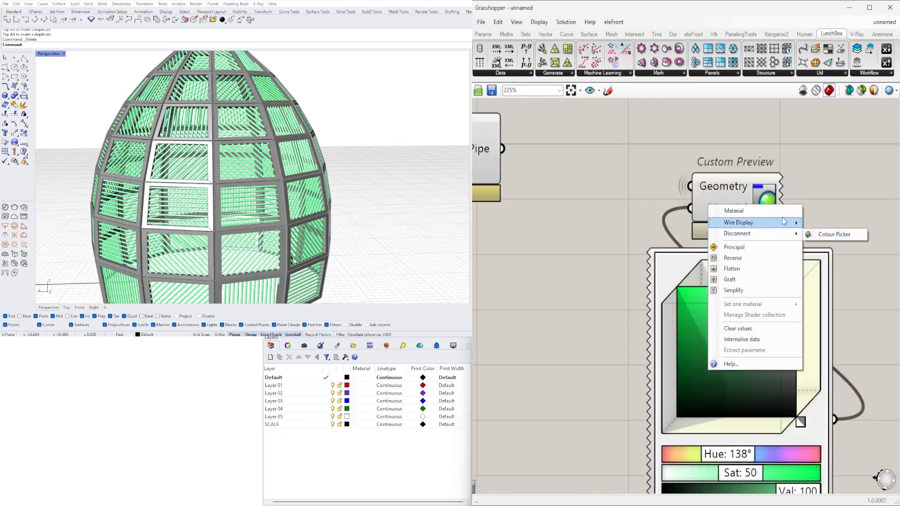
pyautogui.click(828, 246)
pyautogui.scroll(-10, 749, 225)
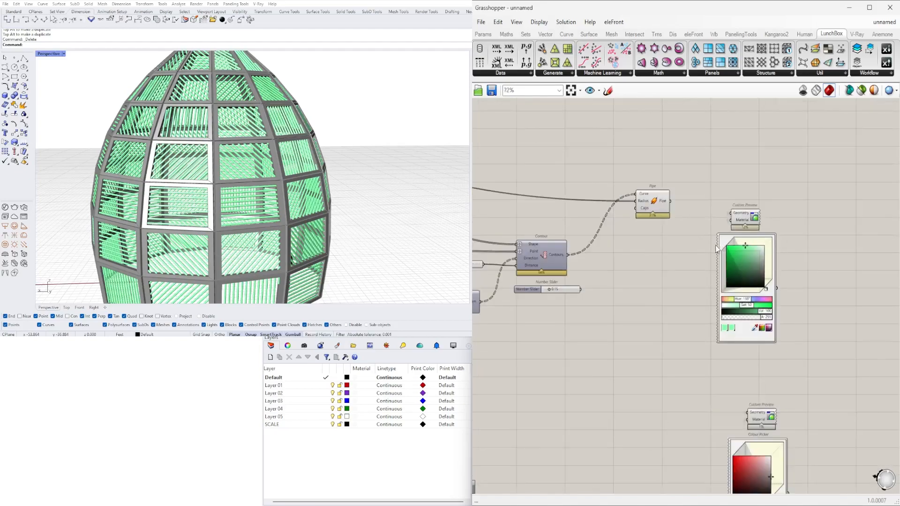
# Step: Rename the number slider feeding the U Divisions input of Quad Panels as UDIV
pyautogui.moveTo(603, 311); pyautogui.dragTo(772, 313, button='right')
pyautogui.scroll(5, 627, 283)
pyautogui.moveTo(495, 294); pyautogui.dragTo(746, 310, button='right')
pyautogui.moveTo(621, 298); pyautogui.dragTo(661, 337, button='right')
pyautogui.scroll(5, 663, 303)
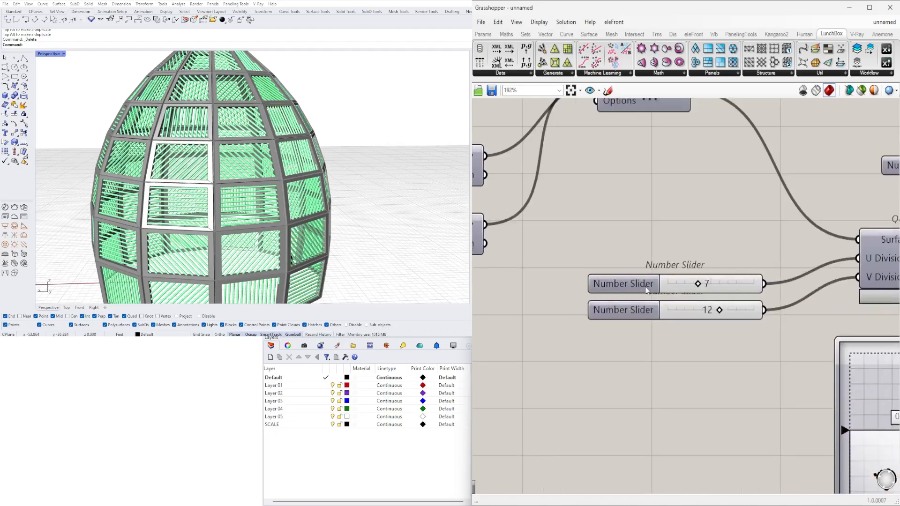
pyautogui.moveTo(663, 304); pyautogui.dragTo(605, 305, button='right')
pyautogui.rightClick(567, 283)
pyautogui.moveTo(619, 294); pyautogui.dragTo(575, 296)
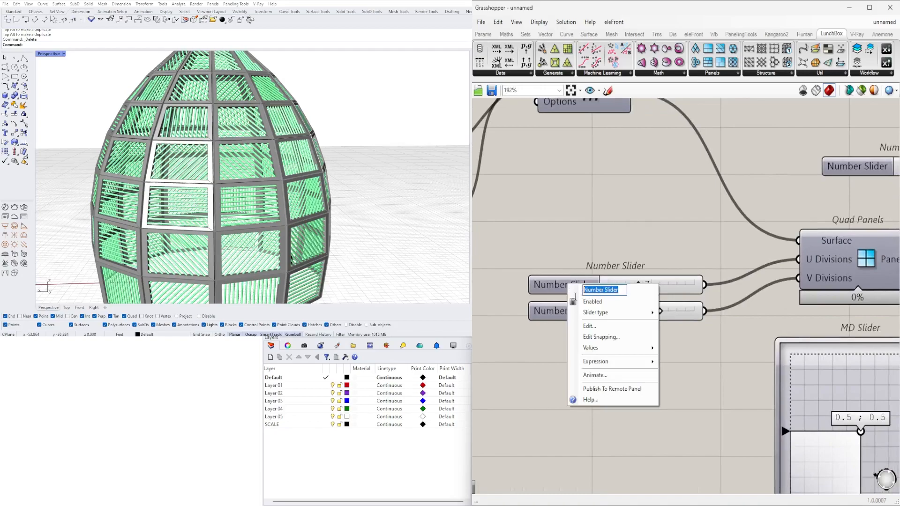
pyautogui.write('u div')
pyautogui.press('BackSpace')
pyautogui.press('BackSpace')
pyautogui.press('BackSpace')
pyautogui.press('BackSpace')
pyautogui.press('BackSpace')
pyautogui.write('UDIV')
pyautogui.press('Return')
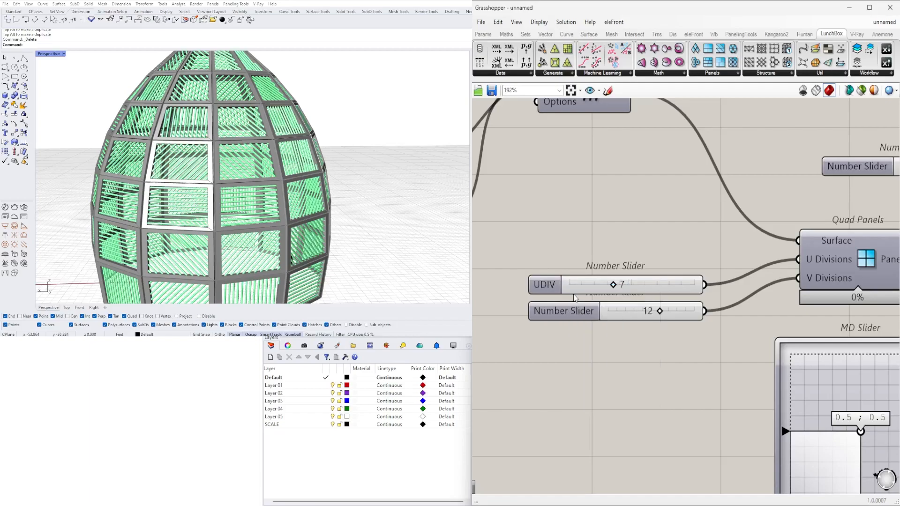
pyautogui.rightClick(573, 310)
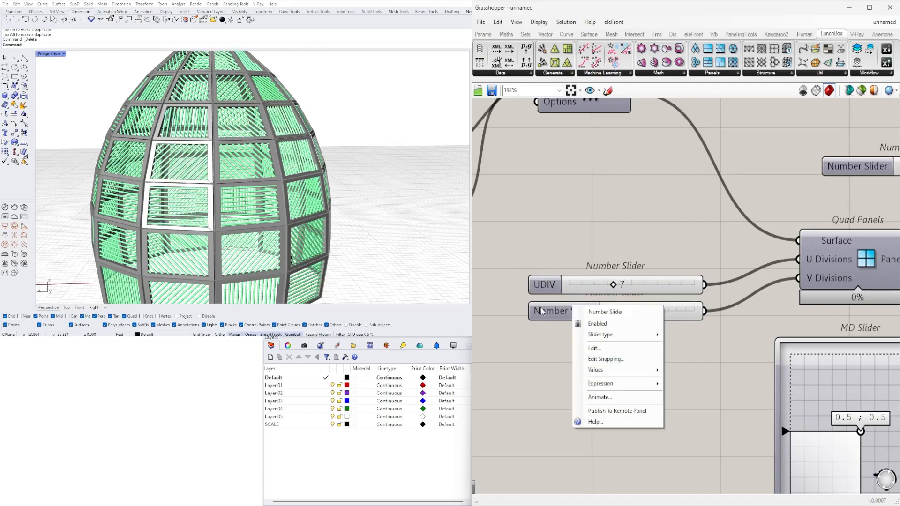
pyautogui.click(543, 315)
pyautogui.scroll(-3, 583, 311)
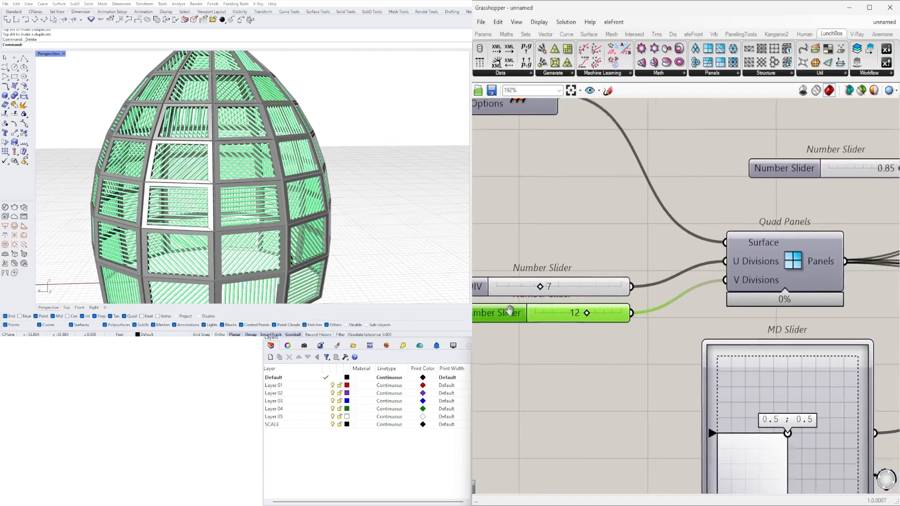
pyautogui.scroll(-6, 275, 180)
pyautogui.moveTo(275, 180)
pyautogui.mouseDown(button='right')
pyautogui.moveTo(296, 223)
pyautogui.moveTo(313, 195)
pyautogui.moveTo(274, 176)
pyautogui.mouseUp(button='right')
pyautogui.scroll(2, 541, 291)
pyautogui.scroll(4, 244, 196)
pyautogui.moveTo(260, 223)
pyautogui.mouseDown(button='right')
pyautogui.moveTo(286, 204)
pyautogui.moveTo(256, 225)
pyautogui.mouseUp(button='right')
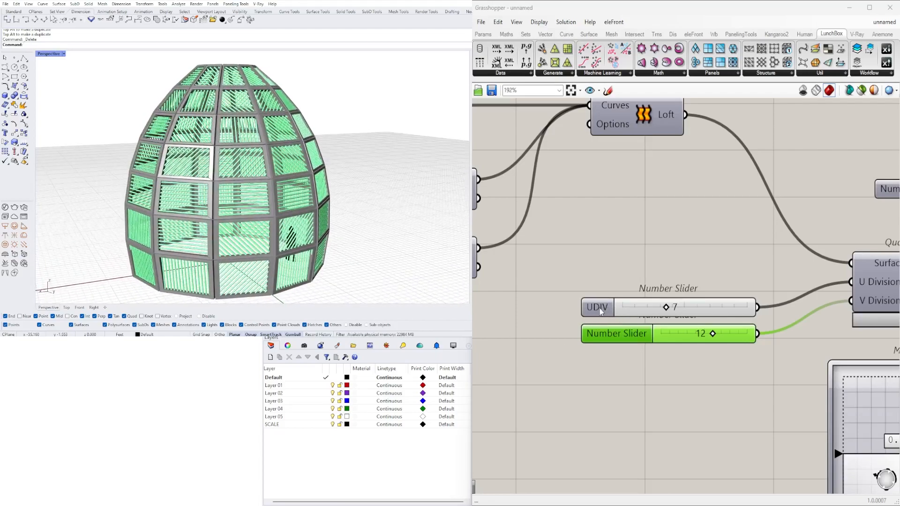
pyautogui.rightClick(607, 331)
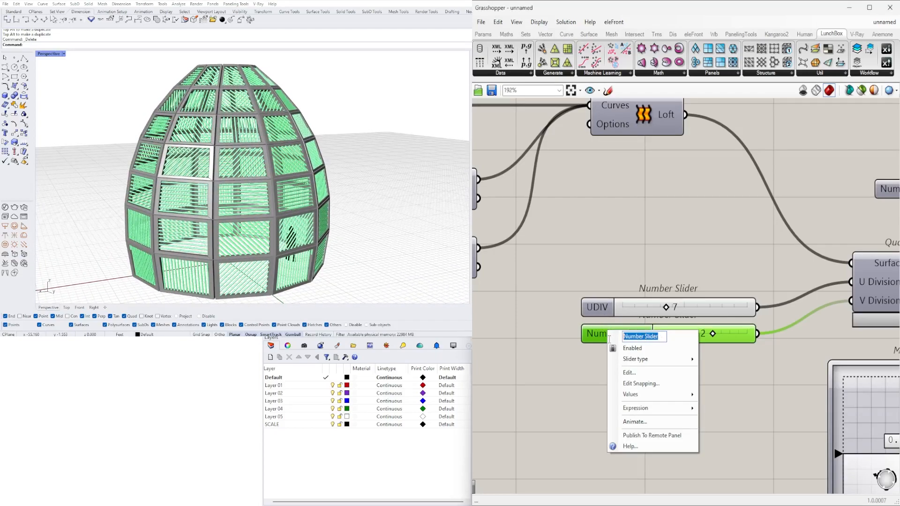
pyautogui.click(643, 259)
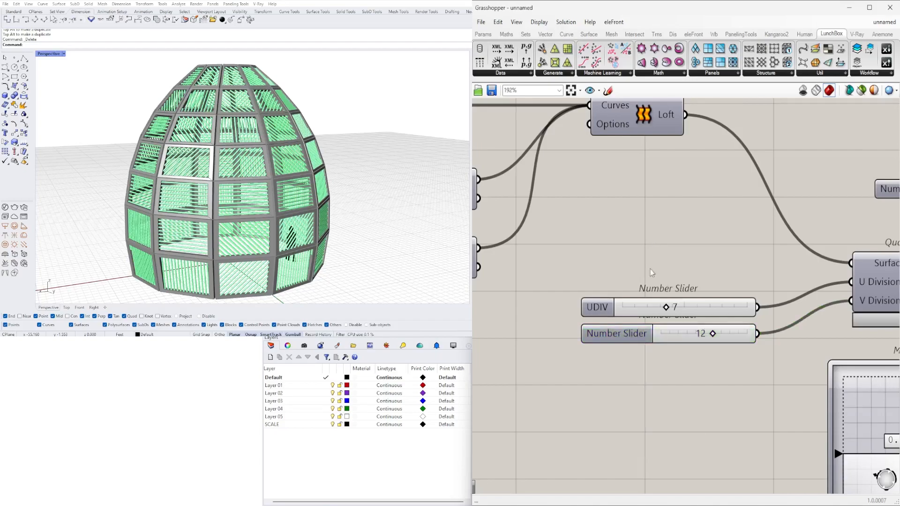
# Step: Set the TOP CIRCLE radius slider to 38.0 and view the whole reshaped pavilion
pyautogui.scroll(-4, 699, 300)
pyautogui.moveTo(680, 347); pyautogui.dragTo(745, 365, button='right')
pyautogui.moveTo(501, 318); pyautogui.dragTo(802, 317, button='right')
pyautogui.moveTo(664, 300); pyautogui.dragTo(633, 300, button='right')
pyautogui.scroll(4, 643, 251)
pyautogui.scroll(-2, 652, 248)
pyautogui.moveTo(665, 255); pyautogui.dragTo(575, 258, button='right')
pyautogui.scroll(2, 631, 351)
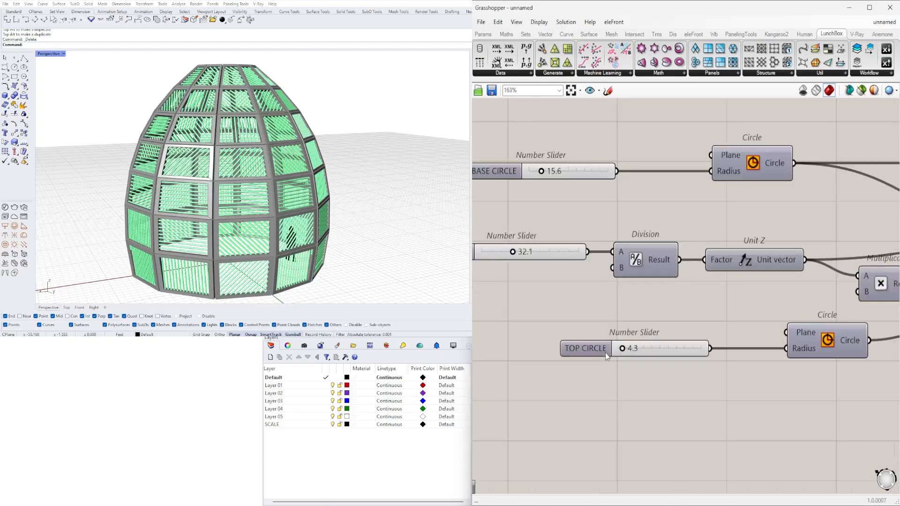
pyautogui.moveTo(636, 351); pyautogui.dragTo(643, 353)
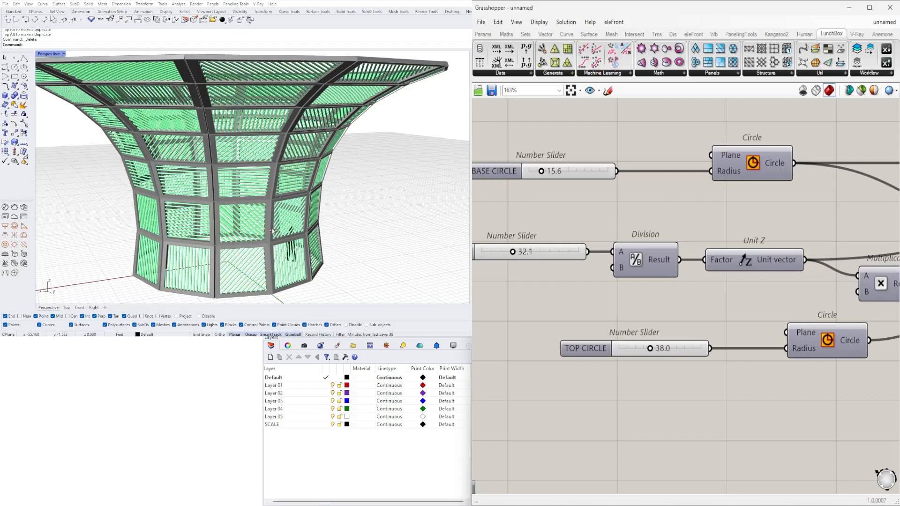
pyautogui.scroll(-4, 272, 231)
pyautogui.moveTo(273, 231)
pyautogui.mouseDown(button='right')
pyautogui.moveTo(362, 237)
pyautogui.moveTo(312, 279)
pyautogui.moveTo(282, 234)
pyautogui.moveTo(263, 232)
pyautogui.mouseUp(button='right')
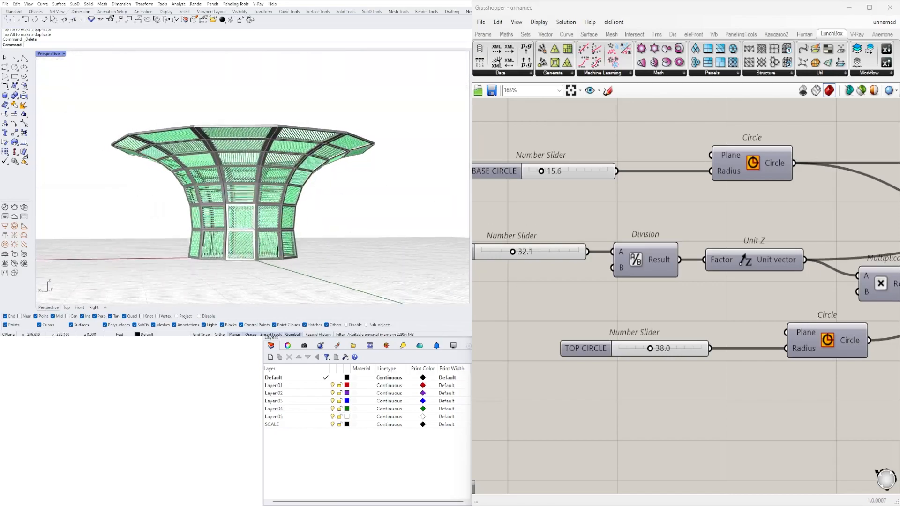
# Step: Set the TOP CIRCLE radius slider to 5
pyautogui.doubleClick(663, 347)
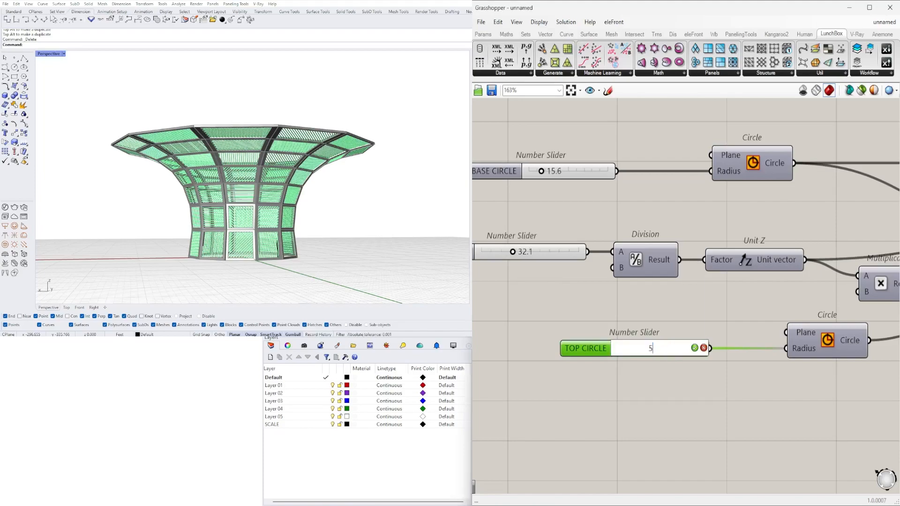
pyautogui.write('5')
pyautogui.press('Return')
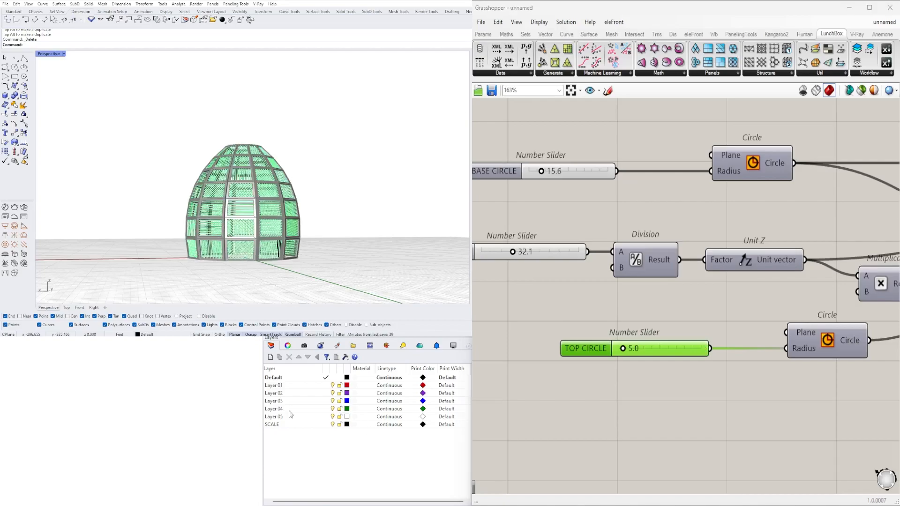
pyautogui.click(751, 391)
# Step: Trace the definition back from the previews and select the component that outputs the panel frame geometry
pyautogui.scroll(-5, 752, 391)
pyautogui.moveTo(879, 380); pyautogui.dragTo(487, 279, button='right')
pyautogui.scroll(3, 815, 281)
pyautogui.moveTo(816, 282); pyautogui.dragTo(561, 220, button='right')
pyautogui.scroll(-3, 706, 224)
pyautogui.moveTo(706, 224); pyautogui.dragTo(496, 225, button='right')
pyautogui.moveTo(838, 218); pyautogui.dragTo(684, 243, button='right')
pyautogui.click(760, 200)
pyautogui.moveTo(632, 260); pyautogui.dragTo(836, 264, button='right')
pyautogui.scroll(-2, 837, 265)
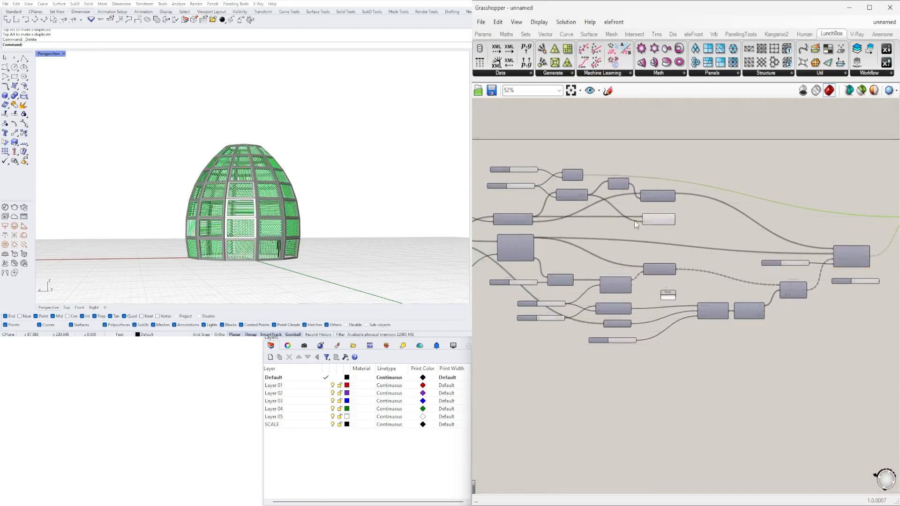
pyautogui.click(658, 218)
# Step: Examine the joints between adjacent panel frames up close, at the pavilion's base corners and among the neighbouring panels
pyautogui.scroll(10, 307, 172)
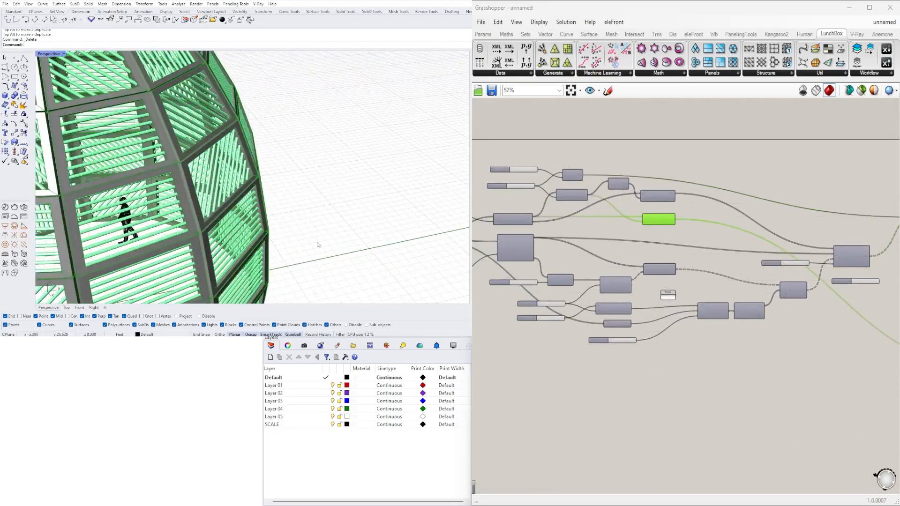
pyautogui.moveTo(337, 129); pyautogui.dragTo(186, 141, button='right')
pyautogui.scroll(-5, 158, 206)
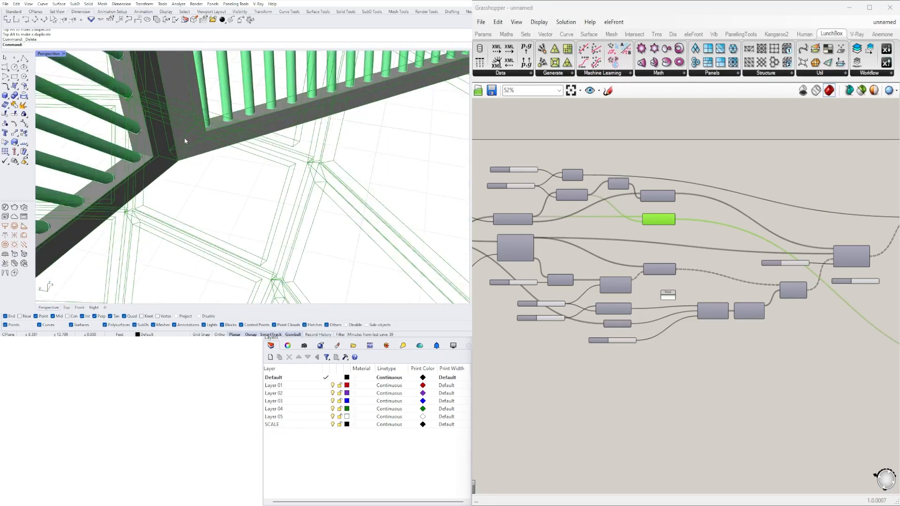
pyautogui.scroll(-6, 203, 146)
pyautogui.moveTo(206, 105); pyautogui.dragTo(295, 225, button='right')
pyautogui.scroll(-4, 295, 225)
pyautogui.scroll(5, 303, 243)
pyautogui.scroll(-2, 347, 235)
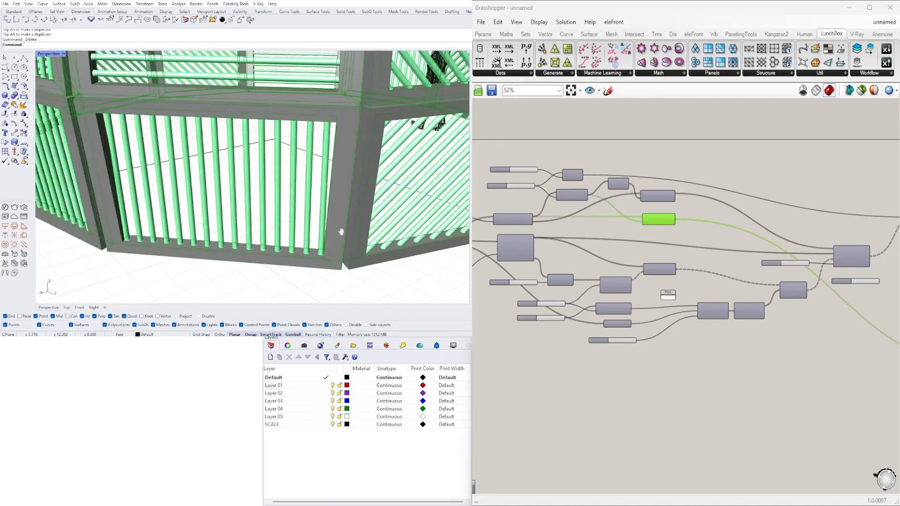
pyautogui.scroll(4, 347, 243)
pyautogui.keyDown('shift'); pyautogui.moveTo(347, 253); pyautogui.dragTo(249, 251, button='right'); pyautogui.keyUp('shift')
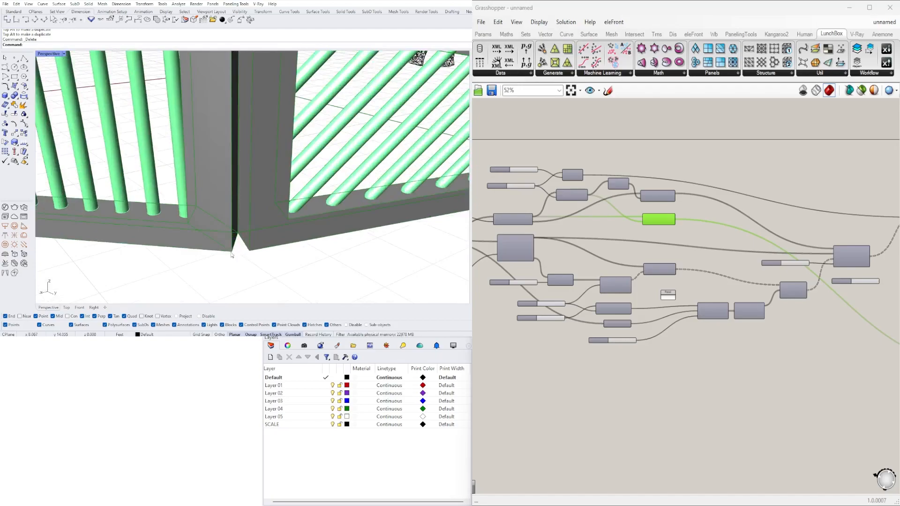
pyautogui.scroll(-8, 240, 246)
pyautogui.moveTo(253, 225); pyautogui.dragTo(285, 253, button='right')
pyautogui.scroll(-4, 287, 215)
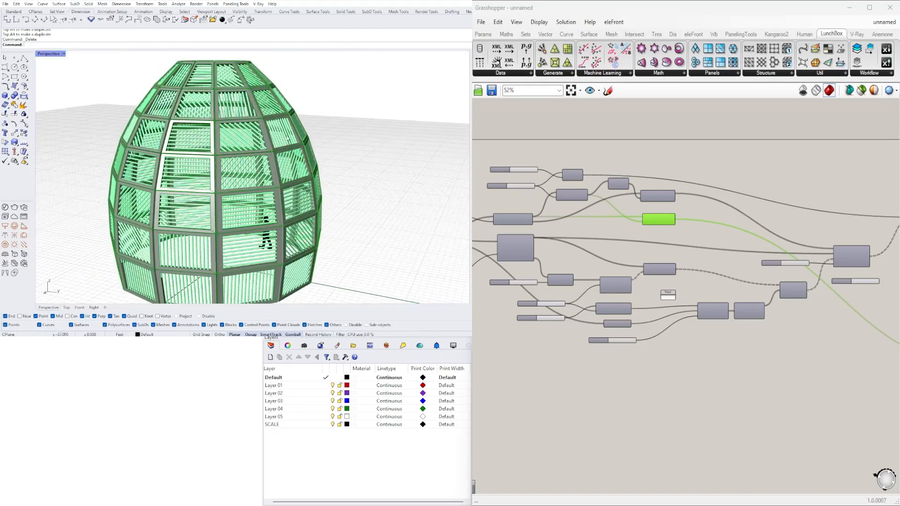
pyautogui.scroll(5, 187, 78)
pyautogui.scroll(-2, 172, 79)
pyautogui.moveTo(173, 78); pyautogui.dragTo(318, 249, button='right')
pyautogui.scroll(8, 191, 75)
pyautogui.scroll(-10, 191, 80)
pyautogui.scroll(6, 318, 248)
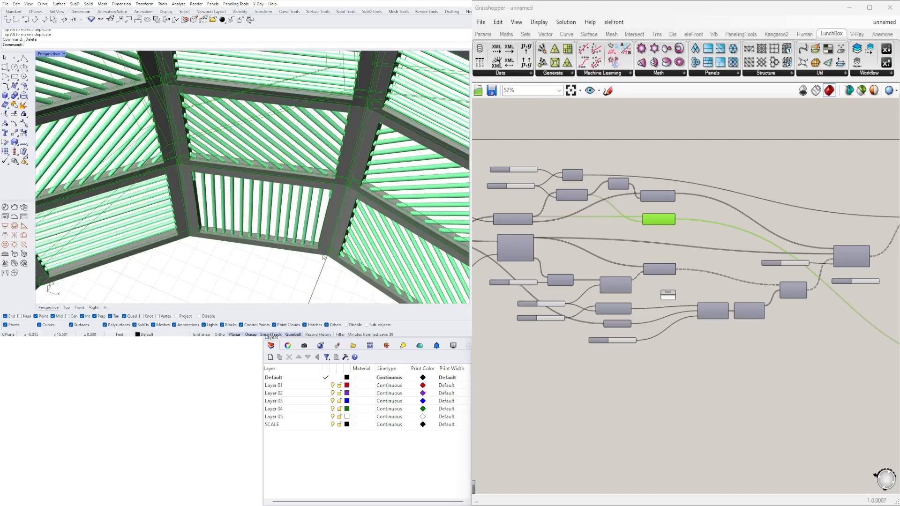
# Step: Recolour the louvre pipes' preview to a light teal with hue 164
pyautogui.moveTo(324, 255); pyautogui.dragTo(327, 258, button='right')
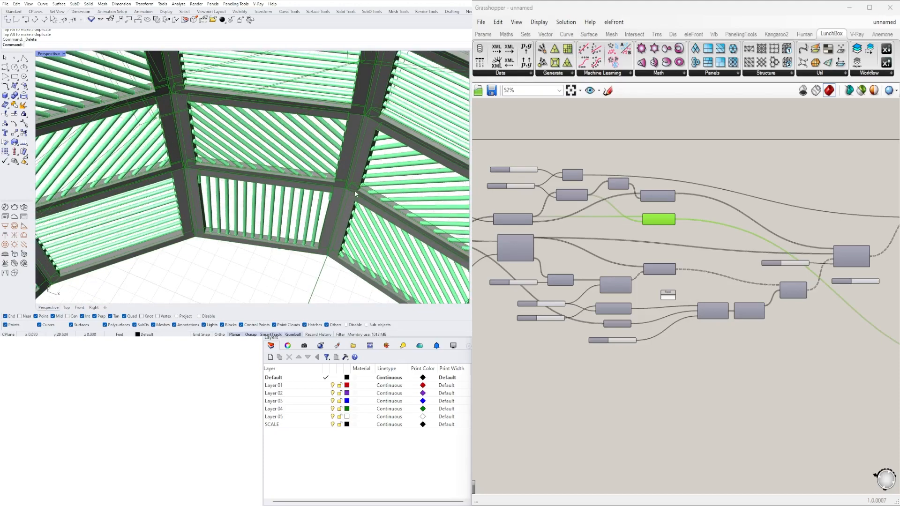
pyautogui.scroll(-6, 355, 193)
pyautogui.moveTo(354, 194)
pyautogui.mouseDown(button='right')
pyautogui.moveTo(290, 209)
pyautogui.moveTo(272, 202)
pyautogui.moveTo(282, 173)
pyautogui.moveTo(397, 217)
pyautogui.moveTo(345, 199)
pyautogui.mouseUp(button='right')
pyautogui.scroll(-7, 272, 202)
pyautogui.scroll(-6, 283, 173)
pyautogui.click(755, 349)
pyautogui.moveTo(761, 350); pyautogui.dragTo(382, 323, button='right')
pyautogui.scroll(4, 592, 233)
pyautogui.moveTo(600, 237); pyautogui.dragTo(893, 271, button='right')
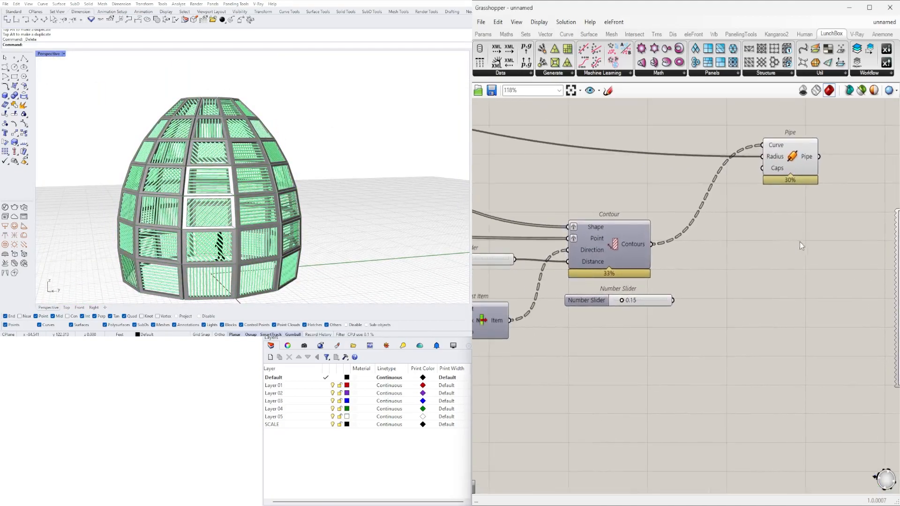
pyautogui.moveTo(797, 241); pyautogui.dragTo(589, 202, button='right')
pyautogui.scroll(3, 750, 216)
pyautogui.moveTo(722, 351); pyautogui.dragTo(719, 359)
pyautogui.moveTo(300, 201); pyautogui.dragTo(394, 208, button='right')
# Step: Move the grey Custom Preview and its colour picker into place beneath the teal preview
pyautogui.scroll(-9, 624, 274)
pyautogui.moveTo(642, 310); pyautogui.dragTo(727, 277, button='right')
pyautogui.moveTo(805, 397); pyautogui.dragTo(695, 296)
pyautogui.scroll(3, 707, 295)
pyautogui.moveTo(751, 305); pyautogui.dragTo(736, 276)
pyautogui.click(666, 276)
pyautogui.moveTo(313, 155); pyautogui.dragTo(281, 140, button='right')
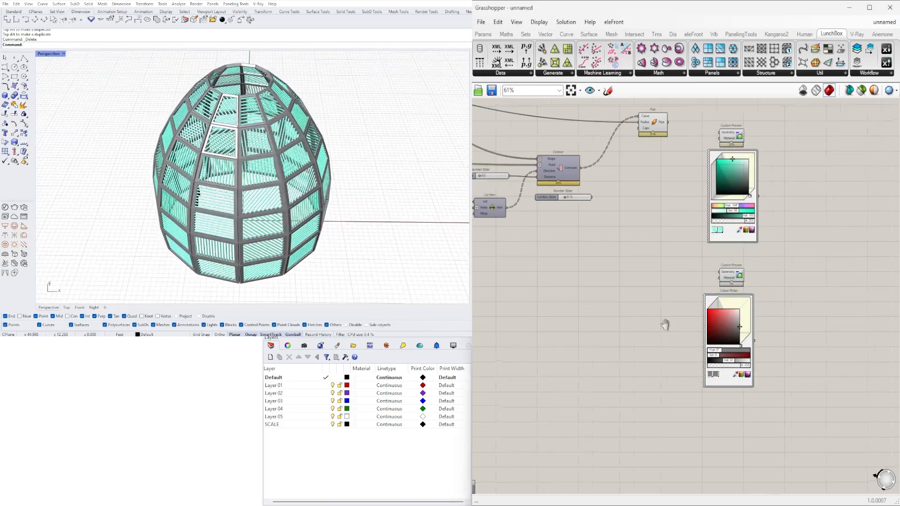
# Step: Add a number slider with the value 0.100 and connect it to the Pipe component's Radius input
pyautogui.moveTo(539, 317); pyautogui.dragTo(680, 292, button='right')
pyautogui.scroll(-3, 680, 292)
pyautogui.scroll(4, 546, 165)
pyautogui.moveTo(547, 164); pyautogui.dragTo(517, 242, button='right')
pyautogui.scroll(1, 760, 259)
pyautogui.moveTo(760, 259); pyautogui.dragTo(755, 212, button='right')
pyautogui.doubleClick(754, 212)
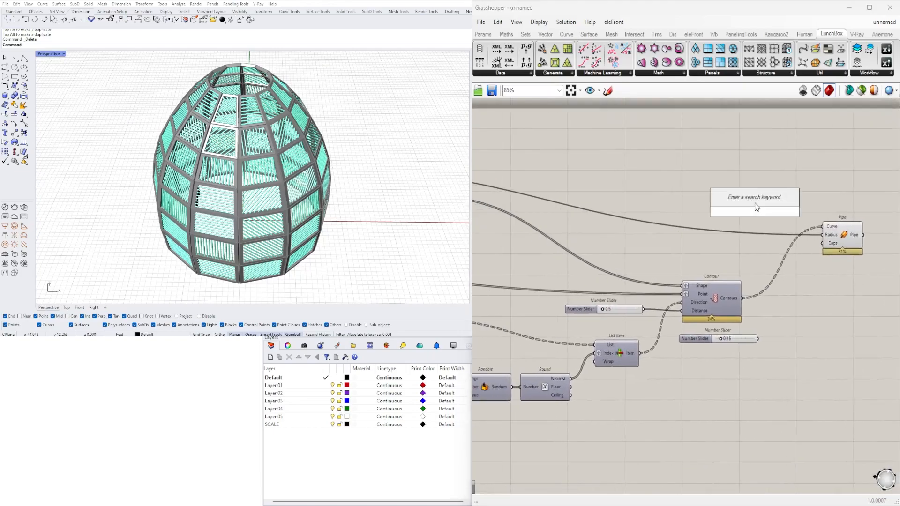
pyautogui.write('10')
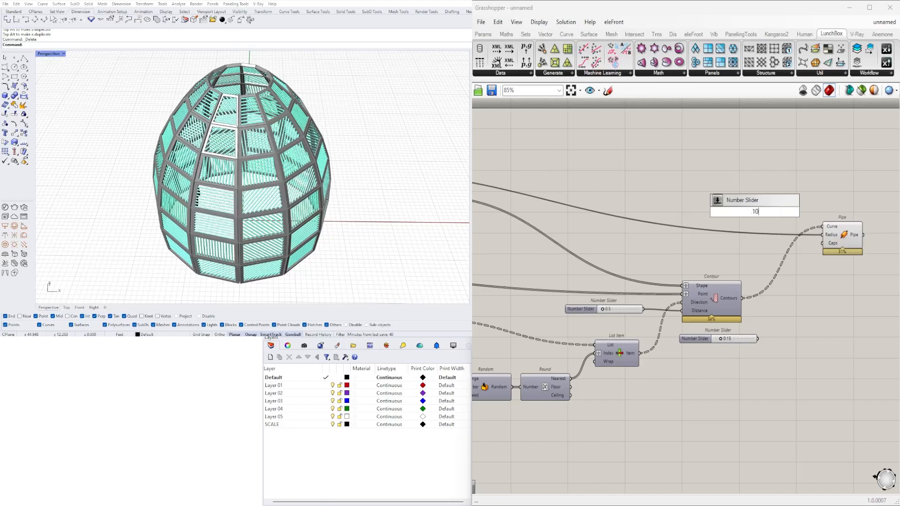
pyautogui.press('Return')
pyautogui.scroll(4, 792, 218)
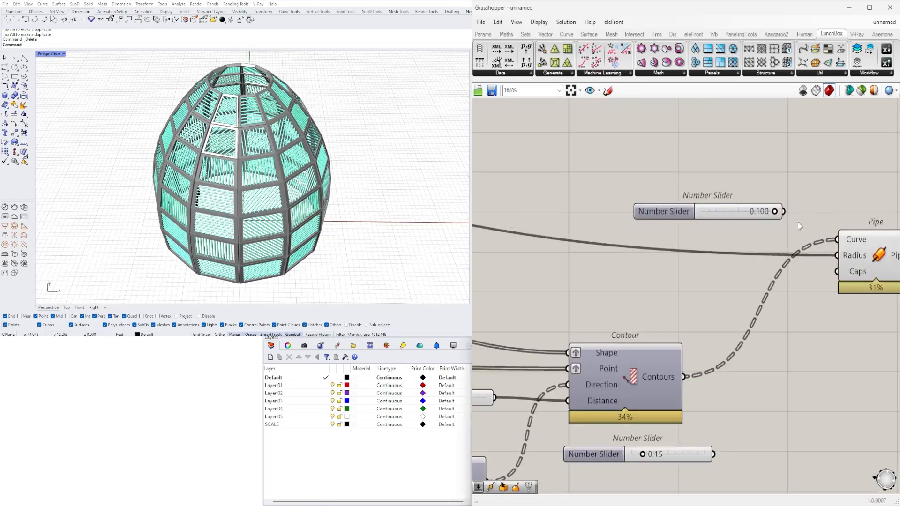
pyautogui.moveTo(784, 211); pyautogui.dragTo(839, 257)
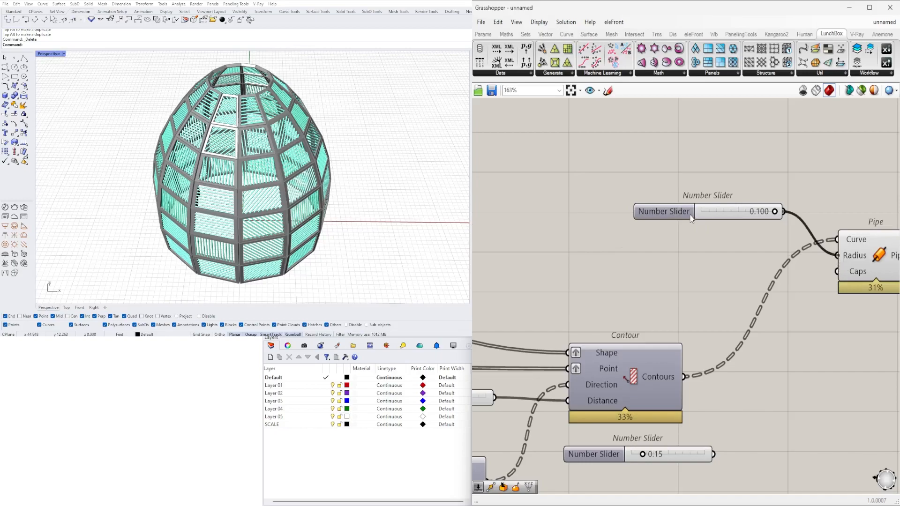
# Step: Set the Pipe radius slider to 0.048 and check the thinner louvres on the whole pavilion
pyautogui.scroll(6, 685, 209)
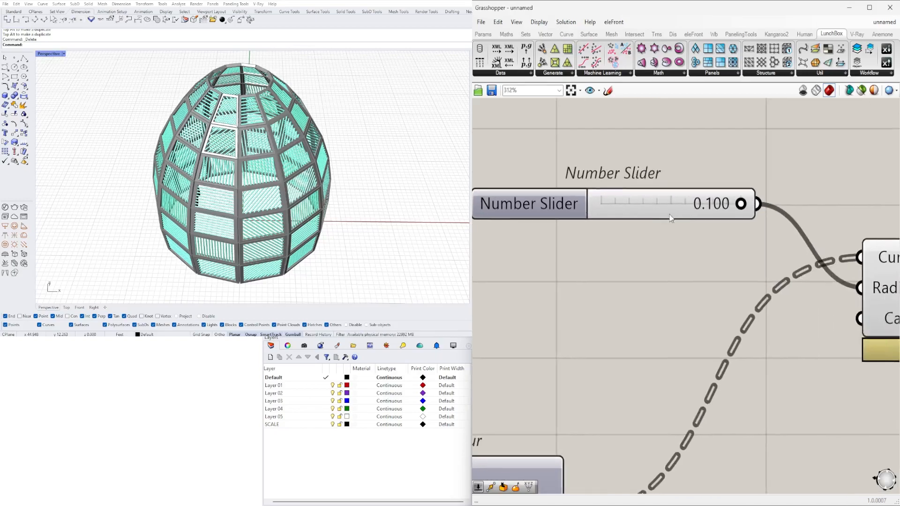
pyautogui.scroll(-3, 676, 208)
pyautogui.scroll(1, 760, 219)
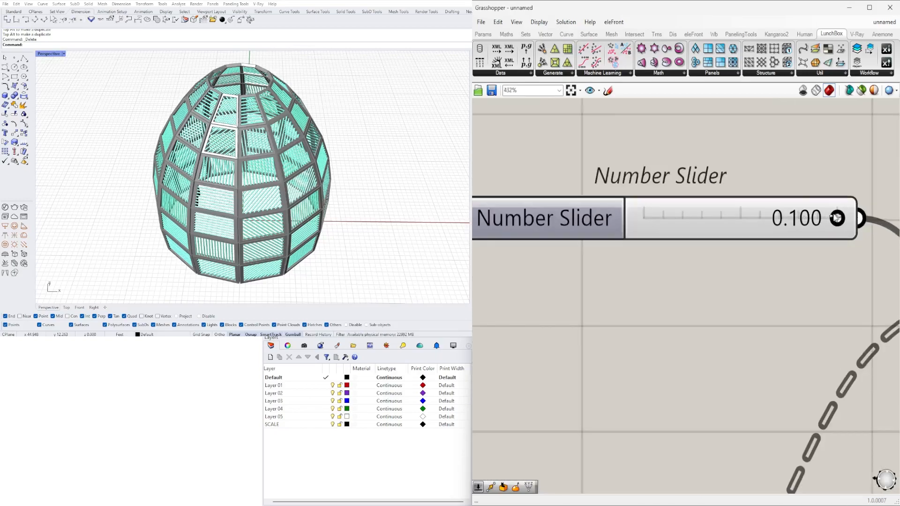
pyautogui.moveTo(761, 217); pyautogui.dragTo(752, 218)
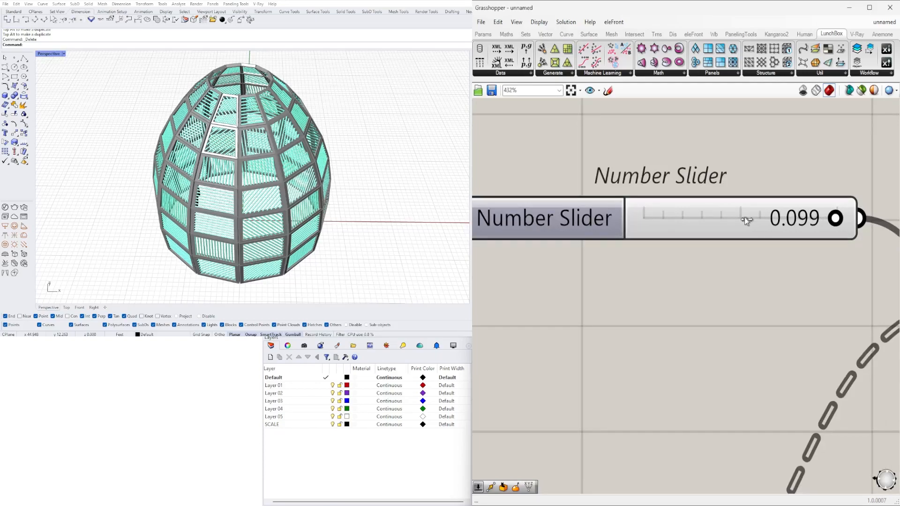
pyautogui.moveTo(735, 217); pyautogui.dragTo(738, 217)
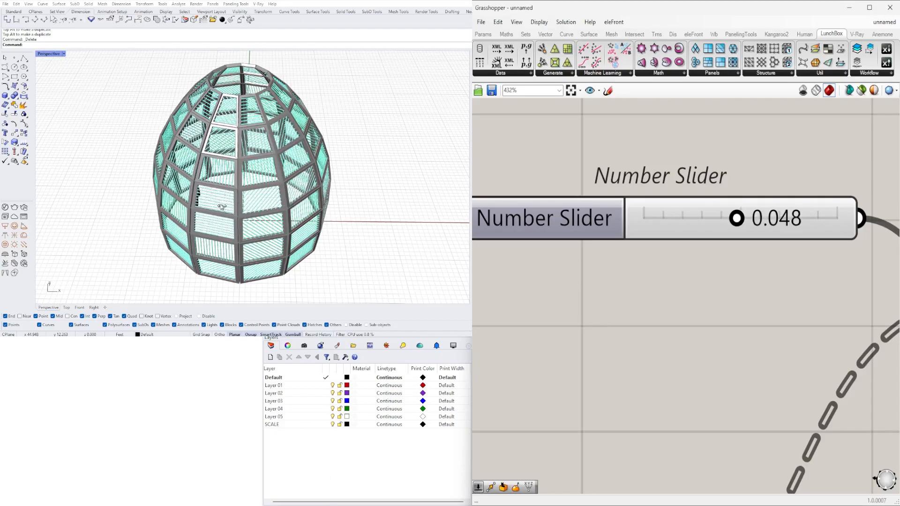
pyautogui.moveTo(187, 218); pyautogui.dragTo(364, 203, button='right')
pyautogui.scroll(-10, 342, 221)
pyautogui.scroll(5, 328, 220)
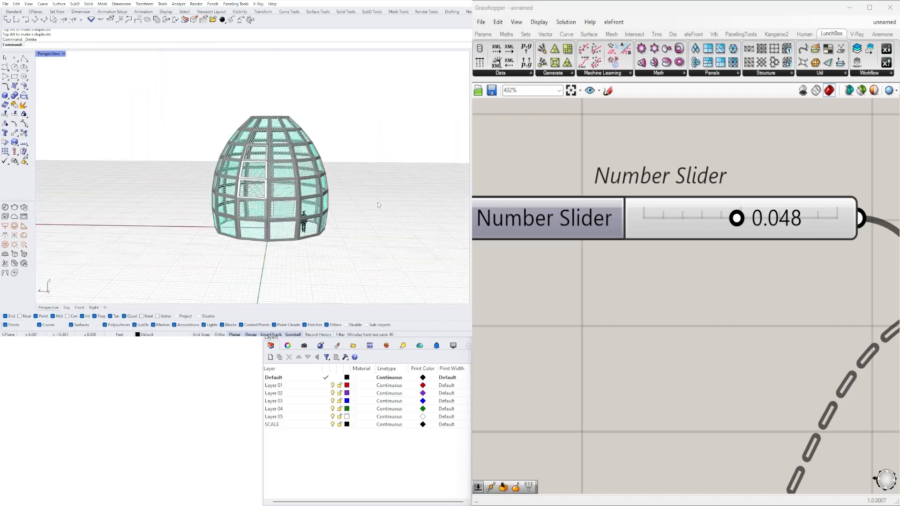
pyautogui.scroll(-6, 707, 267)
# Step: Rearrange Contour and Pipe with the radius slider above them, and delete the unused 0.15 slider
pyautogui.moveTo(823, 293); pyautogui.dragTo(660, 257, button='right')
pyautogui.scroll(-3, 772, 196)
pyautogui.moveTo(727, 194); pyautogui.dragTo(584, 249)
pyautogui.moveTo(720, 237); pyautogui.dragTo(721, 308)
pyautogui.click(703, 253)
pyautogui.scroll(3, 603, 284)
pyautogui.moveTo(603, 284); pyautogui.dragTo(560, 246)
pyautogui.click(555, 372)
pyautogui.moveTo(565, 368); pyautogui.dragTo(656, 320, button='right')
pyautogui.press('Delete')
# Step: Rename the U and V division sliders of the Quad Panels component as UDIV and VDIV
pyautogui.scroll(-4, 655, 312)
pyautogui.moveTo(588, 302); pyautogui.dragTo(801, 292, button='right')
pyautogui.scroll(-1, 801, 293)
pyautogui.scroll(1, 550, 336)
pyautogui.moveTo(549, 335); pyautogui.dragTo(876, 341, button='right')
pyautogui.scroll(4, 539, 261)
pyautogui.rightClick(541, 224)
pyautogui.click(538, 210)
pyautogui.scroll(3, 568, 262)
pyautogui.rightClick(560, 249)
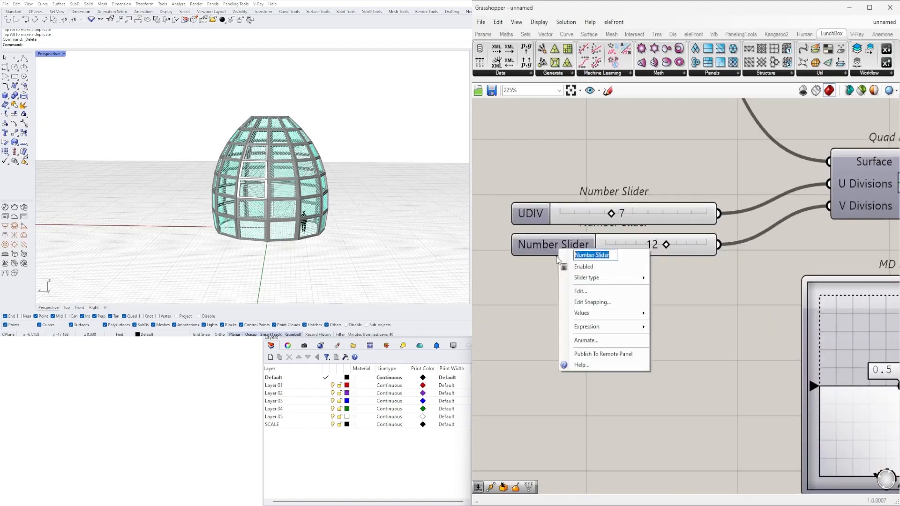
pyautogui.write('V')
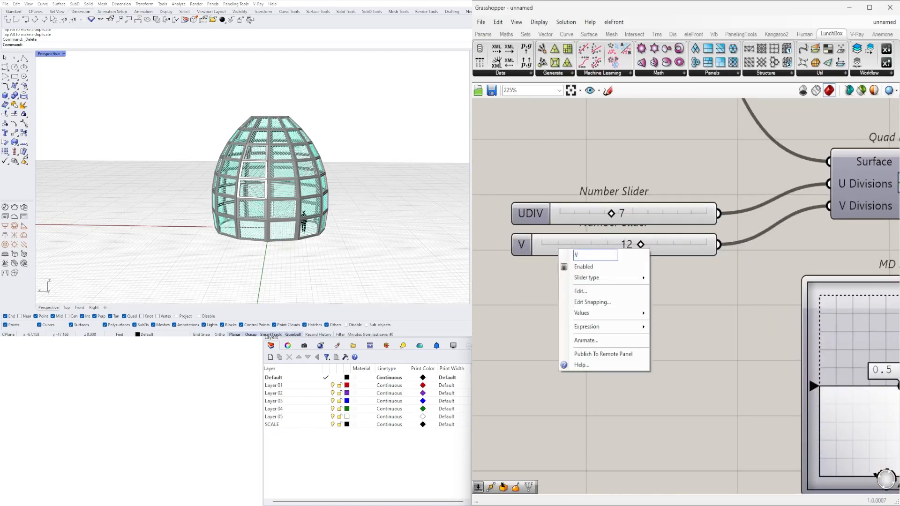
pyautogui.write('DIV')
pyautogui.press('Return')
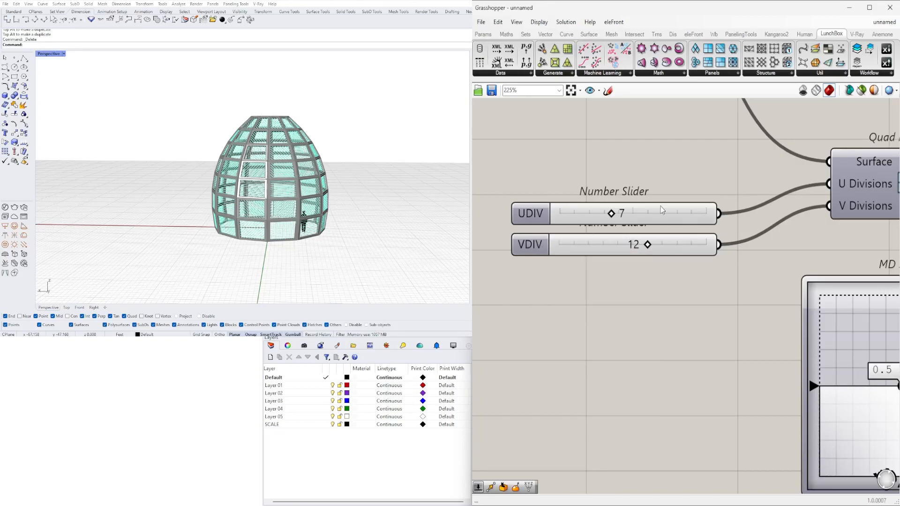
# Step: Rename the slider feeding the Panel Frame's Scale Factor as FRAME SIZE
pyautogui.scroll(-4, 674, 295)
pyautogui.scroll(2, 810, 159)
pyautogui.rightClick(614, 241)
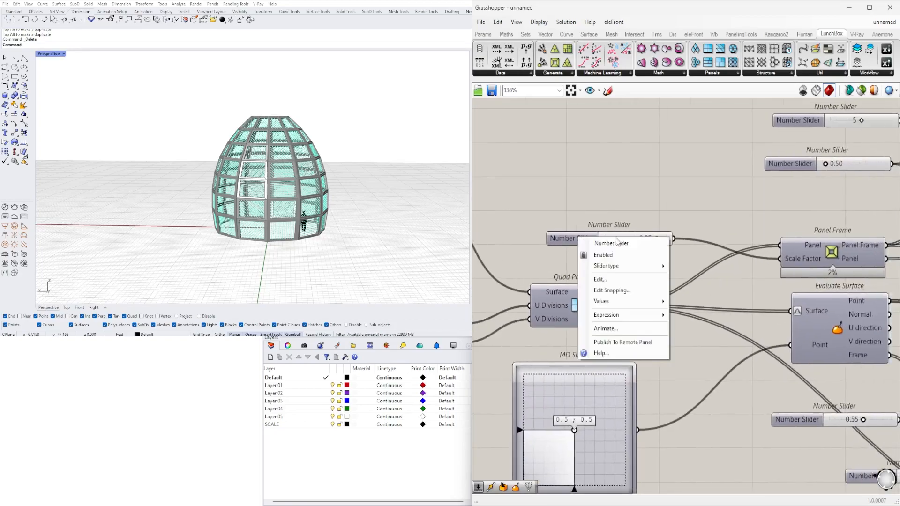
pyautogui.write('FRAME SIZE')
pyautogui.press('Return')
# Step: Delete the unused slider with value 5 above the frame amplitude slider
pyautogui.scroll(-4, 590, 249)
pyautogui.scroll(3, 658, 154)
pyautogui.moveTo(657, 153); pyautogui.dragTo(682, 190, button='right')
pyautogui.scroll(4, 777, 215)
pyautogui.moveTo(777, 215); pyautogui.dragTo(631, 206, button='right')
pyautogui.click(699, 235)
pyautogui.scroll(-1, 705, 225)
pyautogui.moveTo(739, 198); pyautogui.dragTo(565, 242)
pyautogui.moveTo(609, 242); pyautogui.dragTo(629, 210, button='right')
pyautogui.press('Delete')
# Step: Move the Amplitude slider closer to the Panel Frame component and rename it FRAME EXTRUSION
pyautogui.moveTo(546, 239); pyautogui.dragTo(582, 224, button='right')
pyautogui.moveTo(547, 223); pyautogui.dragTo(550, 253)
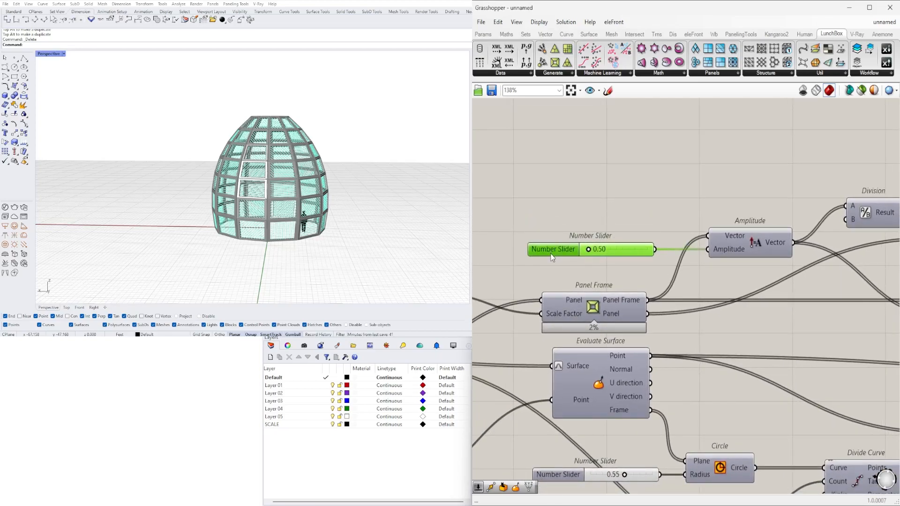
pyautogui.rightClick(550, 253)
pyautogui.moveTo(605, 259); pyautogui.dragTo(555, 265)
pyautogui.write('FRAME EXTRUSION')
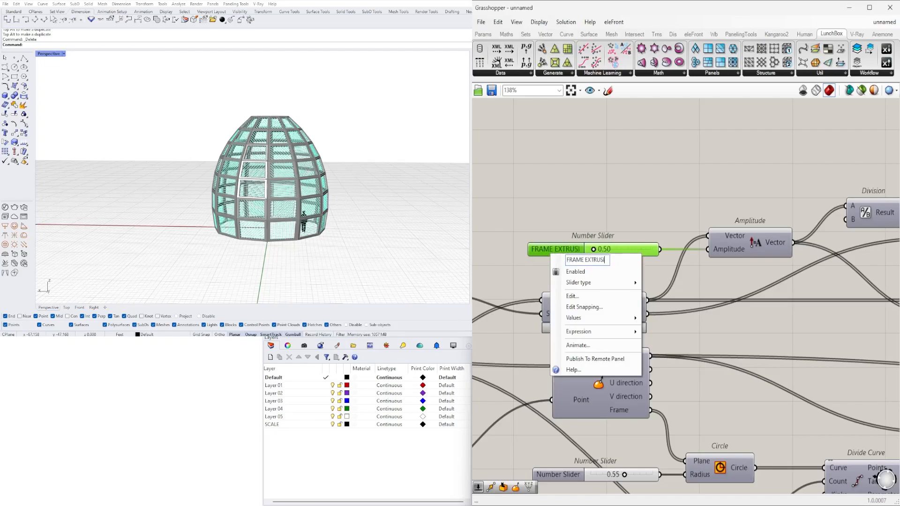
pyautogui.press('Return')
# Step: Rename the slider feeding Divide Curve's Count input as ANGLE OF ROTATION
pyautogui.scroll(-5, 581, 234)
pyautogui.scroll(5, 640, 310)
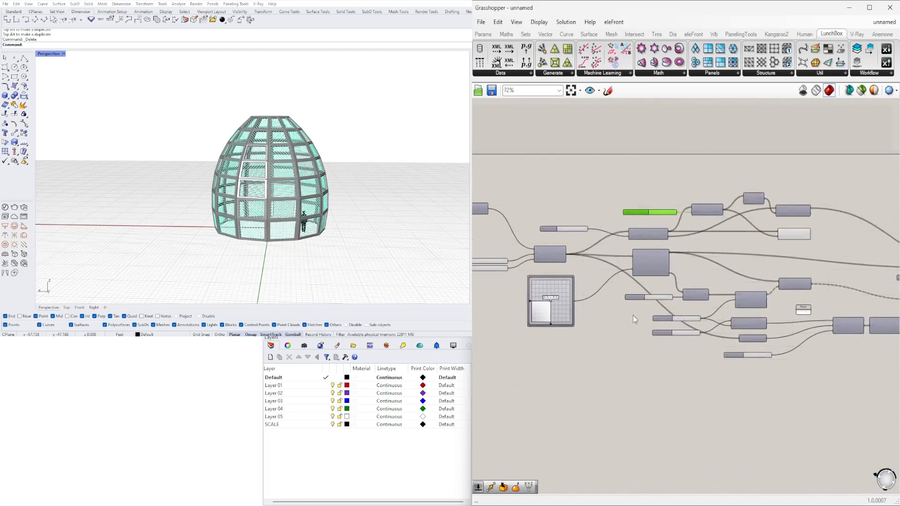
pyautogui.rightClick(642, 280)
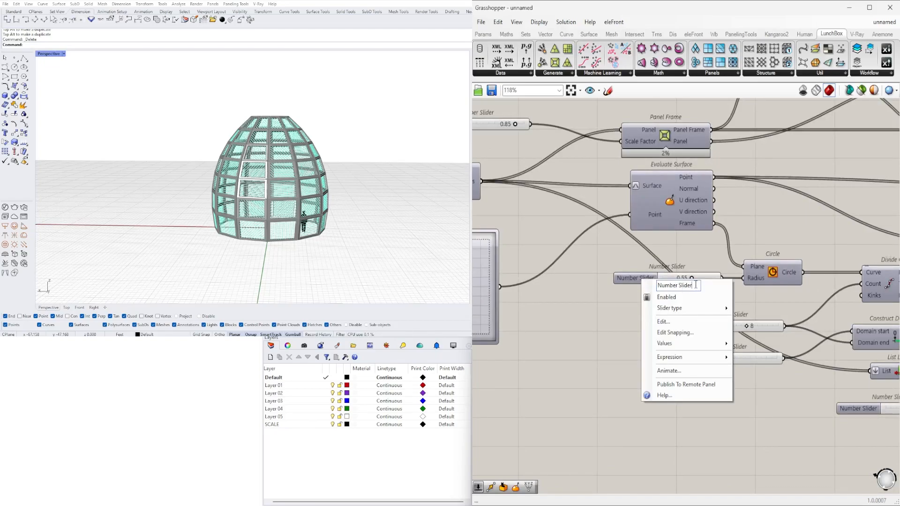
pyautogui.click(687, 263)
pyautogui.moveTo(781, 272); pyautogui.dragTo(647, 250, button='right')
pyautogui.click(769, 260)
pyautogui.scroll(-1, 795, 226)
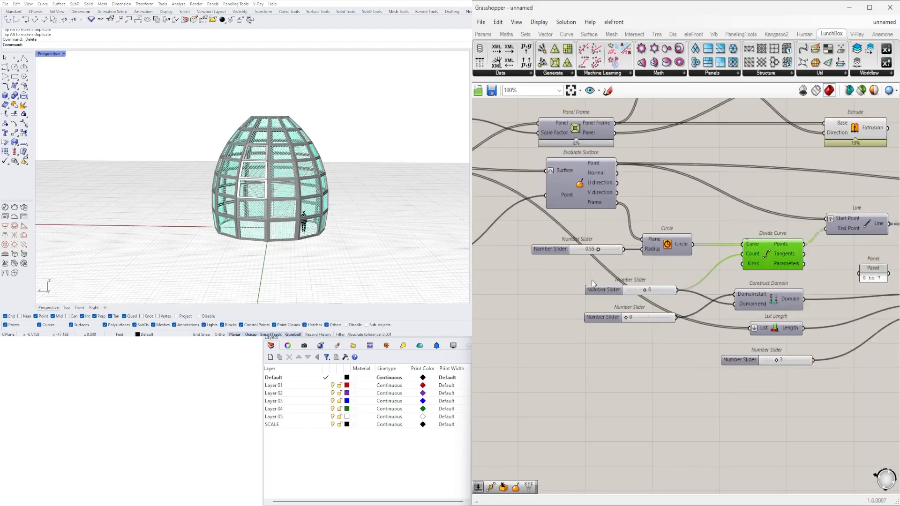
pyautogui.scroll(3, 591, 280)
pyautogui.rightClick(602, 293)
pyautogui.write('ANGLE OF ROTATION')
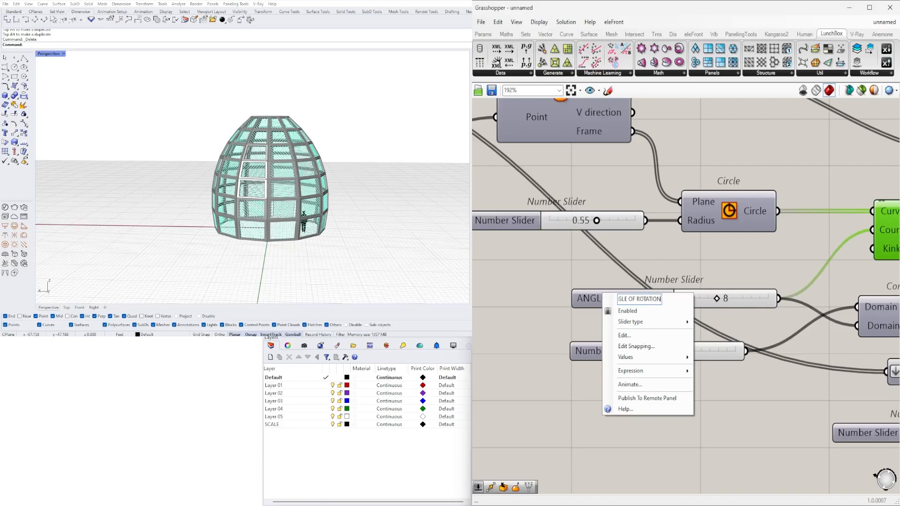
pyautogui.press('Return')
# Step: Shift the ANGLE OF ROTATION slider and the domain slider below it further away from Construct Domain
pyautogui.scroll(-3, 596, 312)
pyautogui.moveTo(612, 368); pyautogui.dragTo(570, 336)
pyautogui.click(575, 357)
pyautogui.click(575, 380)
pyautogui.moveTo(750, 372); pyautogui.dragTo(775, 344, button='right')
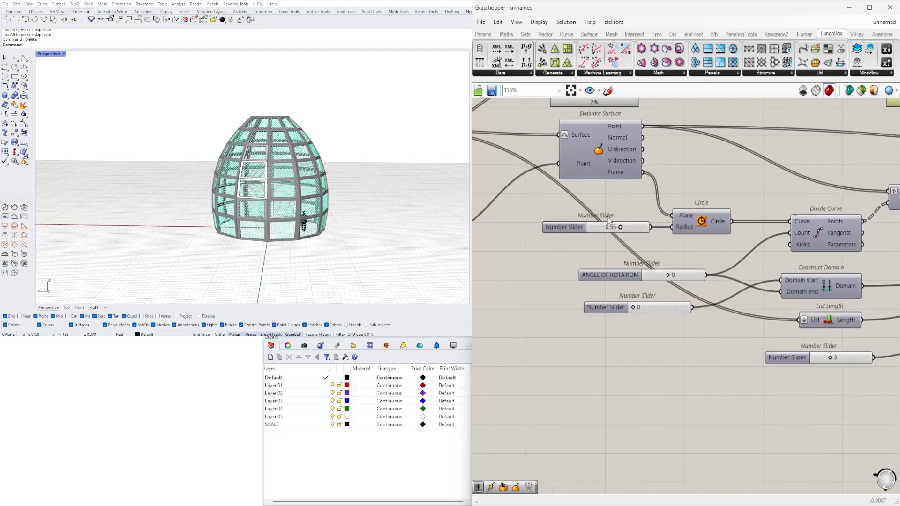
pyautogui.click(605, 272)
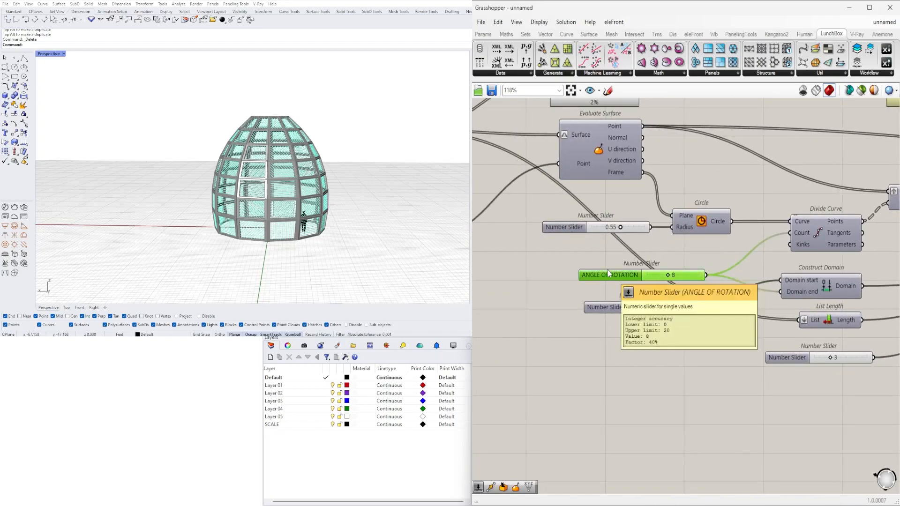
# Step: Group the UDIV and VDIV sliders together
pyautogui.scroll(-6, 613, 259)
pyautogui.scroll(5, 678, 241)
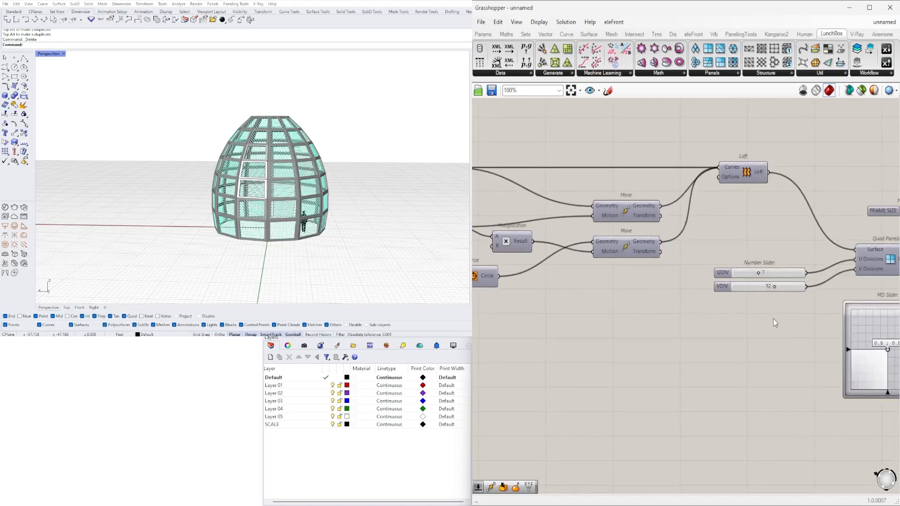
pyautogui.click(720, 275)
pyautogui.keyDown('shift'); pyautogui.click(724, 286); pyautogui.keyUp('shift')
pyautogui.hotkey('ctrl', 'g')
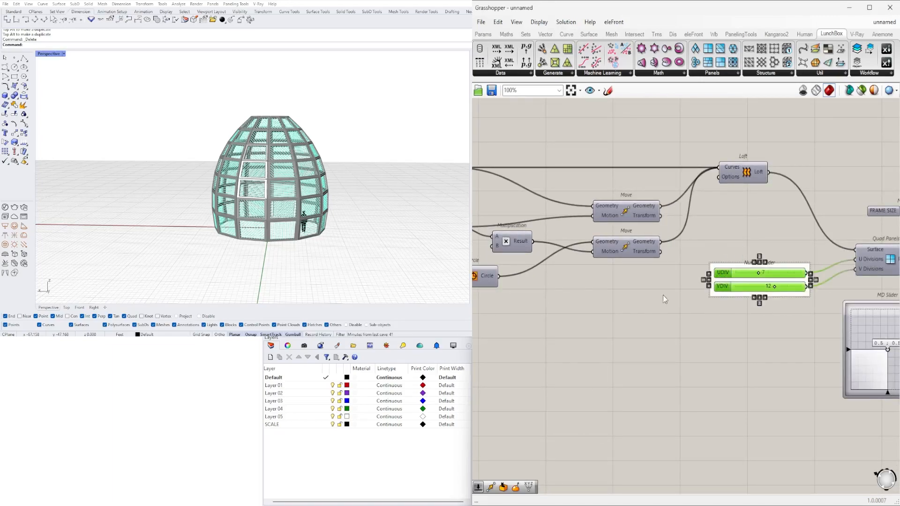
# Step: Place the upstream sliders that shape the loft curves into separate groups
pyautogui.moveTo(675, 294); pyautogui.dragTo(811, 276, button='right')
pyautogui.scroll(-2, 811, 277)
pyautogui.moveTo(584, 297); pyautogui.dragTo(716, 333, button='right')
pyautogui.scroll(3, 715, 333)
pyautogui.click(673, 285)
pyautogui.hotkey('ctrl', 'g')
pyautogui.moveTo(608, 253); pyautogui.dragTo(564, 185)
pyautogui.hotkey('ctrl', 'g')
pyautogui.moveTo(619, 181); pyautogui.dragTo(606, 156)
pyautogui.hotkey('ctrl', 'g')
# Step: Rename the slider feeding Random's Seed input as RANDOMIZE and put it in its own group
pyautogui.scroll(-6, 678, 225)
pyautogui.moveTo(893, 258); pyautogui.dragTo(497, 226, button='right')
pyautogui.scroll(5, 572, 264)
pyautogui.scroll(3, 745, 291)
pyautogui.moveTo(805, 315); pyautogui.dragTo(676, 315, button='right')
pyautogui.scroll(-2, 570, 302)
pyautogui.rightClick(565, 305)
pyautogui.moveTo(612, 313); pyautogui.dragTo(574, 311)
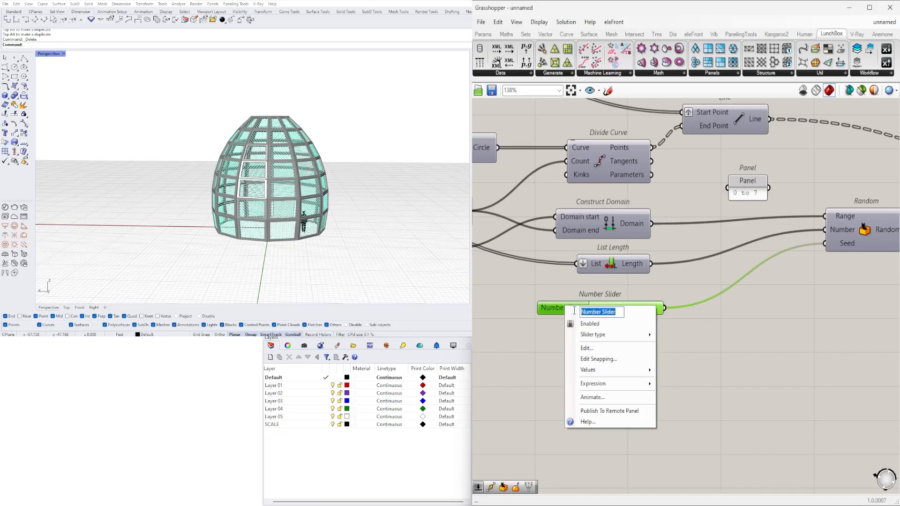
pyautogui.write('RANDOMIZE')
pyautogui.press('Return')
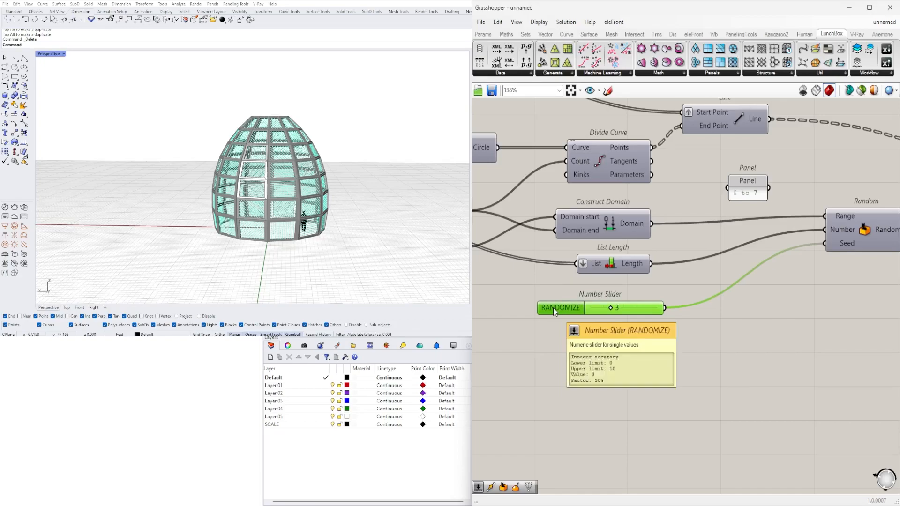
pyautogui.hotkey('ctrl', 'g')
# Step: Move the RANDOMIZE slider closer to the Random component and delete the unconnected domain panel
pyautogui.moveTo(553, 307); pyautogui.dragTo(647, 301)
pyautogui.click(781, 368)
pyautogui.scroll(-3, 782, 368)
pyautogui.moveTo(808, 311); pyautogui.dragTo(653, 311, button='right')
pyautogui.scroll(2, 622, 264)
pyautogui.moveTo(643, 264); pyautogui.dragTo(604, 252)
pyautogui.press('Delete')
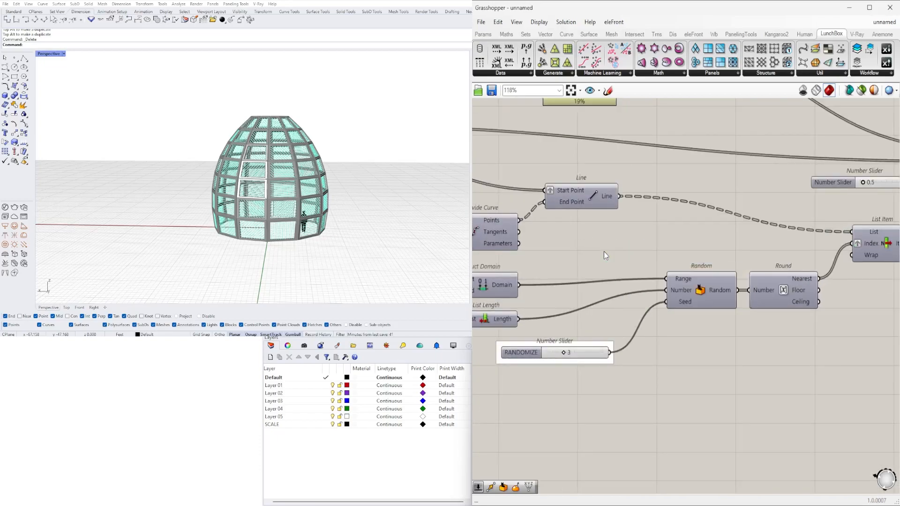
# Step: Move the Contour distance slider below the Round component and shift Contour further from List Item
pyautogui.scroll(-2, 604, 256)
pyautogui.moveTo(796, 247); pyautogui.dragTo(698, 246, button='right')
pyautogui.click(697, 246)
pyautogui.click(676, 212)
pyautogui.moveTo(653, 221); pyautogui.dragTo(624, 350)
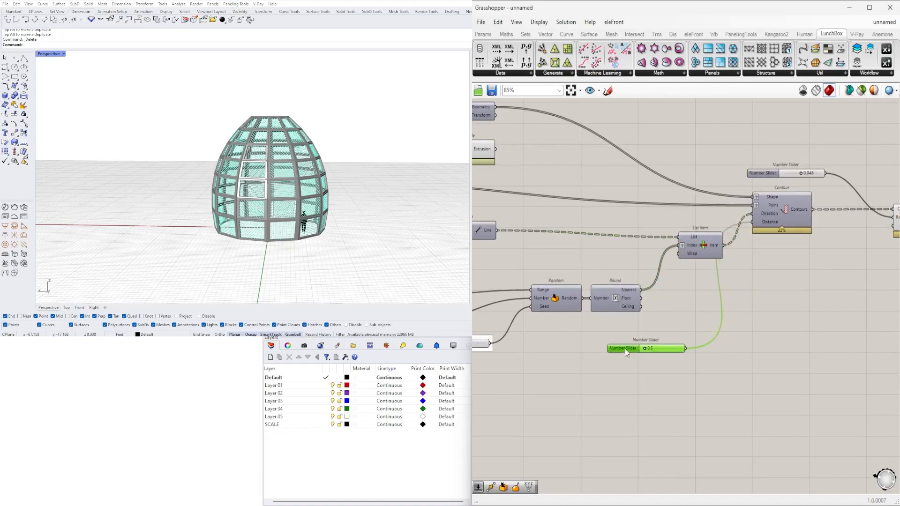
pyautogui.moveTo(773, 216); pyautogui.dragTo(831, 214)
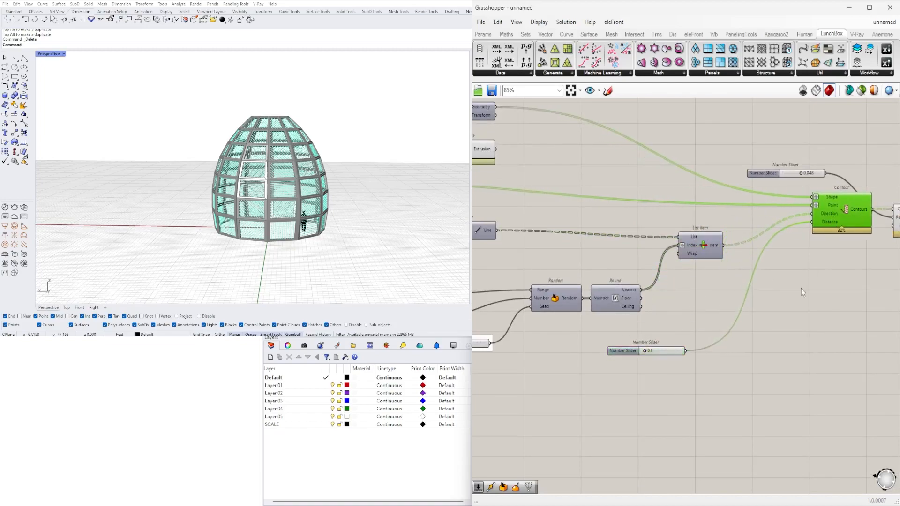
# Step: Rename the Contour distance slider as CONTOUR SPACING
pyautogui.rightClick(622, 351)
pyautogui.write('C')
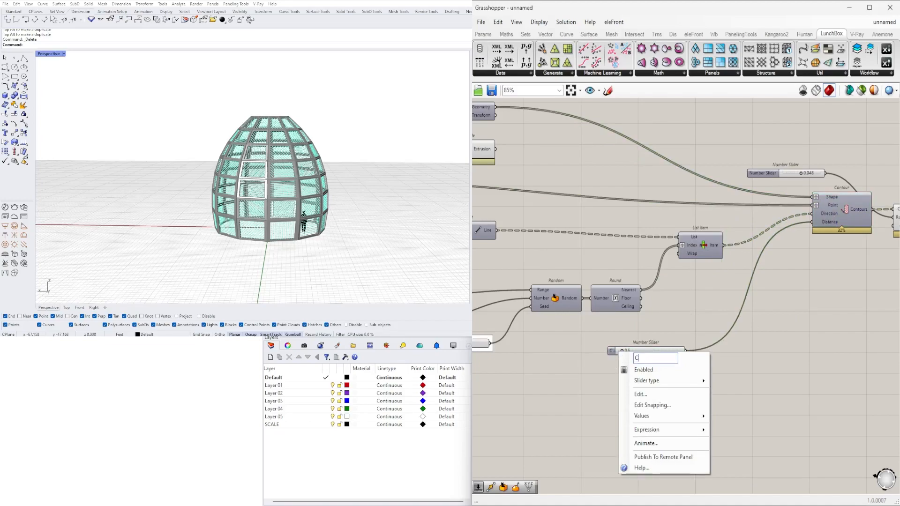
pyautogui.write('ONTOUR SPACING')
pyautogui.press('Return')
pyautogui.click(642, 352)
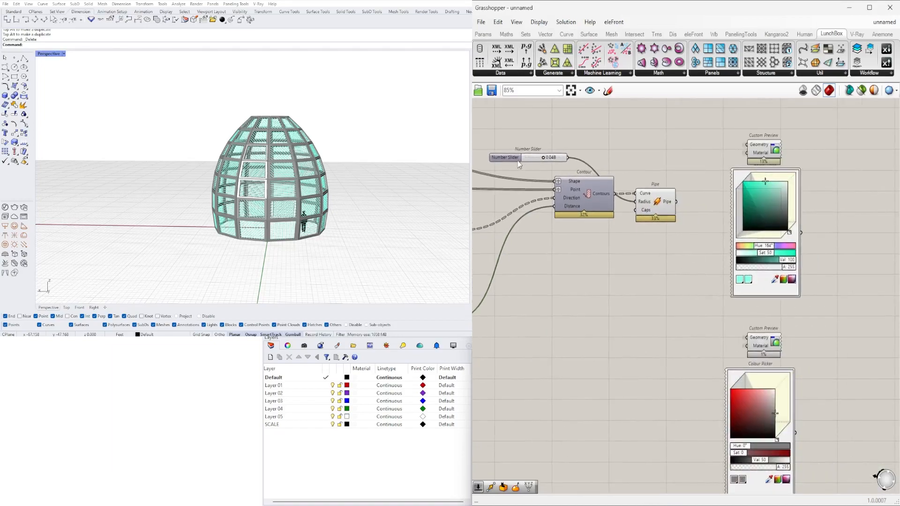
# Step: Move the Pipe radius slider below the Contour component and shift Pipe further from Contour, nearer the upper Custom Preview
pyautogui.moveTo(518, 164); pyautogui.dragTo(572, 284)
pyautogui.moveTo(652, 203); pyautogui.dragTo(683, 202)
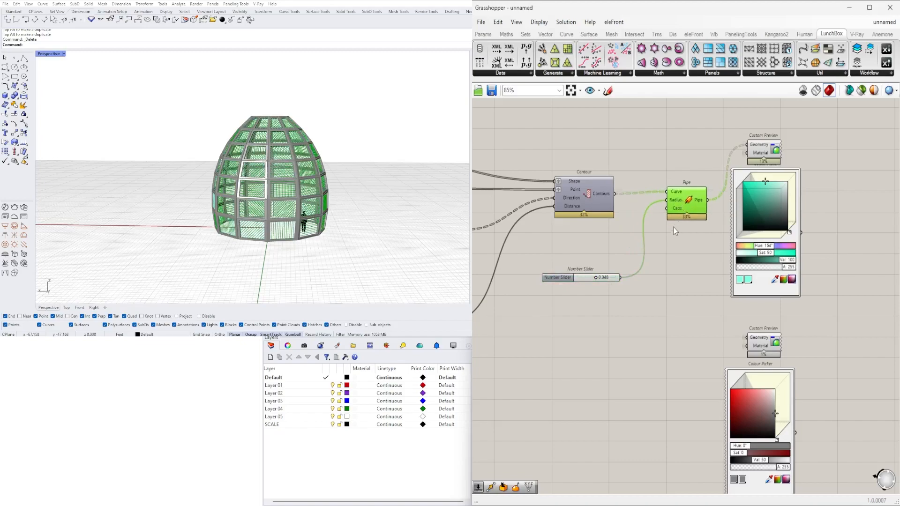
pyautogui.click(624, 253)
pyautogui.moveTo(565, 279); pyautogui.dragTo(563, 243)
# Step: Rename the Pipe radius slider as PATTERN STRUCTURE and nudge the Pipe component away from it
pyautogui.rightClick(563, 243)
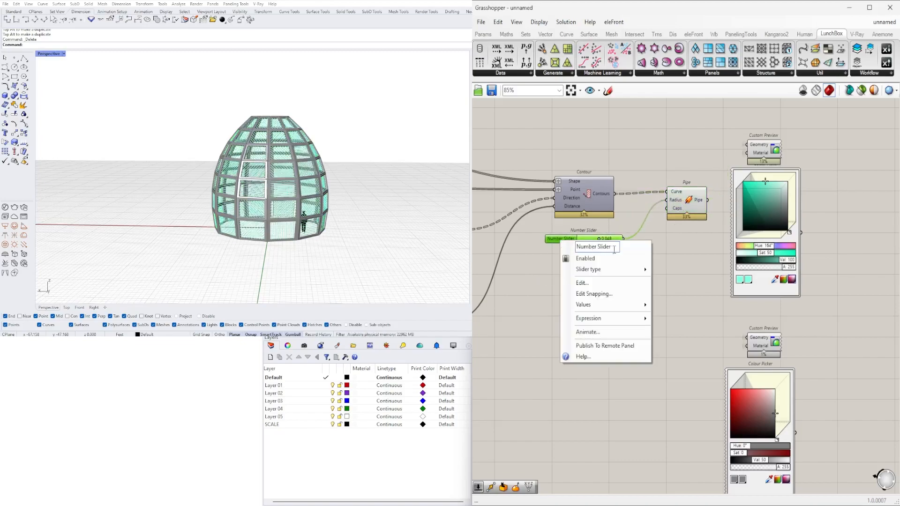
pyautogui.write('PATT')
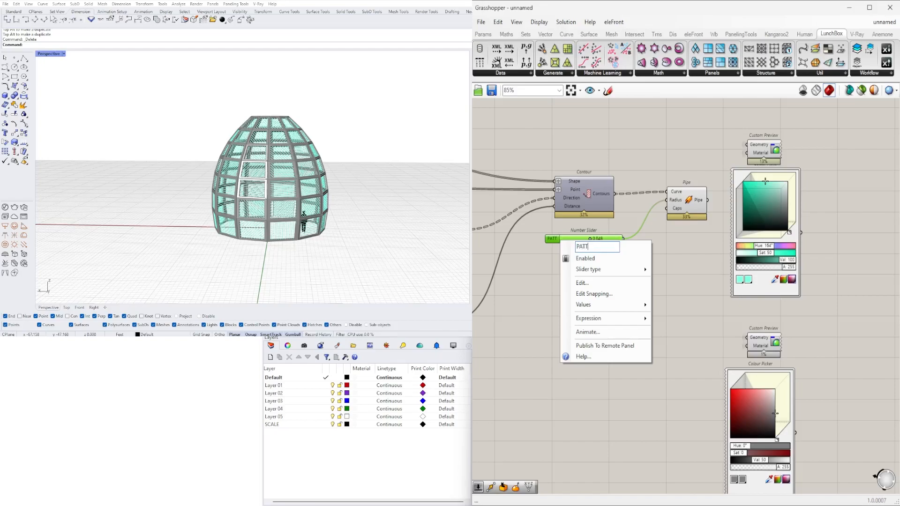
pyautogui.write('ERN STRUCTURE')
pyautogui.press('Return')
pyautogui.moveTo(687, 202); pyautogui.dragTo(690, 201)
pyautogui.click(651, 164)
# Step: Examine the louvred pavilion's panels and frame up close and from several angles, and look over the definition
pyautogui.click(336, 137)
pyautogui.scroll(15, 252, 183)
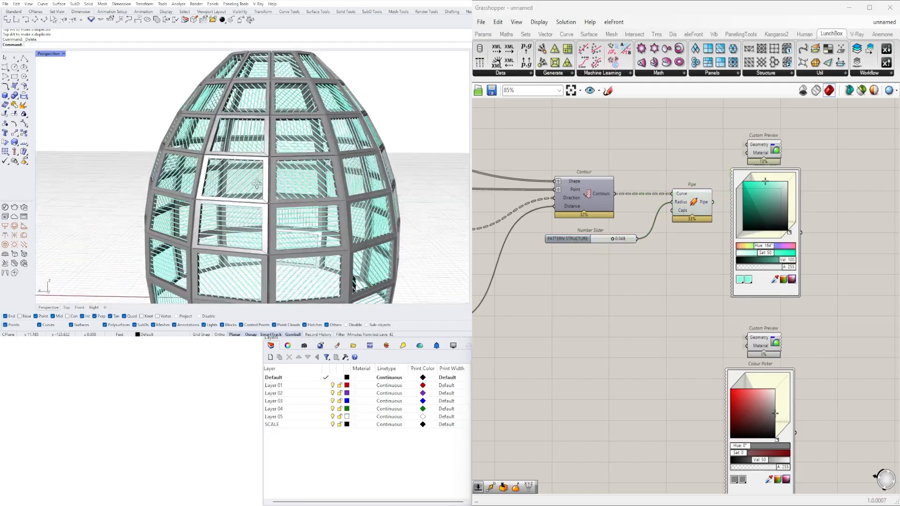
pyautogui.scroll(-15, 232, 198)
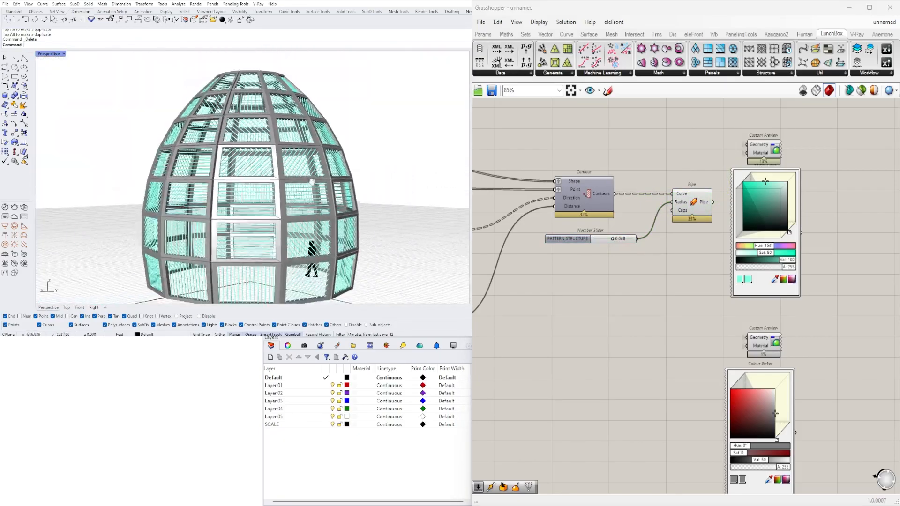
pyautogui.moveTo(268, 185); pyautogui.dragTo(309, 193, button='right')
pyautogui.scroll(5, 248, 117)
pyautogui.scroll(-3, 263, 111)
pyautogui.moveTo(262, 111); pyautogui.dragTo(295, 75, button='right')
pyautogui.scroll(-3, 295, 82)
pyautogui.scroll(-4, 577, 352)
pyautogui.moveTo(577, 352); pyautogui.dragTo(784, 270, button='right')
pyautogui.scroll(-3, 753, 267)
pyautogui.moveTo(699, 269); pyautogui.dragTo(757, 248, button='right')
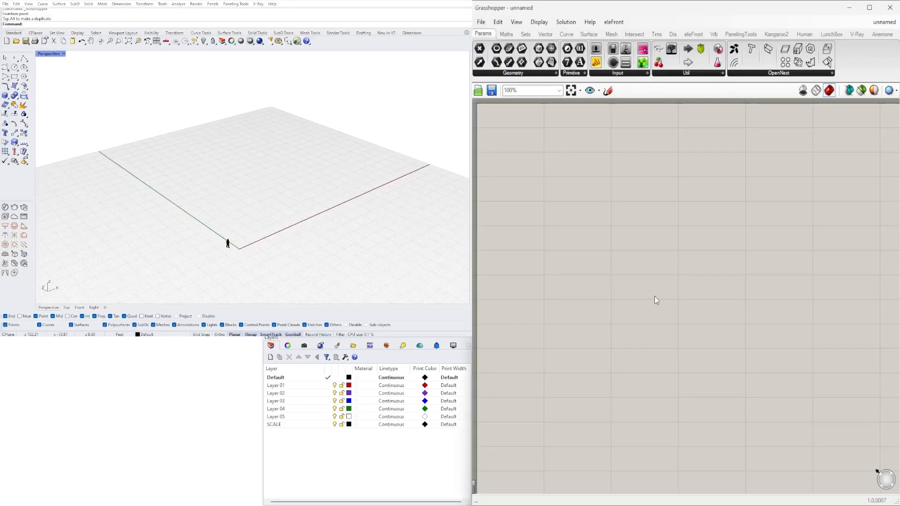
# Step: Add a Circle component to the empty canvas and leave room before it for its inputs
pyautogui.doubleClick(655, 300)
pyautogui.write('CIR')
pyautogui.click(646, 283)
pyautogui.moveTo(661, 296); pyautogui.dragTo(735, 260)
# Step: Create a number slider from 55, connect it to the Circle's Radius, and set the radius to 44
pyautogui.doubleClick(605, 284)
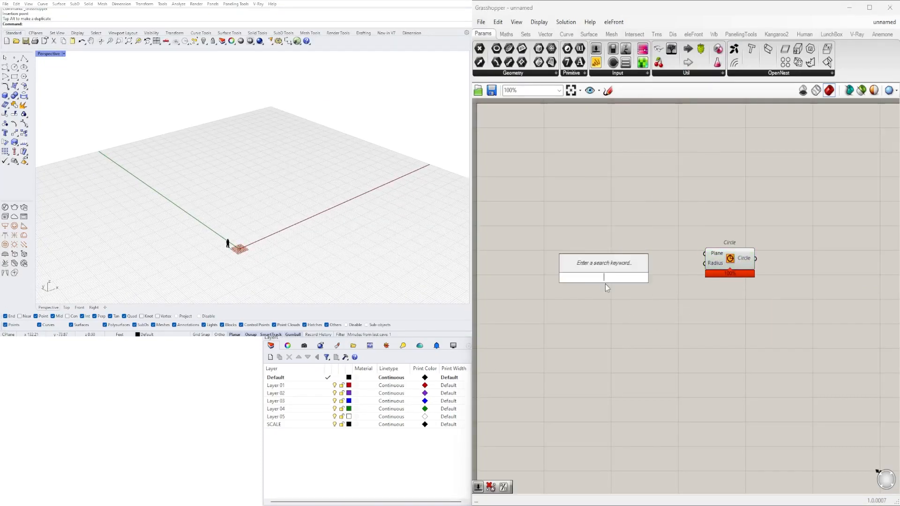
pyautogui.write('55')
pyautogui.press('Return')
pyautogui.scroll(3, 646, 262)
pyautogui.moveTo(650, 292)
pyautogui.mouseDown()
pyautogui.moveTo(739, 269)
pyautogui.moveTo(628, 267)
pyautogui.mouseUp()
pyautogui.scroll(4, 644, 270)
pyautogui.click(644, 358)
pyautogui.scroll(-5, 645, 358)
pyautogui.moveTo(710, 351); pyautogui.dragTo(687, 250, button='right')
# Step: Duplicate the radius slider together with its Circle component directly below the originals
pyautogui.moveTo(752, 285); pyautogui.dragTo(647, 206)
pyautogui.scroll(-2, 654, 204)
pyautogui.moveTo(710, 232); pyautogui.dragTo(715, 206, button='right')
pyautogui.keyDown('alt'); pyautogui.moveTo(722, 194); pyautogui.dragTo(724, 232); pyautogui.keyUp('alt')
pyautogui.moveTo(723, 232); pyautogui.dragTo(671, 299, button='right')
# Step: Add a Move component and a Unit Z vector component to the definition
pyautogui.doubleClick(757, 336)
pyautogui.write('move')
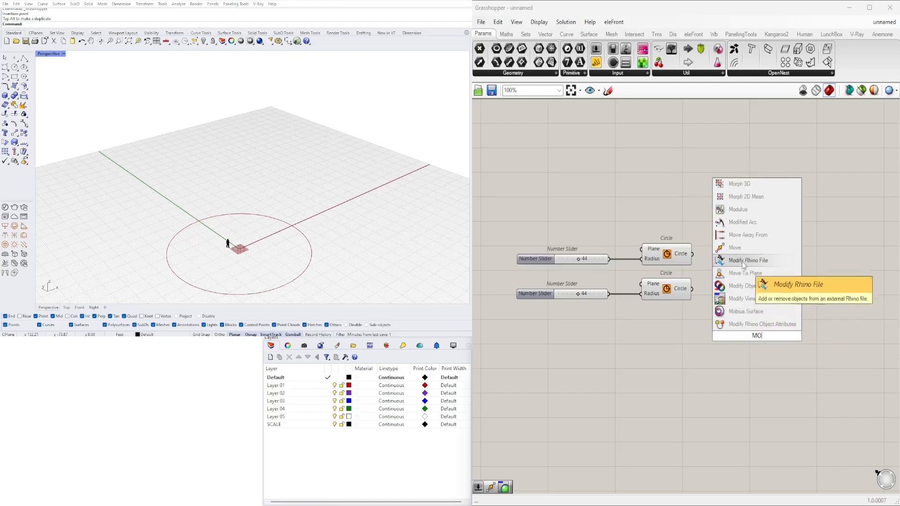
pyautogui.click(746, 248)
pyautogui.doubleClick(620, 336)
pyautogui.write('z')
pyautogui.click(618, 326)
# Step: Duplicate a slider to drive Unit Z's Factor, then connect Unit Z and the second Circle to Move's Motion and Geometry
pyautogui.keyDown('alt'); pyautogui.moveTo(552, 294); pyautogui.dragTo(528, 337); pyautogui.keyUp('alt')
pyautogui.moveTo(583, 337); pyautogui.dragTo(590, 336)
pyautogui.moveTo(612, 337); pyautogui.dragTo(724, 341)
pyautogui.moveTo(631, 367); pyautogui.dragTo(570, 328)
pyautogui.moveTo(629, 340); pyautogui.dragTo(680, 345)
pyautogui.click(687, 314)
pyautogui.click(682, 292)
pyautogui.click(677, 257)
pyautogui.moveTo(691, 289); pyautogui.dragTo(723, 331)
# Step: Set the second Circle's radius to 32 and turn off that Circle's preview
pyautogui.scroll(3, 606, 346)
pyautogui.moveTo(556, 244); pyautogui.dragTo(545, 246)
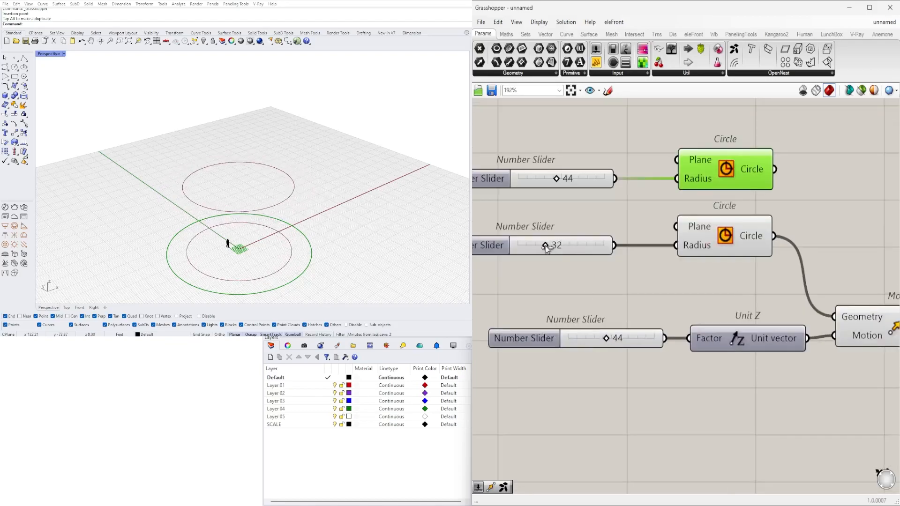
pyautogui.rightClick(727, 235)
pyautogui.click(745, 251)
pyautogui.click(843, 262)
# Step: Shift the height slider, Unit Z and Move components together closer beneath the two Circles
pyautogui.moveTo(844, 263); pyautogui.dragTo(747, 273, button='right')
pyautogui.scroll(-2, 747, 273)
pyautogui.moveTo(821, 347); pyautogui.dragTo(565, 315)
pyautogui.moveTo(657, 323); pyautogui.dragTo(629, 302)
pyautogui.click(605, 281)
# Step: Set the second Circle's radius to 31 and place the Move component a little further from Unit Z
pyautogui.scroll(4, 564, 304)
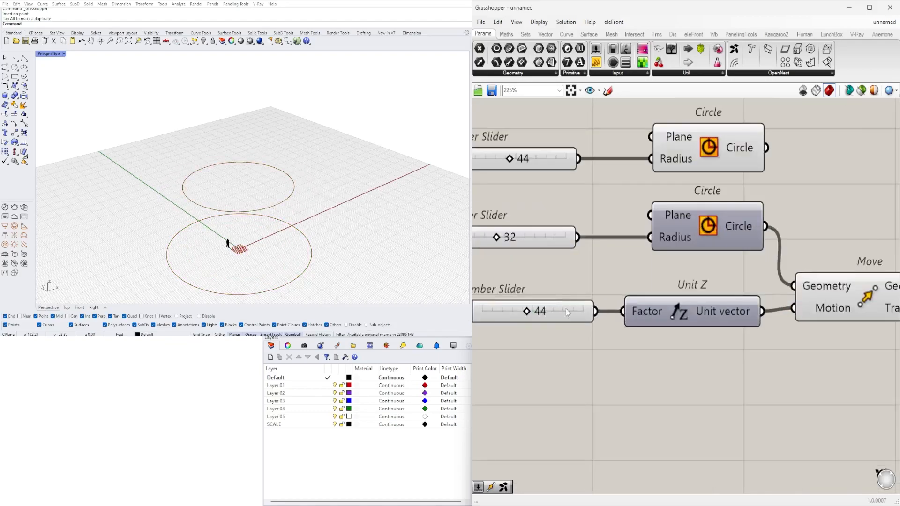
pyautogui.moveTo(565, 305); pyautogui.dragTo(672, 426, button='right')
pyautogui.moveTo(596, 330); pyautogui.dragTo(594, 328)
pyautogui.scroll(-5, 594, 327)
pyautogui.moveTo(765, 391); pyautogui.dragTo(746, 307, button='right')
pyautogui.moveTo(797, 291); pyautogui.dragTo(822, 291)
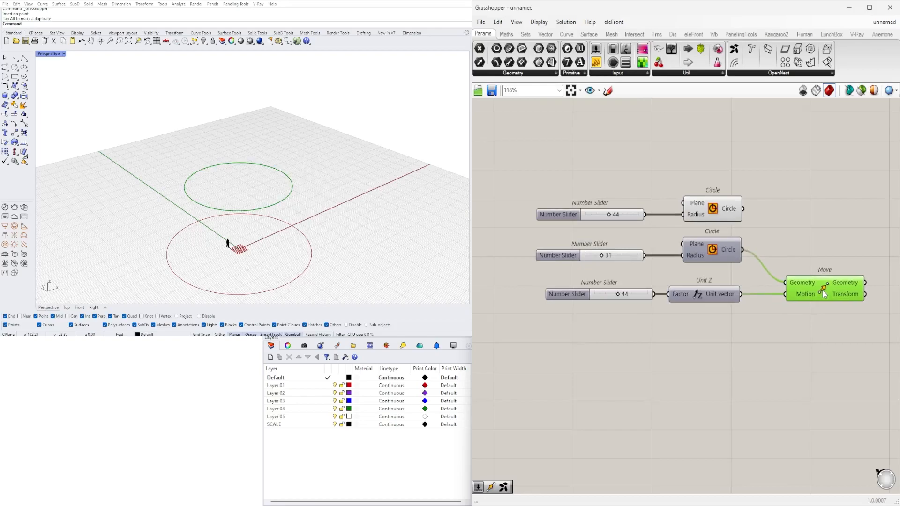
# Step: Duplicate the second Circle with its slider and the Move component, and connect the new Circle to the copied Move's Geometry
pyautogui.click(868, 361)
pyautogui.scroll(-2, 876, 366)
pyautogui.moveTo(877, 365); pyautogui.dragTo(788, 333, button='right')
pyautogui.moveTo(670, 258); pyautogui.dragTo(565, 247)
pyautogui.keyDown('alt'); pyautogui.moveTo(653, 243); pyautogui.dragTo(651, 313); pyautogui.keyUp('alt')
pyautogui.click(702, 314)
pyautogui.keyDown('alt'); pyautogui.moveTo(736, 270); pyautogui.dragTo(838, 294); pyautogui.keyUp('alt')
pyautogui.click(651, 313)
pyautogui.moveTo(673, 313); pyautogui.dragTo(808, 291)
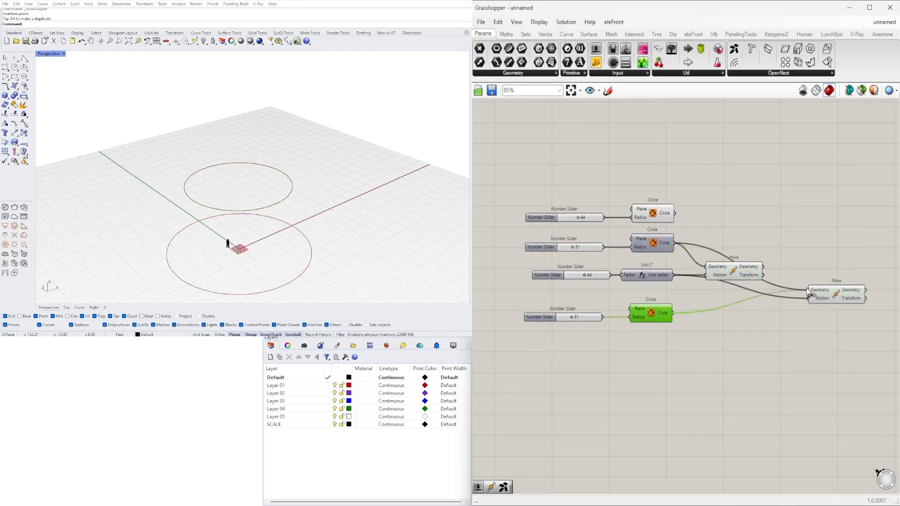
pyautogui.click(828, 296)
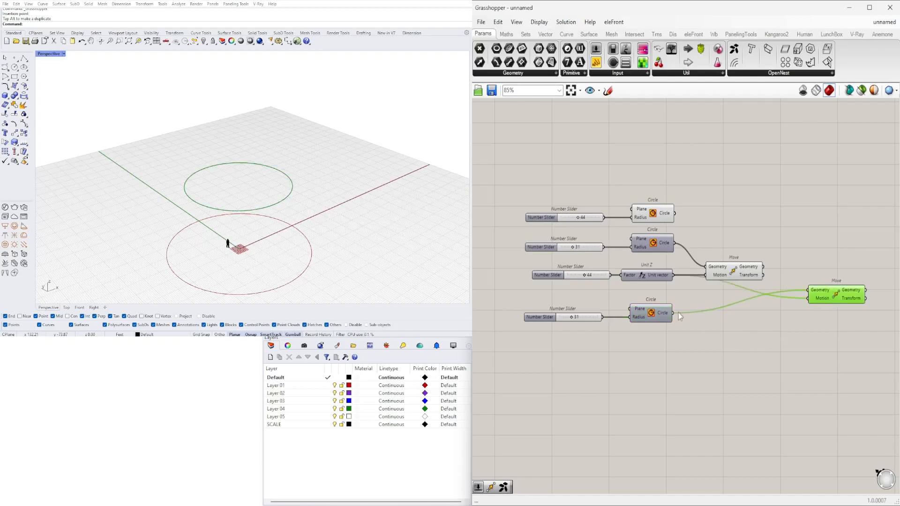
pyautogui.doubleClick(769, 321)
pyautogui.write('/2')
pyautogui.click(774, 312)
pyautogui.moveTo(674, 275); pyautogui.dragTo(752, 317)
pyautogui.click(776, 321)
pyautogui.press('Delete')
# Step: Add a Multiplication component, feed Unit Z's vector into A, and connect the Result to the copied Move's Motion
pyautogui.doubleClick(762, 321)
pyautogui.write('*')
pyautogui.click(757, 313)
pyautogui.moveTo(673, 275); pyautogui.dragTo(745, 318)
pyautogui.moveTo(762, 322); pyautogui.dragTo(809, 298)
pyautogui.moveTo(735, 295); pyautogui.dragTo(736, 300)
pyautogui.click(795, 319)
pyautogui.moveTo(826, 295); pyautogui.dragTo(825, 320)
# Step: Set the third Circle's radius to 22 and the Unit Z height factor to 31
pyautogui.click(750, 337)
pyautogui.moveTo(683, 326); pyautogui.dragTo(751, 330, button='right')
pyautogui.scroll(7, 641, 323)
pyautogui.moveTo(637, 314); pyautogui.dragTo(624, 312)
pyautogui.moveTo(675, 173); pyautogui.dragTo(678, 258, button='right')
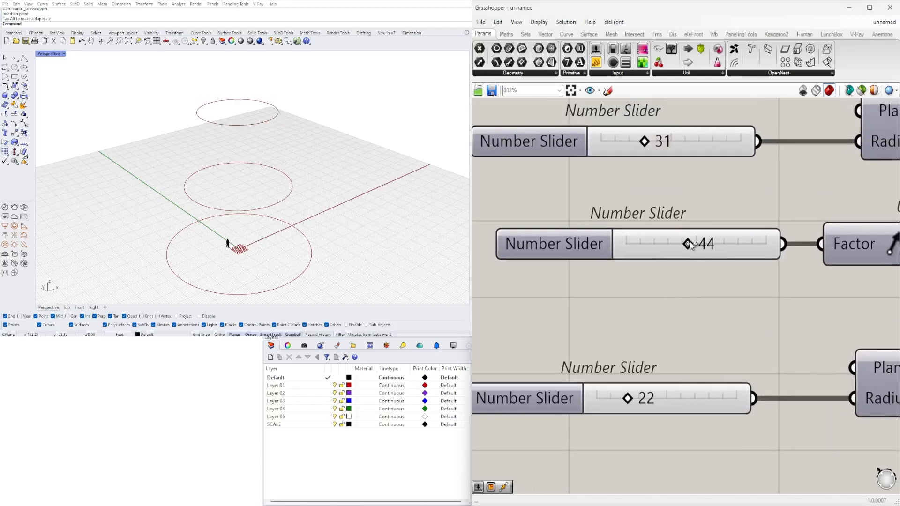
pyautogui.moveTo(688, 243); pyautogui.dragTo(670, 243)
# Step: Set the second Circle's radius to 47
pyautogui.moveTo(665, 171); pyautogui.dragTo(665, 233, button='right')
pyautogui.moveTo(647, 206); pyautogui.dragTo(655, 205)
pyautogui.scroll(-5, 581, 294)
pyautogui.scroll(5, 605, 261)
pyautogui.moveTo(615, 261); pyautogui.dragTo(631, 261)
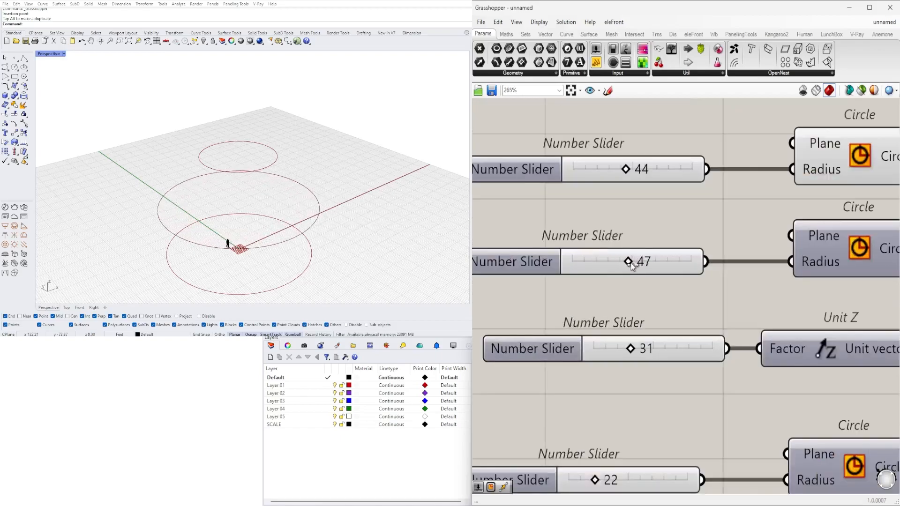
# Step: Add a Loft component beyond the Move components
pyautogui.scroll(-9, 583, 328)
pyautogui.doubleClick(824, 336)
pyautogui.write('LOF')
pyautogui.press('Return')
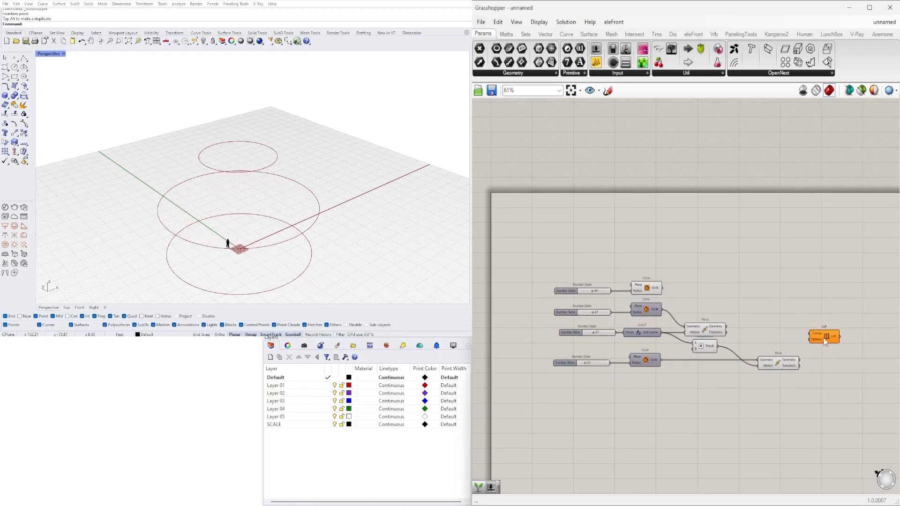
# Step: Duplicate the second Circle's Move component and place the copy above the existing ones
pyautogui.scroll(3, 676, 305)
pyautogui.click(636, 281)
pyautogui.moveTo(692, 313); pyautogui.dragTo(627, 271, button='right')
pyautogui.moveTo(591, 239); pyautogui.dragTo(792, 265)
pyautogui.keyDown('alt'); pyautogui.moveTo(655, 298); pyautogui.dragTo(715, 241); pyautogui.keyUp('alt')
pyautogui.scroll(3, 625, 237)
pyautogui.moveTo(626, 237); pyautogui.dragTo(675, 273, button='right')
pyautogui.moveTo(708, 241); pyautogui.dragTo(713, 221, button='right')
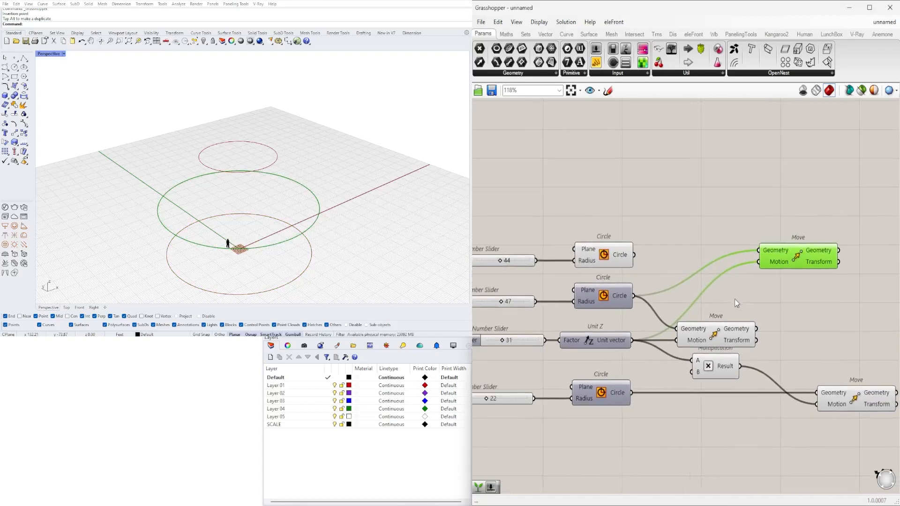
# Step: Create a text panel containing 0,0,1 and connect it to the new Move component's Motion input
pyautogui.doubleClick(736, 300)
pyautogui.doubleClick(719, 193)
pyautogui.write('0,0,1')
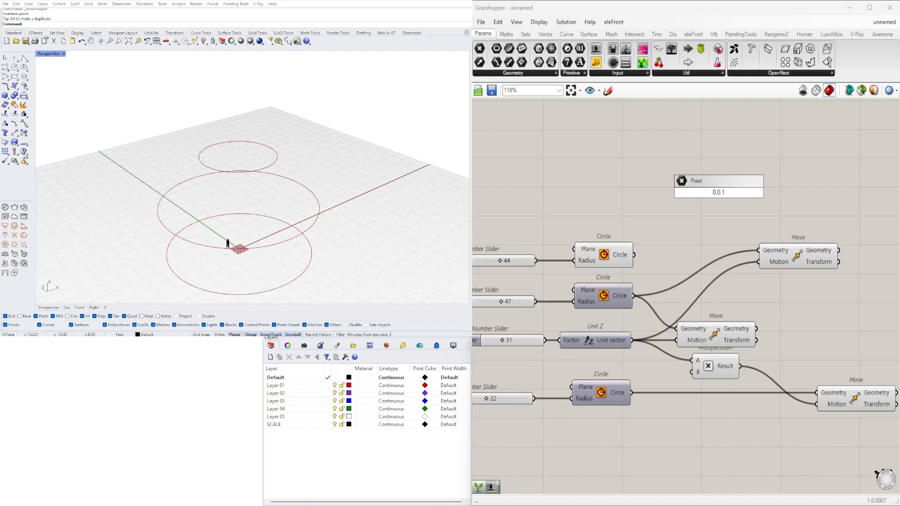
pyautogui.press('Left')
pyautogui.write('"')
pyautogui.press('Return')
pyautogui.scroll(3, 737, 187)
pyautogui.scroll(-2, 764, 187)
pyautogui.moveTo(742, 188); pyautogui.dragTo(770, 270)
pyautogui.click(805, 266)
# Step: Change the motion panel's vector to 0,0,0
pyautogui.scroll(-2, 705, 253)
pyautogui.moveTo(705, 253); pyautogui.dragTo(791, 279, button='right')
pyautogui.click(707, 285)
pyautogui.moveTo(335, 239); pyautogui.dragTo(342, 184, button='right')
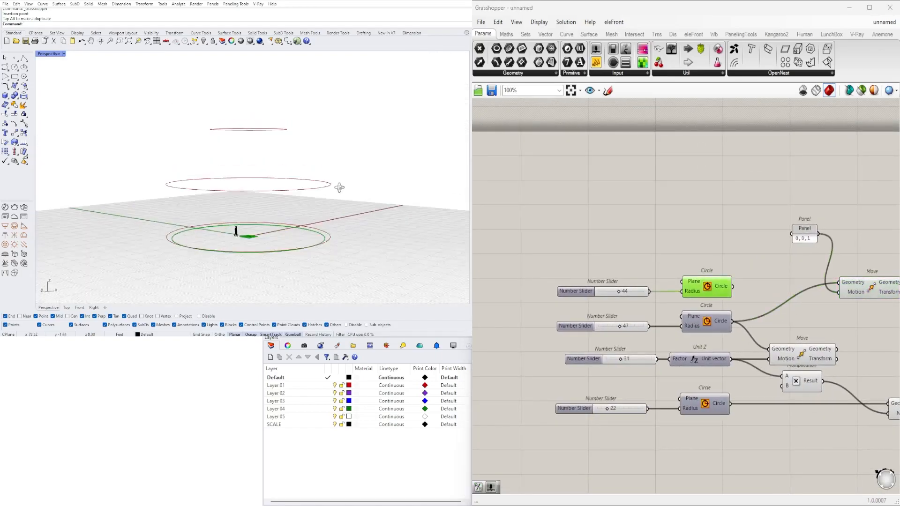
pyautogui.scroll(1, 781, 274)
pyautogui.moveTo(781, 274); pyautogui.dragTo(733, 294, button='right')
pyautogui.doubleClick(762, 248)
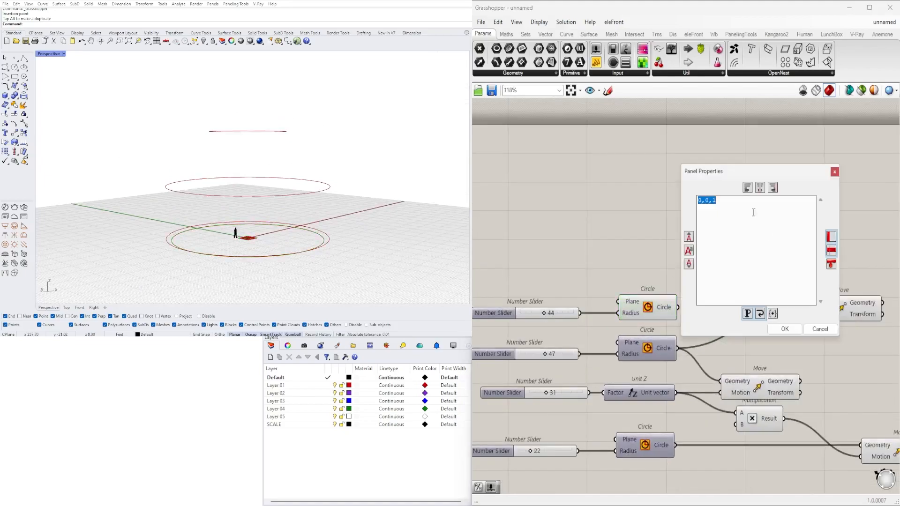
pyautogui.write('0,0,0')
pyautogui.click(784, 329)
# Step: Connect the first Circle to the new Move's Geometry and place the motion panel beneath that wire
pyautogui.click(837, 320)
pyautogui.moveTo(678, 307); pyautogui.dragTo(815, 313)
pyautogui.click(809, 271)
pyautogui.moveTo(759, 238); pyautogui.dragTo(763, 326)
pyautogui.click(792, 339)
# Step: Align the second and third Move components beneath the first and move Multiplication closer to Unit Z
pyautogui.scroll(-2, 820, 349)
pyautogui.moveTo(833, 352); pyautogui.dragTo(731, 337, button='right')
pyautogui.scroll(2, 707, 355)
pyautogui.moveTo(656, 361); pyautogui.dragTo(732, 342)
pyautogui.click(740, 310)
pyautogui.moveTo(786, 424); pyautogui.dragTo(726, 424)
pyautogui.moveTo(656, 385); pyautogui.dragTo(630, 385)
# Step: Bring Loft beside the Move components and connect all three Moves' Geometry outputs to its Curves input
pyautogui.click(711, 366)
pyautogui.moveTo(710, 365); pyautogui.dragTo(647, 365, button='right')
pyautogui.moveTo(832, 361); pyautogui.dragTo(839, 317)
pyautogui.moveTo(714, 283); pyautogui.dragTo(818, 318)
pyautogui.keyDown('shift'); pyautogui.moveTo(711, 337); pyautogui.dragTo(817, 314); pyautogui.keyUp('shift')
pyautogui.keyDown('shift'); pyautogui.moveTo(713, 420); pyautogui.dragTo(815, 314); pyautogui.keyUp('shift')
pyautogui.moveTo(835, 327); pyautogui.dragTo(846, 352)
pyautogui.click(774, 375)
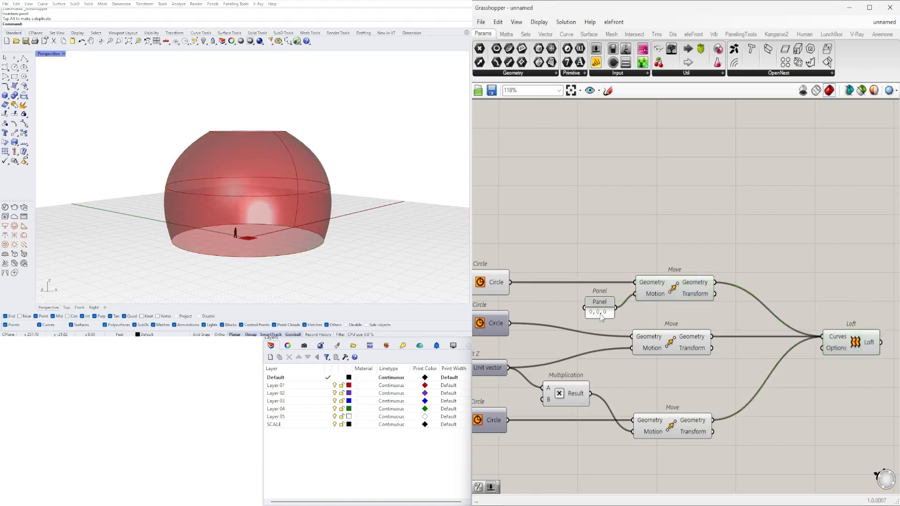
# Step: Set the third Circle's radius slider to 12 and rename it TOP CIRCLE RADIS
pyautogui.moveTo(553, 426); pyautogui.dragTo(852, 388, button='right')
pyautogui.scroll(6, 659, 387)
pyautogui.moveTo(659, 392); pyautogui.dragTo(641, 393)
pyautogui.moveTo(368, 188); pyautogui.dragTo(389, 211, button='right')
pyautogui.moveTo(537, 400); pyautogui.dragTo(565, 360, button='right')
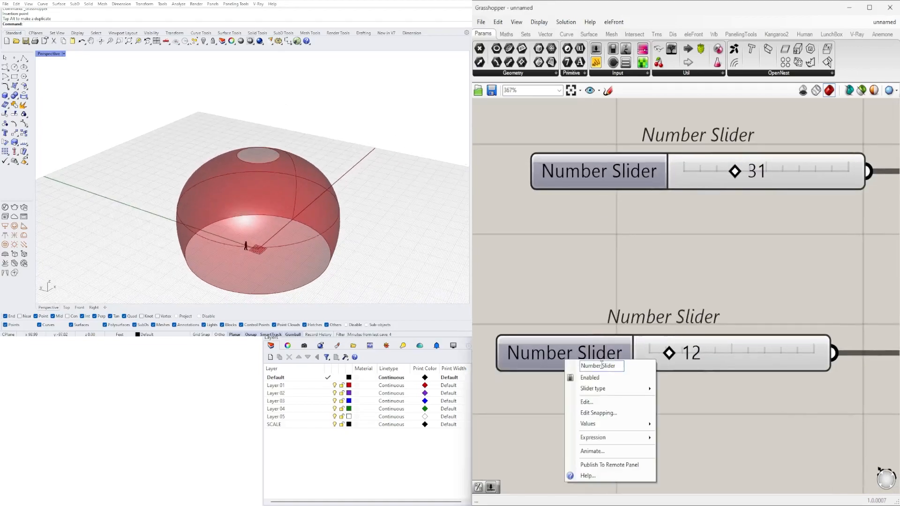
pyautogui.write('TOP CIRCLE')
pyautogui.press('Return')
pyautogui.scroll(-2, 629, 408)
pyautogui.rightClick(630, 407)
pyautogui.write('RADIS')
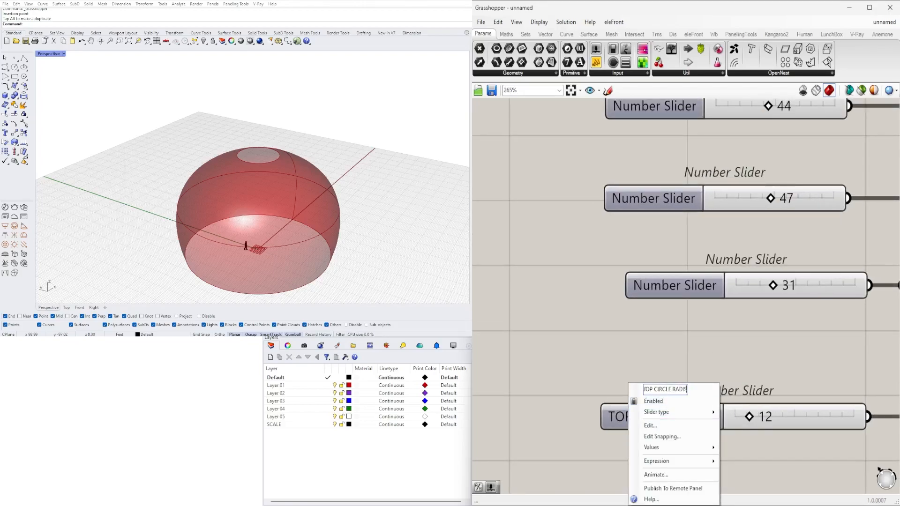
pyautogui.click(648, 308)
# Step: Move the height slider aside and insert a Division component between it and Unit Z's Factor input
pyautogui.scroll(-5, 592, 333)
pyautogui.scroll(3, 588, 305)
pyautogui.moveTo(593, 334); pyautogui.dragTo(518, 354)
pyautogui.rightClick(583, 288)
pyautogui.click(540, 337)
pyautogui.click(677, 399)
pyautogui.doubleClick(677, 400)
pyautogui.write('/')
pyautogui.press('Return')
pyautogui.moveTo(677, 400); pyautogui.dragTo(729, 363)
pyautogui.moveTo(667, 354); pyautogui.dragTo(690, 354)
pyautogui.moveTo(768, 363); pyautogui.dragTo(795, 354)
# Step: Set the height slider feeding Division to 60 and rename it MAX HEIGHT
pyautogui.scroll(3, 615, 355)
pyautogui.doubleClick(609, 354)
pyautogui.write('60')
pyautogui.press('Return')
pyautogui.scroll(-5, 680, 375)
pyautogui.click(646, 417)
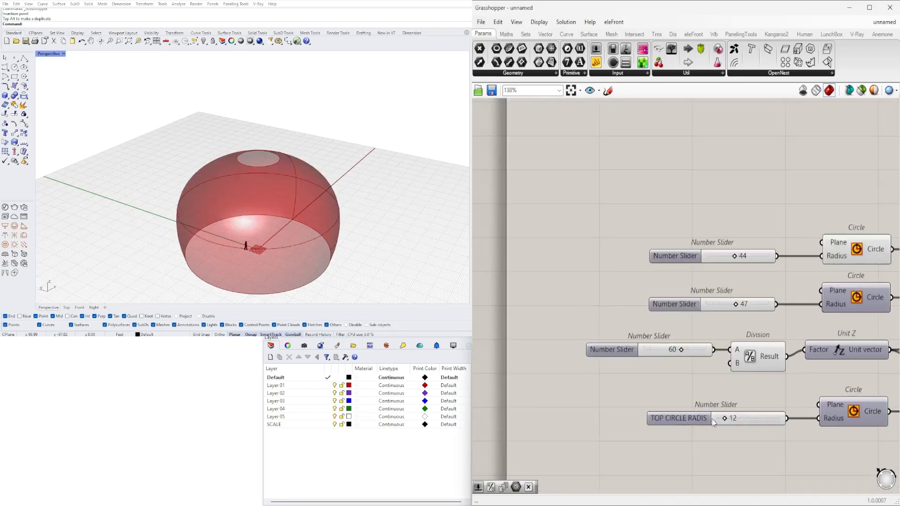
pyautogui.scroll(3, 593, 355)
pyautogui.rightClick(626, 353)
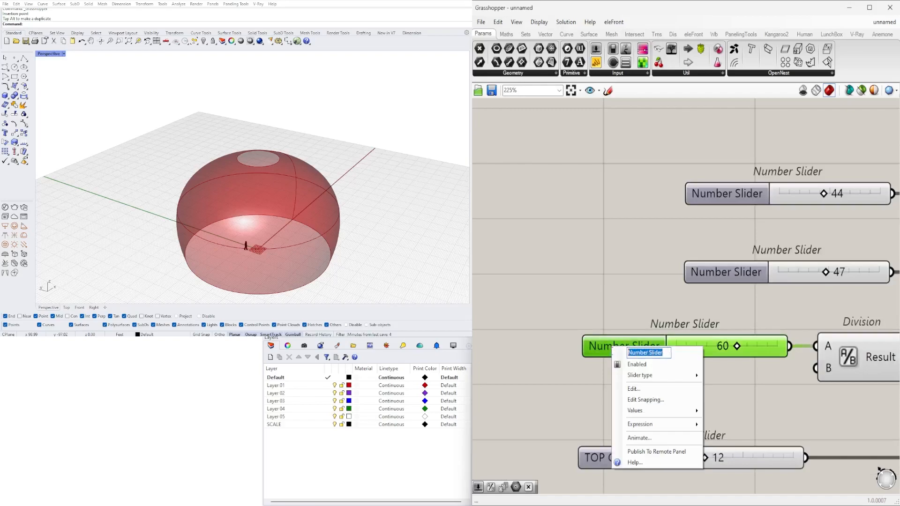
pyautogui.write('MAX HEIGHT')
pyautogui.press('Return')
# Step: Align the top circle's slider with the MAX HEIGHT slider and correct its name to TOP CIRCLE RADIUS
pyautogui.scroll(-4, 611, 342)
pyautogui.moveTo(623, 459); pyautogui.dragTo(601, 340)
pyautogui.click(699, 462)
pyautogui.scroll(1, 609, 319)
pyautogui.rightClick(562, 441)
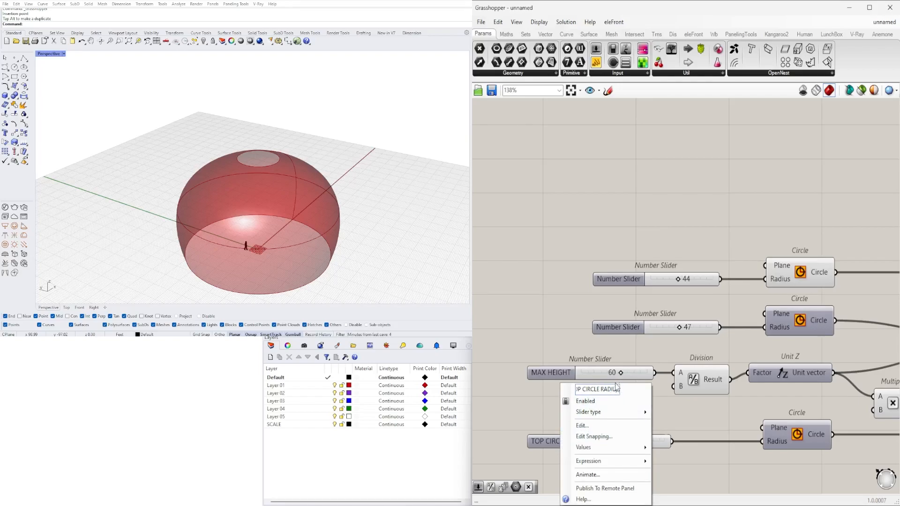
pyautogui.click(581, 363)
# Step: Rename the second Circle's radius slider as MID CIRCLE RADIUS, reusing the top slider's name
pyautogui.rightClick(584, 441)
pyautogui.rightClick(601, 327)
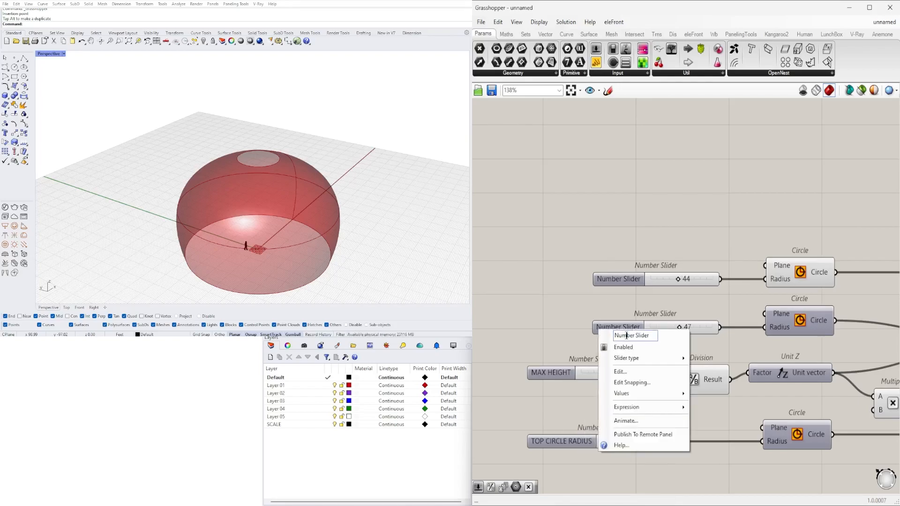
pyautogui.rightClick(566, 441)
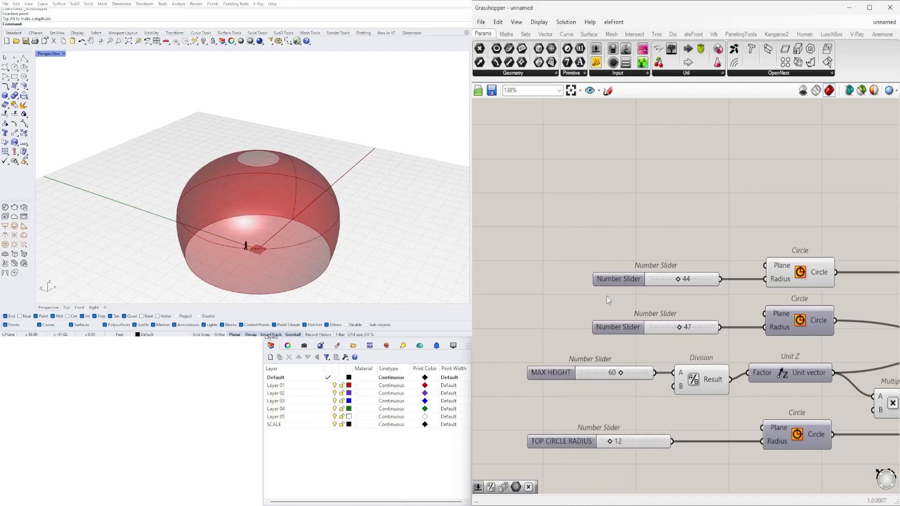
pyautogui.rightClick(615, 331)
pyautogui.hotkey('ctrl', 'a')
pyautogui.write('TOP CIRCLE RADIUS')
pyautogui.write('MID')
# Step: Rename the first Circle's radius slider as BASE CIRCLE RADIUS
pyautogui.rightClick(623, 284)
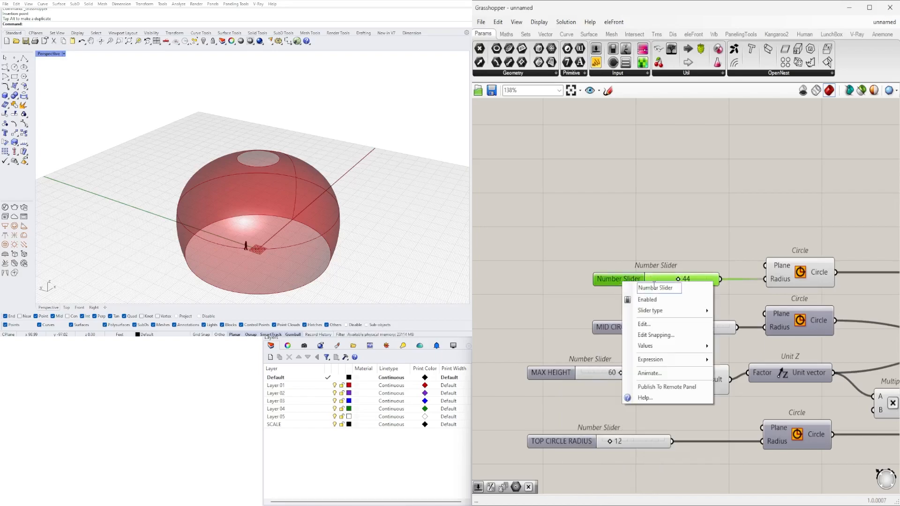
pyautogui.hotkey('ctrl', 'a')
pyautogui.write('TOP CIRCLE RADIUS')
pyautogui.write('BASE')
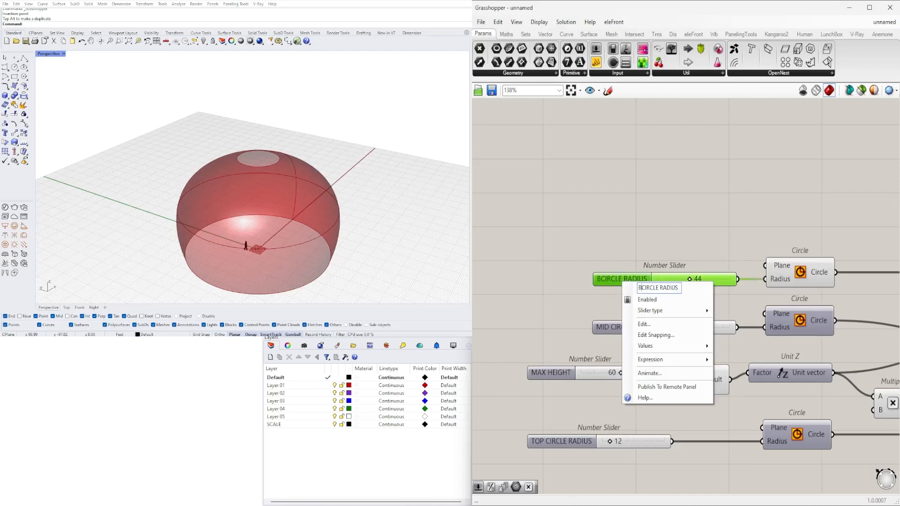
pyautogui.click(661, 231)
# Step: Turn off the preview of the first Circle component
pyautogui.scroll(-4, 550, 255)
pyautogui.scroll(3, 708, 236)
pyautogui.click(621, 285)
pyautogui.middleClick(636, 257)
pyautogui.click(663, 228)
# Step: Nudge the second Move component slightly lower between the other two Moves
pyautogui.scroll(-4, 649, 206)
pyautogui.moveTo(787, 247); pyautogui.dragTo(791, 294, button='right')
pyautogui.click(817, 328)
pyautogui.scroll(3, 754, 362)
pyautogui.moveTo(726, 291); pyautogui.dragTo(728, 295)
pyautogui.click(761, 319)
pyautogui.scroll(-2, 755, 356)
pyautogui.moveTo(832, 316); pyautogui.dragTo(830, 327)
pyautogui.click(799, 328)
pyautogui.moveTo(799, 328); pyautogui.dragTo(815, 322, button='right')
# Step: Set both the base and mid circle radius sliders to 30
pyautogui.scroll(6, 516, 301)
pyautogui.moveTo(731, 224)
pyautogui.mouseDown()
pyautogui.moveTo(702, 224)
pyautogui.moveTo(731, 224)
pyautogui.mouseUp()
pyautogui.doubleClick(732, 224)
pyautogui.write('30')
pyautogui.press('Return')
pyautogui.doubleClick(731, 311)
pyautogui.write('30')
pyautogui.press('Return')
# Step: Set the MAX HEIGHT slider to 45
pyautogui.scroll(-5, 706, 393)
pyautogui.scroll(8, 693, 376)
pyautogui.moveTo(675, 364); pyautogui.dragTo(668, 363)
pyautogui.doubleClick(667, 364)
pyautogui.write('45')
pyautogui.press('Return')
pyautogui.scroll(-5, 591, 342)
# Step: Adjust the TOP CIRCLE RADIUS slider to give the dome a small top opening
pyautogui.scroll(7, 558, 445)
pyautogui.moveTo(661, 325); pyautogui.dragTo(668, 353)
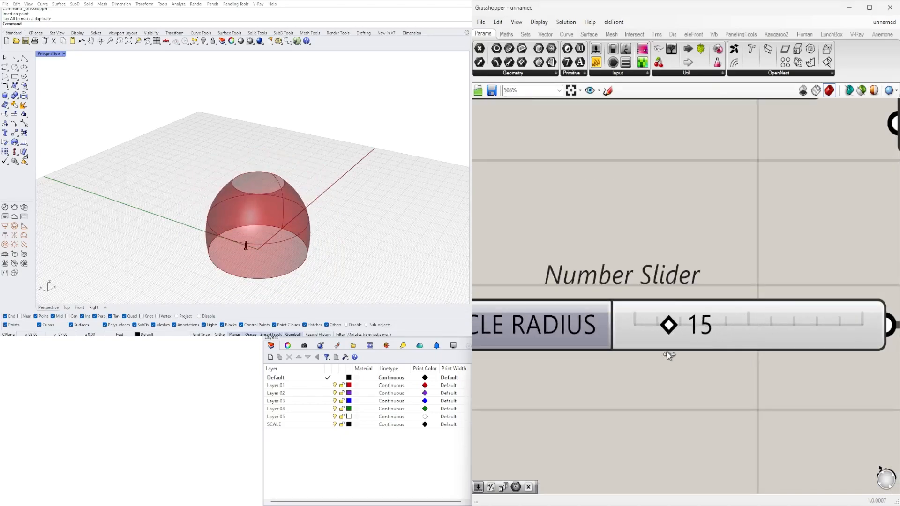
pyautogui.scroll(-2, 668, 352)
pyautogui.moveTo(647, 300); pyautogui.dragTo(635, 300)
pyautogui.scroll(-5, 787, 345)
# Step: Add an Isotrim component and place it well beyond Loft, leaving room between them
pyautogui.moveTo(787, 344); pyautogui.dragTo(627, 354, button='right')
pyautogui.click(783, 303)
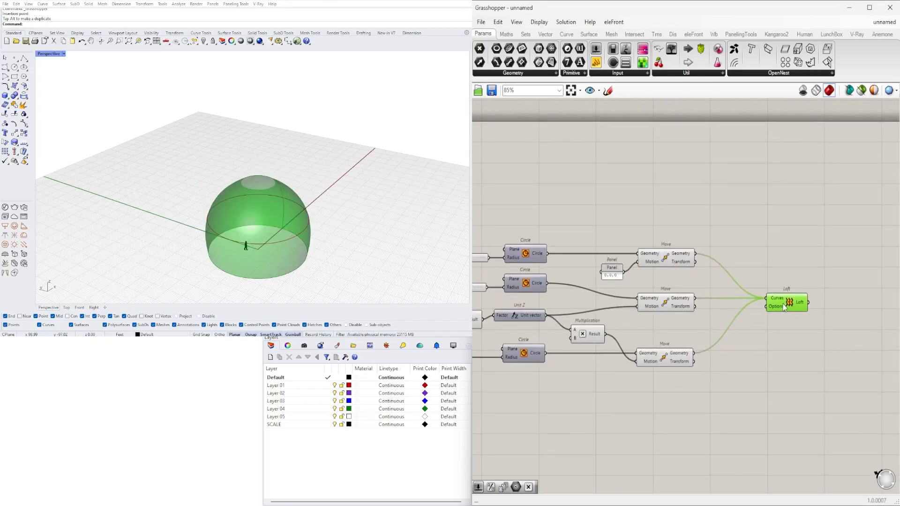
pyautogui.moveTo(783, 303); pyautogui.dragTo(680, 288, button='right')
pyautogui.scroll(2, 679, 288)
pyautogui.doubleClick(768, 312)
pyautogui.write('ISOTR')
pyautogui.click(754, 300)
pyautogui.moveTo(764, 313); pyautogui.dragTo(692, 322, button='right')
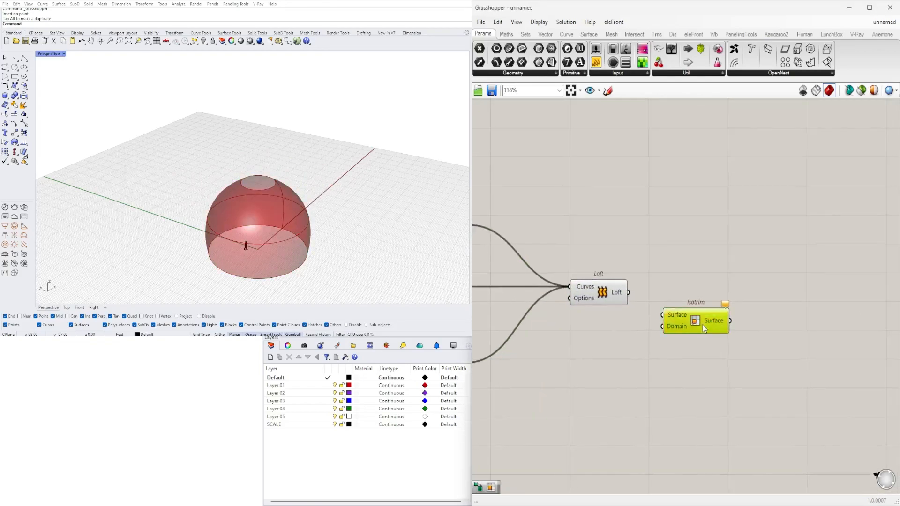
pyautogui.moveTo(694, 323); pyautogui.dragTo(794, 317)
# Step: Add a Divide Domain² component between Loft and Isotrim
pyautogui.click(609, 293)
pyautogui.doubleClick(671, 336)
pyautogui.write('DIVI')
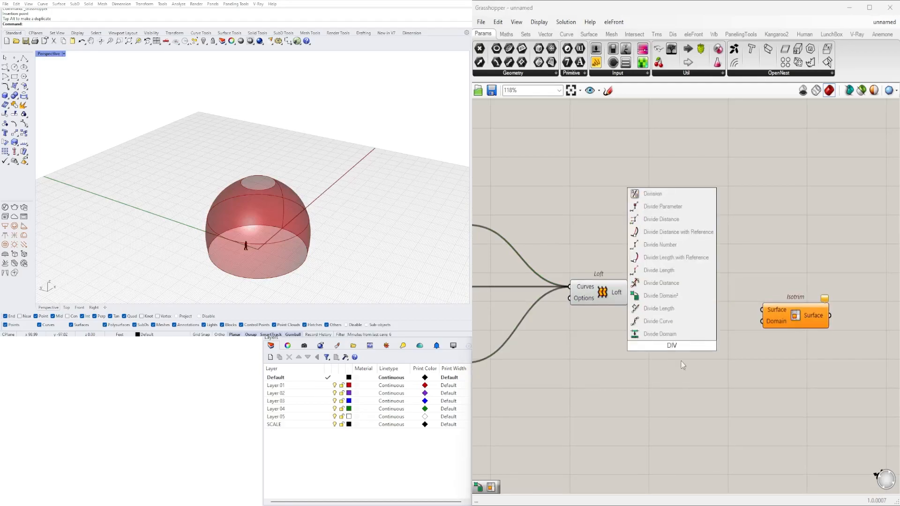
pyautogui.click(672, 296)
# Step: Align the Circle and Unit Z components by their right edges in one column
pyautogui.moveTo(579, 392); pyautogui.dragTo(817, 360, button='right')
pyautogui.scroll(-3, 765, 336)
pyautogui.scroll(5, 560, 315)
pyautogui.moveTo(561, 317); pyautogui.dragTo(613, 300)
pyautogui.scroll(4, 611, 302)
pyautogui.click(599, 356)
pyautogui.scroll(-4, 599, 356)
pyautogui.scroll(-1, 683, 409)
pyautogui.moveTo(694, 209); pyautogui.dragTo(687, 394)
pyautogui.click(673, 405)
# Step: Lower the second Move to even out the spacing, and select the first Circle, motion panel and first Move
pyautogui.moveTo(863, 342); pyautogui.dragTo(756, 331, button='right')
pyautogui.moveTo(768, 309); pyautogui.dragTo(771, 322)
pyautogui.moveTo(833, 190); pyautogui.dragTo(600, 260)
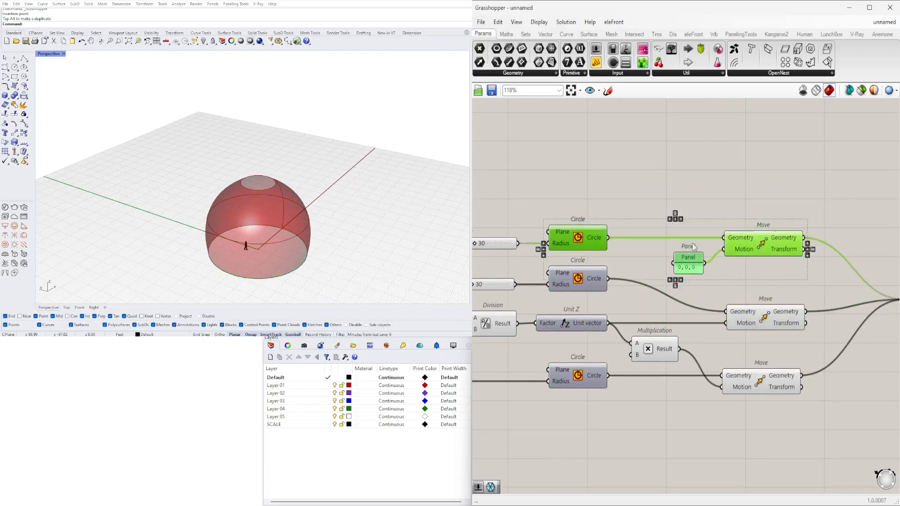
# Step: Wire Loft into Divide Domain² and Isotrim's Surface, connect Segments to Isotrim's Domain, and tidy their positions
pyautogui.scroll(-2, 514, 224)
pyautogui.moveTo(783, 292); pyautogui.dragTo(667, 302, button='right')
pyautogui.click(750, 297)
pyautogui.scroll(3, 668, 302)
pyautogui.moveTo(743, 349); pyautogui.dragTo(806, 321)
pyautogui.moveTo(842, 317); pyautogui.dragTo(850, 297)
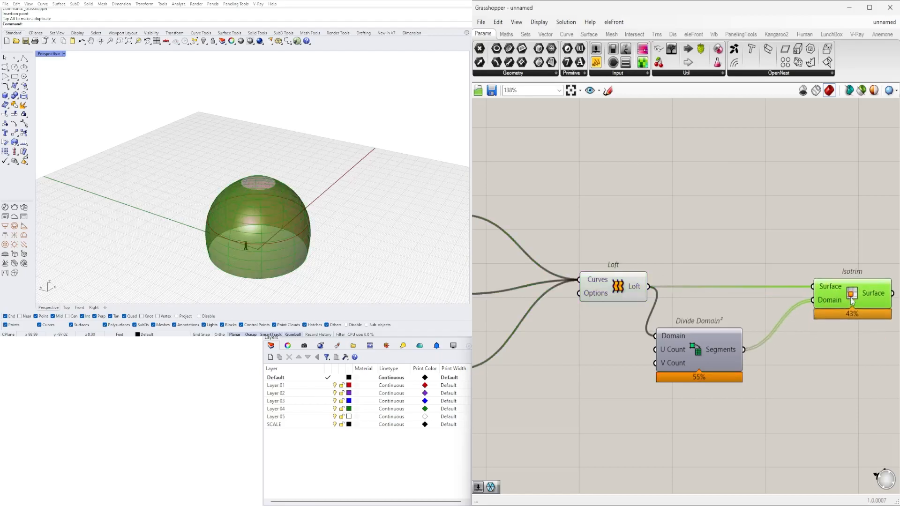
pyautogui.moveTo(708, 359); pyautogui.dragTo(749, 339)
# Step: Add a number slider set to 5, duplicate it below, and connect the first slider to U Count
pyautogui.moveTo(749, 365); pyautogui.dragTo(760, 350, button='right')
pyautogui.doubleClick(598, 355)
pyautogui.write('5')
pyautogui.press('Return')
pyautogui.scroll(3, 586, 353)
pyautogui.keyDown('alt'); pyautogui.moveTo(563, 332); pyautogui.dragTo(566, 369); pyautogui.keyUp('alt')
pyautogui.moveTo(717, 333); pyautogui.dragTo(783, 289)
pyautogui.scroll(3, 623, 344)
pyautogui.scroll(-4, 591, 371)
# Step: Turn off the previews of the Loft component and the three Move components
pyautogui.click(620, 236)
pyautogui.middleClick(622, 219)
pyautogui.click(656, 197)
pyautogui.click(780, 257)
pyautogui.scroll(-4, 780, 263)
pyautogui.moveTo(719, 372); pyautogui.dragTo(667, 188)
pyautogui.middleClick(667, 188)
pyautogui.click(701, 167)
# Step: Connect the duplicated slider to V Count with a value of 10 and set the U Count slider to 6
pyautogui.scroll(7, 826, 324)
pyautogui.scroll(-4, 776, 242)
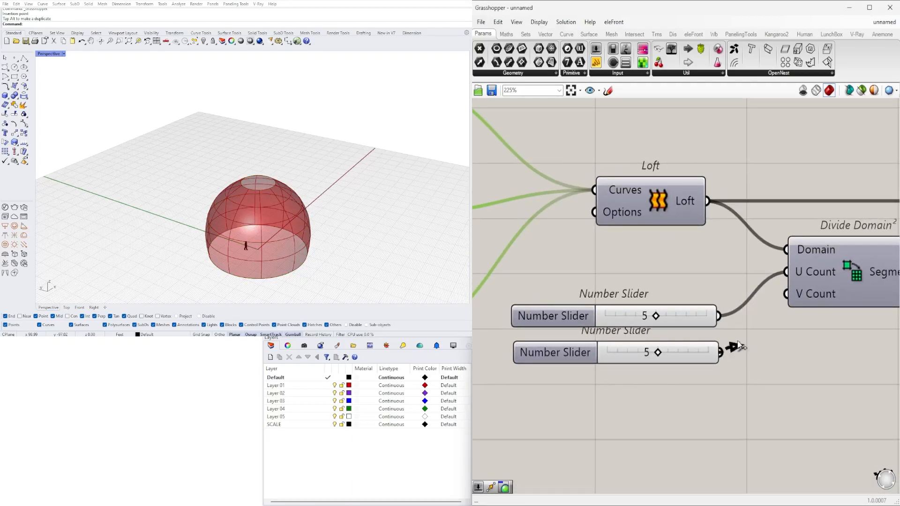
pyautogui.scroll(7, 712, 317)
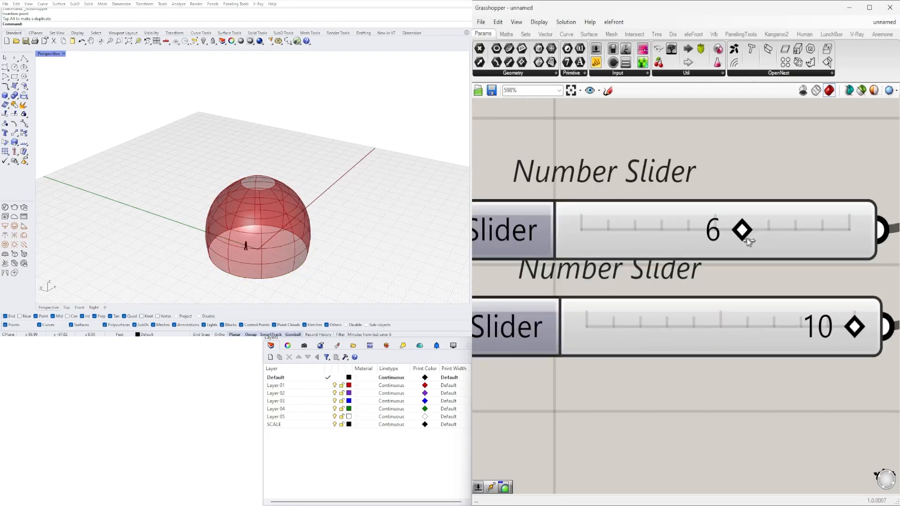
# Step: Raise the V Count slider's upper limit to 30 and set its value to 12
pyautogui.doubleClick(552, 325)
pyautogui.write('30')
pyautogui.click(556, 422)
pyautogui.doubleClick(700, 323)
pyautogui.write('12')
pyautogui.press('Return')
# Step: Move Isotrim farther away from Divide Domain² to widen the gap between them
pyautogui.click(738, 163)
pyautogui.scroll(-4, 738, 164)
pyautogui.scroll(-4, 743, 180)
pyautogui.moveTo(742, 180); pyautogui.dragTo(497, 297, button='right')
pyautogui.moveTo(729, 255); pyautogui.dragTo(760, 256)
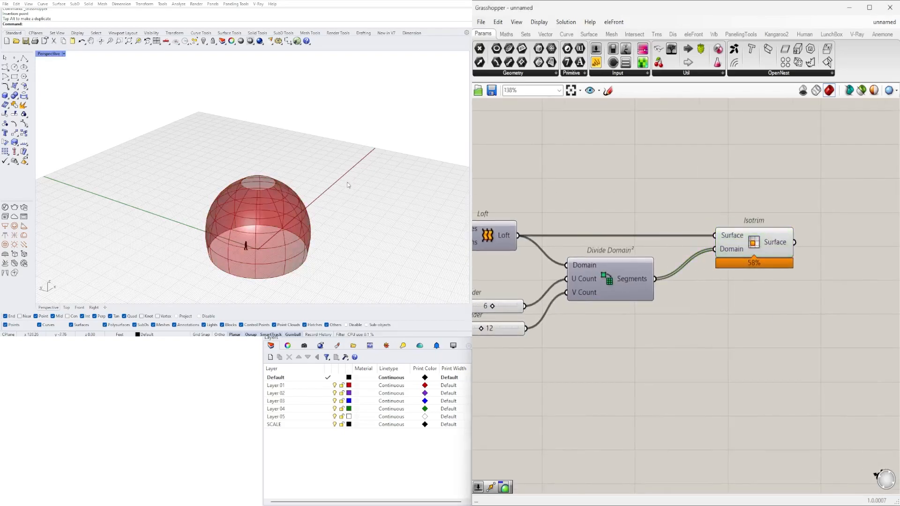
# Step: Add a Deconstruct Brep component and connect the Isotrim surfaces to its Brep input
pyautogui.moveTo(353, 184); pyautogui.dragTo(412, 169, button='right')
pyautogui.scroll(4, 329, 219)
pyautogui.moveTo(862, 264); pyautogui.dragTo(707, 277, button='right')
pyautogui.write('DEC')
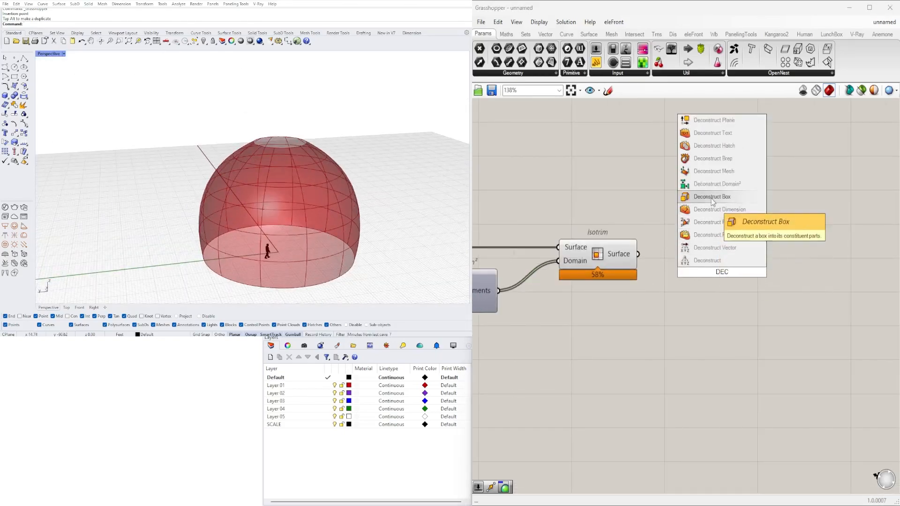
pyautogui.click(711, 158)
pyautogui.moveTo(728, 276); pyautogui.dragTo(797, 289)
# Step: Add a PolyLine component fed by the Deconstruct Brep vertices and set its Closed input to True
pyautogui.doubleClick(806, 261)
pyautogui.write('POLYL')
pyautogui.click(811, 242)
pyautogui.moveTo(797, 289); pyautogui.dragTo(780, 285, button='right')
pyautogui.rightClick(781, 287)
pyautogui.moveTo(819, 384)
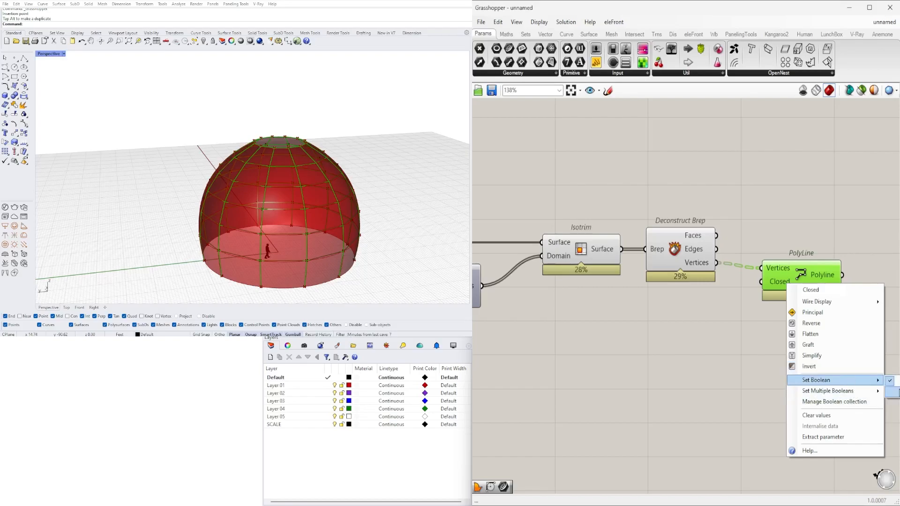
pyautogui.click(893, 392)
pyautogui.moveTo(820, 323); pyautogui.dragTo(681, 333, button='right')
pyautogui.moveTo(670, 284); pyautogui.dragTo(658, 296)
# Step: Turn off the previews of Isotrim and Deconstruct Brep
pyautogui.moveTo(560, 338); pyautogui.dragTo(802, 323, button='right')
pyautogui.scroll(-3, 768, 324)
pyautogui.moveTo(778, 319); pyautogui.dragTo(722, 248)
pyautogui.hotkey('ctrl', 'q')
# Step: Add a Boundary Surfaces component, connect the PolyLine output to its Edges input and place it beside PolyLine
pyautogui.scroll(3, 843, 282)
pyautogui.doubleClick(800, 298)
pyautogui.write('bou')
pyautogui.click(795, 285)
pyautogui.moveTo(713, 312); pyautogui.dragTo(760, 297)
pyautogui.moveTo(787, 294); pyautogui.dragTo(753, 310)
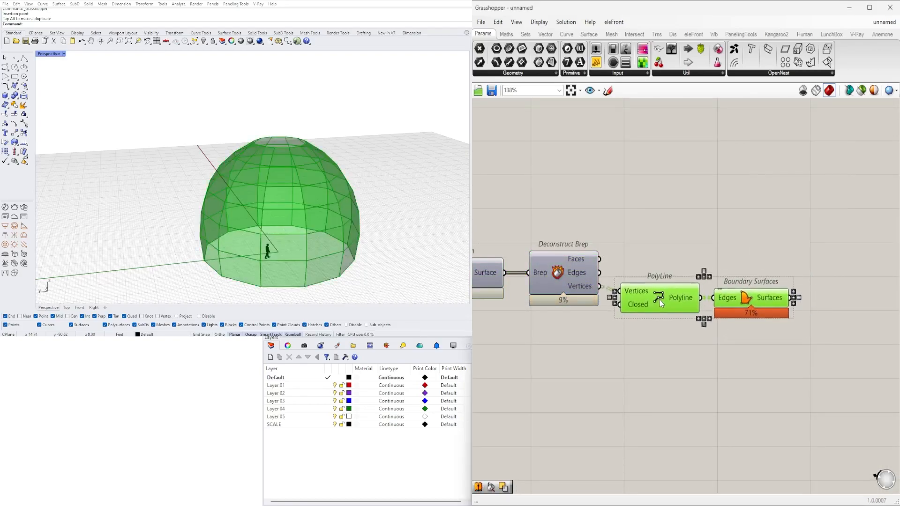
pyautogui.click(726, 353)
pyautogui.moveTo(328, 197); pyautogui.dragTo(347, 211, button='right')
pyautogui.moveTo(774, 332); pyautogui.dragTo(656, 333, button='right')
pyautogui.scroll(-1, 656, 332)
pyautogui.click(672, 300)
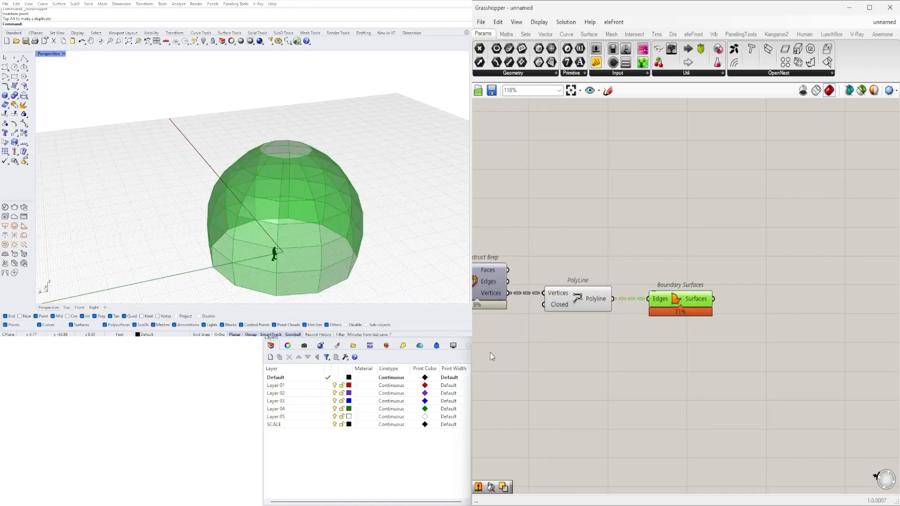
# Step: Insert a relay on the wires leaving the Loft output
pyautogui.moveTo(328, 197); pyautogui.dragTo(370, 208, button='right')
pyautogui.scroll(-2, 501, 351)
pyautogui.moveTo(501, 352); pyautogui.dragTo(761, 308, button='right')
pyautogui.click(667, 307)
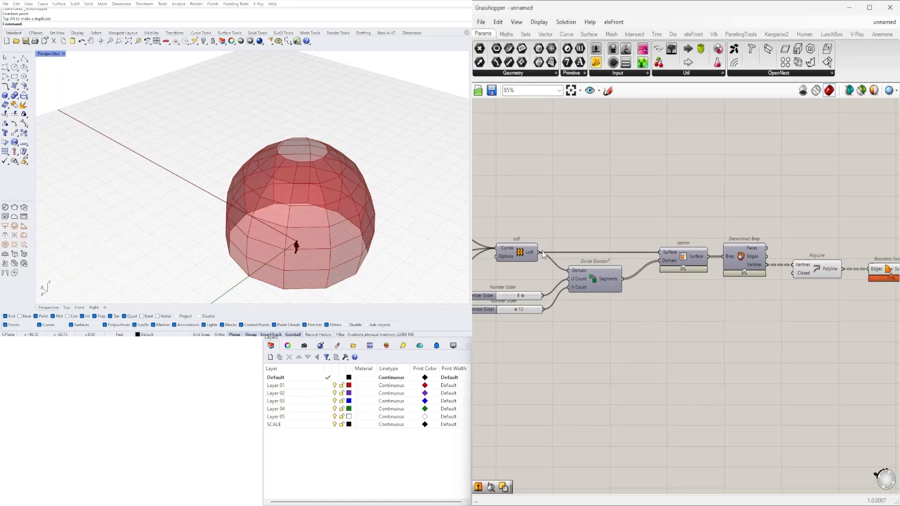
pyautogui.scroll(-1, 639, 242)
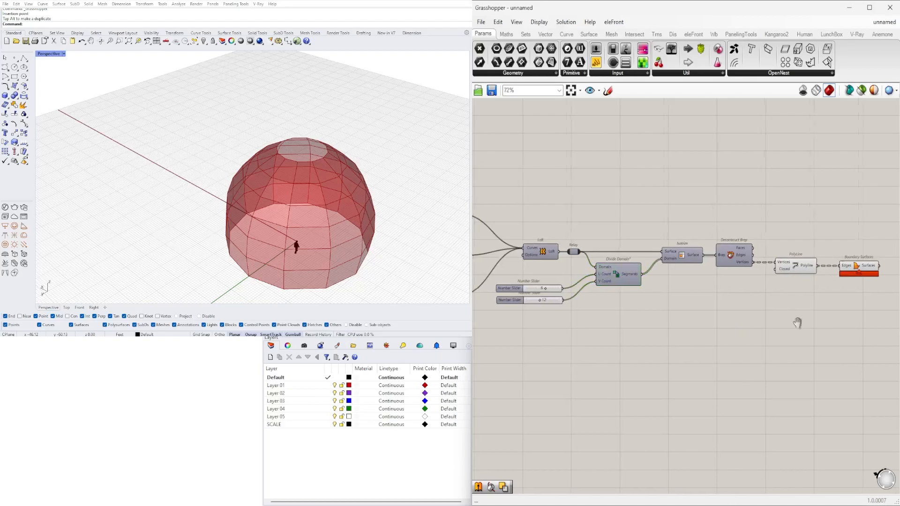
# Step: Add a List Item component and flatten the Surfaces output of Boundary Surfaces
pyautogui.moveTo(799, 328); pyautogui.dragTo(632, 328, button='right')
pyautogui.click(693, 267)
pyautogui.moveTo(266, 162); pyautogui.dragTo(351, 243, button='right')
pyautogui.scroll(6, 351, 243)
pyautogui.scroll(4, 705, 297)
pyautogui.moveTo(705, 298); pyautogui.dragTo(649, 332, button='right')
pyautogui.scroll(-3, 649, 332)
pyautogui.doubleClick(729, 341)
pyautogui.write('item')
pyautogui.click(736, 328)
pyautogui.rightClick(645, 291)
pyautogui.click(661, 330)
pyautogui.moveTo(728, 339); pyautogui.dragTo(763, 321)
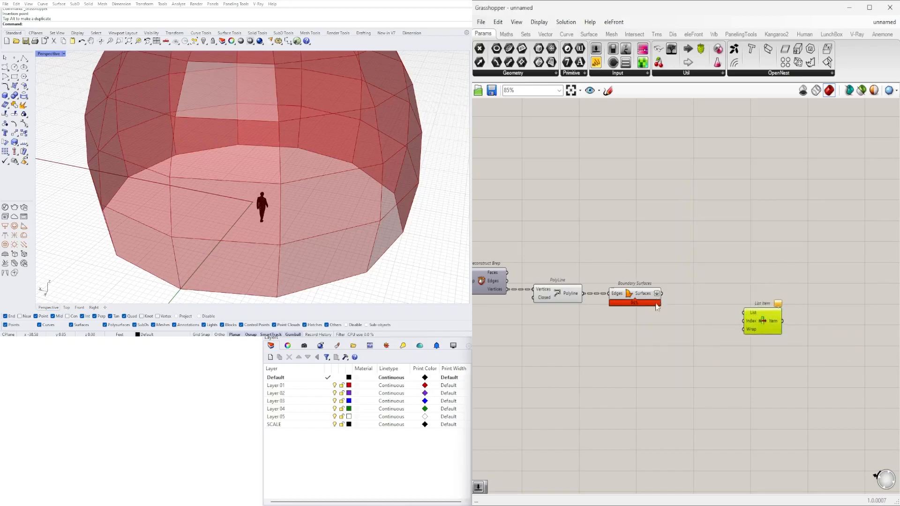
pyautogui.moveTo(853, 307); pyautogui.dragTo(766, 301, button='right')
pyautogui.doubleClick(626, 343)
pyautogui.write('LENG')
pyautogui.click(621, 283)
pyautogui.moveTo(575, 287); pyautogui.dragTo(601, 343)
pyautogui.rightClick(611, 344)
pyautogui.click(629, 385)
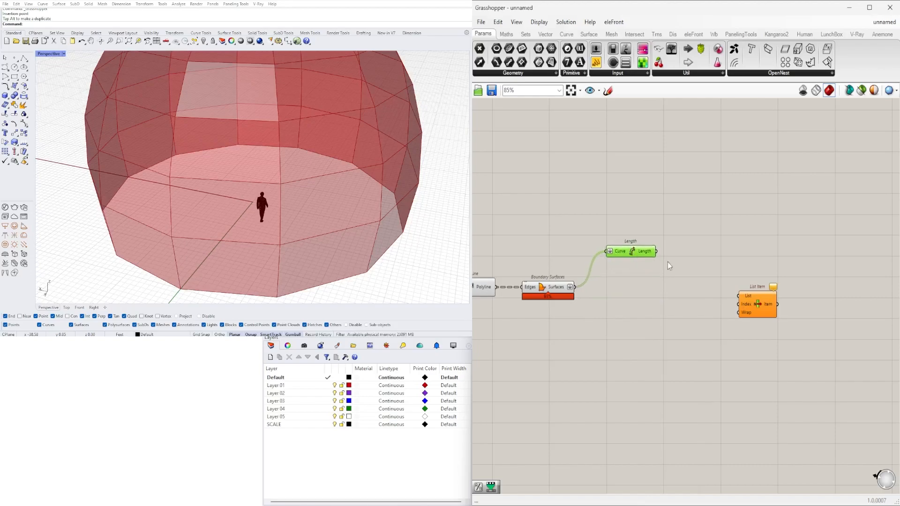
# Step: Add a List Length component, connect the boundary surfaces to its List input and flatten that input
pyautogui.doubleClick(622, 280)
pyautogui.write('LE')
pyautogui.click(599, 173)
pyautogui.moveTo(574, 287); pyautogui.dragTo(604, 282)
pyautogui.rightClick(604, 282)
pyautogui.click(624, 354)
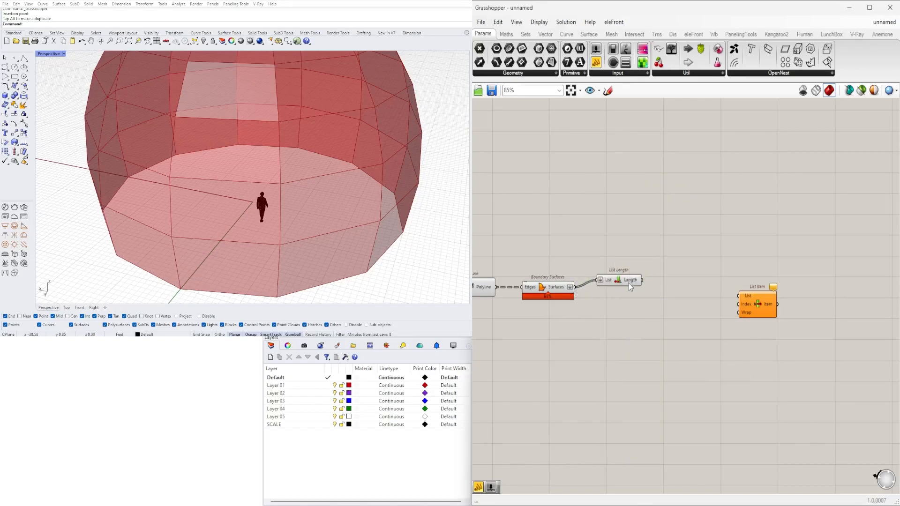
# Step: Add a Division component and connect the list length to its A input
pyautogui.write('/')
pyautogui.press('Return')
pyautogui.scroll(2, 651, 342)
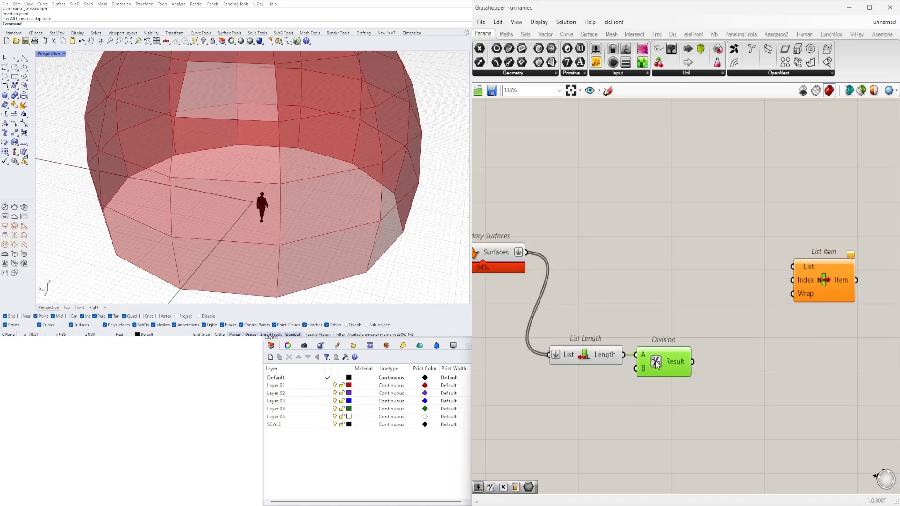
pyautogui.scroll(-2, 657, 365)
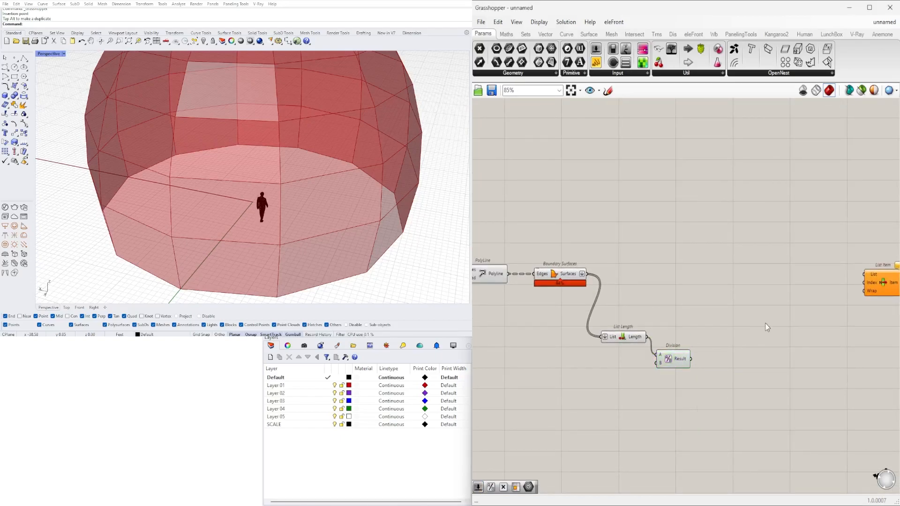
# Step: Add a Series component with the Division result as Count and a number slider of 2 as Step
pyautogui.write('series')
pyautogui.press('Return')
pyautogui.scroll(1, 768, 324)
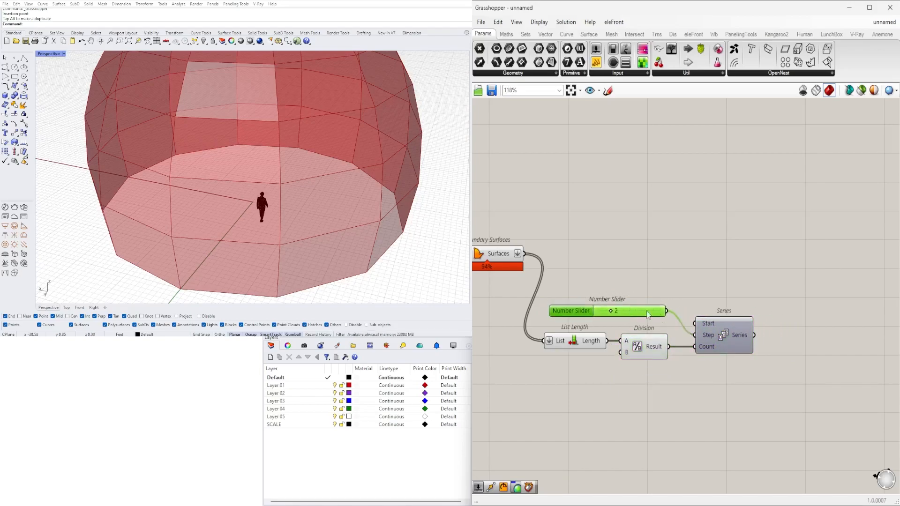
pyautogui.scroll(-2, 716, 327)
# Step: Connect the Series and the boundary surfaces to List Item's Index and List inputs, and place a duplicate List Item below
pyautogui.moveTo(717, 336); pyautogui.dragTo(757, 326)
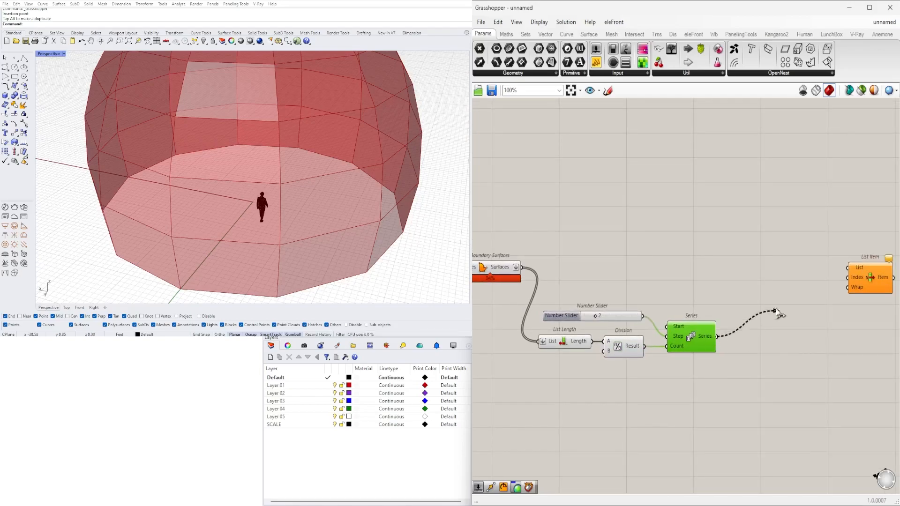
pyautogui.moveTo(522, 267); pyautogui.dragTo(769, 286)
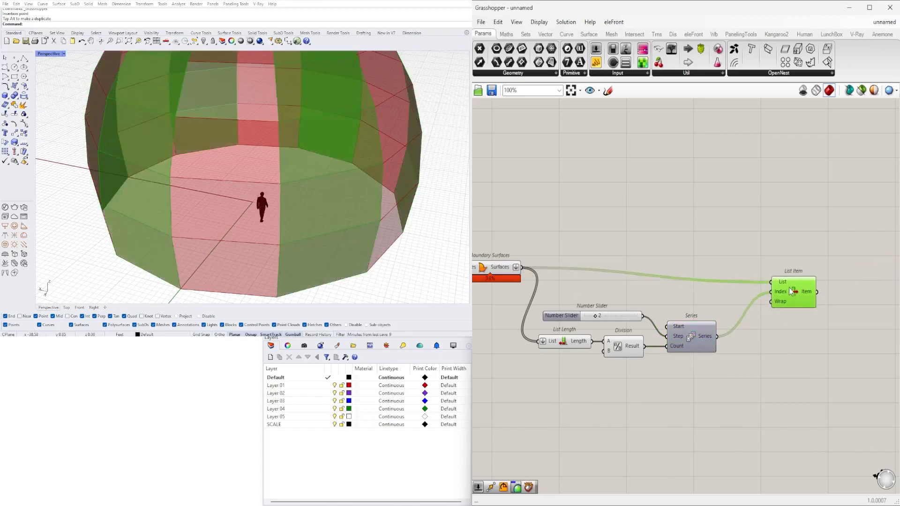
pyautogui.scroll(-7, 265, 188)
pyautogui.moveTo(234, 183); pyautogui.dragTo(202, 206, button='right')
pyautogui.moveTo(803, 276); pyautogui.dragTo(705, 277, button='right')
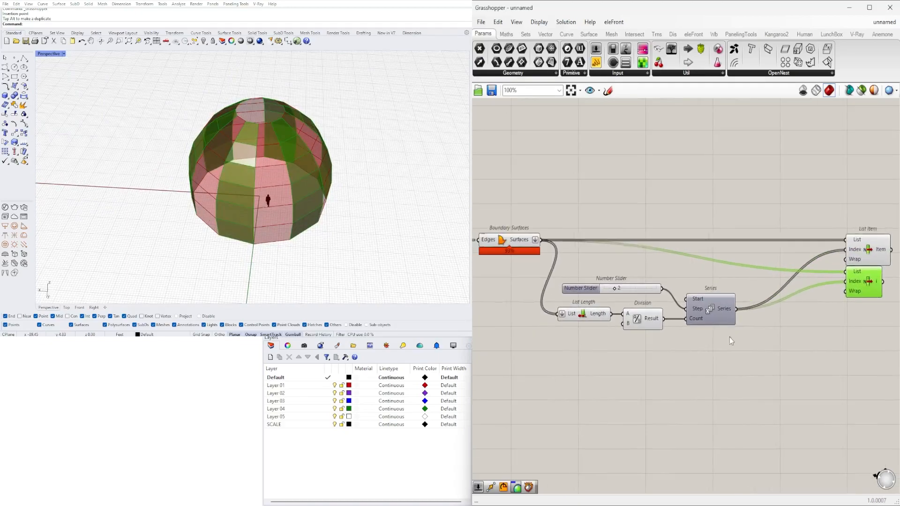
# Step: Duplicate the Series component and its slider, and connect the copied slider to the new Series' Start input
pyautogui.click(718, 313)
pyautogui.click(595, 339)
pyautogui.scroll(3, 656, 341)
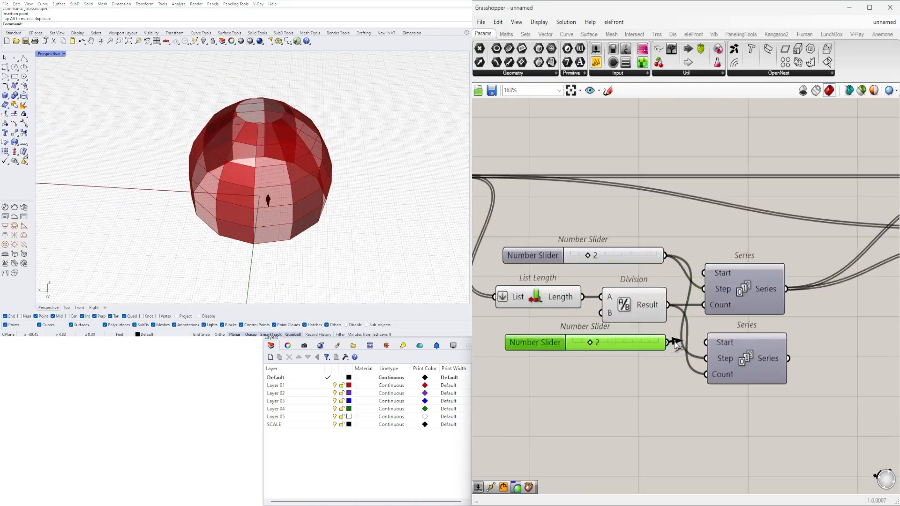
pyautogui.scroll(5, 587, 348)
pyautogui.moveTo(591, 337); pyautogui.dragTo(560, 337)
# Step: Connect the second Series to the second List Item's Index input and set the Start slider to 1
pyautogui.scroll(-5, 525, 343)
pyautogui.moveTo(707, 352); pyautogui.dragTo(600, 352, button='right')
pyautogui.scroll(-4, 659, 336)
pyautogui.click(753, 277)
pyautogui.scroll(3, 675, 329)
pyautogui.moveTo(777, 260); pyautogui.dragTo(779, 260)
pyautogui.moveTo(691, 325); pyautogui.dragTo(797, 314, button='right')
pyautogui.scroll(5, 558, 356)
pyautogui.moveTo(545, 297); pyautogui.dragTo(570, 297)
pyautogui.scroll(-5, 627, 377)
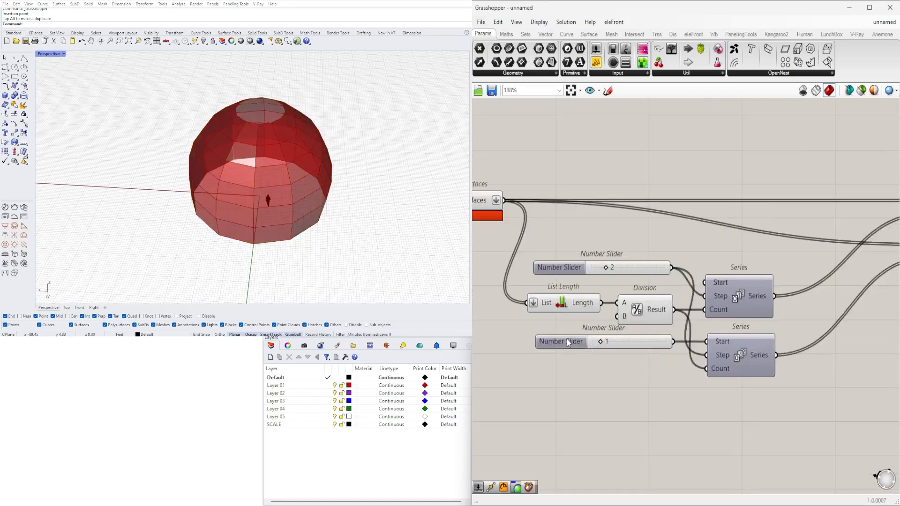
# Step: Move the List Length, Division, slider and Series components closer to the surface wires and tidy the List Items
pyautogui.scroll(-4, 675, 328)
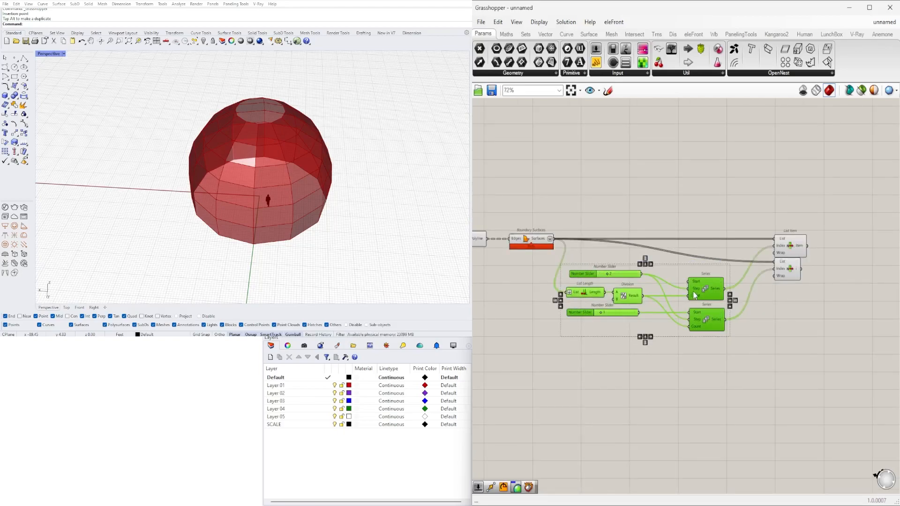
pyautogui.moveTo(693, 291); pyautogui.dragTo(693, 276)
pyautogui.moveTo(836, 320); pyautogui.dragTo(802, 328, button='right')
pyautogui.moveTo(803, 328); pyautogui.dragTo(750, 239)
pyautogui.moveTo(755, 253); pyautogui.dragTo(553, 323)
pyautogui.moveTo(553, 324); pyautogui.dragTo(635, 315, button='right')
pyautogui.moveTo(609, 257); pyautogui.dragTo(619, 258)
# Step: Turn off the previews of the components upstream of the two List Items
pyautogui.click(693, 357)
pyautogui.scroll(-2, 693, 357)
pyautogui.moveTo(792, 364); pyautogui.dragTo(597, 276)
pyautogui.middleClick(597, 275)
pyautogui.click(578, 255)
pyautogui.scroll(5, 868, 337)
pyautogui.click(792, 249)
pyautogui.moveTo(791, 281); pyautogui.dragTo(797, 286)
# Step: Duplicate the relay, Divide Domain², sliders and Isotrim, feed them from the second List Item, and flatten the copied Segments output
pyautogui.moveTo(797, 285); pyautogui.dragTo(700, 286, button='right')
pyautogui.click(703, 279)
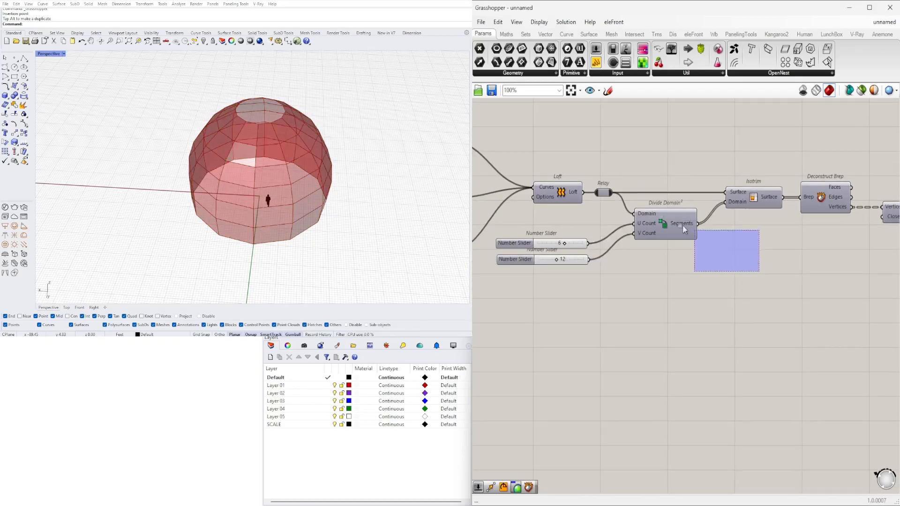
pyautogui.moveTo(684, 229); pyautogui.dragTo(584, 176)
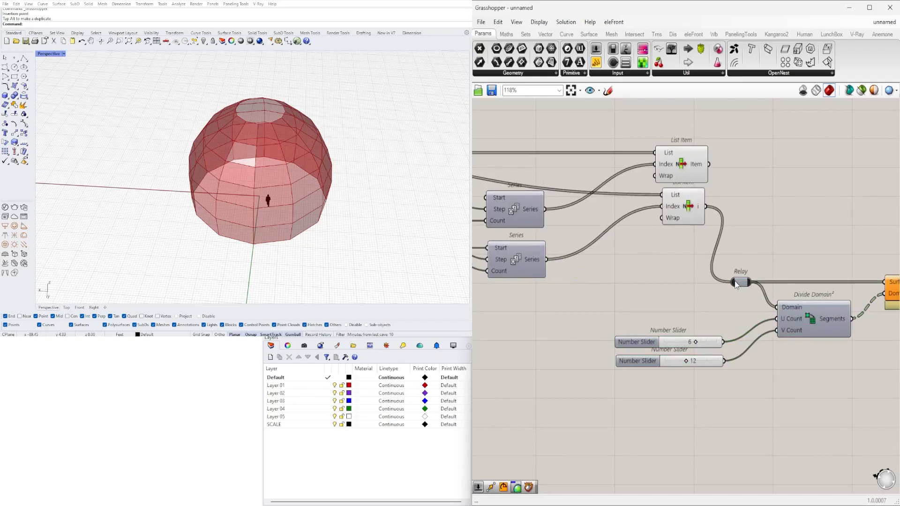
pyautogui.moveTo(841, 245); pyautogui.dragTo(696, 235, button='right')
pyautogui.scroll(3, 696, 233)
pyautogui.scroll(-2, 746, 253)
pyautogui.rightClick(749, 286)
pyautogui.click(721, 233)
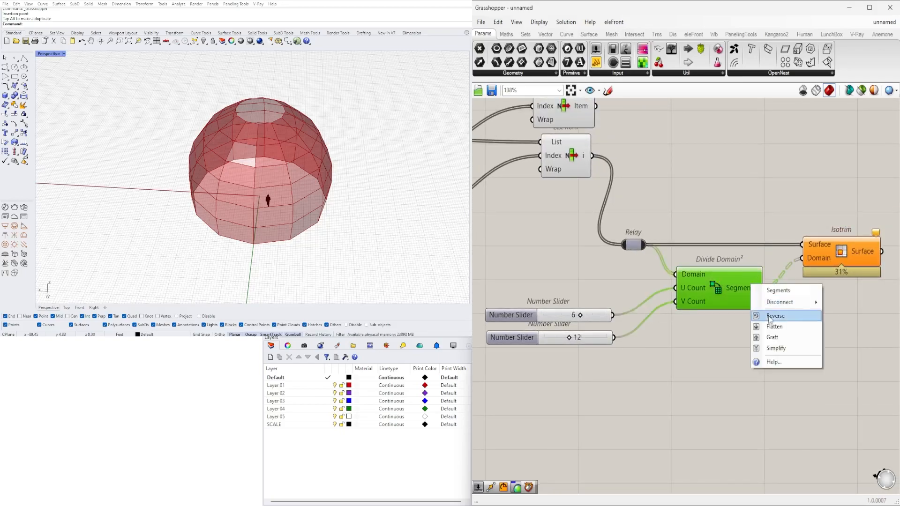
pyautogui.click(774, 327)
# Step: Flatten the output of the second List Item
pyautogui.moveTo(842, 272); pyautogui.dragTo(786, 263, button='right')
pyautogui.rightClick(526, 146)
pyautogui.click(551, 187)
# Step: Space out the copied Divide Domain², sliders and Isotrim, and graft the copied Isotrim's Surface and Domain inputs
pyautogui.moveTo(773, 241); pyautogui.dragTo(804, 235)
pyautogui.moveTo(732, 228); pyautogui.dragTo(741, 260, button='right')
pyautogui.moveTo(664, 313); pyautogui.dragTo(689, 314)
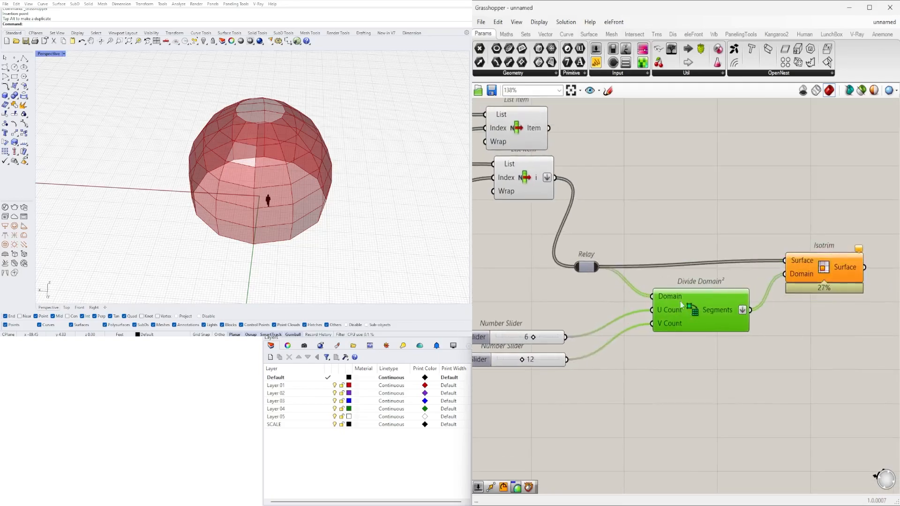
pyautogui.moveTo(534, 339); pyautogui.dragTo(660, 313, button='right')
pyautogui.moveTo(666, 295); pyautogui.dragTo(605, 343)
pyautogui.moveTo(593, 313); pyautogui.dragTo(609, 302)
pyautogui.click(719, 276)
pyautogui.moveTo(821, 262); pyautogui.dragTo(655, 266, button='right')
pyautogui.rightClick(769, 243)
pyautogui.click(765, 254)
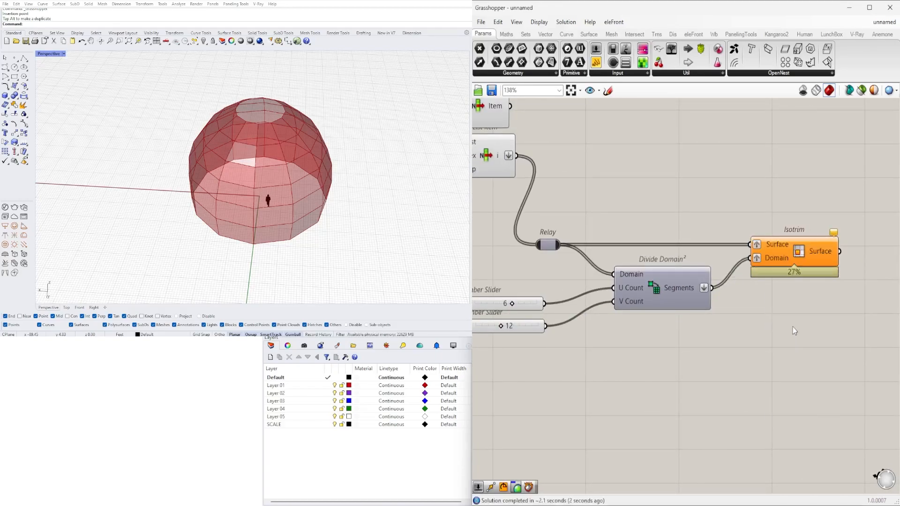
pyautogui.moveTo(480, 159); pyautogui.dragTo(519, 220, button='right')
pyautogui.click(518, 220)
pyautogui.moveTo(724, 244); pyautogui.dragTo(711, 213, button='right')
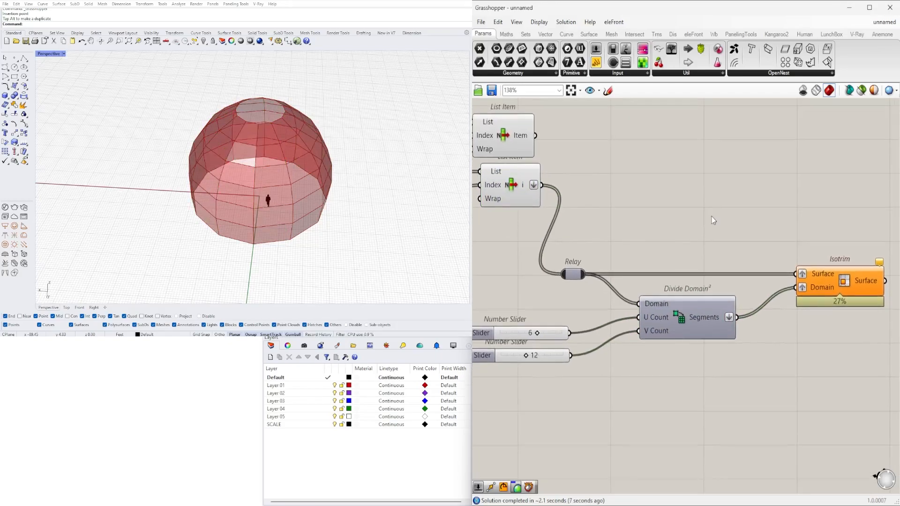
# Step: Add a Deconstruct Brep component next to the second List Item and connect that item's output to its Brep input
pyautogui.doubleClick(671, 216)
pyautogui.write('DEC')
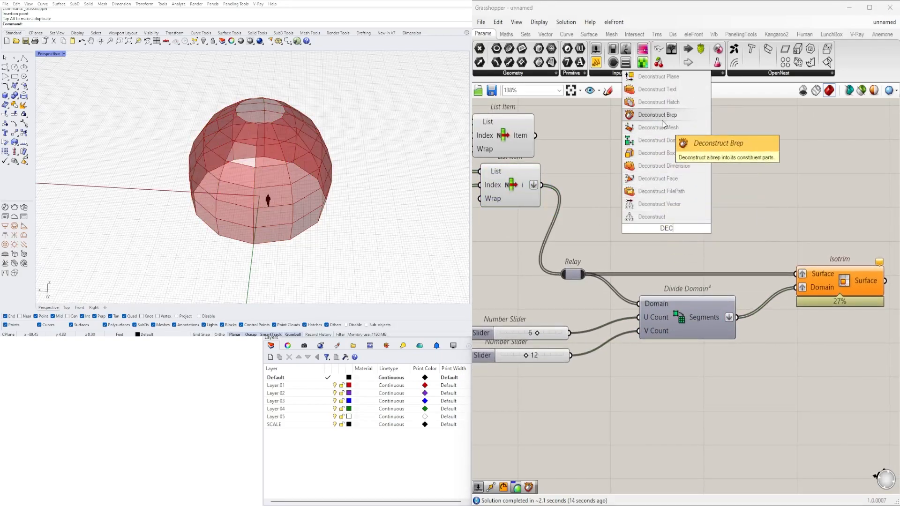
pyautogui.click(662, 122)
pyautogui.moveTo(542, 185); pyautogui.dragTo(632, 229)
pyautogui.moveTo(665, 221); pyautogui.dragTo(630, 215)
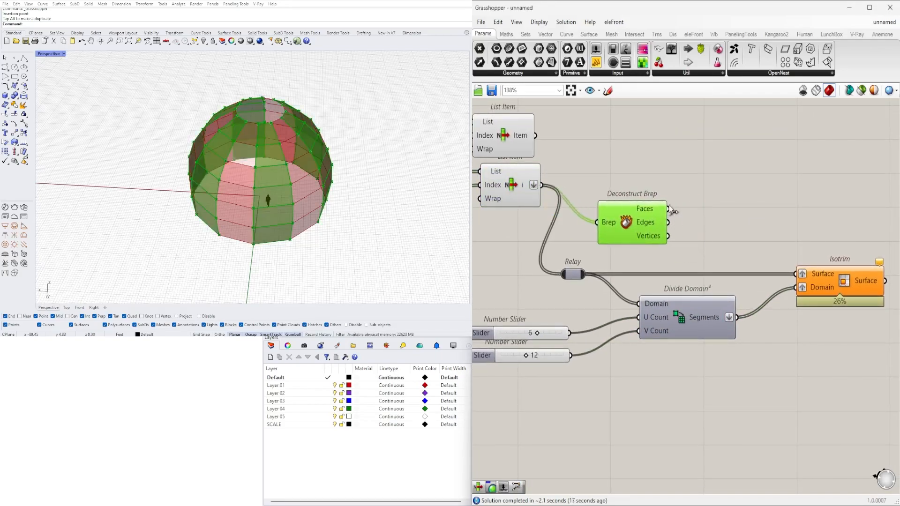
# Step: Change the data options of the copied Isotrim's Surface and Domain inputs and nudge the neighbouring components
pyautogui.click(820, 328)
pyautogui.rightClick(800, 276)
pyautogui.click(820, 363)
pyautogui.rightClick(802, 285)
pyautogui.click(826, 363)
pyautogui.moveTo(787, 266); pyautogui.dragTo(707, 246, button='right')
pyautogui.click(750, 262)
pyautogui.moveTo(610, 296); pyautogui.dragTo(620, 296)
pyautogui.moveTo(641, 395); pyautogui.dragTo(796, 395, button='right')
pyautogui.scroll(-1, 796, 395)
# Step: Move the copied subdivision components farther from Deconstruct Brep and set one of their count sliders to 3
pyautogui.moveTo(872, 358); pyautogui.dragTo(576, 248)
pyautogui.moveTo(594, 255); pyautogui.dragTo(671, 248)
pyautogui.doubleClick(634, 298)
pyautogui.write('3')
pyautogui.press('Return')
# Step: Delete the copied relay, Divide Domain², sliders and Isotrim
pyautogui.scroll(-5, 676, 289)
pyautogui.doubleClick(609, 328)
pyautogui.scroll(-3, 766, 354)
pyautogui.moveTo(836, 378); pyautogui.dragTo(528, 213)
pyautogui.press('Delete')
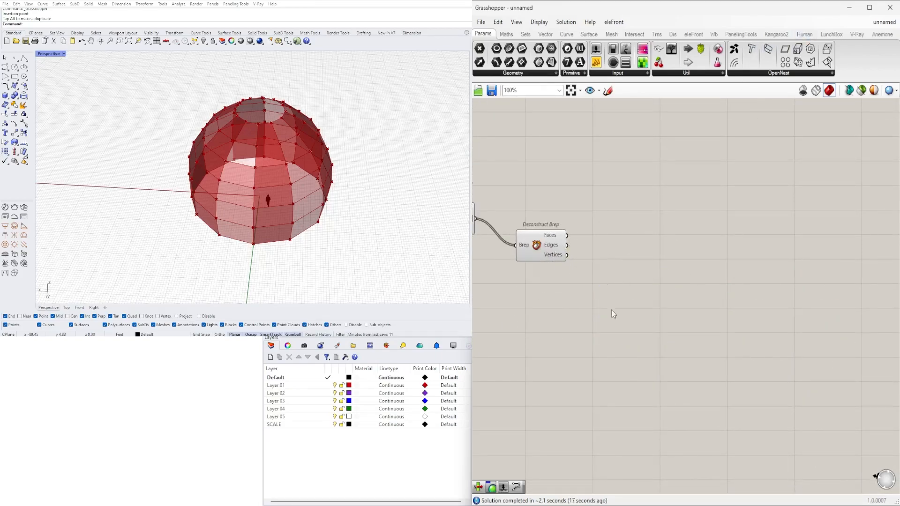
# Step: Add an Isotrim component beside the Deconstruct Brep fed by the second List Item
pyautogui.moveTo(607, 284); pyautogui.dragTo(696, 273, button='right')
pyautogui.click(625, 234)
pyautogui.scroll(1, 625, 234)
pyautogui.moveTo(626, 235); pyautogui.dragTo(700, 287, button='right')
pyautogui.rightClick(625, 266)
pyautogui.click(650, 321)
pyautogui.click(690, 265)
pyautogui.moveTo(697, 296); pyautogui.dragTo(673, 294)
pyautogui.moveTo(694, 303); pyautogui.dragTo(567, 301, button='right')
pyautogui.doubleClick(690, 306)
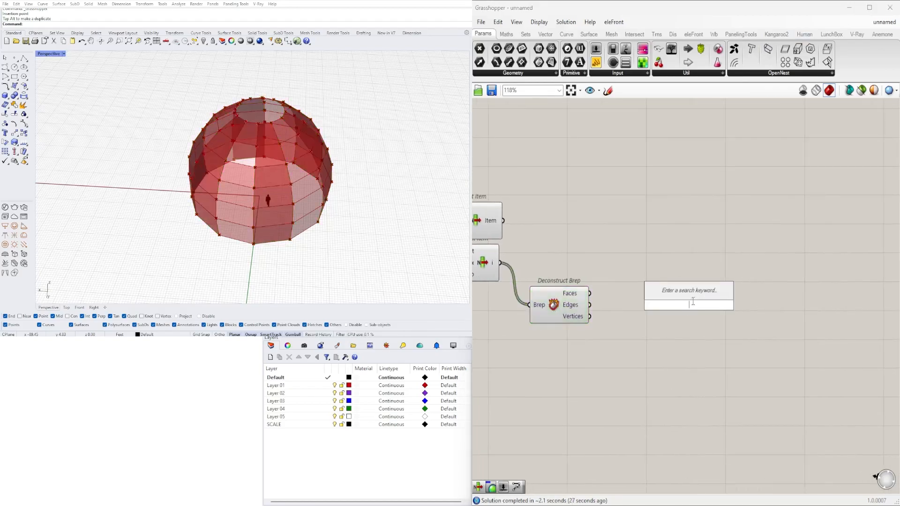
pyautogui.write('i')
pyautogui.click(694, 232)
# Step: Add Divide Domain², connect its Segments to Isotrim's Domain, and feed the Deconstruct Brep Faces into both components
pyautogui.doubleClick(620, 331)
pyautogui.write('Di')
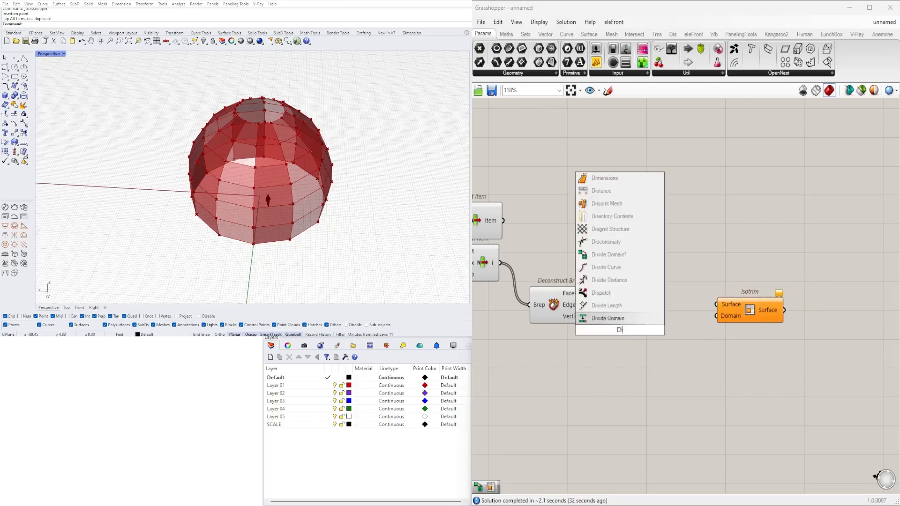
pyautogui.click(629, 281)
pyautogui.moveTo(695, 333); pyautogui.dragTo(717, 332)
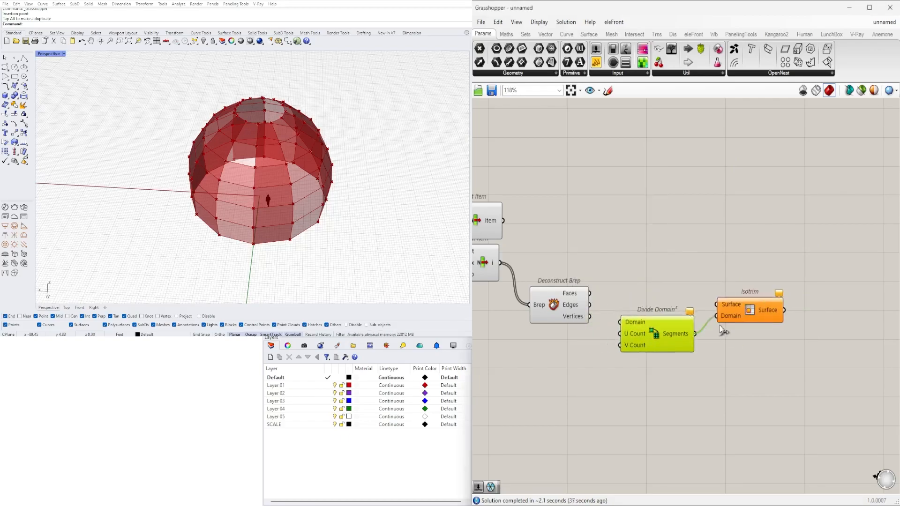
pyautogui.moveTo(700, 292); pyautogui.dragTo(717, 304)
pyautogui.moveTo(757, 314); pyautogui.dragTo(766, 305)
pyautogui.moveTo(660, 349); pyautogui.dragTo(666, 349)
# Step: Add two number sliders set to 5 and 1 and connect them to Divide Domain²'s U Count and V Count
pyautogui.scroll(5, 540, 360)
pyautogui.doubleClick(565, 356)
pyautogui.write('1')
pyautogui.press('Return')
pyautogui.moveTo(564, 361); pyautogui.dragTo(708, 347, button='right')
pyautogui.moveTo(655, 339); pyautogui.dragTo(597, 325)
pyautogui.moveTo(566, 322); pyautogui.dragTo(602, 347)
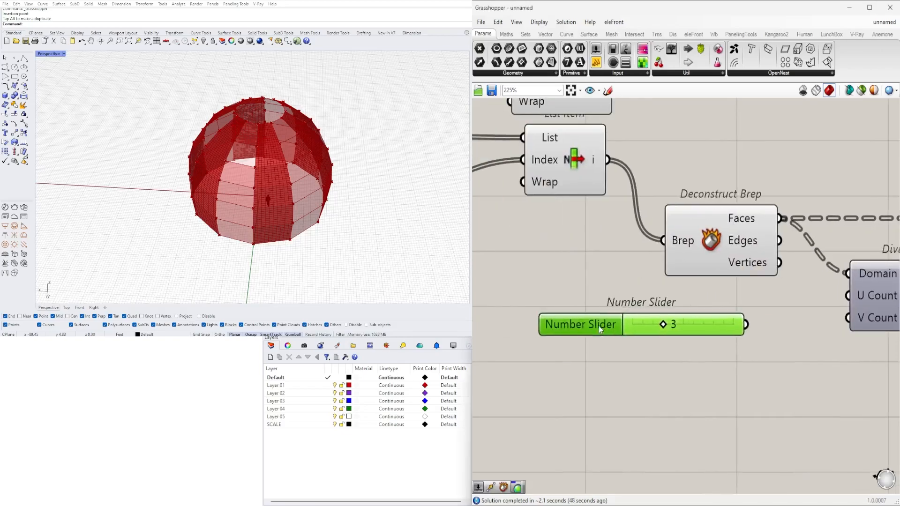
pyautogui.moveTo(703, 346); pyautogui.dragTo(626, 356, button='right')
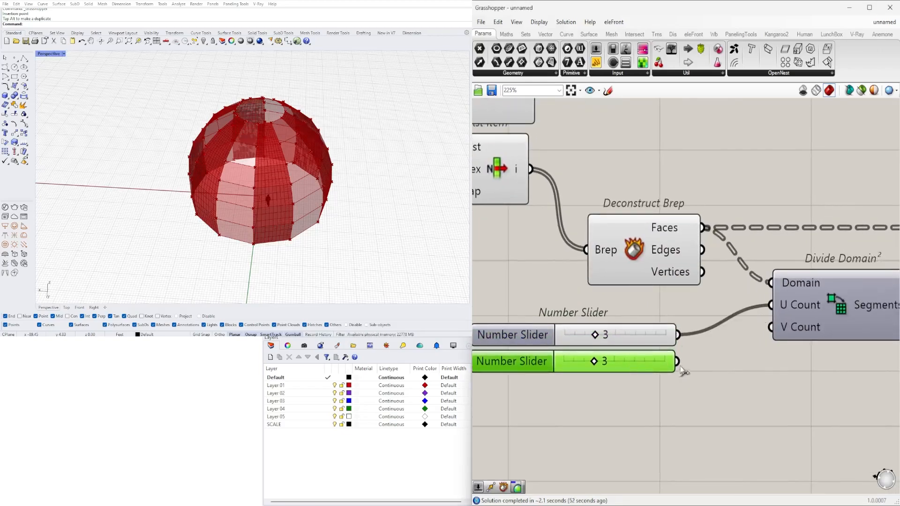
pyautogui.scroll(4, 629, 329)
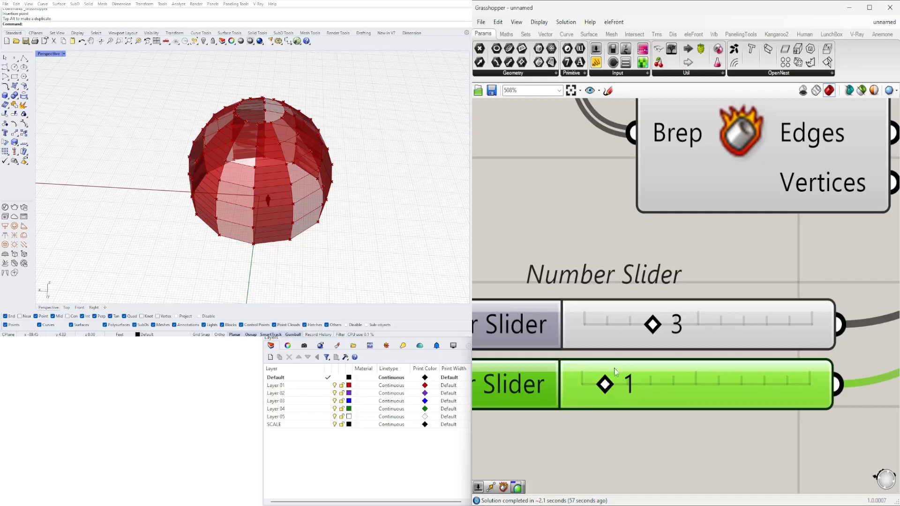
pyautogui.scroll(-8, 696, 324)
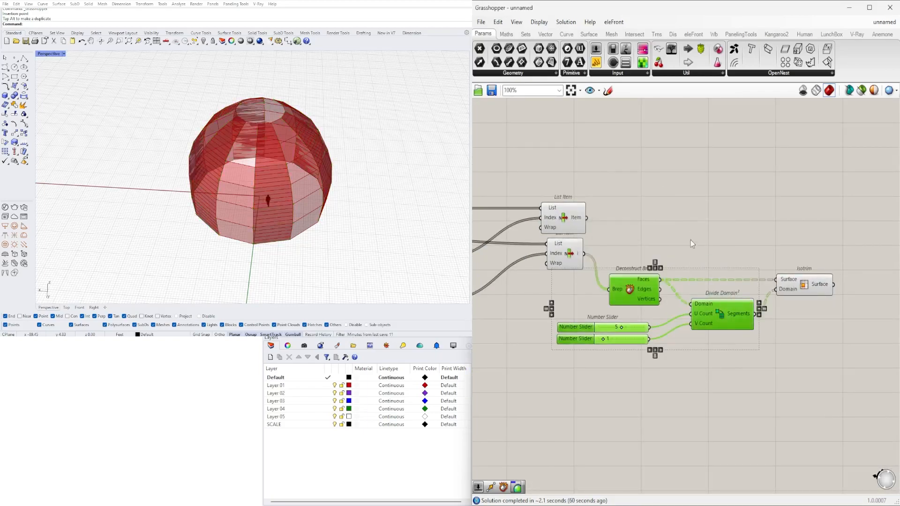
# Step: Turn off the preview of Deconstruct Brep and Divide Domain² and inspect the Isotrim strips on the dome
pyautogui.middleClick(684, 248)
pyautogui.click(705, 230)
pyautogui.moveTo(197, 155); pyautogui.dragTo(254, 155, button='right')
pyautogui.scroll(6, 251, 175)
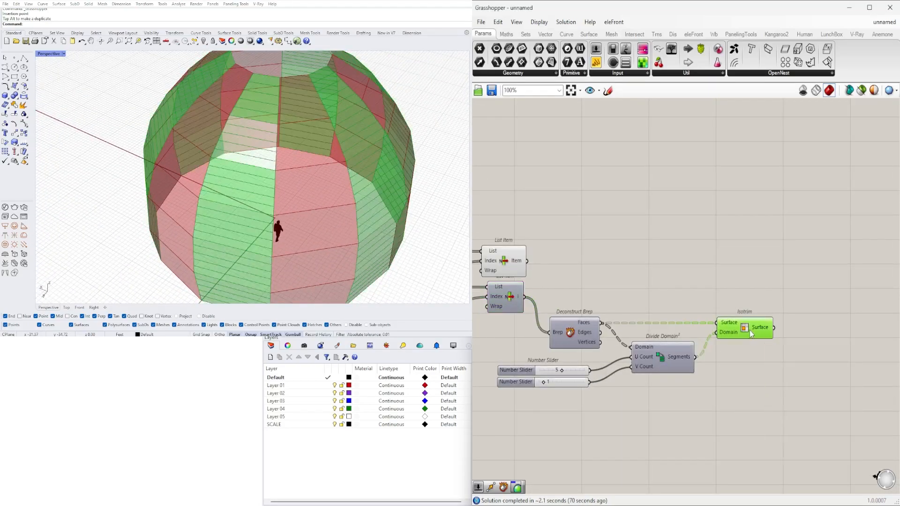
pyautogui.scroll(-2, 750, 328)
# Step: Duplicate the Deconstruct Brep, Divide Domain², Isotrim and slider group and feed it from the first List Item
pyautogui.moveTo(807, 412); pyautogui.dragTo(617, 311)
pyautogui.moveTo(629, 326); pyautogui.dragTo(649, 361)
pyautogui.click(727, 315)
pyautogui.scroll(3, 726, 315)
pyautogui.scroll(1, 702, 294)
pyautogui.moveTo(690, 382); pyautogui.dragTo(656, 335)
pyautogui.moveTo(663, 343); pyautogui.dragTo(662, 322)
pyautogui.click(689, 309)
pyautogui.moveTo(677, 321); pyautogui.dragTo(742, 303)
pyautogui.moveTo(677, 341); pyautogui.dragTo(744, 317)
pyautogui.scroll(-4, 782, 324)
pyautogui.moveTo(594, 282); pyautogui.dragTo(693, 290)
# Step: Reposition the duplicated subdivision components and their sliders to separate the two panel chains
pyautogui.moveTo(723, 229); pyautogui.dragTo(618, 230, button='right')
pyautogui.moveTo(805, 313); pyautogui.dragTo(703, 296)
pyautogui.moveTo(787, 329); pyautogui.dragTo(609, 294)
pyautogui.moveTo(616, 294); pyautogui.dragTo(600, 290)
pyautogui.click(722, 346)
pyautogui.moveTo(750, 370); pyautogui.dragTo(763, 314, button='right')
pyautogui.moveTo(832, 424); pyautogui.dragTo(619, 319)
pyautogui.moveTo(627, 320); pyautogui.dragTo(613, 305)
pyautogui.click(745, 300)
pyautogui.click(724, 256)
# Step: Inspect the subdivided dome and set the upper chain's V Count slider to 7
pyautogui.moveTo(234, 187); pyautogui.dragTo(347, 168, button='right')
pyautogui.scroll(-2, 245, 185)
pyautogui.scroll(6, 579, 261)
pyautogui.moveTo(645, 301); pyautogui.dragTo(671, 313)
pyautogui.scroll(-5, 671, 313)
# Step: Align the Divide Domain² and Isotrim components of the two panel chains and check the resulting dome
pyautogui.moveTo(831, 268); pyautogui.dragTo(668, 266, button='right')
pyautogui.moveTo(834, 284); pyautogui.dragTo(693, 225)
pyautogui.moveTo(671, 271); pyautogui.dragTo(700, 272)
pyautogui.click(839, 384)
pyautogui.scroll(-1, 839, 385)
pyautogui.moveTo(847, 397); pyautogui.dragTo(806, 341, button='right')
pyautogui.moveTo(806, 346); pyautogui.dragTo(626, 265)
pyautogui.moveTo(668, 305); pyautogui.dragTo(684, 305)
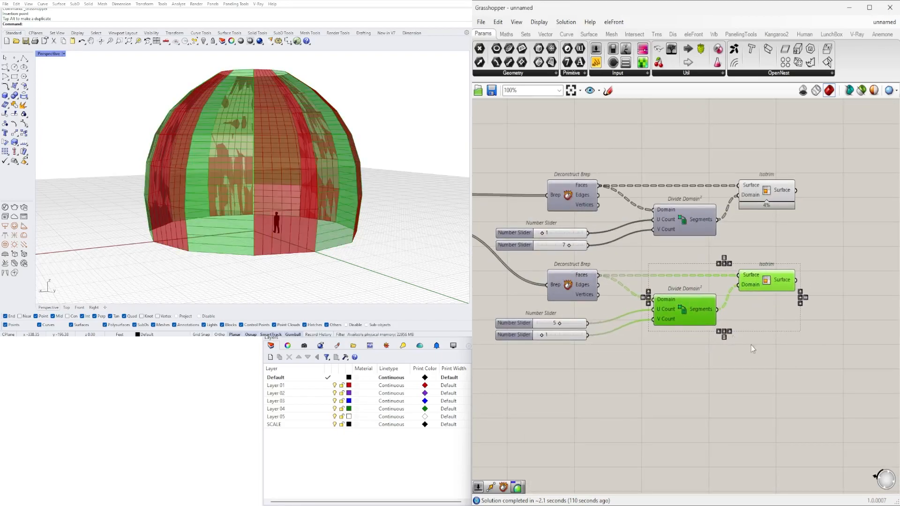
pyautogui.moveTo(775, 160); pyautogui.dragTo(863, 265)
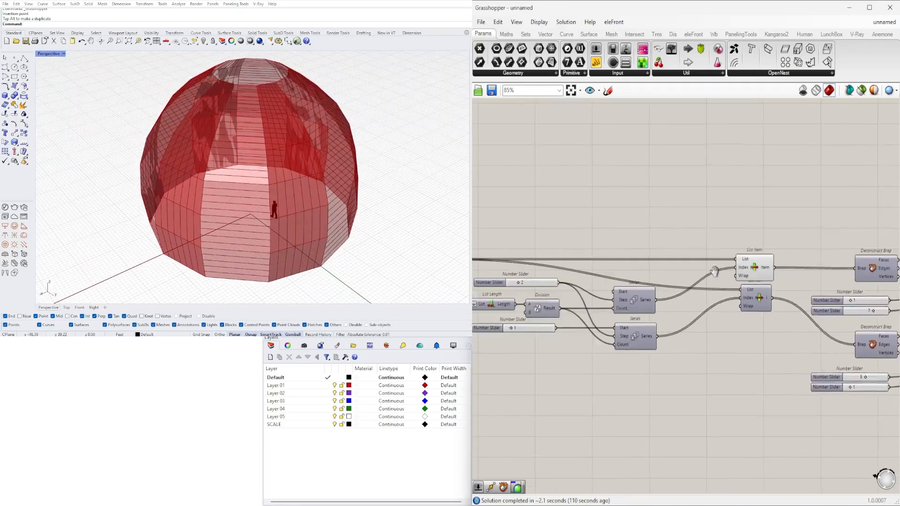
# Step: Add a Brep Join component, connect the Boundary Surfaces output to it, and flatten its Breps input
pyautogui.doubleClick(563, 230)
pyautogui.write('brep join')
pyautogui.press('Return')
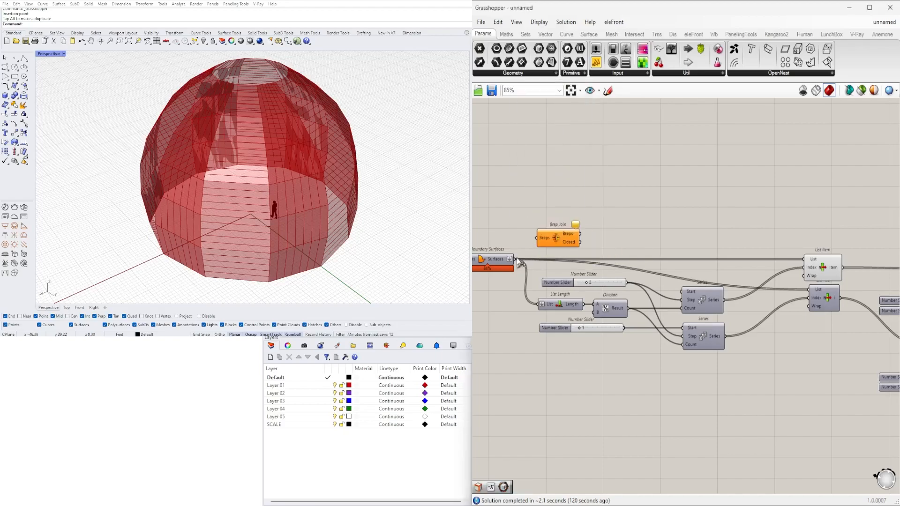
pyautogui.moveTo(515, 259); pyautogui.dragTo(537, 237)
pyautogui.rightClick(545, 237)
pyautogui.click(567, 310)
pyautogui.click(559, 239)
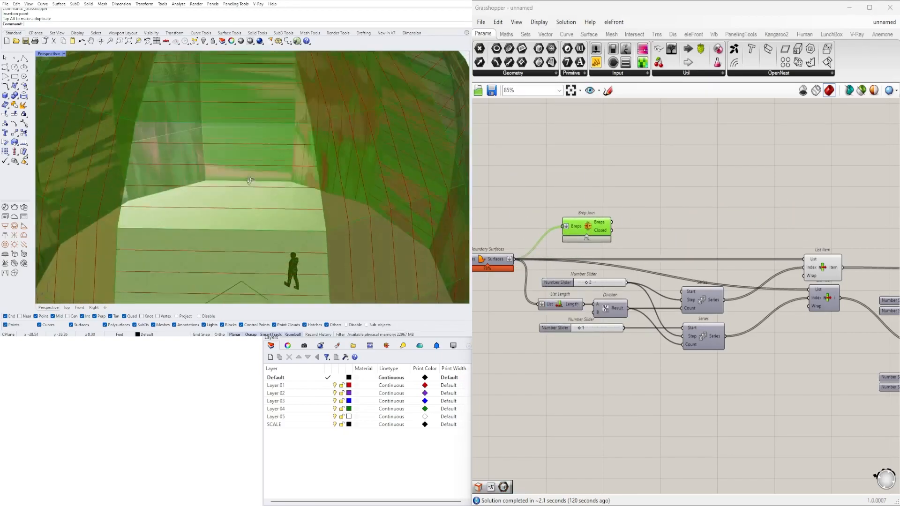
pyautogui.doubleClick(665, 211)
pyautogui.write('DEC')
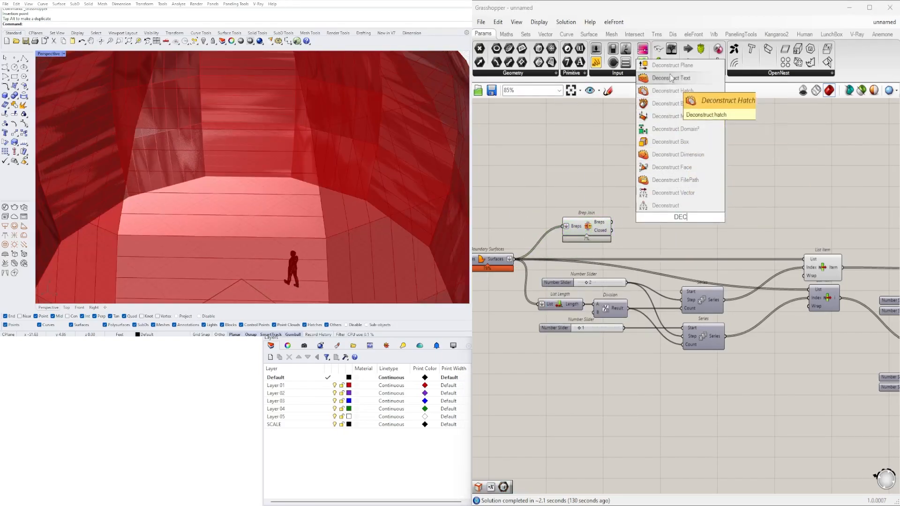
pyautogui.click(670, 104)
pyautogui.moveTo(611, 222); pyautogui.dragTo(627, 198)
pyautogui.scroll(3, 554, 214)
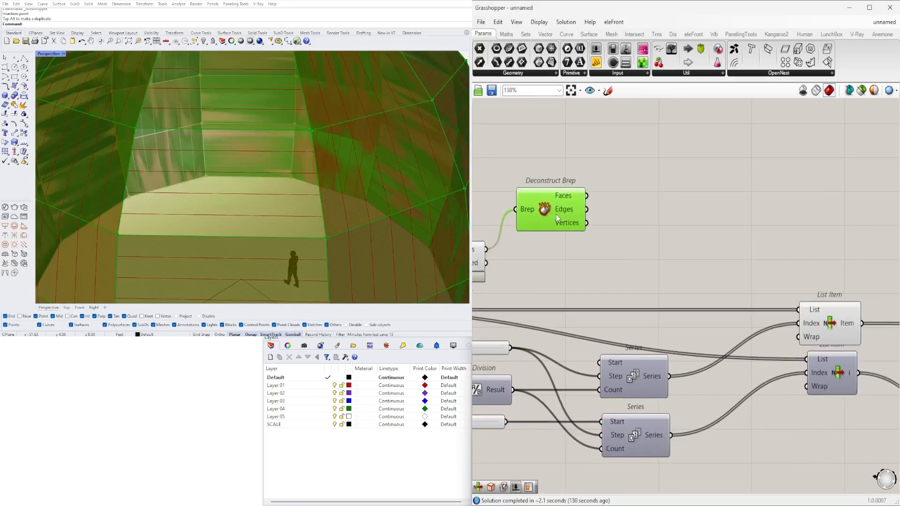
pyautogui.moveTo(554, 214); pyautogui.dragTo(646, 195, button='right')
pyautogui.press('Delete')
# Step: Add a Brep Edges component and connect Brep Join's Breps output to its Brep input
pyautogui.click(629, 207)
pyautogui.write('EDGES')
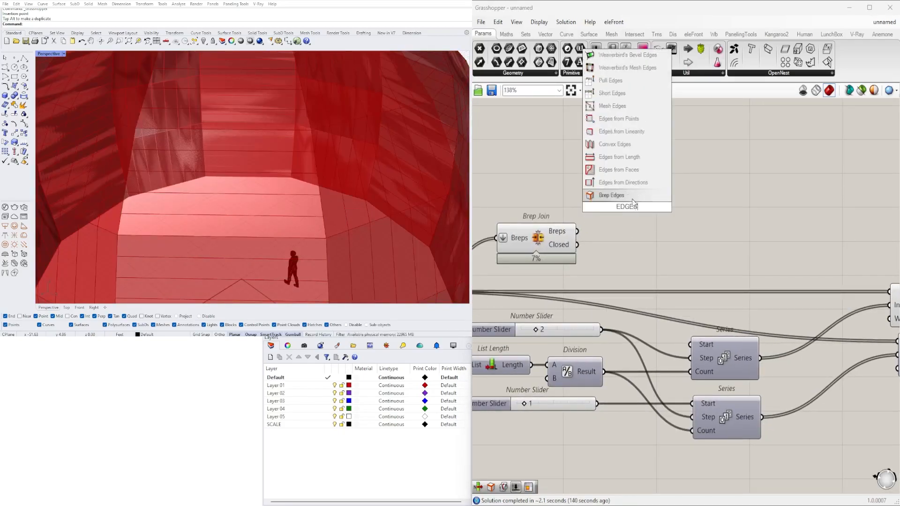
pyautogui.click(631, 195)
pyautogui.moveTo(577, 231); pyautogui.dragTo(586, 206)
pyautogui.moveTo(627, 206); pyautogui.dragTo(703, 202)
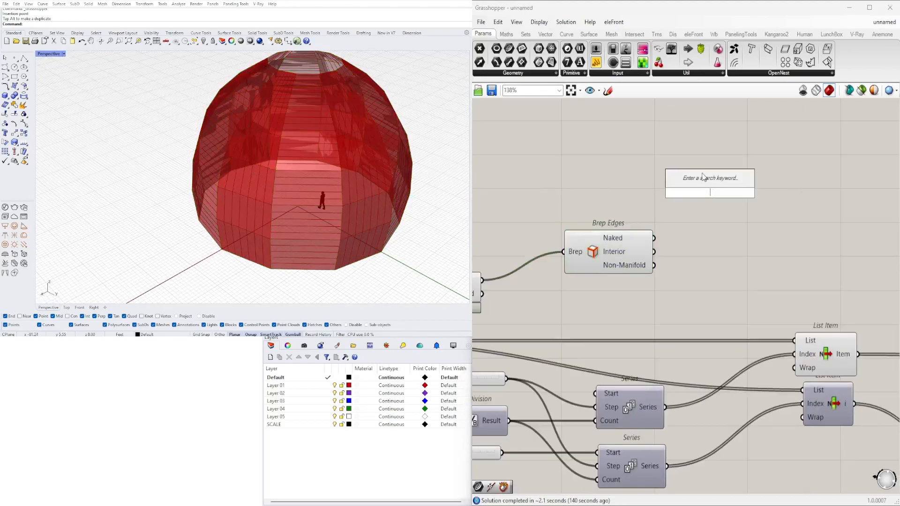
# Step: Add a Pipe component, feed it the Interior brep edges, and connect a 0.15 slider to its Radius
pyautogui.press('Return')
pyautogui.rightClick(768, 203)
pyautogui.click(568, 191)
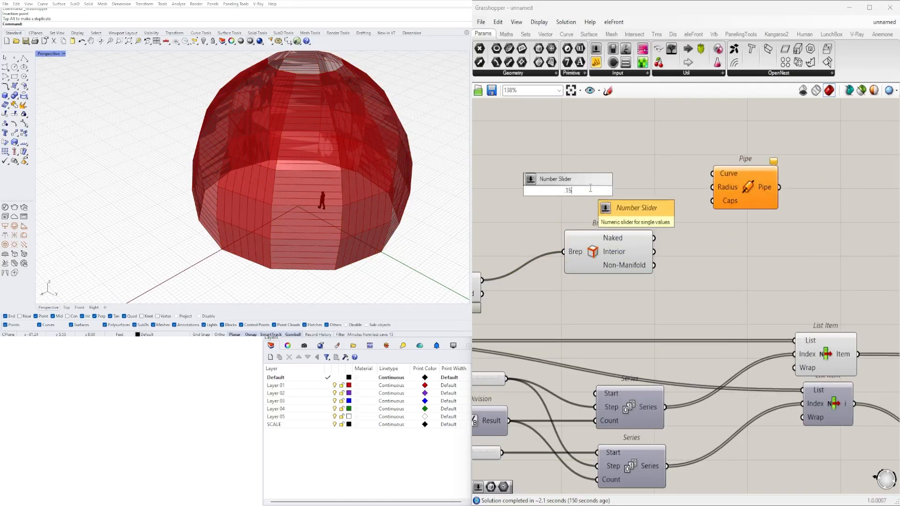
pyautogui.press('Return')
pyautogui.scroll(2, 655, 183)
pyautogui.moveTo(623, 193); pyautogui.dragTo(716, 211)
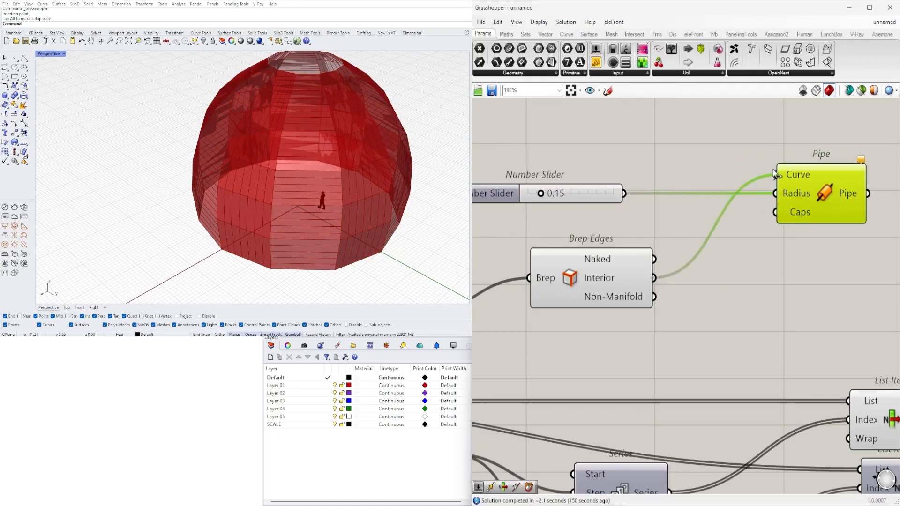
pyautogui.moveTo(774, 175); pyautogui.dragTo(774, 174)
# Step: Duplicate the Pipe and its radius slider and connect the Naked brep edges to the copy's Curve input
pyautogui.scroll(-1, 809, 195)
pyautogui.moveTo(809, 195); pyautogui.dragTo(710, 220, button='right')
pyautogui.moveTo(613, 160); pyautogui.dragTo(729, 203, button='right')
pyautogui.scroll(-3, 730, 202)
pyautogui.moveTo(784, 200); pyautogui.dragTo(666, 246)
pyautogui.moveTo(794, 237); pyautogui.dragTo(794, 195)
pyautogui.press('alt')
pyautogui.scroll(2, 689, 263)
pyautogui.moveTo(670, 275); pyautogui.dragTo(800, 154)
pyautogui.moveTo(792, 159); pyautogui.dragTo(713, 184, button='right')
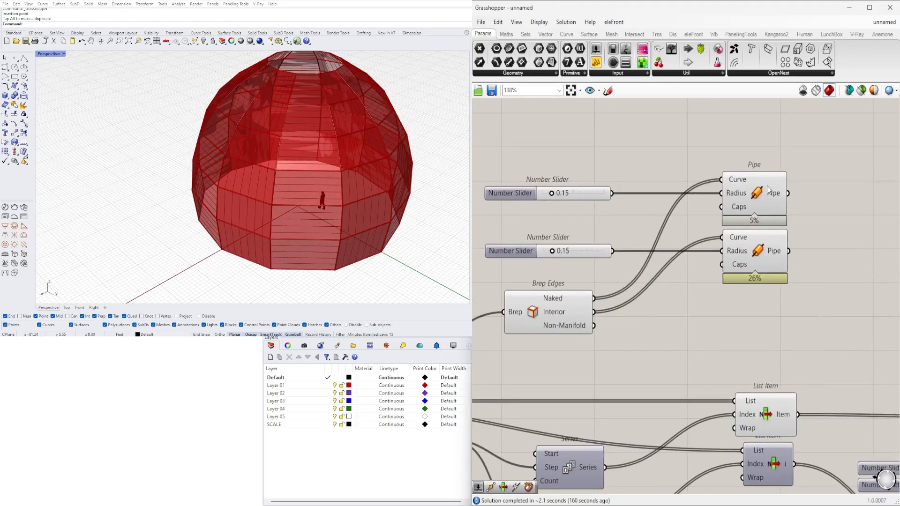
# Step: Set the naked-edge pipe's radius slider to 0.30 and check both pipes on the dome
pyautogui.click(760, 193)
pyautogui.scroll(4, 553, 210)
pyautogui.doubleClick(579, 169)
pyautogui.write('0.3')
pyautogui.press('Return')
pyautogui.scroll(-4, 677, 220)
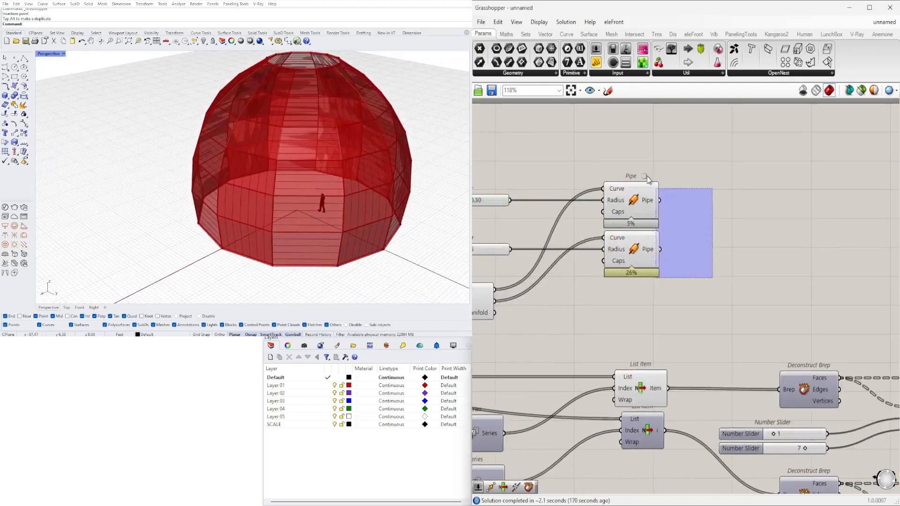
pyautogui.scroll(6, 267, 94)
pyautogui.scroll(-6, 267, 93)
pyautogui.moveTo(266, 141); pyautogui.dragTo(356, 197, button='right')
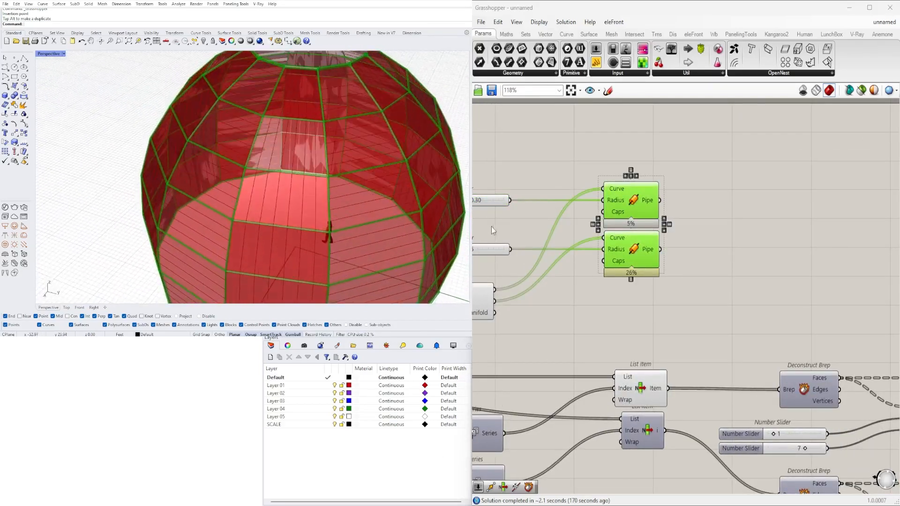
pyautogui.click(530, 225)
# Step: Add an Offset Surface component and connect the upper Deconstruct Brep's Faces to its Surface input
pyautogui.moveTo(675, 328); pyautogui.dragTo(672, 197, button='right')
pyautogui.scroll(-4, 672, 201)
pyautogui.scroll(2, 739, 226)
pyautogui.moveTo(740, 226); pyautogui.dragTo(688, 256, button='right')
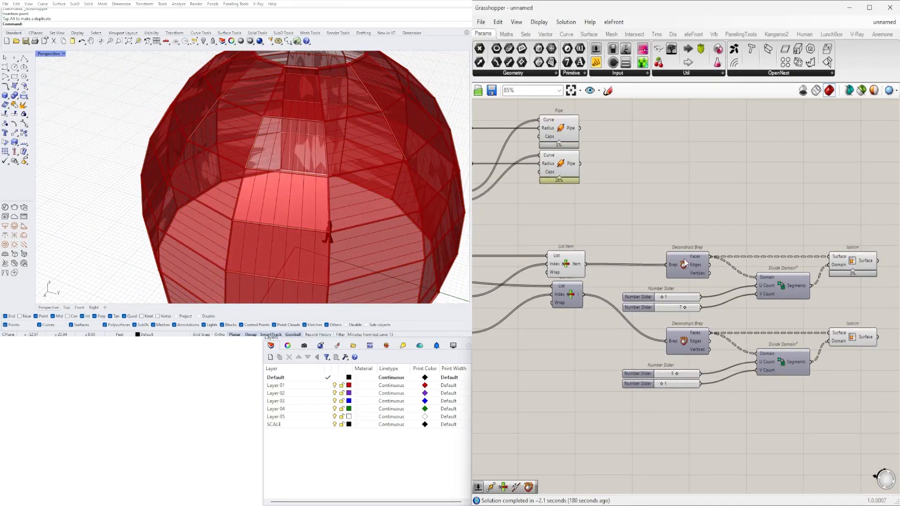
pyautogui.doubleClick(682, 223)
pyautogui.write('off')
pyautogui.click(659, 177)
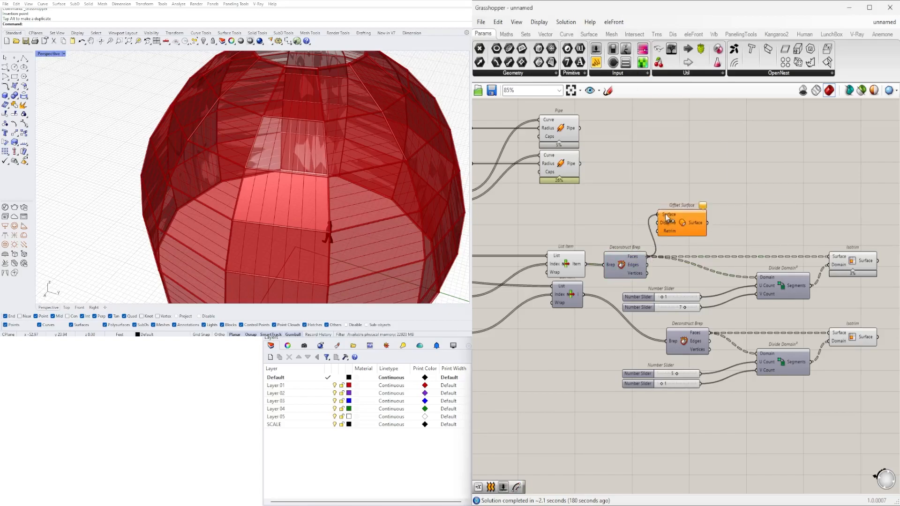
pyautogui.moveTo(663, 223); pyautogui.dragTo(662, 215)
pyautogui.moveTo(678, 224); pyautogui.dragTo(708, 206)
# Step: Connect the interior pipe's 0.15 radius slider to Offset Surface's Distance and inspect the offset panels
pyautogui.scroll(4, 552, 160)
pyautogui.scroll(-3, 671, 190)
pyautogui.moveTo(552, 161); pyautogui.dragTo(643, 196, button='right')
pyautogui.click(646, 196)
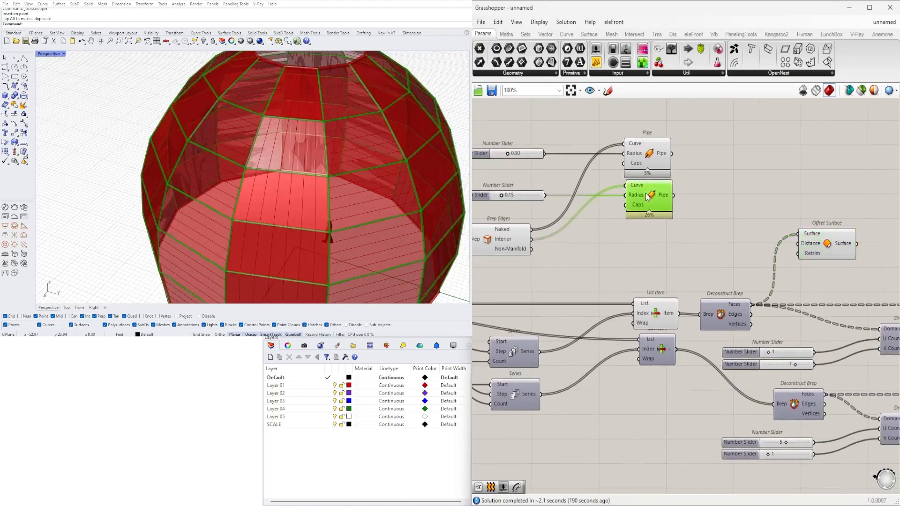
pyautogui.click(802, 245)
pyautogui.scroll(8, 217, 150)
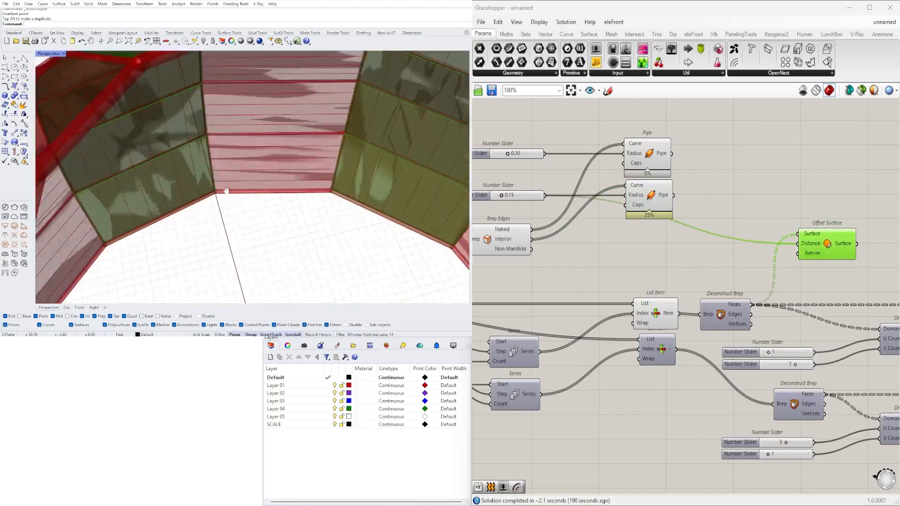
pyautogui.moveTo(169, 95); pyautogui.dragTo(287, 187, button='right')
pyautogui.scroll(-2, 626, 327)
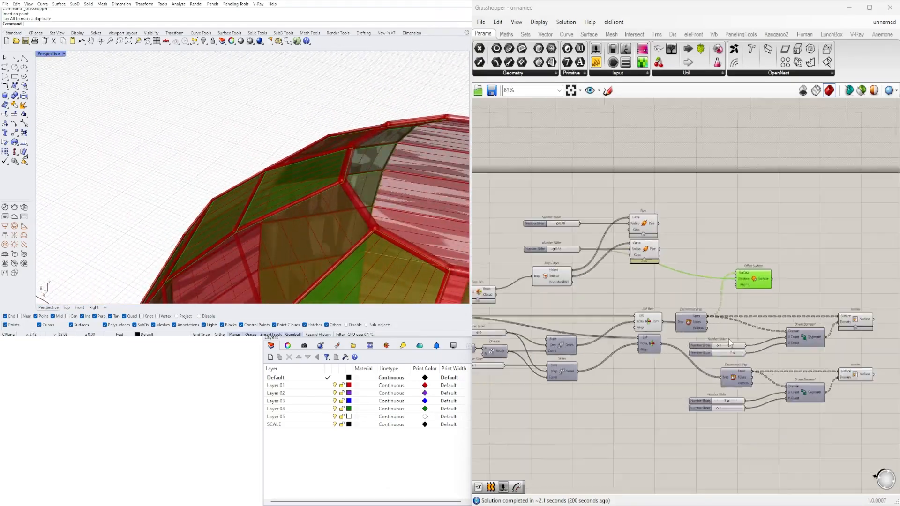
# Step: Insert a relay on the upper Faces wire near Divide Domain² and place Offset Surface closer to Deconstruct Brep
pyautogui.moveTo(768, 270); pyautogui.dragTo(726, 250, button='right')
pyautogui.scroll(2, 726, 250)
pyautogui.moveTo(808, 261); pyautogui.dragTo(790, 237, button='right')
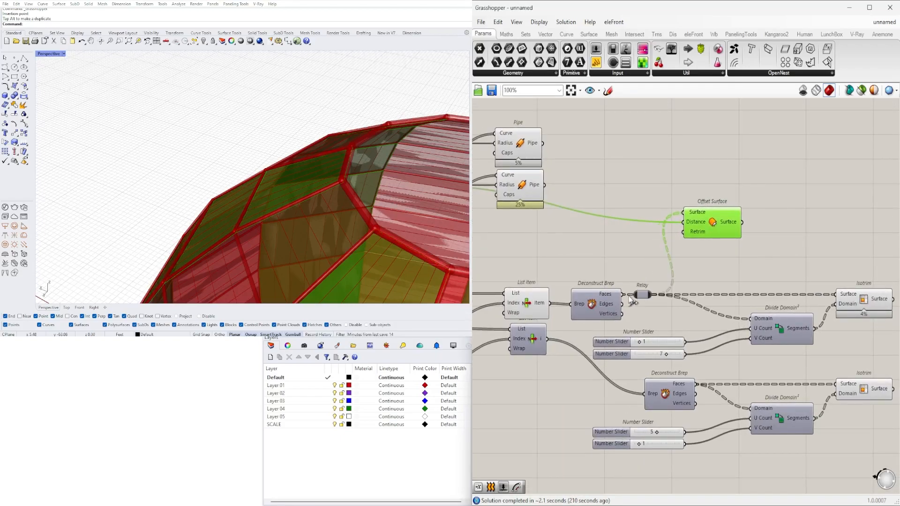
pyautogui.moveTo(645, 296); pyautogui.dragTo(716, 297)
pyautogui.moveTo(716, 227); pyautogui.dragTo(693, 240)
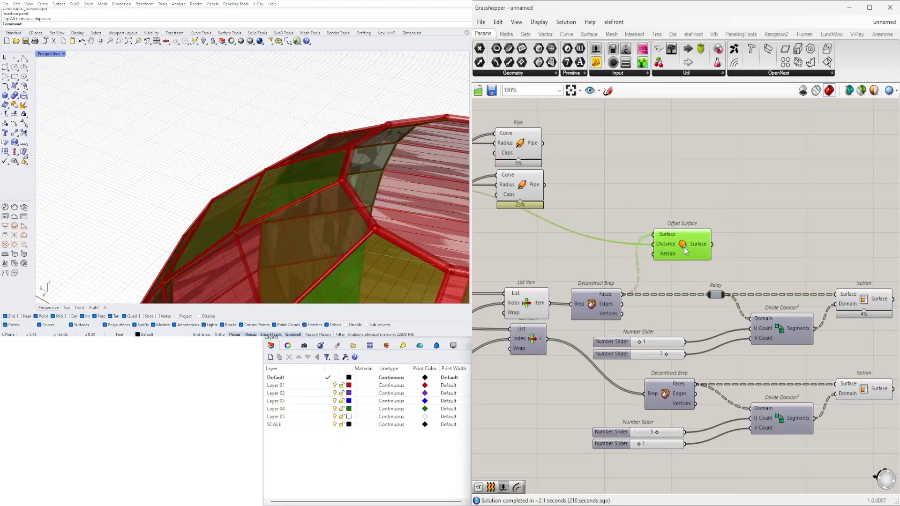
pyautogui.moveTo(716, 294); pyautogui.dragTo(717, 294)
# Step: Route the Offset Surface output into the relay and turn off the Offset Surface preview
pyautogui.click(782, 257)
pyautogui.scroll(-1, 782, 257)
pyautogui.moveTo(782, 257); pyautogui.dragTo(742, 236, button='right')
pyautogui.moveTo(676, 259); pyautogui.dragTo(751, 267)
pyautogui.click(651, 230)
pyautogui.hotkey('ctrl', 'q')
pyautogui.moveTo(652, 240); pyautogui.dragTo(659, 252)
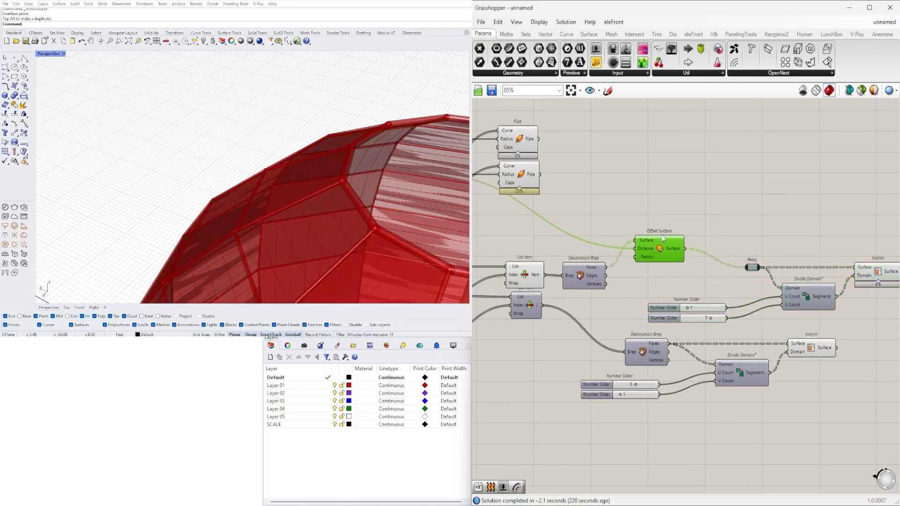
pyautogui.click(685, 281)
# Step: Duplicate Offset Surface for the same Faces and feed its Distance through a relay and a Negative component
pyautogui.scroll(1, 688, 310)
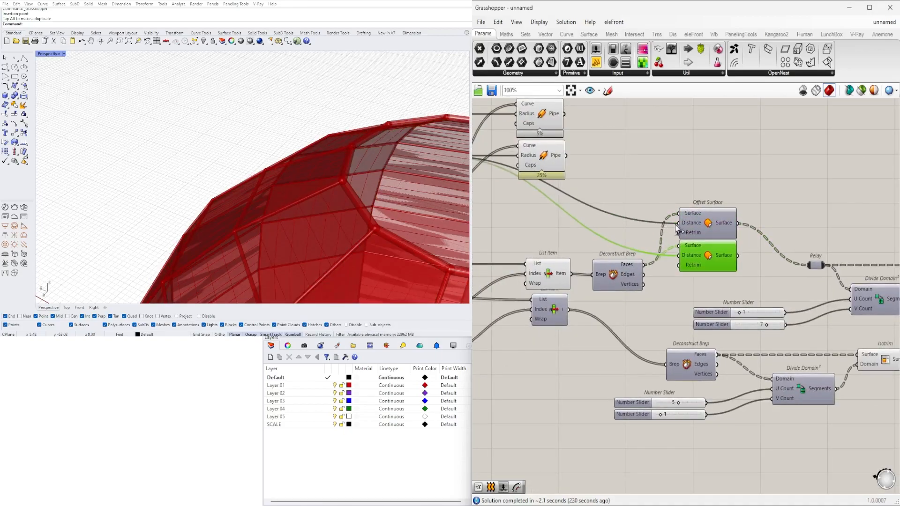
pyautogui.doubleClick(567, 238)
pyautogui.write('NEG')
pyautogui.click(564, 225)
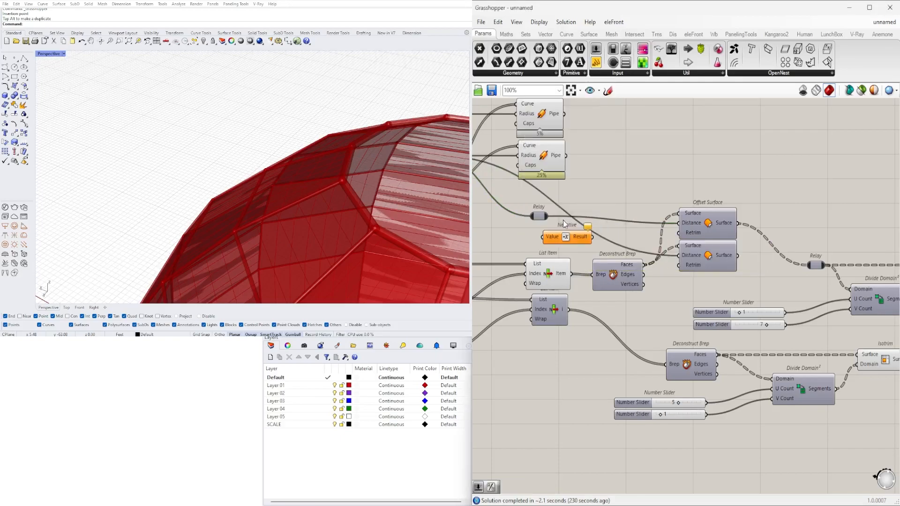
pyautogui.scroll(-2, 674, 219)
pyautogui.moveTo(674, 218); pyautogui.dragTo(600, 223, button='right')
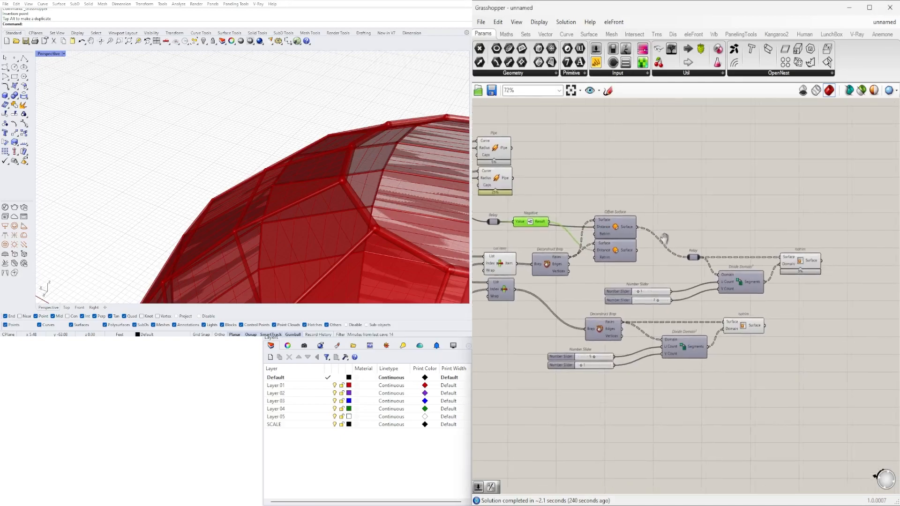
# Step: Align the lower Deconstruct Brep beneath the upper one and space the Offset Surface pair and its downstream components farther from Deconstruct Brep
pyautogui.scroll(1, 603, 187)
pyautogui.moveTo(617, 362); pyautogui.dragTo(562, 361)
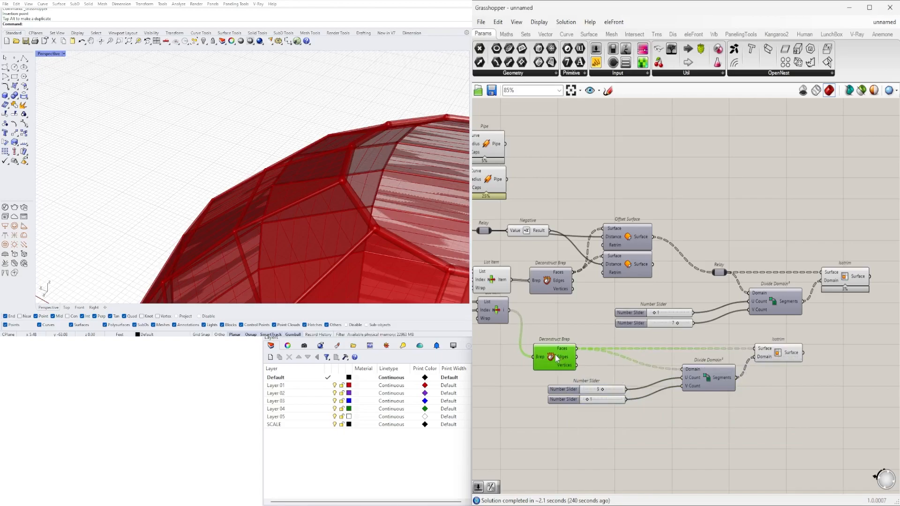
pyautogui.scroll(1, 546, 381)
pyautogui.click(643, 220)
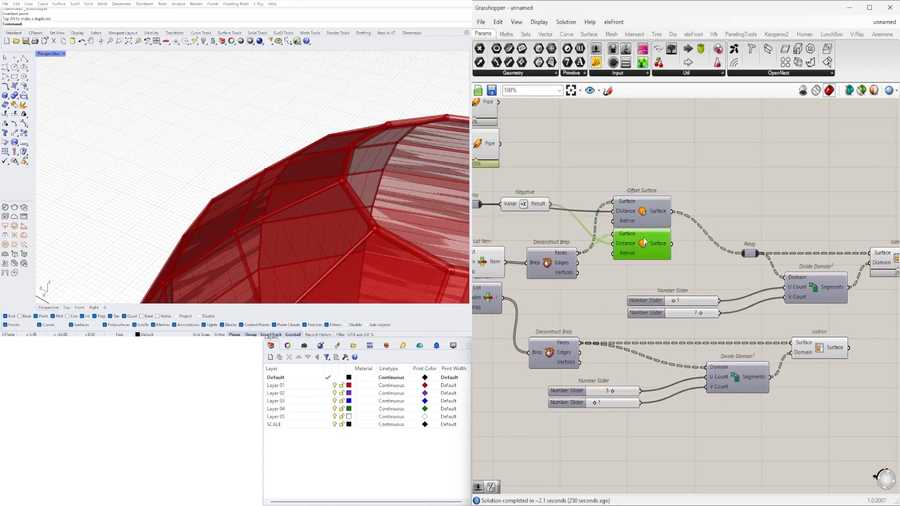
pyautogui.moveTo(679, 252); pyautogui.dragTo(617, 260, button='right')
pyautogui.scroll(-2, 617, 260)
pyautogui.moveTo(769, 394); pyautogui.dragTo(520, 352)
pyautogui.moveTo(861, 403); pyautogui.dragTo(530, 195)
pyautogui.moveTo(581, 246); pyautogui.dragTo(628, 246)
pyautogui.moveTo(671, 208); pyautogui.dragTo(623, 255)
pyautogui.scroll(2, 623, 246)
pyautogui.moveTo(643, 226); pyautogui.dragTo(663, 226)
pyautogui.click(662, 178)
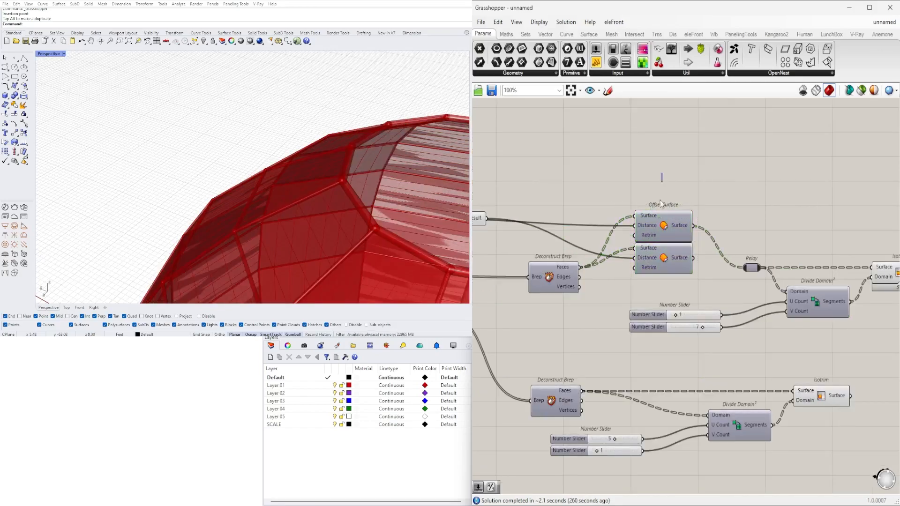
# Step: Try feeding a duplicated Offset Surface pair from the lower Deconstruct Brep's Faces, then delete the duplicates
pyautogui.keyDown('alt'); pyautogui.moveTo(676, 268); pyautogui.dragTo(676, 340); pyautogui.keyUp('alt')
pyautogui.scroll(3, 592, 357)
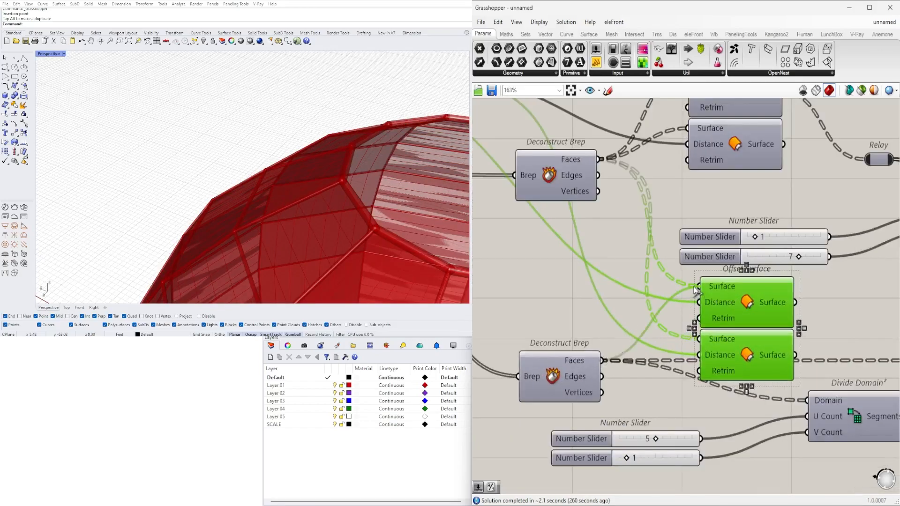
pyautogui.scroll(-3, 698, 340)
pyautogui.moveTo(797, 356); pyautogui.dragTo(711, 275, button='right')
pyautogui.click(711, 274)
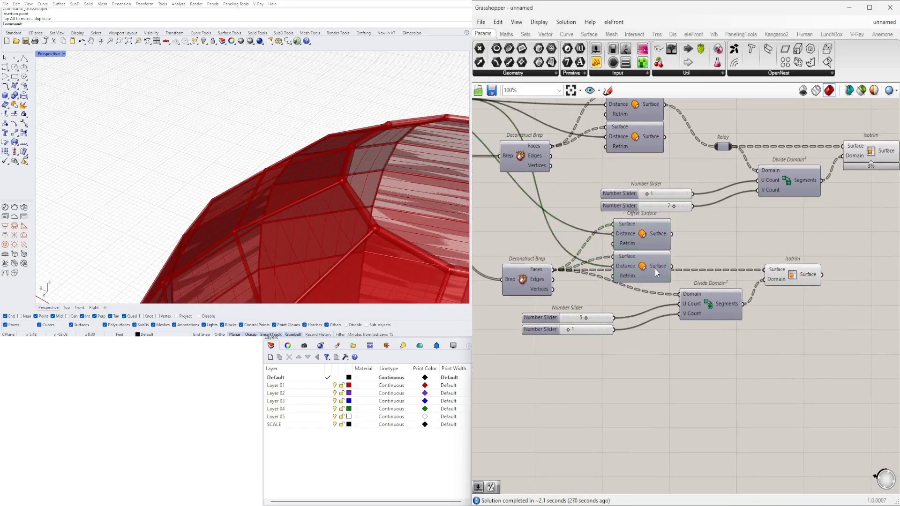
pyautogui.moveTo(654, 236); pyautogui.dragTo(653, 236)
pyautogui.press('Delete')
# Step: Move the lower Divide Domain² and Isotrim group farther from Deconstruct Brep and insert a relay on its Faces wire
pyautogui.scroll(-2, 630, 371)
pyautogui.moveTo(815, 371); pyautogui.dragTo(588, 293)
pyautogui.moveTo(685, 332); pyautogui.dragTo(793, 332)
pyautogui.moveTo(883, 373); pyautogui.dragTo(823, 373, button='right')
pyautogui.moveTo(823, 373); pyautogui.dragTo(731, 310)
pyautogui.moveTo(740, 331)
pyautogui.mouseDown()
pyautogui.moveTo(699, 331)
pyautogui.moveTo(739, 331)
pyautogui.mouseUp()
# Step: Reposition the upper and lower U and V count sliders closer to their Divide Domain² components
pyautogui.moveTo(854, 370); pyautogui.dragTo(630, 307)
pyautogui.click(729, 360)
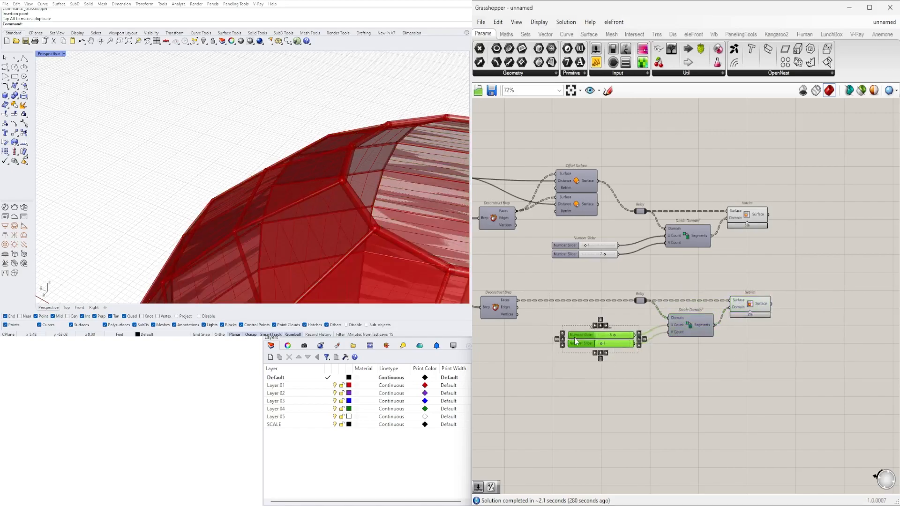
pyautogui.scroll(2, 572, 258)
pyautogui.moveTo(601, 277); pyautogui.dragTo(533, 229)
pyautogui.click(586, 367)
pyautogui.scroll(-2, 601, 330)
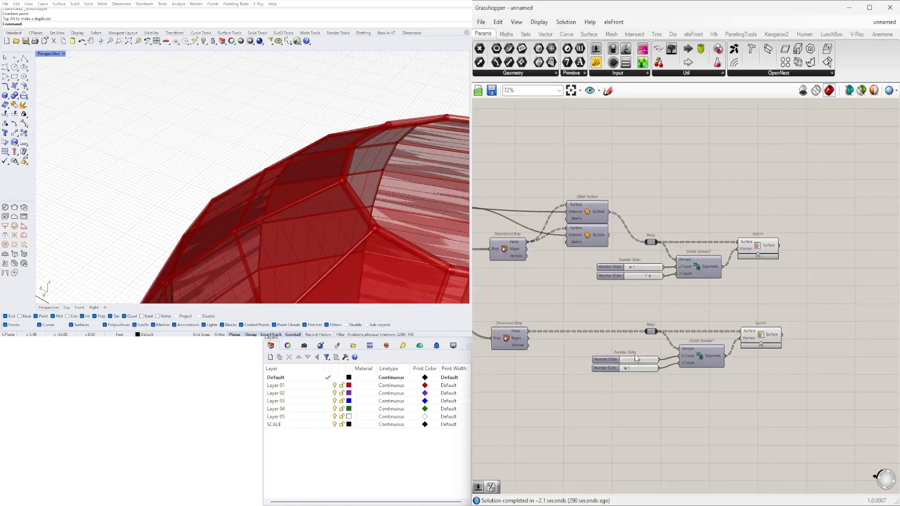
# Step: Insert relays on the positive and negative Distance wires and shift the Offset Surface pairs' downstream group to make room
pyautogui.moveTo(576, 263); pyautogui.dragTo(641, 251, button='right')
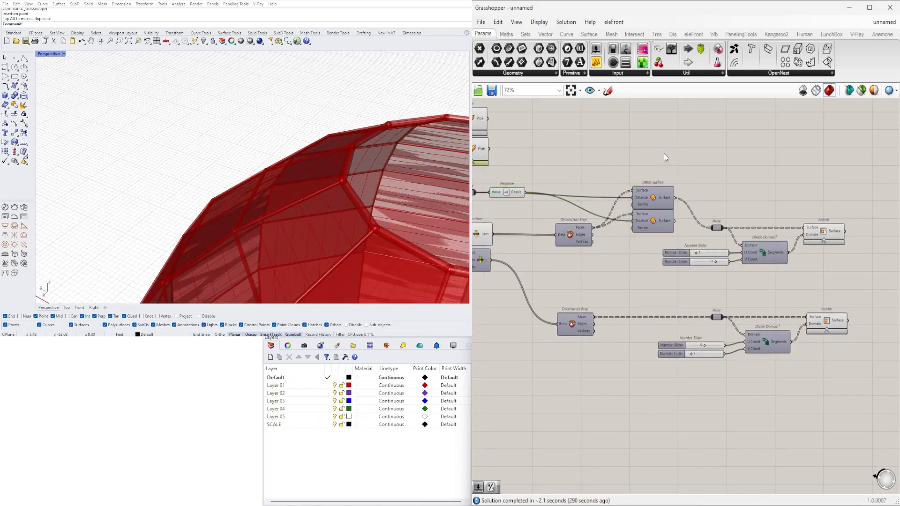
pyautogui.moveTo(554, 205); pyautogui.dragTo(553, 206)
pyautogui.doubleClick(598, 209)
pyautogui.doubleClick(601, 198)
pyautogui.moveTo(654, 270); pyautogui.dragTo(655, 274)
pyautogui.moveTo(622, 383); pyautogui.dragTo(591, 358, button='right')
pyautogui.moveTo(592, 358); pyautogui.dragTo(844, 152)
pyautogui.moveTo(639, 174); pyautogui.dragTo(722, 174)
pyautogui.click(777, 145)
# Step: Duplicate the Offset Surface pair for the lower Deconstruct Brep's Faces and route its output into the lower relay
pyautogui.moveTo(549, 309); pyautogui.dragTo(512, 356, button='right')
pyautogui.moveTo(525, 336); pyautogui.dragTo(553, 329)
pyautogui.moveTo(652, 313); pyautogui.dragTo(653, 314)
pyautogui.moveTo(724, 318); pyautogui.dragTo(670, 307, button='right')
pyautogui.moveTo(638, 286); pyautogui.dragTo(675, 324)
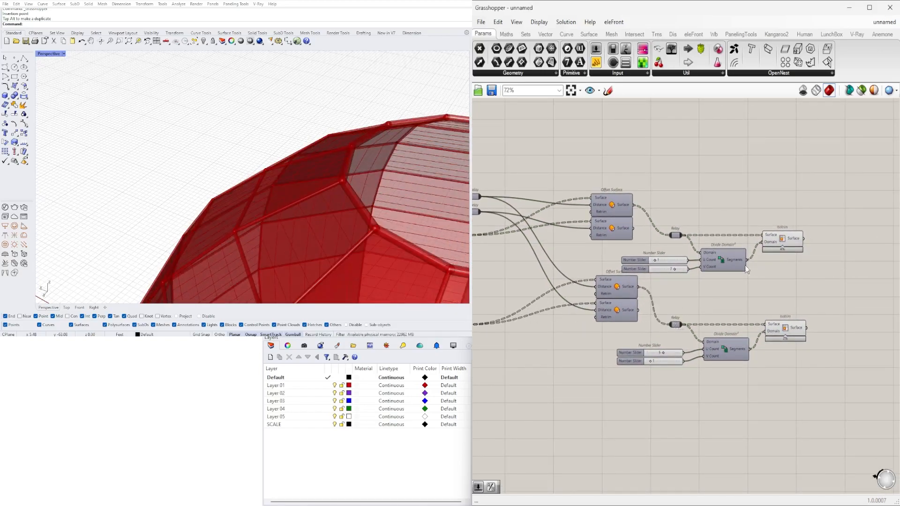
# Step: Examine both Isotrim strip panel sets on the dome and trace them back through the definition
pyautogui.click(775, 244)
pyautogui.scroll(3, 773, 250)
pyautogui.keyDown('shift'); pyautogui.click(803, 377); pyautogui.keyUp('shift')
pyautogui.moveTo(356, 192); pyautogui.dragTo(225, 187, button='right')
pyautogui.scroll(-1, 614, 290)
pyautogui.moveTo(522, 199); pyautogui.dragTo(621, 228, button='right')
pyautogui.scroll(-2, 774, 232)
pyautogui.scroll(1, 722, 267)
pyautogui.moveTo(657, 358); pyautogui.dragTo(688, 325, button='right')
pyautogui.moveTo(703, 318); pyautogui.dragTo(569, 357)
pyautogui.moveTo(562, 358); pyautogui.dragTo(693, 344, button='right')
# Step: Check which dome panels belong to the upper List Item, the lower Deconstruct Brep and the two Isotrim outputs
pyautogui.click(518, 214)
pyautogui.scroll(-1, 560, 239)
pyautogui.moveTo(645, 251); pyautogui.dragTo(692, 257, button='right')
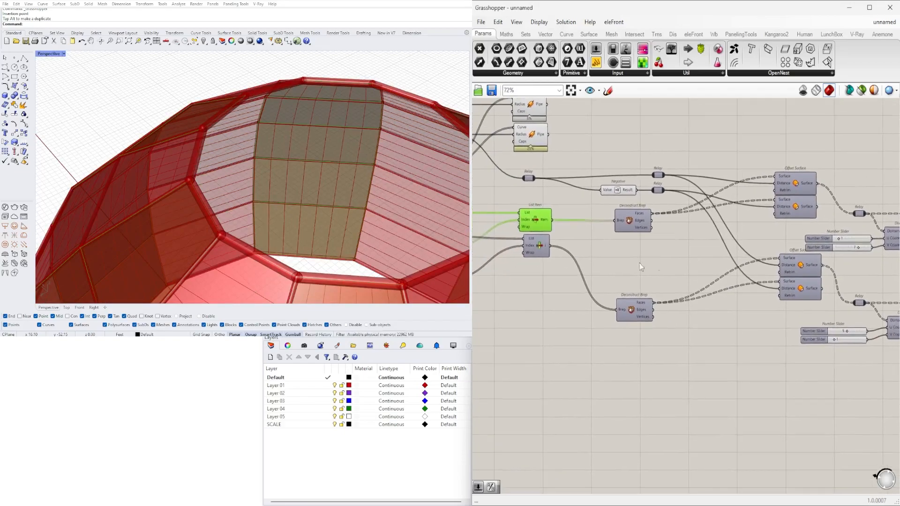
pyautogui.click(653, 246)
pyautogui.moveTo(756, 263); pyautogui.dragTo(631, 260, button='right')
pyautogui.click(847, 304)
pyautogui.keyDown('shift'); pyautogui.click(842, 213); pyautogui.keyUp('shift')
pyautogui.click(830, 185)
# Step: Delete the lower Deconstruct Brep and its Offset Surface pair
pyautogui.moveTo(881, 362)
pyautogui.mouseDown(button='right')
pyautogui.moveTo(899, 376)
pyautogui.moveTo(872, 373)
pyautogui.mouseUp(button='right')
pyautogui.moveTo(872, 373); pyautogui.dragTo(596, 266)
pyautogui.moveTo(596, 265); pyautogui.dragTo(752, 239, button='right')
pyautogui.press('Delete')
pyautogui.moveTo(689, 352); pyautogui.dragTo(641, 263)
pyautogui.scroll(2, 642, 266)
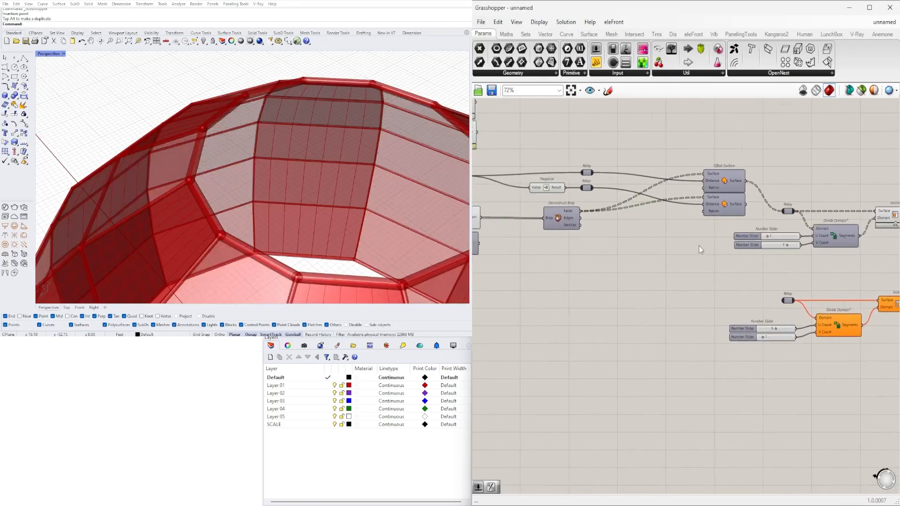
# Step: Move the upper relay, Divide Domain² and Isotrim farther away from the sliders and Offset Surface pair
pyautogui.click(849, 228)
pyautogui.moveTo(852, 293); pyautogui.dragTo(679, 206)
pyautogui.moveTo(777, 251); pyautogui.dragTo(681, 242, button='right')
pyautogui.moveTo(682, 242); pyautogui.dragTo(790, 210)
pyautogui.moveTo(736, 237); pyautogui.dragTo(500, 250)
pyautogui.click(609, 234)
pyautogui.moveTo(791, 231); pyautogui.dragTo(705, 238, button='right')
pyautogui.scroll(-1, 706, 238)
# Step: Duplicate the relay, Divide Domain² and Isotrim group with the same sliders and feed it from the second Offset Surface
pyautogui.moveTo(847, 245); pyautogui.dragTo(652, 178)
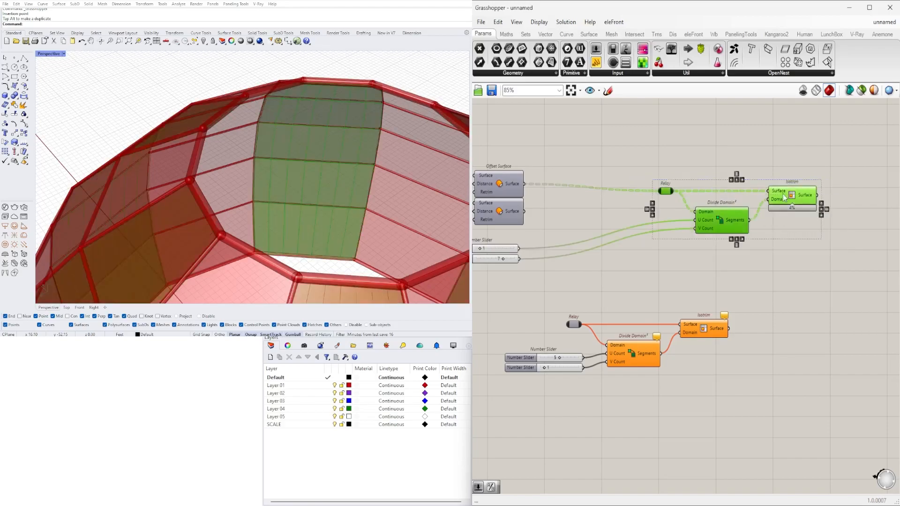
pyautogui.keyDown('alt'); pyautogui.moveTo(782, 194); pyautogui.dragTo(780, 251); pyautogui.keyUp('alt')
pyautogui.moveTo(689, 262); pyautogui.dragTo(658, 248)
pyautogui.scroll(-3, 681, 261)
pyautogui.click(680, 262)
pyautogui.scroll(3, 487, 206)
# Step: Turn off the preview of the component displaying the in-between dome panels
pyautogui.moveTo(488, 206); pyautogui.dragTo(559, 252, button='right')
pyautogui.click(549, 226)
pyautogui.middleClick(561, 232)
pyautogui.click(580, 197)
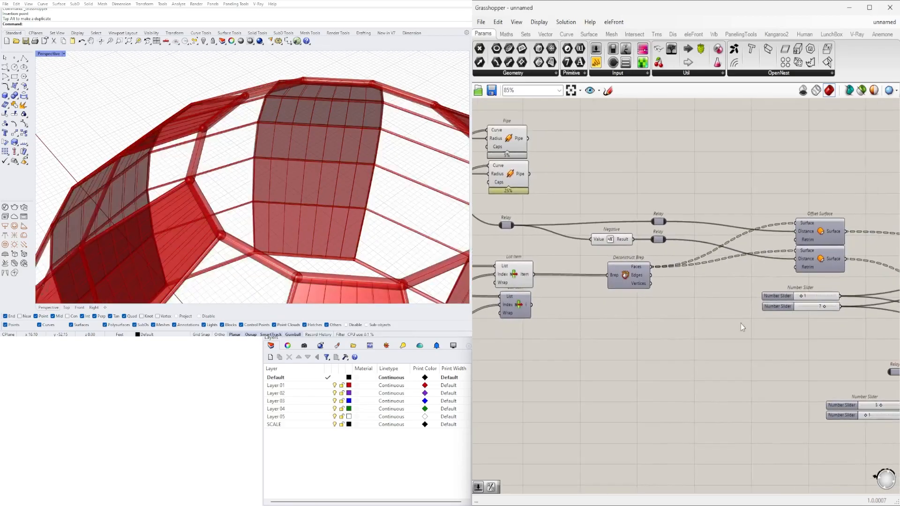
# Step: Examine the inner and outer offset strip surfaces of the two Isotrim components against the piped edges
pyautogui.moveTo(739, 312); pyautogui.dragTo(681, 317, button='right')
pyautogui.moveTo(300, 187); pyautogui.dragTo(243, 155, button='right')
pyautogui.scroll(6, 263, 126)
pyautogui.moveTo(263, 126); pyautogui.dragTo(193, 141, button='right')
pyautogui.moveTo(862, 253); pyautogui.dragTo(507, 253, button='right')
pyautogui.click(698, 244)
pyautogui.click(697, 301)
pyautogui.moveTo(290, 178); pyautogui.dragTo(237, 152, button='right')
pyautogui.keyDown('shift'); pyautogui.click(702, 246); pyautogui.keyUp('shift')
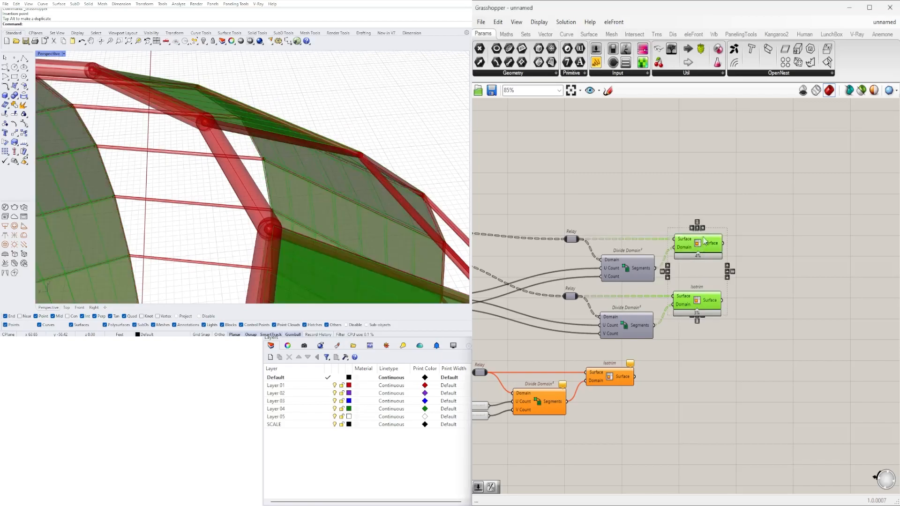
# Step: Add Extrude and Amplitude components, feeding both from the upper Isotrim's Surface and Amplitude's Vector into Extrude's Direction
pyautogui.moveTo(781, 237); pyautogui.dragTo(733, 237, button='right')
pyautogui.doubleClick(733, 236)
pyautogui.write('EXTR')
pyautogui.click(714, 213)
pyautogui.doubleClick(701, 193)
pyautogui.write('AM')
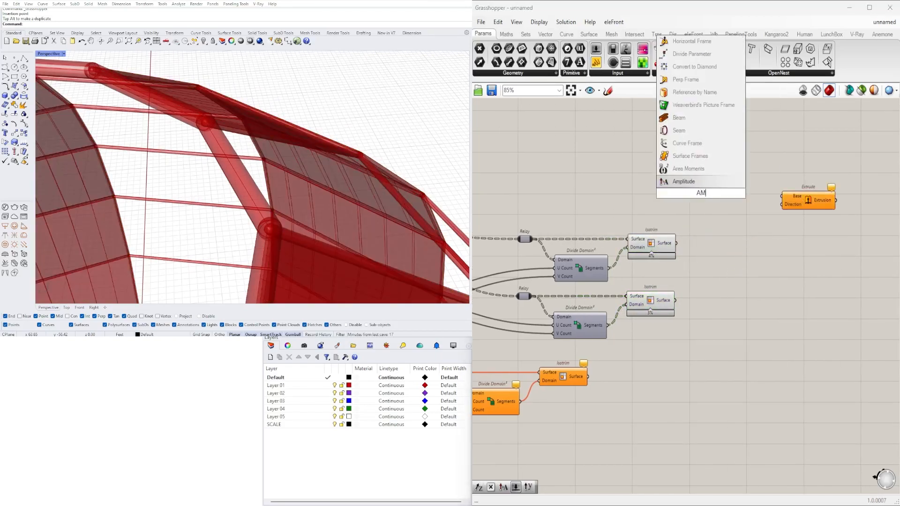
pyautogui.click(703, 182)
pyautogui.scroll(2, 686, 233)
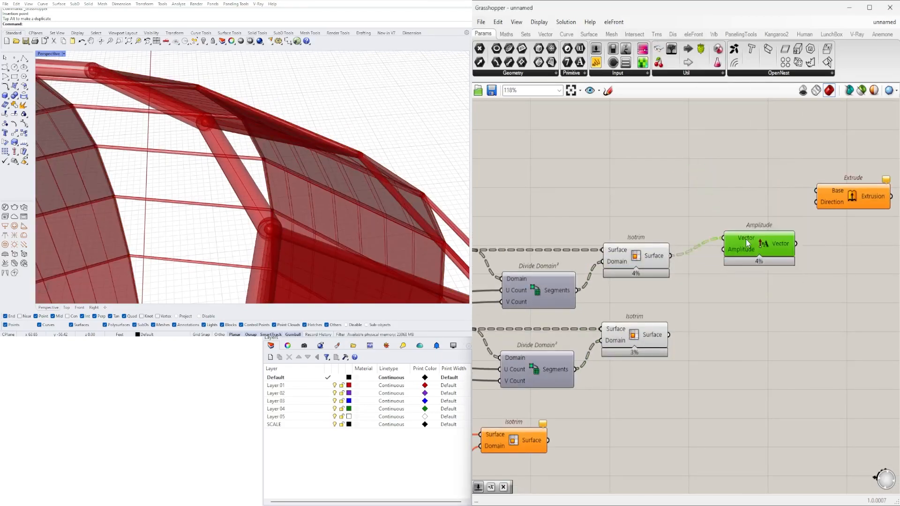
pyautogui.moveTo(823, 192); pyautogui.dragTo(825, 191)
# Step: Drive Amplitude with a 0.150 number slider passed through a Negative component
pyautogui.doubleClick(612, 198)
pyautogui.write('NEG')
pyautogui.click(623, 188)
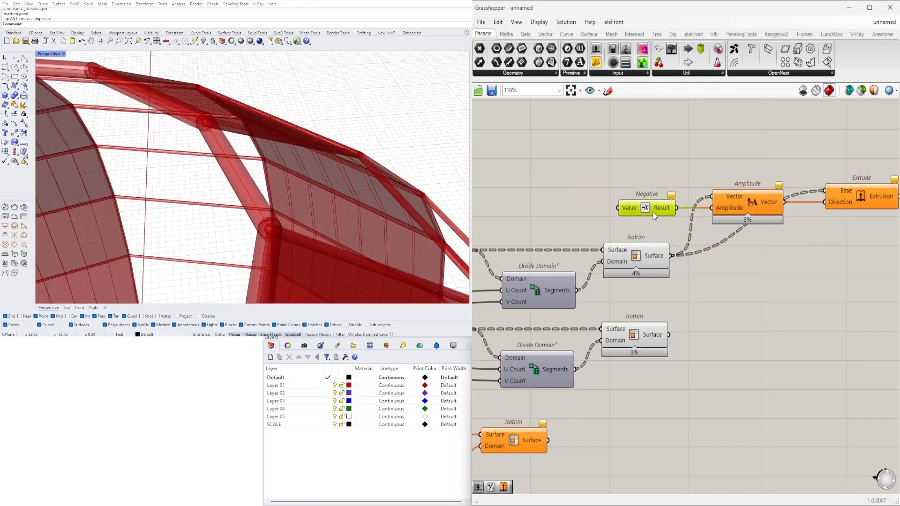
pyautogui.moveTo(617, 209); pyautogui.dragTo(620, 208)
pyautogui.click(578, 209)
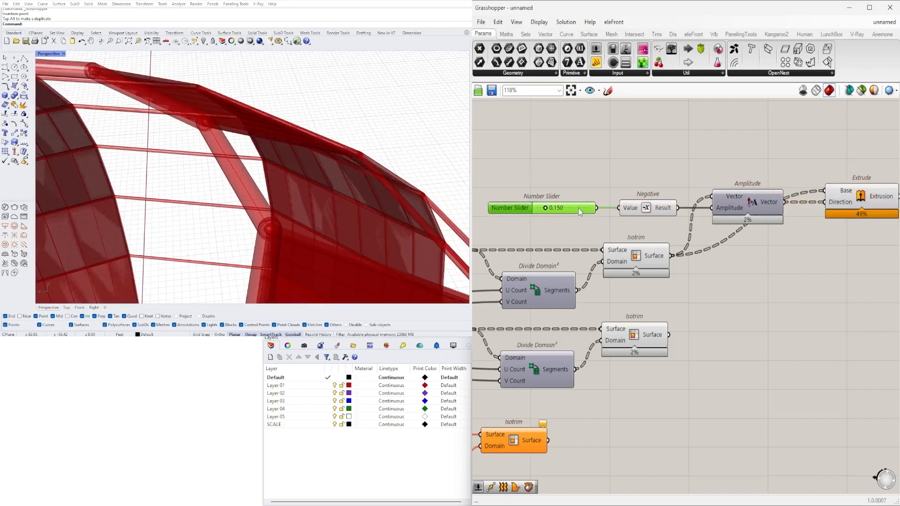
# Step: Remove the Negative component and connect the 0.150 slider directly to Amplitude after checking the extrusion direction
pyautogui.moveTo(797, 234); pyautogui.dragTo(714, 240, button='right')
pyautogui.click(779, 201)
pyautogui.moveTo(328, 182); pyautogui.dragTo(167, 97, button='right')
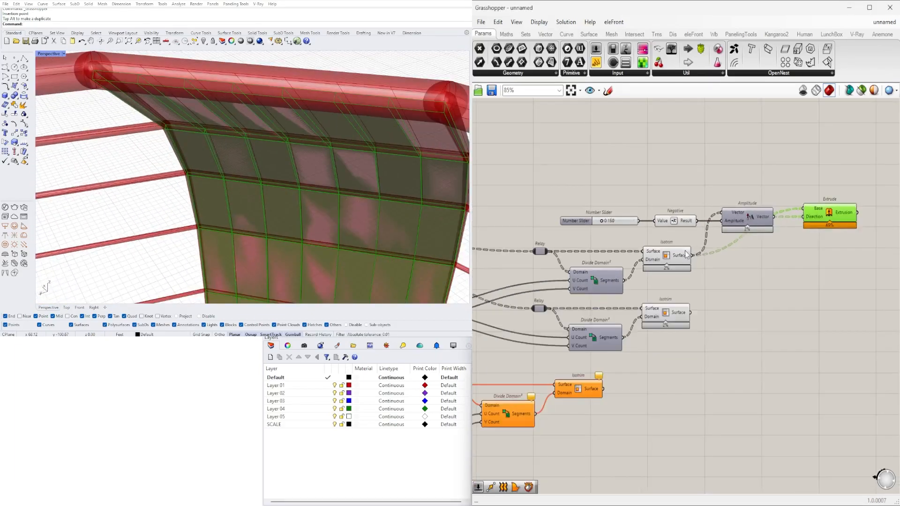
pyautogui.moveTo(197, 134); pyautogui.dragTo(220, 157, button='right')
pyautogui.scroll(2, 678, 220)
pyautogui.click(633, 224)
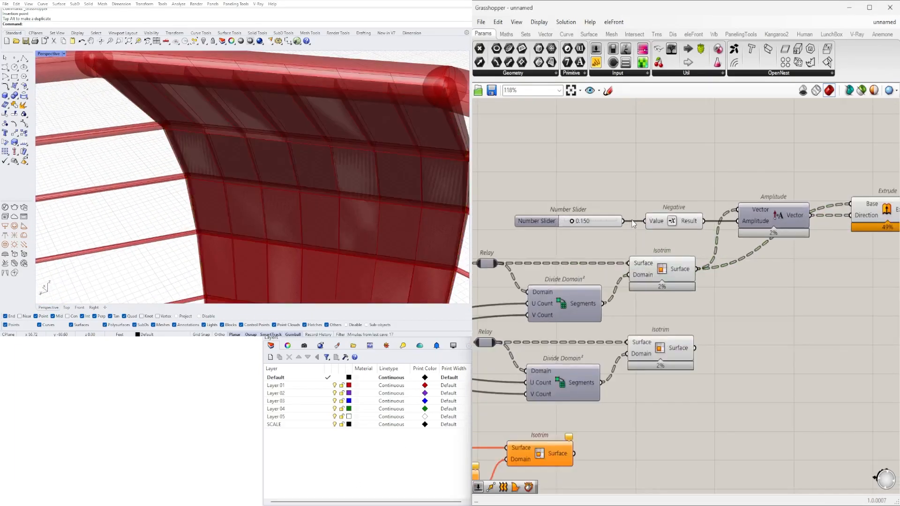
pyautogui.moveTo(727, 221); pyautogui.dragTo(737, 220)
pyautogui.click(671, 222)
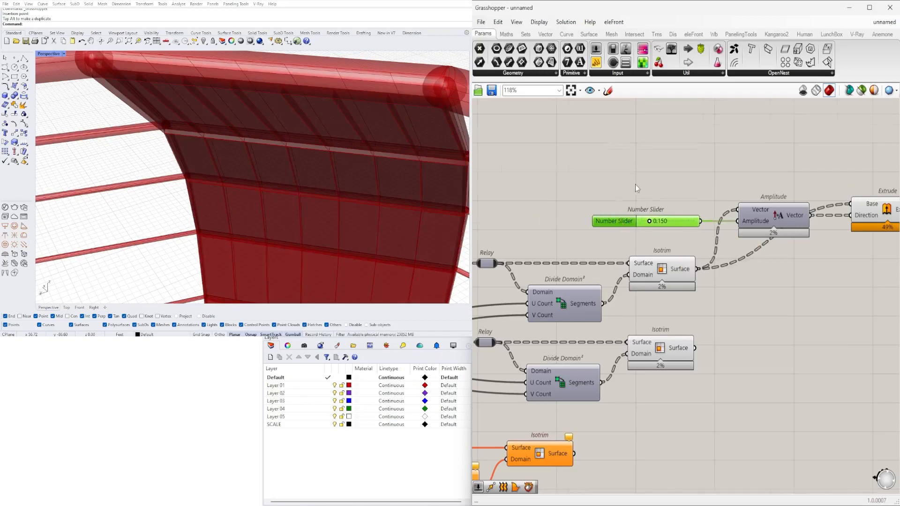
# Step: Line up Extrude with the upper Isotrim and arrange Amplitude with its slider above the Surface wire
pyautogui.scroll(-1, 620, 190)
pyautogui.moveTo(845, 206); pyautogui.dragTo(666, 265, button='right')
pyautogui.moveTo(666, 265); pyautogui.dragTo(694, 319)
pyautogui.click(641, 217)
pyautogui.moveTo(641, 217); pyautogui.dragTo(729, 208, button='right')
pyautogui.moveTo(788, 307); pyautogui.dragTo(757, 307)
pyautogui.click(760, 268)
# Step: Duplicate Extrude, using the lower Isotrim's Surface as its Base and the same Amplitude Vector as its Direction
pyautogui.scroll(-5, 272, 194)
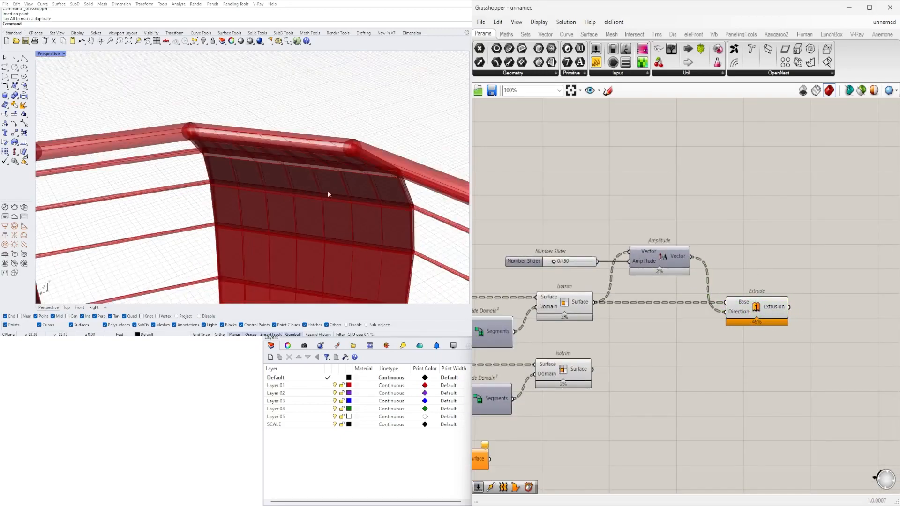
pyautogui.moveTo(388, 188); pyautogui.dragTo(373, 182, button='right')
pyautogui.click(758, 317)
pyautogui.moveTo(253, 187); pyautogui.dragTo(195, 206, button='right')
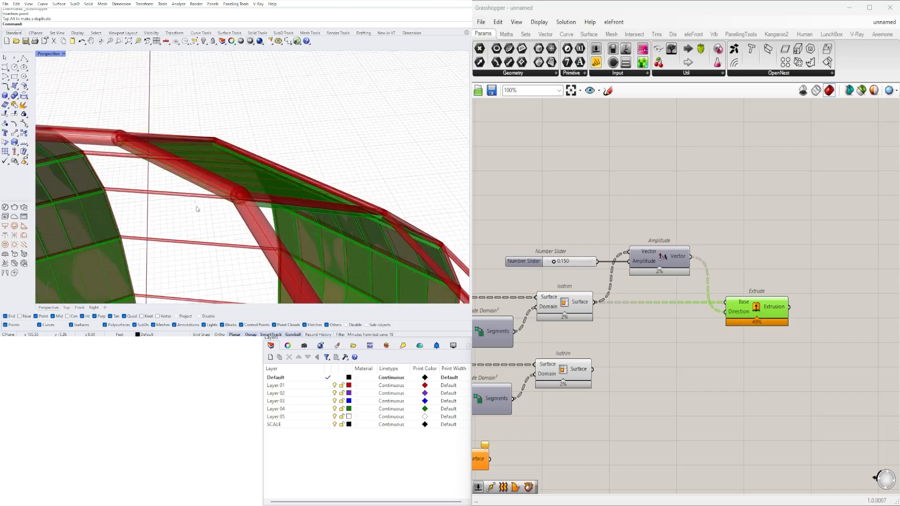
pyautogui.click(752, 345)
pyautogui.moveTo(593, 368); pyautogui.dragTo(842, 313)
# Step: Insert a Negative component between Amplitude's Vector and the second Extrude's Direction and check both extrusions
pyautogui.click(672, 293)
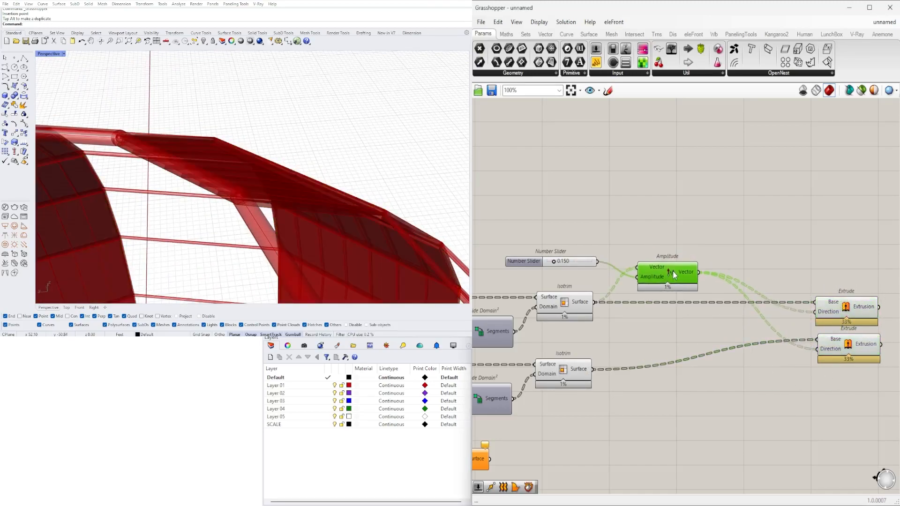
pyautogui.write('neg')
pyautogui.click(710, 305)
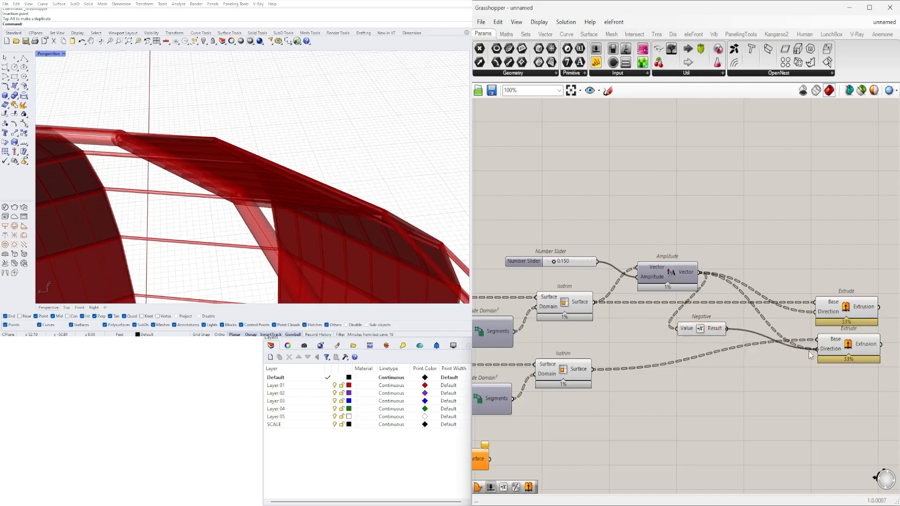
pyautogui.click(857, 335)
pyautogui.keyDown('shift'); pyautogui.click(846, 315); pyautogui.keyUp('shift')
pyautogui.moveTo(291, 195); pyautogui.dragTo(164, 117, button='right')
pyautogui.click(651, 161)
pyautogui.scroll(-5, 156, 179)
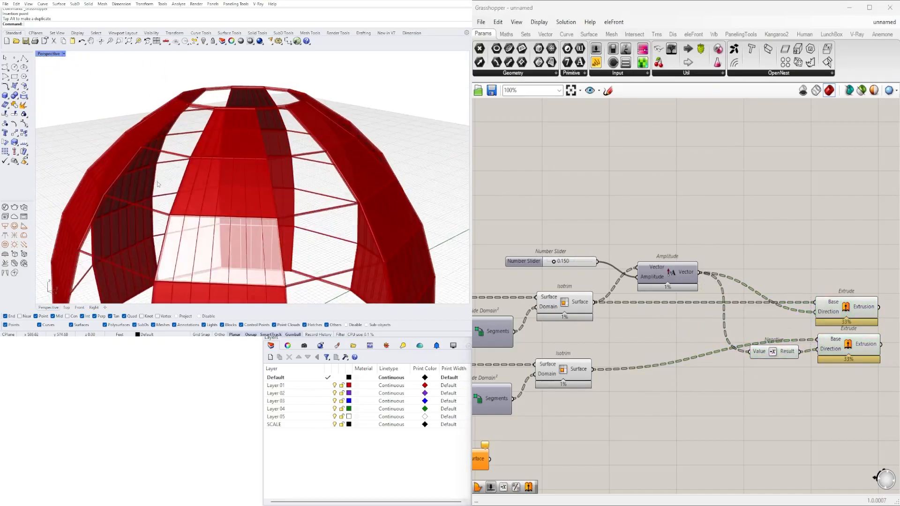
# Step: Turn off the preview of both Isotrim components
pyautogui.moveTo(157, 178); pyautogui.dragTo(222, 216, button='right')
pyautogui.moveTo(640, 322); pyautogui.dragTo(717, 309, button='right')
pyautogui.moveTo(699, 405); pyautogui.dragTo(649, 281)
pyautogui.middleClick(654, 284)
pyautogui.click(626, 258)
pyautogui.click(586, 216)
# Step: Examine the whole dome with each extruded panel layer selected in turn
pyautogui.moveTo(262, 211); pyautogui.dragTo(230, 155, button='right')
pyautogui.scroll(-3, 624, 245)
pyautogui.scroll(3, 672, 269)
pyautogui.click(735, 301)
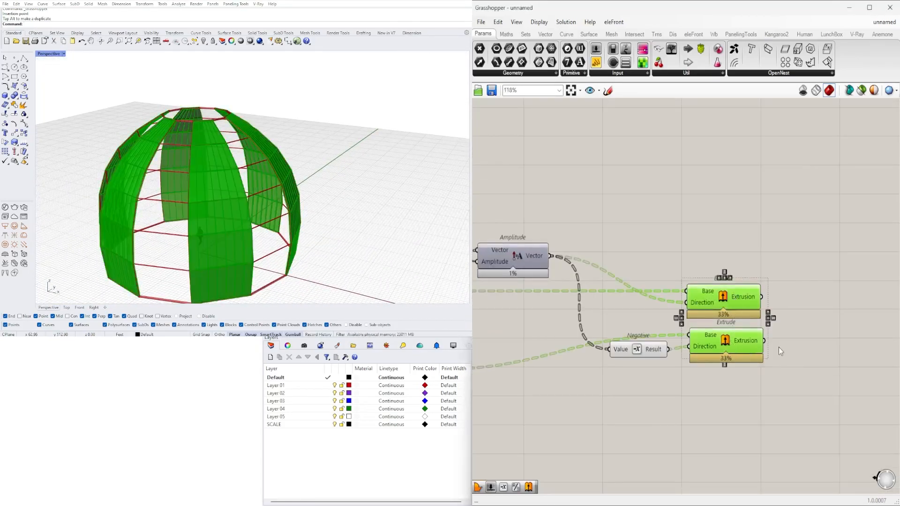
pyautogui.click(769, 347)
pyautogui.moveTo(769, 347); pyautogui.dragTo(749, 316, button='right')
pyautogui.click(722, 310)
pyautogui.click(719, 267)
pyautogui.click(721, 310)
pyautogui.click(805, 297)
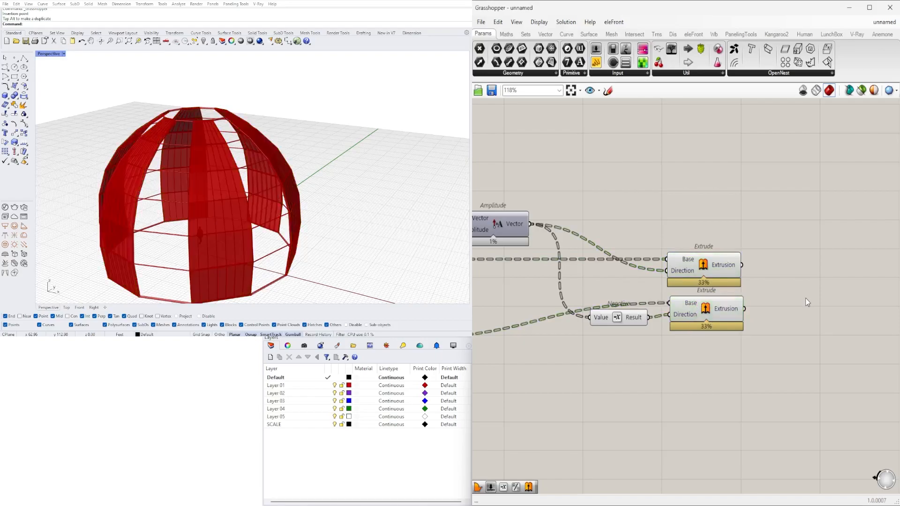
# Step: Add a Custom Preview component beyond the two Extrude components
pyautogui.doubleClick(806, 297)
pyautogui.write('CU')
pyautogui.click(795, 248)
pyautogui.moveTo(812, 299); pyautogui.dragTo(766, 282, button='right')
pyautogui.moveTo(766, 282); pyautogui.dragTo(830, 316)
pyautogui.click(656, 304)
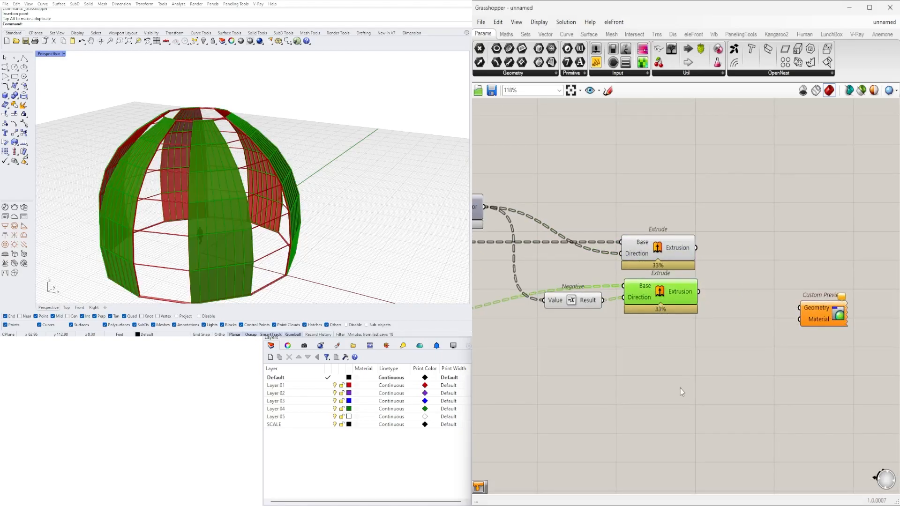
# Step: Add a Colour Swatch as the Custom Preview's Material and connect the lower Extrude's Extrusion to its Geometry
pyautogui.doubleClick(679, 388)
pyautogui.write('SWA')
pyautogui.click(676, 347)
pyautogui.moveTo(712, 387); pyautogui.dragTo(799, 319)
pyautogui.click(679, 293)
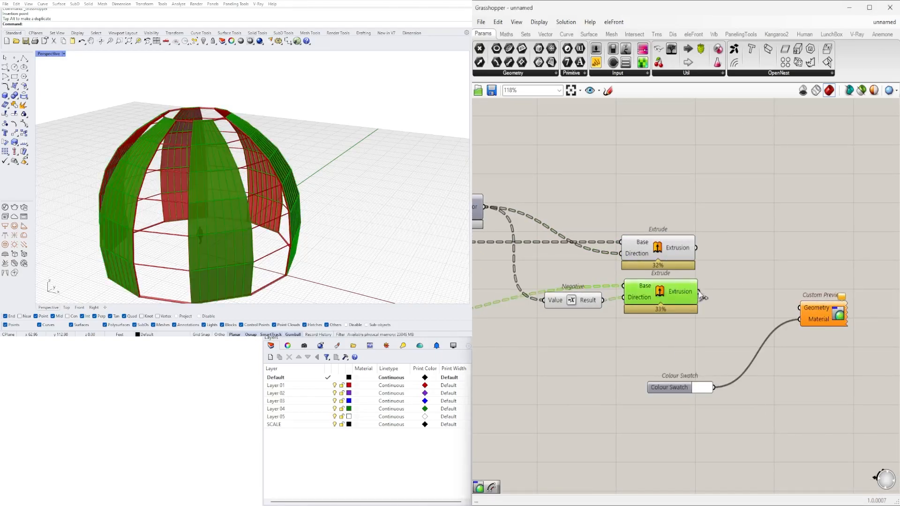
pyautogui.moveTo(699, 292); pyautogui.dragTo(800, 308)
# Step: Set the Colour Swatch to a brown of about hue 19, saturation 45 and value 61
pyautogui.click(702, 388)
pyautogui.click(763, 389)
pyautogui.moveTo(737, 442); pyautogui.dragTo(737, 442)
pyautogui.moveTo(753, 393); pyautogui.dragTo(758, 396)
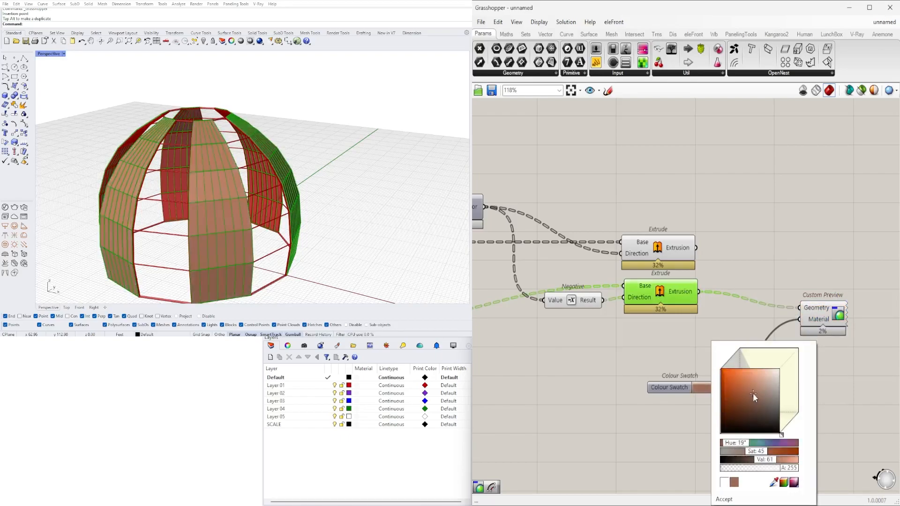
# Step: Turn off the lower Extrude's own preview and reposition the Custom Preview component
pyautogui.moveTo(693, 336); pyautogui.dragTo(579, 282)
pyautogui.middleClick(592, 280)
pyautogui.click(633, 253)
pyautogui.click(815, 272)
pyautogui.moveTo(819, 313); pyautogui.dragTo(838, 303)
pyautogui.click(835, 359)
# Step: Examine the dome with the brown-coloured strips from outside, with the Custom Preview selected
pyautogui.click(679, 256)
pyautogui.moveTo(338, 202); pyautogui.dragTo(317, 234, button='right')
pyautogui.scroll(5, 242, 218)
pyautogui.scroll(-5, 253, 218)
pyautogui.click(759, 267)
pyautogui.moveTo(853, 306); pyautogui.dragTo(808, 320, button='right')
pyautogui.scroll(-1, 808, 320)
pyautogui.click(725, 304)
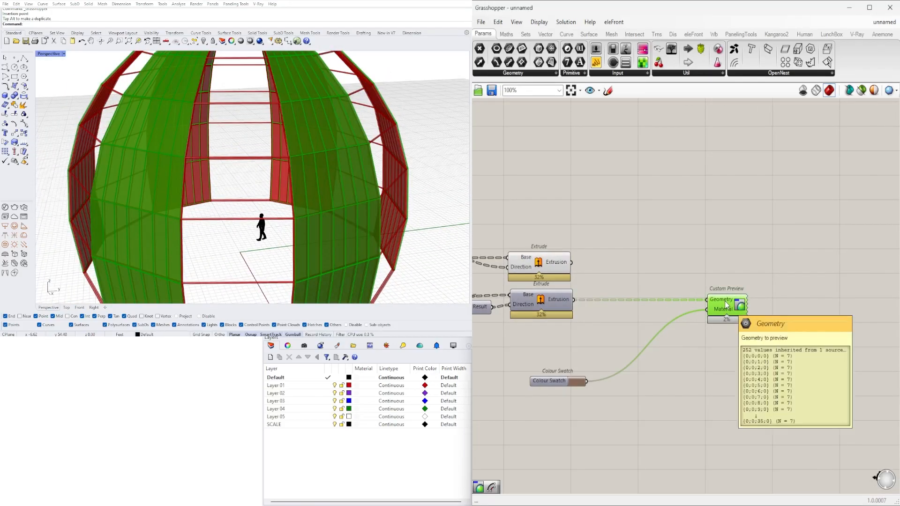
# Step: Try to feed List Length's List input from Brep Join's Breps output instead of the Boundary Surfaces
pyautogui.scroll(4, 286, 205)
pyautogui.moveTo(286, 204); pyautogui.dragTo(346, 234, button='right')
pyautogui.moveTo(515, 300); pyautogui.dragTo(843, 282, button='right')
pyautogui.moveTo(516, 352); pyautogui.dragTo(899, 321, button='right')
pyautogui.click(529, 309)
pyautogui.click(653, 296)
pyautogui.moveTo(726, 281); pyautogui.dragTo(519, 300, button='right')
pyautogui.click(566, 262)
pyautogui.moveTo(567, 264); pyautogui.dragTo(625, 263, button='right')
pyautogui.moveTo(643, 250); pyautogui.dragTo(557, 347)
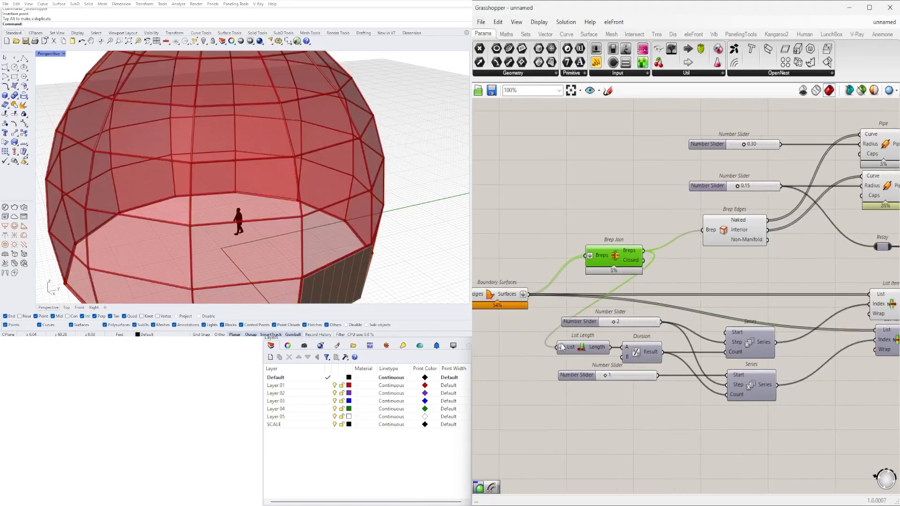
pyautogui.rightClick(563, 347)
pyautogui.click(582, 394)
# Step: Try to feed List Length with the Faces of a Deconstruct Brep placed after Brep Join
pyautogui.doubleClick(649, 269)
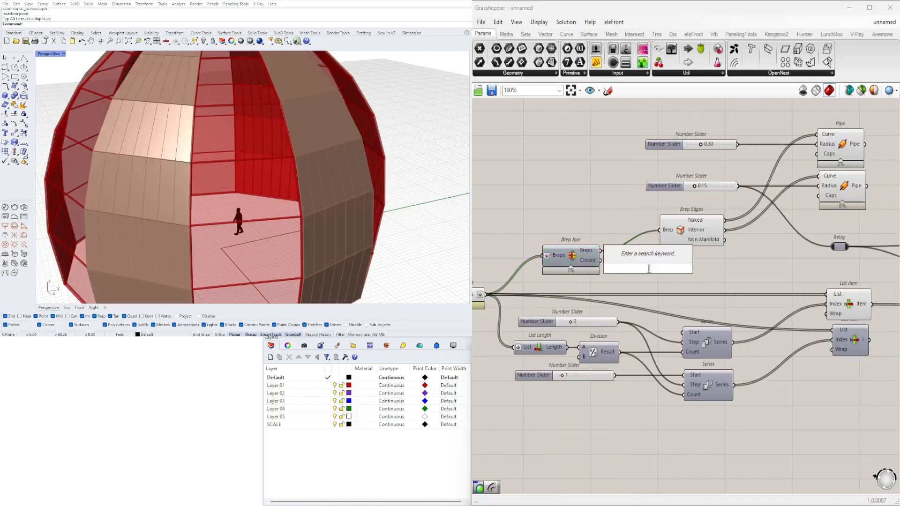
pyautogui.write('DEC')
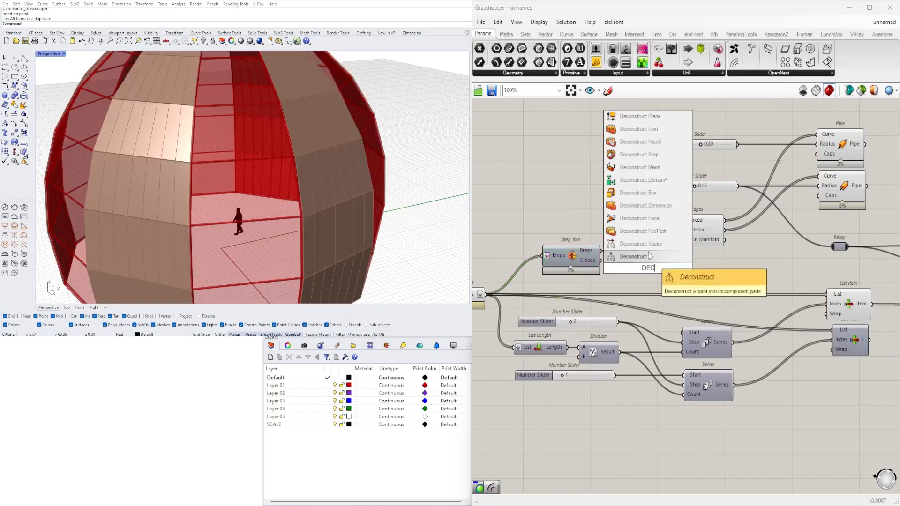
pyautogui.click(633, 155)
pyautogui.moveTo(648, 268); pyautogui.dragTo(612, 268)
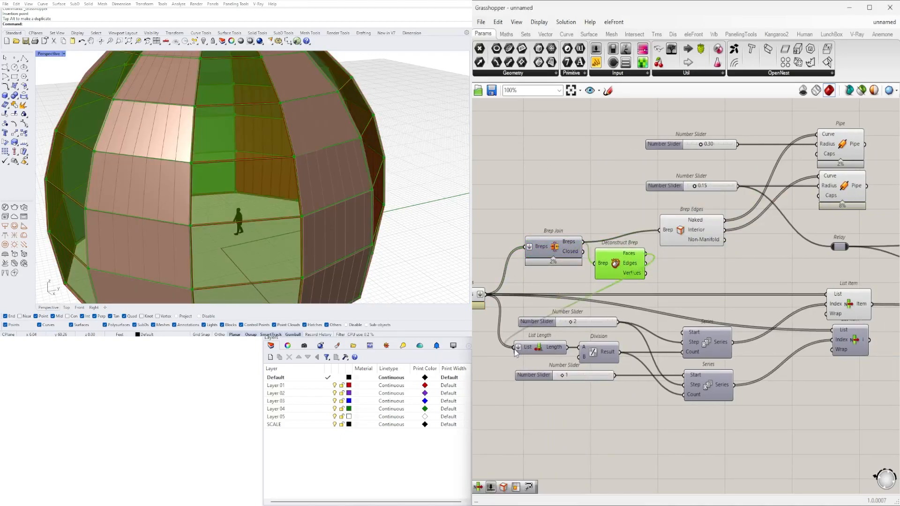
pyautogui.moveTo(589, 353); pyautogui.dragTo(632, 350, button='right')
pyautogui.click(718, 281)
pyautogui.click(675, 268)
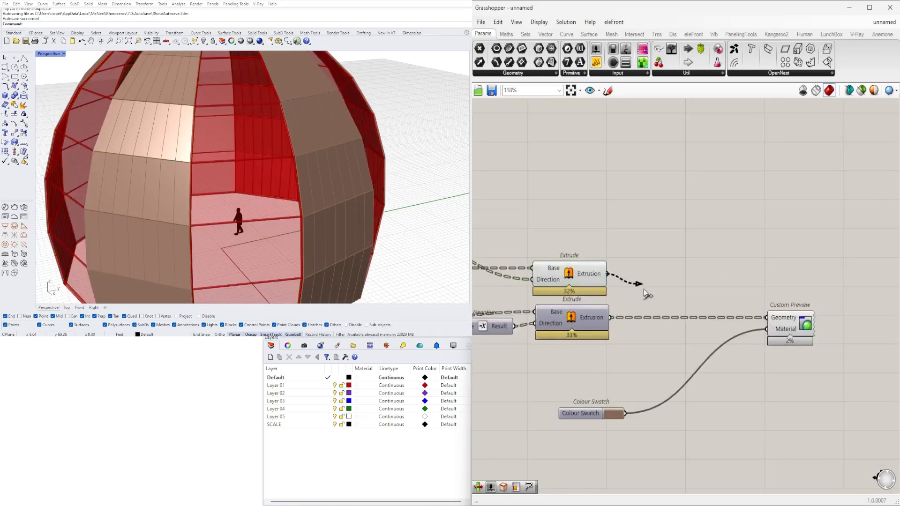
# Step: Connect the upper Extrude's Extrusion to Custom Preview's Geometry as well and hide that input's wires
pyautogui.keyDown('shift'); pyautogui.moveTo(618, 277); pyautogui.dragTo(769, 318); pyautogui.keyUp('shift')
pyautogui.rightClick(771, 318)
pyautogui.moveTo(803, 348)
pyautogui.click(893, 372)
pyautogui.moveTo(305, 139); pyautogui.dragTo(234, 140, button='right')
pyautogui.scroll(4, 179, 157)
pyautogui.scroll(-5, 180, 157)
pyautogui.moveTo(337, 194); pyautogui.dragTo(305, 189, button='right')
pyautogui.scroll(-2, 650, 292)
# Step: Delete the leftover components upstream of the extrusions
pyautogui.moveTo(650, 292); pyautogui.dragTo(762, 303, button='right')
pyautogui.click(721, 255)
pyautogui.moveTo(537, 368); pyautogui.dragTo(778, 289, button='right')
pyautogui.scroll(-3, 738, 339)
pyautogui.moveTo(726, 367); pyautogui.dragTo(539, 298)
pyautogui.scroll(5, 631, 277)
pyautogui.press('Delete')
# Step: Insert a Relay on the wire between the first List Item and Deconstruct Brep
pyautogui.scroll(-3, 633, 279)
pyautogui.moveTo(611, 303); pyautogui.dragTo(773, 317, button='right')
pyautogui.moveTo(645, 336); pyautogui.dragTo(795, 366, button='right')
pyautogui.moveTo(709, 250); pyautogui.dragTo(692, 309, button='right')
pyautogui.moveTo(603, 297); pyautogui.dragTo(605, 293)
pyautogui.click(686, 262)
pyautogui.scroll(-2, 684, 259)
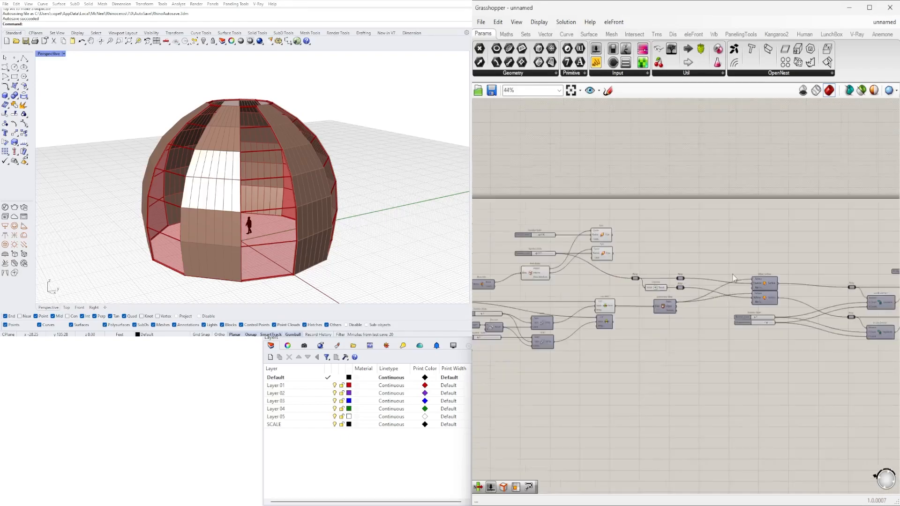
pyautogui.scroll(2, 779, 293)
pyautogui.moveTo(621, 324); pyautogui.dragTo(630, 324)
pyautogui.scroll(-2, 679, 328)
pyautogui.scroll(4, 557, 316)
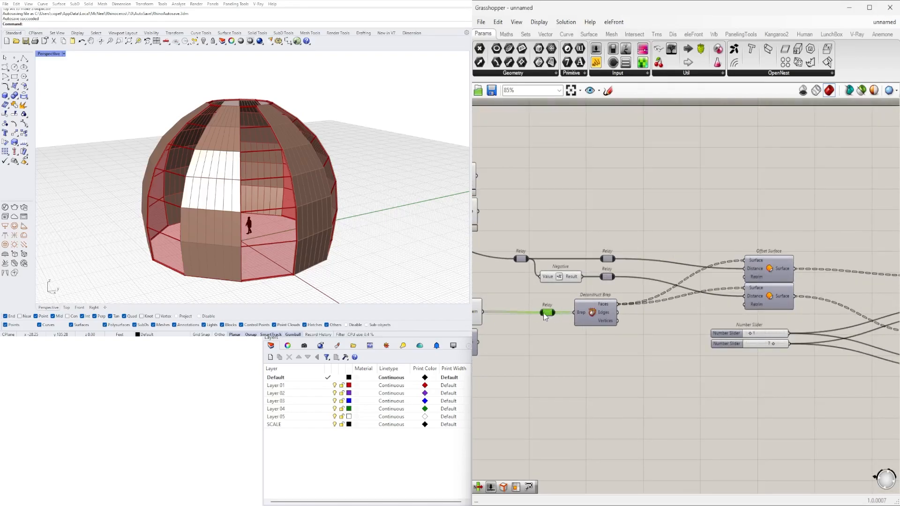
# Step: Duplicate the whole panel chain below the original and feed the copied Relay from the second List Item
pyautogui.scroll(-1, 563, 328)
pyautogui.moveTo(811, 391); pyautogui.dragTo(543, 295)
pyautogui.scroll(-2, 633, 265)
pyautogui.scroll(7, 641, 280)
pyautogui.moveTo(642, 280); pyautogui.dragTo(650, 360)
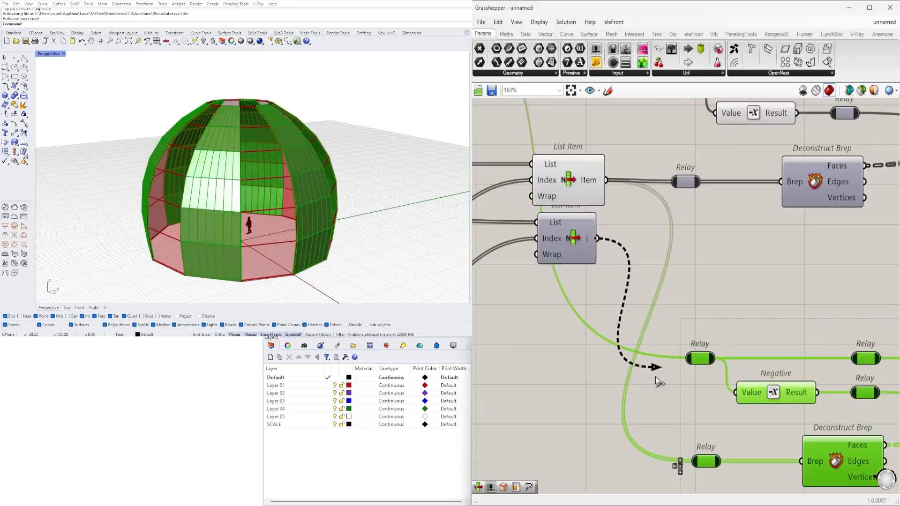
pyautogui.scroll(8, 286, 121)
pyautogui.moveTo(337, 125); pyautogui.dragTo(305, 145, button='right')
pyautogui.scroll(-8, 231, 137)
pyautogui.scroll(-4, 727, 328)
pyautogui.moveTo(727, 328); pyautogui.dragTo(523, 283, button='right')
# Step: Set the copied chain's upper division slider to 7 and its lower one to 1
pyautogui.click(681, 438)
pyautogui.moveTo(726, 392); pyautogui.dragTo(550, 369, button='right')
pyautogui.scroll(8, 549, 368)
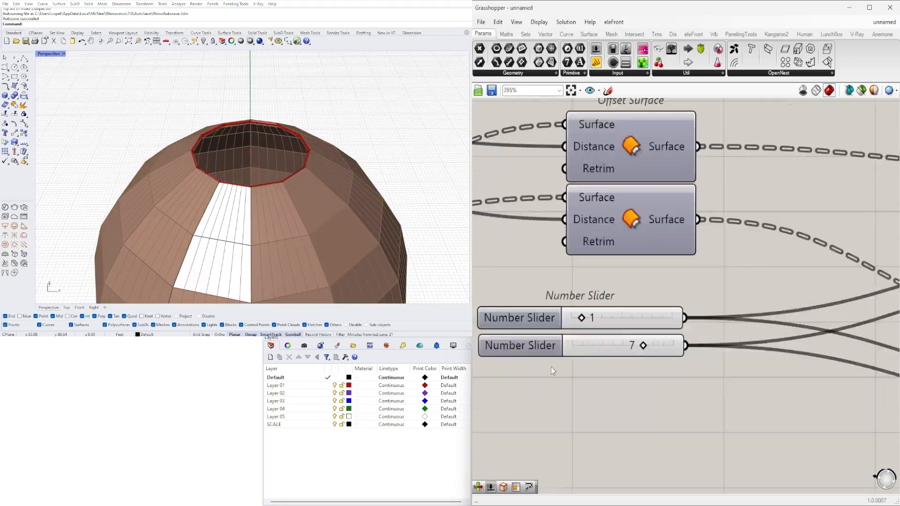
pyautogui.moveTo(678, 353); pyautogui.dragTo(581, 352)
pyautogui.write('7')
pyautogui.press('Return')
pyautogui.doubleClick(600, 357)
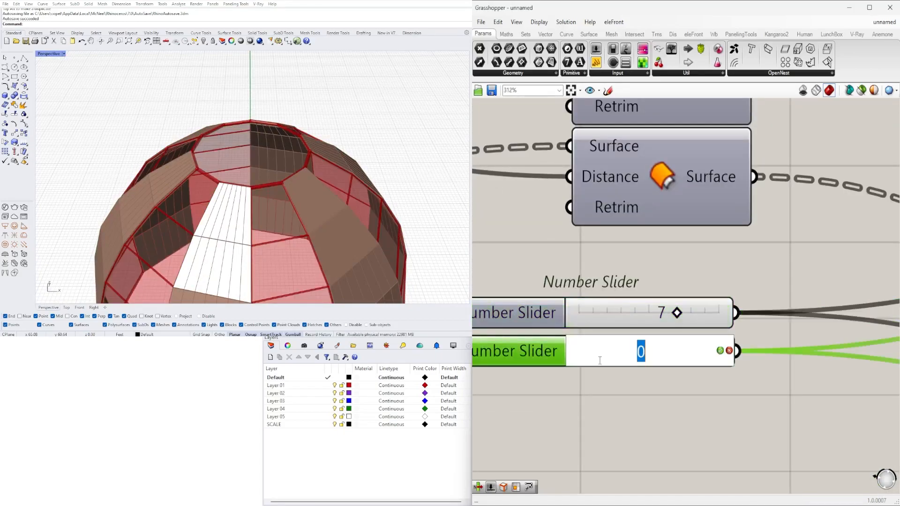
pyautogui.write('1')
pyautogui.press('Return')
# Step: Examine the strip directions on the neighbouring dome panels from several viewpoints
pyautogui.scroll(-4, 335, 234)
pyautogui.moveTo(335, 234); pyautogui.dragTo(263, 253, button='right')
pyautogui.scroll(8, 187, 70)
pyautogui.moveTo(186, 71); pyautogui.dragTo(356, 101, button='right')
pyautogui.scroll(-5, 135, 79)
pyautogui.scroll(-6, 352, 120)
pyautogui.scroll(-5, 703, 263)
pyautogui.moveTo(797, 263); pyautogui.dragTo(586, 263, button='right')
pyautogui.moveTo(881, 262); pyautogui.dragTo(689, 319, button='right')
pyautogui.moveTo(231, 161); pyautogui.dragTo(233, 186, button='right')
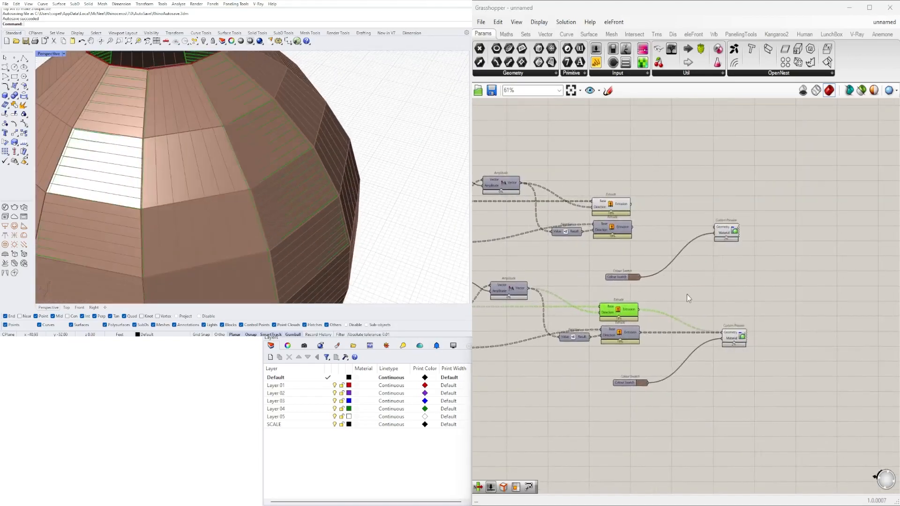
# Step: Collect both Extrusion outputs of the copied chain in a new Brep parameter and turn off its first Extrude's preview
pyautogui.click(734, 335)
pyautogui.click(734, 354)
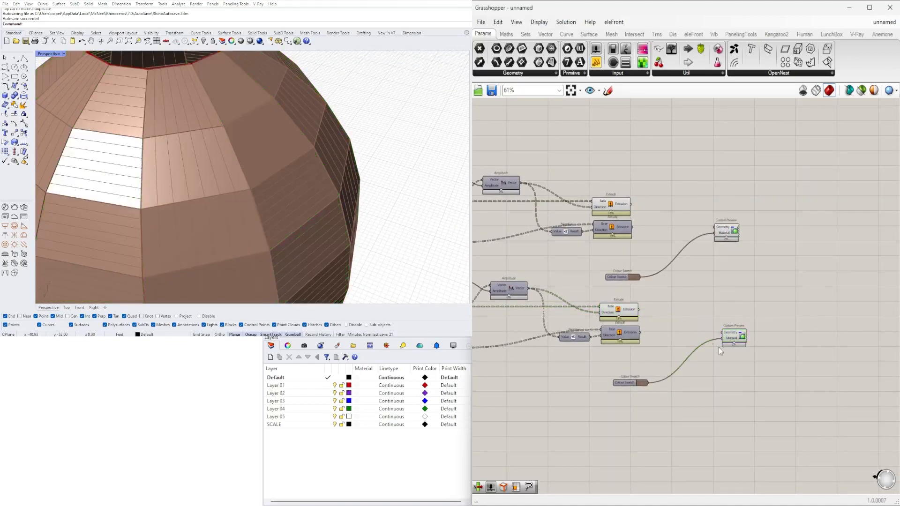
pyautogui.scroll(4, 684, 316)
pyautogui.doubleClick(690, 300)
pyautogui.write('brep')
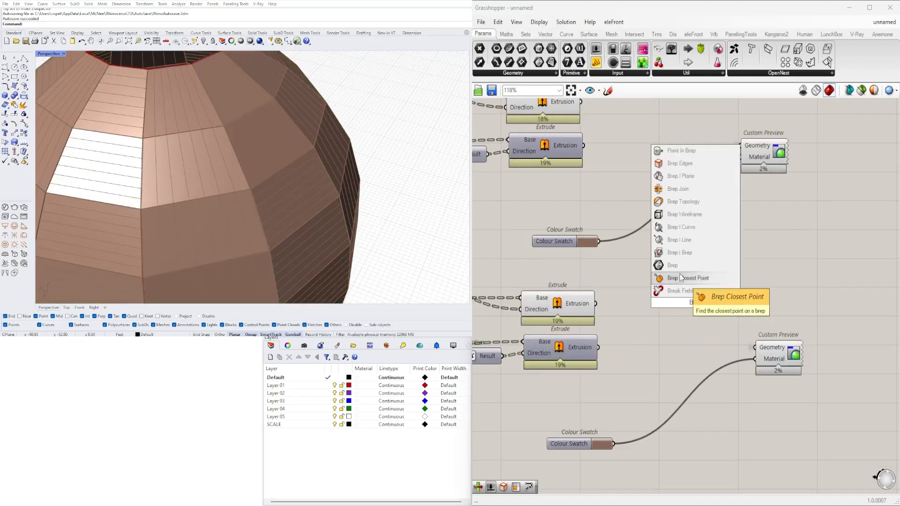
pyautogui.click(692, 271)
pyautogui.moveTo(595, 304); pyautogui.dragTo(683, 301)
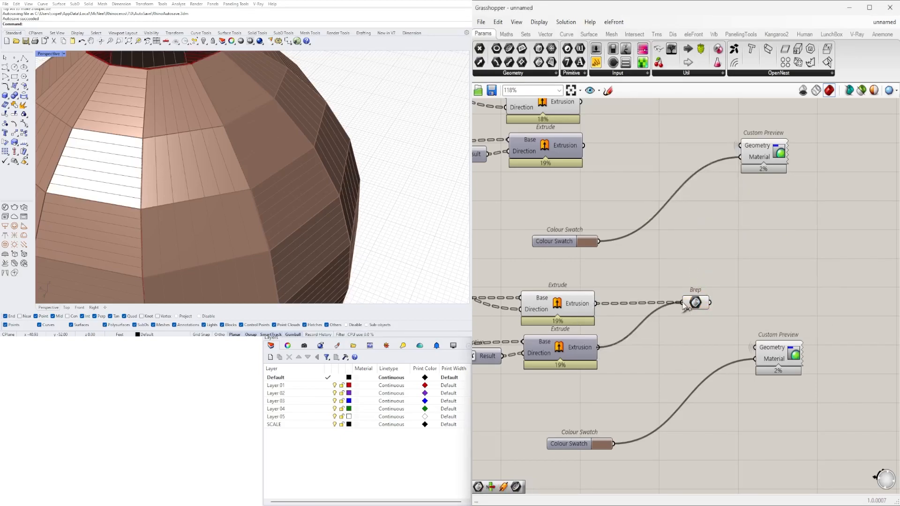
pyautogui.click(665, 356)
pyautogui.scroll(-3, 560, 340)
pyautogui.scroll(1, 595, 325)
pyautogui.click(554, 313)
pyautogui.middleClick(554, 312)
pyautogui.click(579, 295)
# Step: Duplicate the Brep parameter for the original chain's two Extrusions and make it the only Geometry source of that Custom Preview
pyautogui.moveTo(654, 322); pyautogui.dragTo(618, 357, button='right')
pyautogui.keyDown('alt'); pyautogui.moveTo(614, 355); pyautogui.dragTo(614, 218); pyautogui.keyUp('alt')
pyautogui.moveTo(529, 208); pyautogui.dragTo(596, 216)
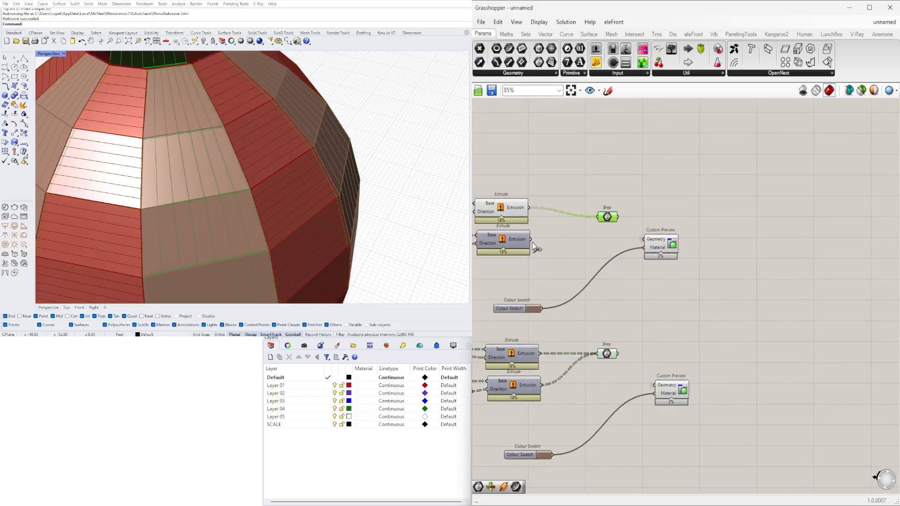
pyautogui.click(655, 248)
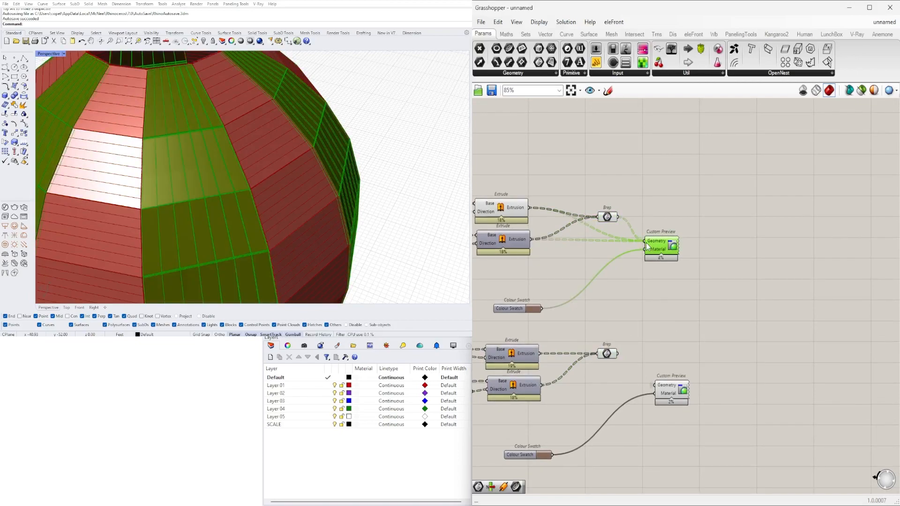
pyautogui.keyDown('ctrl'); pyautogui.moveTo(536, 239); pyautogui.dragTo(531, 239); pyautogui.keyUp('ctrl')
pyautogui.click(651, 227)
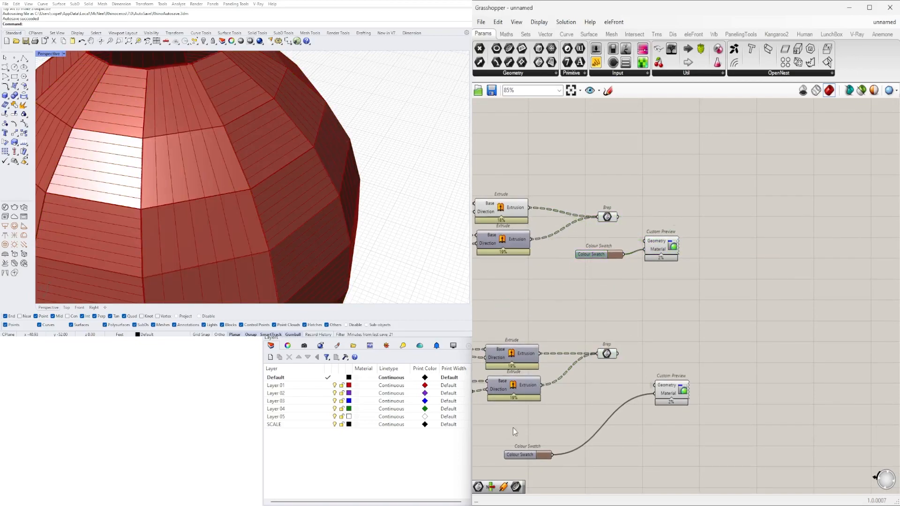
# Step: Rearrange the Custom Preview and Colour Swatch components to make room beside the Brep parameters
pyautogui.moveTo(605, 395); pyautogui.dragTo(657, 294)
pyautogui.click(739, 238)
pyautogui.scroll(2, 676, 242)
pyautogui.moveTo(689, 227); pyautogui.dragTo(650, 277)
pyautogui.click(666, 249)
pyautogui.scroll(-3, 643, 264)
pyautogui.moveTo(624, 309); pyautogui.dragTo(716, 318, button='right')
pyautogui.moveTo(671, 277); pyautogui.dragTo(624, 221)
pyautogui.middleClick(626, 213)
pyautogui.click(592, 197)
pyautogui.scroll(3, 700, 230)
pyautogui.click(727, 255)
pyautogui.moveTo(734, 481); pyautogui.dragTo(725, 357)
pyautogui.scroll(-3, 638, 376)
pyautogui.moveTo(820, 418); pyautogui.dragTo(727, 316)
pyautogui.moveTo(724, 317); pyautogui.dragTo(618, 317, button='right')
pyautogui.moveTo(619, 341); pyautogui.dragTo(711, 342)
pyautogui.scroll(3, 628, 331)
# Step: Add an Area component and connect the Brep parameter to its Geometry
pyautogui.doubleClick(628, 330)
pyautogui.write('area')
pyautogui.click(603, 321)
pyautogui.moveTo(606, 327); pyautogui.dragTo(619, 284)
pyautogui.moveTo(551, 294); pyautogui.dragTo(581, 256)
# Step: Add a Scale component and a number slider of 0.966 connected to its Factor
pyautogui.doubleClick(702, 280)
pyautogui.write('scale')
pyautogui.click(682, 266)
pyautogui.write('.966')
pyautogui.press('Return')
pyautogui.scroll(3, 613, 322)
pyautogui.moveTo(727, 279); pyautogui.dragTo(780, 283)
pyautogui.moveTo(715, 330); pyautogui.dragTo(759, 277)
pyautogui.moveTo(773, 277); pyautogui.dragTo(783, 271)
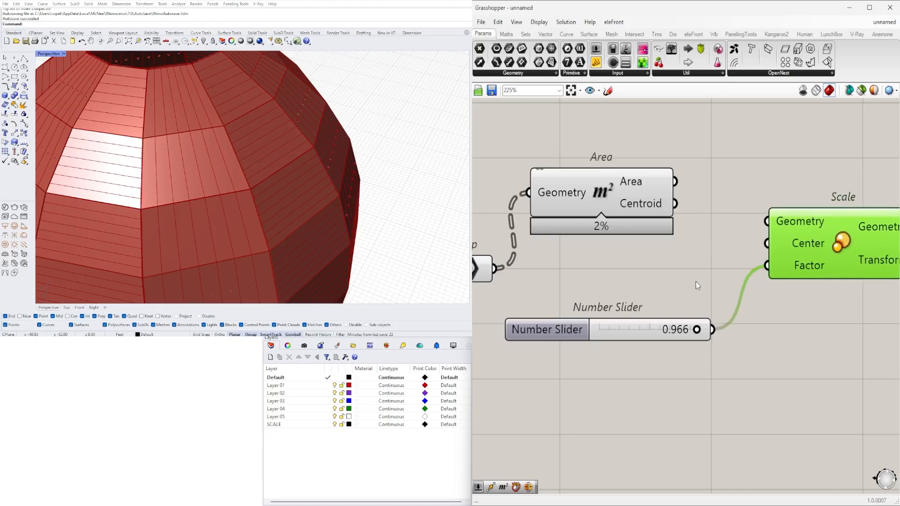
# Step: Connect the Area's Centroid to the Scale's Center and the Brep parameter to the Scale's Geometry, repositioning the components to fit
pyautogui.moveTo(673, 204); pyautogui.dragTo(765, 244)
pyautogui.scroll(-2, 732, 250)
pyautogui.moveTo(651, 211); pyautogui.dragTo(652, 258)
pyautogui.moveTo(797, 328); pyautogui.dragTo(656, 253)
pyautogui.moveTo(623, 280); pyautogui.dragTo(619, 315)
pyautogui.moveTo(559, 263); pyautogui.dragTo(752, 264)
# Step: Place a Relay after the Scale's Geometry output and clear space before the Custom Previews
pyautogui.moveTo(636, 352); pyautogui.dragTo(543, 347, button='right')
pyautogui.click(699, 293)
pyautogui.scroll(-4, 600, 297)
pyautogui.scroll(3, 609, 295)
pyautogui.moveTo(653, 271); pyautogui.dragTo(679, 284)
pyautogui.scroll(-3, 737, 315)
pyautogui.moveTo(717, 299); pyautogui.dragTo(822, 299)
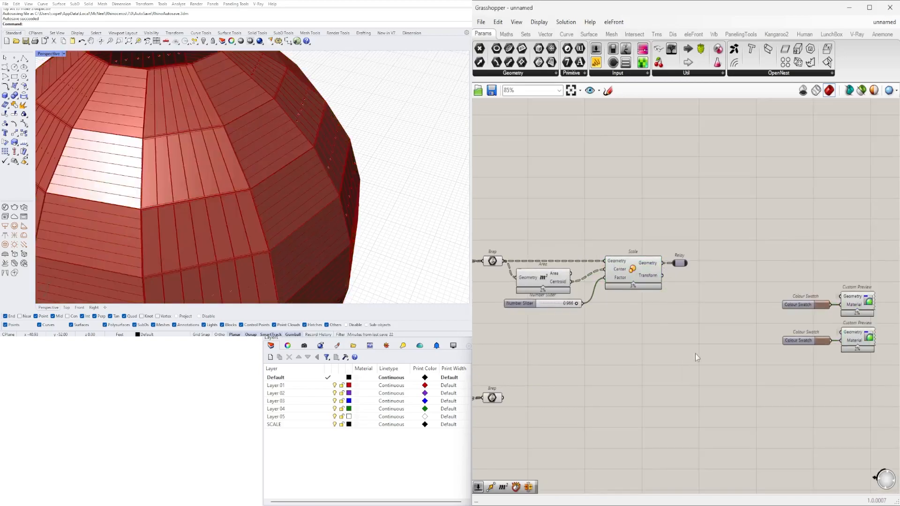
# Step: Insert a Relay between the upper Brep parameter and its Area and Scale, shifting the components to make room for it
pyautogui.moveTo(695, 353); pyautogui.dragTo(780, 350, button='right')
pyautogui.moveTo(579, 256); pyautogui.dragTo(540, 256)
pyautogui.doubleClick(567, 255)
pyautogui.moveTo(792, 322); pyautogui.dragTo(554, 241)
pyautogui.moveTo(717, 263); pyautogui.dragTo(766, 263)
pyautogui.click(657, 333)
pyautogui.moveTo(578, 393); pyautogui.dragTo(547, 393)
pyautogui.click(540, 287)
pyautogui.moveTo(537, 258); pyautogui.dragTo(546, 260)
pyautogui.click(570, 277)
# Step: Copy the Relay, Area, Scale and slider group down to the second chain and connect the lower Brep parameter to its Relay
pyautogui.scroll(-2, 707, 243)
pyautogui.moveTo(795, 326); pyautogui.dragTo(631, 239)
pyautogui.keyDown('alt'); pyautogui.moveTo(691, 271); pyautogui.dragTo(678, 365); pyautogui.keyUp('alt')
pyautogui.scroll(3, 604, 355)
pyautogui.moveTo(593, 346); pyautogui.dragTo(643, 339)
pyautogui.moveTo(705, 359); pyautogui.dragTo(669, 366)
pyautogui.click(672, 305)
# Step: Move the scaling group closer to its Brep parameter
pyautogui.scroll(-3, 670, 303)
pyautogui.scroll(3, 746, 289)
pyautogui.moveTo(822, 299); pyautogui.dragTo(599, 193)
pyautogui.moveTo(648, 221); pyautogui.dragTo(607, 225)
pyautogui.click(628, 303)
pyautogui.scroll(-2, 630, 313)
# Step: Disable the previews of both scaling groups and their Brep parameters
pyautogui.moveTo(742, 408); pyautogui.dragTo(598, 198)
pyautogui.scroll(1, 623, 197)
pyautogui.middleClick(634, 197)
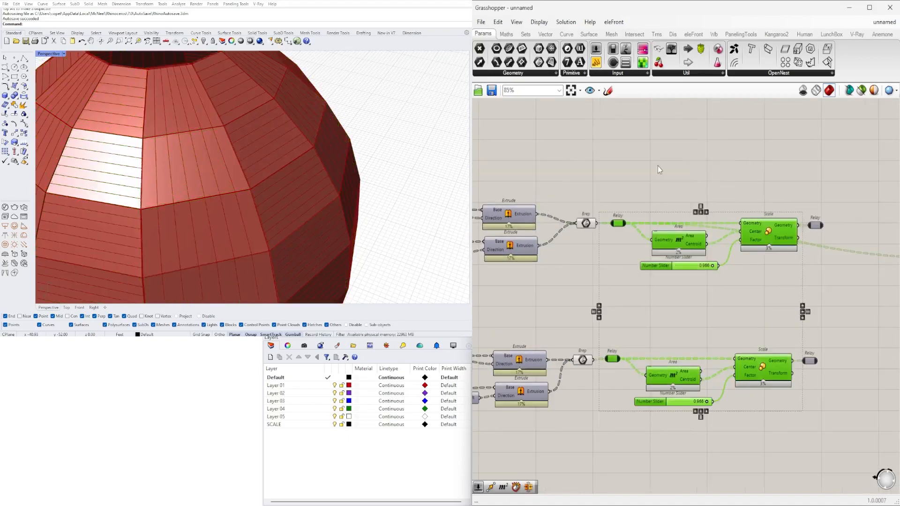
pyautogui.click(635, 155)
pyautogui.moveTo(811, 324); pyautogui.dragTo(615, 357, button='right')
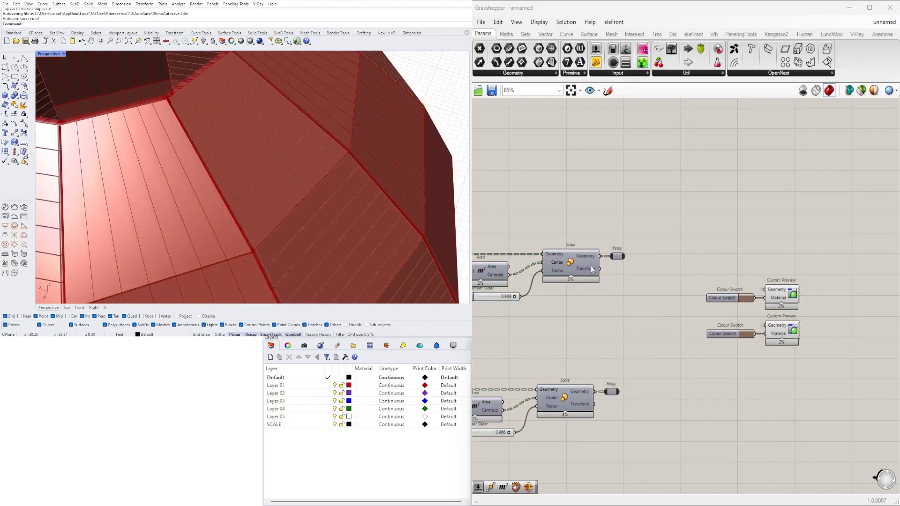
pyautogui.scroll(-3, 771, 241)
pyautogui.middleClick(628, 243)
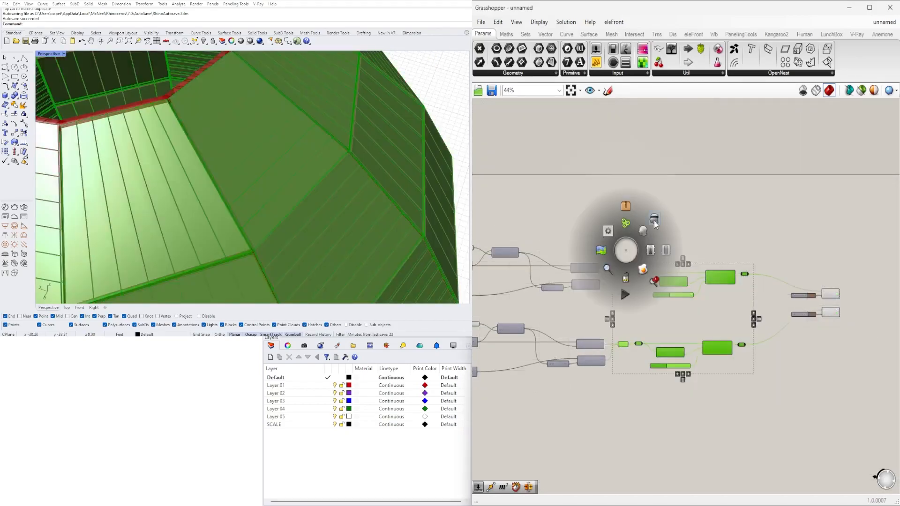
# Step: Set the upper Scale's Factor slider to 0.98 and move it between the two chains
pyautogui.scroll(8, 679, 288)
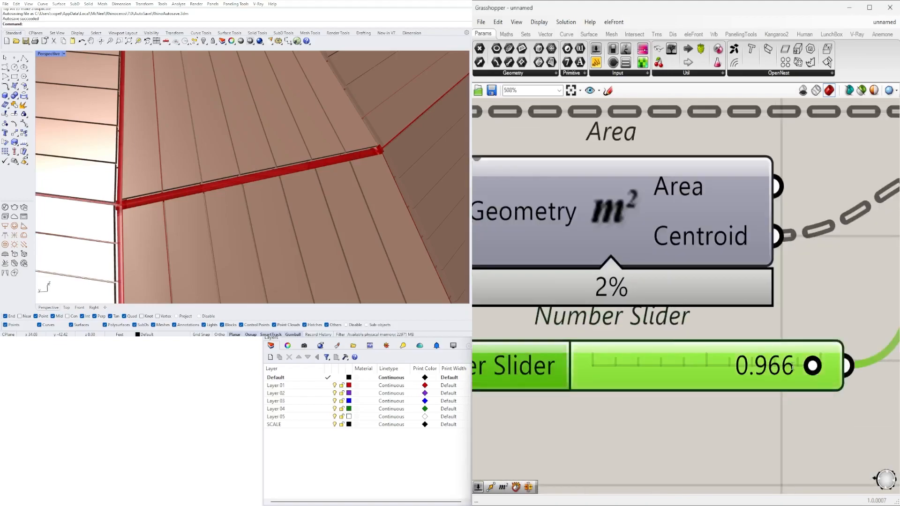
pyautogui.doubleClick(787, 359)
pyautogui.write('.98')
pyautogui.press('Return')
pyautogui.scroll(-6, 696, 311)
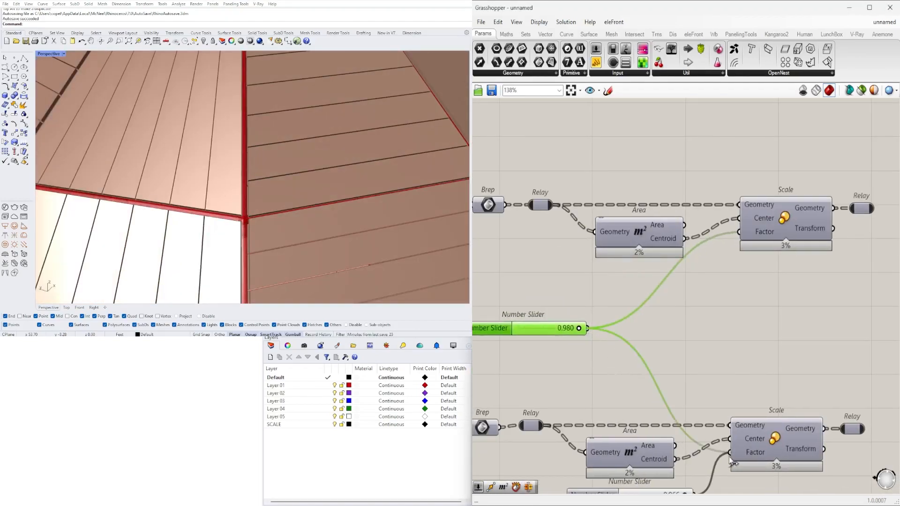
pyautogui.scroll(-2, 664, 363)
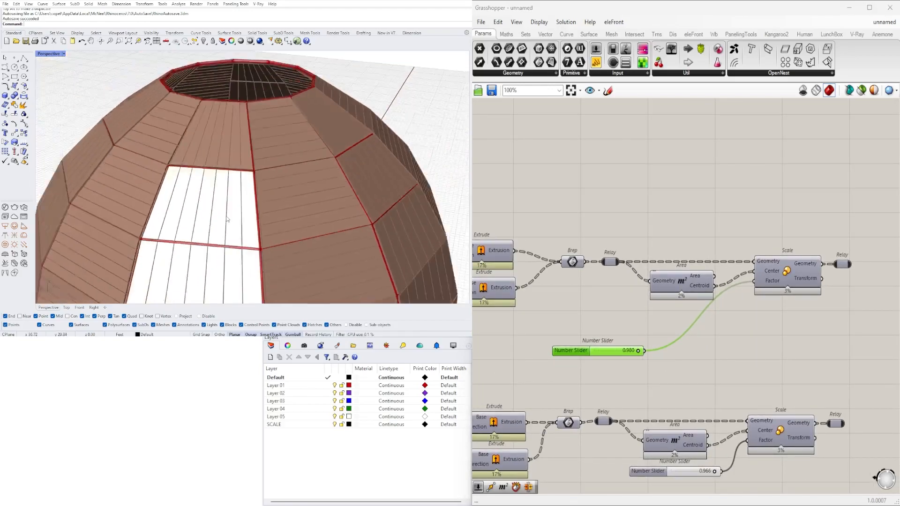
# Step: Set the Factor slider to 0.99 and use it for the lower Scale's Factor as well, replacing that chain's own slider
pyautogui.scroll(5, 208, 236)
pyautogui.scroll(5, 132, 262)
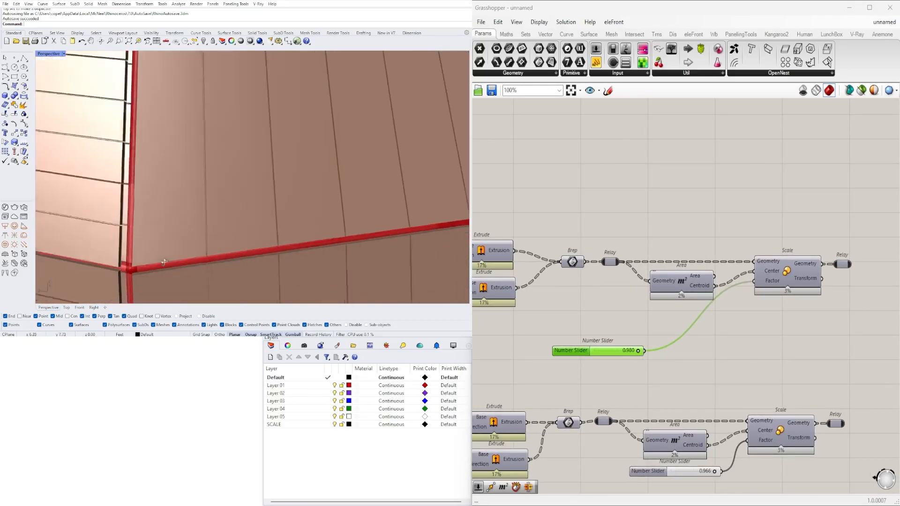
pyautogui.scroll(4, 649, 355)
pyautogui.doubleClick(650, 354)
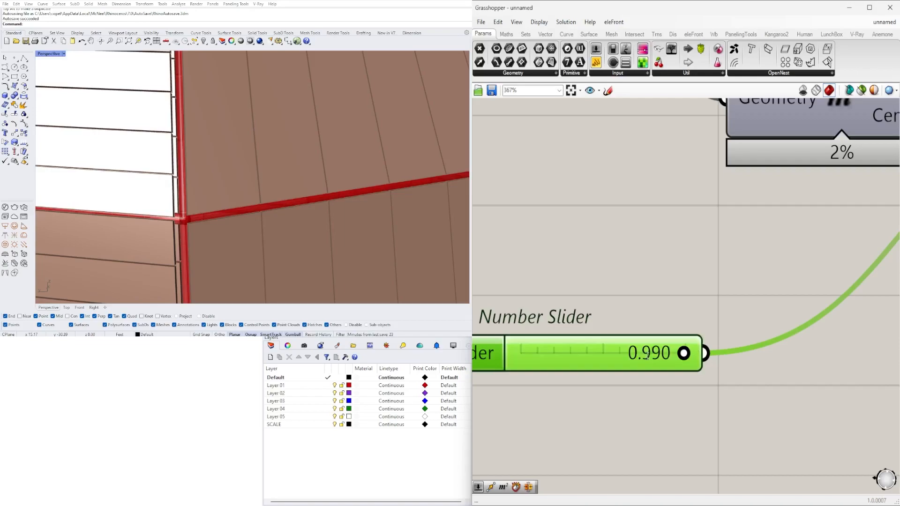
pyautogui.scroll(-5, 648, 355)
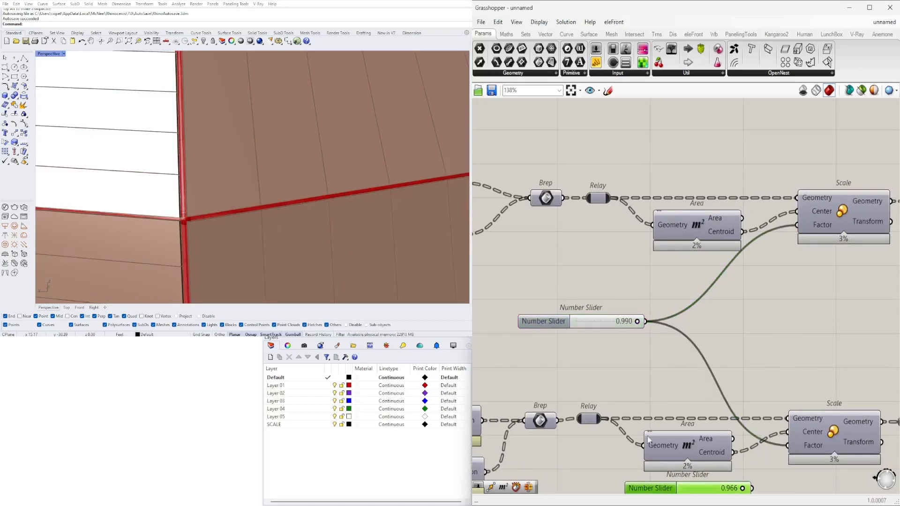
# Step: Delete the unused 0.966 slider and set the shared Factor slider to 0.98
pyautogui.scroll(10, 679, 401)
pyautogui.moveTo(699, 265)
pyautogui.mouseDown()
pyautogui.moveTo(634, 265)
pyautogui.moveTo(697, 276)
pyautogui.mouseUp()
pyautogui.doubleClick(687, 278)
pyautogui.write('.98')
pyautogui.press('Return')
pyautogui.scroll(-10, 179, 214)
pyautogui.moveTo(179, 214); pyautogui.dragTo(174, 228, button='right')
pyautogui.scroll(-14, 657, 271)
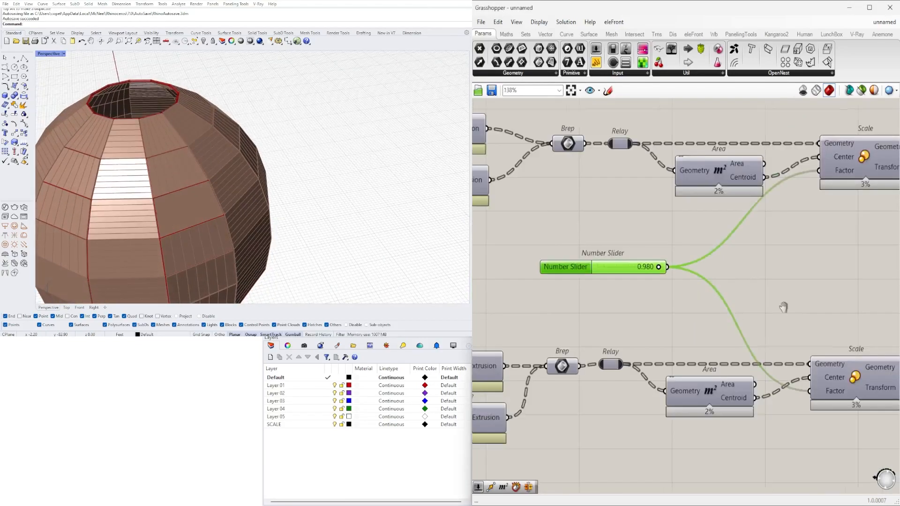
# Step: Change the lower Custom Preview's Colour Swatch to a dark brown and check the two-tone dome
pyautogui.scroll(5, 758, 292)
pyautogui.click(750, 305)
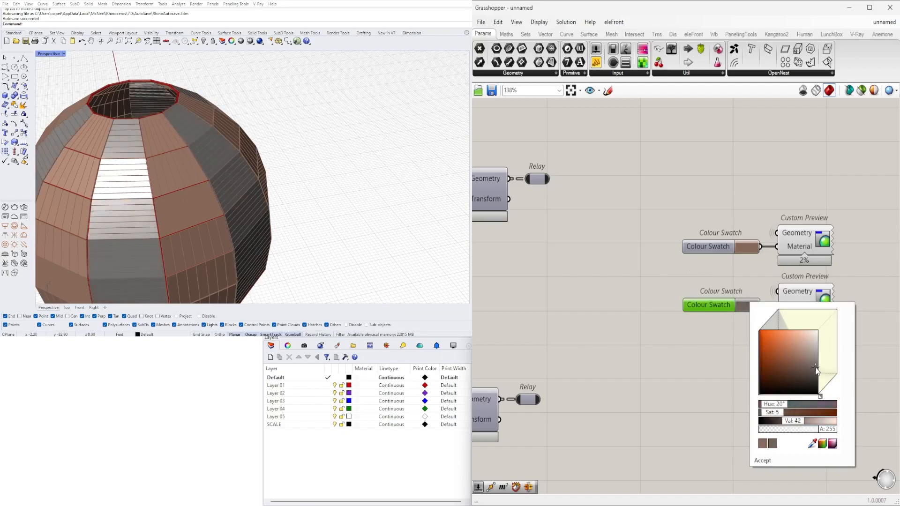
pyautogui.moveTo(815, 368); pyautogui.dragTo(806, 376)
pyautogui.click(564, 221)
pyautogui.scroll(-3, 253, 178)
pyautogui.moveTo(253, 183); pyautogui.dragTo(283, 201, button='right')
pyautogui.scroll(4, 203, 187)
pyautogui.scroll(-4, 202, 186)
pyautogui.moveTo(203, 187); pyautogui.dragTo(211, 193, button='right')
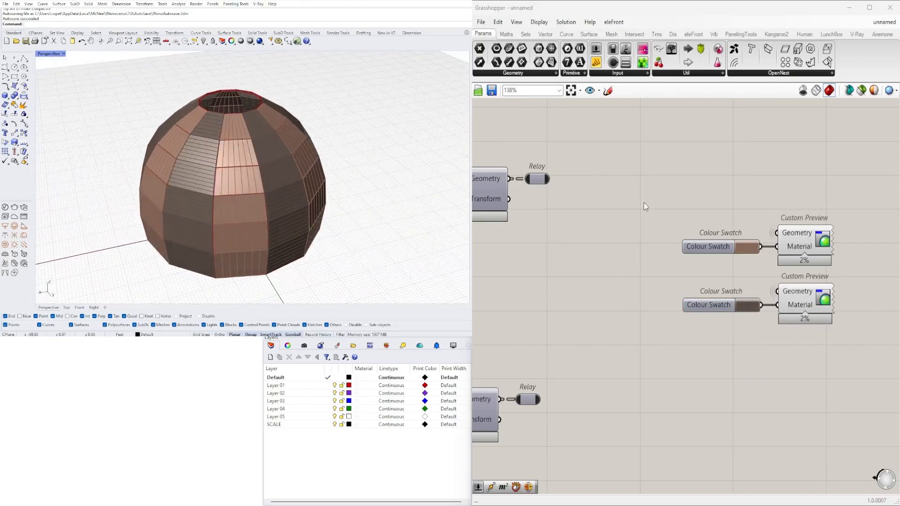
# Step: Add two Geometry parameters and connect the upper and lower Scale Relays to them
pyautogui.scroll(-3, 695, 316)
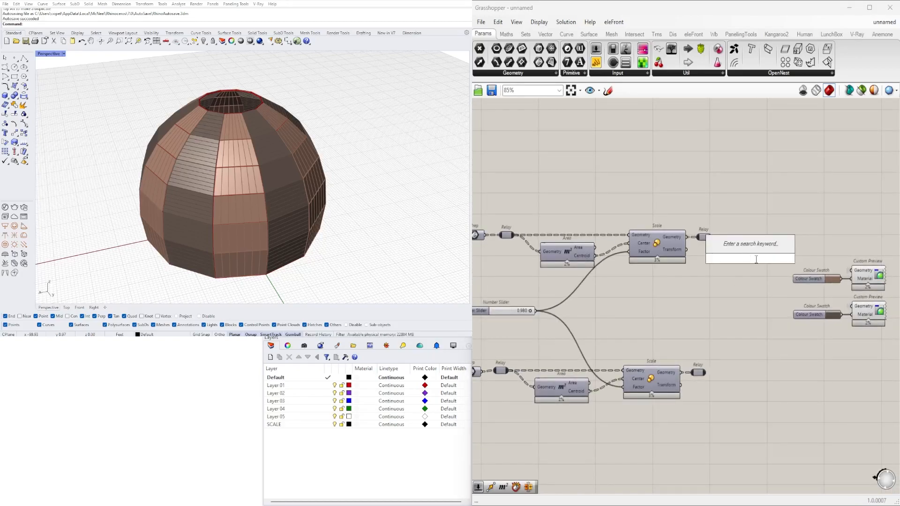
pyautogui.click(759, 251)
pyautogui.moveTo(760, 258); pyautogui.dragTo(801, 242)
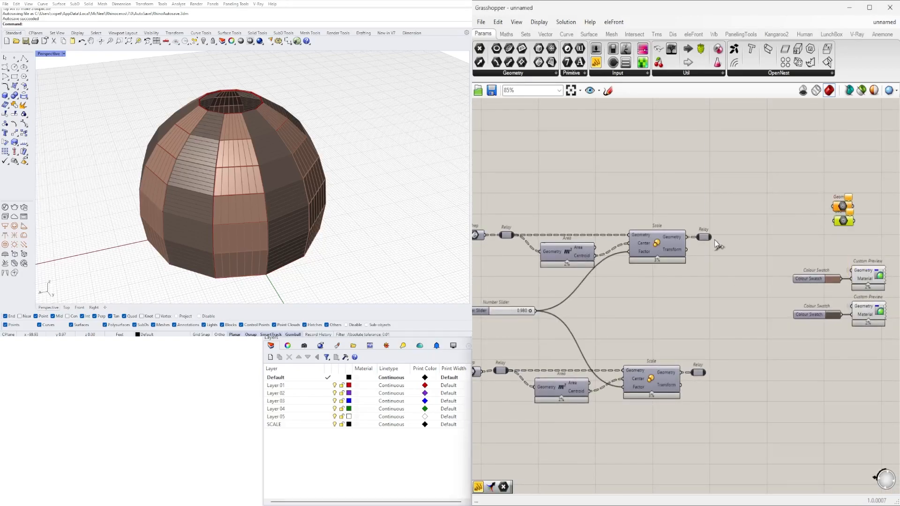
pyautogui.moveTo(711, 237); pyautogui.dragTo(834, 207)
pyautogui.moveTo(822, 236); pyautogui.dragTo(834, 221)
pyautogui.moveTo(843, 221); pyautogui.dragTo(844, 225)
# Step: Connect each Geometry parameter to its own Custom Preview's Geometry input and arrange the components together
pyautogui.click(746, 332)
pyautogui.moveTo(860, 243); pyautogui.dragTo(778, 244, button='right')
pyautogui.moveTo(821, 353); pyautogui.dragTo(719, 262)
pyautogui.moveTo(745, 279); pyautogui.dragTo(809, 244)
pyautogui.click(826, 211)
pyautogui.scroll(2, 792, 208)
pyautogui.moveTo(763, 206); pyautogui.dragTo(858, 247)
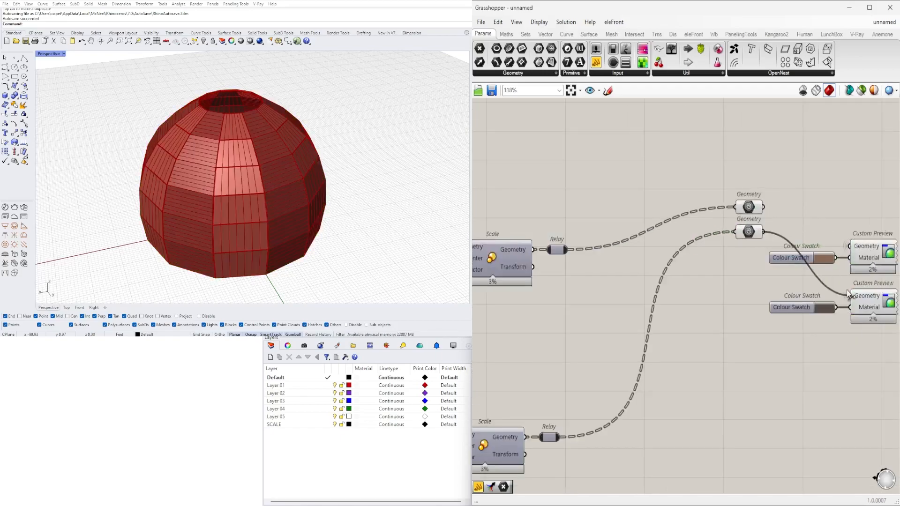
pyautogui.moveTo(747, 208); pyautogui.dragTo(745, 208)
pyautogui.moveTo(747, 208); pyautogui.dragTo(720, 249)
pyautogui.click(797, 280)
# Step: Disable the previews of the Geometry parameters and Custom Previews so the strip panels are hidden
pyautogui.moveTo(866, 280); pyautogui.dragTo(711, 277, button='right')
pyautogui.scroll(-3, 711, 277)
pyautogui.moveTo(742, 315); pyautogui.dragTo(766, 263)
pyautogui.moveTo(339, 253); pyautogui.dragTo(329, 470, button='right')
pyautogui.moveTo(563, 328); pyautogui.dragTo(607, 314, button='right')
pyautogui.moveTo(699, 284); pyautogui.dragTo(656, 227)
pyautogui.middleClick(663, 223)
pyautogui.click(684, 206)
pyautogui.scroll(10, 214, 105)
pyautogui.scroll(-2, 619, 328)
pyautogui.moveTo(652, 309); pyautogui.dragTo(606, 319, button='right')
pyautogui.moveTo(776, 286); pyautogui.dragTo(717, 211)
pyautogui.moveTo(300, 211); pyautogui.dragTo(305, 122, button='right')
pyautogui.scroll(-6, 304, 141)
pyautogui.scroll(-4, 562, 328)
pyautogui.moveTo(562, 328); pyautogui.dragTo(739, 328, button='right')
pyautogui.moveTo(549, 362); pyautogui.dragTo(713, 368, button='right')
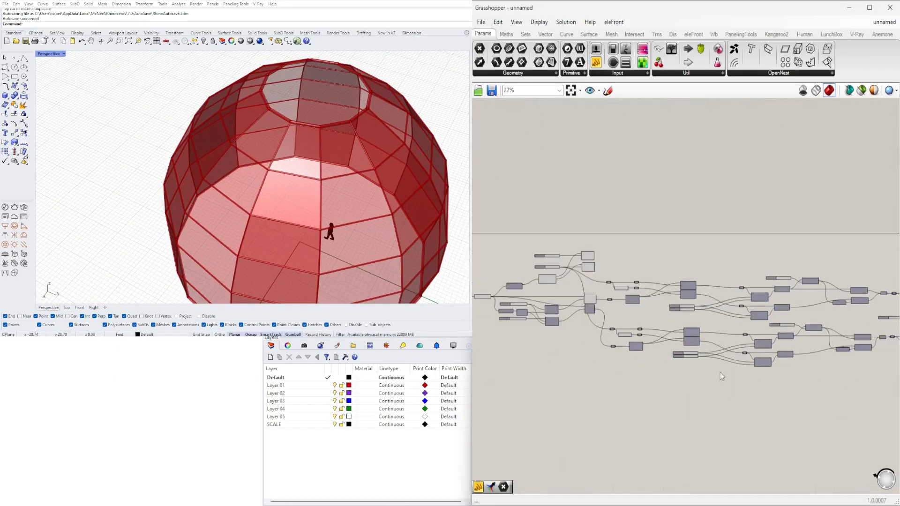
# Step: Disable the previews of the panelling components in the middle of the definition and keep the two Pipes previewed
pyautogui.moveTo(726, 400); pyautogui.dragTo(526, 246)
pyautogui.middleClick(540, 243)
pyautogui.click(560, 226)
pyautogui.scroll(9, 575, 252)
pyautogui.moveTo(689, 356); pyautogui.dragTo(651, 255)
pyautogui.middleClick(651, 255)
pyautogui.click(669, 235)
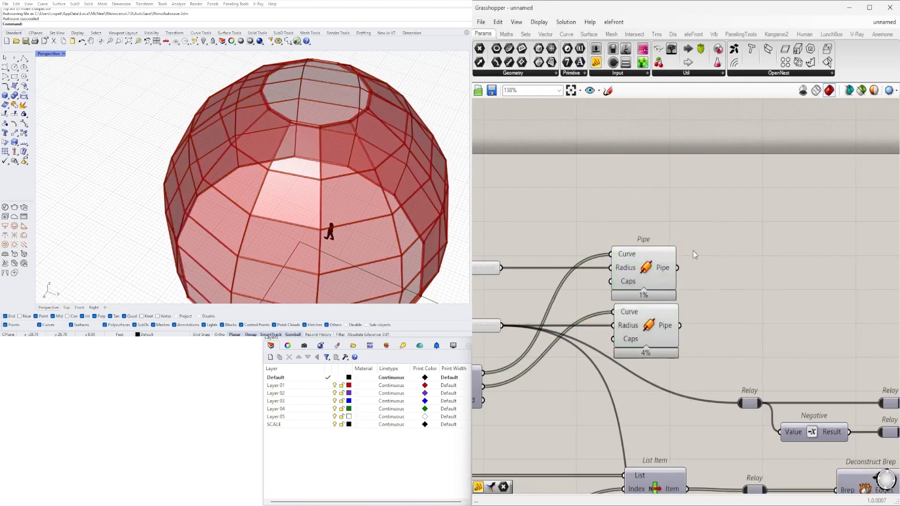
# Step: Disable the preview of the Boundary Surfaces component
pyautogui.scroll(-9, 693, 251)
pyautogui.scroll(9, 566, 297)
pyautogui.moveTo(609, 321); pyautogui.dragTo(598, 231)
pyautogui.middleClick(598, 230)
pyautogui.click(616, 212)
pyautogui.moveTo(304, 206); pyautogui.dragTo(361, 146, button='right')
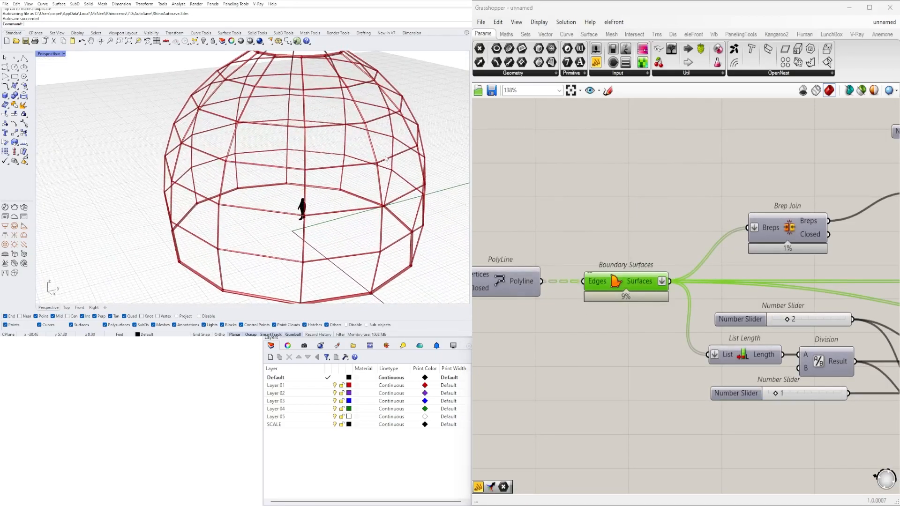
# Step: Review the definition along its chains, ending at the Isotrim, Deconstruct Brep and PolyLine components
pyautogui.scroll(-7, 718, 234)
pyautogui.moveTo(849, 248); pyautogui.dragTo(626, 262, button='right')
pyautogui.scroll(-2, 627, 263)
pyautogui.moveTo(806, 270); pyautogui.dragTo(645, 271, button='right')
pyautogui.scroll(7, 868, 281)
pyautogui.scroll(-4, 750, 272)
pyautogui.scroll(-4, 578, 330)
pyautogui.scroll(7, 584, 286)
pyautogui.moveTo(525, 239); pyautogui.dragTo(797, 260, button='right')
pyautogui.scroll(-1, 564, 255)
pyautogui.moveTo(528, 248); pyautogui.dragTo(652, 255, button='right')
# Step: Toggle the Deconstruct Brep's preview twice to inspect its output
pyautogui.rightClick(559, 271)
pyautogui.click(577, 290)
pyautogui.rightClick(551, 273)
pyautogui.click(573, 293)
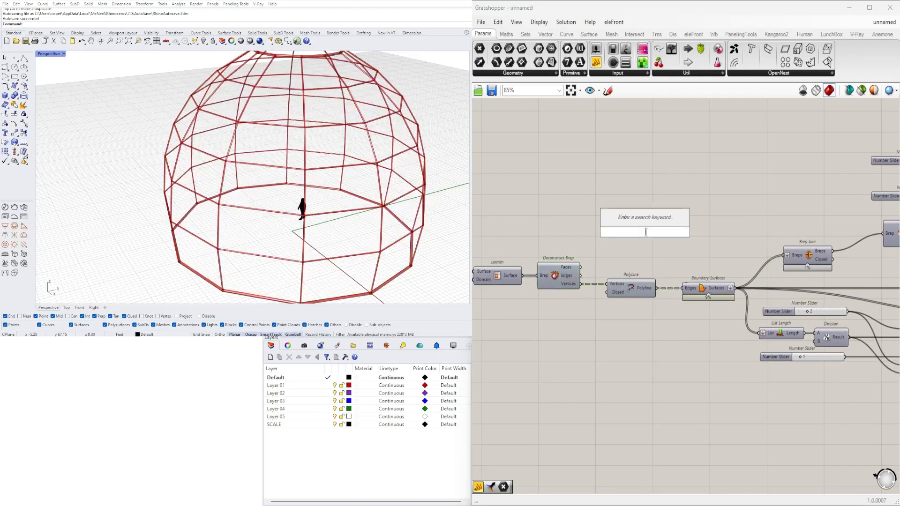
# Step: Add a PolyLine fed by two List Items, both taking their List from the Deconstruct Brep's Vertices
pyautogui.moveTo(622, 211); pyautogui.dragTo(719, 214)
pyautogui.click(571, 287)
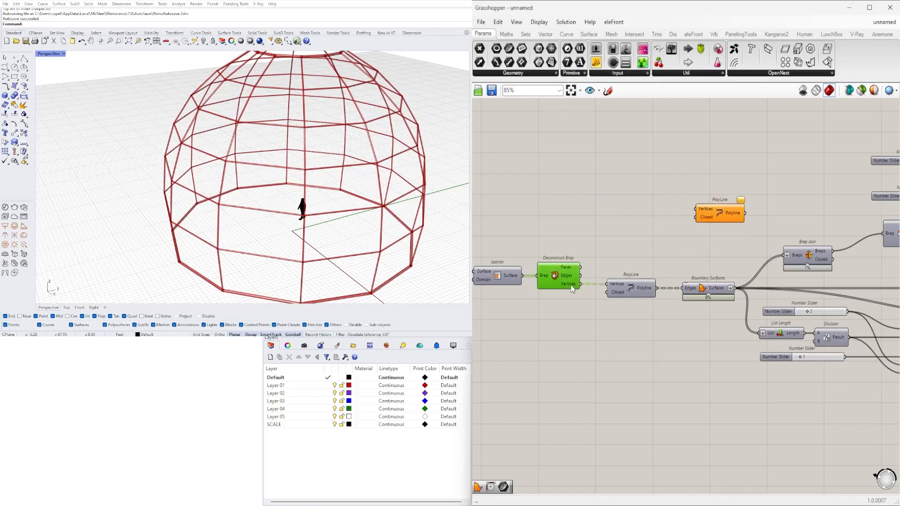
pyautogui.click(620, 242)
pyautogui.write('item')
pyautogui.press('Return')
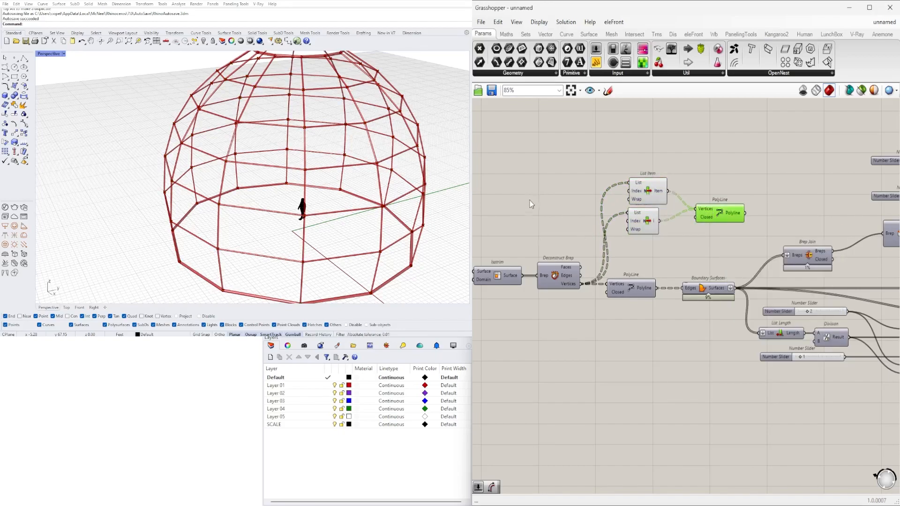
# Step: Add number sliders of 0 and 2 and connect them to the Index inputs of the upper and lower List Items
pyautogui.write('0')
pyautogui.press('Return')
pyautogui.scroll(2, 515, 195)
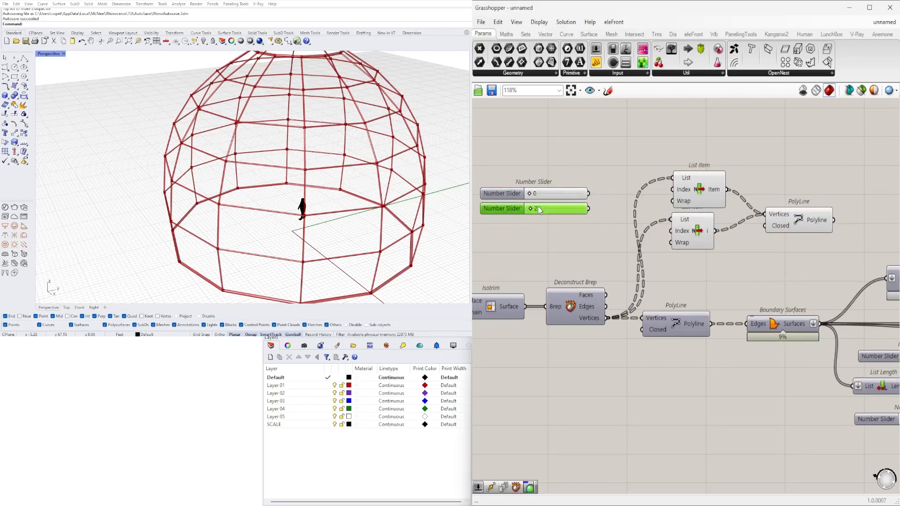
pyautogui.moveTo(588, 209); pyautogui.dragTo(672, 230)
pyautogui.moveTo(703, 253); pyautogui.dragTo(570, 256, button='right')
pyautogui.click(656, 222)
pyautogui.scroll(-4, 356, 201)
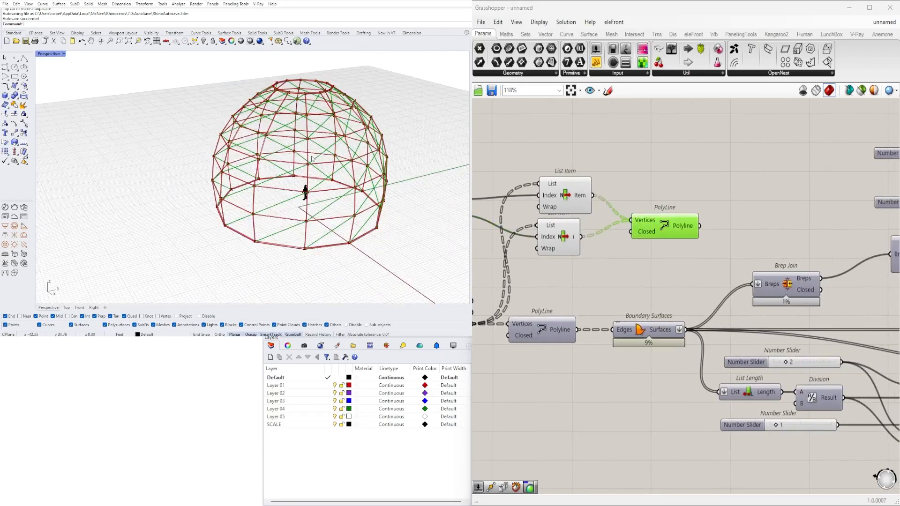
# Step: Inspect the panel diagonals on the dome and align the lower List Item beneath the upper one
pyautogui.moveTo(356, 193); pyautogui.dragTo(328, 211, button='right')
pyautogui.scroll(2, 591, 225)
pyautogui.moveTo(620, 247); pyautogui.dragTo(625, 248)
pyautogui.click(643, 281)
pyautogui.scroll(-1, 640, 277)
pyautogui.moveTo(643, 282); pyautogui.dragTo(784, 299, button='right')
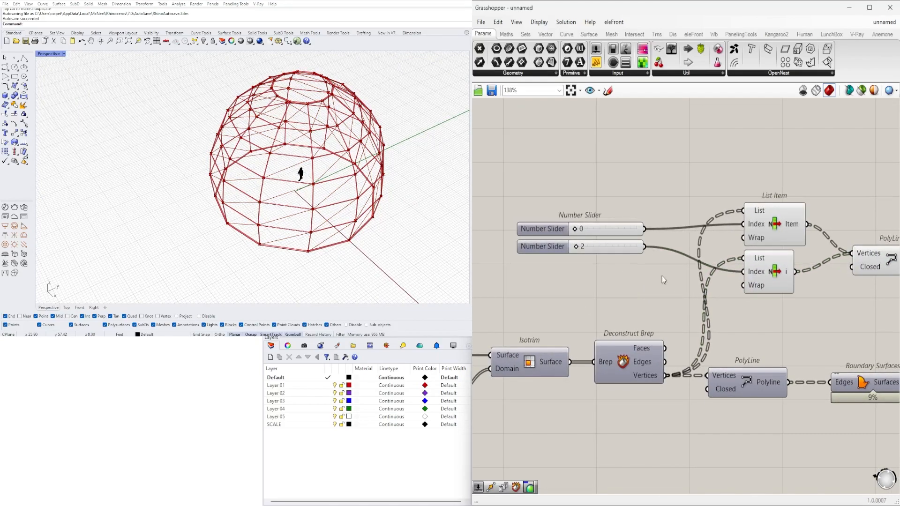
# Step: Reposition the number sliders, two List Items and diagonal PolyLine as a group above the Deconstruct Brep
pyautogui.scroll(2, 613, 235)
pyautogui.moveTo(658, 272); pyautogui.dragTo(642, 229)
pyautogui.scroll(-2, 697, 217)
pyautogui.moveTo(698, 217); pyautogui.dragTo(537, 203, button='right')
pyautogui.scroll(3, 352, 187)
pyautogui.moveTo(352, 188); pyautogui.dragTo(398, 192, button='right')
pyautogui.scroll(-1, 665, 250)
pyautogui.moveTo(719, 228); pyautogui.dragTo(803, 304, button='right')
pyautogui.scroll(-4, 736, 285)
pyautogui.scroll(3, 656, 290)
pyautogui.scroll(1, 588, 238)
pyautogui.moveTo(588, 190); pyautogui.dragTo(778, 243, button='right')
pyautogui.scroll(-4, 590, 238)
pyautogui.scroll(2, 618, 243)
pyautogui.moveTo(664, 246); pyautogui.dragTo(485, 204)
pyautogui.scroll(1, 543, 206)
pyautogui.moveTo(555, 248); pyautogui.dragTo(548, 215)
pyautogui.scroll(-3, 609, 258)
pyautogui.moveTo(665, 257); pyautogui.dragTo(750, 268, button='right')
pyautogui.scroll(5, 665, 294)
pyautogui.scroll(1, 665, 298)
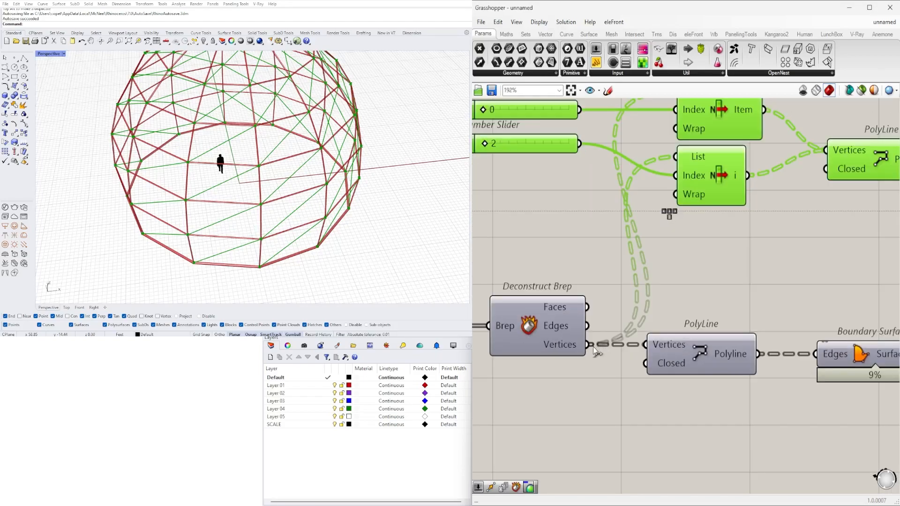
# Step: Insert a Relay on the wire from the Deconstruct Brep's Vertices to the PolyLine feeding Boundary Surfaces
pyautogui.moveTo(717, 339); pyautogui.dragTo(760, 338)
pyautogui.moveTo(875, 396); pyautogui.dragTo(736, 400, button='right')
pyautogui.scroll(-1, 736, 400)
pyautogui.click(736, 400)
pyautogui.scroll(1, 511, 364)
pyautogui.moveTo(500, 346); pyautogui.dragTo(581, 377, button='right')
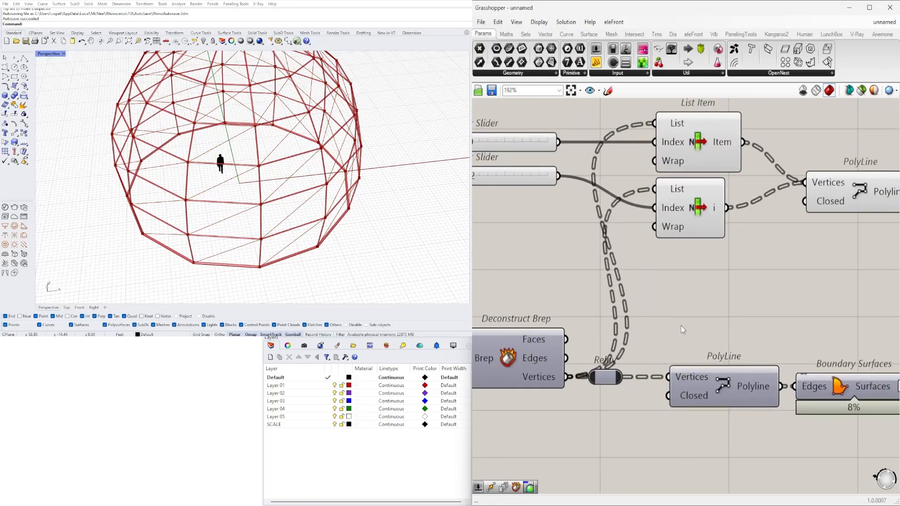
pyautogui.click(698, 314)
# Step: Move the diagonal sliders, List Items and PolyLine closer to the Deconstruct Brep and check the resulting diagonals
pyautogui.scroll(-5, 699, 314)
pyautogui.moveTo(588, 194); pyautogui.dragTo(811, 287)
pyautogui.moveTo(773, 253); pyautogui.dragTo(786, 279)
pyautogui.click(791, 300)
pyautogui.scroll(2, 787, 277)
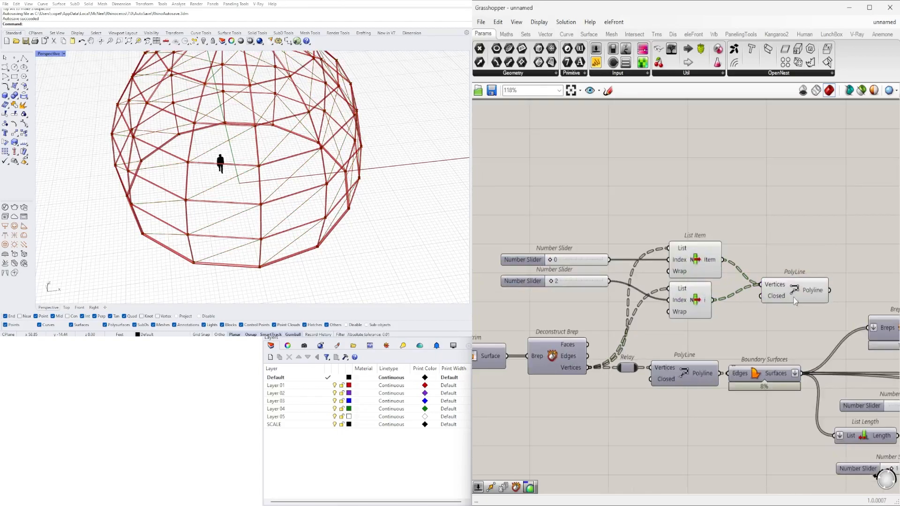
pyautogui.moveTo(798, 257); pyautogui.dragTo(640, 260, button='right')
pyautogui.scroll(-4, 158, 225)
pyautogui.moveTo(158, 225); pyautogui.dragTo(265, 183, button='right')
pyautogui.moveTo(582, 282); pyautogui.dragTo(696, 292, button='right')
pyautogui.scroll(-1, 696, 292)
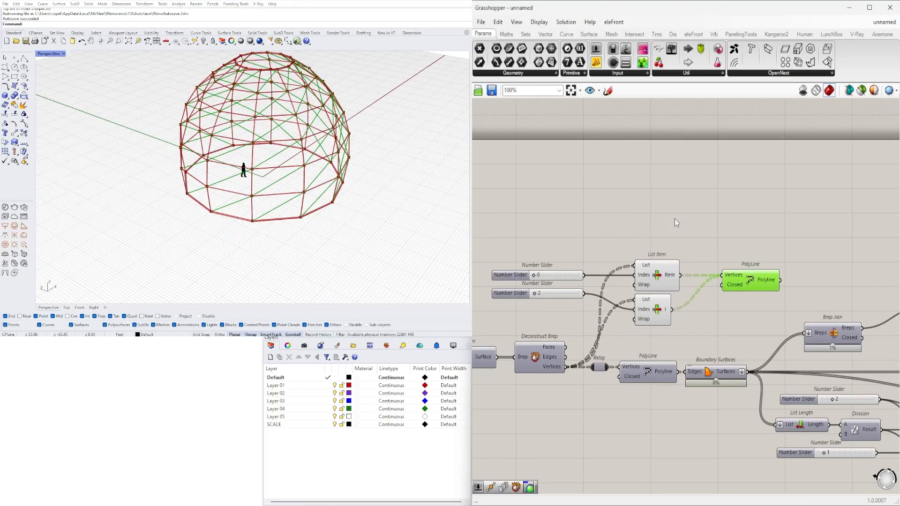
# Step: Duplicate the sliders, List Items and PolyLine above the originals and set the copied index sliders to 1 and 3
pyautogui.moveTo(681, 318); pyautogui.dragTo(521, 340)
pyautogui.moveTo(648, 243); pyautogui.dragTo(648, 243)
pyautogui.scroll(5, 529, 215)
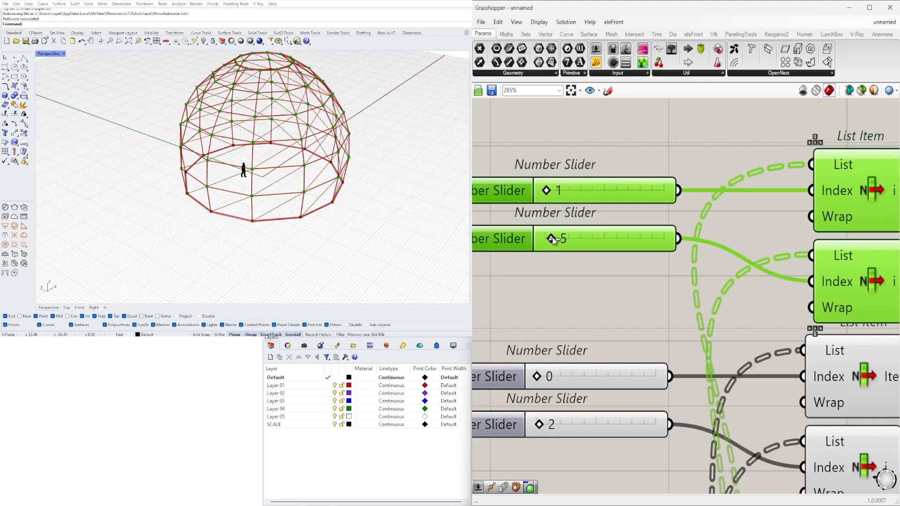
pyautogui.click(549, 276)
pyautogui.moveTo(426, 201); pyautogui.dragTo(425, 222, button='right')
pyautogui.scroll(-5, 561, 286)
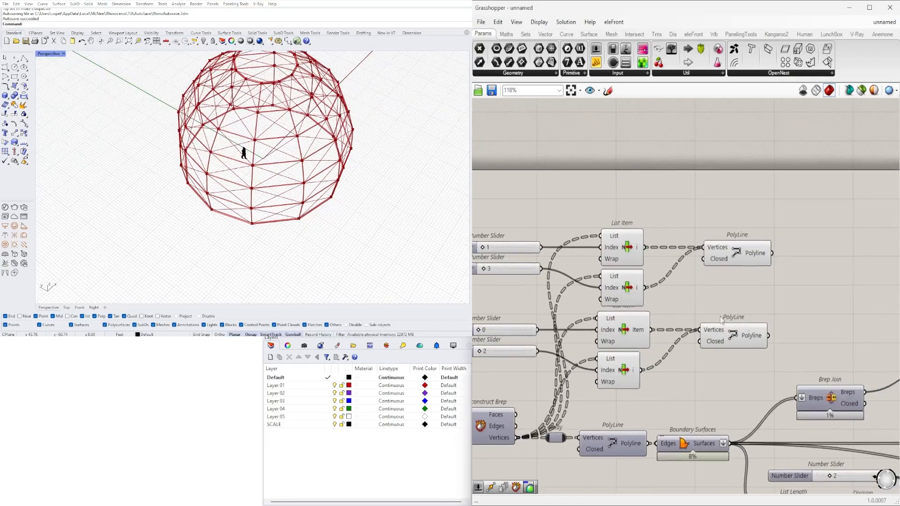
# Step: Examine both sets of crossing panel diagonals on the dome
pyautogui.scroll(4, 568, 286)
pyautogui.scroll(-4, 555, 247)
pyautogui.moveTo(555, 248); pyautogui.dragTo(497, 257, button='right')
pyautogui.moveTo(801, 331); pyautogui.dragTo(731, 235)
pyautogui.moveTo(323, 193); pyautogui.dragTo(351, 155, button='right')
pyautogui.moveTo(848, 277); pyautogui.dragTo(629, 307, button='right')
pyautogui.scroll(-2, 630, 307)
# Step: Add a Brep | Curve intersection component beside the two diagonal PolyLines
pyautogui.click(605, 250)
pyautogui.scroll(2, 606, 250)
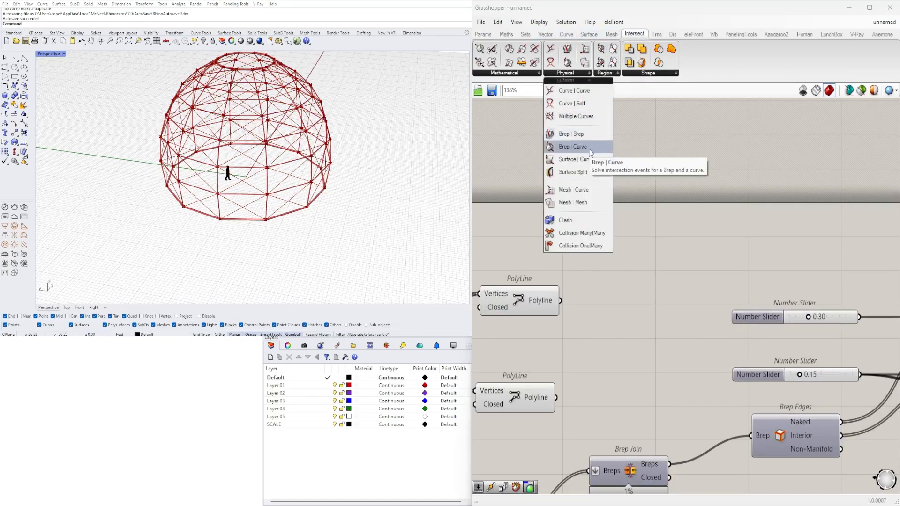
pyautogui.click(572, 147)
pyautogui.click(653, 246)
# Step: Connect the diagonal polylines to Brep | Curve's Curve input and the Deconstruct Brep's Faces to its Brep input
pyautogui.scroll(-3, 635, 241)
pyautogui.scroll(3, 685, 246)
pyautogui.click(669, 263)
pyautogui.scroll(-2, 669, 263)
pyautogui.moveTo(670, 262); pyautogui.dragTo(856, 249, button='right')
pyautogui.moveTo(856, 249); pyautogui.dragTo(635, 274)
pyautogui.scroll(4, 556, 281)
pyautogui.moveTo(782, 250); pyautogui.dragTo(817, 211)
pyautogui.moveTo(300, 183); pyautogui.dragTo(332, 183, button='right')
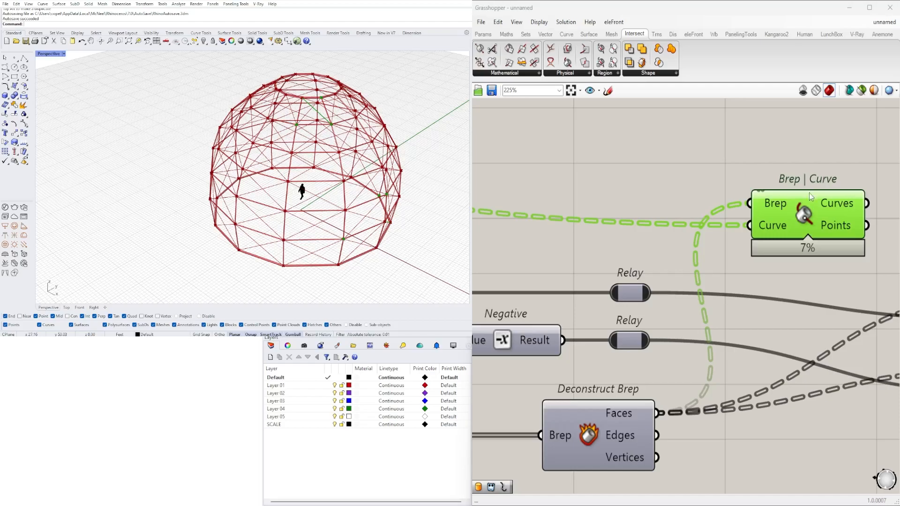
# Step: Flatten the Curve input of Brep | Curve and check the intersections on the dome
pyautogui.scroll(-3, 756, 211)
pyautogui.scroll(3, 601, 221)
pyautogui.rightClick(710, 260)
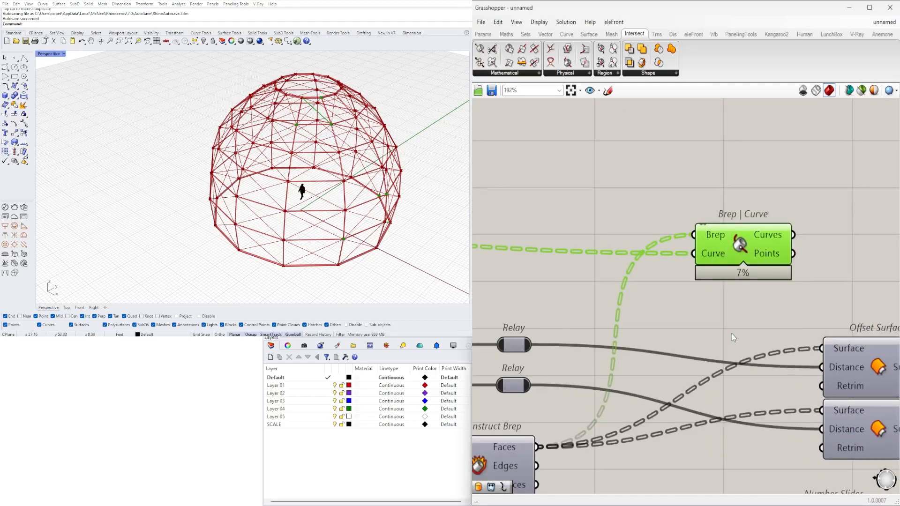
pyautogui.click(762, 332)
pyautogui.moveTo(376, 207); pyautogui.dragTo(366, 177, button='right')
pyautogui.scroll(-2, 749, 317)
# Step: Move Brep | Curve near the Geometry containers and replace its Brep source with the upper Geometry
pyautogui.moveTo(749, 317); pyautogui.dragTo(642, 322, button='right')
pyautogui.click(788, 322)
pyautogui.scroll(-5, 657, 280)
pyautogui.moveTo(656, 280); pyautogui.dragTo(803, 236)
pyautogui.moveTo(867, 251); pyautogui.dragTo(676, 254, button='right')
pyautogui.moveTo(589, 280); pyautogui.dragTo(556, 315, button='right')
pyautogui.moveTo(592, 273); pyautogui.dragTo(804, 269)
pyautogui.scroll(4, 759, 294)
pyautogui.moveTo(793, 238); pyautogui.dragTo(795, 237)
pyautogui.moveTo(796, 238); pyautogui.dragTo(699, 247, button='right')
pyautogui.moveTo(737, 251); pyautogui.dragTo(728, 276)
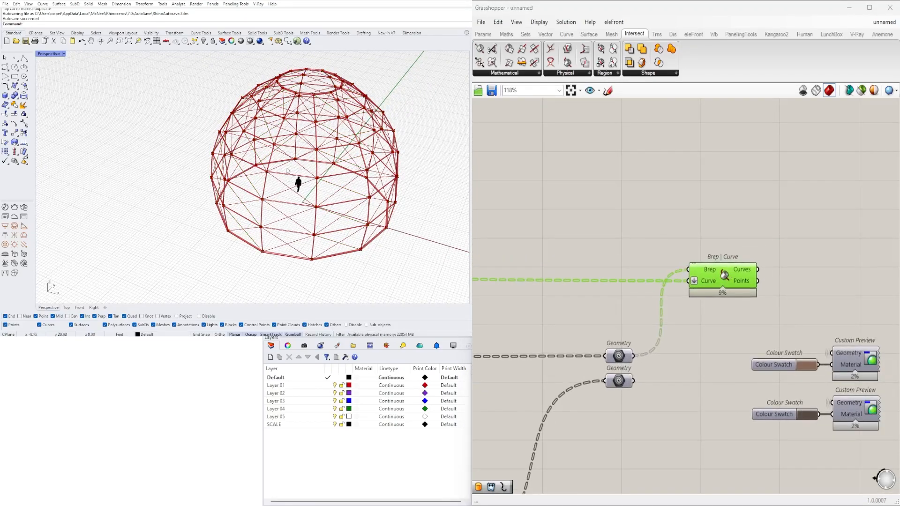
# Step: Try the lower Geometry and the upper Isotrim's Surface as Brep sources for Brep | Curve
pyautogui.moveTo(381, 184); pyautogui.dragTo(351, 206, button='right')
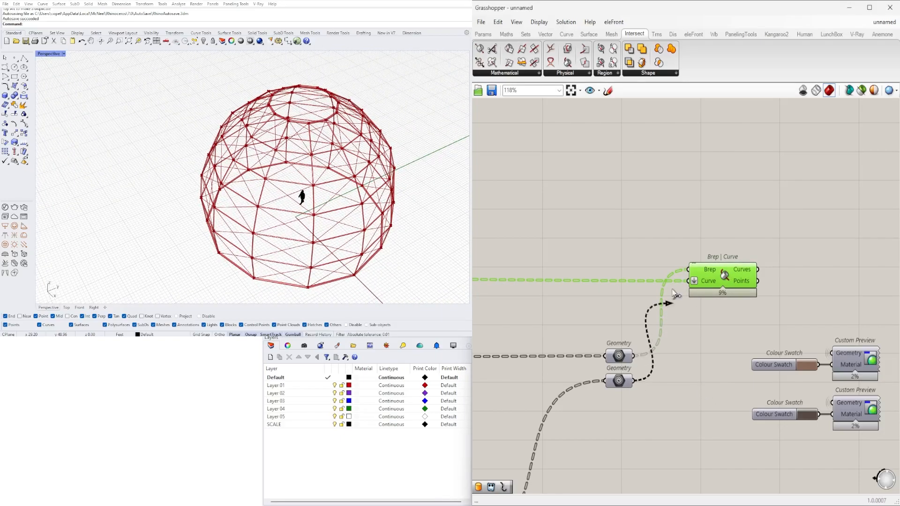
pyautogui.moveTo(566, 274); pyautogui.dragTo(875, 248, button='right')
pyautogui.scroll(-5, 875, 248)
pyautogui.scroll(5, 569, 262)
pyautogui.moveTo(781, 271); pyautogui.dragTo(827, 302, button='right')
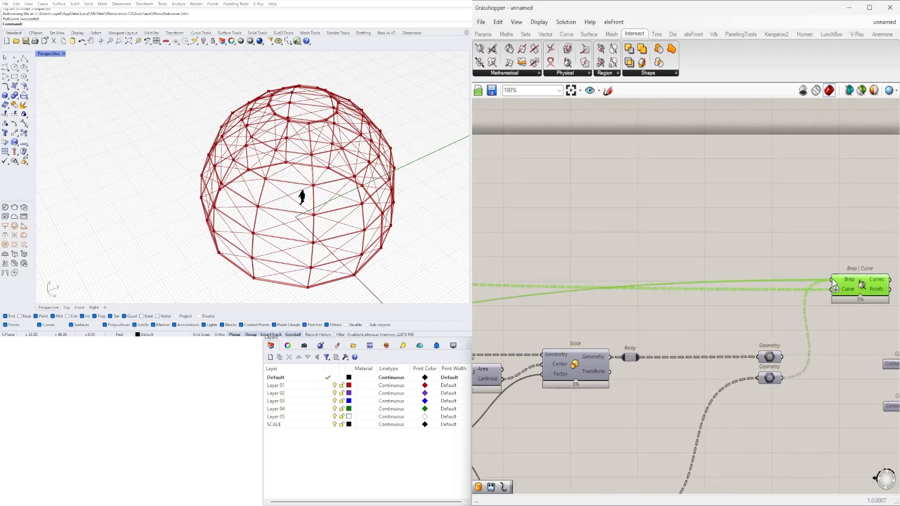
pyautogui.moveTo(572, 287); pyautogui.dragTo(820, 208, button='right')
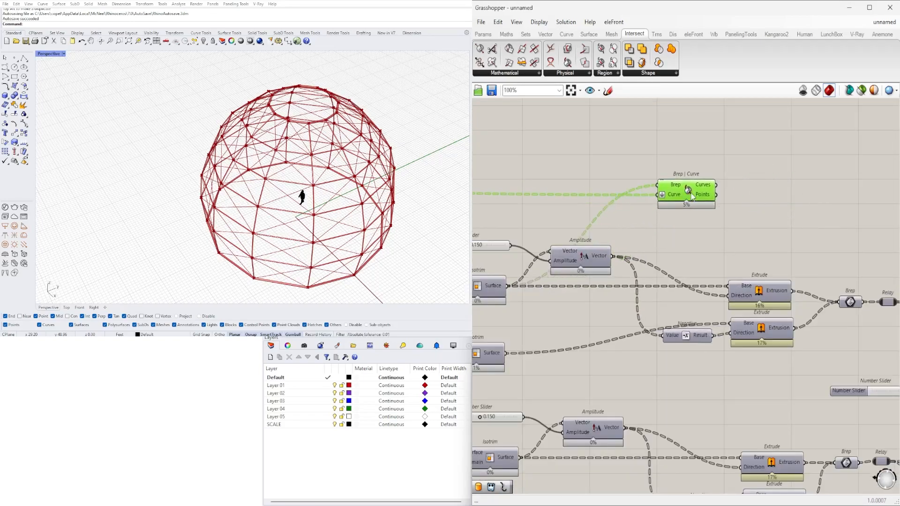
pyautogui.moveTo(695, 197); pyautogui.dragTo(839, 198, button='right')
pyautogui.click(633, 287)
pyautogui.rightClick(636, 286)
pyautogui.click(648, 307)
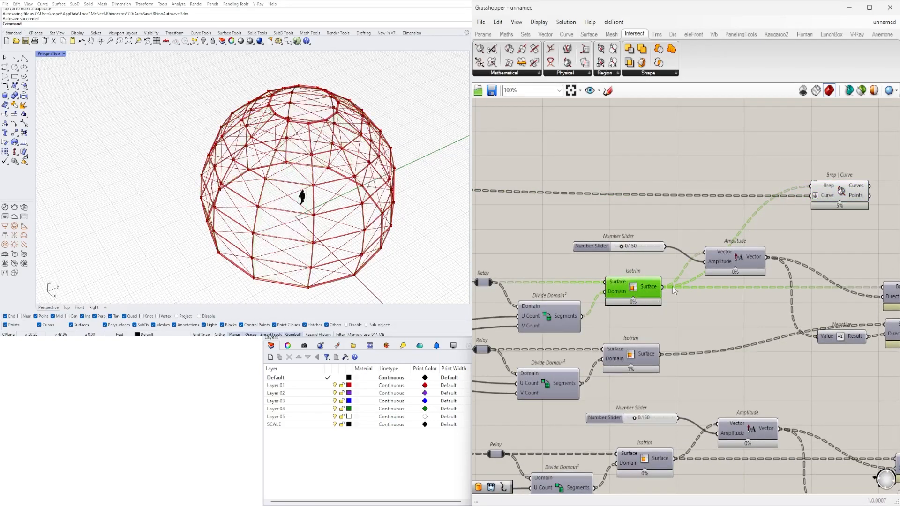
# Step: Try flattening Brep | Curve's Brep input, then turn flattening off on both its inputs
pyautogui.click(838, 199)
pyautogui.scroll(2, 803, 198)
pyautogui.rightClick(819, 200)
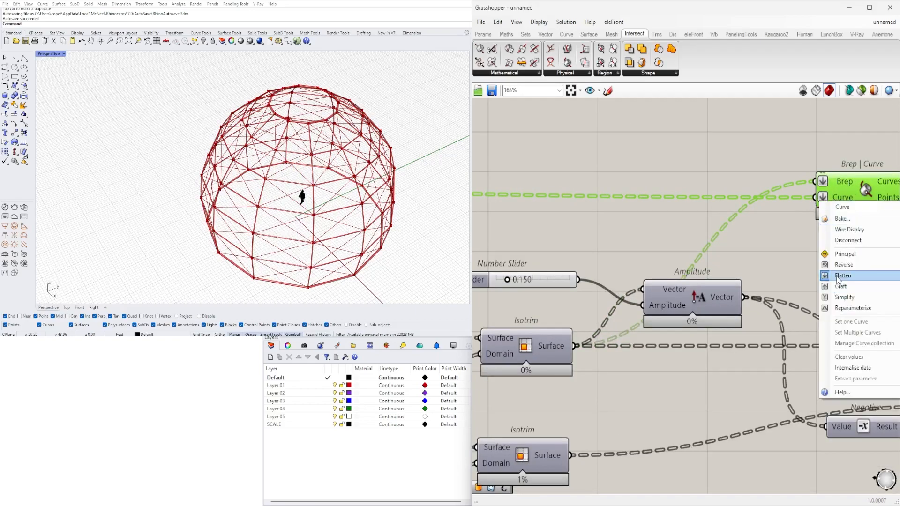
pyautogui.click(837, 276)
pyautogui.moveTo(897, 192); pyautogui.dragTo(774, 212, button='right')
pyautogui.rightClick(703, 198)
pyautogui.click(722, 275)
# Step: Duplicate the upper Relay, Divide Domain² and Isotrim above the originals, keeping the U and V count sliders connected
pyautogui.moveTo(474, 290); pyautogui.dragTo(572, 291, button='right')
pyautogui.moveTo(412, 244); pyautogui.dragTo(424, 234, button='right')
pyautogui.scroll(-2, 617, 289)
pyautogui.moveTo(483, 318); pyautogui.dragTo(792, 275, button='right')
pyautogui.scroll(-1, 741, 295)
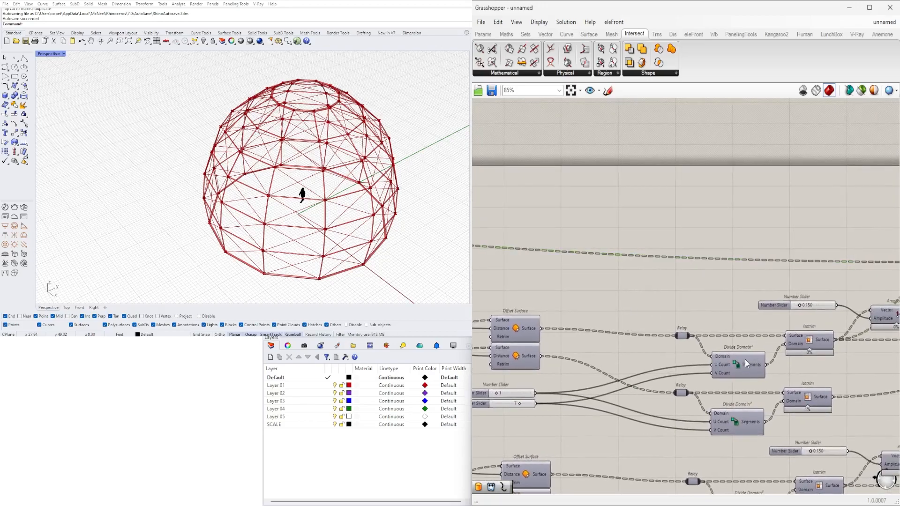
pyautogui.moveTo(776, 255); pyautogui.dragTo(571, 288, button='right')
pyautogui.scroll(2, 616, 281)
pyautogui.moveTo(524, 329); pyautogui.dragTo(788, 281, button='right')
pyautogui.scroll(-2, 597, 325)
pyautogui.moveTo(597, 325); pyautogui.dragTo(763, 312, button='right')
pyautogui.scroll(-2, 528, 330)
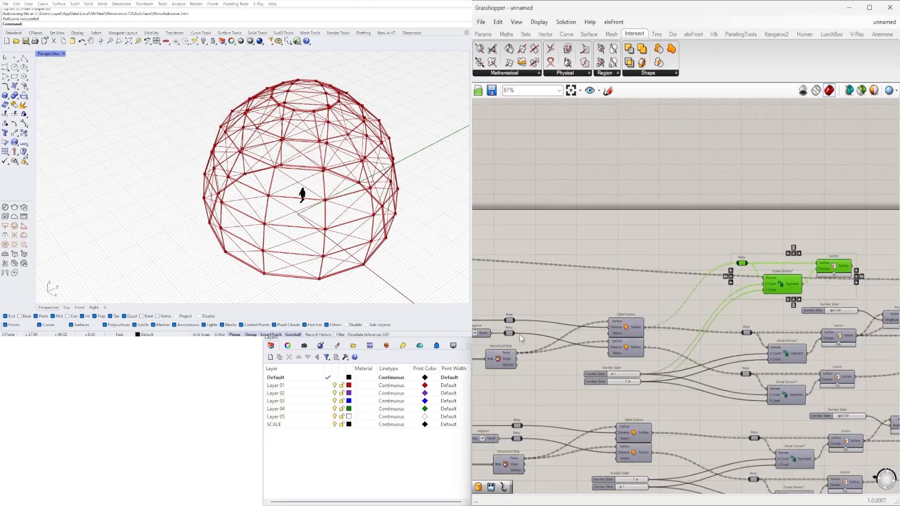
# Step: Feed the copied Relay from the Deconstruct Brep's Faces and connect the copied Isotrim to Brep | Curve's Brep input
pyautogui.scroll(1, 517, 354)
pyautogui.moveTo(517, 354); pyautogui.dragTo(534, 369, button='right')
pyautogui.moveTo(797, 258); pyautogui.dragTo(794, 262)
pyautogui.moveTo(759, 299); pyautogui.dragTo(550, 317, button='right')
pyautogui.scroll(4, 719, 283)
pyautogui.moveTo(719, 284); pyautogui.dragTo(586, 317, button='right')
pyautogui.scroll(-1, 633, 313)
pyautogui.moveTo(780, 325); pyautogui.dragTo(693, 319, button='right')
# Step: Try flattening only the Curve input of Brep | Curve and check the intersections up close
pyautogui.click(705, 336)
pyautogui.scroll(3, 703, 336)
pyautogui.rightClick(702, 331)
pyautogui.click(721, 385)
pyautogui.moveTo(284, 206); pyautogui.dragTo(296, 234, button='right')
pyautogui.scroll(6, 295, 234)
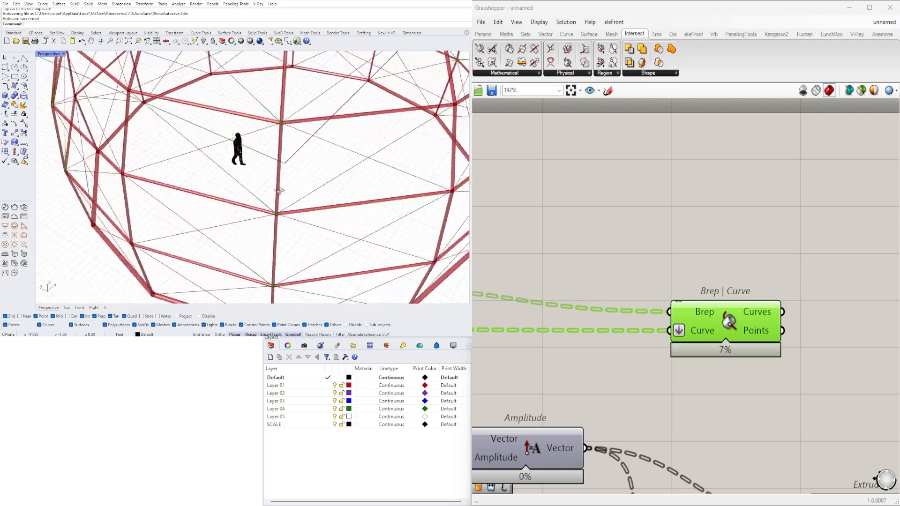
pyautogui.scroll(3, 687, 313)
# Step: Flatten Brep | Curve's Brep input and turn off flattening on its Curve input
pyautogui.rightClick(687, 314)
pyautogui.rightClick(663, 349)
pyautogui.click(712, 383)
pyautogui.scroll(-6, 210, 224)
pyautogui.moveTo(864, 252); pyautogui.dragTo(754, 259, button='right')
pyautogui.scroll(-2, 754, 259)
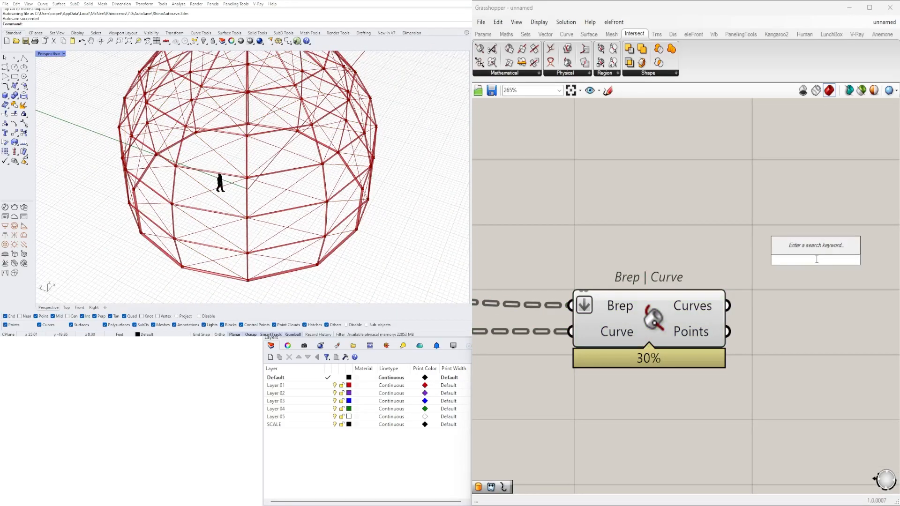
pyautogui.click(777, 240)
pyautogui.scroll(-3, 700, 261)
pyautogui.click(747, 261)
pyautogui.press('Delete')
# Step: Add an Explode component and connect Brep | Curve's Curves output to its Curve input
pyautogui.doubleClick(754, 294)
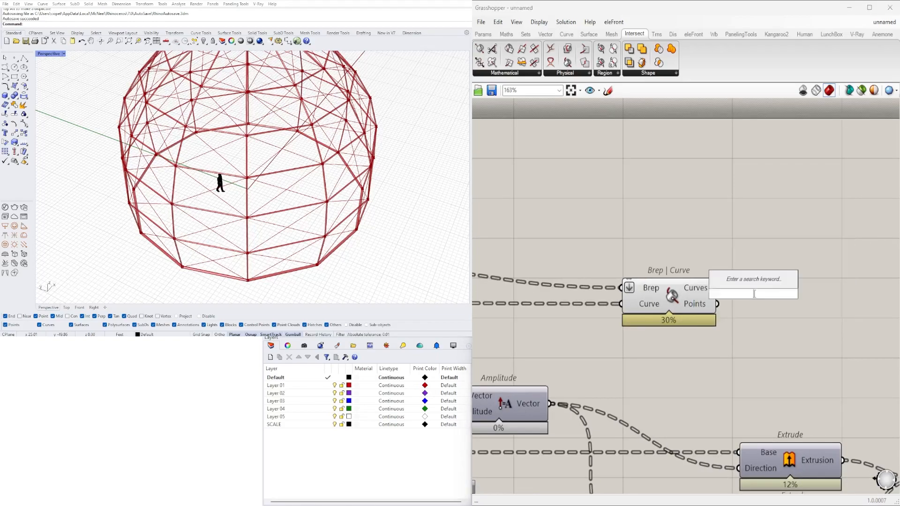
pyautogui.click(719, 284)
pyautogui.moveTo(717, 288); pyautogui.dragTo(762, 283)
# Step: Check the split diagonal segments on the dome and hide the preview of the copied Isotrim
pyautogui.scroll(3, 243, 149)
pyautogui.moveTo(220, 127); pyautogui.dragTo(196, 159, button='right')
pyautogui.scroll(-4, 799, 241)
pyautogui.moveTo(633, 260); pyautogui.dragTo(673, 293, button='right')
pyautogui.click(612, 304)
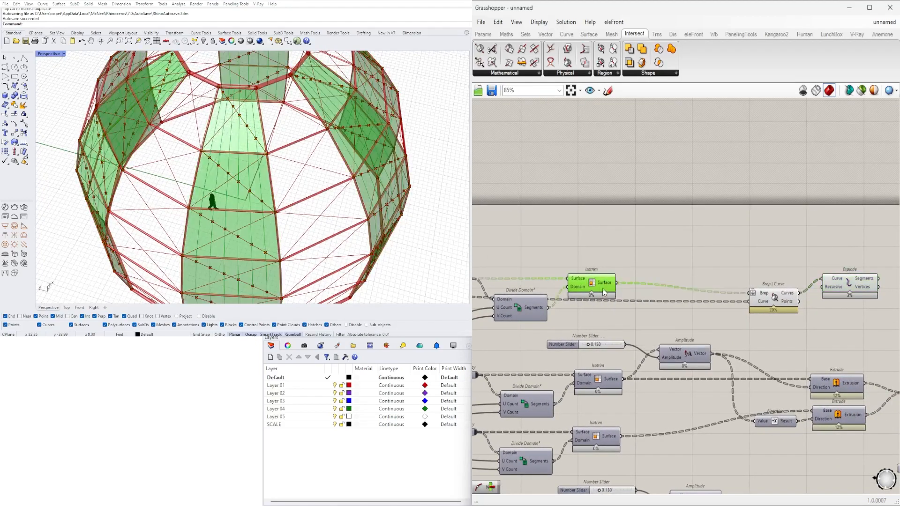
pyautogui.click(612, 304)
pyautogui.moveTo(842, 279); pyautogui.dragTo(713, 272, button='right')
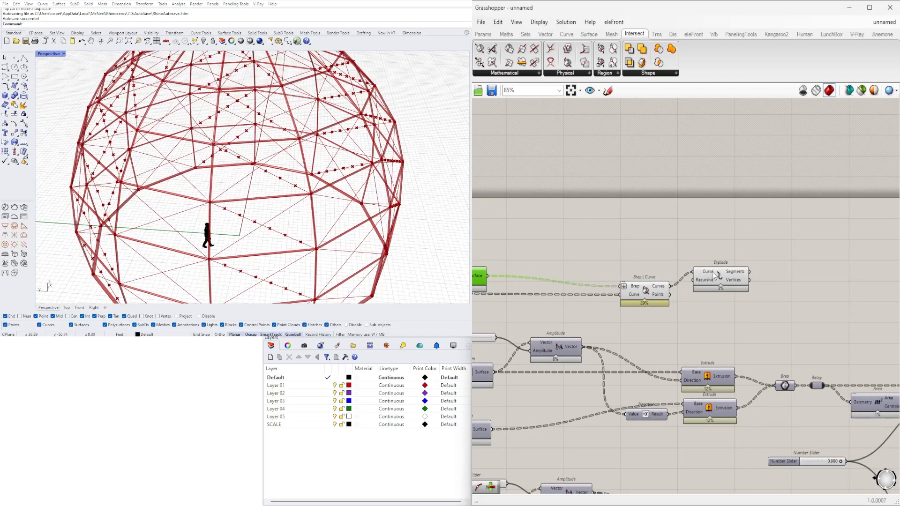
# Step: Move the copied Relay, Divide Domain², Isotrim, Brep | Curve and Explode chain below the definition and place a duplicate beneath it
pyautogui.scroll(-3, 786, 284)
pyautogui.moveTo(893, 295); pyautogui.dragTo(619, 231)
pyautogui.scroll(-3, 577, 267)
pyautogui.moveTo(577, 267); pyautogui.dragTo(680, 379)
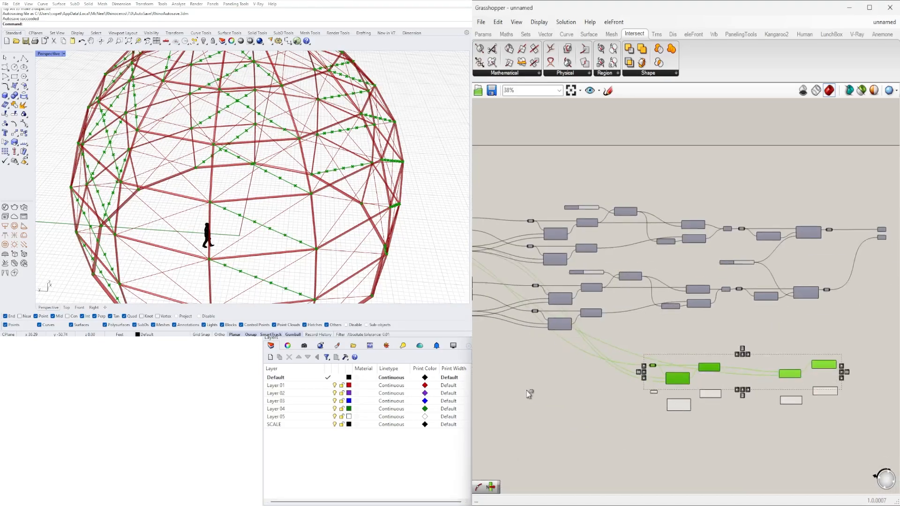
pyautogui.moveTo(536, 395); pyautogui.dragTo(678, 385, button='right')
pyautogui.scroll(3, 595, 324)
pyautogui.moveTo(594, 325); pyautogui.dragTo(474, 263, button='right')
pyautogui.scroll(-2, 474, 262)
pyautogui.scroll(2, 642, 378)
pyautogui.moveTo(840, 402); pyautogui.dragTo(848, 382, button='right')
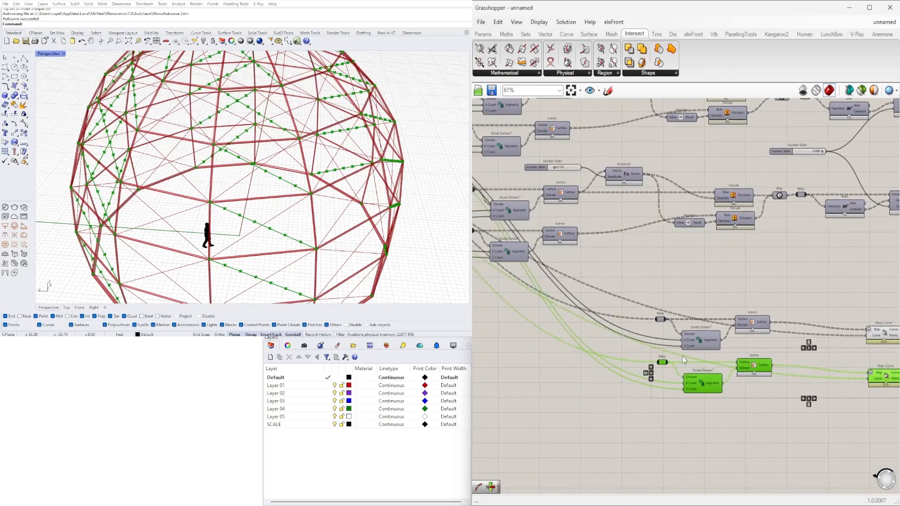
# Step: Trace how the two diagonal PolyLine components feed the copied Isotrim and Brep | Curve chains
pyautogui.moveTo(515, 262); pyautogui.dragTo(744, 343, button='right')
pyautogui.scroll(3, 492, 206)
pyautogui.moveTo(492, 205); pyautogui.dragTo(612, 243, button='right')
pyautogui.scroll(1, 885, 244)
pyautogui.moveTo(886, 244); pyautogui.dragTo(683, 238, button='right')
pyautogui.scroll(1, 523, 242)
pyautogui.moveTo(619, 204); pyautogui.dragTo(854, 224, button='right')
pyautogui.moveTo(526, 208); pyautogui.dragTo(565, 209, button='right')
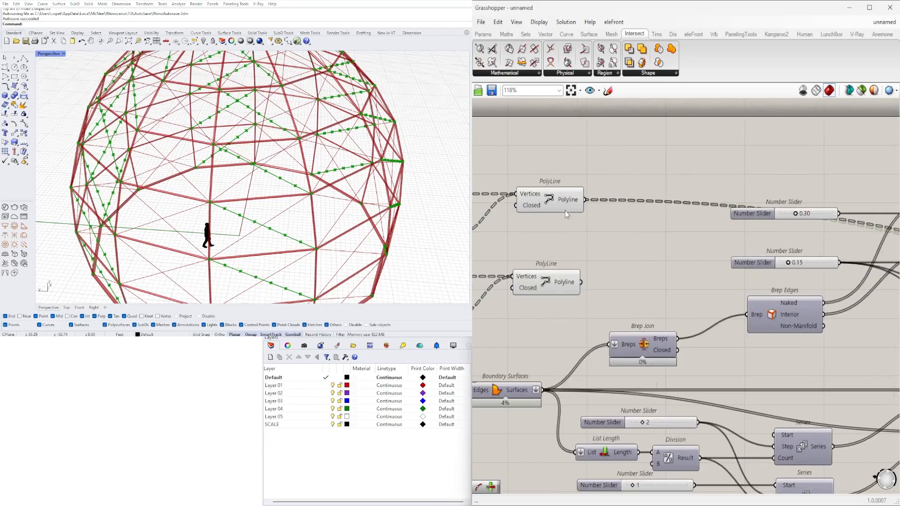
pyautogui.click(560, 196)
pyautogui.scroll(-2, 560, 201)
pyautogui.moveTo(862, 263); pyautogui.dragTo(506, 234, button='right')
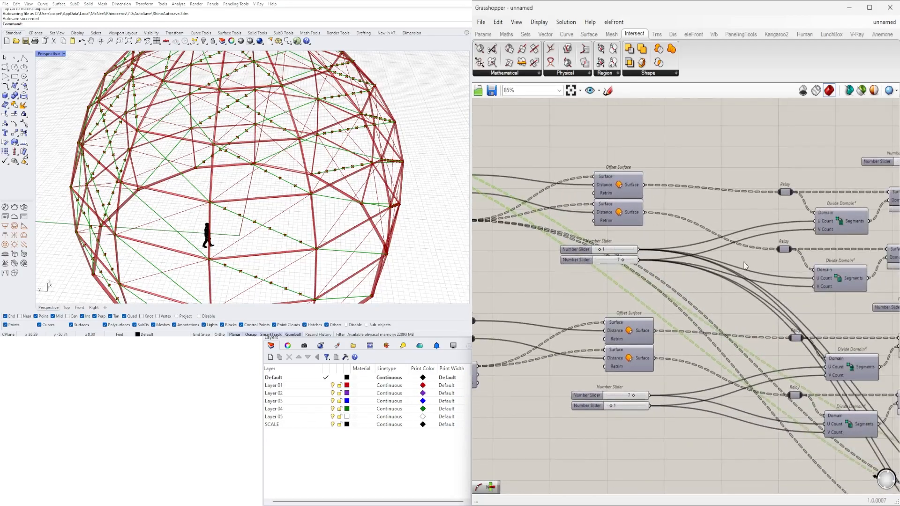
pyautogui.moveTo(882, 464); pyautogui.dragTo(672, 343, button='right')
pyautogui.moveTo(747, 386); pyautogui.dragTo(553, 381, button='right')
pyautogui.scroll(-3, 553, 381)
pyautogui.click(685, 387)
pyautogui.scroll(-2, 562, 375)
pyautogui.scroll(5, 558, 378)
pyautogui.moveTo(520, 267); pyautogui.dragTo(886, 263, button='right')
pyautogui.moveTo(542, 255); pyautogui.dragTo(891, 347, button='right')
pyautogui.moveTo(474, 205); pyautogui.dragTo(653, 234, button='right')
pyautogui.scroll(-5, 653, 235)
pyautogui.moveTo(877, 263); pyautogui.dragTo(626, 291, button='right')
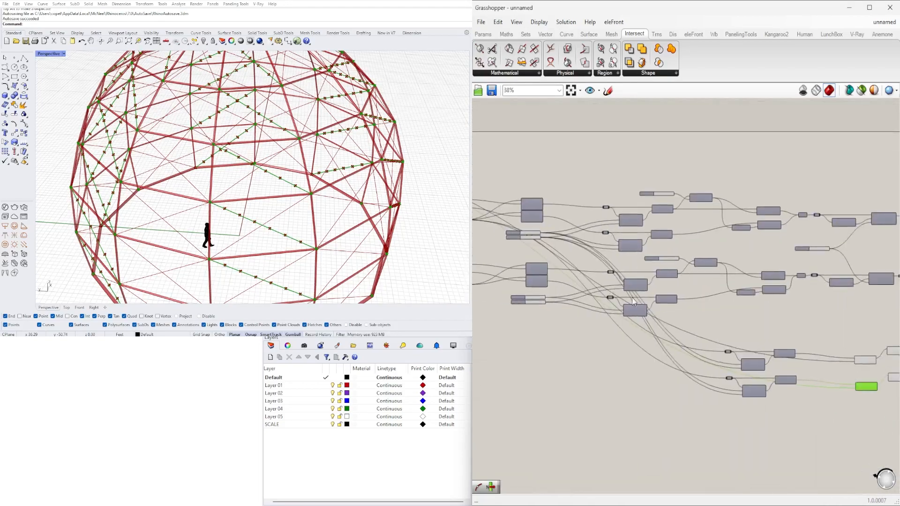
# Step: Connect the second PolyLine's output to the Curve input of the lower Brep | Curve component
pyautogui.scroll(4, 890, 378)
pyautogui.moveTo(891, 377); pyautogui.dragTo(687, 354, button='right')
pyautogui.moveTo(482, 395); pyautogui.dragTo(634, 401, button='right')
pyautogui.scroll(6, 637, 393)
pyautogui.scroll(-2, 623, 360)
pyautogui.moveTo(675, 359); pyautogui.dragTo(747, 376, button='right')
pyautogui.scroll(-4, 587, 352)
pyautogui.click(720, 352)
pyautogui.click(630, 347)
pyautogui.moveTo(516, 334); pyautogui.dragTo(735, 339, button='right')
pyautogui.moveTo(488, 159); pyautogui.dragTo(672, 270, button='right')
pyautogui.scroll(3, 671, 271)
pyautogui.scroll(-1, 671, 271)
pyautogui.moveTo(543, 274); pyautogui.dragTo(583, 282, button='right')
pyautogui.moveTo(634, 326); pyautogui.dragTo(497, 280, button='right')
pyautogui.moveTo(488, 288); pyautogui.dragTo(605, 360)
pyautogui.moveTo(871, 412); pyautogui.dragTo(497, 234, button='right')
pyautogui.scroll(1, 605, 360)
pyautogui.moveTo(723, 334); pyautogui.dragTo(520, 336, button='right')
pyautogui.moveTo(776, 329); pyautogui.dragTo(666, 333, button='right')
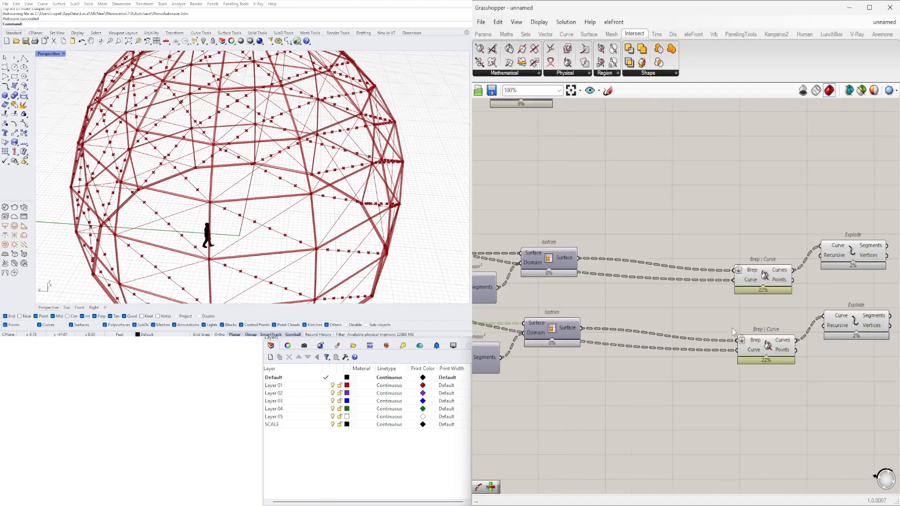
# Step: Move both Brep | Curve and Explode pairs up and place duplicates of the pairs below them
pyautogui.click(839, 214)
pyautogui.scroll(-2, 598, 290)
pyautogui.moveTo(598, 291); pyautogui.dragTo(731, 301, button='right')
pyautogui.moveTo(869, 301); pyautogui.dragTo(681, 316, button='right')
pyautogui.moveTo(769, 384); pyautogui.dragTo(666, 277)
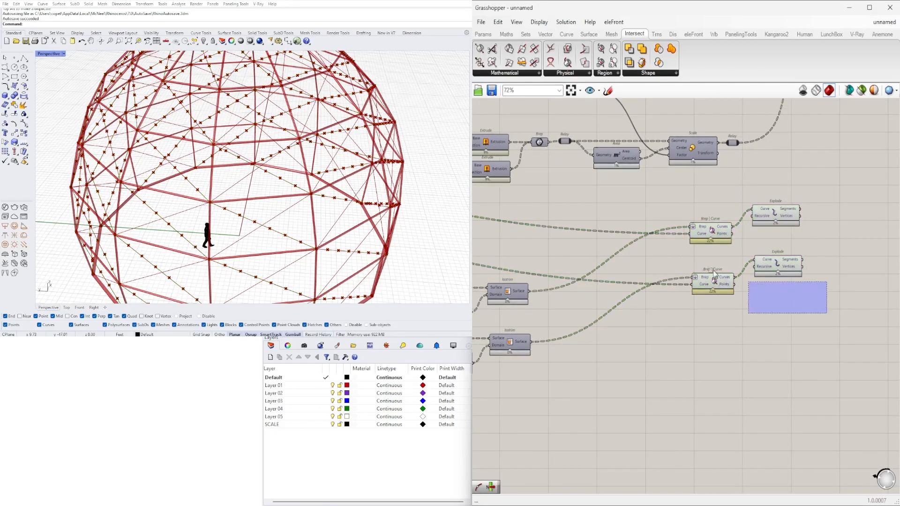
pyautogui.moveTo(714, 341); pyautogui.dragTo(714, 339)
pyautogui.moveTo(819, 392); pyautogui.dragTo(671, 207)
pyautogui.keyDown('alt'); pyautogui.moveTo(704, 234); pyautogui.dragTo(696, 288); pyautogui.keyUp('alt')
# Step: Wire the four Brep | Curve components so that each Isotrim's surfaces intersect both PolyLine diagonals
pyautogui.scroll(-4, 683, 276)
pyautogui.scroll(7, 543, 188)
pyautogui.moveTo(515, 239); pyautogui.dragTo(834, 239, button='right')
pyautogui.scroll(-2, 834, 240)
pyautogui.click(640, 217)
pyautogui.moveTo(640, 217); pyautogui.dragTo(536, 216, button='right')
pyautogui.scroll(-5, 564, 199)
pyautogui.moveTo(560, 208); pyautogui.dragTo(737, 429)
pyautogui.scroll(3, 747, 256)
pyautogui.scroll(3, 718, 413)
pyautogui.scroll(-5, 645, 333)
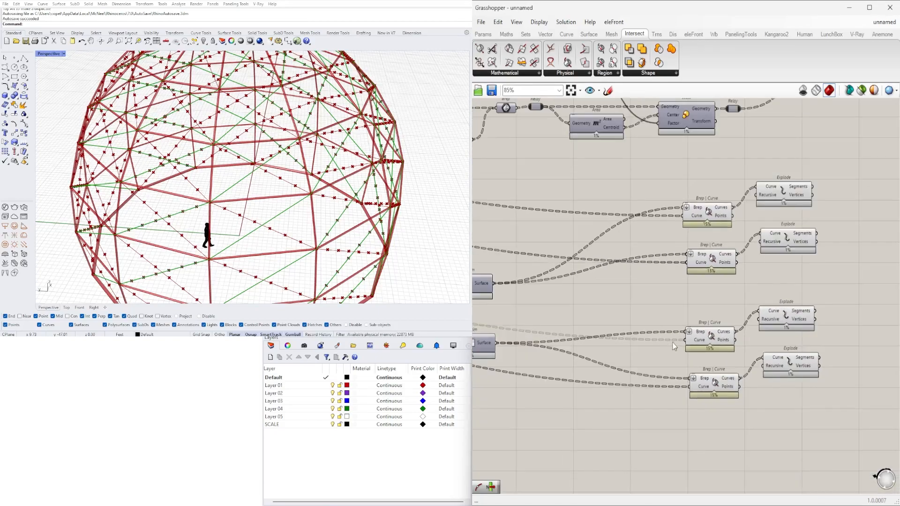
# Step: Examine the four intersection components, their exploded segments and the second PolyLine's input on the dome
pyautogui.scroll(6, 624, 253)
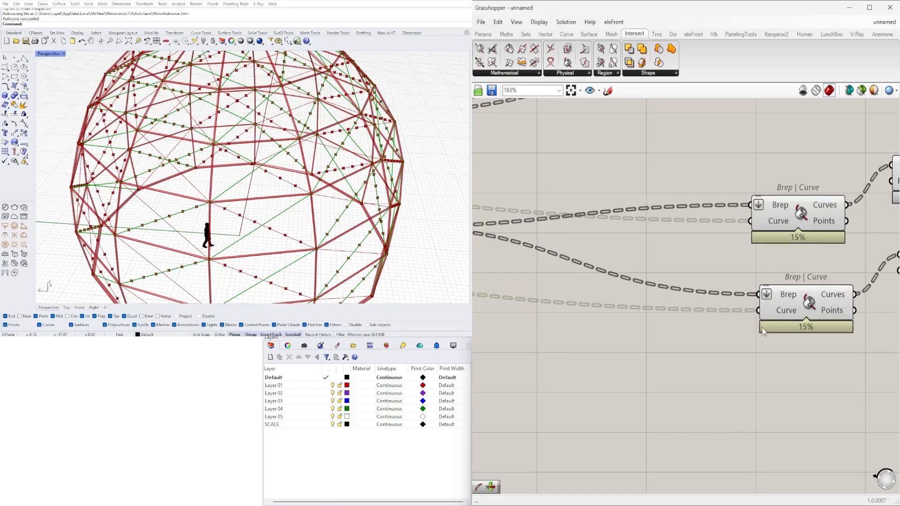
pyautogui.scroll(-3, 762, 332)
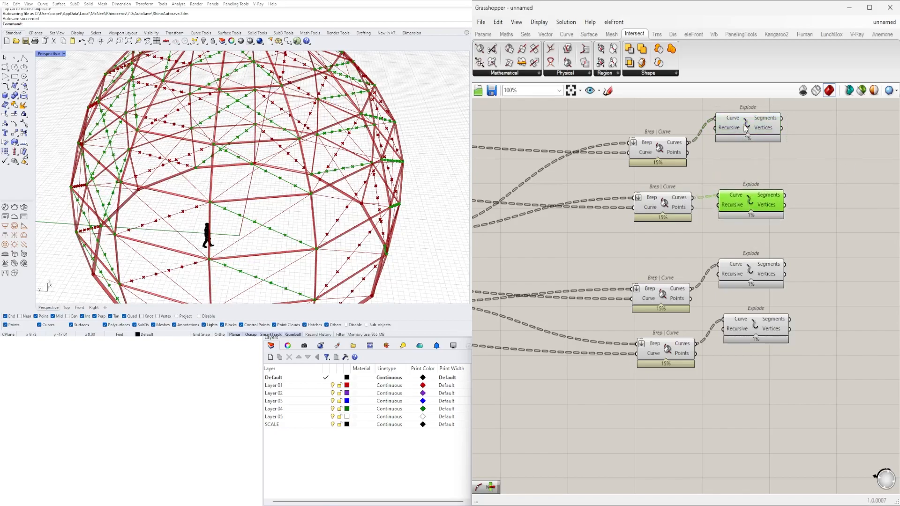
pyautogui.click(655, 200)
pyautogui.scroll(-8, 828, 361)
pyautogui.scroll(9, 564, 276)
pyautogui.moveTo(564, 280); pyautogui.dragTo(644, 285, button='right')
pyautogui.click(645, 290)
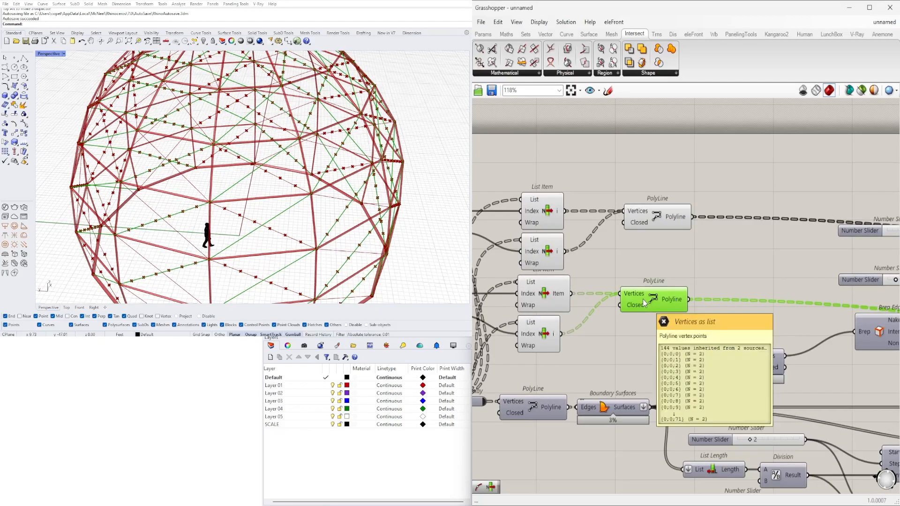
# Step: Delete the duplicated Brep | Curve and Explode pairs, leaving one pair per Isotrim
pyautogui.scroll(-3, 641, 281)
pyautogui.scroll(-7, 638, 277)
pyautogui.scroll(6, 809, 295)
pyautogui.scroll(-4, 665, 295)
pyautogui.moveTo(641, 345); pyautogui.dragTo(856, 385)
pyautogui.scroll(4, 783, 358)
pyautogui.moveTo(807, 282); pyautogui.dragTo(814, 299, button='right')
pyautogui.press('Delete')
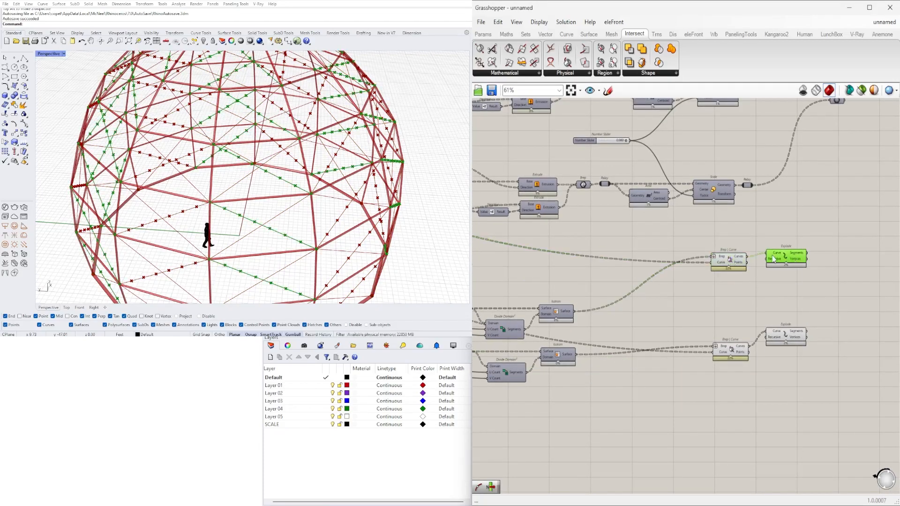
# Step: Delete both copied chains of Relay, Divide Domain², Isotrim, Brep | Curve and Explode below the definition
pyautogui.scroll(1, 732, 262)
pyautogui.click(733, 262)
pyautogui.moveTo(515, 310); pyautogui.dragTo(686, 315, button='right')
pyautogui.click(702, 324)
pyautogui.scroll(1, 702, 324)
pyautogui.scroll(-3, 702, 322)
pyautogui.click(634, 295)
pyautogui.scroll(-3, 800, 342)
pyautogui.moveTo(872, 404); pyautogui.dragTo(629, 284)
pyautogui.press('Delete')
# Step: Add a Curve parameter beside the two diagonal PolyLine components
pyautogui.scroll(4, 544, 283)
pyautogui.moveTo(543, 284); pyautogui.dragTo(703, 296, button='right')
pyautogui.moveTo(598, 240); pyautogui.dragTo(841, 309, button='right')
pyautogui.scroll(3, 704, 243)
pyautogui.moveTo(497, 213); pyautogui.dragTo(811, 253, button='right')
pyautogui.moveTo(724, 254); pyautogui.dragTo(662, 158)
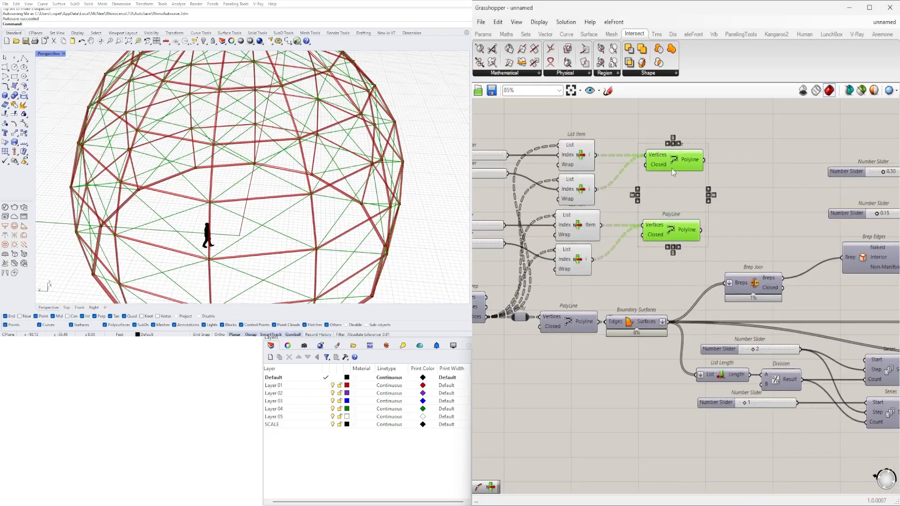
pyautogui.scroll(-2, 662, 160)
pyautogui.moveTo(720, 143); pyautogui.dragTo(623, 217, button='right')
pyautogui.doubleClick(623, 214)
pyautogui.write('curv')
pyautogui.click(609, 140)
pyautogui.scroll(3, 591, 219)
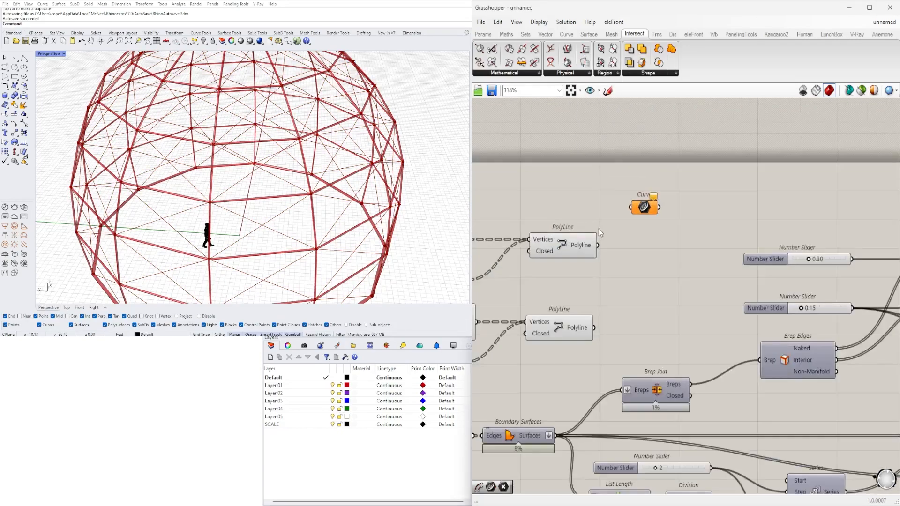
# Step: Connect both PolyLine outputs to the Curve parameter and flatten it
pyautogui.keyDown('shift'); pyautogui.moveTo(594, 327); pyautogui.dragTo(631, 208); pyautogui.keyUp('shift')
pyautogui.moveTo(642, 213); pyautogui.dragTo(662, 270)
pyautogui.rightClick(659, 293)
pyautogui.click(680, 377)
pyautogui.click(597, 339)
# Step: Hide the previews of both diagonal PolyLine components
pyautogui.scroll(-2, 597, 338)
pyautogui.moveTo(597, 339); pyautogui.dragTo(748, 292, button='right')
pyautogui.moveTo(751, 311); pyautogui.dragTo(604, 186)
pyautogui.middleClick(609, 192)
pyautogui.click(626, 156)
pyautogui.scroll(-1, 788, 183)
# Step: Move the Curve parameter to the empty canvas below the lower Deconstruct Brep component
pyautogui.moveTo(789, 184); pyautogui.dragTo(581, 190, button='right')
pyautogui.moveTo(600, 257); pyautogui.dragTo(666, 358)
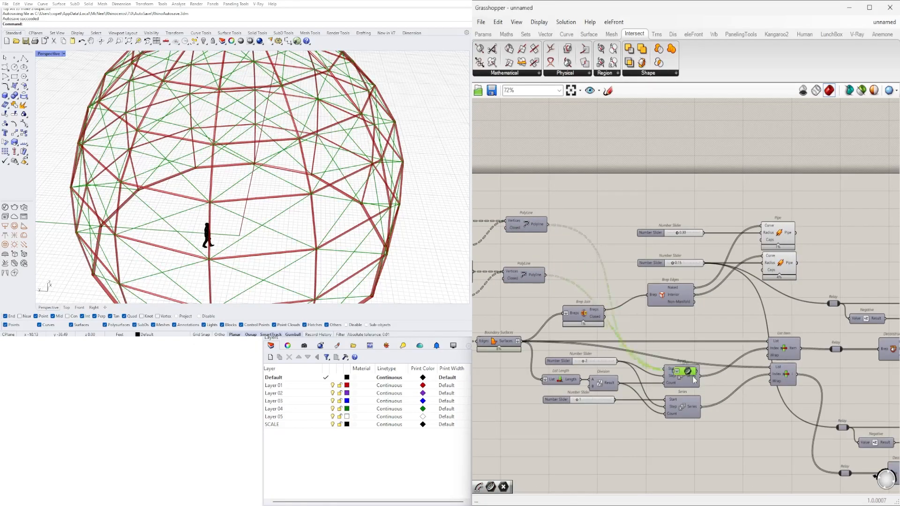
pyautogui.scroll(-2, 666, 357)
pyautogui.moveTo(666, 358); pyautogui.dragTo(548, 207, button='right')
pyautogui.moveTo(548, 207); pyautogui.dragTo(584, 241)
pyautogui.moveTo(806, 374); pyautogui.dragTo(841, 369)
pyautogui.moveTo(841, 369); pyautogui.dragTo(542, 383, button='right')
pyautogui.scroll(3, 610, 368)
pyautogui.moveTo(492, 393); pyautogui.dragTo(730, 384)
pyautogui.scroll(-1, 671, 367)
pyautogui.moveTo(671, 367); pyautogui.dragTo(767, 385, button='right')
pyautogui.moveTo(819, 398); pyautogui.dragTo(539, 396)
pyautogui.scroll(1, 540, 399)
pyautogui.moveTo(540, 399); pyautogui.dragTo(797, 407, button='right')
pyautogui.moveTo(792, 406); pyautogui.dragTo(658, 390)
# Step: Turn on the preview of the lower Deconstruct Brep and view its panels on the dome
pyautogui.rightClick(693, 299)
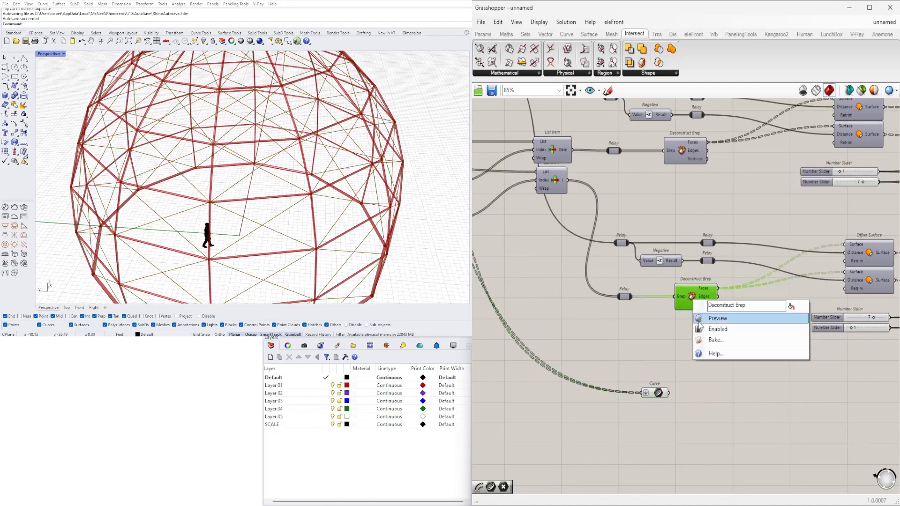
pyautogui.click(717, 317)
pyautogui.moveTo(296, 226); pyautogui.dragTo(331, 232, button='right')
pyautogui.moveTo(692, 336); pyautogui.dragTo(604, 366, button='right')
pyautogui.scroll(-2, 604, 366)
pyautogui.scroll(2, 637, 334)
pyautogui.moveTo(636, 334); pyautogui.dragTo(575, 390, button='right')
pyautogui.click(689, 340)
pyautogui.click(574, 390)
# Step: Add a Brep parameter, connect the Faces outputs of both Deconstruct Brep components to it, and flatten it
pyautogui.moveTo(644, 457); pyautogui.dragTo(626, 389, button='right')
pyautogui.doubleClick(626, 389)
pyautogui.write('brep')
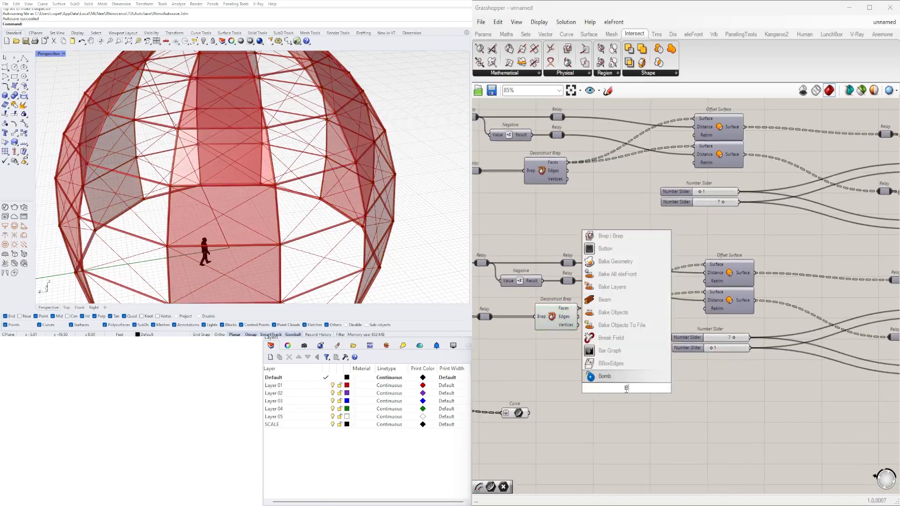
pyautogui.click(606, 355)
pyautogui.moveTo(626, 389); pyautogui.dragTo(531, 186)
pyautogui.click(560, 314)
pyautogui.moveTo(614, 360); pyautogui.dragTo(727, 367)
pyautogui.rightClick(629, 334)
pyautogui.click(645, 392)
pyautogui.click(538, 400)
# Step: Place the Curve parameter directly beneath the Brep parameter and align the two
pyautogui.moveTo(521, 413); pyautogui.dragTo(693, 383)
pyautogui.scroll(3, 695, 387)
pyautogui.moveTo(740, 354); pyautogui.dragTo(600, 371)
pyautogui.moveTo(649, 414); pyautogui.dragTo(600, 402)
pyautogui.moveTo(652, 441); pyautogui.dragTo(586, 364)
pyautogui.moveTo(598, 373); pyautogui.dragTo(633, 430)
# Step: Check which panels and diagonals the Brep and Curve parameters contain on the dome
pyautogui.click(735, 342)
pyautogui.scroll(-4, 735, 334)
pyautogui.moveTo(683, 387); pyautogui.dragTo(574, 367, button='right')
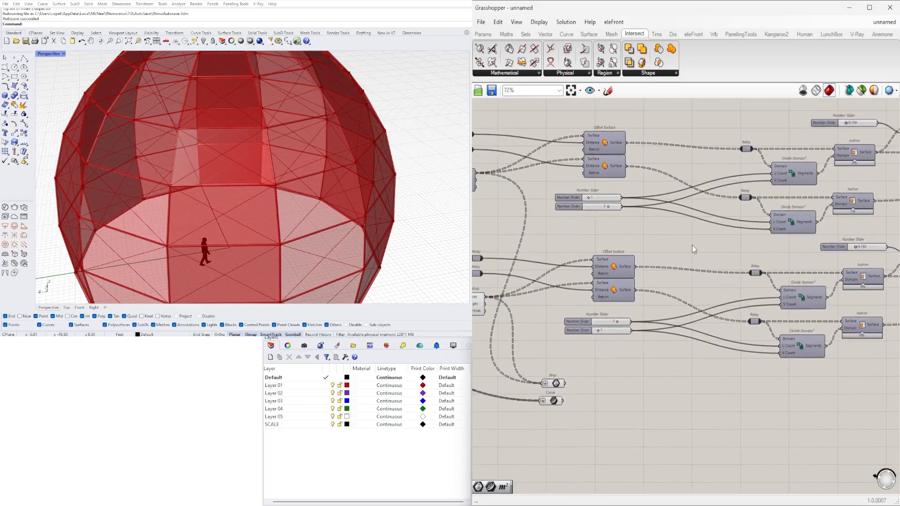
pyautogui.click(554, 384)
pyautogui.moveTo(603, 379); pyautogui.dragTo(631, 389, button='right')
pyautogui.moveTo(667, 359); pyautogui.dragTo(690, 338, button='right')
pyautogui.click(604, 391)
pyautogui.click(607, 375)
pyautogui.click(606, 392)
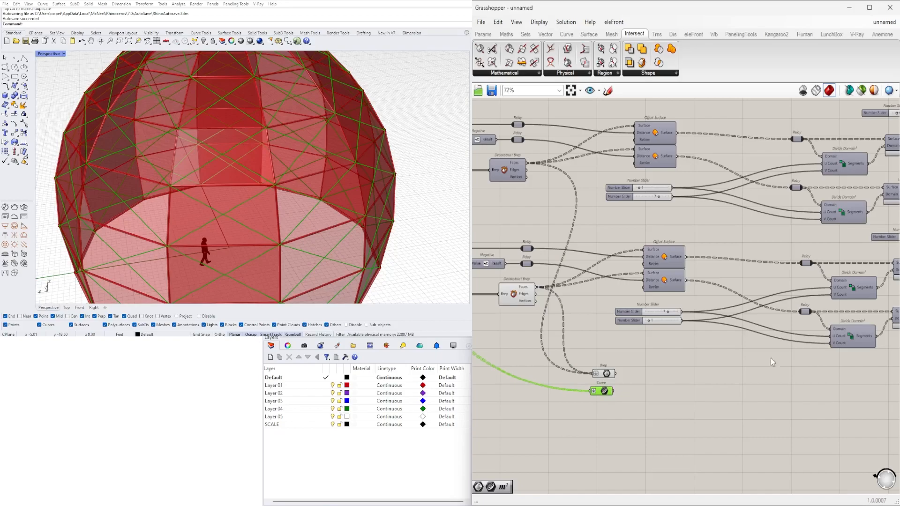
# Step: Turn on the preview of the lower strips' second Isotrim and look at its panels up close on the dome
pyautogui.moveTo(738, 368); pyautogui.dragTo(646, 377, button='right')
pyautogui.click(814, 326)
pyautogui.rightClick(821, 325)
pyautogui.click(828, 346)
pyautogui.moveTo(335, 220); pyautogui.dragTo(394, 154, button='right')
pyautogui.scroll(8, 406, 135)
pyautogui.scroll(-4, 406, 140)
pyautogui.click(785, 397)
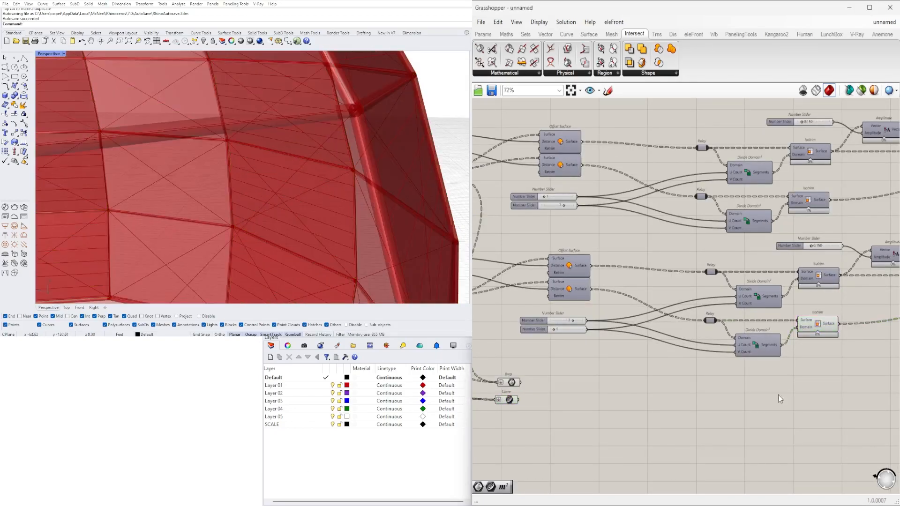
# Step: Delete the Brep parameter above the Curve parameter
pyautogui.click(516, 381)
pyautogui.scroll(-2, 555, 378)
pyautogui.moveTo(549, 378); pyautogui.dragTo(613, 375, button='right')
pyautogui.scroll(3, 612, 361)
pyautogui.moveTo(592, 376); pyautogui.dragTo(571, 397)
pyautogui.press('Delete')
# Step: Duplicate the lower group's second Relay, Divide Domain² and Isotrim beneath the originals, with the copied Relay fed by the lower Deconstruct Brep's Faces
pyautogui.scroll(-3, 812, 339)
pyautogui.moveTo(833, 361); pyautogui.dragTo(703, 305)
pyautogui.moveTo(703, 305); pyautogui.dragTo(747, 290, button='right')
pyautogui.keyDown('alt'); pyautogui.moveTo(786, 312); pyautogui.dragTo(758, 334); pyautogui.keyUp('alt')
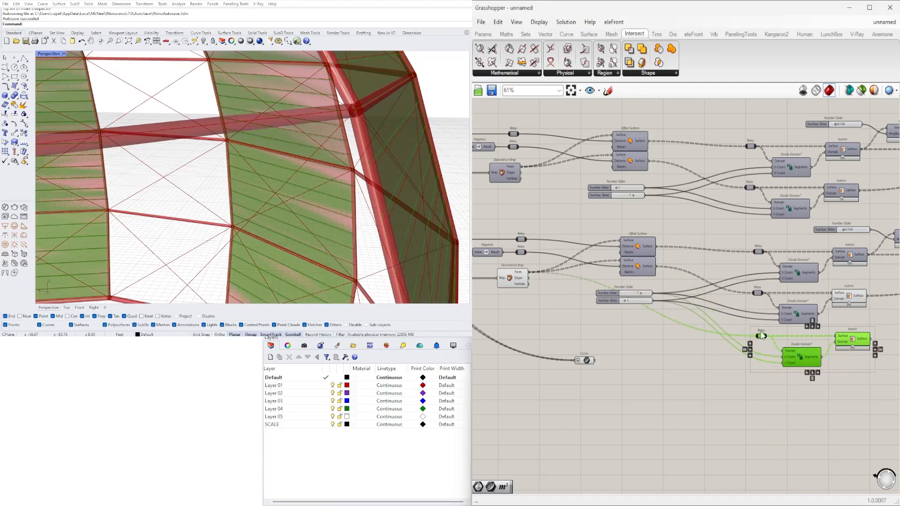
# Step: Duplicate the upper group's second Relay, Divide Domain² and Isotrim below the first copy, fed by the upper Deconstruct Brep's Faces, and preview the Isotrim
pyautogui.moveTo(807, 218); pyautogui.dragTo(773, 217, button='right')
pyautogui.moveTo(829, 224); pyautogui.dragTo(703, 185)
pyautogui.click(819, 375)
pyautogui.moveTo(493, 171); pyautogui.dragTo(527, 171, button='right')
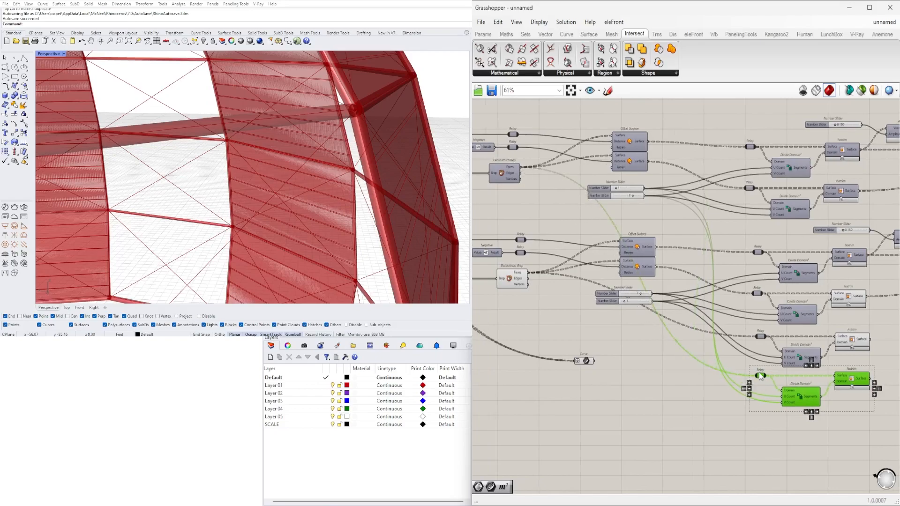
pyautogui.click(893, 404)
pyautogui.moveTo(898, 405); pyautogui.dragTo(796, 398, button='right')
pyautogui.rightClick(743, 373)
pyautogui.click(754, 391)
pyautogui.moveTo(612, 393)
pyautogui.mouseDown(button='right')
pyautogui.moveTo(689, 384)
pyautogui.moveTo(609, 387)
pyautogui.mouseUp(button='right')
# Step: Move the Curve parameter beyond the copied Isotrims, connect both their Surface outputs to a new Brep Join, and flatten its Breps input
pyautogui.moveTo(478, 348); pyautogui.dragTo(829, 417)
pyautogui.click(807, 356)
pyautogui.scroll(1, 807, 356)
pyautogui.click(728, 331)
pyautogui.click(805, 362)
pyautogui.write('join')
pyautogui.click(788, 330)
pyautogui.moveTo(751, 320); pyautogui.dragTo(784, 347)
pyautogui.keyDown('shift'); pyautogui.moveTo(751, 366); pyautogui.dragTo(784, 347); pyautogui.keyUp('shift')
pyautogui.click(790, 348)
pyautogui.rightClick(788, 348)
pyautogui.click(800, 361)
# Step: Turn off the preview of the two copied Isotrims and place the Curve parameter beneath the Brep Join
pyautogui.moveTo(764, 379); pyautogui.dragTo(706, 303)
pyautogui.middleClick(706, 301)
pyautogui.click(737, 277)
pyautogui.moveTo(867, 334); pyautogui.dragTo(736, 308, button='right')
pyautogui.click(700, 402)
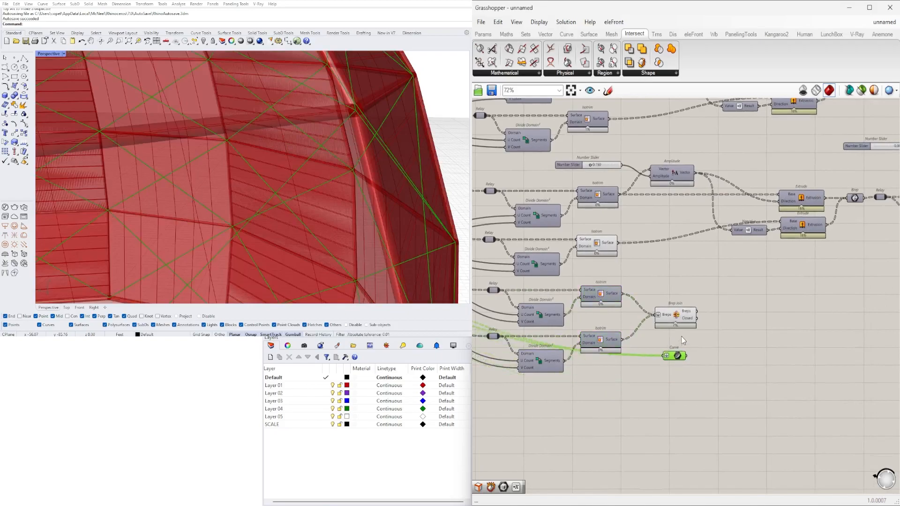
pyautogui.click(676, 317)
pyautogui.scroll(2, 724, 329)
# Step: Add a Brep | Curve intersection and connect the Brep Join's Breps and the Curve parameter to its inputs
pyautogui.doubleClick(738, 351)
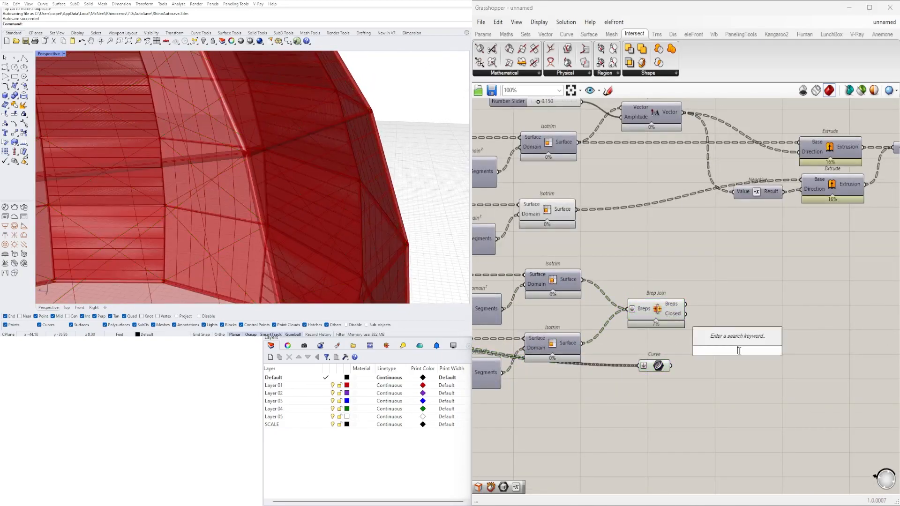
pyautogui.click(572, 74)
pyautogui.click(574, 147)
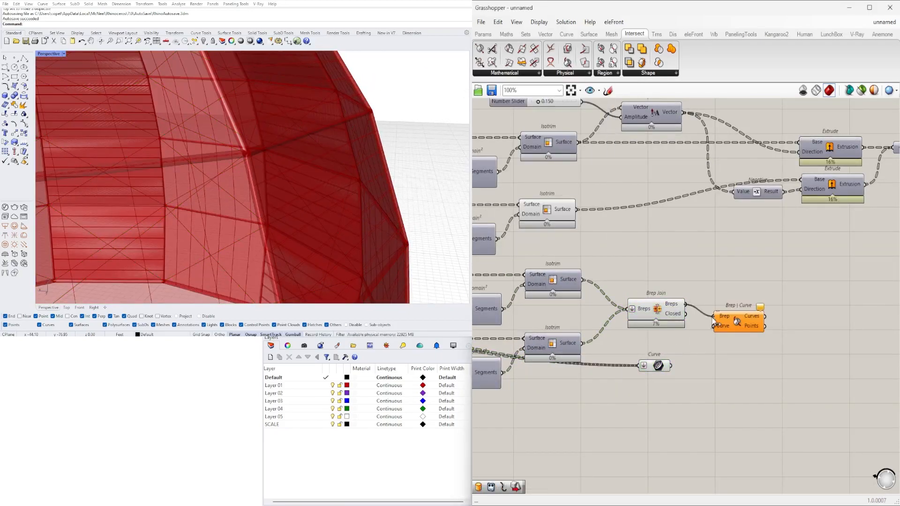
pyautogui.moveTo(673, 369); pyautogui.dragTo(714, 326)
pyautogui.moveTo(751, 328); pyautogui.dragTo(755, 308)
# Step: Flatten the Brep and Curve inputs of the Brep | Curve intersection
pyautogui.moveTo(412, 188); pyautogui.dragTo(445, 211, button='right')
pyautogui.rightClick(742, 319)
pyautogui.rightClick(740, 304)
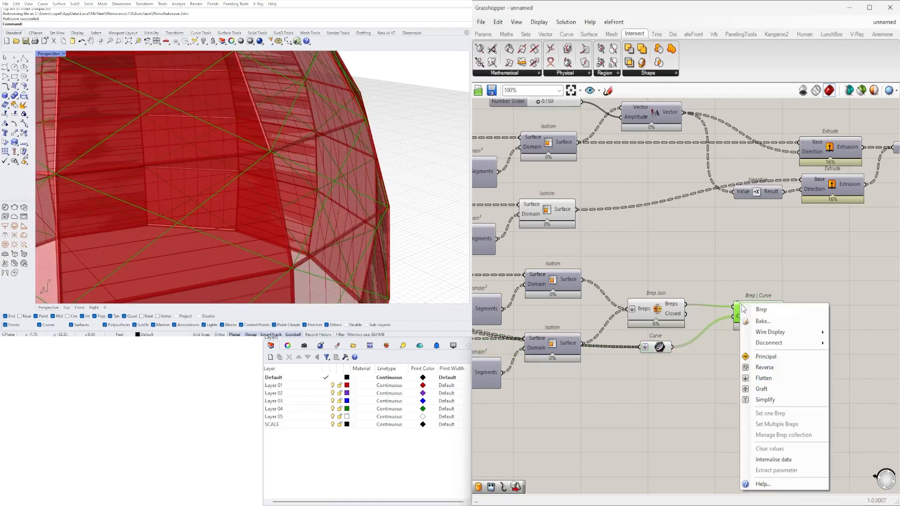
pyautogui.click(771, 380)
pyautogui.rightClick(743, 317)
pyautogui.click(774, 393)
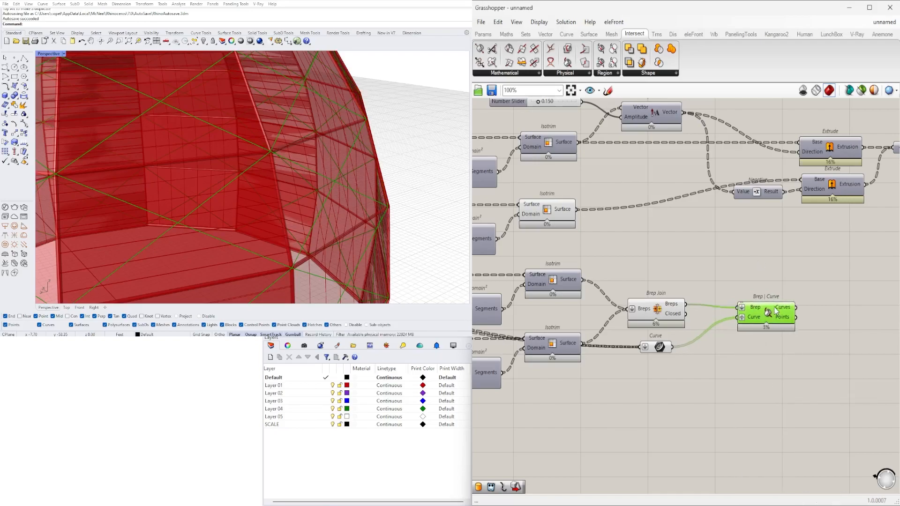
pyautogui.scroll(-7, 262, 197)
pyautogui.moveTo(277, 197); pyautogui.dragTo(244, 207, button='right')
# Step: Replace the Brep Join with direct wires from both copied Isotrims to the Brep | Curve intersection, and remove the graft from its Curve input
pyautogui.click(647, 310)
pyautogui.scroll(2, 658, 315)
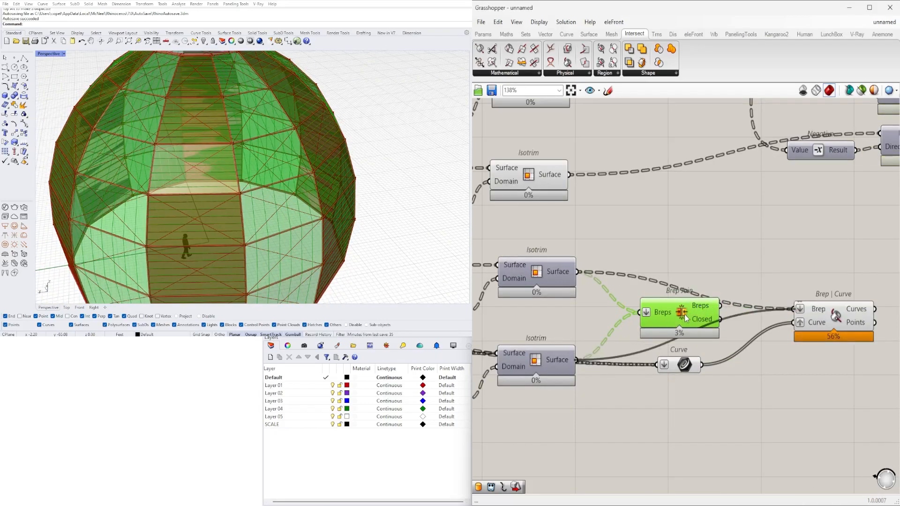
pyautogui.moveTo(831, 310); pyautogui.dragTo(787, 289)
pyautogui.moveTo(686, 367); pyautogui.dragTo(678, 404)
pyautogui.rightClick(755, 302)
pyautogui.click(773, 385)
pyautogui.click(548, 283)
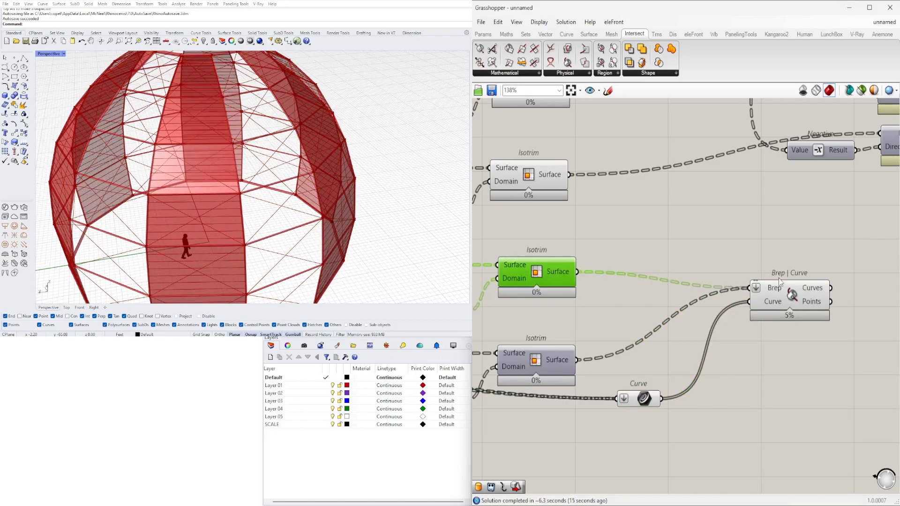
# Step: Try flattening the Curve input and unflattening the Brep input of the Brep | Curve intersection, and check the intersections on the dome
pyautogui.moveTo(781, 284); pyautogui.dragTo(788, 281)
pyautogui.click(632, 401)
pyautogui.rightClick(769, 299)
pyautogui.click(785, 374)
pyautogui.click(774, 283)
pyautogui.rightClick(761, 283)
pyautogui.click(783, 357)
pyautogui.click(751, 262)
pyautogui.click(794, 288)
pyautogui.moveTo(249, 272)
pyautogui.mouseDown(button='right')
pyautogui.moveTo(261, 237)
pyautogui.moveTo(244, 277)
pyautogui.mouseUp(button='right')
pyautogui.scroll(3, 244, 276)
pyautogui.scroll(3, 801, 284)
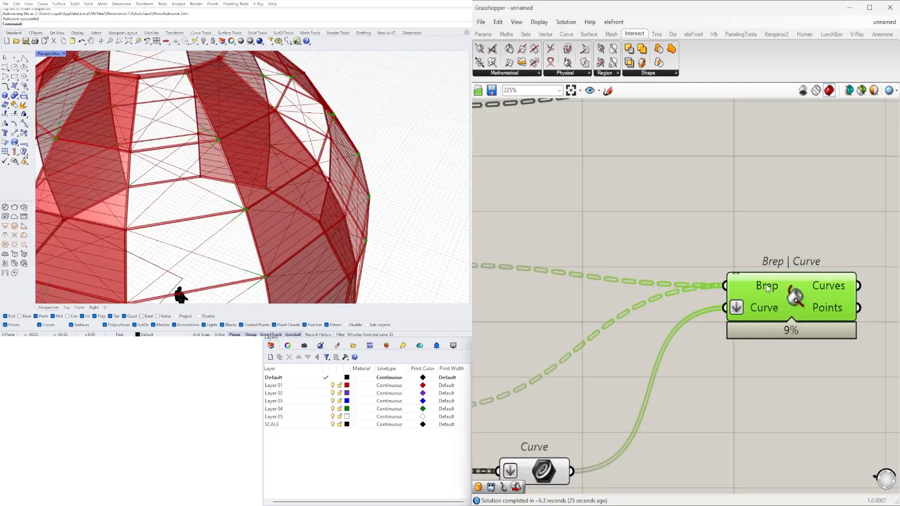
# Step: Disconnect the lower copied Isotrim from the Brep | Curve intersection and shift the intersection component slightly
pyautogui.scroll(-2, 750, 328)
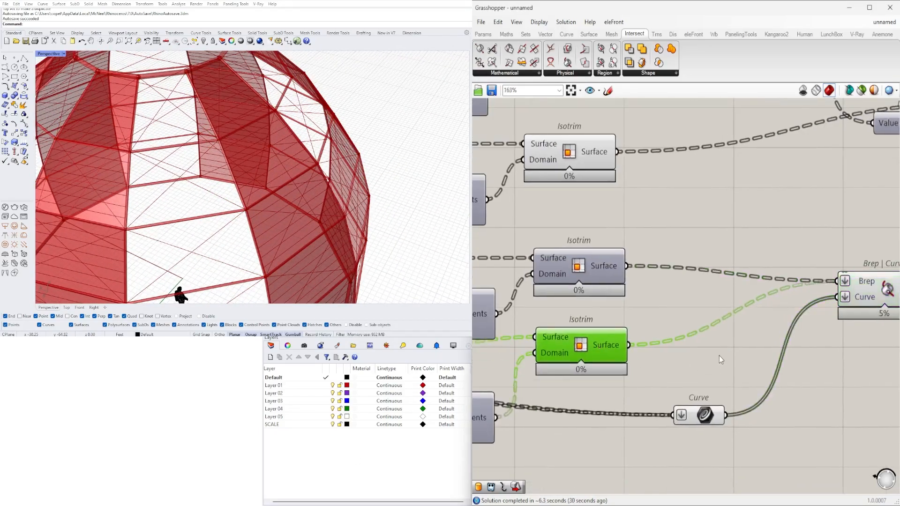
pyautogui.scroll(-3, 718, 362)
pyautogui.click(730, 329)
pyautogui.keyDown('ctrl'); pyautogui.moveTo(646, 362); pyautogui.dragTo(644, 359); pyautogui.keyUp('ctrl')
pyautogui.moveTo(703, 342); pyautogui.dragTo(640, 321, button='right')
pyautogui.moveTo(739, 288); pyautogui.dragTo(755, 285)
# Step: Remove the flattening from both inputs of the Brep | Curve intersection
pyautogui.rightClick(732, 290)
pyautogui.click(750, 366)
pyautogui.rightClick(731, 278)
pyautogui.click(749, 352)
pyautogui.scroll(1, 745, 292)
pyautogui.scroll(2, 747, 293)
pyautogui.rightClick(739, 290)
pyautogui.click(765, 378)
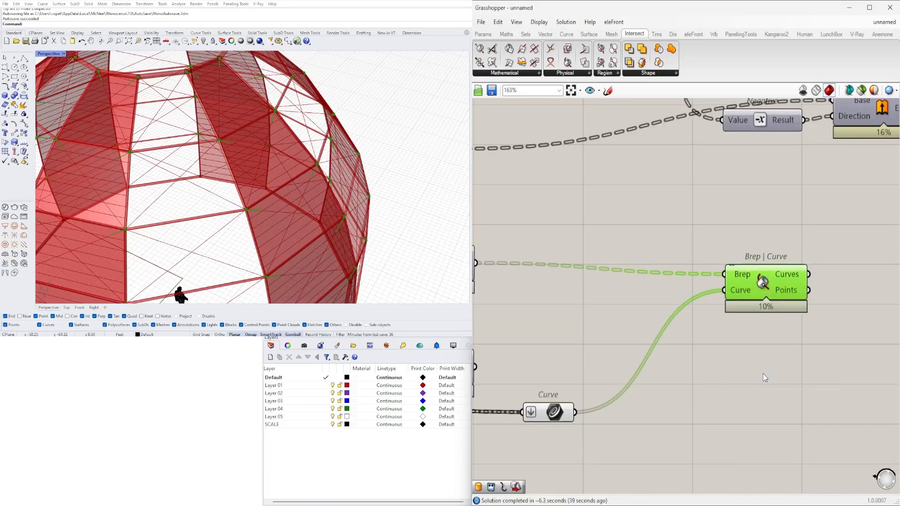
# Step: Flatten the Curve input of the Brep | Curve intersection and compare its result with the Curve parameter's diagonals
pyautogui.rightClick(726, 291)
pyautogui.click(748, 367)
pyautogui.moveTo(345, 229); pyautogui.dragTo(244, 211, button='right')
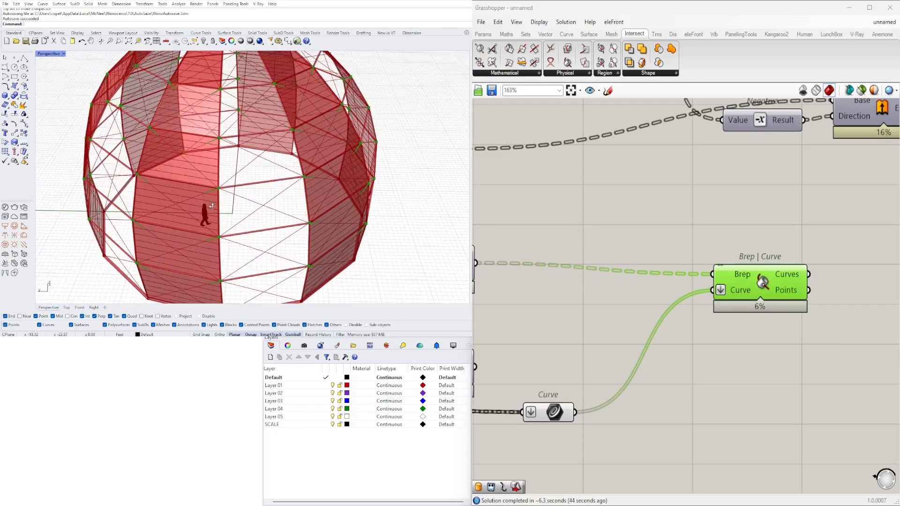
pyautogui.scroll(4, 225, 206)
pyautogui.scroll(-1, 600, 272)
pyautogui.moveTo(600, 272); pyautogui.dragTo(657, 249, button='right')
pyautogui.click(729, 381)
pyautogui.click(615, 371)
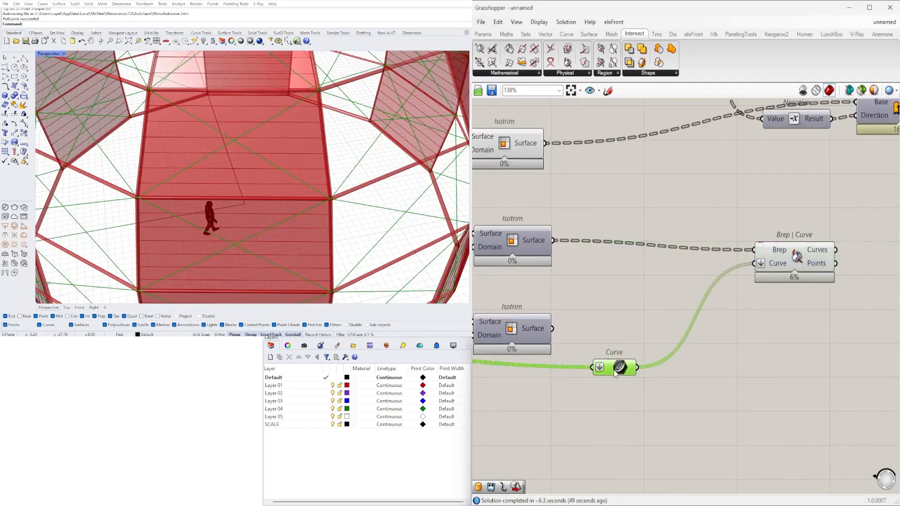
# Step: Add an Explode component after the Curve parameter and connect its Segments to the Curve input of the Brep | Curve intersection
pyautogui.scroll(-4, 750, 371)
pyautogui.scroll(3, 797, 375)
pyautogui.doubleClick(834, 374)
pyautogui.write('EX')
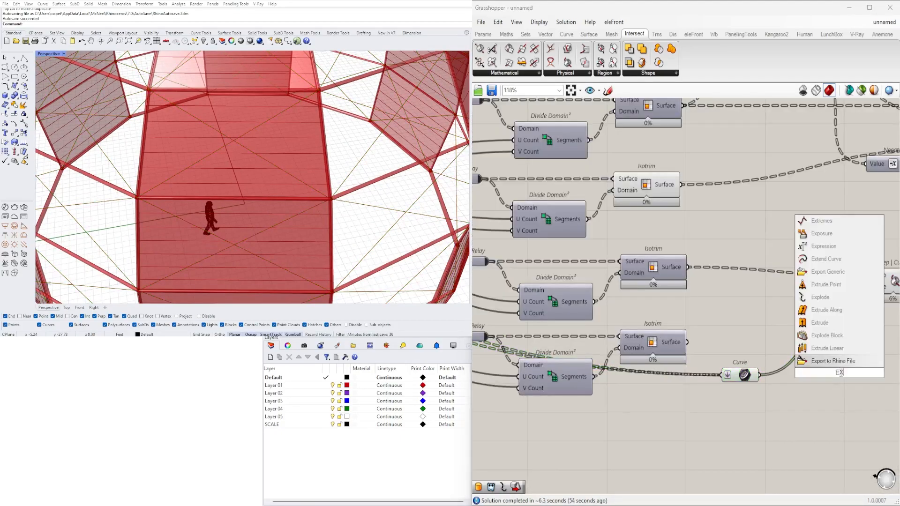
pyautogui.doubleClick(834, 374)
pyautogui.write('EXPLO')
pyautogui.click(816, 361)
pyautogui.moveTo(759, 374); pyautogui.dragTo(801, 367)
pyautogui.moveTo(823, 373); pyautogui.dragTo(799, 380)
pyautogui.moveTo(799, 378); pyautogui.dragTo(650, 380, button='right')
pyautogui.moveTo(705, 377); pyautogui.dragTo(710, 289)
# Step: Move the Brep | Curve component farther along, flatten its Brep input, and remove the flattening from its Curve input
pyautogui.moveTo(755, 284); pyautogui.dragTo(821, 276)
pyautogui.moveTo(822, 276); pyautogui.dragTo(855, 267, button='right')
pyautogui.rightClick(817, 274)
pyautogui.click(839, 349)
pyautogui.moveTo(842, 325); pyautogui.dragTo(750, 319, button='right')
pyautogui.scroll(2, 734, 257)
pyautogui.rightClick(736, 253)
pyautogui.click(753, 323)
pyautogui.scroll(-3, 670, 334)
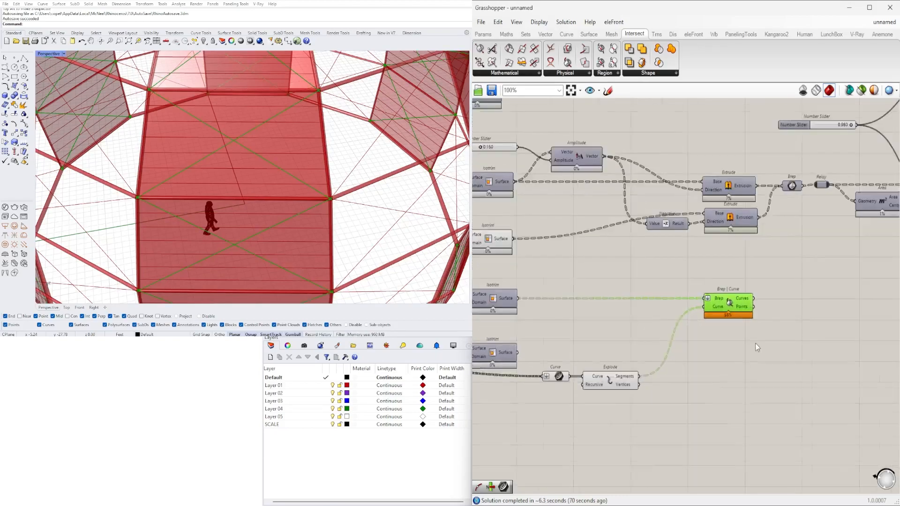
# Step: Feed the intersection's Curves into a second Explode and connect its Segments to a new Curve Middle component
pyautogui.click(586, 388)
pyautogui.moveTo(760, 289); pyautogui.dragTo(753, 289)
pyautogui.moveTo(862, 290); pyautogui.dragTo(765, 296, button='right')
pyautogui.doubleClick(790, 300)
pyautogui.write('mid')
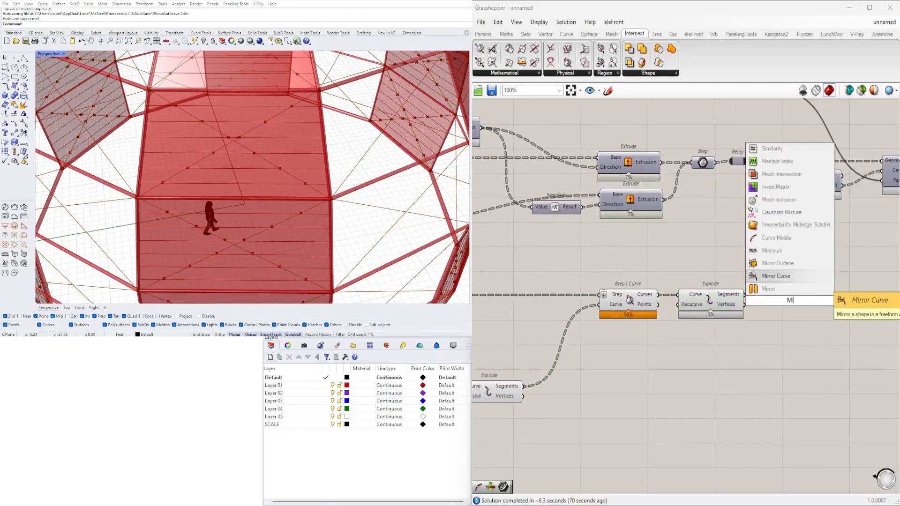
pyautogui.click(783, 288)
pyautogui.moveTo(744, 294); pyautogui.dragTo(765, 300)
# Step: Turn off the preview of the Curve, Explode and Brep | Curve components and view the curve midpoints on the dome
pyautogui.scroll(-4, 880, 294)
pyautogui.moveTo(804, 367); pyautogui.dragTo(633, 282)
pyautogui.scroll(-5, 303, 227)
pyautogui.scroll(4, 844, 296)
pyautogui.moveTo(843, 296); pyautogui.dragTo(756, 292, button='right')
pyautogui.click(741, 288)
pyautogui.moveTo(609, 328); pyautogui.dragTo(873, 325, button='right')
pyautogui.scroll(-1, 712, 333)
pyautogui.moveTo(712, 334); pyautogui.dragTo(832, 334, button='right')
pyautogui.scroll(-3, 705, 229)
pyautogui.moveTo(814, 284); pyautogui.dragTo(717, 319, button='right')
pyautogui.moveTo(300, 188)
pyautogui.mouseDown(button='right')
pyautogui.moveTo(300, 244)
pyautogui.moveTo(293, 202)
pyautogui.mouseUp(button='right')
pyautogui.scroll(4, 814, 318)
# Step: Align Brep | Curve, Explode and Curve Middle with the upper copied Isotrim, and add the lower copied Isotrim's Surface to the Brep input
pyautogui.moveTo(576, 325); pyautogui.dragTo(561, 299, button='right')
pyautogui.scroll(-1, 868, 291)
pyautogui.moveTo(867, 288); pyautogui.dragTo(848, 285, button='right')
pyautogui.moveTo(848, 288); pyautogui.dragTo(665, 266)
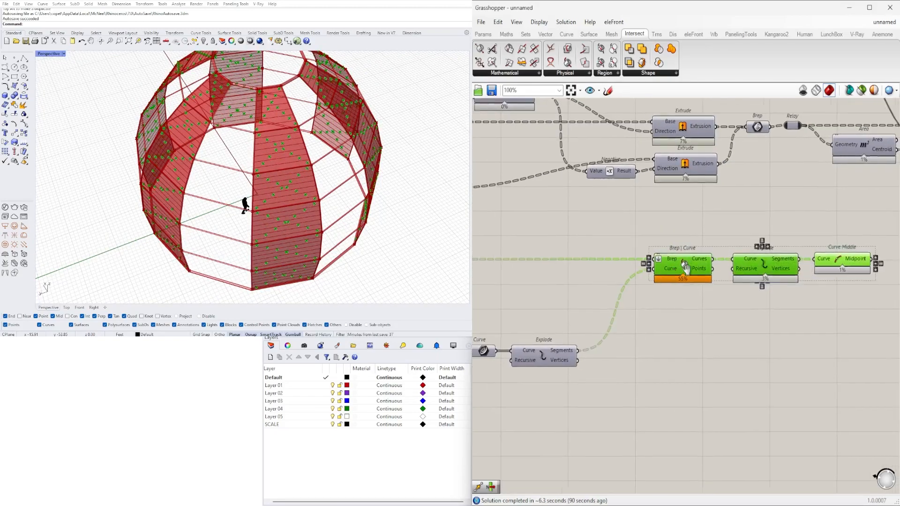
pyautogui.click(614, 304)
pyautogui.moveTo(614, 305); pyautogui.dragTo(695, 303, button='right')
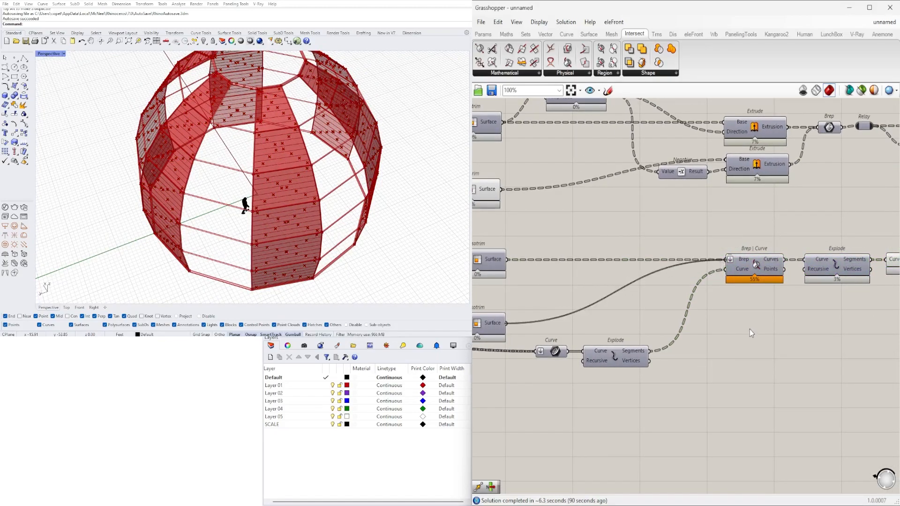
pyautogui.moveTo(324, 211); pyautogui.dragTo(370, 151, button='right')
pyautogui.moveTo(685, 356); pyautogui.dragTo(474, 373, button='right')
pyautogui.scroll(3, 758, 316)
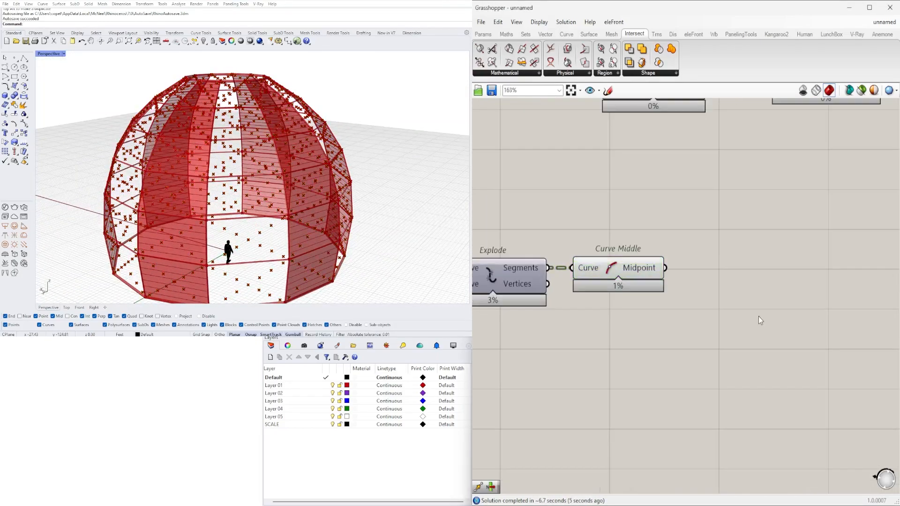
# Step: Add a Sphere component with the curve midpoints as Base and a 0.15 Number Slider as Radius
pyautogui.doubleClick(758, 317)
pyautogui.write('sphere')
pyautogui.click(731, 305)
pyautogui.doubleClick(613, 331)
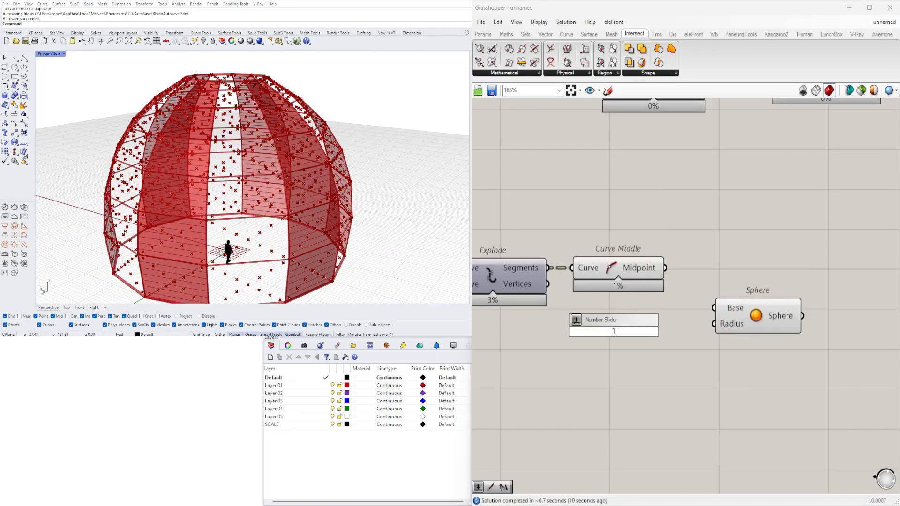
pyautogui.write('.15')
pyautogui.press('Return')
pyautogui.scroll(3, 669, 331)
pyautogui.moveTo(706, 332); pyautogui.dragTo(723, 330)
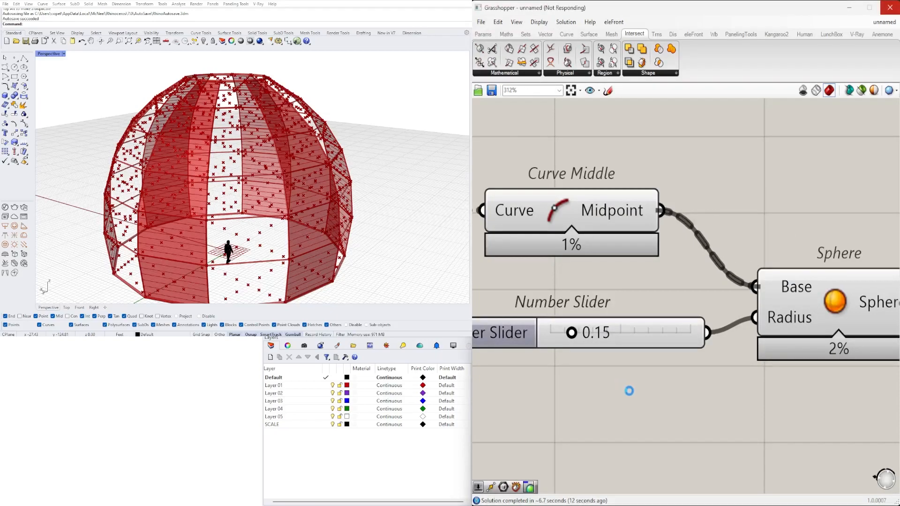
pyautogui.scroll(-5, 634, 357)
pyautogui.scroll(2, 675, 291)
pyautogui.moveTo(702, 243); pyautogui.dragTo(741, 246, button='right')
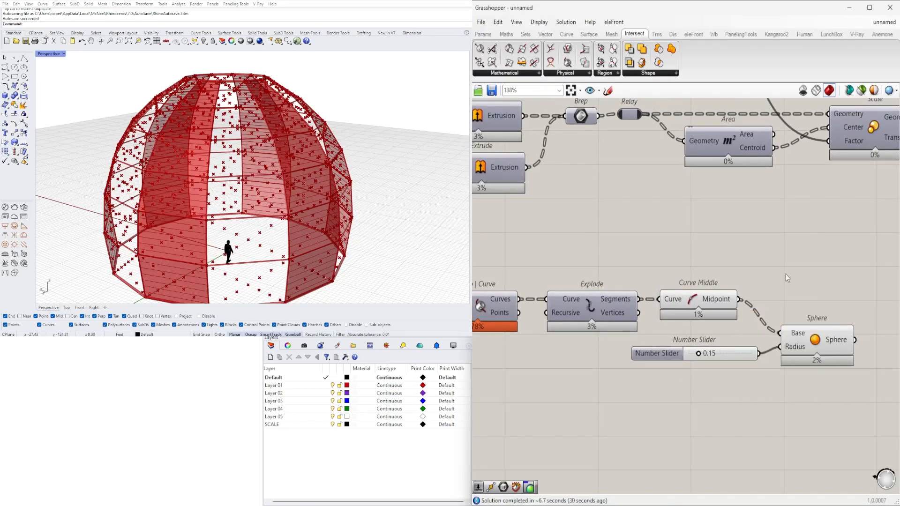
# Step: Add a Cull Duplicates component, feed the Curve Middle midpoints into its Points input and flatten that input
pyautogui.write('CULL')
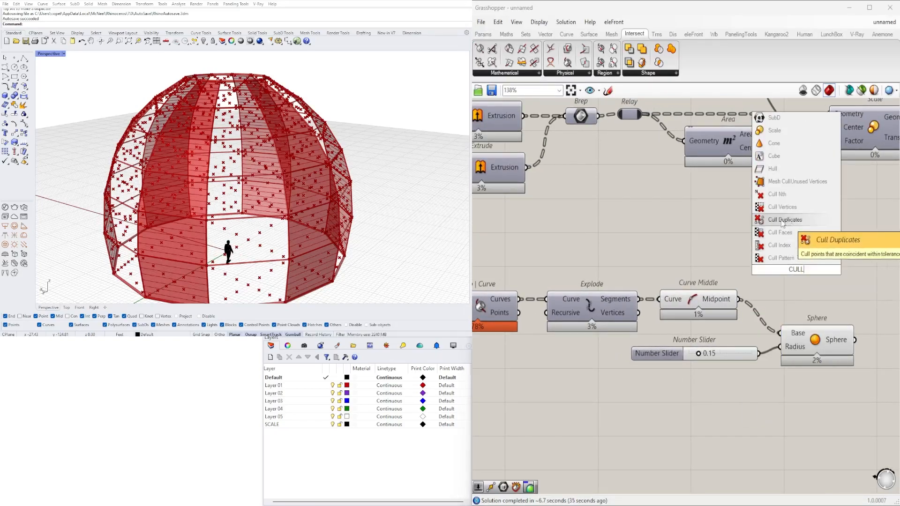
pyautogui.moveTo(535, 248); pyautogui.dragTo(690, 252, button='right')
pyautogui.scroll(-1, 690, 252)
pyautogui.write('CU')
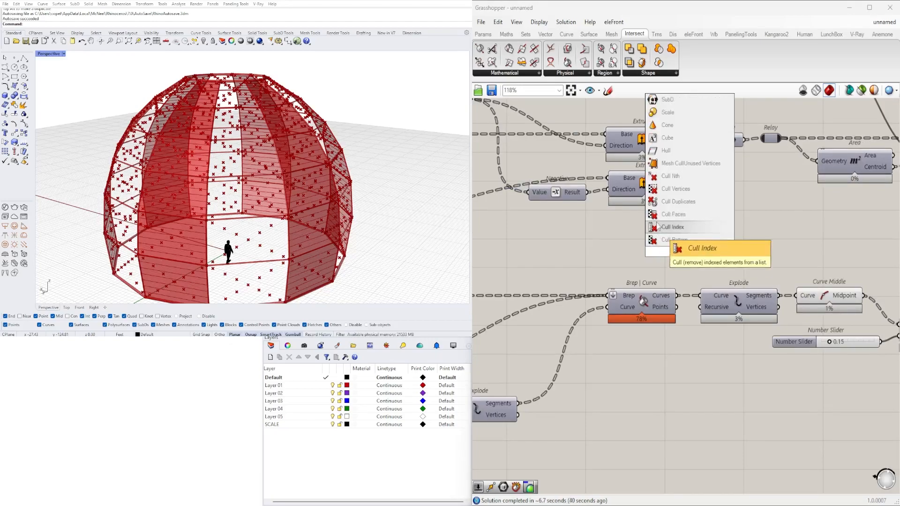
pyautogui.click(675, 201)
pyautogui.moveTo(767, 278); pyautogui.dragTo(634, 268, button='right')
pyautogui.moveTo(560, 250); pyautogui.dragTo(831, 246)
pyautogui.rightClick(798, 248)
pyautogui.click(820, 328)
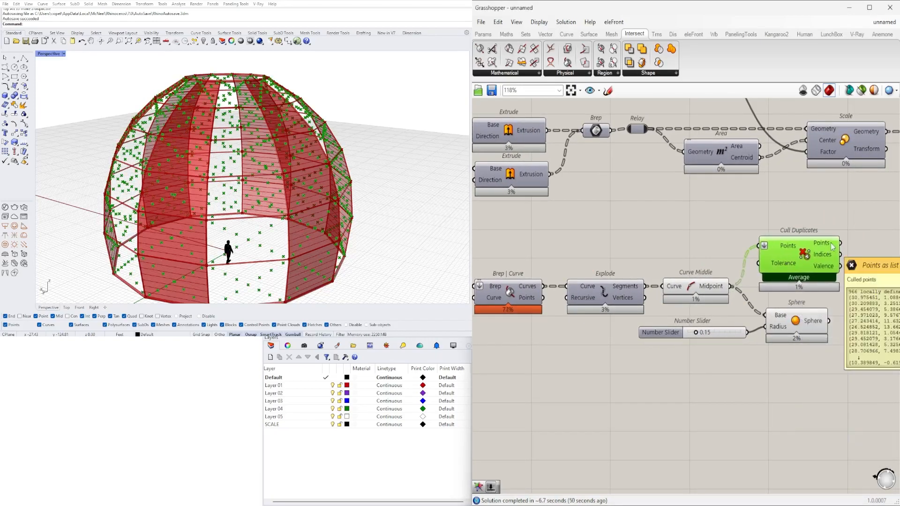
# Step: Move the Sphere and its radius slider beside Cull Duplicates and connect the culled Points to the Sphere's Base
pyautogui.moveTo(844, 260); pyautogui.dragTo(683, 258, button='right')
pyautogui.moveTo(665, 353); pyautogui.dragTo(579, 321)
pyautogui.moveTo(640, 322); pyautogui.dragTo(795, 322)
pyautogui.moveTo(680, 241); pyautogui.dragTo(749, 316)
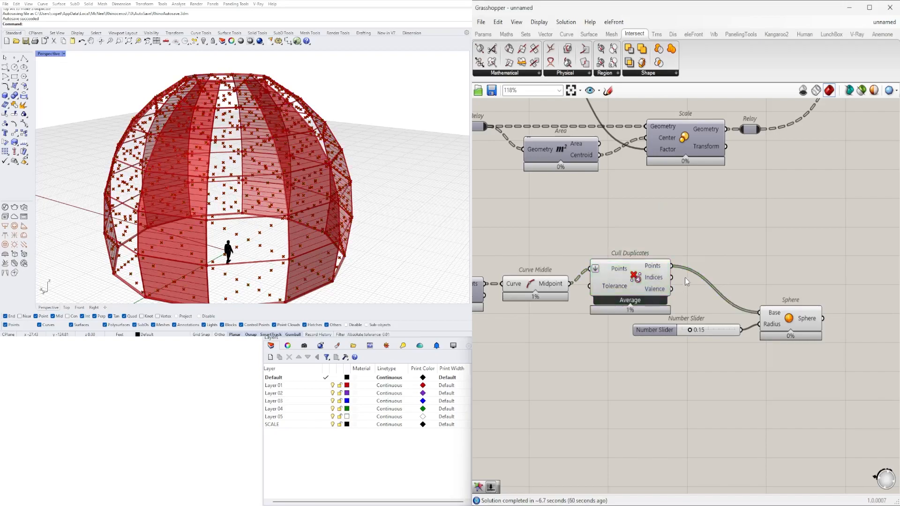
# Step: Turn off the preview of the intermediate components in the midpoint branch and the two strip branches
pyautogui.scroll(-5, 797, 363)
pyautogui.moveTo(748, 358); pyautogui.dragTo(648, 238)
pyautogui.click(802, 378)
pyautogui.middleClick(860, 184)
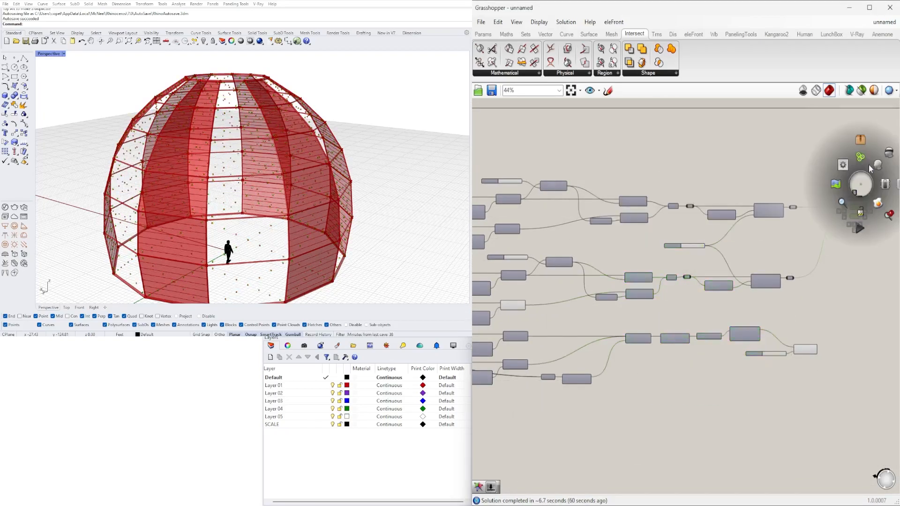
pyautogui.moveTo(614, 389); pyautogui.dragTo(510, 242)
pyautogui.click(728, 193)
pyautogui.moveTo(728, 193); pyautogui.dragTo(555, 201, button='right')
pyautogui.moveTo(701, 236); pyautogui.dragTo(660, 197)
pyautogui.middleClick(660, 185)
pyautogui.click(688, 153)
pyautogui.click(794, 263)
pyautogui.moveTo(796, 263); pyautogui.dragTo(760, 202)
pyautogui.middleClick(773, 193)
pyautogui.click(800, 161)
# Step: Turn off the preview of the remaining upstream components, keeping the edge pipes shown
pyautogui.scroll(-4, 686, 297)
pyautogui.moveTo(600, 349); pyautogui.dragTo(797, 398, button='right')
pyautogui.scroll(5, 742, 404)
pyautogui.moveTo(799, 457)
pyautogui.mouseDown()
pyautogui.moveTo(540, 121)
pyautogui.moveTo(546, 201)
pyautogui.mouseUp()
pyautogui.middleClick(607, 201)
pyautogui.click(634, 168)
pyautogui.click(634, 169)
# Step: Set the interior-edge pipe radius slider to 0.50 and the naked-edge pipe radius slider to 0.60
pyautogui.scroll(10, 208, 70)
pyautogui.moveTo(203, 127); pyautogui.dragTo(343, 451, button='right')
pyautogui.scroll(8, 652, 239)
pyautogui.moveTo(610, 237); pyautogui.dragTo(663, 237)
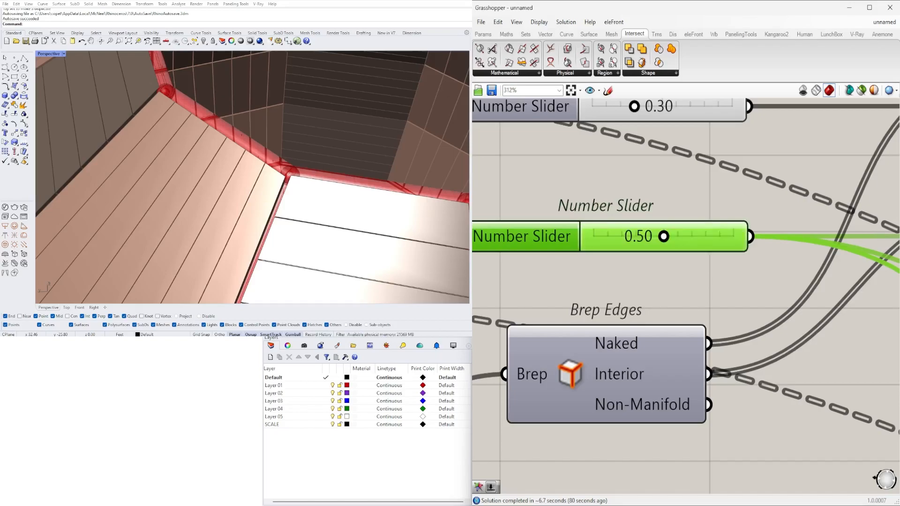
pyautogui.moveTo(209, 91); pyautogui.dragTo(281, 117, button='right')
pyautogui.moveTo(678, 102); pyautogui.dragTo(676, 162, button='right')
pyautogui.doubleClick(676, 157)
pyautogui.write('.6')
pyautogui.press('Return')
# Step: Examine the piped edges at the panel joints from close up and from farther away
pyautogui.scroll(-4, 163, 169)
pyautogui.scroll(5, 235, 129)
pyautogui.moveTo(162, 169); pyautogui.dragTo(271, 201, button='right')
pyautogui.scroll(-8, 235, 129)
pyautogui.scroll(7, 253, 173)
pyautogui.scroll(-10, 246, 206)
pyautogui.scroll(10, 271, 202)
pyautogui.scroll(-7, 271, 202)
pyautogui.scroll(-6, 511, 273)
# Step: Drive both Amplitude components from a single 0.150 Number Slider and delete the duplicate slider
pyautogui.moveTo(647, 301); pyautogui.dragTo(657, 303, button='right')
pyautogui.scroll(-4, 658, 303)
pyautogui.scroll(7, 714, 341)
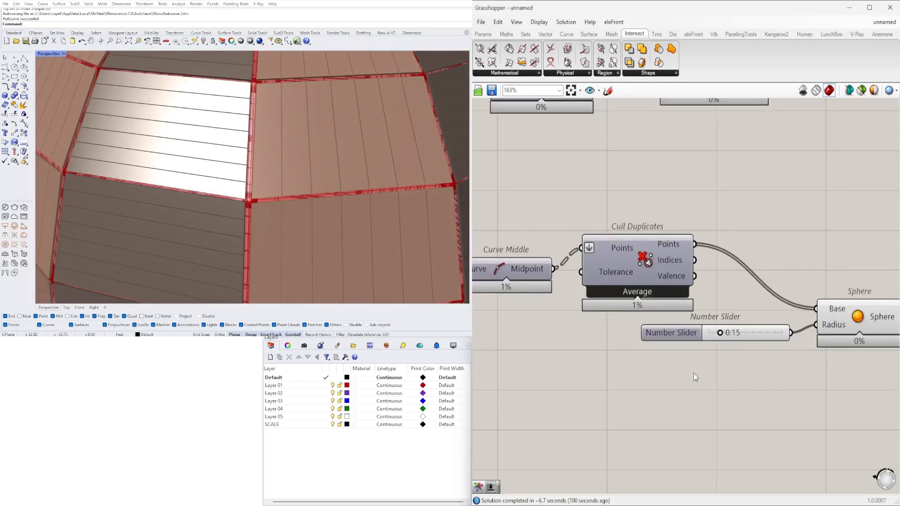
pyautogui.scroll(-8, 695, 376)
pyautogui.scroll(9, 666, 319)
pyautogui.click(643, 341)
pyautogui.scroll(-5, 656, 244)
pyautogui.moveTo(633, 188); pyautogui.dragTo(742, 259, button='right')
pyautogui.scroll(2, 741, 263)
pyautogui.moveTo(699, 181); pyautogui.dragTo(635, 179)
pyautogui.moveTo(734, 186); pyautogui.dragTo(673, 182, button='right')
pyautogui.scroll(-1, 673, 182)
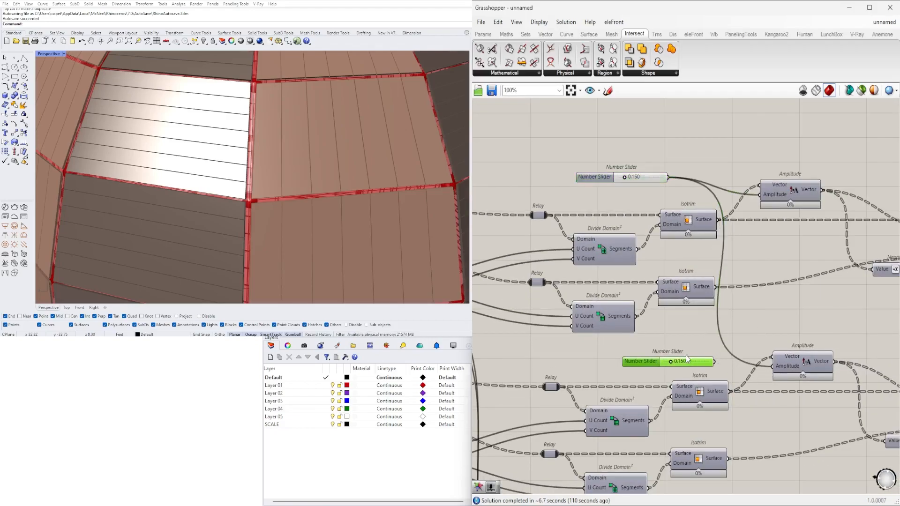
pyautogui.click(797, 300)
# Step: Move the shared 0.150 slider between the upper and lower strip branches
pyautogui.moveTo(797, 300); pyautogui.dragTo(690, 278, button='right')
pyautogui.scroll(-3, 690, 277)
pyautogui.scroll(3, 656, 260)
pyautogui.scroll(-1, 666, 197)
pyautogui.moveTo(663, 201); pyautogui.dragTo(669, 307)
pyautogui.click(738, 330)
# Step: Copy the dark brown Colour Swatch and Custom Preview pair below the existing ones for the spheres
pyautogui.scroll(-2, 738, 330)
pyautogui.scroll(-6, 737, 331)
pyautogui.scroll(7, 884, 328)
pyautogui.moveTo(886, 323); pyautogui.dragTo(617, 356, button='right')
pyautogui.moveTo(799, 274); pyautogui.dragTo(707, 187)
pyautogui.keyDown('alt'); pyautogui.moveTo(749, 194); pyautogui.dragTo(748, 233); pyautogui.keyUp('alt')
pyautogui.click(703, 267)
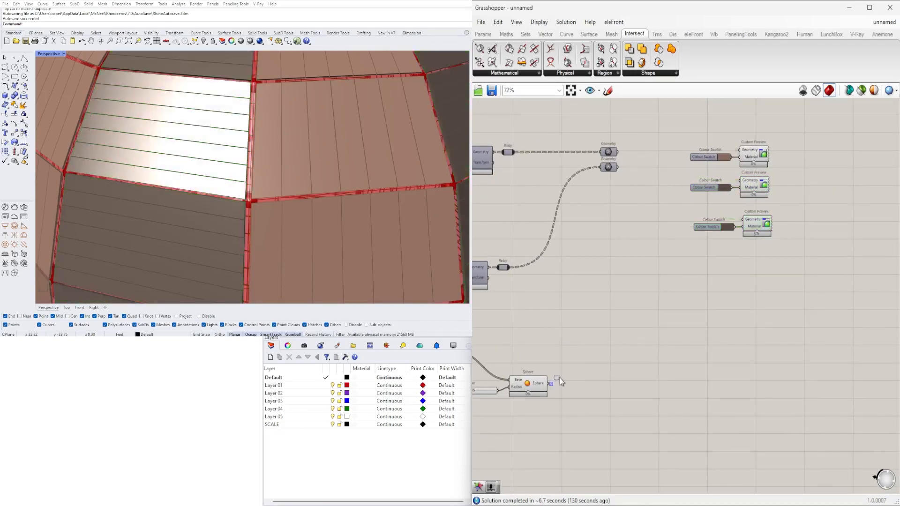
# Step: Set the sphere radius slider to 0.22 and check the spheres on the dome panels
pyautogui.moveTo(494, 389); pyautogui.dragTo(549, 375, button='right')
pyautogui.scroll(11, 523, 375)
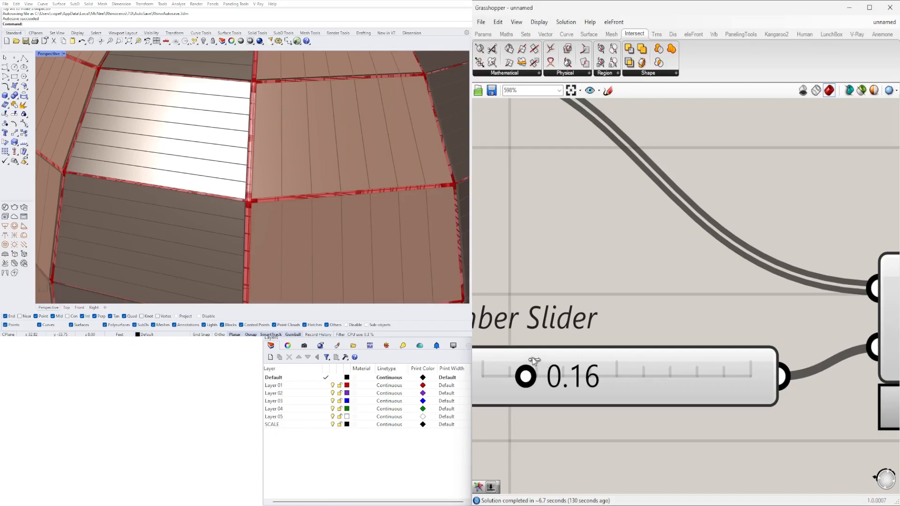
pyautogui.moveTo(533, 358); pyautogui.dragTo(579, 256)
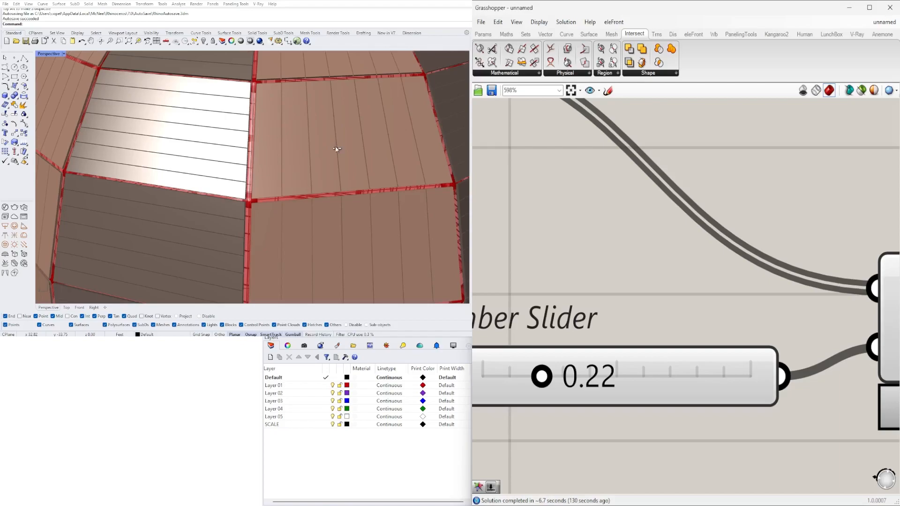
pyautogui.scroll(-5, 336, 149)
pyautogui.scroll(10, 314, 164)
pyautogui.scroll(-2, 287, 163)
pyautogui.moveTo(287, 163); pyautogui.dragTo(225, 166, button='right')
pyautogui.scroll(-4, 487, 311)
# Step: Set the interior-edge pipe radius slider to 0.20 and open the naked-edge pipe radius for editing
pyautogui.moveTo(575, 358); pyautogui.dragTo(686, 349, button='right')
pyautogui.scroll(-10, 707, 335)
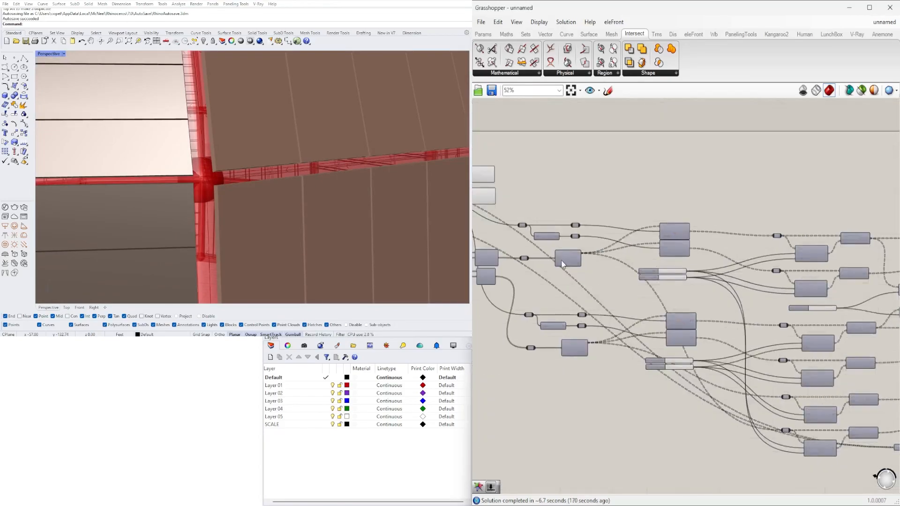
pyautogui.scroll(5, 564, 200)
pyautogui.scroll(3, 622, 221)
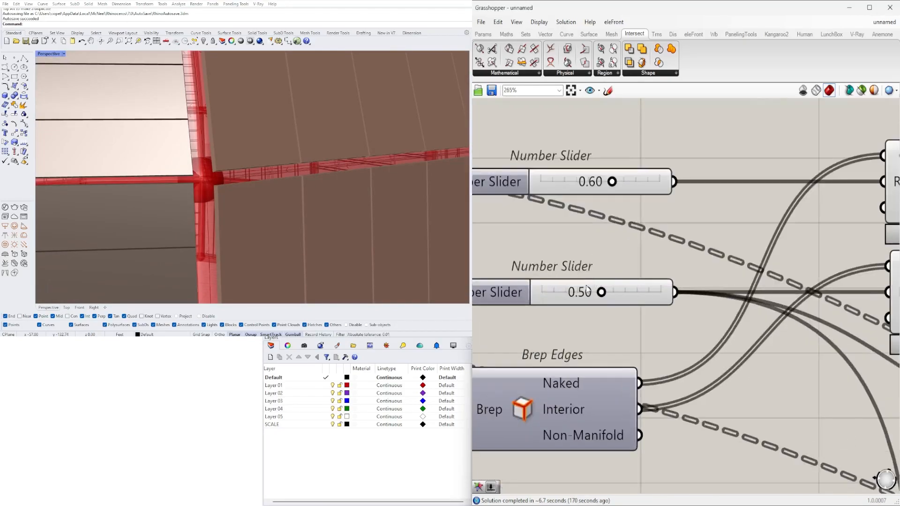
pyautogui.doubleClick(581, 280)
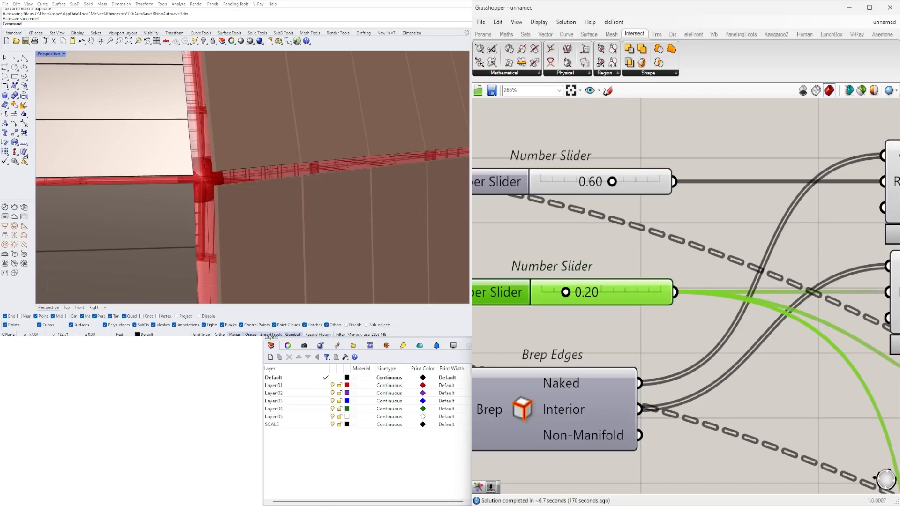
pyautogui.doubleClick(590, 181)
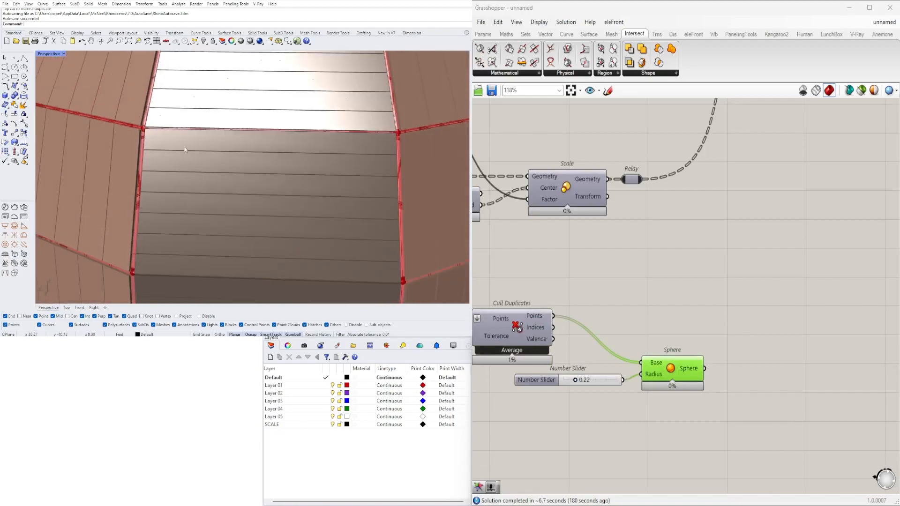
# Step: Set the sphere radius slider to 0.30
pyautogui.moveTo(184, 147); pyautogui.dragTo(400, 107, button='right')
pyautogui.scroll(8, 426, 126)
pyautogui.click(697, 271)
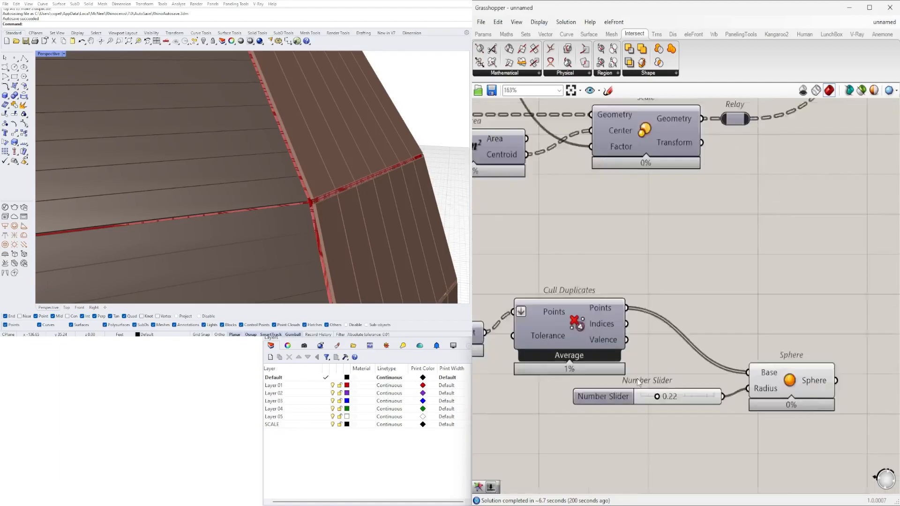
pyautogui.scroll(3, 637, 378)
pyautogui.doubleClick(678, 399)
pyautogui.write('.3')
pyautogui.press('Return')
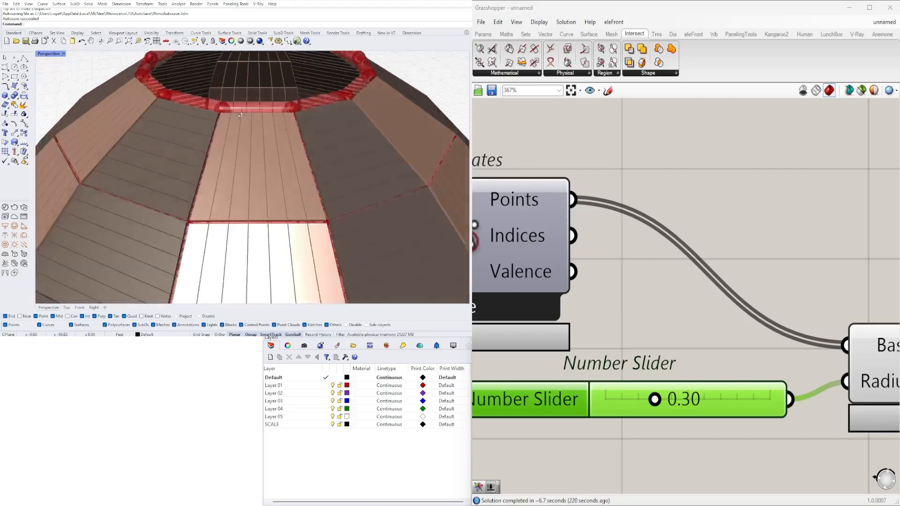
# Step: Inspect the dome's top opening and raise the sphere radius slider to 0.50
pyautogui.scroll(5, 253, 178)
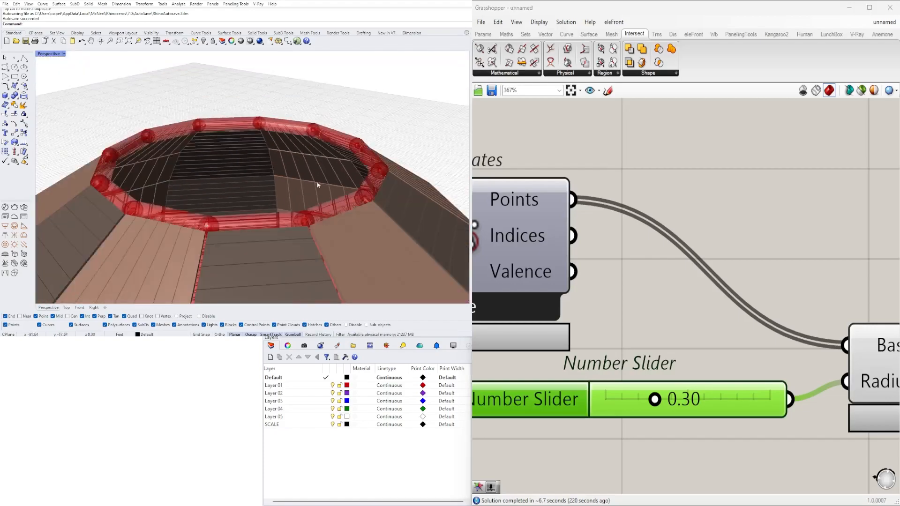
pyautogui.scroll(1, 680, 395)
pyautogui.doubleClick(680, 396)
pyautogui.write('.5')
pyautogui.press('Return')
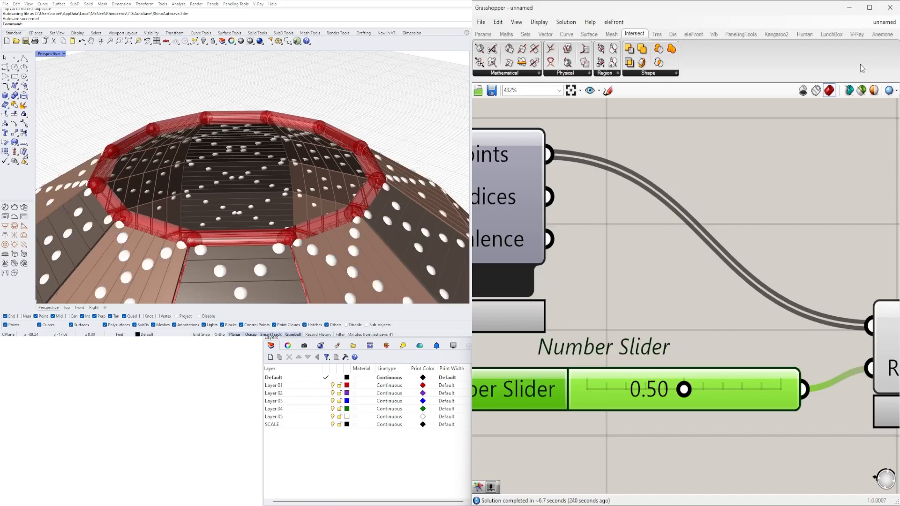
# Step: Examine the distribution and size of the spheres on the panels inside and outside the dome
pyautogui.scroll(-7, 300, 134)
pyautogui.scroll(4, 270, 140)
pyautogui.moveTo(210, 243); pyautogui.dragTo(210, 205, button='right')
pyautogui.scroll(5, 285, 217)
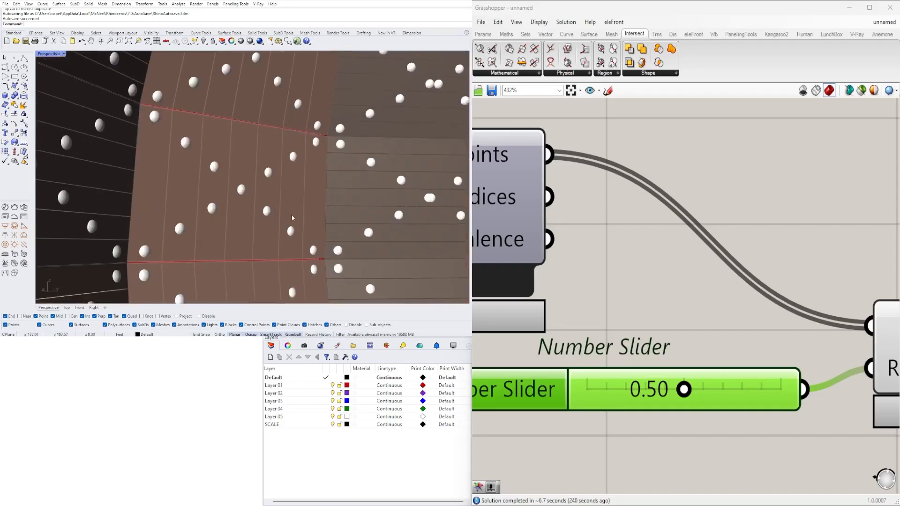
pyautogui.scroll(-12, 288, 202)
pyautogui.moveTo(314, 178); pyautogui.dragTo(351, 252, button='right')
pyautogui.scroll(7, 281, 202)
pyautogui.moveTo(262, 286); pyautogui.dragTo(281, 239, button='right')
pyautogui.scroll(-4, 262, 221)
pyautogui.moveTo(262, 178); pyautogui.dragTo(277, 216, button='right')
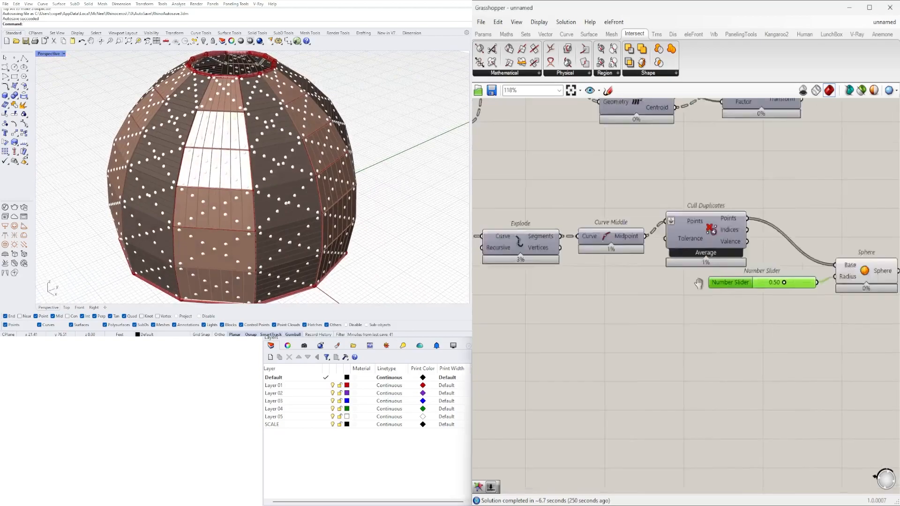
# Step: Set the strip division count slider to 5 in both the lower and the upper branch, keeping the other count at 1
pyautogui.moveTo(698, 283); pyautogui.dragTo(766, 316, button='right')
pyautogui.scroll(-5, 766, 316)
pyautogui.scroll(9, 755, 269)
pyautogui.moveTo(575, 246); pyautogui.dragTo(649, 368, button='right')
pyautogui.scroll(-6, 753, 262)
pyautogui.scroll(4, 657, 353)
pyautogui.doubleClick(684, 383)
pyautogui.write('5')
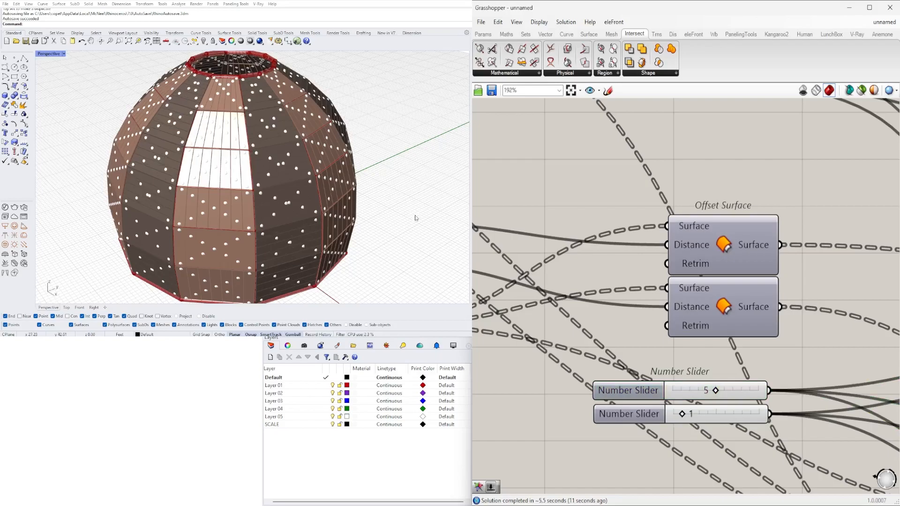
pyautogui.scroll(-2, 645, 230)
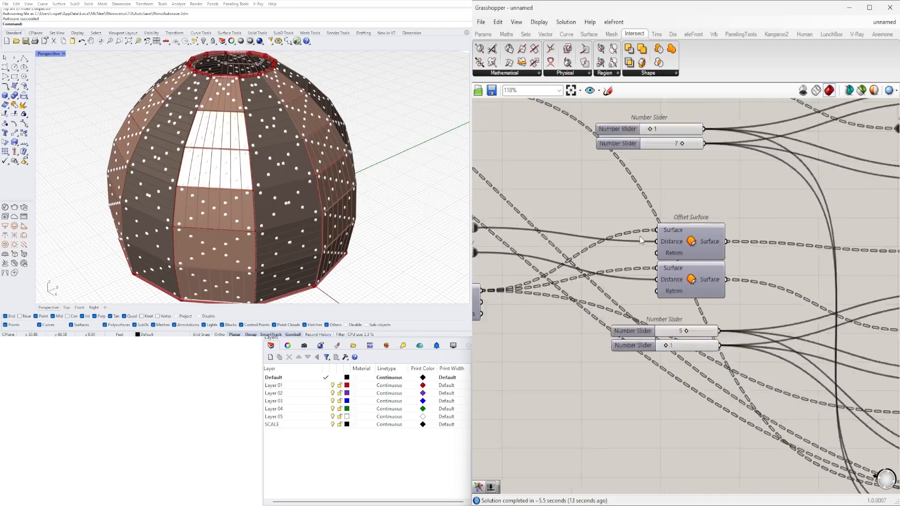
pyautogui.moveTo(681, 126); pyautogui.dragTo(652, 272, button='right')
pyautogui.scroll(3, 652, 272)
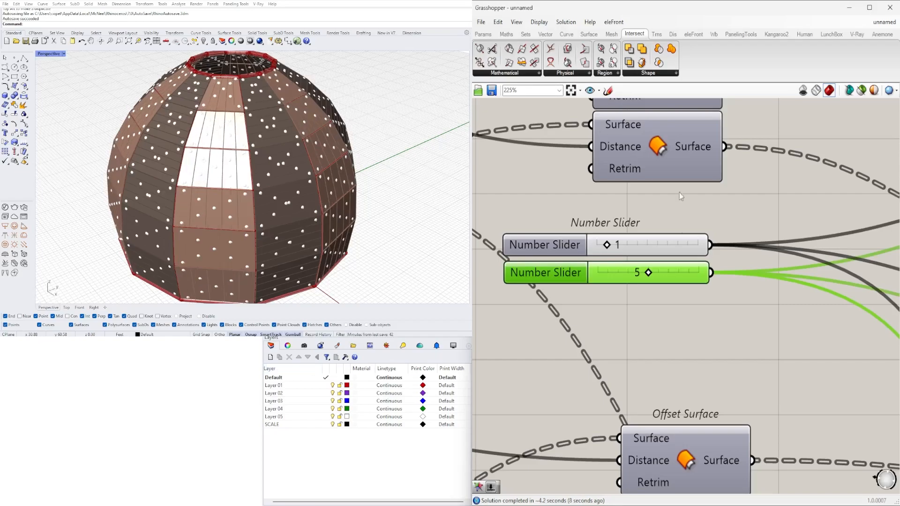
# Step: Set the sphere radius slider to 0.40
pyautogui.scroll(-8, 604, 275)
pyautogui.scroll(4, 789, 346)
pyautogui.scroll(7, 675, 362)
pyautogui.doubleClick(702, 370)
pyautogui.write('0.4')
pyautogui.press('Return')
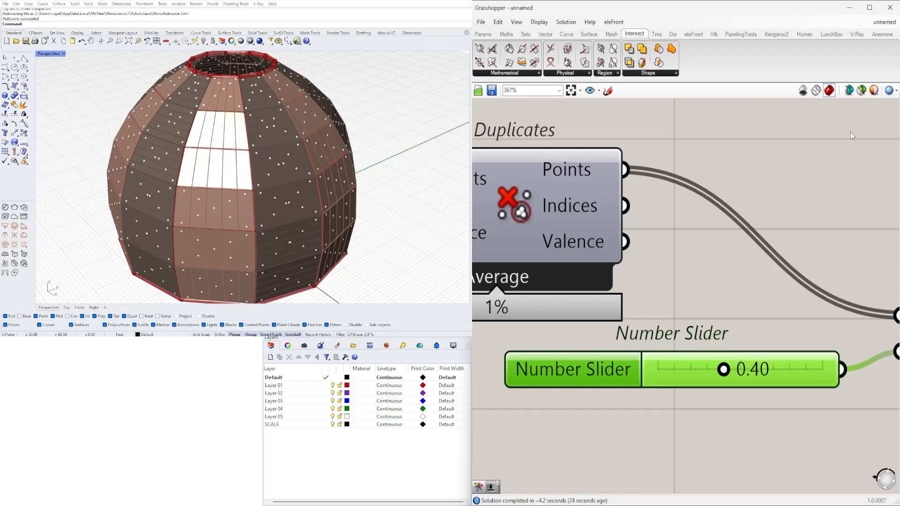
# Step: Change the spheres' Colour Swatch to a near-black grey with saturation 0 and value 18
pyautogui.scroll(-6, 763, 267)
pyautogui.scroll(4, 713, 229)
pyautogui.click(705, 223)
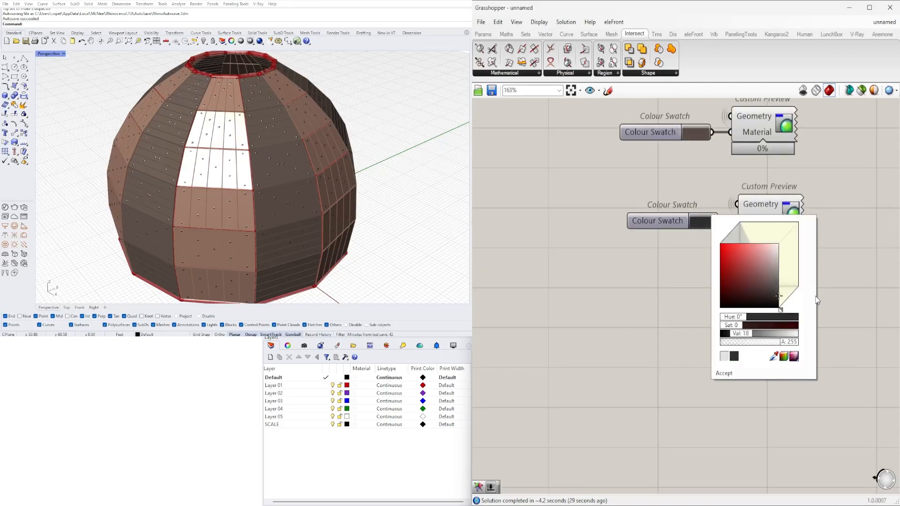
pyautogui.scroll(10, 197, 112)
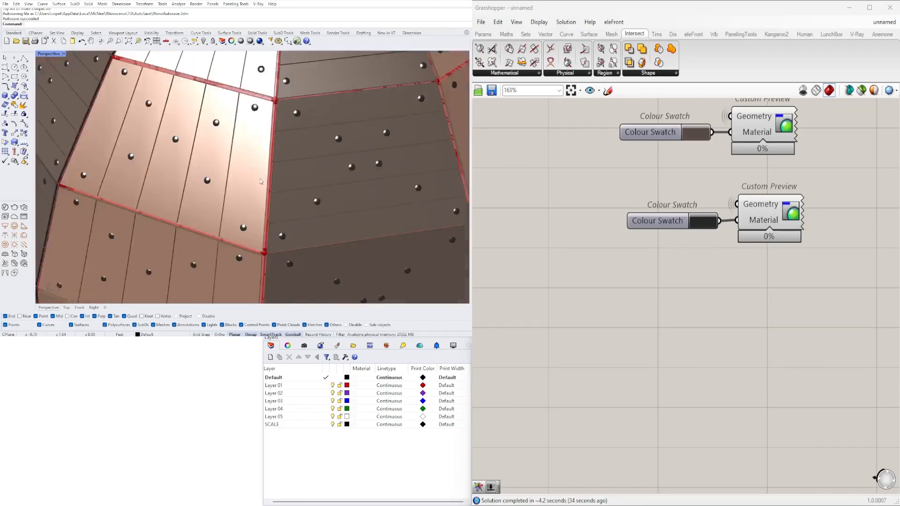
pyautogui.moveTo(197, 112); pyautogui.dragTo(300, 150, button='right')
# Step: Copy the brown Colour Swatch and Custom Preview pair above the others and add a relay to the upper Pipe output
pyautogui.scroll(-10, 293, 97)
pyautogui.scroll(-5, 712, 326)
pyautogui.moveTo(779, 358); pyautogui.dragTo(869, 424, button='right')
pyautogui.moveTo(847, 280); pyautogui.dragTo(832, 256)
pyautogui.scroll(-4, 862, 223)
pyautogui.scroll(5, 521, 222)
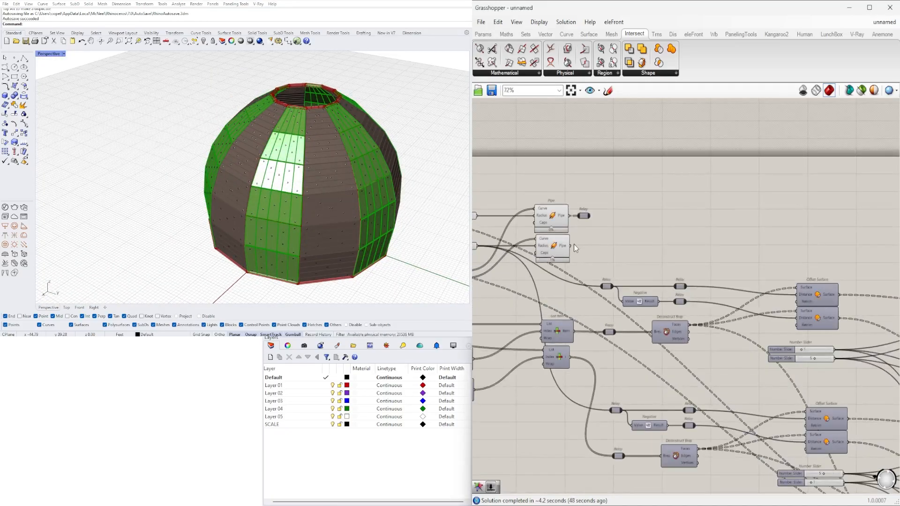
# Step: Route the pipes through the relay into the copied Custom Preview's Geometry and turn off the Pipe components' own preview
pyautogui.scroll(-7, 671, 217)
pyautogui.moveTo(656, 216); pyautogui.dragTo(870, 219)
pyautogui.scroll(7, 787, 218)
pyautogui.scroll(-5, 797, 305)
pyautogui.scroll(4, 660, 298)
pyautogui.moveTo(790, 279); pyautogui.dragTo(656, 199)
pyautogui.scroll(-5, 657, 199)
pyautogui.scroll(8, 660, 238)
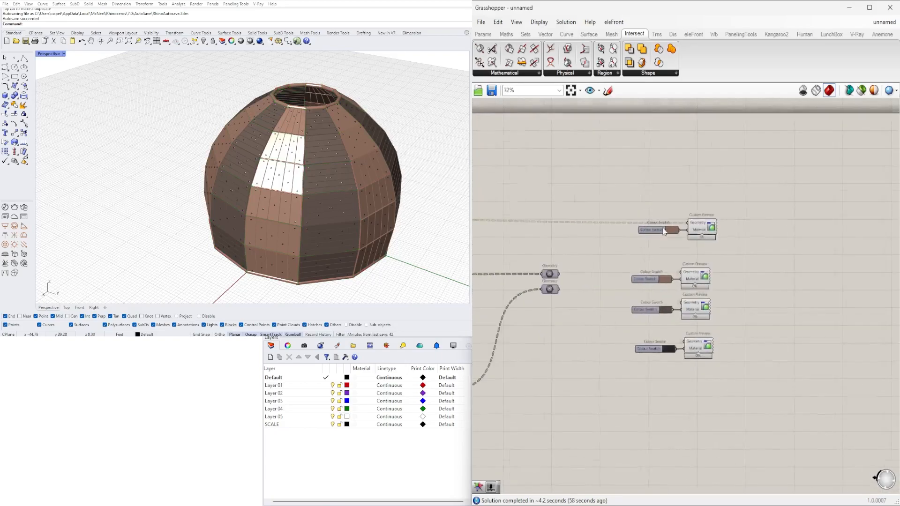
# Step: Change the pipes' Colour Swatch to a near-white colour and view the whole dome
pyautogui.click(699, 237)
pyautogui.moveTo(801, 274); pyautogui.dragTo(770, 181)
pyautogui.moveTo(300, 197); pyautogui.dragTo(398, 180, button='right')
pyautogui.scroll(-3, 356, 178)
# Step: Align the four Colour Swatches and their Custom Preview components into tidy vertical columns
pyautogui.scroll(-6, 689, 238)
pyautogui.scroll(1, 598, 290)
pyautogui.moveTo(777, 416); pyautogui.dragTo(719, 204)
pyautogui.moveTo(697, 397); pyautogui.dragTo(644, 123)
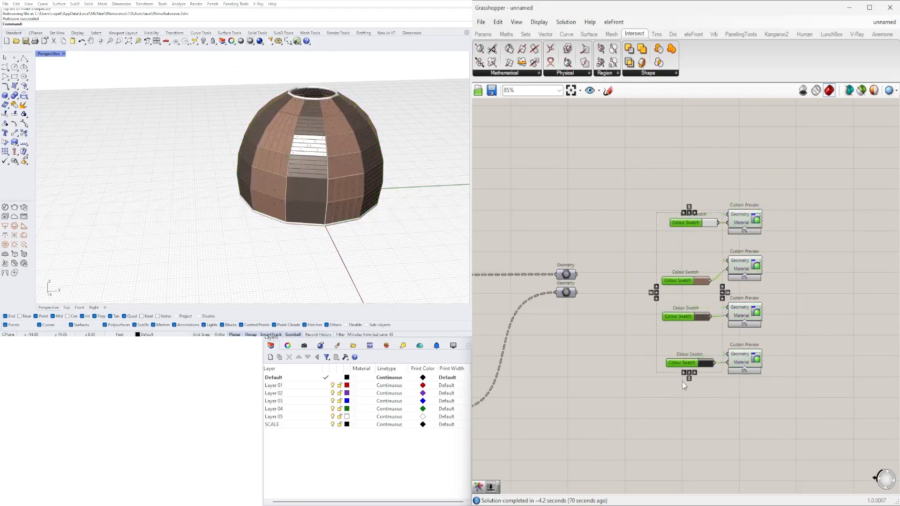
pyautogui.click(684, 375)
pyautogui.click(719, 420)
pyautogui.scroll(-5, 725, 377)
pyautogui.moveTo(768, 396); pyautogui.dragTo(696, 293)
pyautogui.scroll(3, 695, 293)
pyautogui.moveTo(757, 313); pyautogui.dragTo(753, 169, button='right')
pyautogui.moveTo(754, 170); pyautogui.dragTo(721, 246)
pyautogui.click(768, 238)
pyautogui.moveTo(591, 455); pyautogui.dragTo(805, 375, button='right')
pyautogui.scroll(-1, 804, 378)
pyautogui.moveTo(804, 380); pyautogui.dragTo(752, 311)
# Step: Place a vertical clipping plane across the dome in the perspective view and inspect the interior around the scale figure
pyautogui.moveTo(405, 190); pyautogui.dragTo(371, 222, button='right')
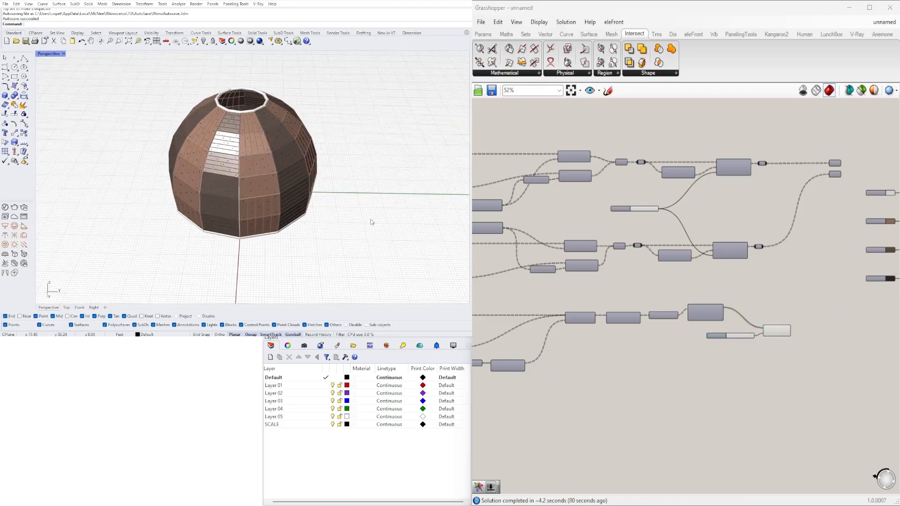
pyautogui.click(363, 220)
pyautogui.click(269, 170)
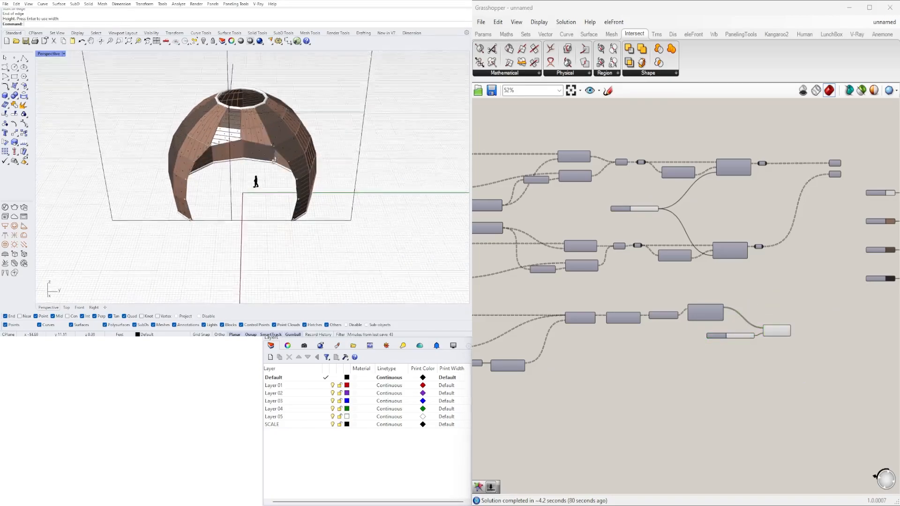
pyautogui.scroll(5, 269, 169)
pyautogui.moveTo(268, 169); pyautogui.dragTo(233, 151, button='right')
pyautogui.scroll(7, 148, 162)
pyautogui.moveTo(129, 164); pyautogui.dragTo(328, 225, button='right')
pyautogui.scroll(-6, 247, 216)
pyautogui.scroll(-4, 386, 219)
pyautogui.click(260, 125)
pyautogui.moveTo(266, 140)
pyautogui.mouseDown()
pyautogui.moveTo(289, 145)
pyautogui.moveTo(276, 143)
pyautogui.mouseUp()
pyautogui.moveTo(328, 220); pyautogui.dragTo(350, 140, button='right')
pyautogui.scroll(10, 297, 187)
pyautogui.scroll(-8, 297, 187)
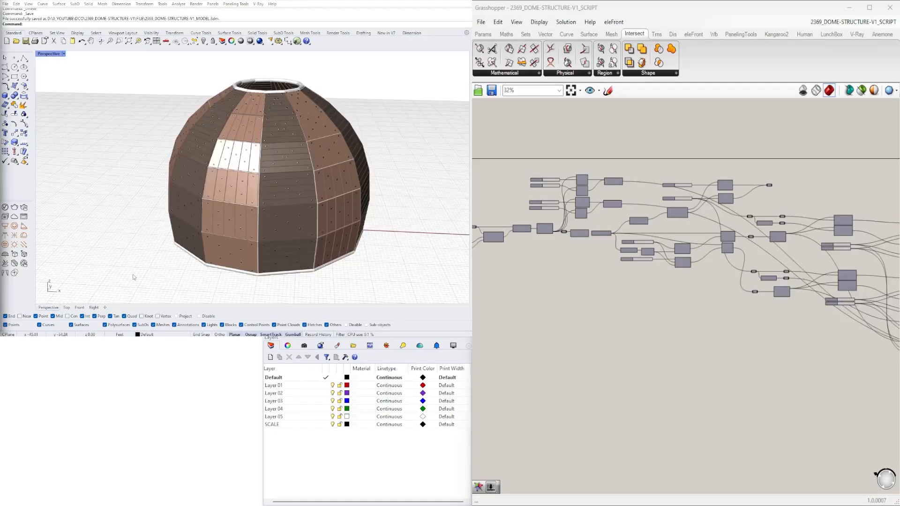
# Step: Rename the number sliders feeding the lofted surface's Divide Domain² U Count and V Count as U DIV and V DIV
pyautogui.rightClick(735, 308)
pyautogui.scroll(5, 694, 282)
pyautogui.scroll(-3, 695, 282)
pyautogui.moveTo(882, 307); pyautogui.dragTo(666, 309, button='right')
pyautogui.scroll(3, 667, 310)
pyautogui.rightClick(619, 248)
pyautogui.rightClick(625, 250)
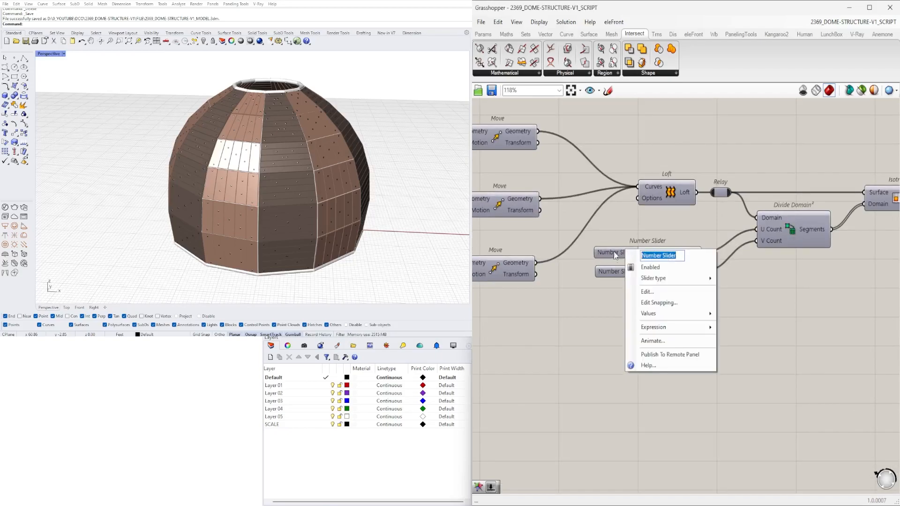
pyautogui.write('U DIV')
pyautogui.press('Return')
pyautogui.rightClick(617, 274)
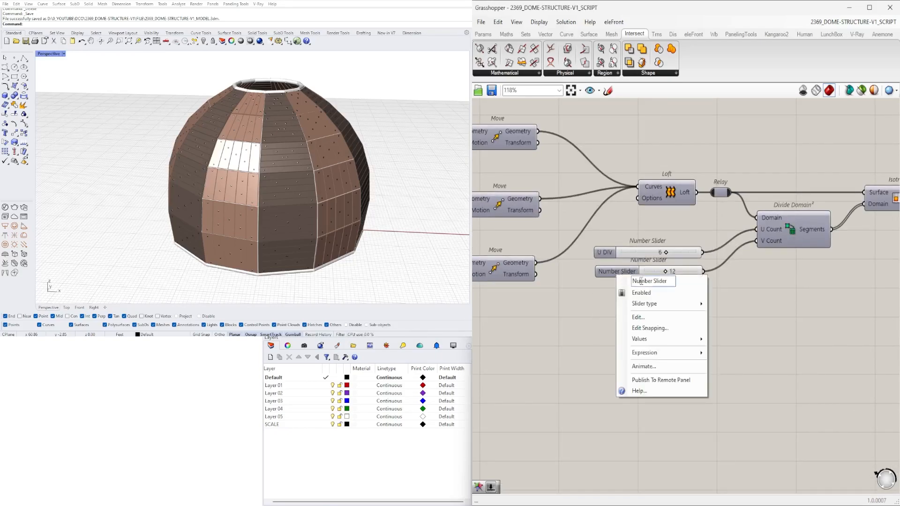
pyautogui.press('Return')
# Step: Move the upper pair of panel-division sliders beside the Offset Surface components closer to the Divide Domain² components
pyautogui.scroll(-3, 681, 291)
pyautogui.moveTo(820, 246); pyautogui.dragTo(651, 256, button='right')
pyautogui.moveTo(841, 233); pyautogui.dragTo(717, 221, button='right')
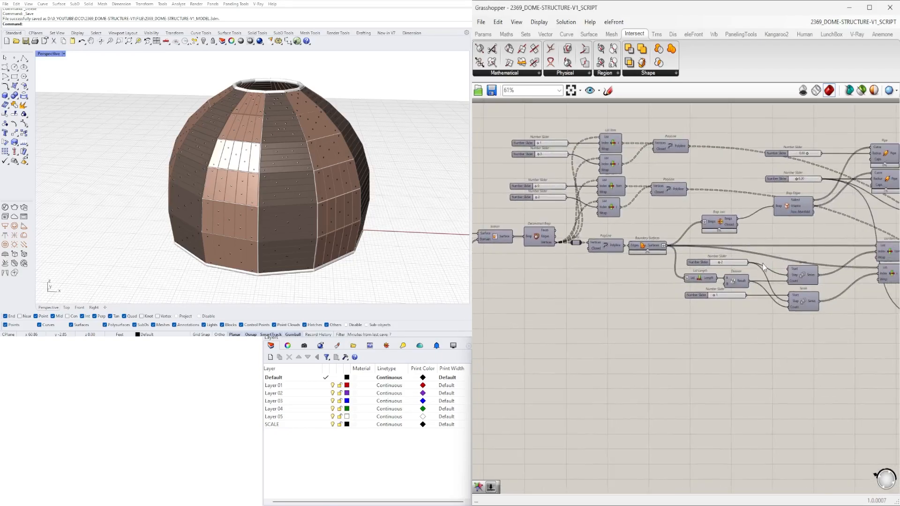
pyautogui.scroll(3, 729, 268)
pyautogui.scroll(-4, 675, 259)
pyautogui.moveTo(555, 260); pyautogui.dragTo(805, 281, button='right')
pyautogui.scroll(3, 786, 228)
pyautogui.moveTo(785, 228); pyautogui.dragTo(699, 262, button='right')
pyautogui.scroll(-3, 722, 193)
pyautogui.moveTo(843, 267); pyautogui.dragTo(646, 260, button='right')
pyautogui.scroll(3, 848, 277)
pyautogui.moveTo(667, 225); pyautogui.dragTo(585, 274)
pyautogui.moveTo(580, 421); pyautogui.dragTo(580, 404)
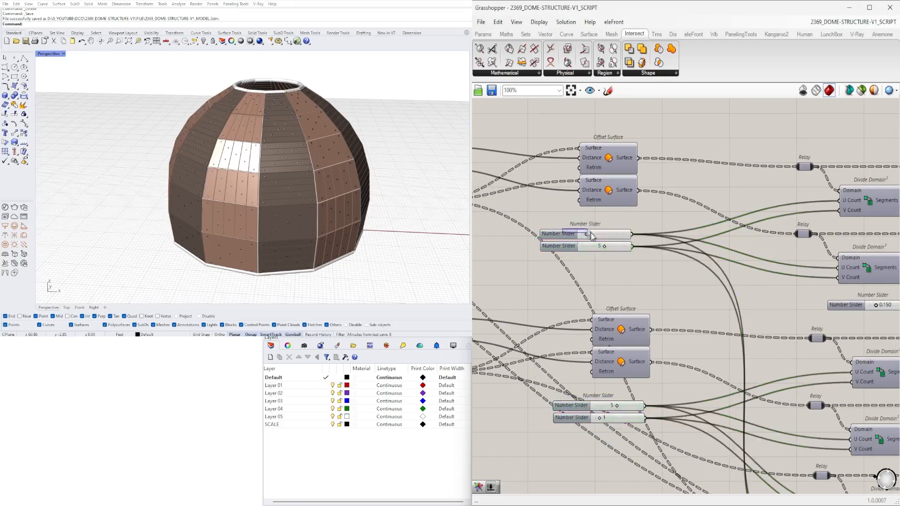
pyautogui.moveTo(559, 236); pyautogui.dragTo(620, 269)
# Step: Move the lower pair of panel-division sliders down, well below the lower Offset Surface components
pyautogui.scroll(-3, 621, 270)
pyautogui.moveTo(621, 270); pyautogui.dragTo(626, 200, button='right')
pyautogui.moveTo(660, 329); pyautogui.dragTo(588, 281)
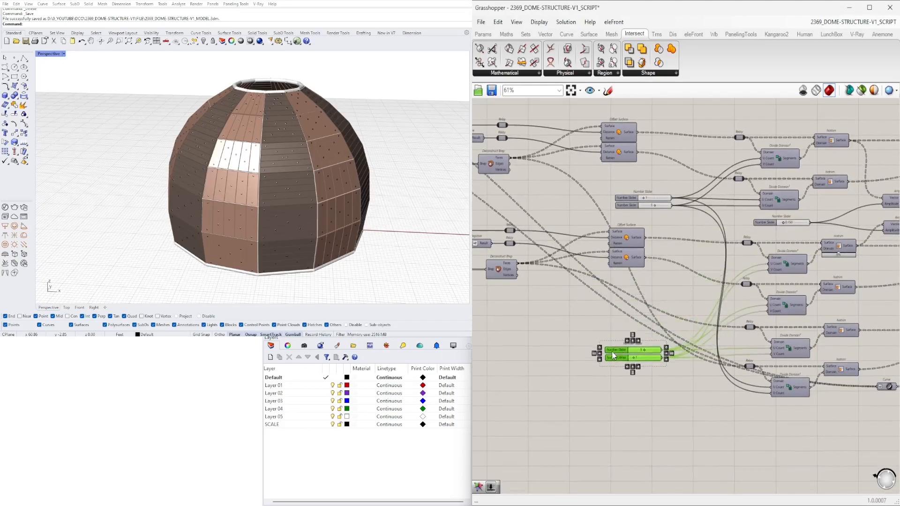
pyautogui.moveTo(706, 313); pyautogui.dragTo(669, 302, button='right')
pyautogui.scroll(1, 670, 302)
pyautogui.click(586, 381)
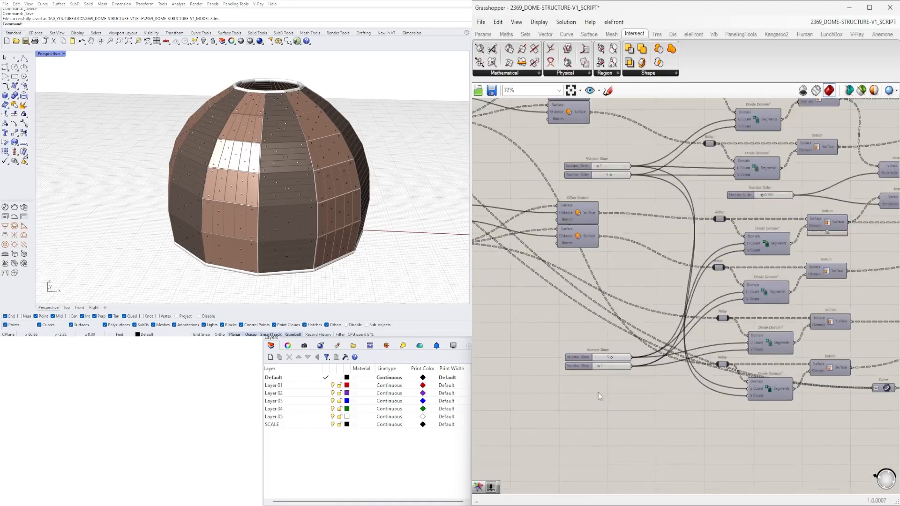
# Step: Move both pairs of panel-division sliders and the lower Offset Surface pair further from the Divide Domain² components
pyautogui.scroll(1, 721, 397)
pyautogui.moveTo(836, 405)
pyautogui.mouseDown(button='right')
pyautogui.moveTo(722, 398)
pyautogui.moveTo(839, 409)
pyautogui.mouseUp(button='right')
pyautogui.rightClick(774, 377)
pyautogui.moveTo(872, 354)
pyautogui.click(893, 369)
pyautogui.scroll(-2, 725, 414)
pyautogui.moveTo(669, 379); pyautogui.dragTo(603, 356)
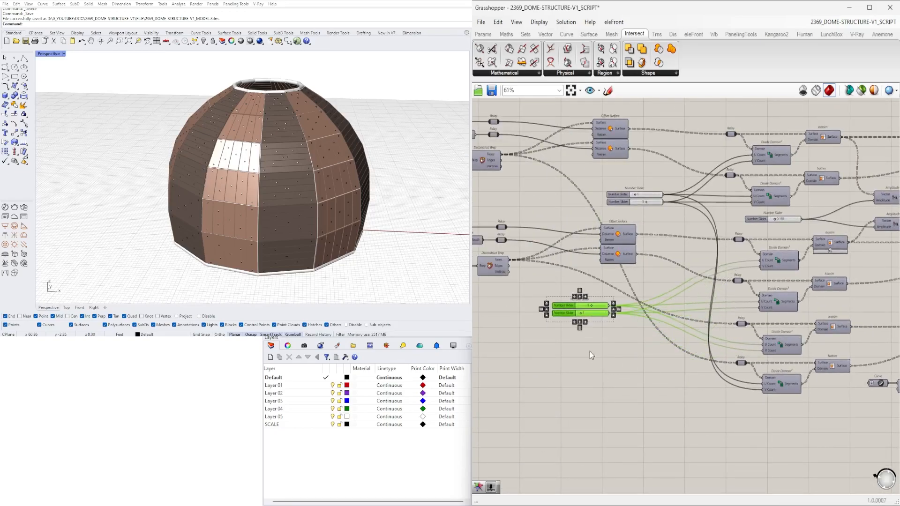
pyautogui.moveTo(618, 235); pyautogui.dragTo(584, 235)
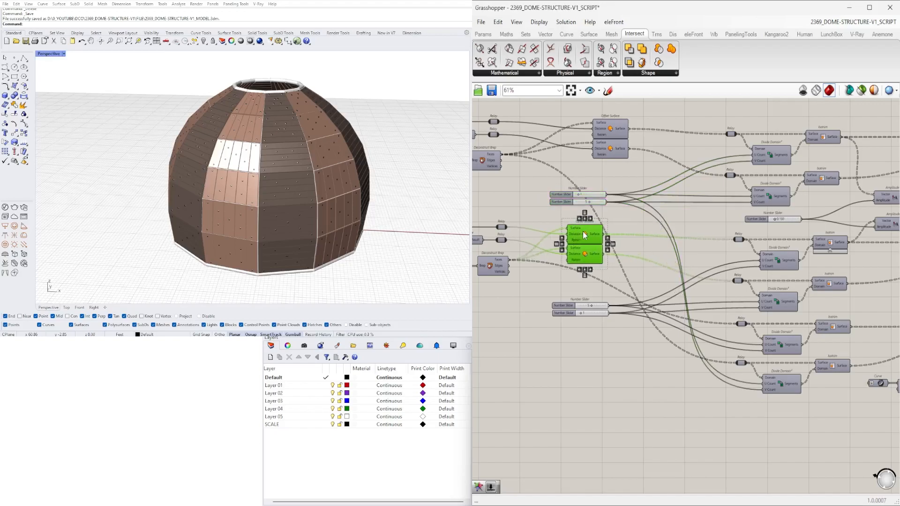
# Step: Move the upper Offset Surface pair closer to its relays and shift both division slider pairs together further from them
pyautogui.scroll(1, 716, 318)
pyautogui.scroll(-1, 730, 301)
pyautogui.moveTo(567, 181); pyautogui.dragTo(569, 190, button='right')
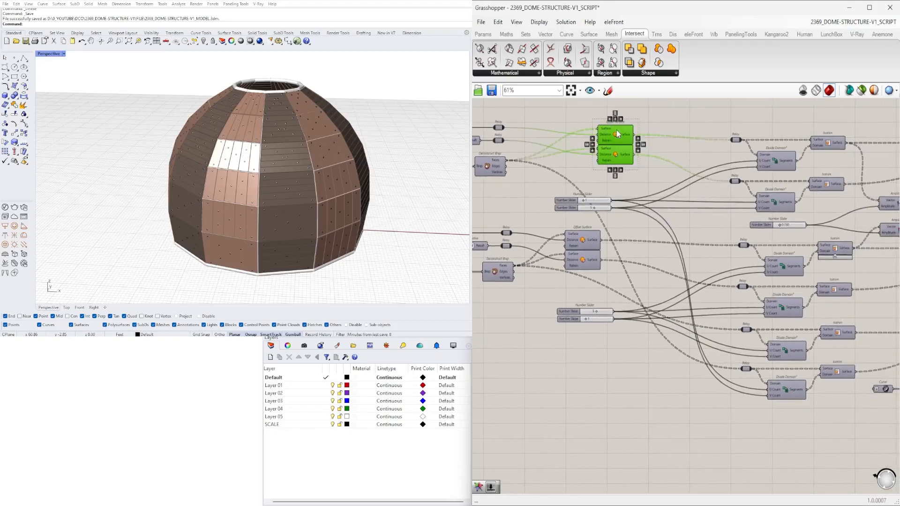
pyautogui.scroll(1, 610, 240)
pyautogui.moveTo(625, 185); pyautogui.dragTo(584, 218)
pyautogui.keyDown('shift'); pyautogui.moveTo(612, 300); pyautogui.dragTo(577, 343); pyautogui.keyUp('shift')
pyautogui.moveTo(572, 328); pyautogui.dragTo(525, 328)
pyautogui.click(662, 212)
pyautogui.scroll(-4, 662, 212)
pyautogui.scroll(5, 846, 378)
pyautogui.moveTo(846, 378); pyautogui.dragTo(749, 351, button='right')
pyautogui.moveTo(806, 360); pyautogui.dragTo(734, 268)
pyautogui.click(755, 261)
pyautogui.scroll(-5, 690, 300)
pyautogui.moveTo(591, 304); pyautogui.dragTo(844, 314, button='right')
pyautogui.scroll(5, 603, 285)
pyautogui.moveTo(686, 298); pyautogui.dragTo(642, 363, button='right')
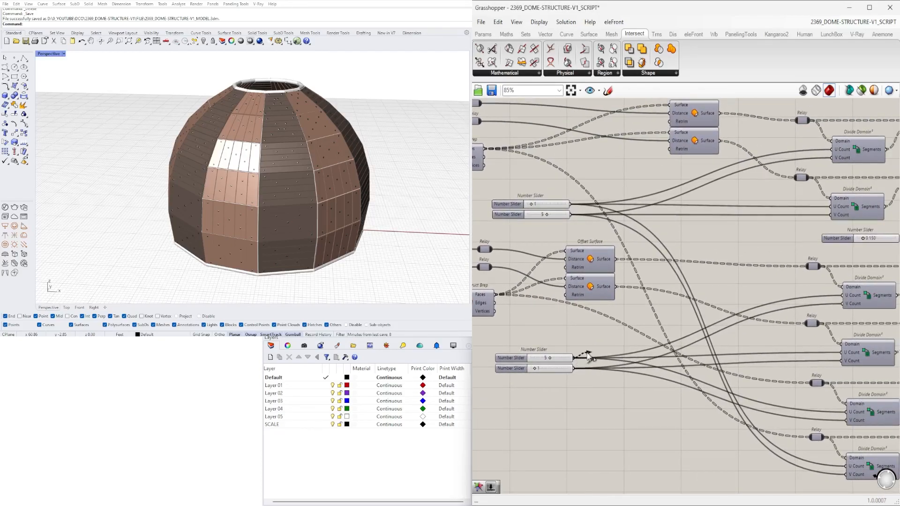
# Step: Group the lower and upper pairs of panel-division sliders, each in its own group
pyautogui.moveTo(557, 278); pyautogui.dragTo(591, 255, button='right')
pyautogui.scroll(3, 626, 374)
pyautogui.moveTo(627, 375); pyautogui.dragTo(600, 334)
pyautogui.hotkey('ctrl', 'g')
pyautogui.scroll(-2, 650, 247)
pyautogui.moveTo(650, 248); pyautogui.dragTo(623, 205)
pyautogui.hotkey('ctrl', 'g')
pyautogui.scroll(-3, 589, 250)
pyautogui.click(590, 250)
# Step: Rename the Sphere component's Radius slider CONNECTION SIZE and place it further from the Sphere component
pyautogui.moveTo(816, 375); pyautogui.dragTo(623, 353, button='right')
pyautogui.scroll(7, 675, 294)
pyautogui.rightClick(643, 304)
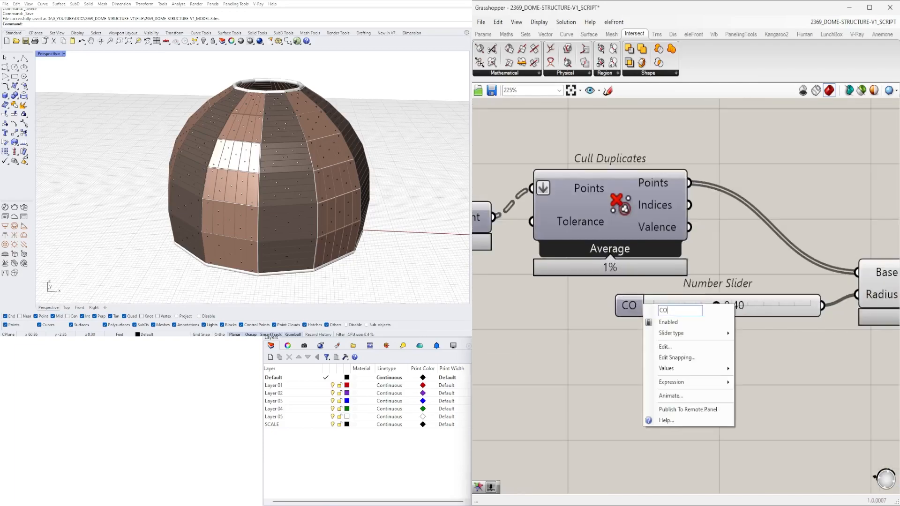
pyautogui.write('CONNECTION SIZE')
pyautogui.press('Return')
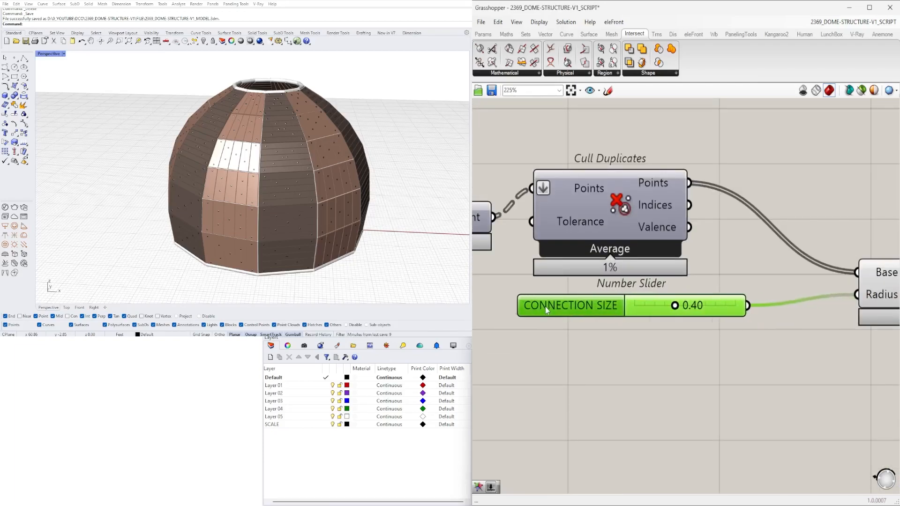
pyautogui.scroll(-6, 670, 410)
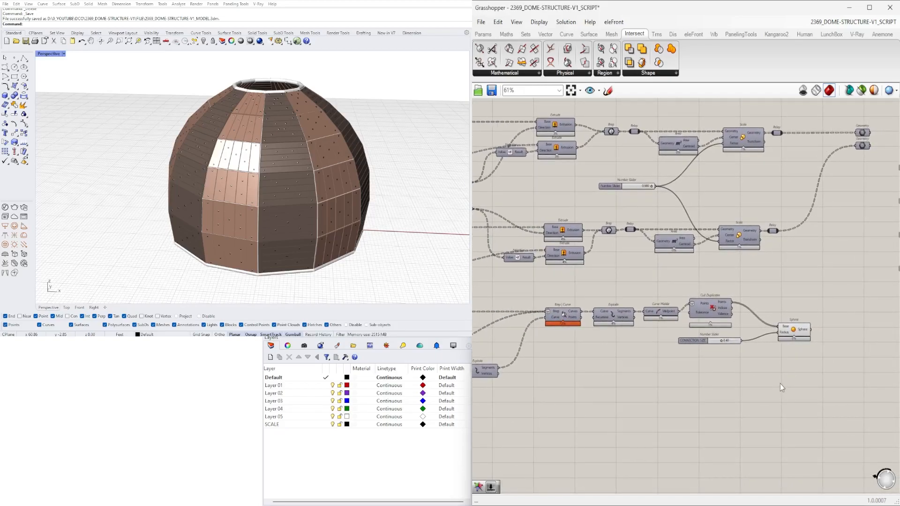
pyautogui.moveTo(823, 403); pyautogui.dragTo(703, 307)
pyautogui.scroll(4, 701, 306)
pyautogui.click(747, 240)
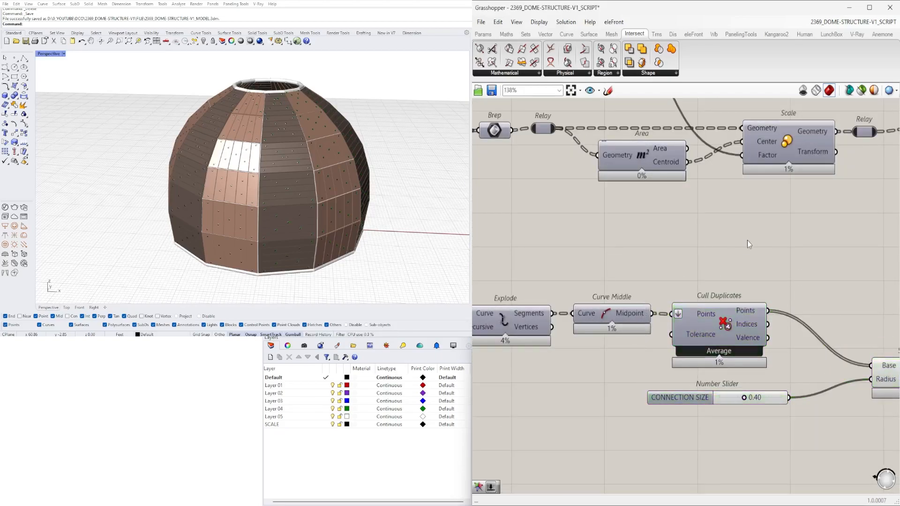
# Step: Rename the slider driving both Scale components' Factor as SCALE FORM and put it in a group
pyautogui.scroll(-3, 750, 274)
pyautogui.rightClick(827, 349)
pyautogui.click(710, 339)
pyautogui.scroll(-1, 705, 335)
pyautogui.scroll(4, 632, 178)
pyautogui.moveTo(633, 183); pyautogui.dragTo(653, 260, button='right')
pyautogui.click(643, 244)
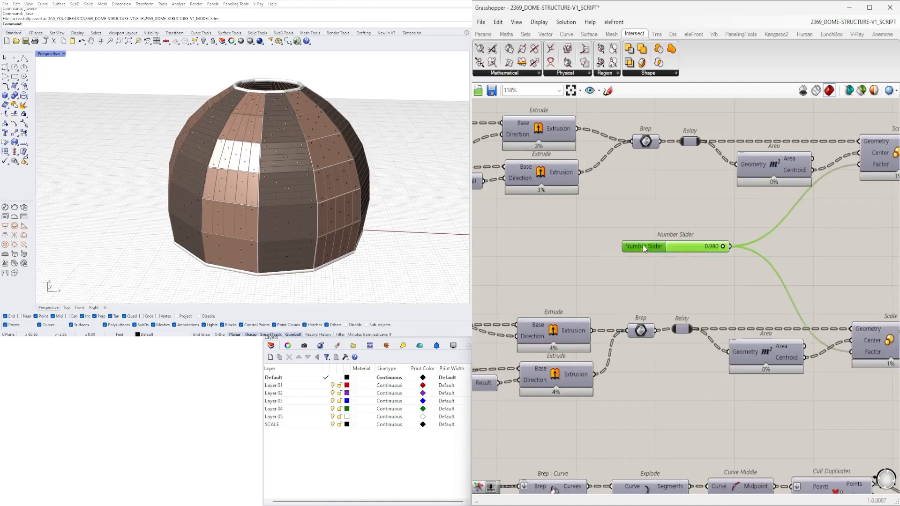
pyautogui.rightClick(643, 245)
pyautogui.write('SCALE FORM')
pyautogui.press('Return')
pyautogui.hotkey('ctrl', 'g')
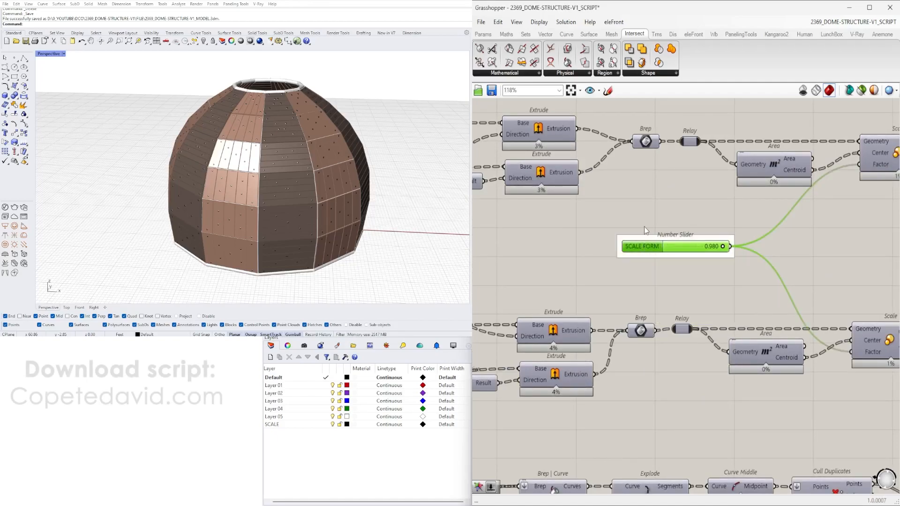
pyautogui.click(644, 226)
pyautogui.scroll(-4, 644, 226)
pyautogui.click(581, 394)
pyautogui.scroll(3, 604, 407)
pyautogui.moveTo(670, 374); pyautogui.dragTo(553, 374)
pyautogui.scroll(-5, 703, 370)
# Step: Rename the two pipe radius sliders above Brep Edges OUTER FRAME and INNER FRAME
pyautogui.moveTo(499, 394); pyautogui.dragTo(811, 396, button='right')
pyautogui.scroll(2, 661, 312)
pyautogui.moveTo(539, 216); pyautogui.dragTo(744, 261, button='right')
pyautogui.scroll(6, 583, 261)
pyautogui.click(615, 274)
pyautogui.moveTo(621, 269); pyautogui.dragTo(570, 402, button='right')
pyautogui.scroll(-1, 570, 403)
pyautogui.click(570, 418)
pyautogui.scroll(-3, 725, 280)
pyautogui.scroll(3, 746, 224)
pyautogui.rightClick(705, 209)
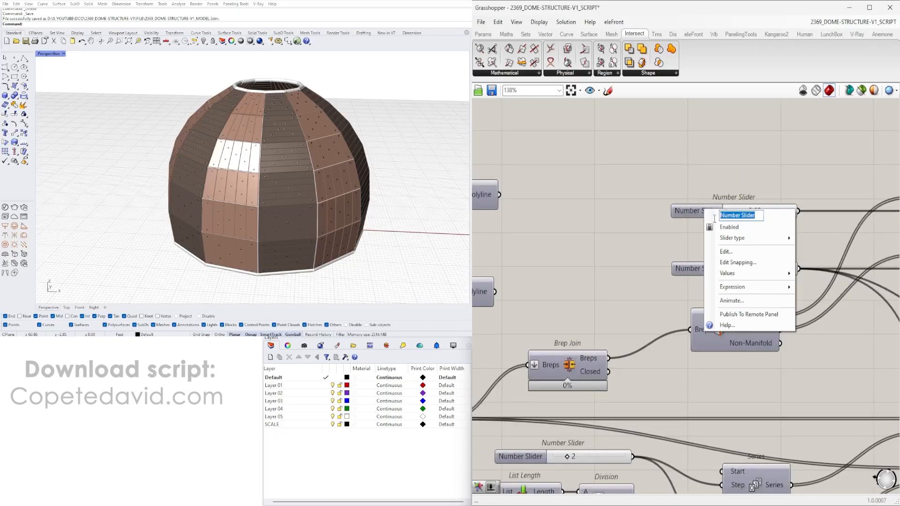
pyautogui.write('OUTER FRAME')
pyautogui.press('Return')
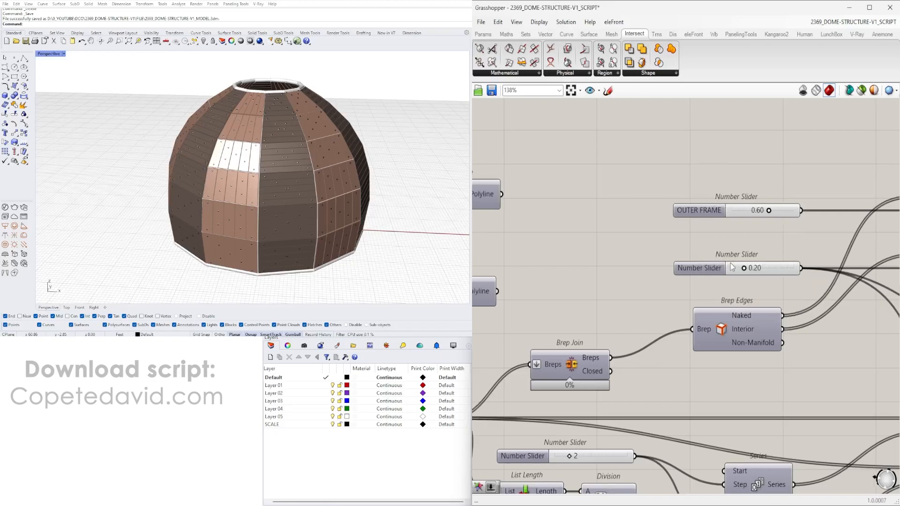
pyautogui.rightClick(710, 268)
pyautogui.press('Return')
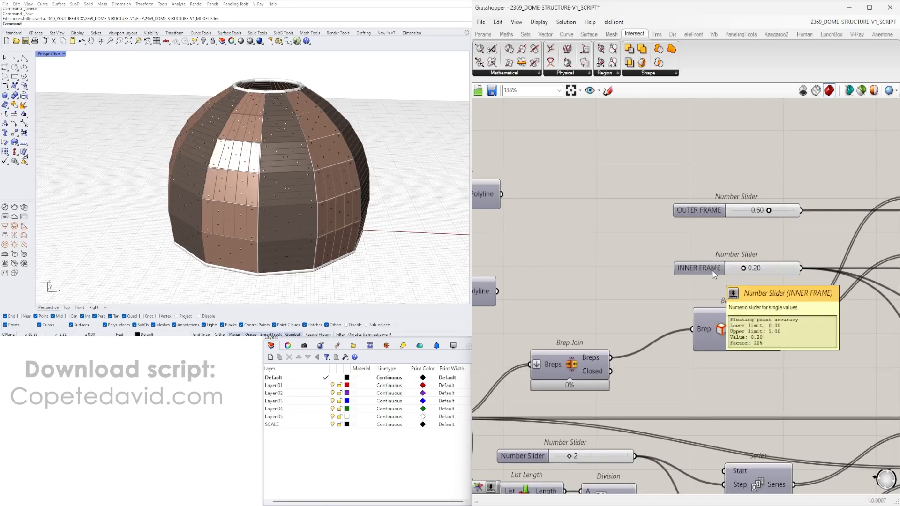
# Step: Group the OUTER FRAME slider and the INNER FRAME slider separately
pyautogui.scroll(-5, 712, 271)
pyautogui.scroll(4, 546, 214)
pyautogui.click(656, 226)
pyautogui.moveTo(656, 226); pyautogui.dragTo(694, 205, button='right')
pyautogui.hotkey('ctrl', 'g')
pyautogui.click(696, 245)
pyautogui.hotkey('ctrl', 'g')
# Step: Group the U DIV and V DIV sliders together
pyautogui.moveTo(599, 453); pyautogui.dragTo(639, 388, button='right')
pyautogui.scroll(-3, 638, 388)
pyautogui.moveTo(617, 359); pyautogui.dragTo(859, 350, button='right')
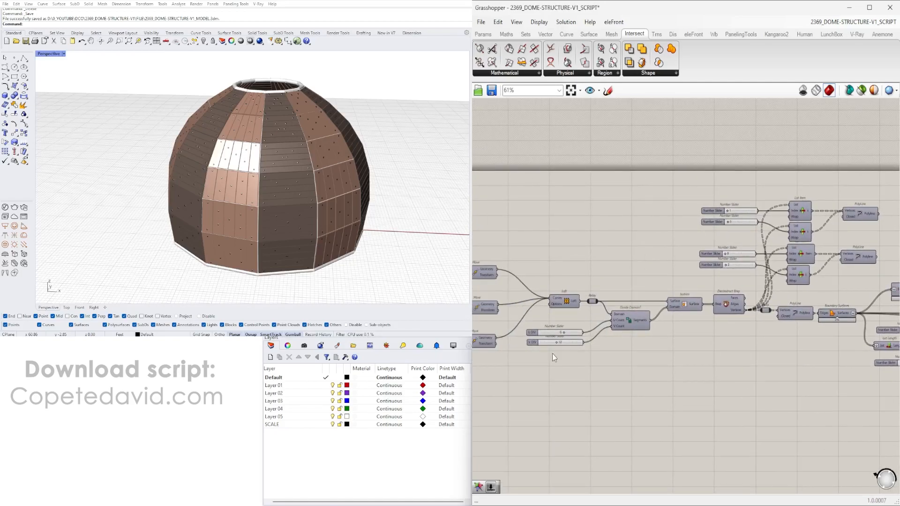
pyautogui.scroll(4, 563, 347)
pyautogui.moveTo(563, 347); pyautogui.dragTo(758, 354, button='right')
pyautogui.click(693, 314)
pyautogui.keyDown('shift'); pyautogui.click(694, 336); pyautogui.keyUp('shift')
pyautogui.hotkey('ctrl', 'g')
pyautogui.scroll(-1, 646, 389)
pyautogui.moveTo(539, 374); pyautogui.dragTo(874, 395, button='right')
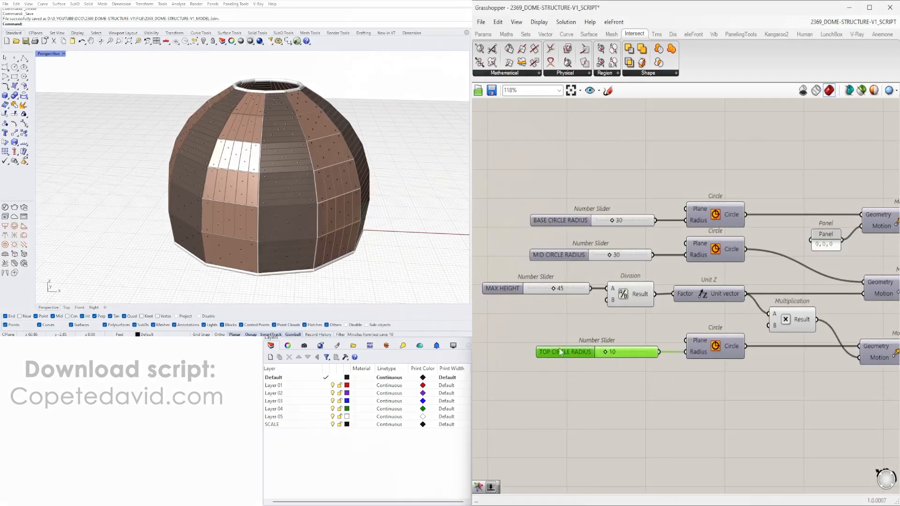
# Step: Group the TOP CIRCLE RADIUS, MAX HEIGHT, MID CIRCLE RADIUS and BASE CIRCLE RADIUS sliders, each in its own separate group
pyautogui.hotkey('ctrl', 'g')
pyautogui.moveTo(561, 357); pyautogui.dragTo(577, 368, button='right')
pyautogui.click(533, 297)
pyautogui.click(569, 265)
pyautogui.scroll(-10, 759, 280)
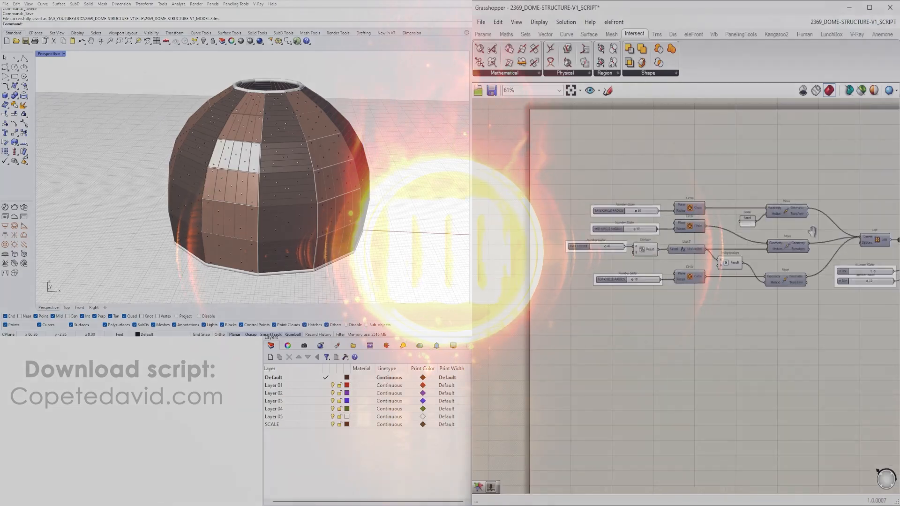